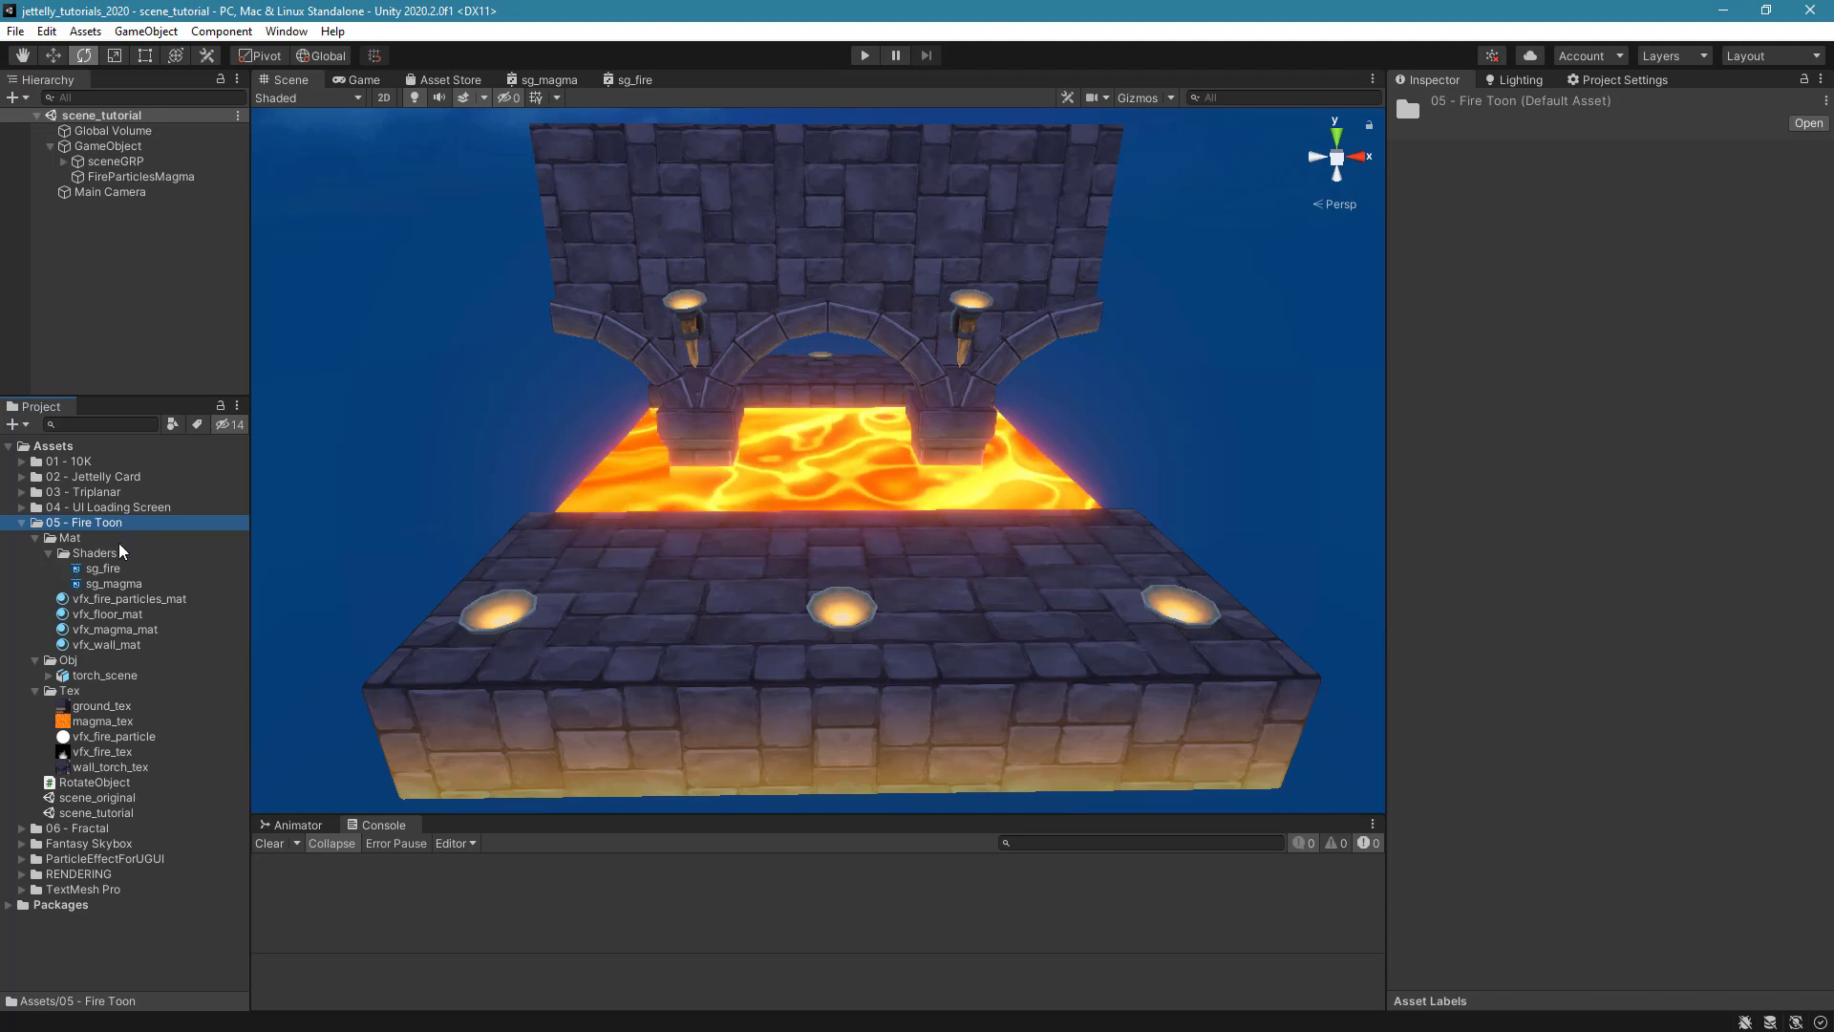
# Create a Universal Render Pipeline Unlit Shader Graph named fire in the Shaders folder of 05 - Fire Toon.
pyautogui.click(93, 553)
pyautogui.rightClick(94, 553)
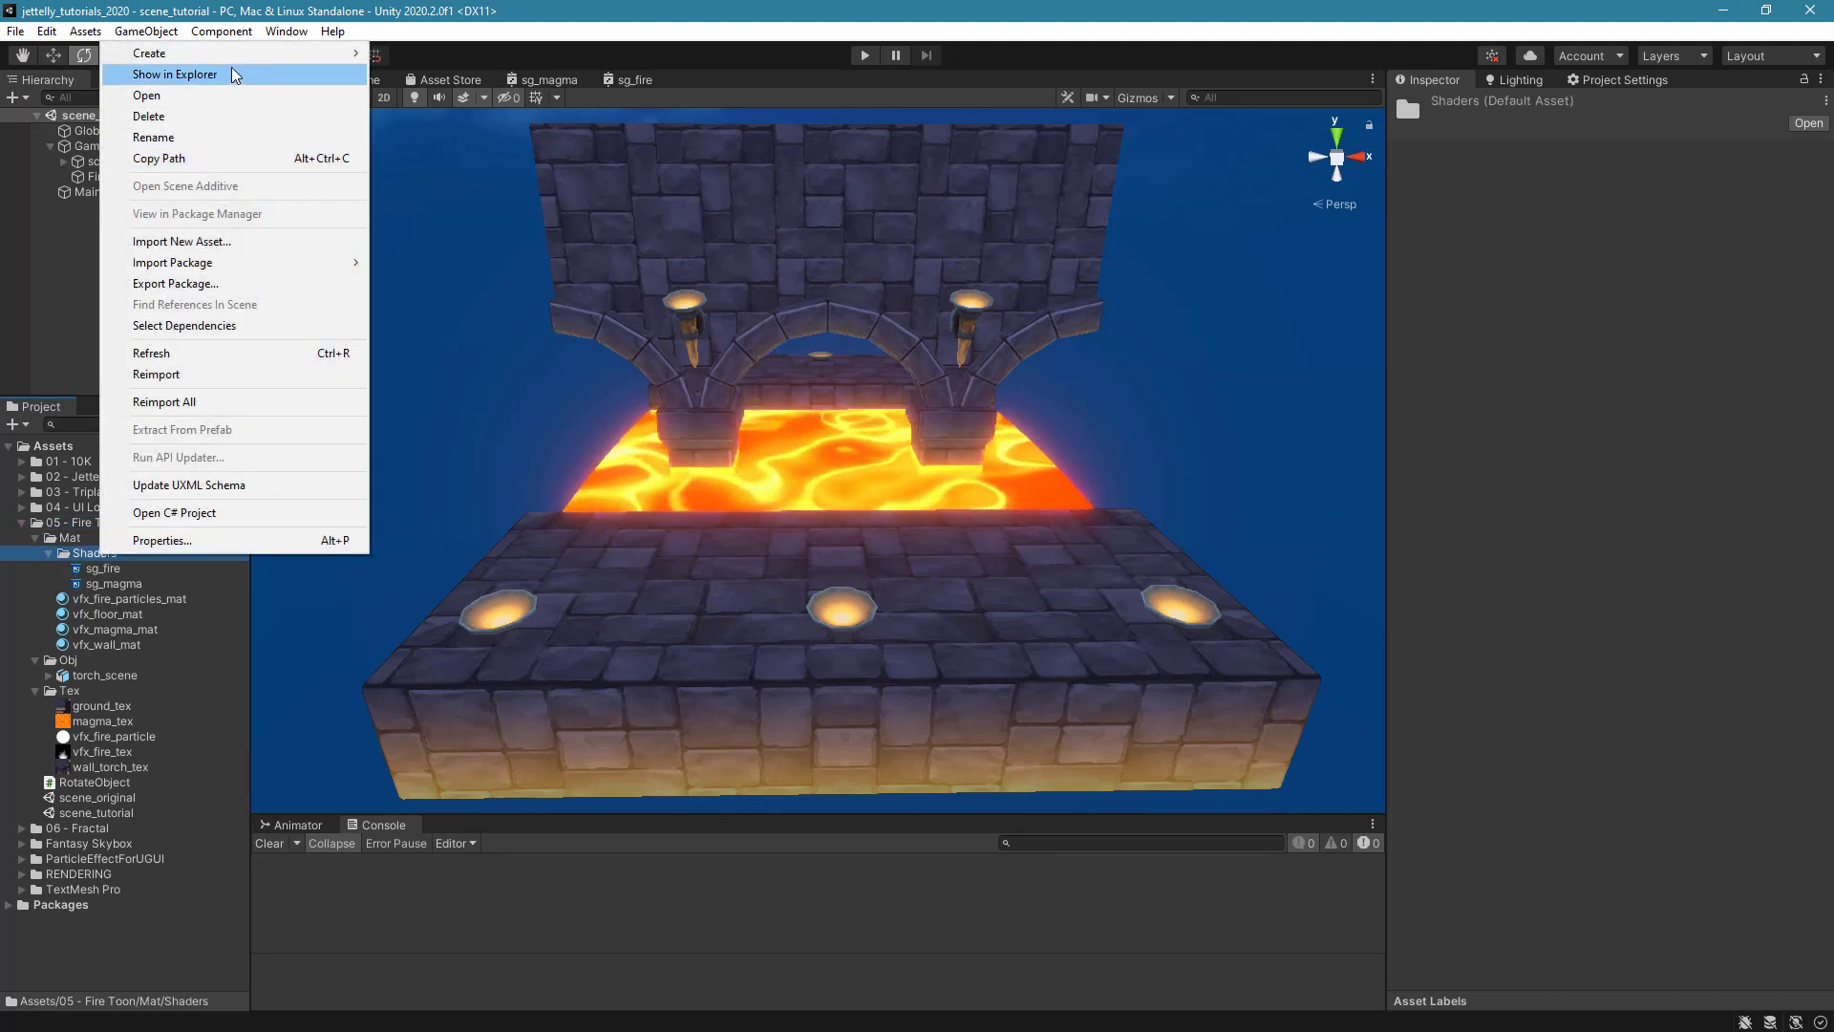
pyautogui.moveTo(234, 54)
pyautogui.moveTo(497, 102)
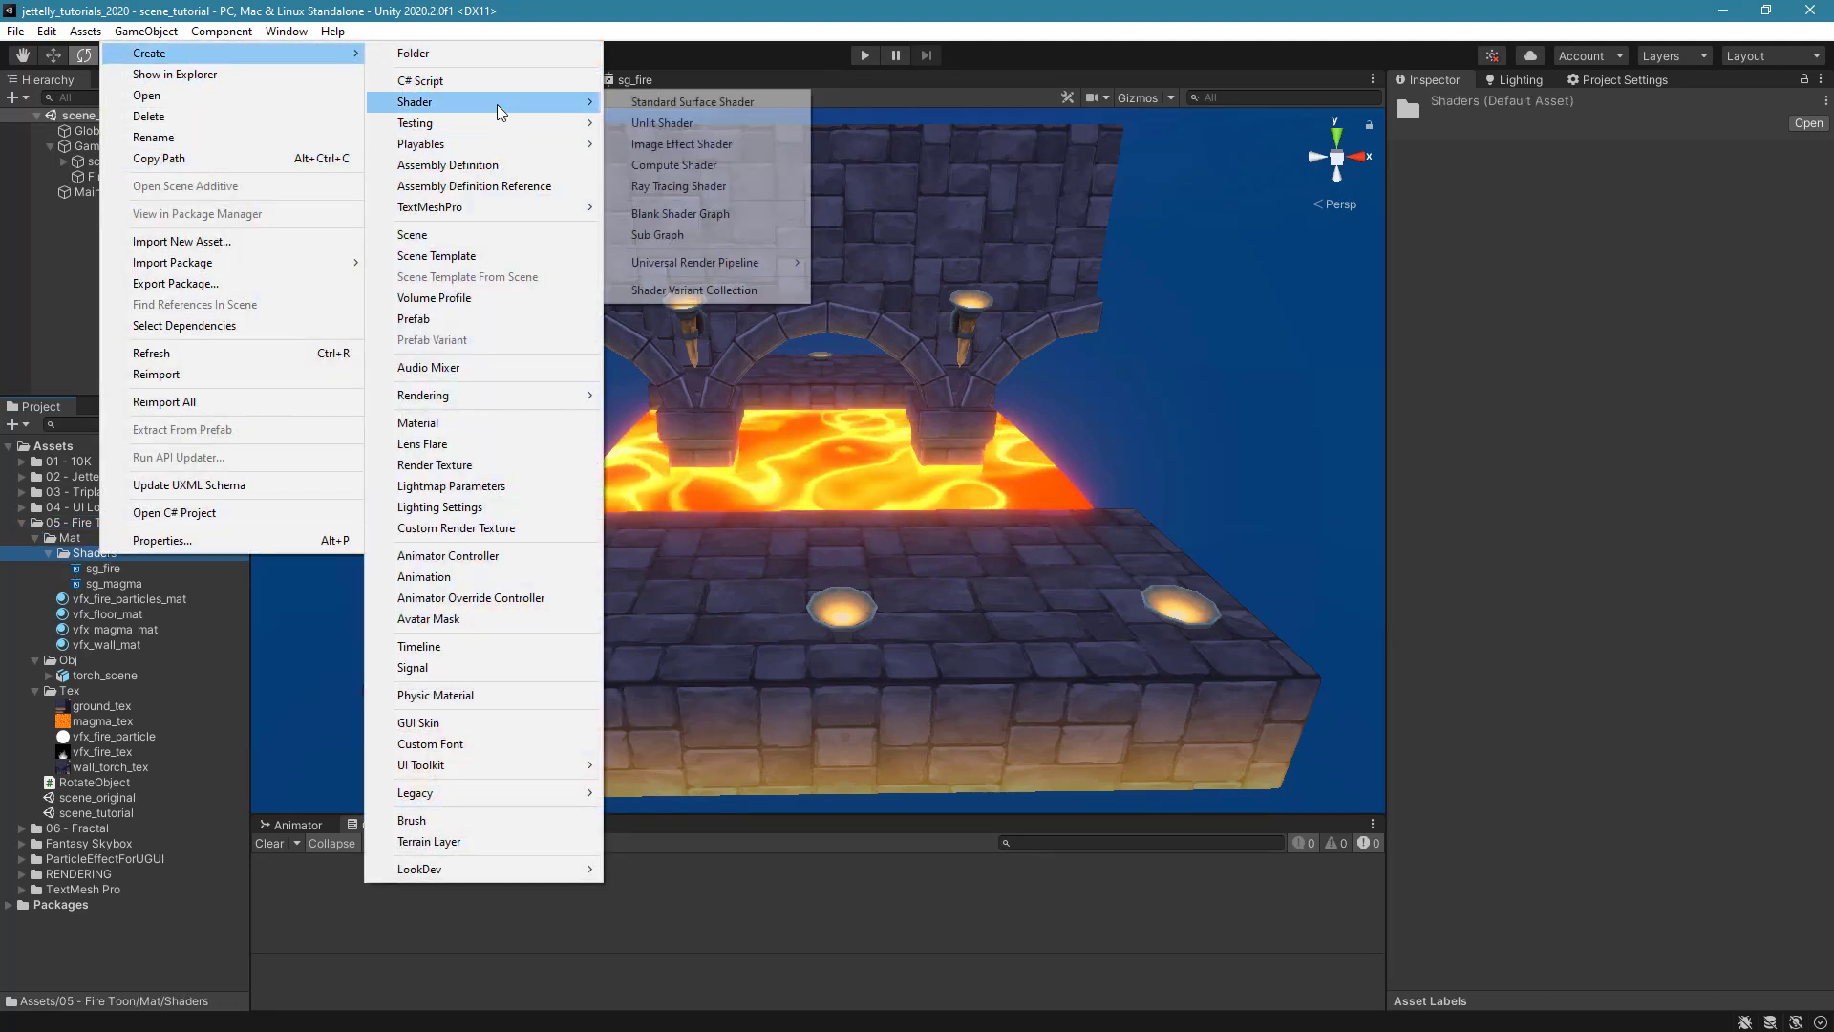
pyautogui.moveTo(770, 268)
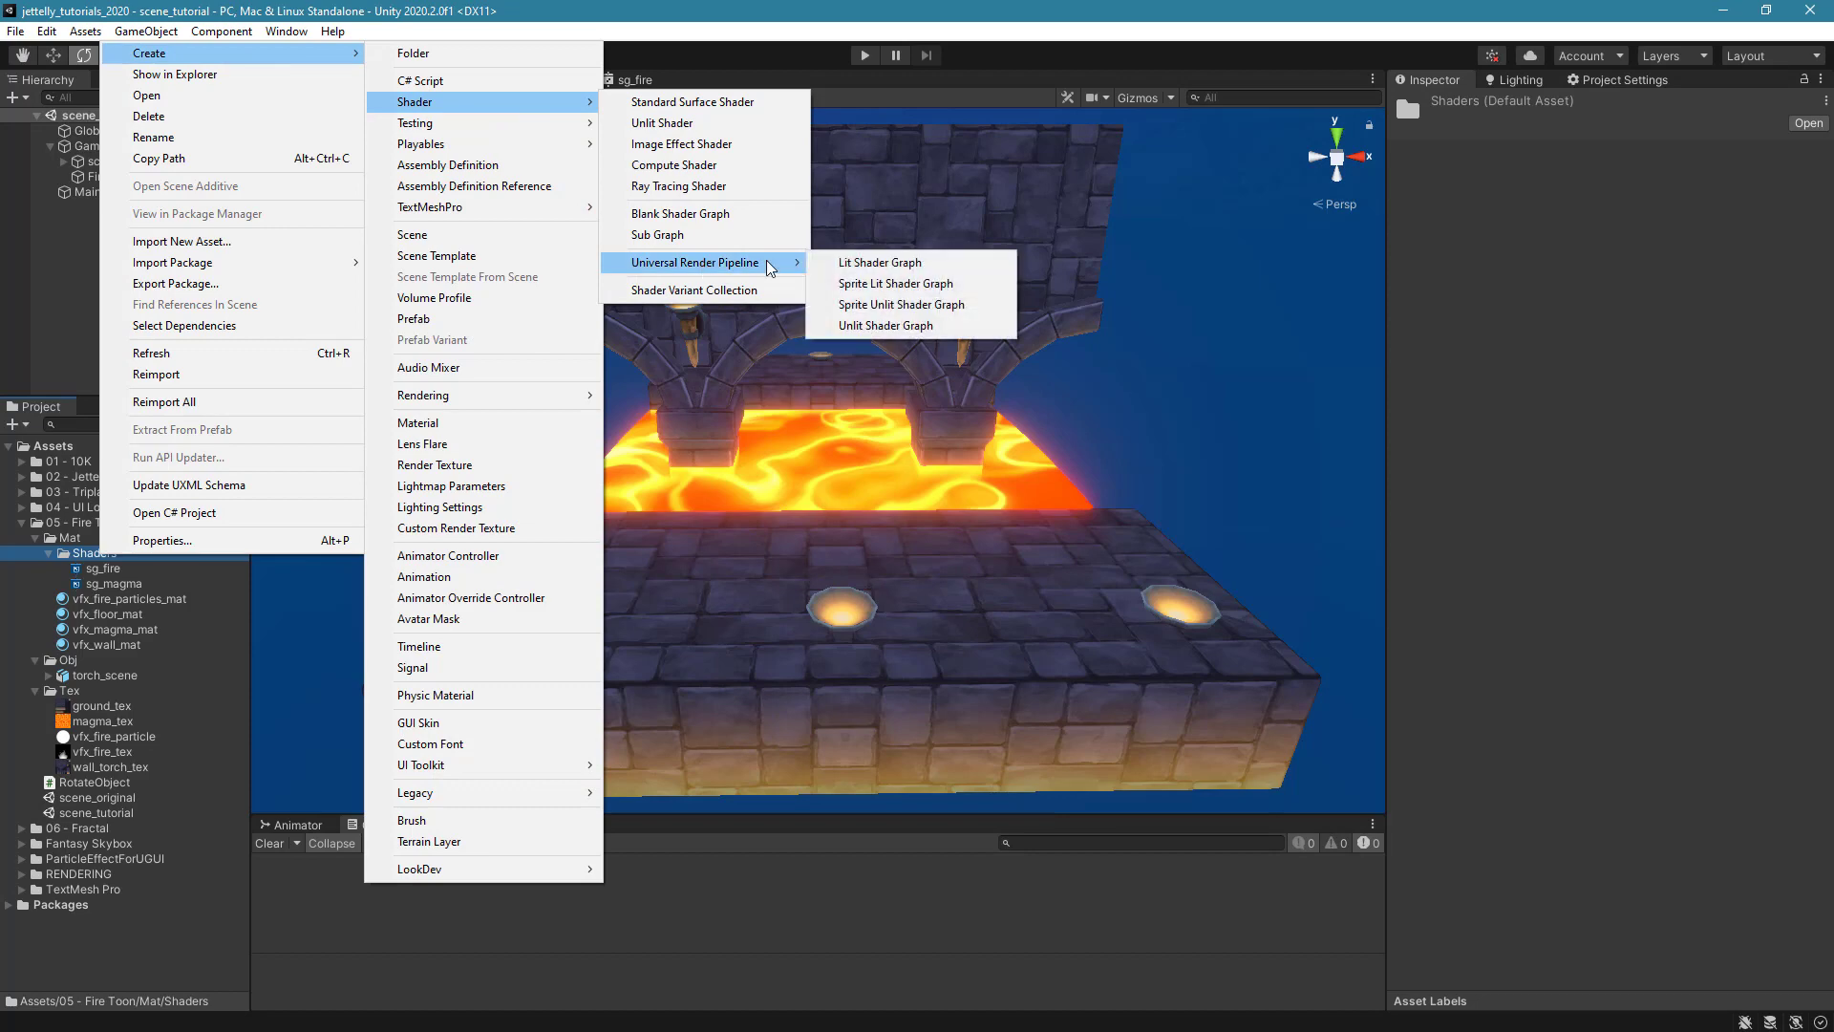
pyautogui.click(906, 326)
pyautogui.write('fire')
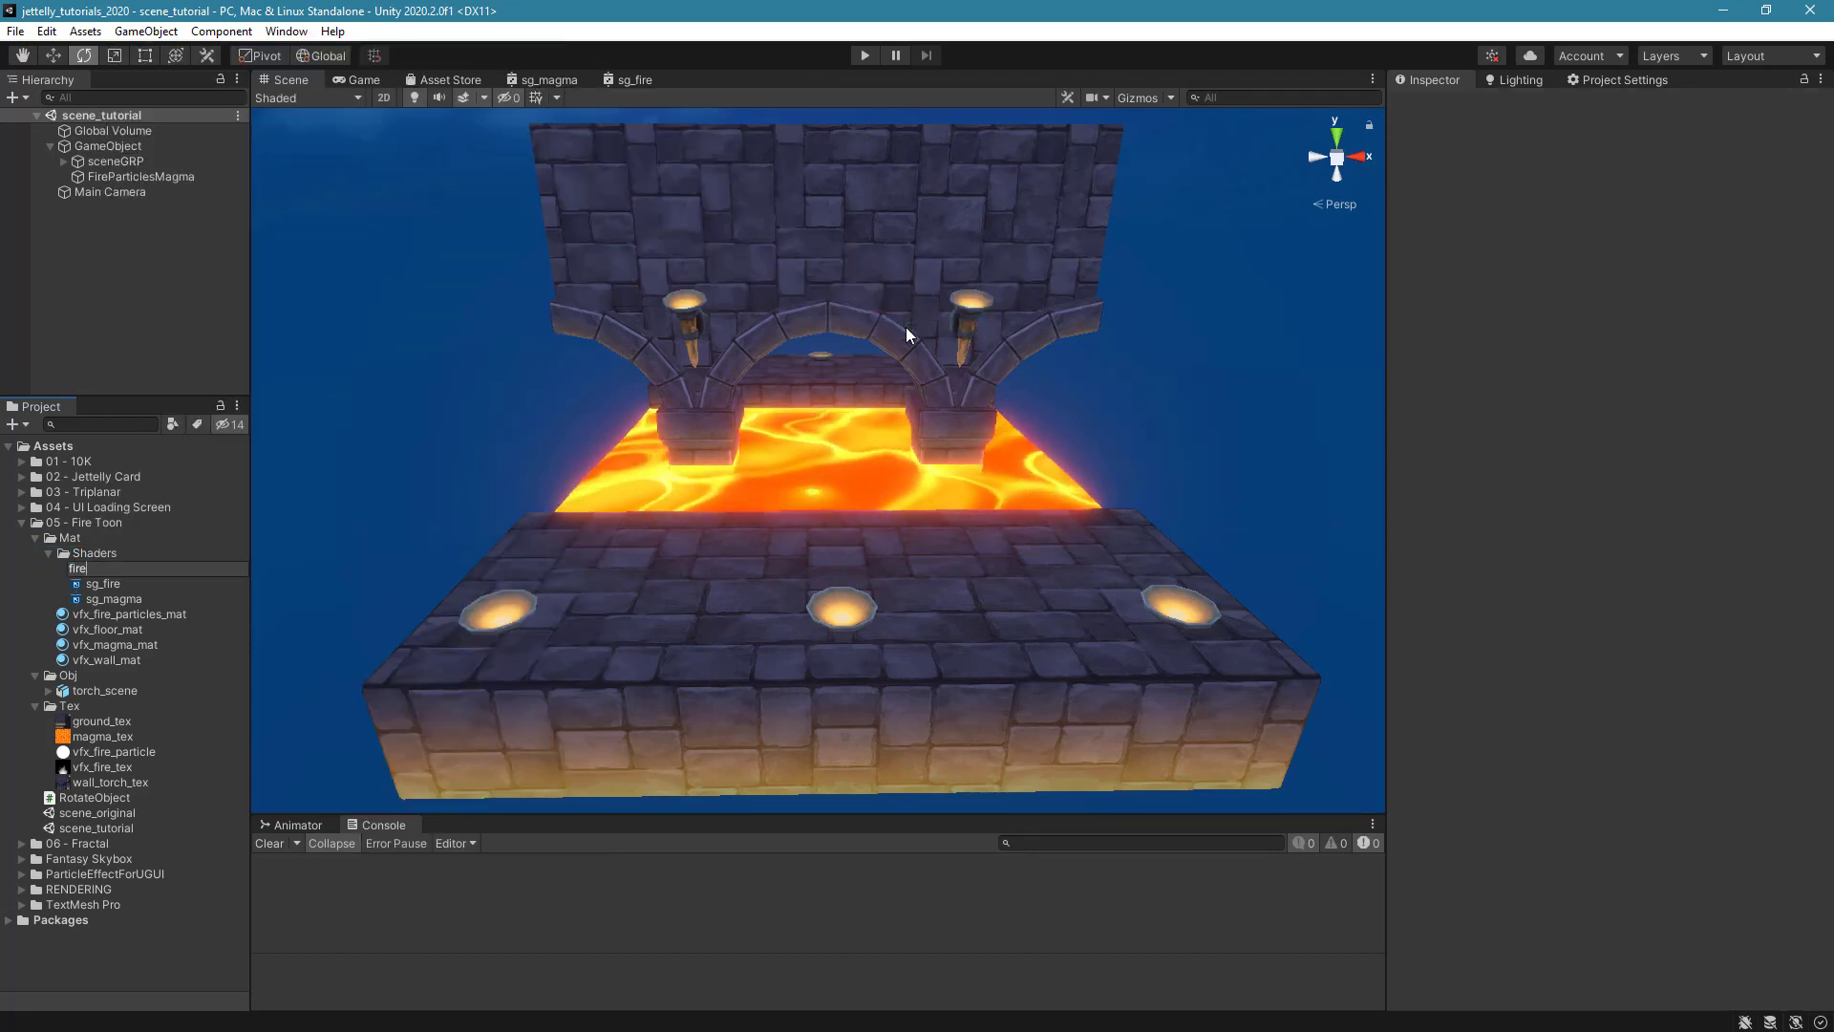
pyautogui.press('Return')
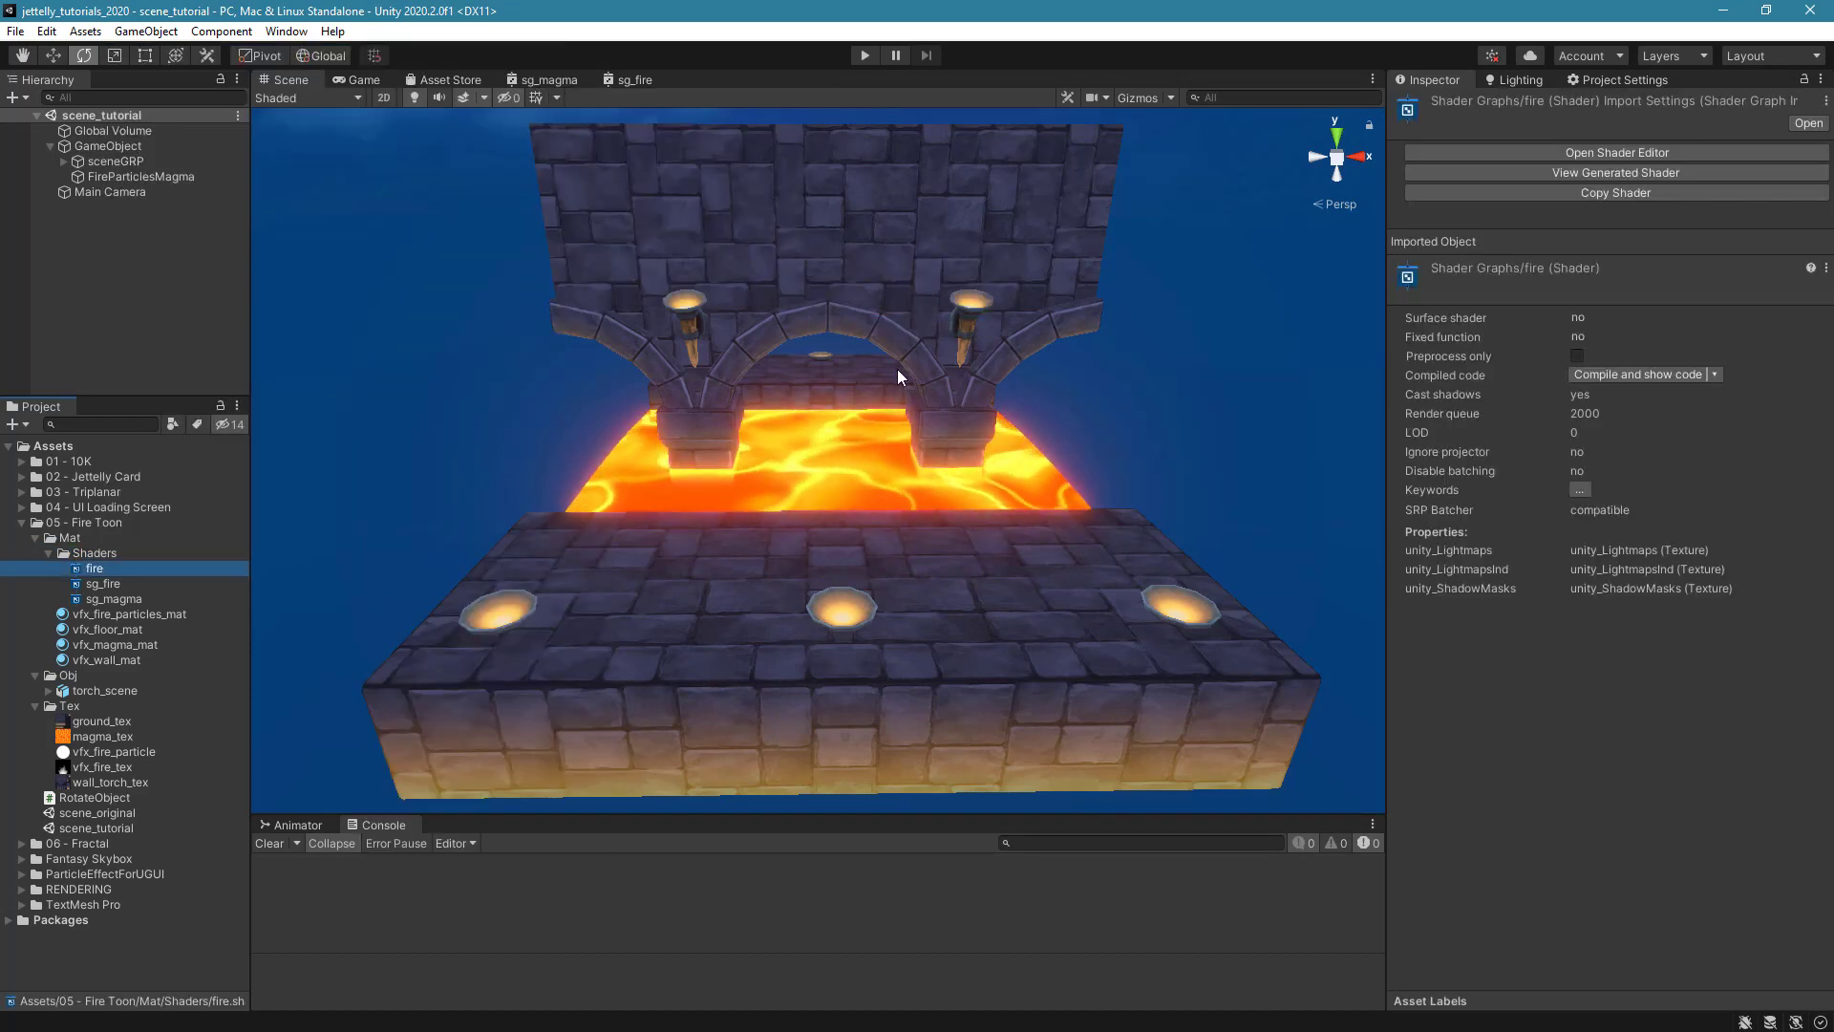
# Create a material named vfx_fire_mat in the Mat folder.
pyautogui.rightClick(84, 537)
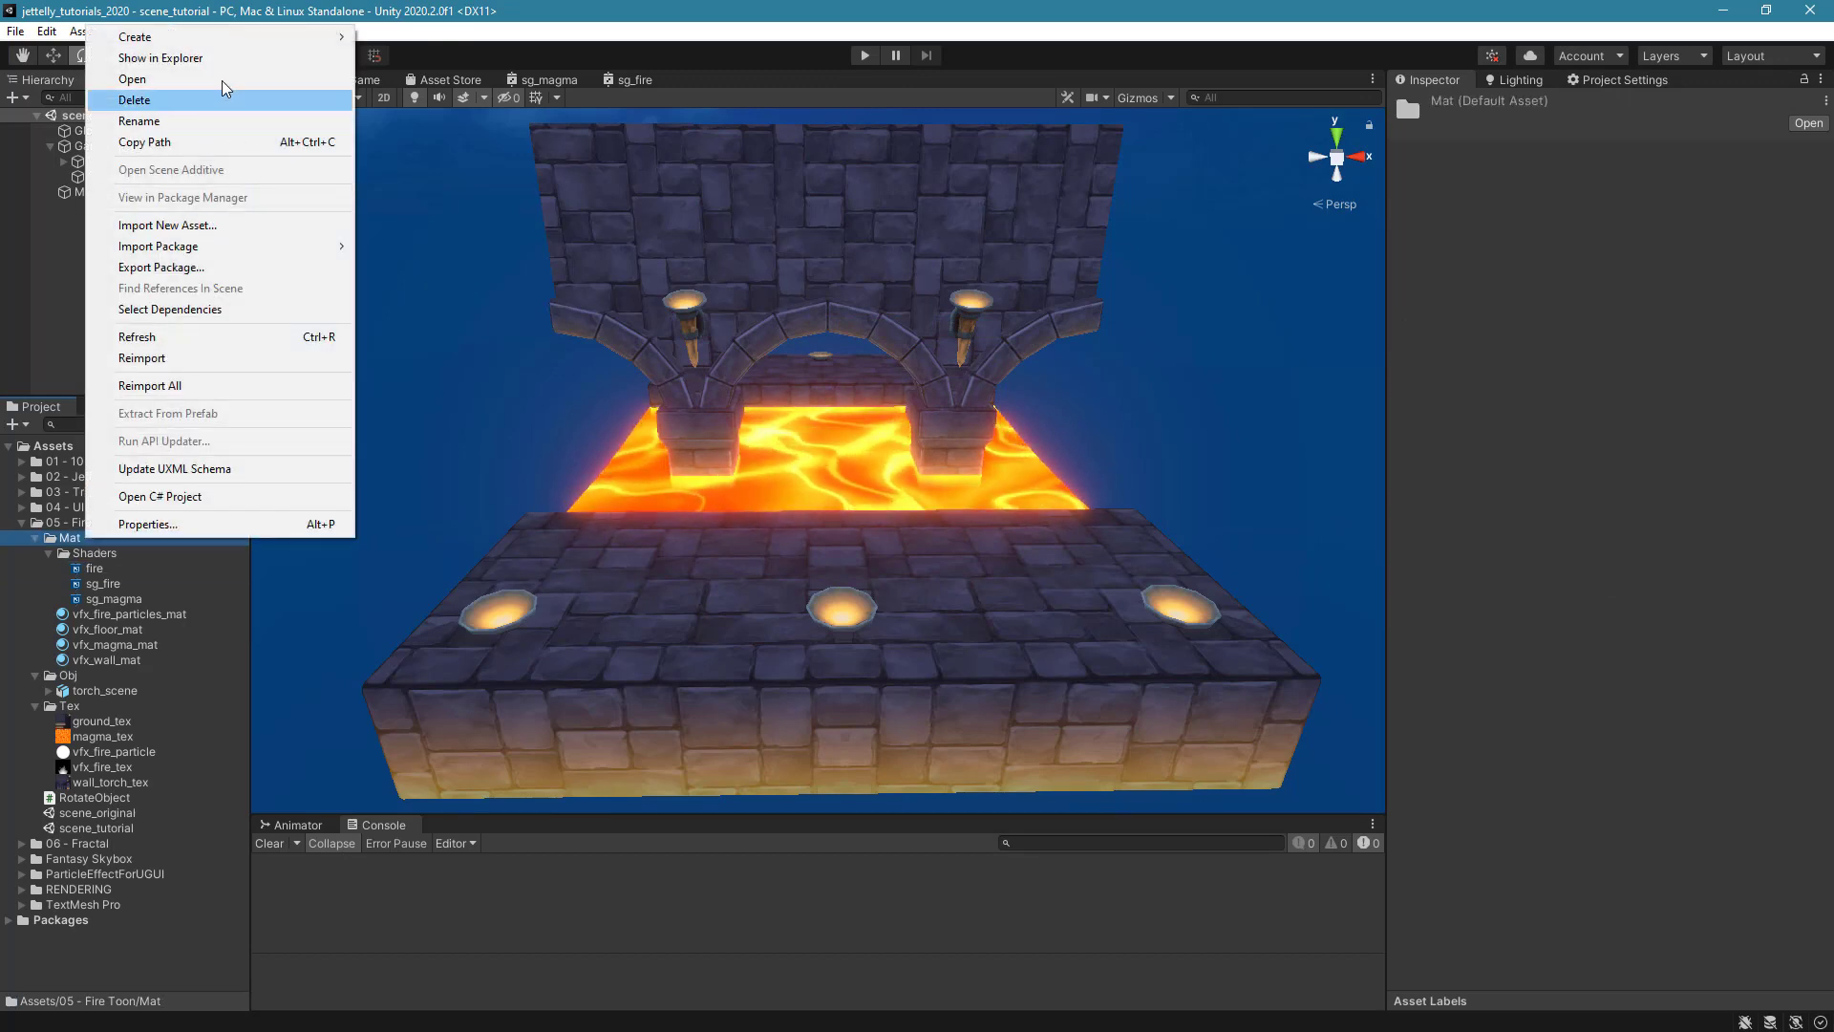
pyautogui.moveTo(231, 38)
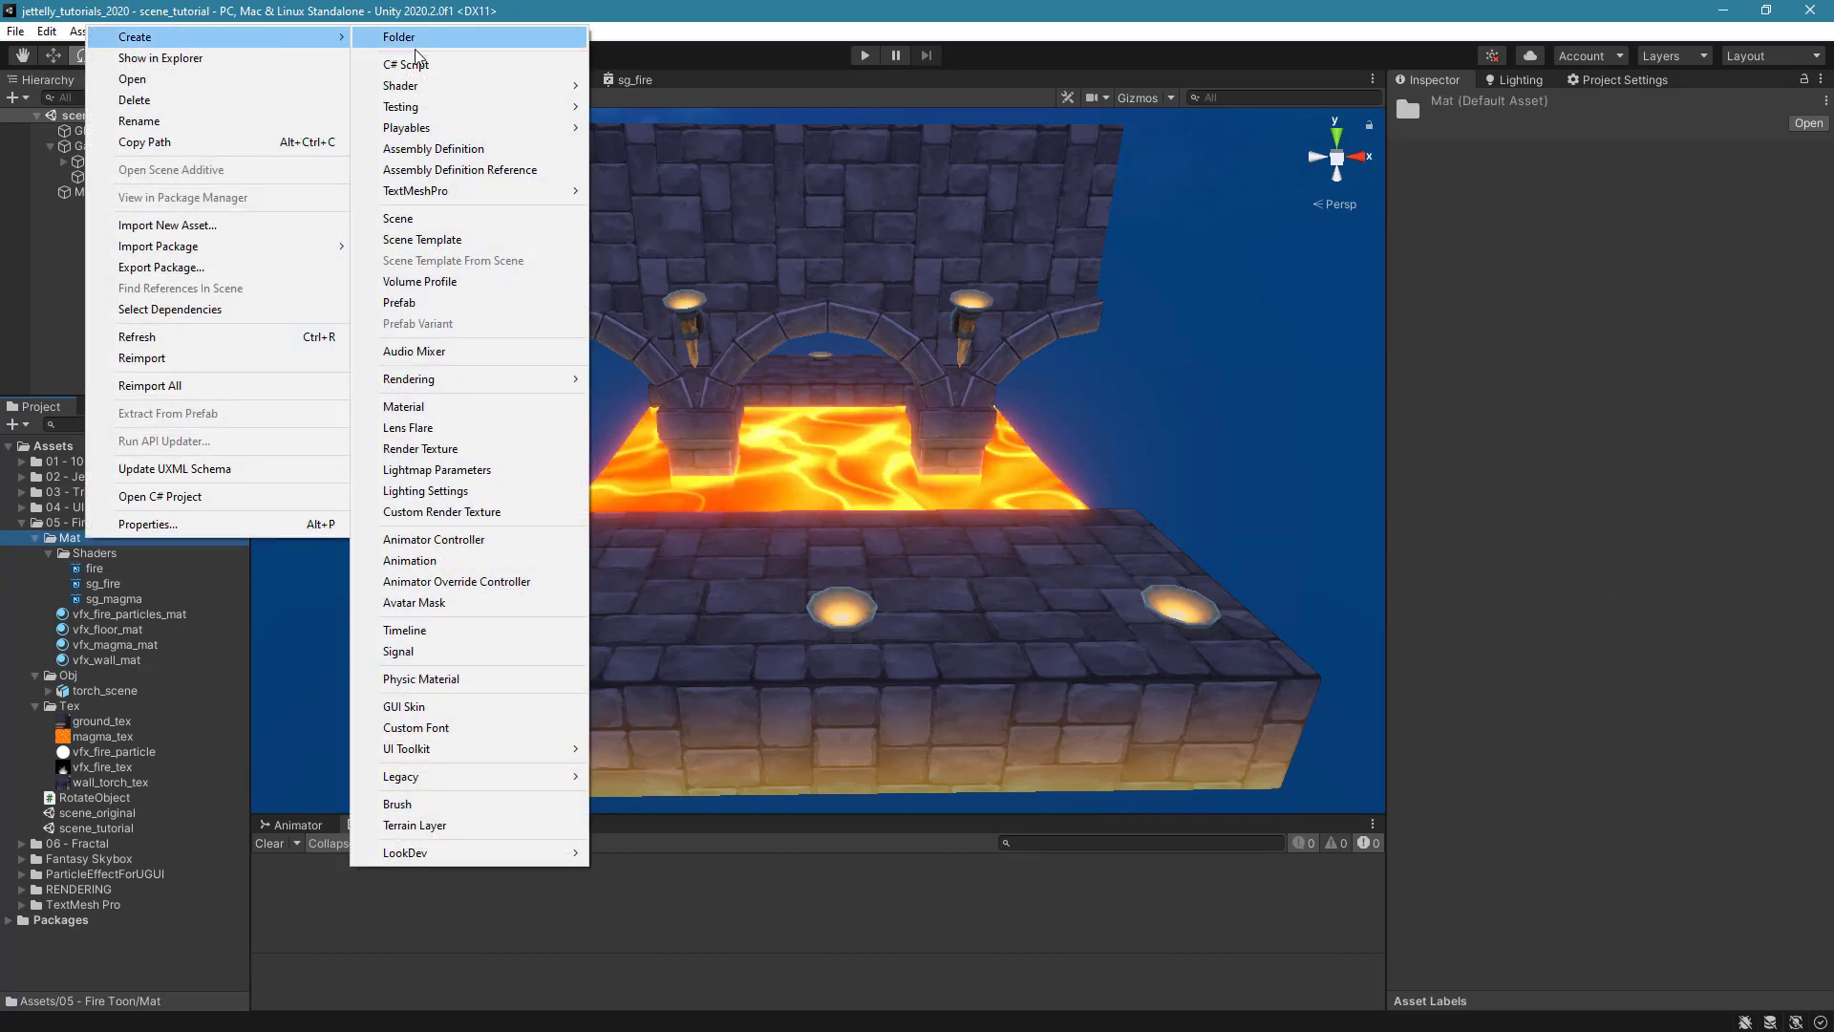
pyautogui.click(457, 408)
pyautogui.write('vfx_')
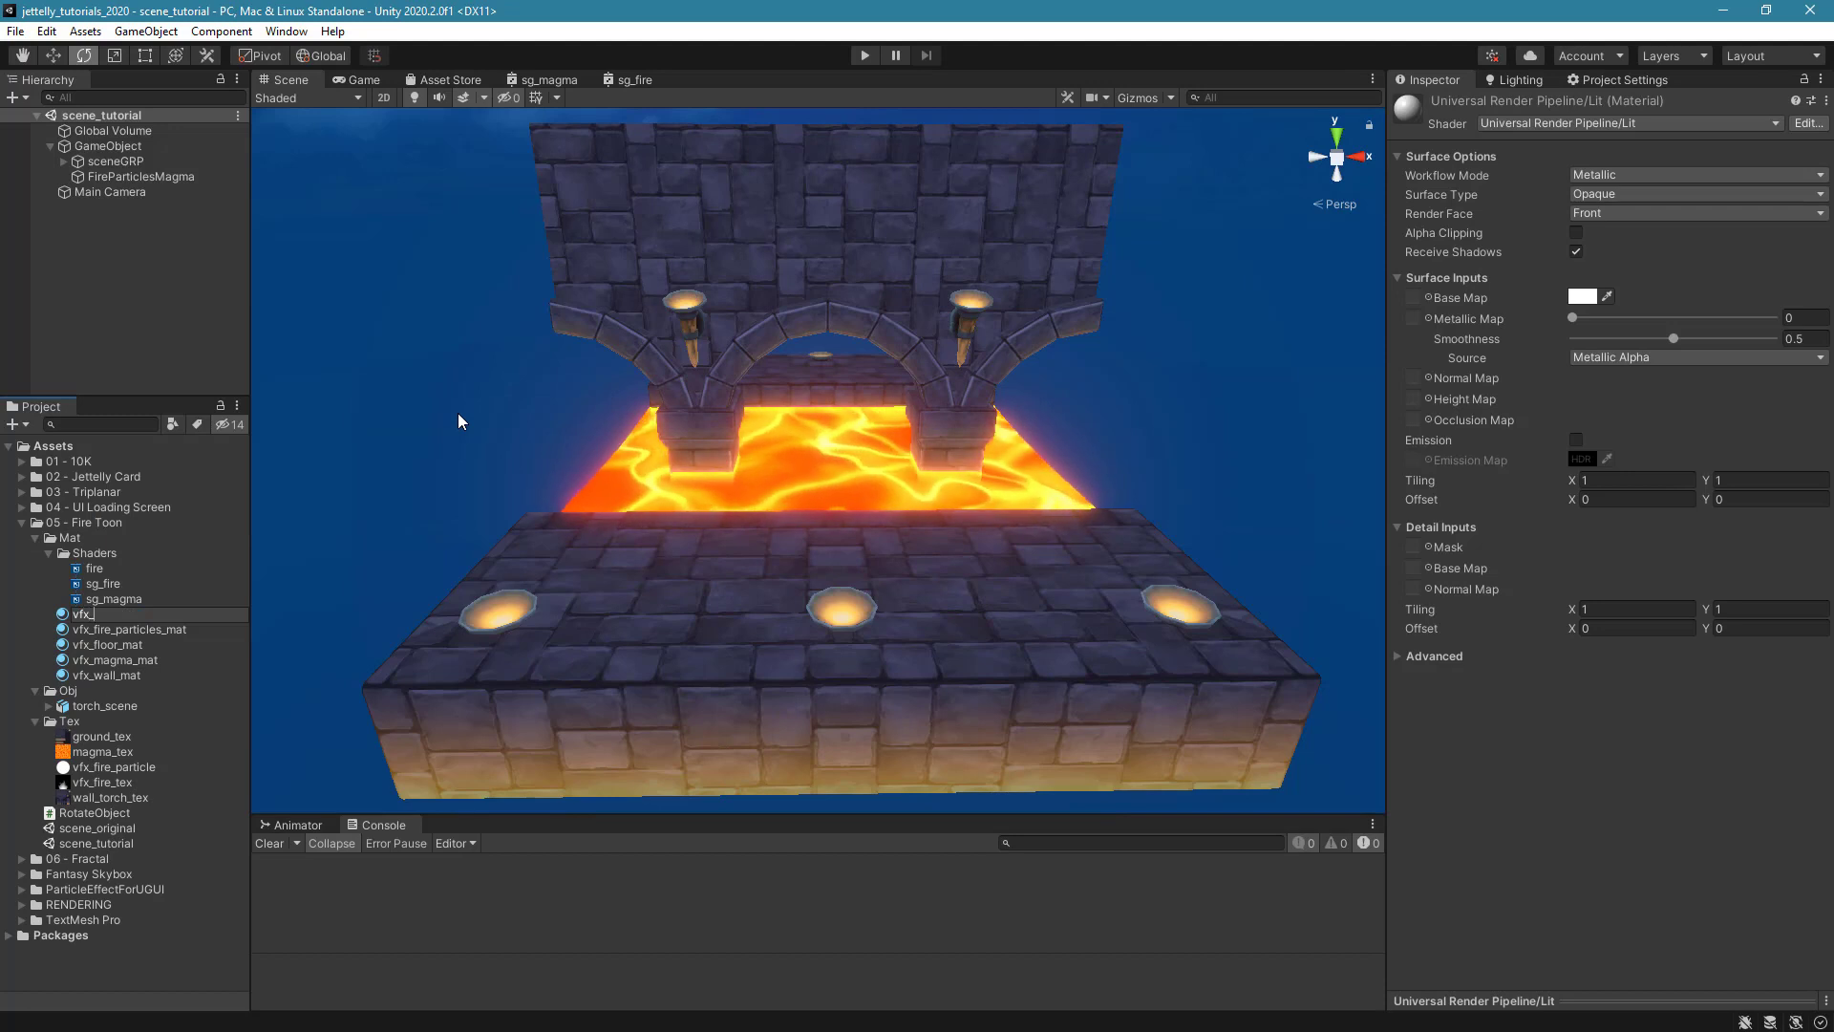
pyautogui.write('fire_mat')
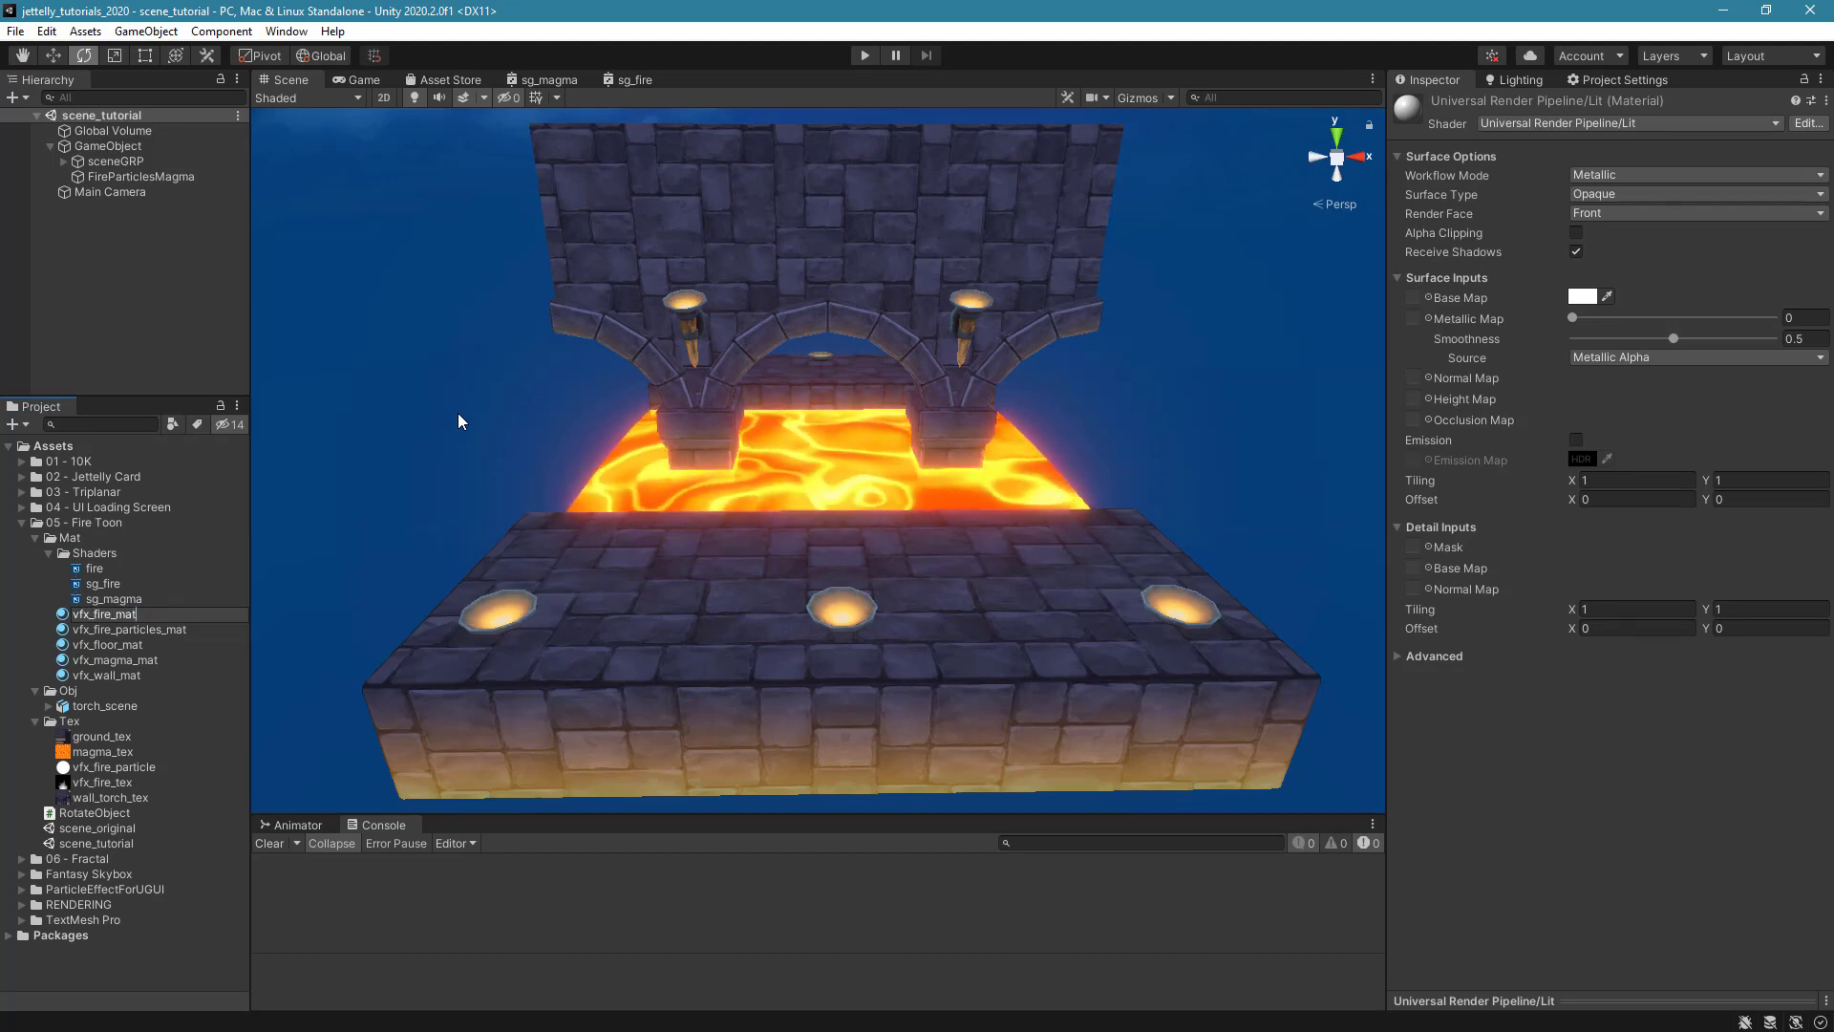
pyautogui.press('Return')
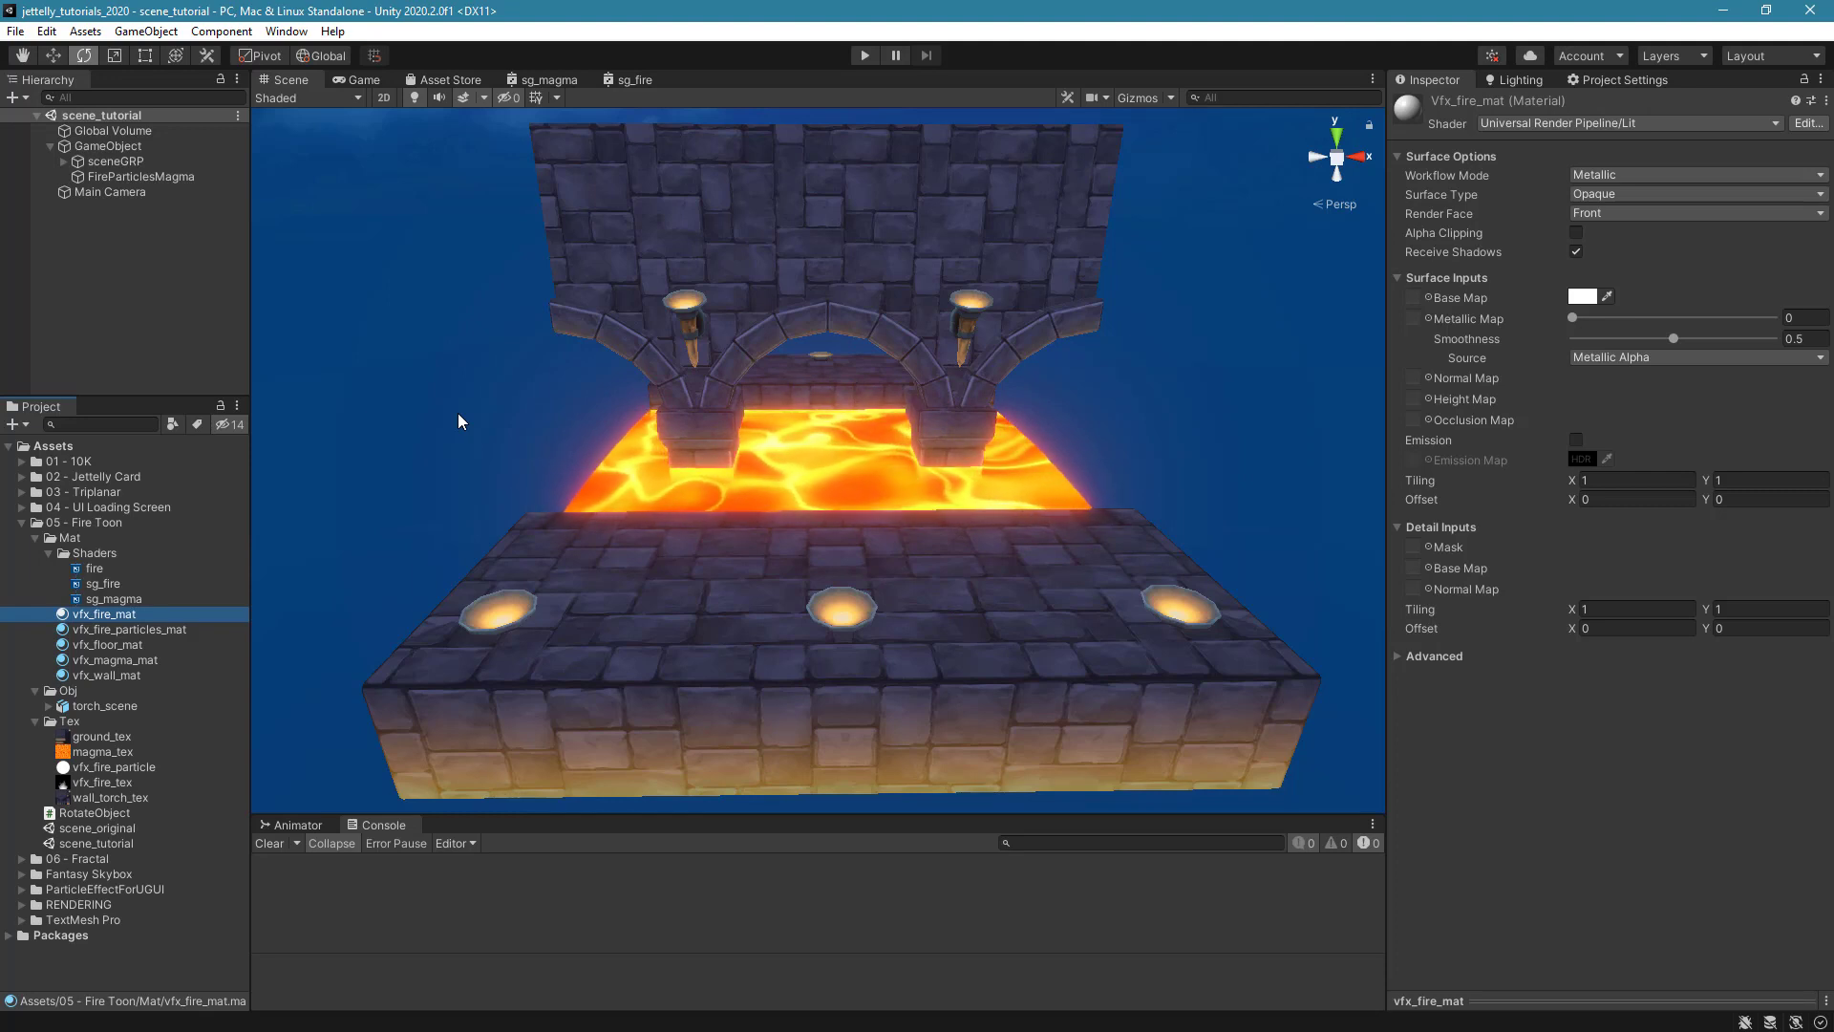
# Assign the Shader Graphs/fire shader to the vfx_fire_mat material.
pyautogui.click(1524, 120)
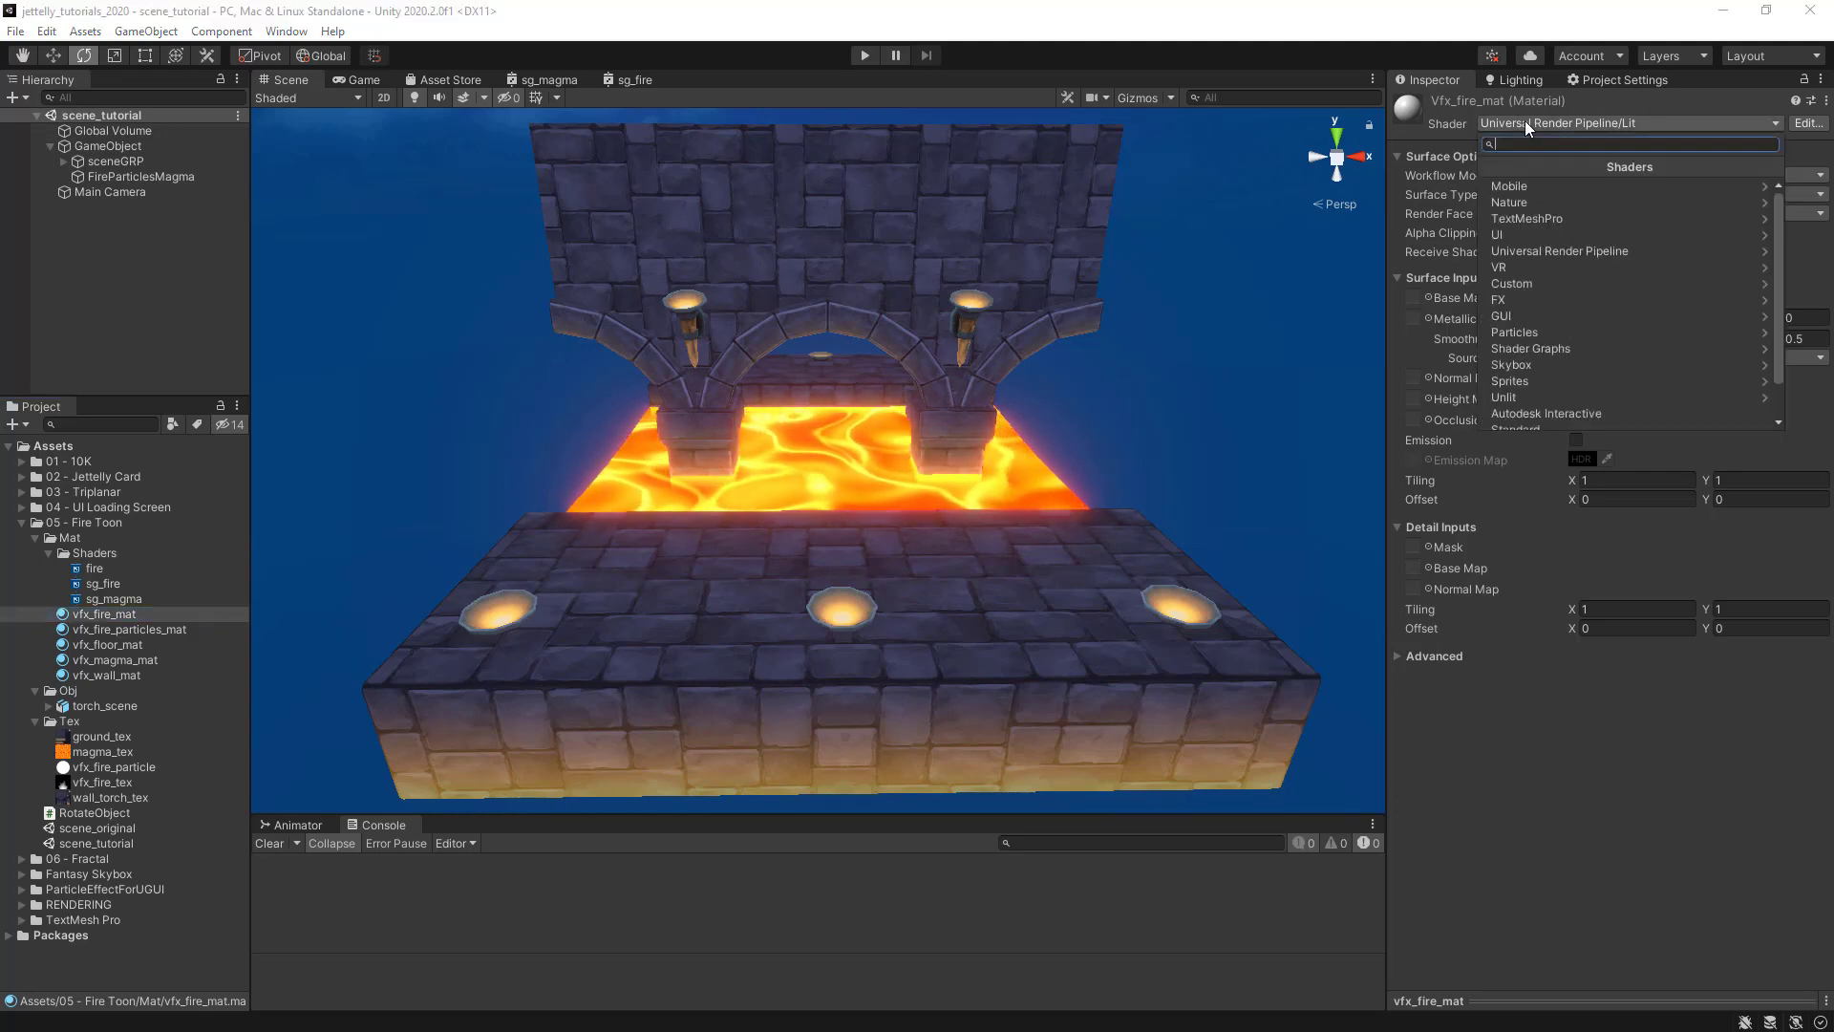
pyautogui.click(1560, 348)
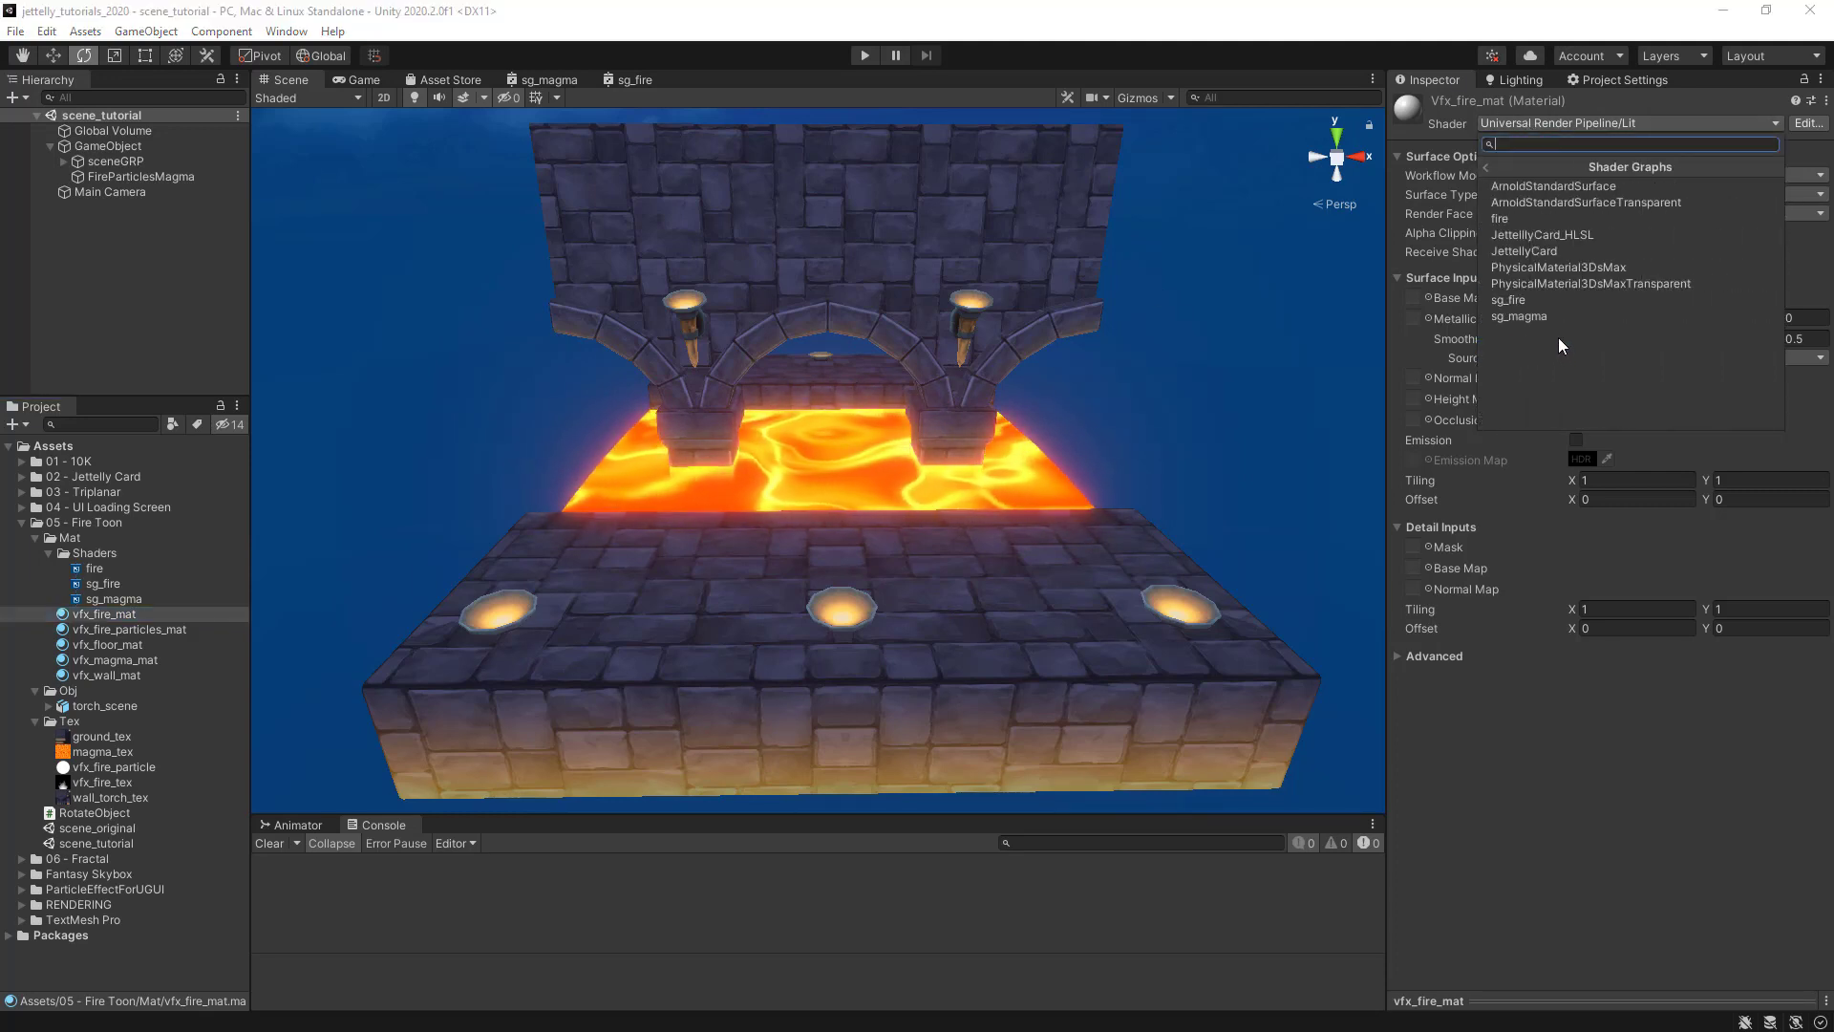
pyautogui.click(1538, 218)
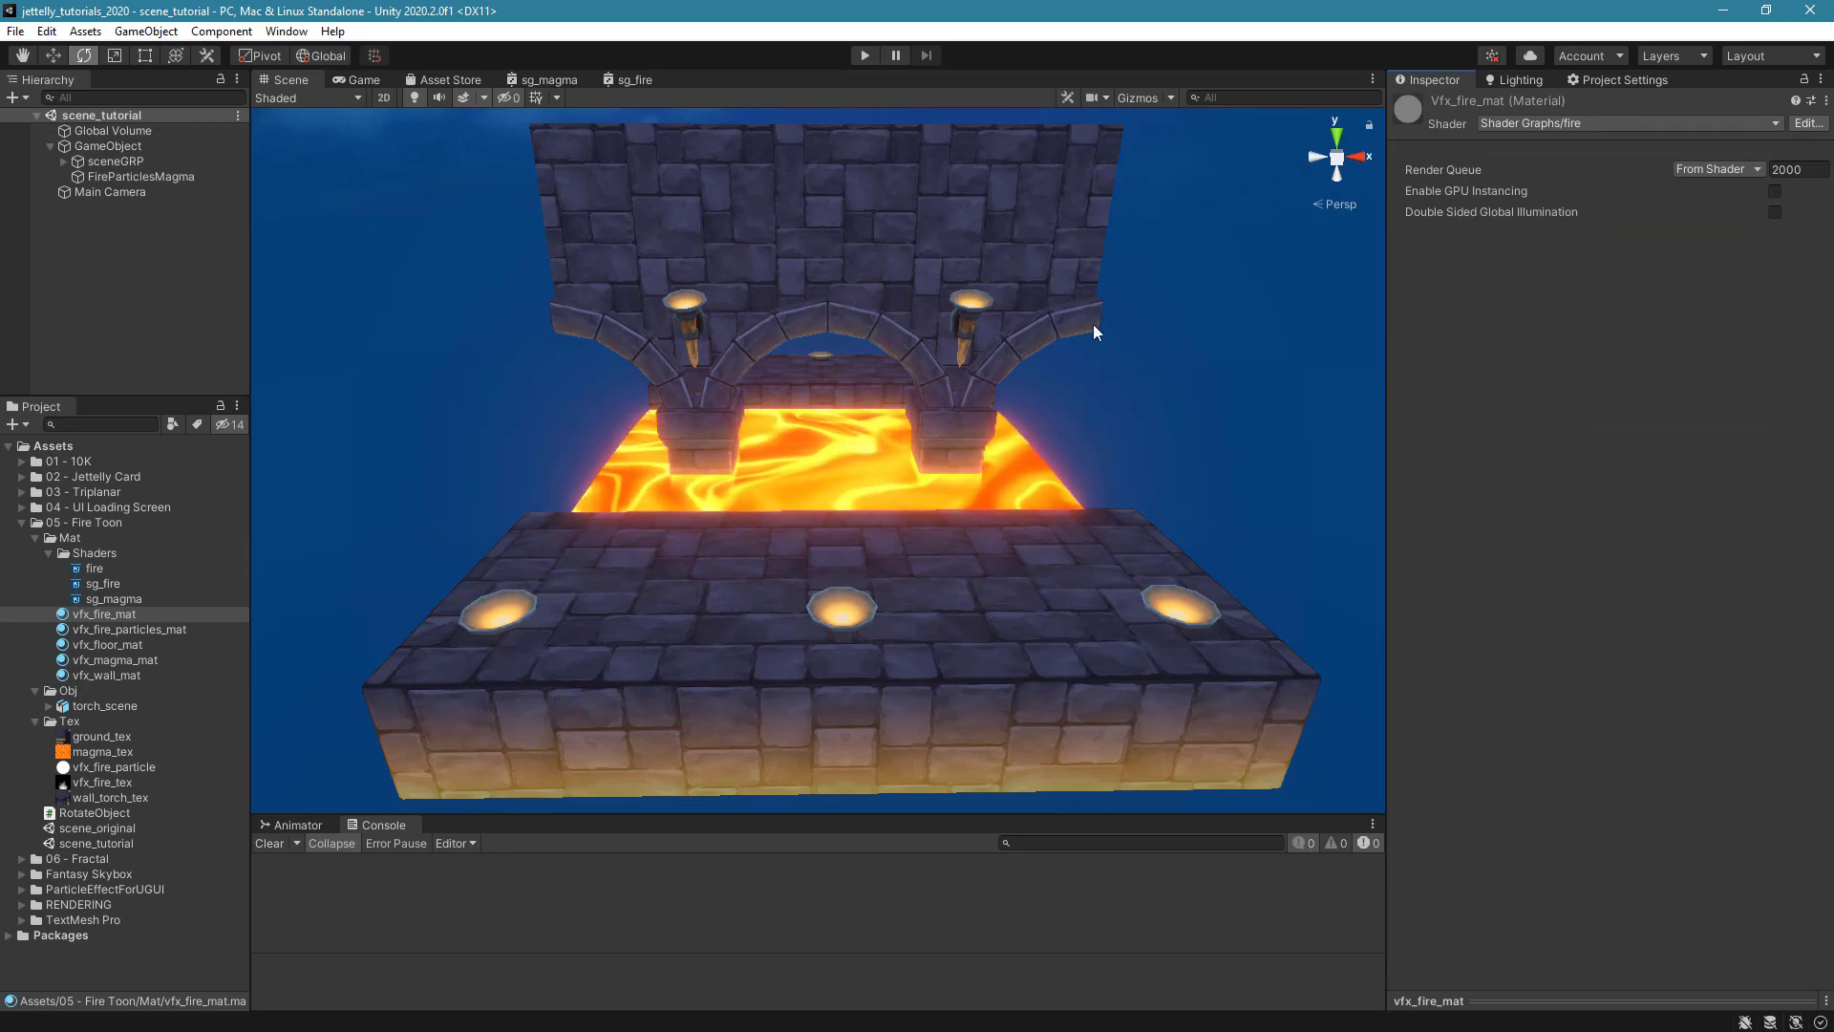
# Add a 3D Quad to the scene and reset its transform.
pyautogui.click(99, 250)
pyautogui.rightClick(99, 251)
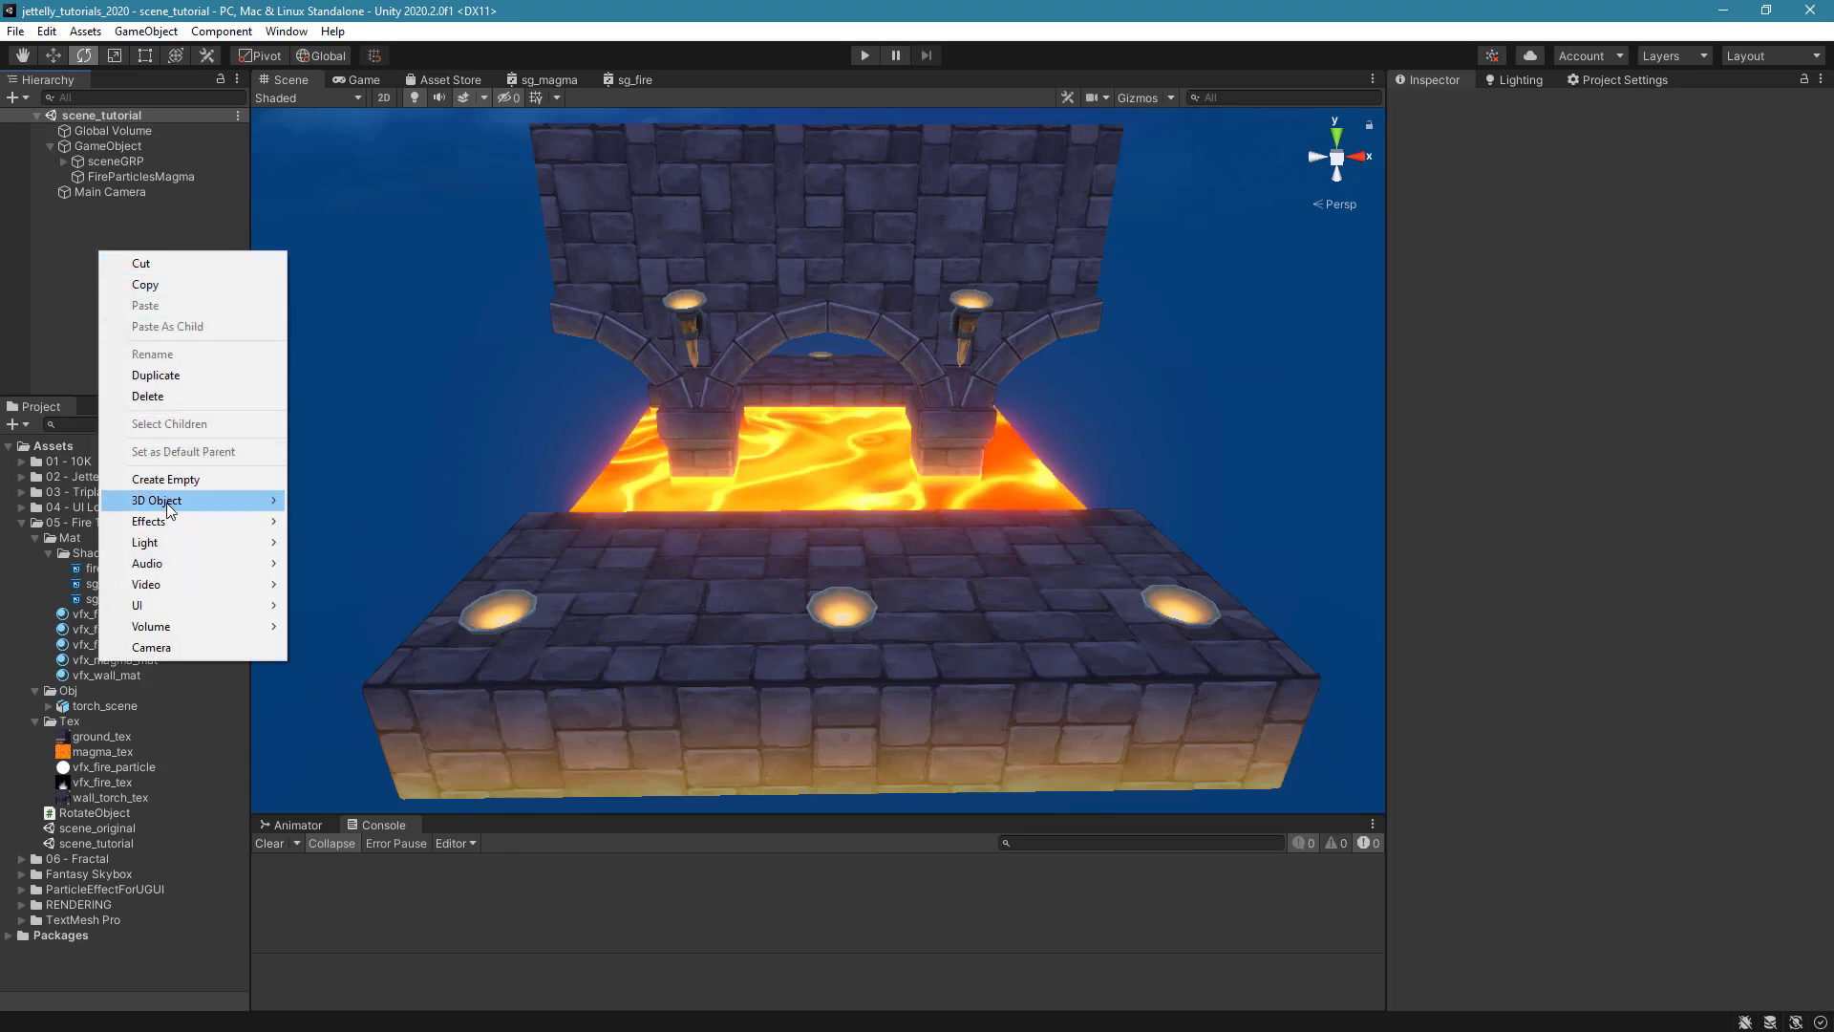
pyautogui.moveTo(229, 501)
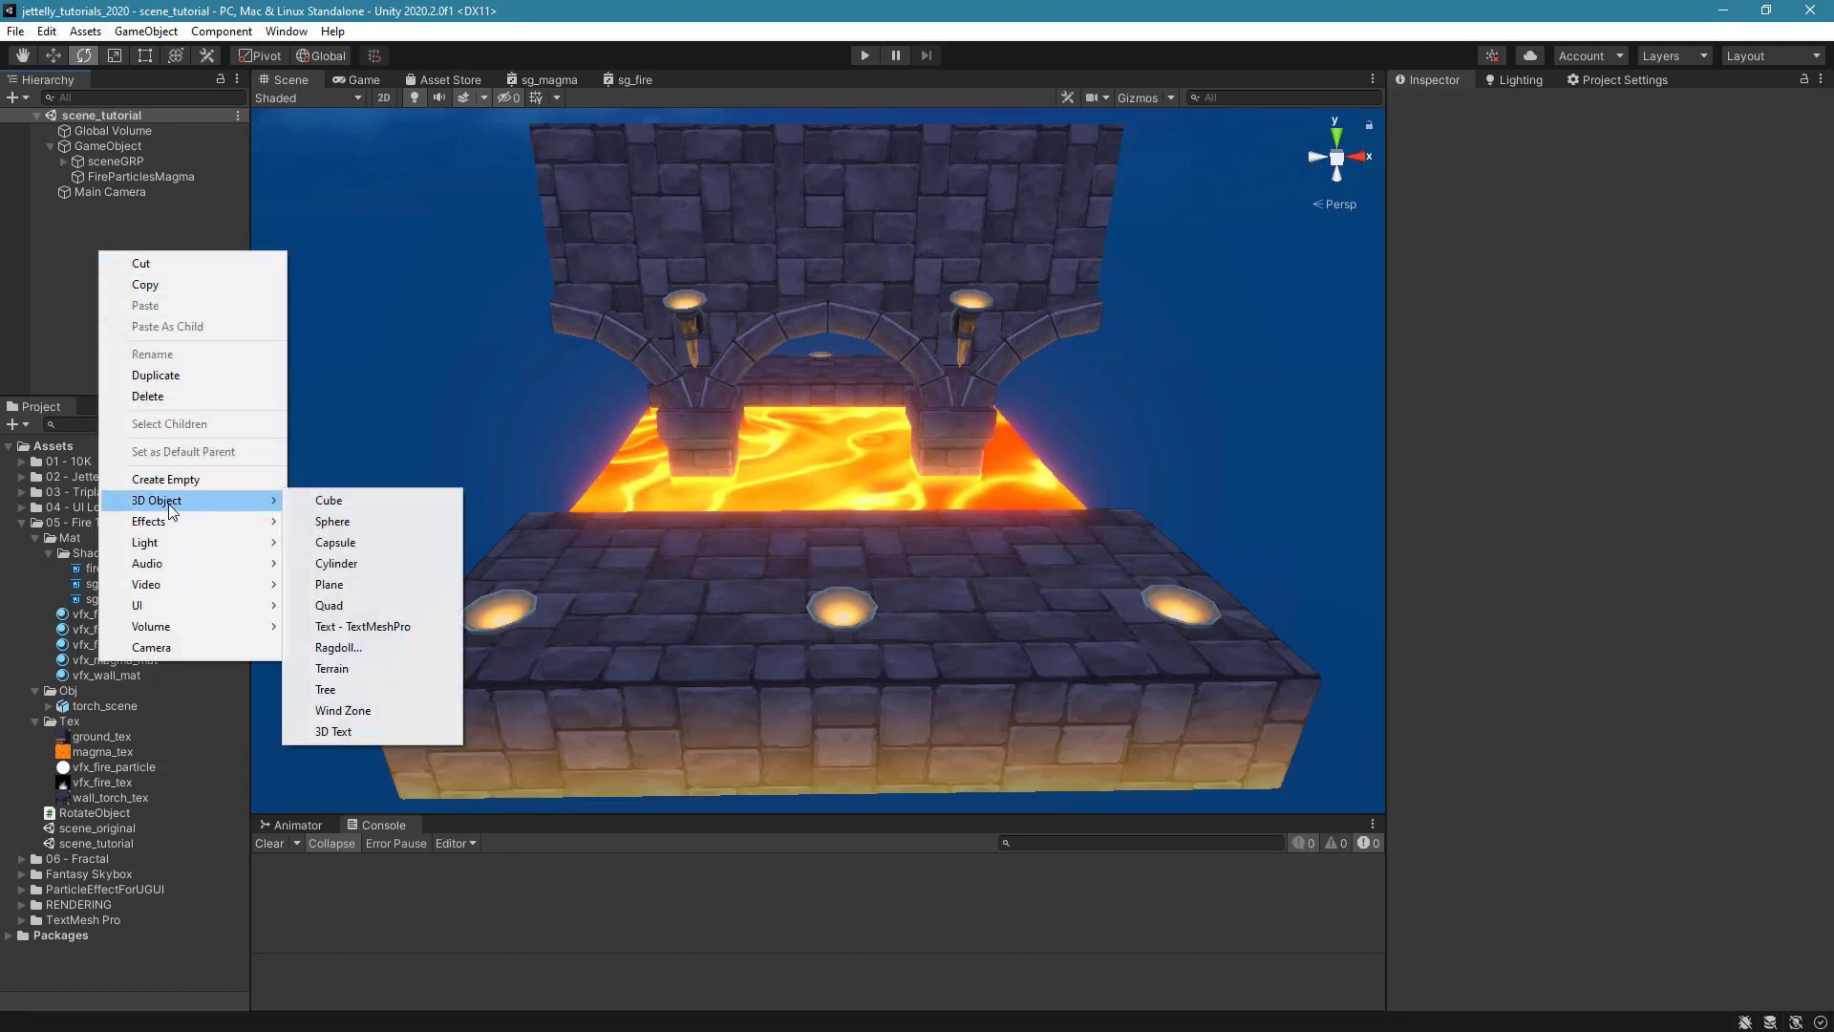
pyautogui.click(361, 616)
pyautogui.click(1821, 155)
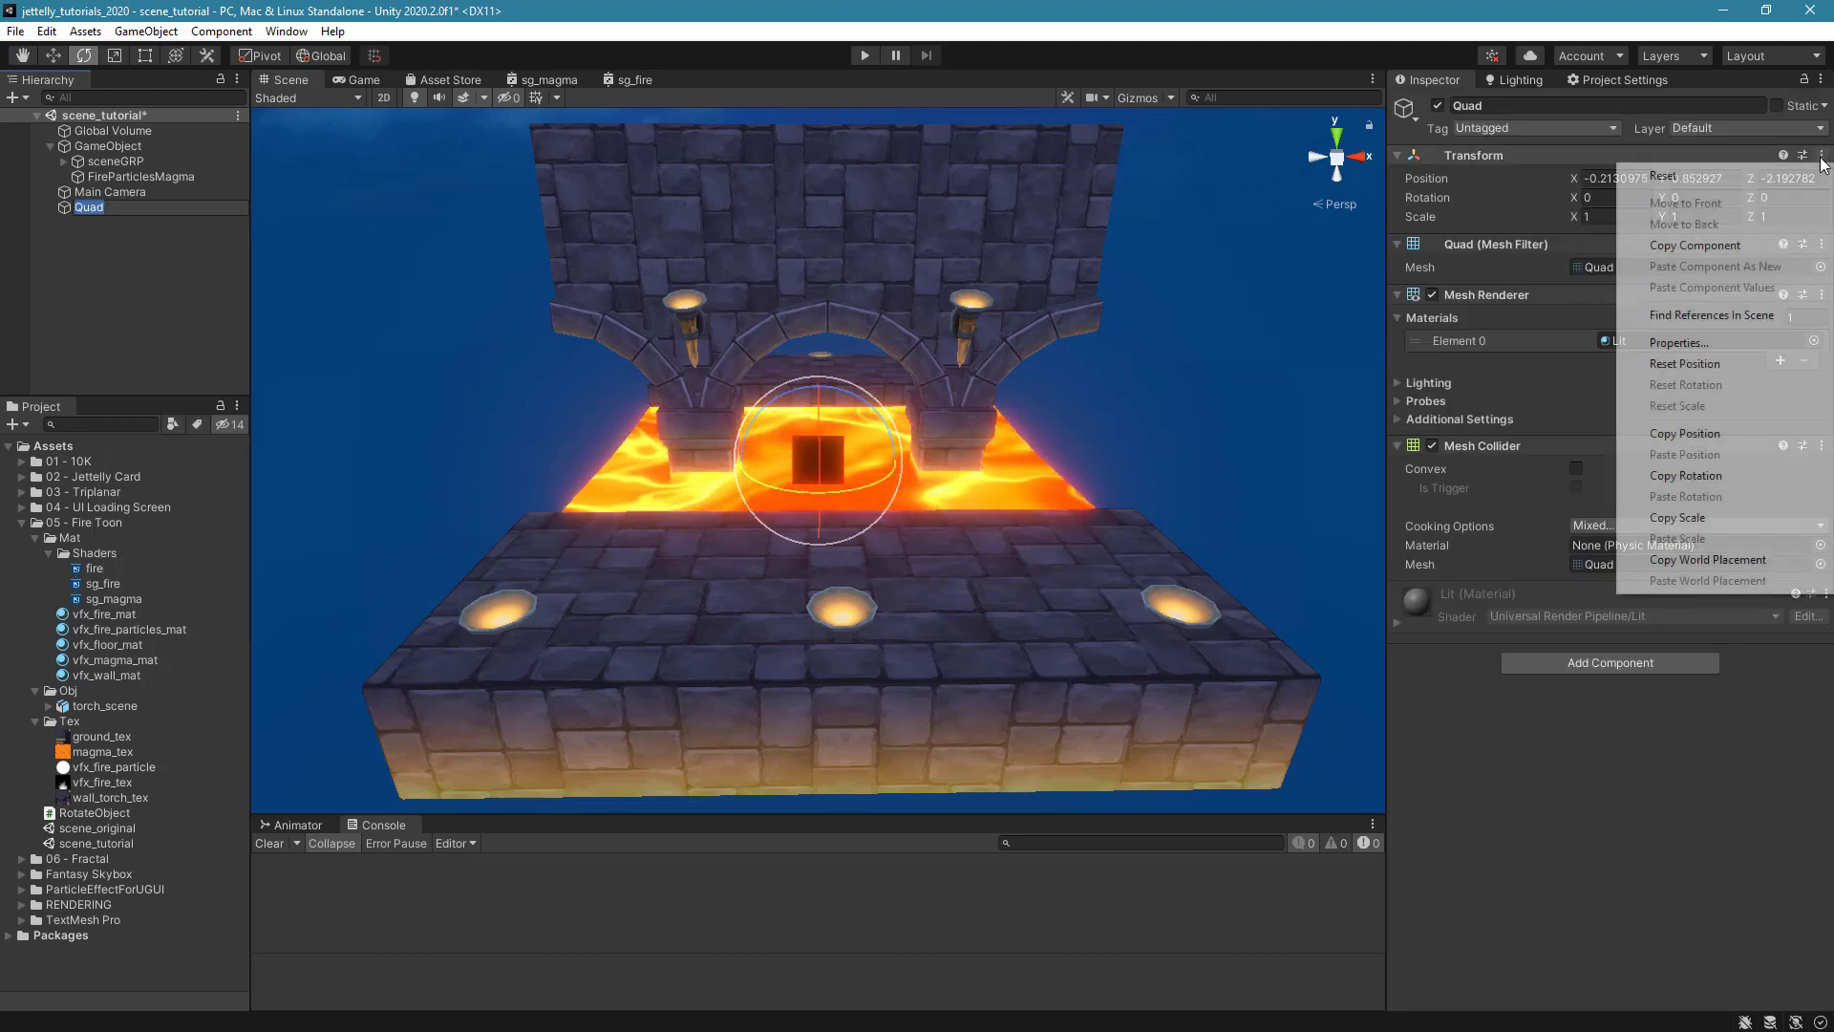
pyautogui.click(1662, 176)
# Rename the quad as vfx_fire.
pyautogui.click(1540, 105)
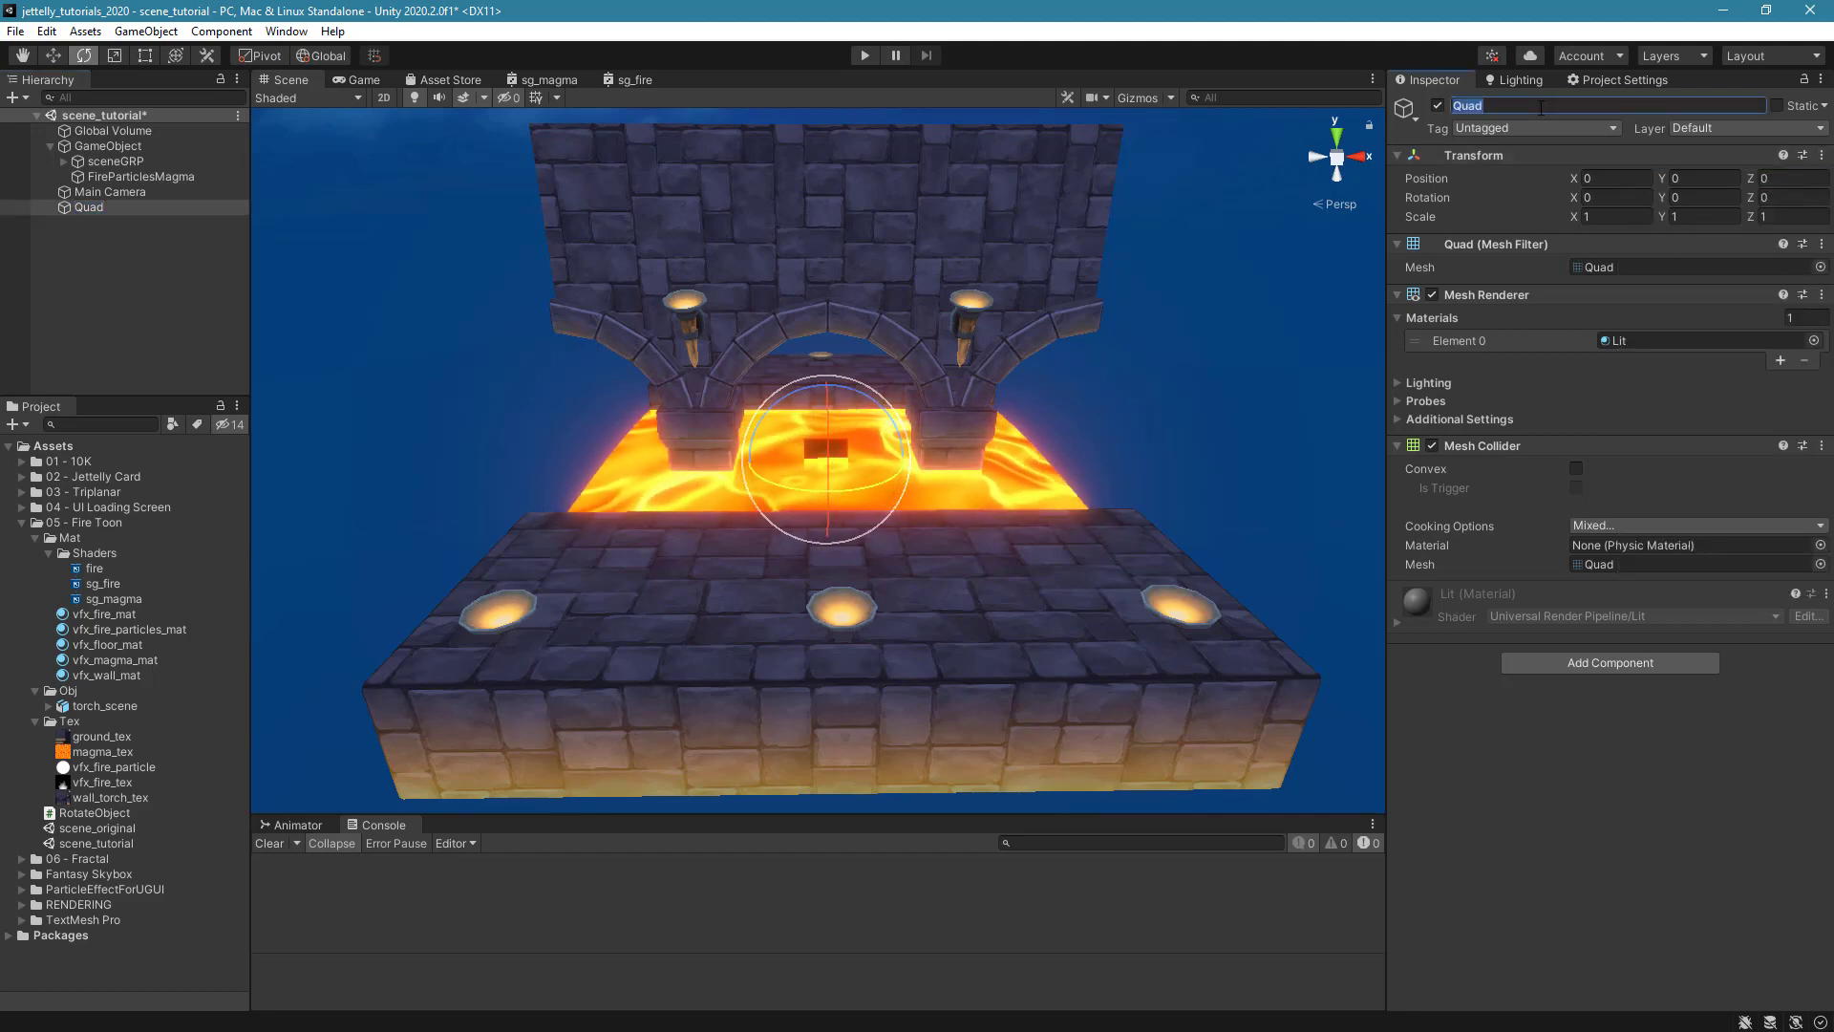
pyautogui.write('vfx_fire')
pyautogui.press('Return')
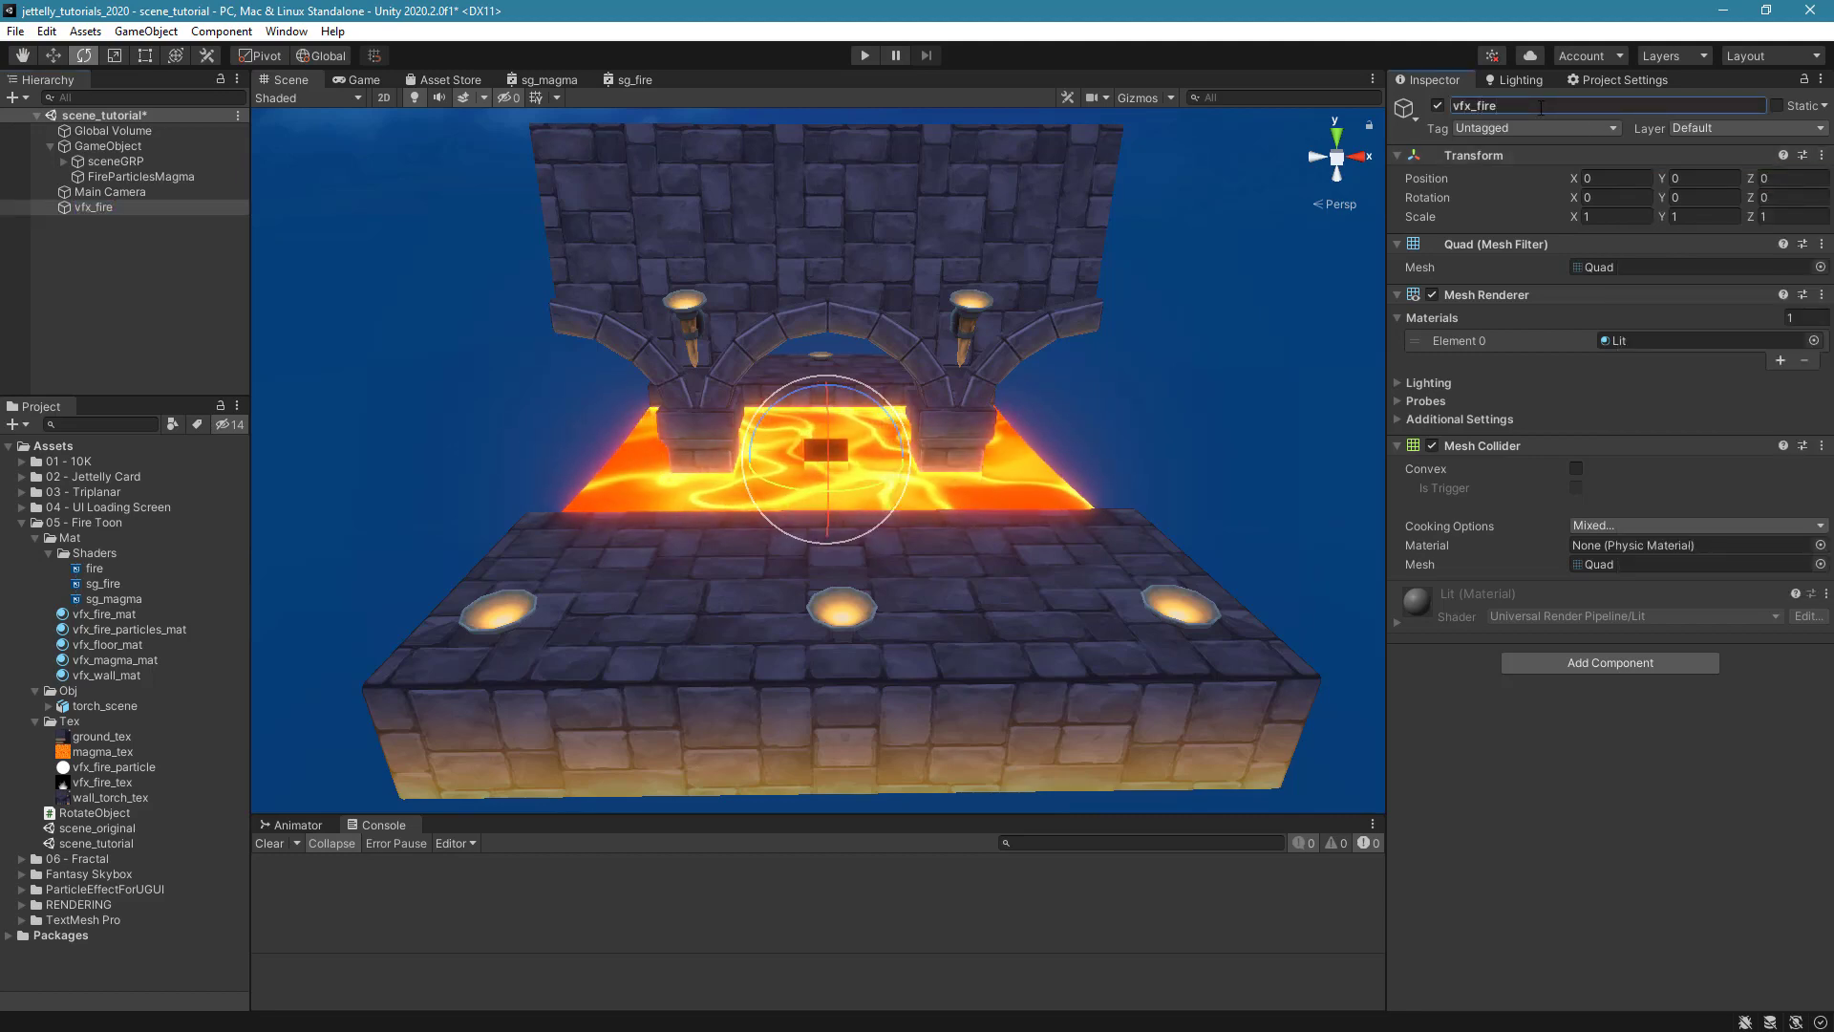
# Move the vfx_fire quad onto the left wall torch, at about X -2.73, Y 4.05, Z -0.97.
pyautogui.scroll(3, 966, 417)
pyautogui.press('w')
pyautogui.scroll(2, 844, 432)
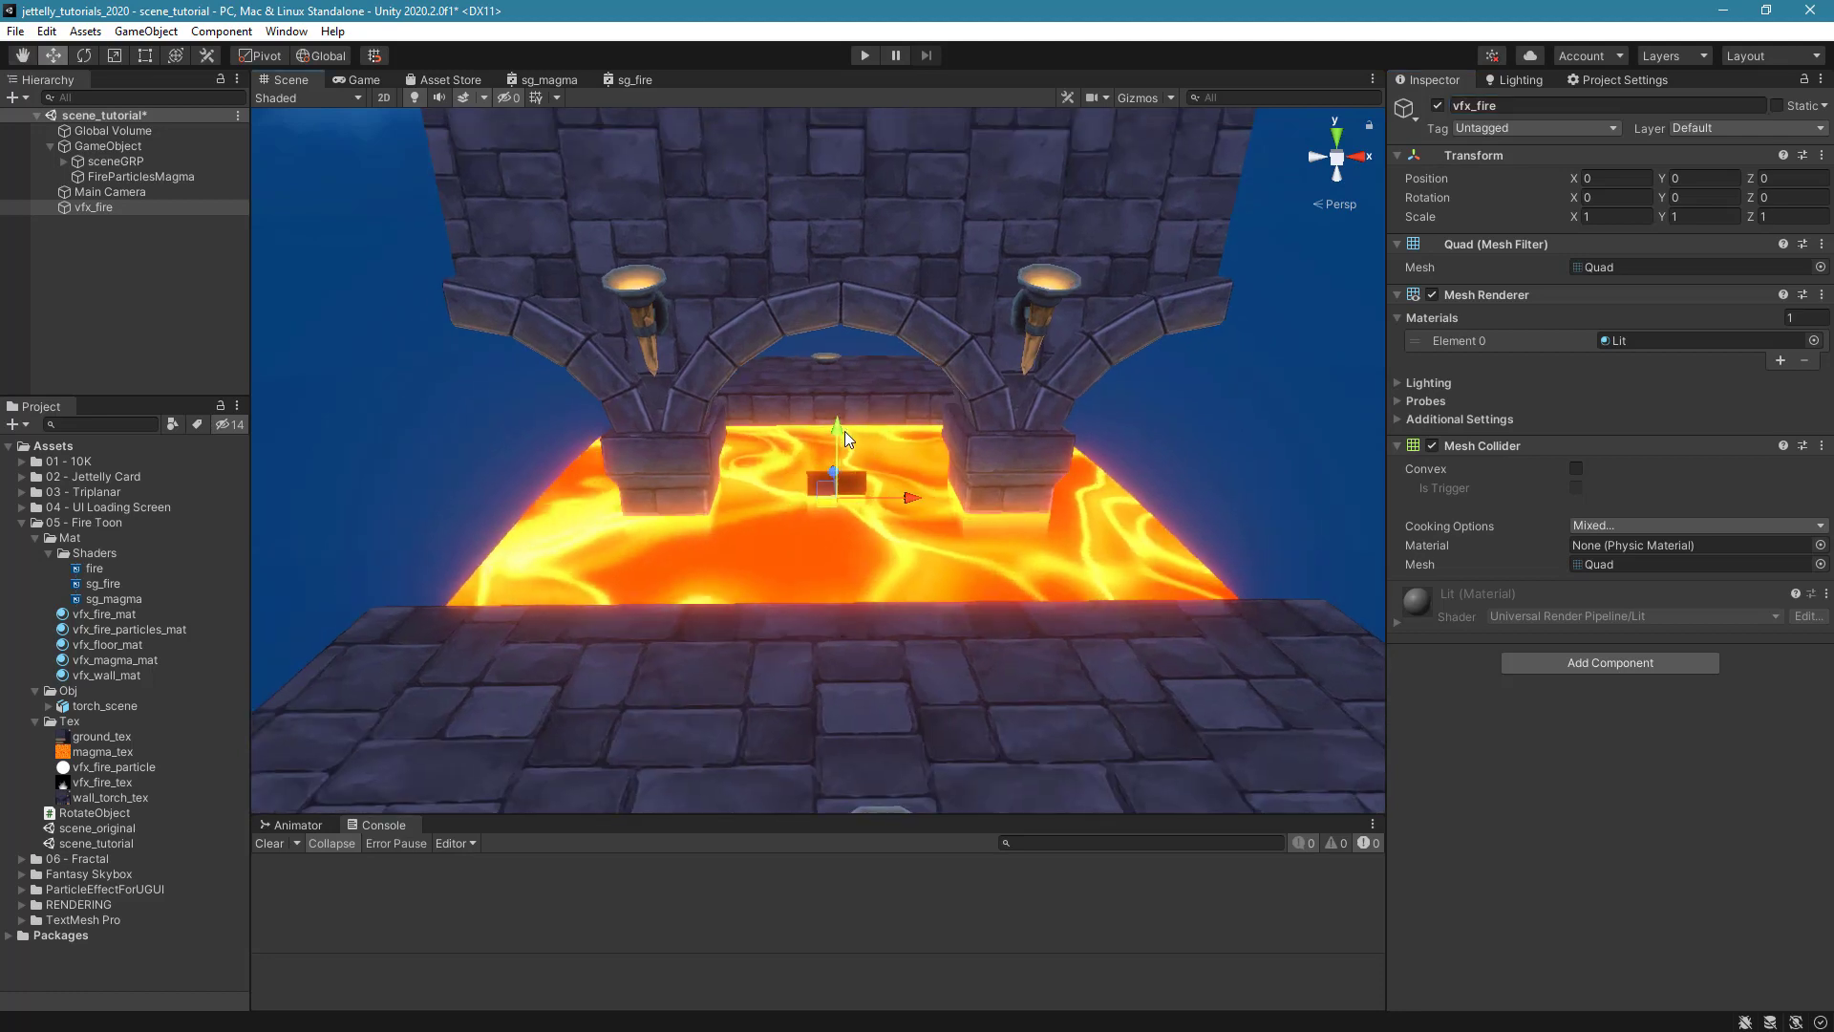
pyautogui.moveTo(840, 432); pyautogui.dragTo(831, 191)
pyautogui.keyDown('alt'); pyautogui.moveTo(831, 287); pyautogui.dragTo(617, 279); pyautogui.keyUp('alt')
pyautogui.click(940, 267)
pyautogui.click(946, 263)
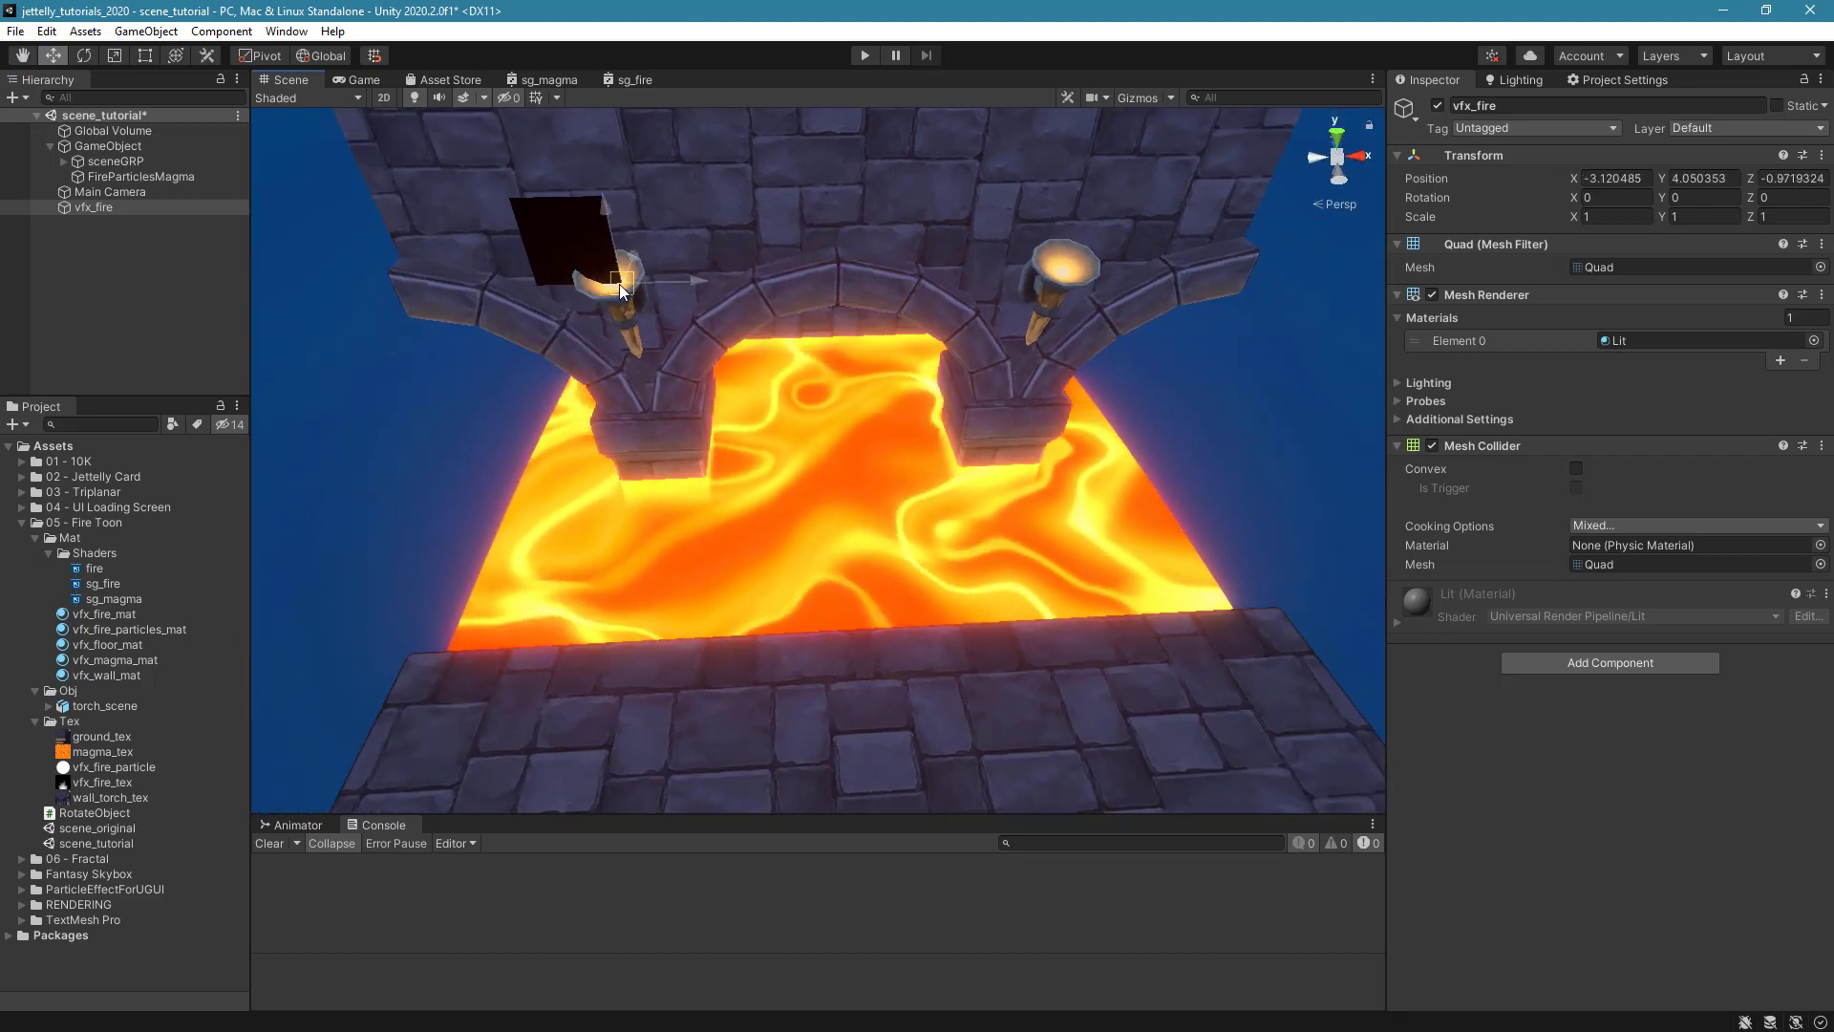
pyautogui.press('f')
pyautogui.keyDown('alt'); pyautogui.moveTo(716, 425); pyautogui.dragTo(942, 587); pyautogui.keyUp('alt')
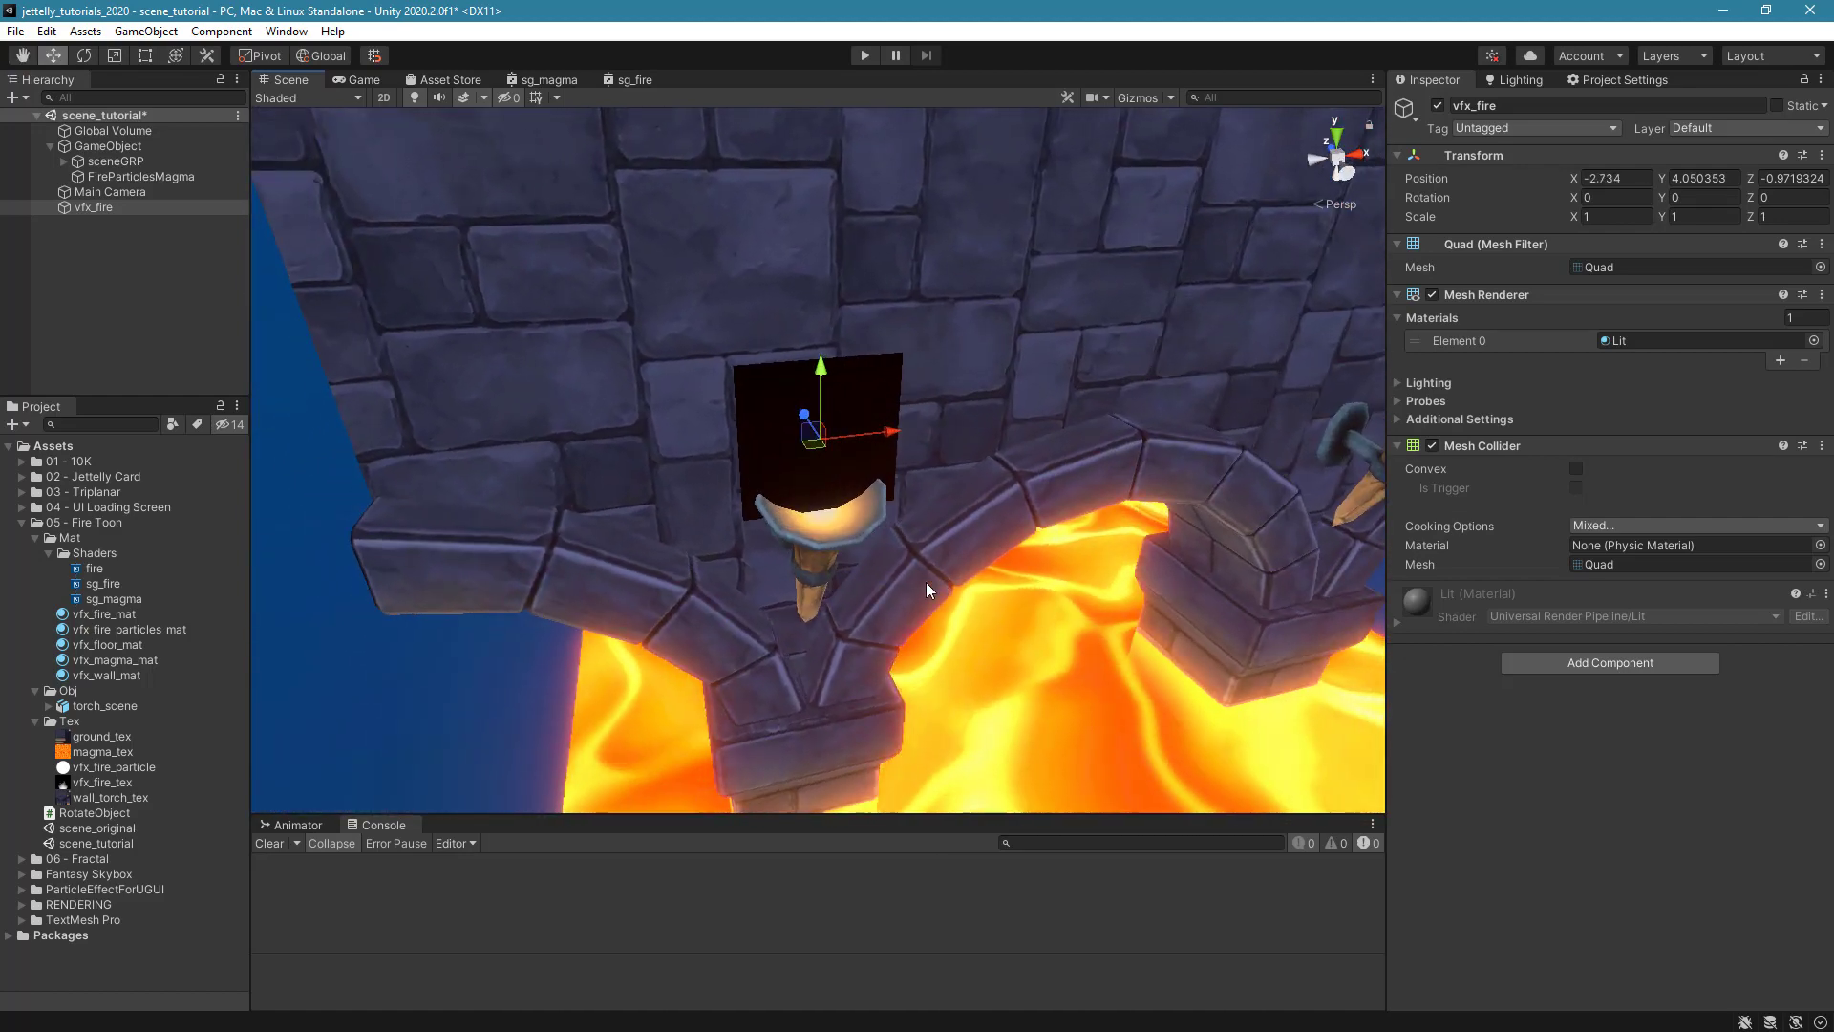
# Apply vfx_fire_mat to the quad on the torch and open the fire shader graph for editing.
pyautogui.moveTo(104, 611); pyautogui.dragTo(787, 445)
pyautogui.moveTo(991, 524)
pyautogui.keyDown('alt'); pyautogui.mouseDown()
pyautogui.moveTo(821, 514)
pyautogui.moveTo(958, 519)
pyautogui.mouseUp(); pyautogui.keyUp('alt')
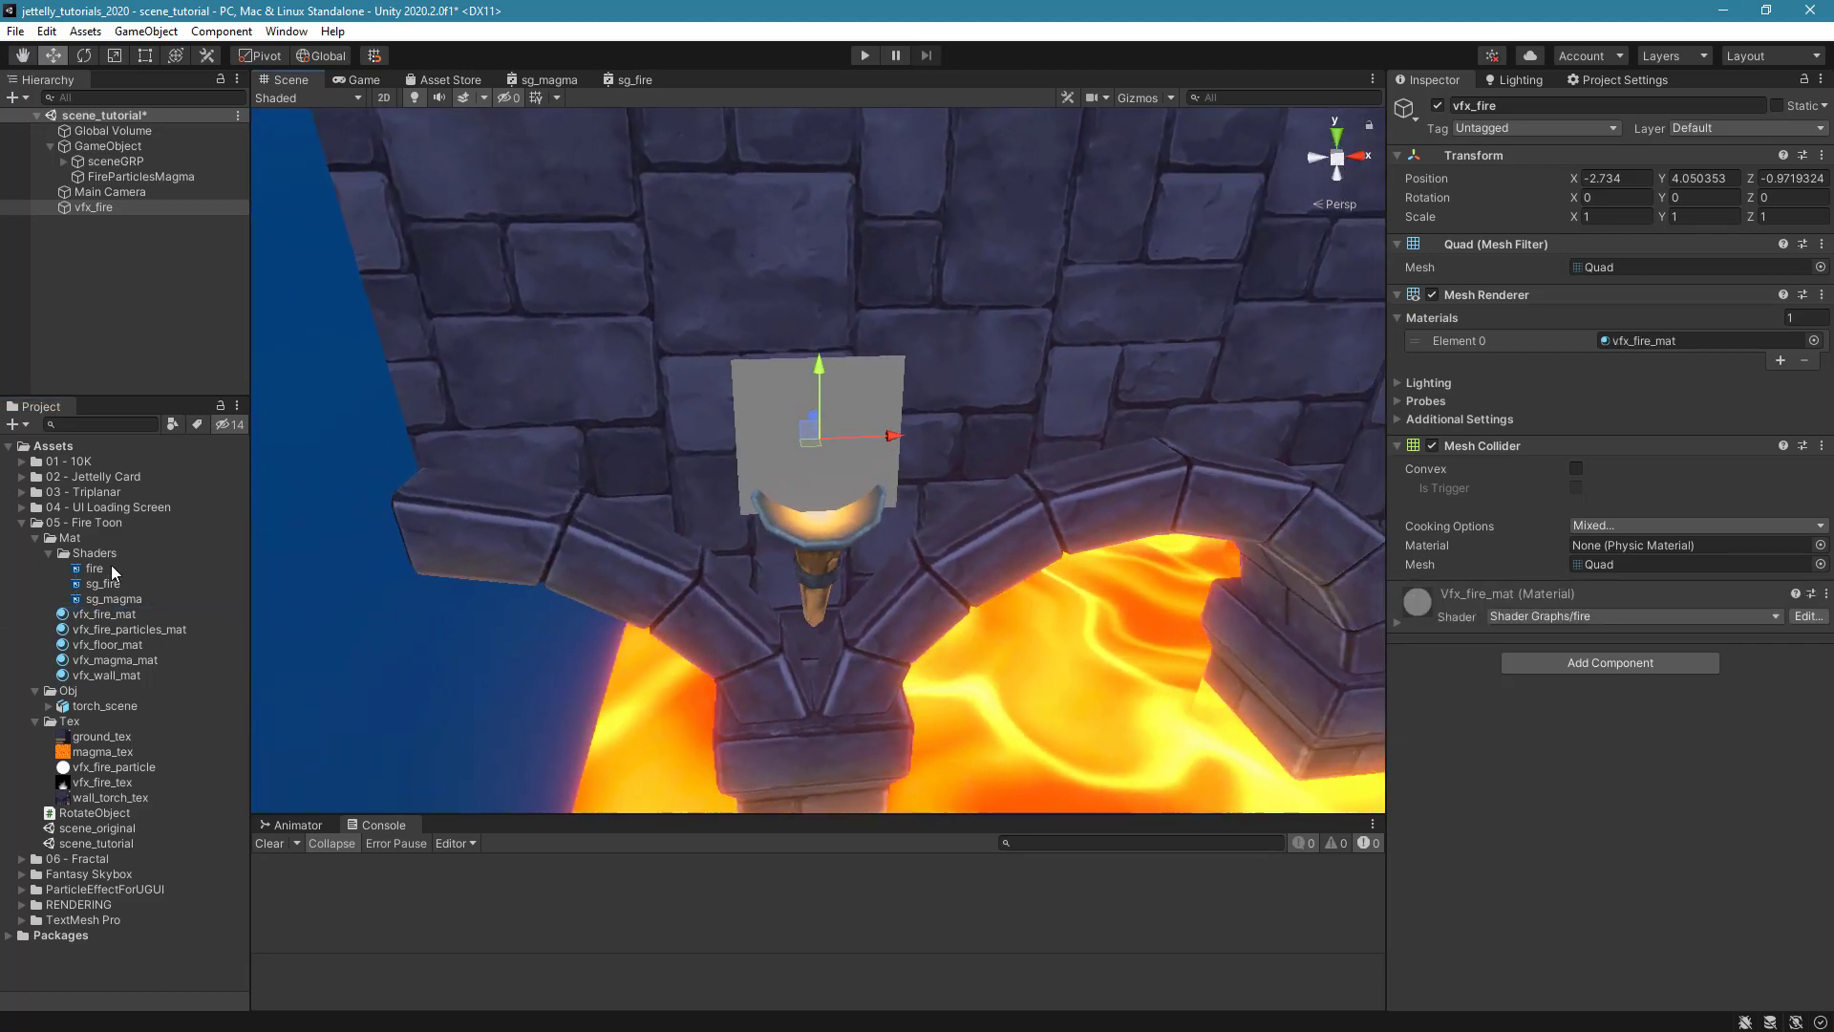
pyautogui.click(105, 568)
pyautogui.doubleClick(111, 569)
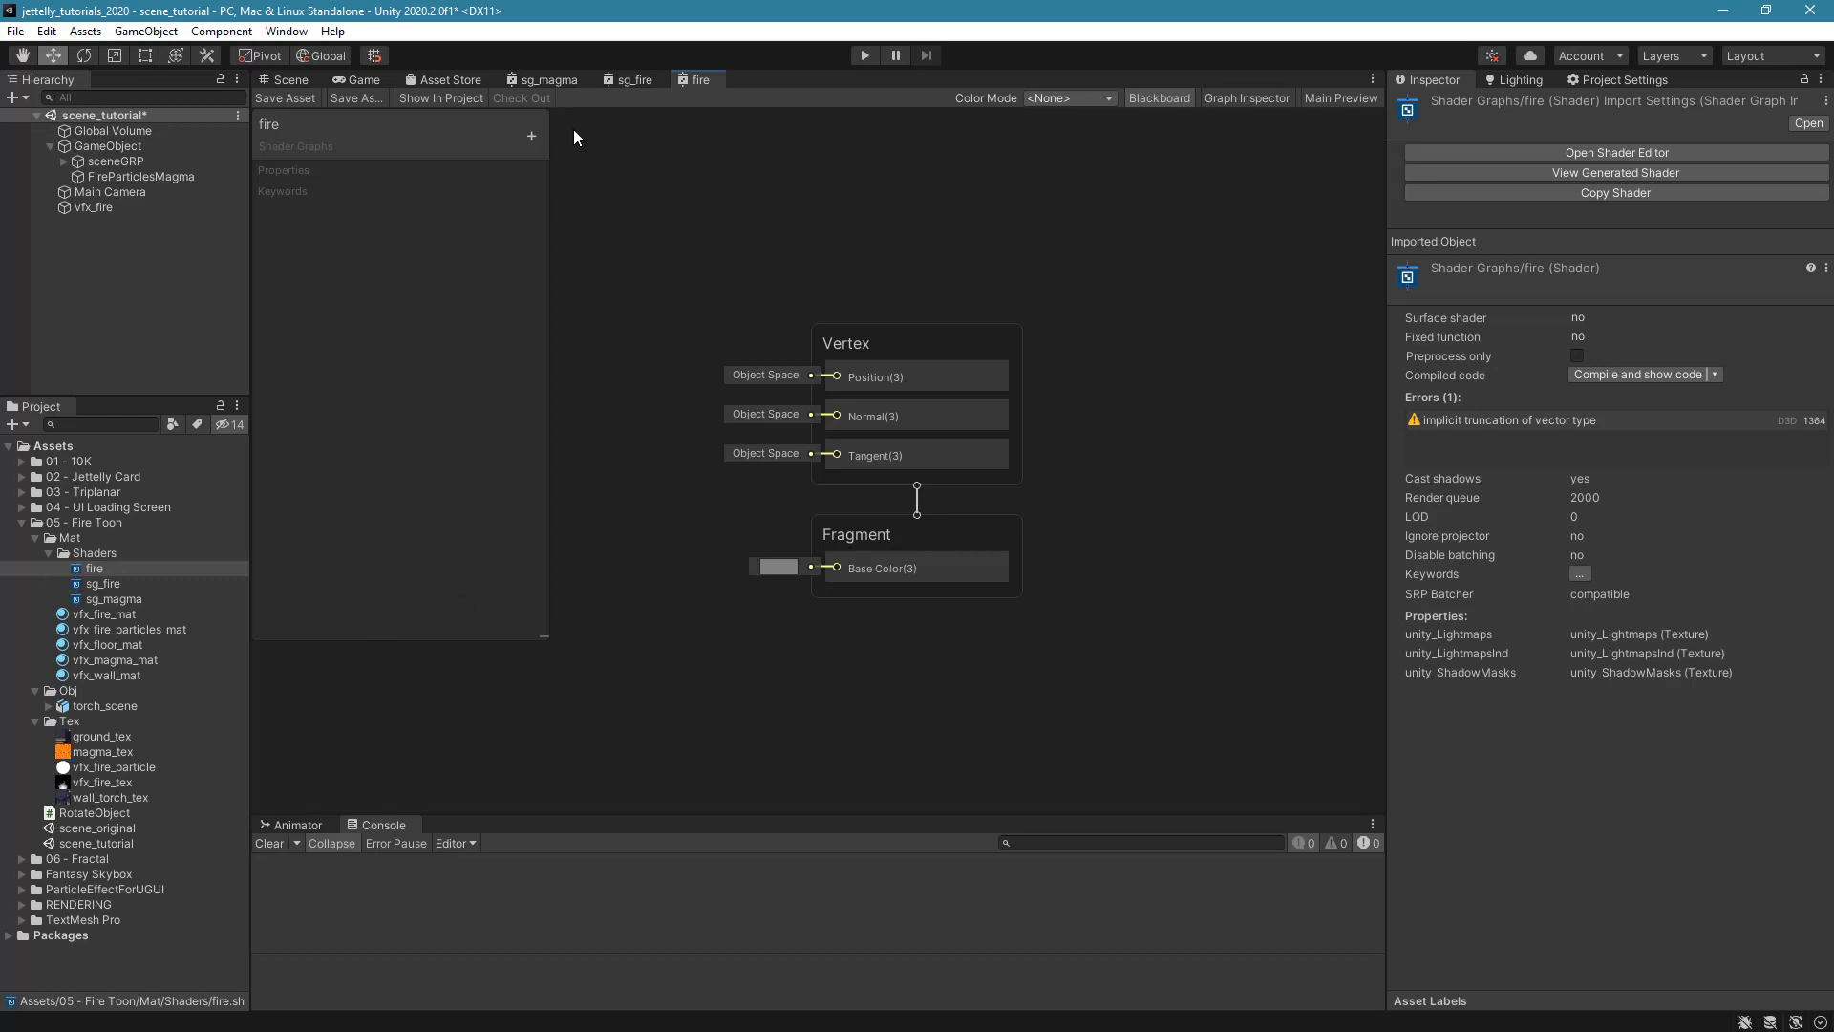
# Add a Texture 2D property named _MainTex and place its node in the graph.
pyautogui.click(533, 134)
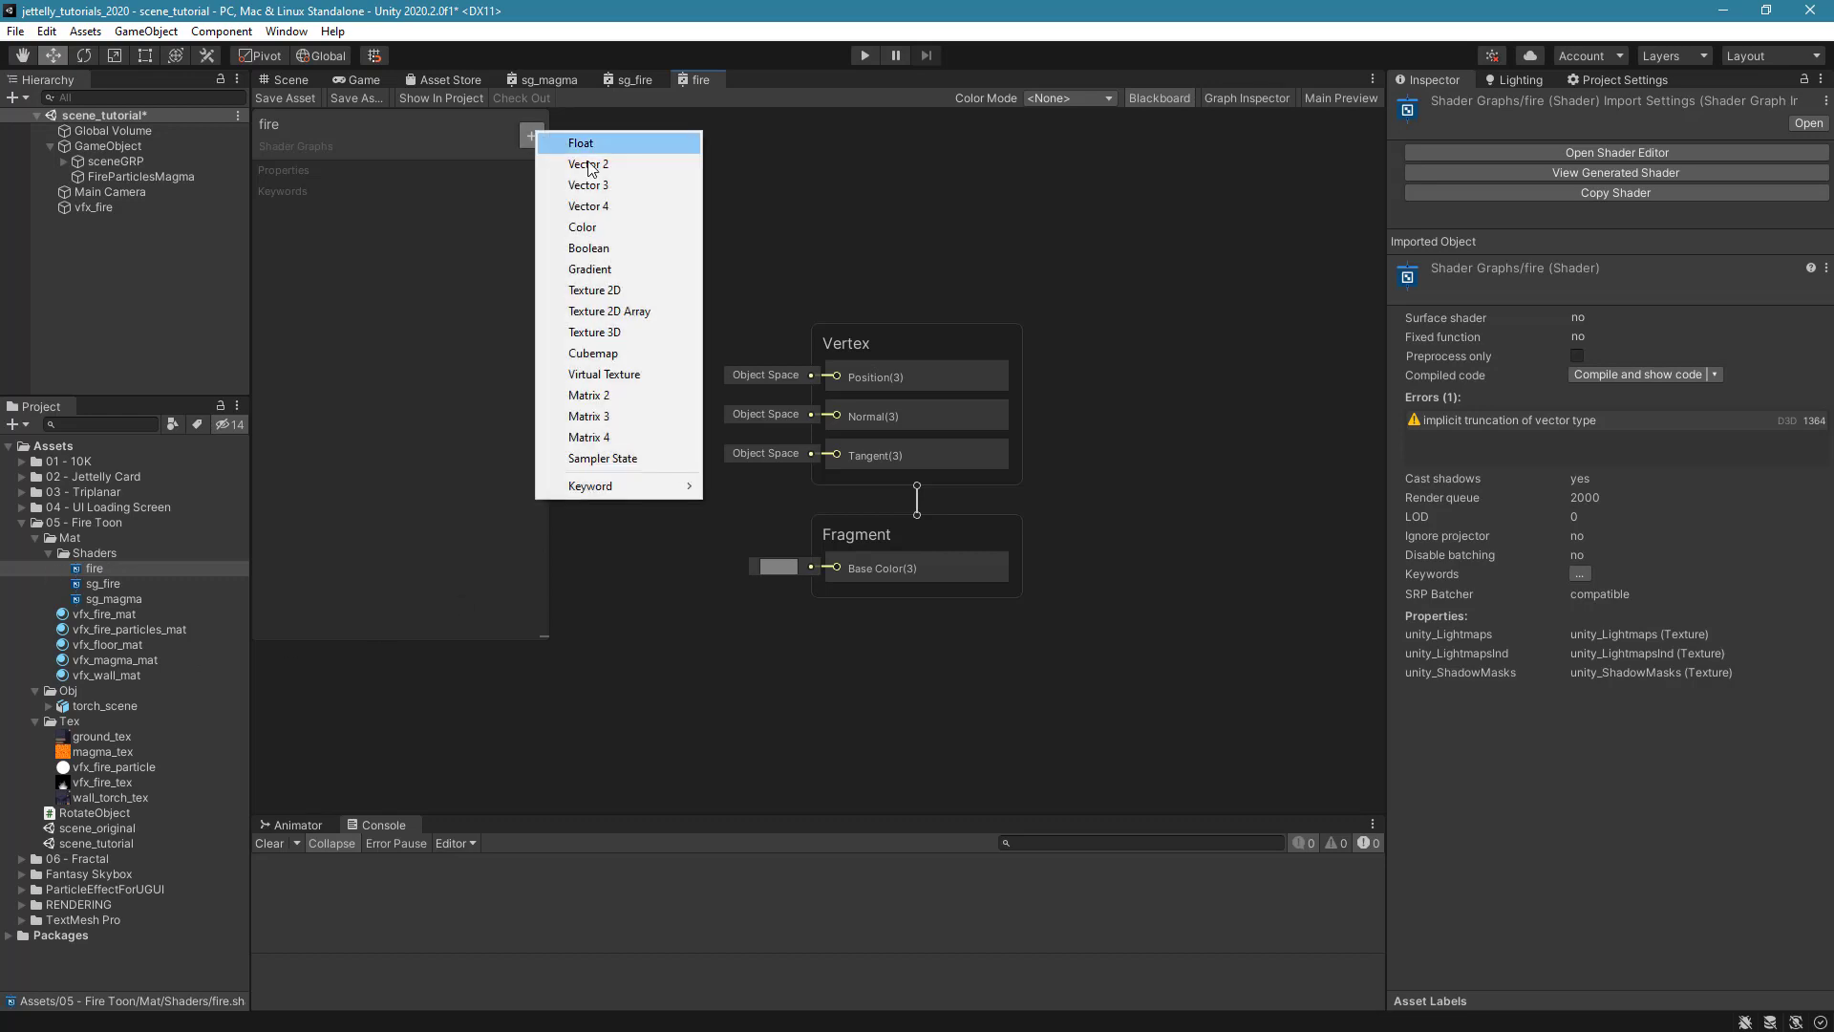
pyautogui.click(631, 292)
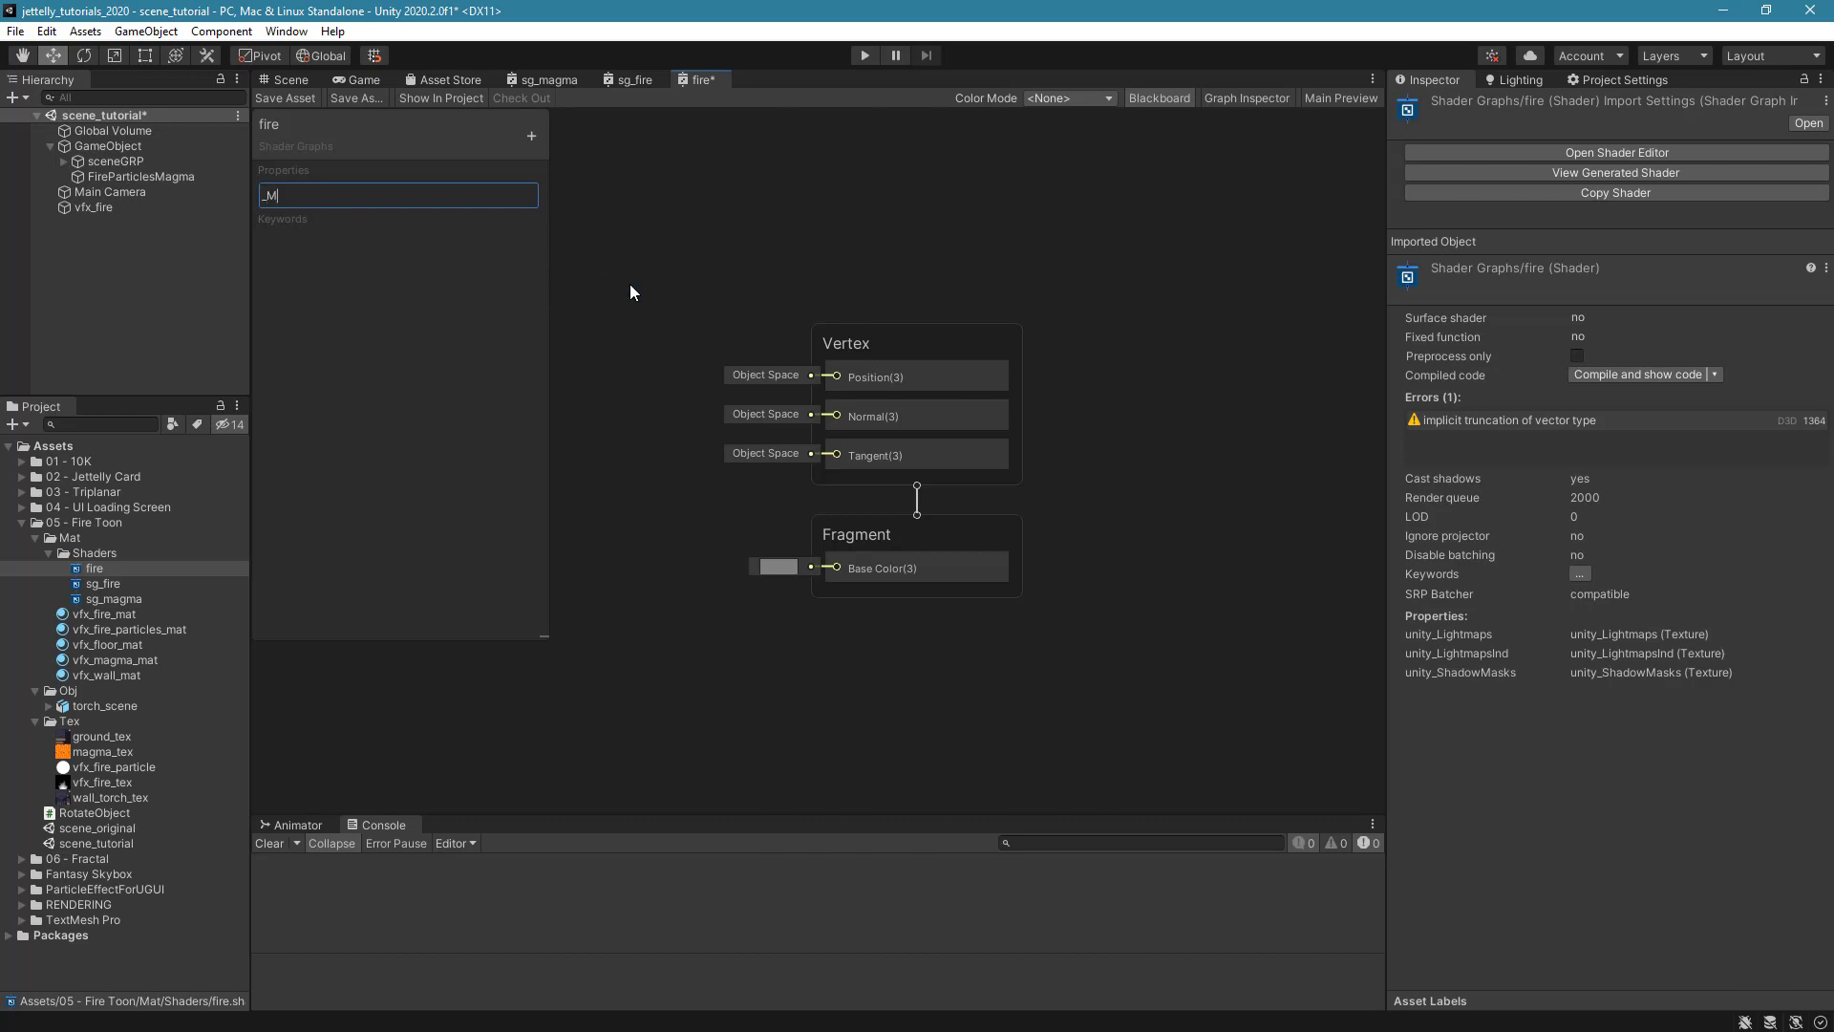
pyautogui.press('Return')
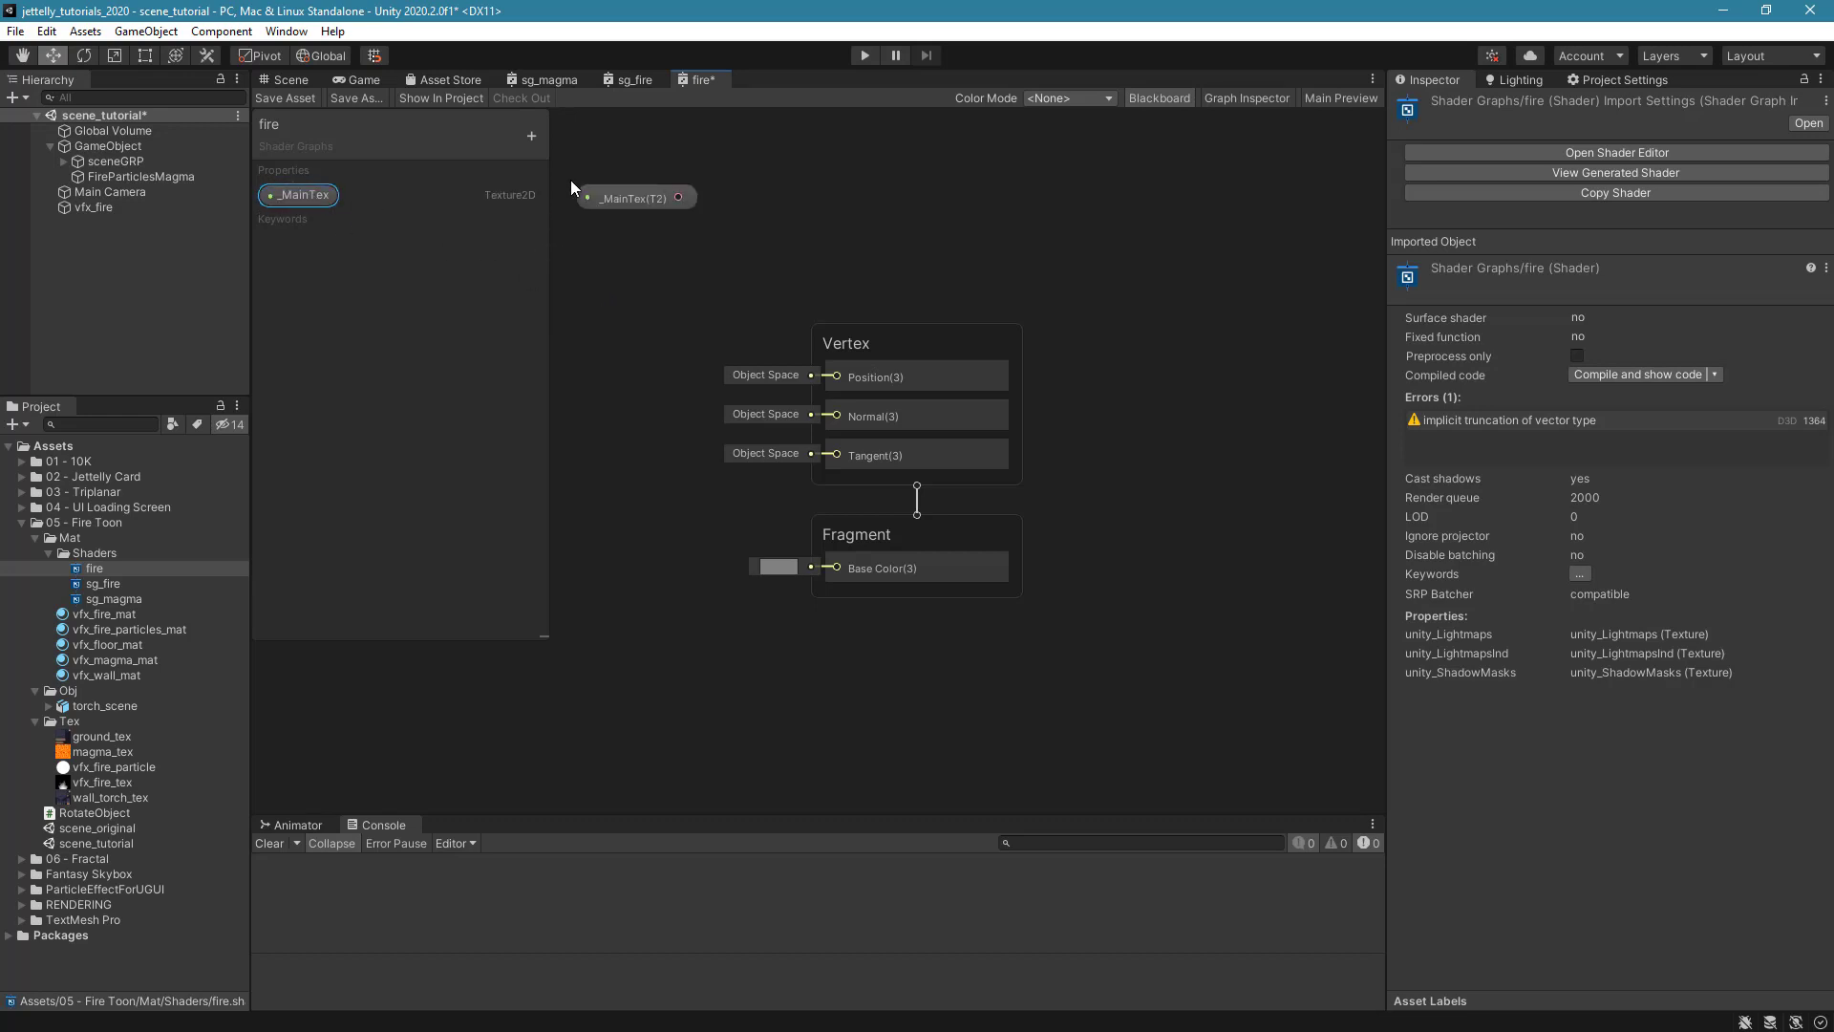
# Create a Sample Texture 2D node with its Texture input fed by the _MainTex node.
pyautogui.moveTo(708, 250); pyautogui.dragTo(713, 245)
pyautogui.write('sample')
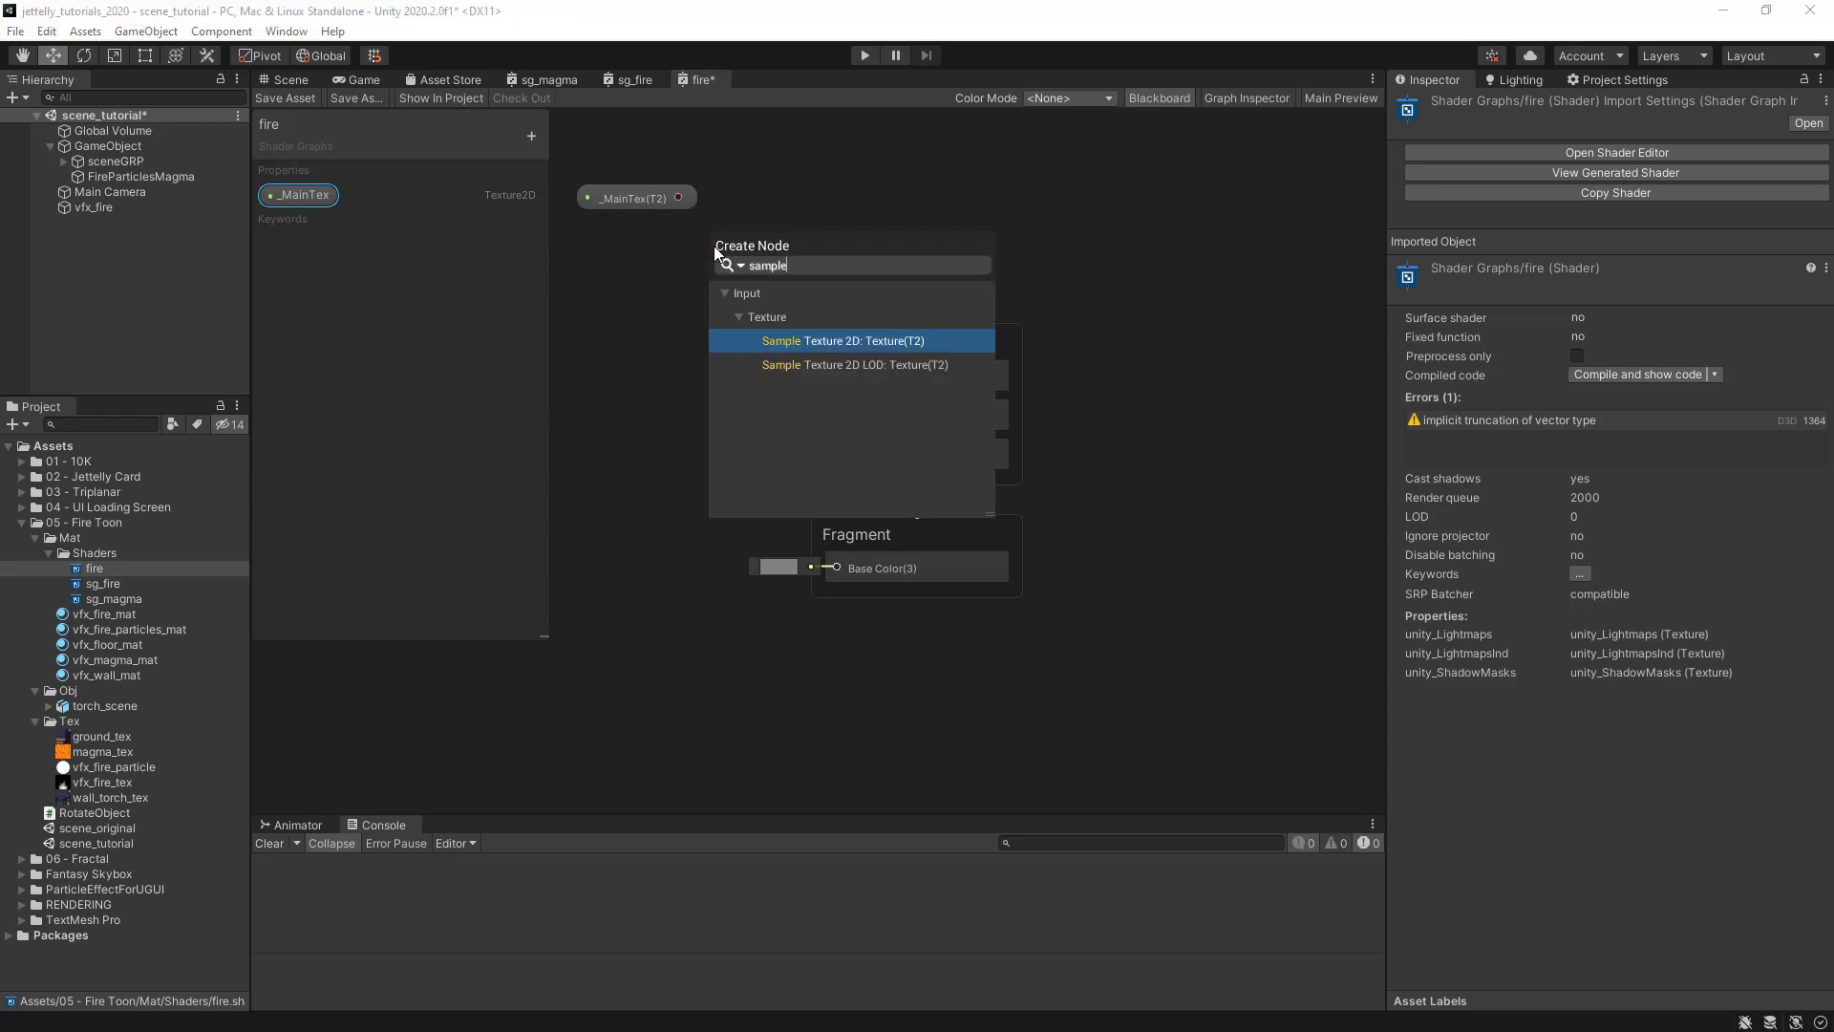
pyautogui.press('Return')
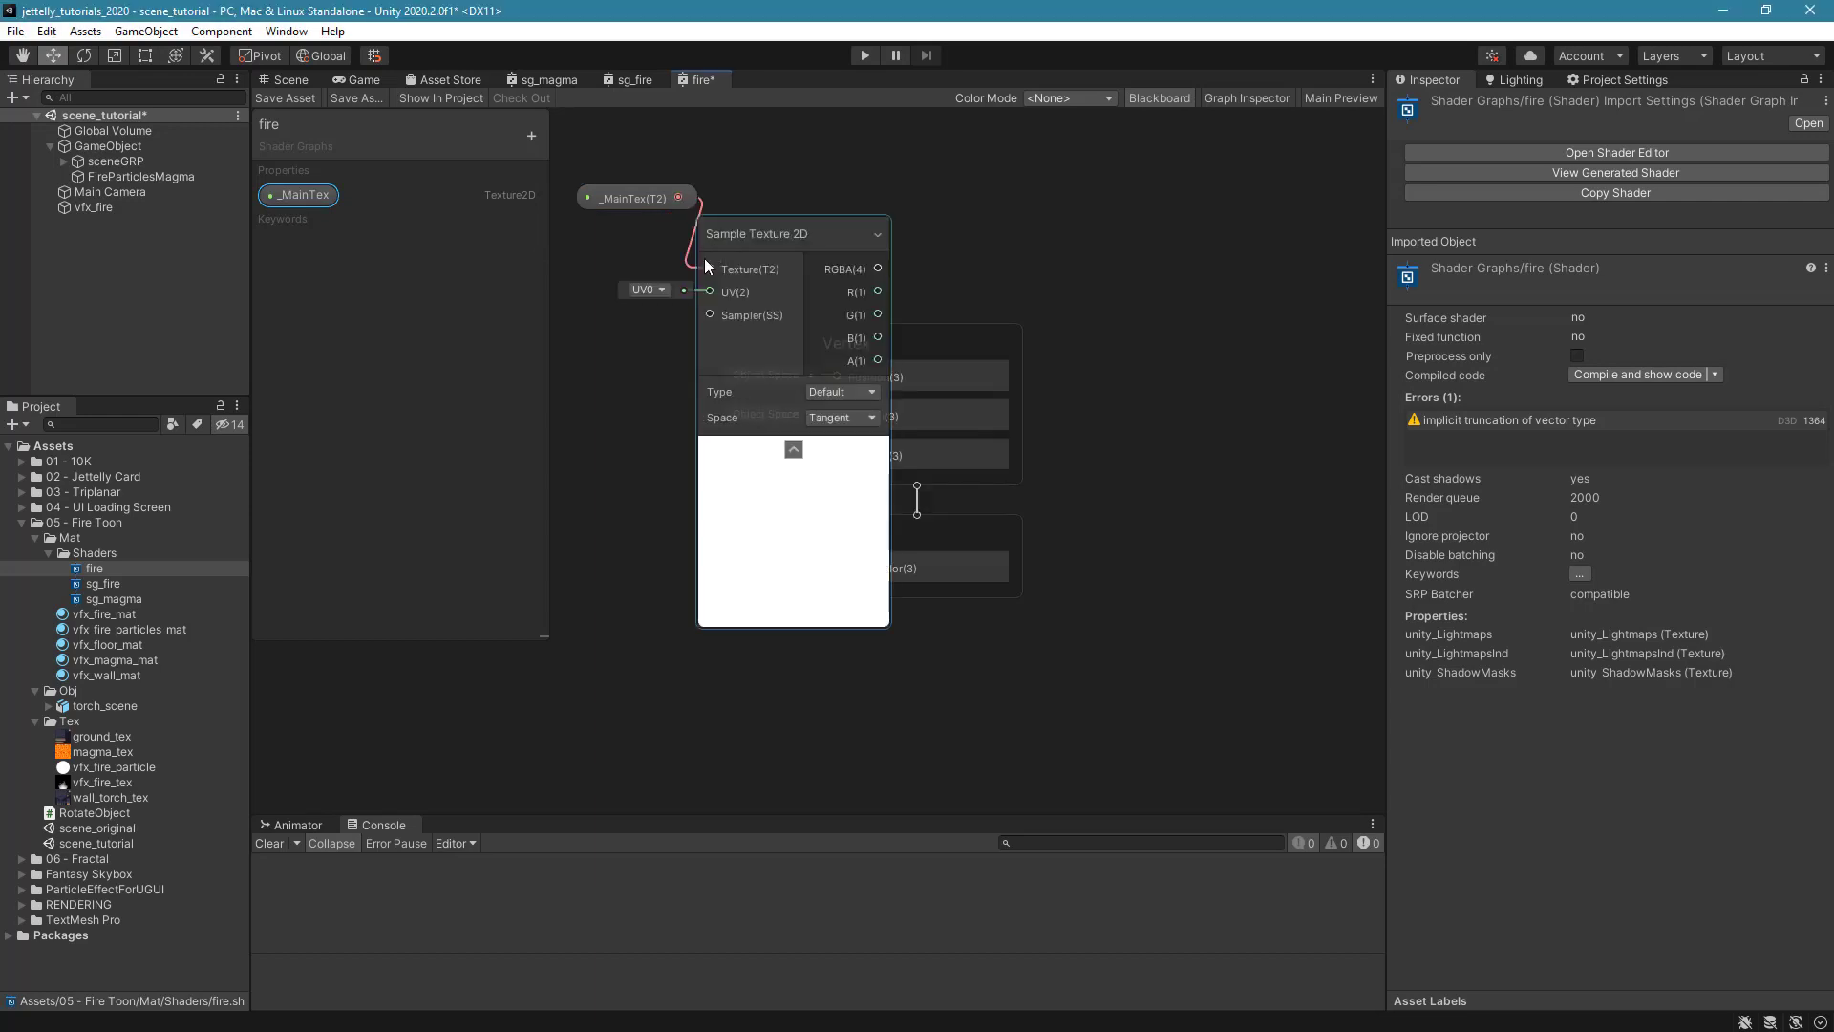
# Hide the Blackboard and arrange the _MainTex and Sample Texture 2D nodes clear of the Vertex and Fragment blocks.
pyautogui.click(1159, 97)
pyautogui.moveTo(786, 233); pyautogui.dragTo(694, 290)
pyautogui.moveTo(563, 258); pyautogui.dragTo(544, 257)
pyautogui.click(722, 226)
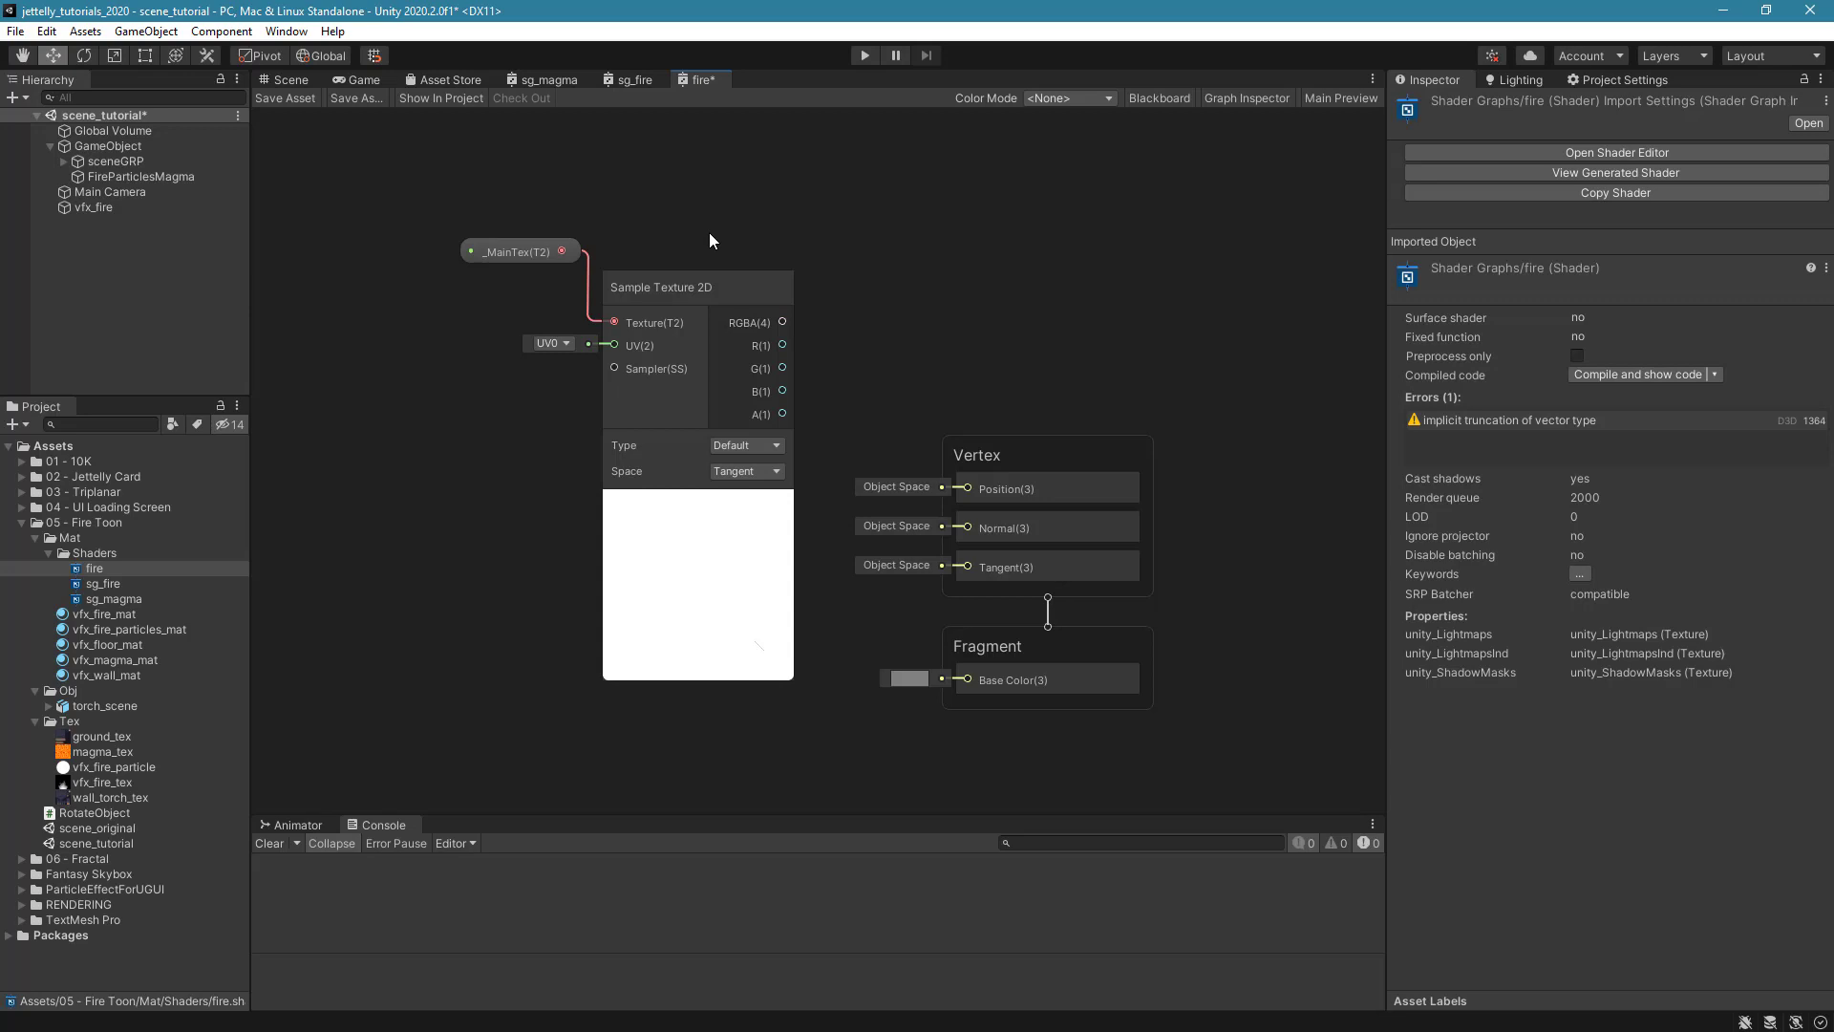
# Show the Graph Inspector, then move and resize it so it stays clear of the texture nodes.
pyautogui.click(1240, 100)
pyautogui.moveTo(315, 122); pyautogui.dragTo(1340, 108)
pyautogui.moveTo(1164, 394); pyautogui.dragTo(1086, 516)
# Set the default texture of the _MainTex property to vfx_fire_tex.
pyautogui.click(513, 255)
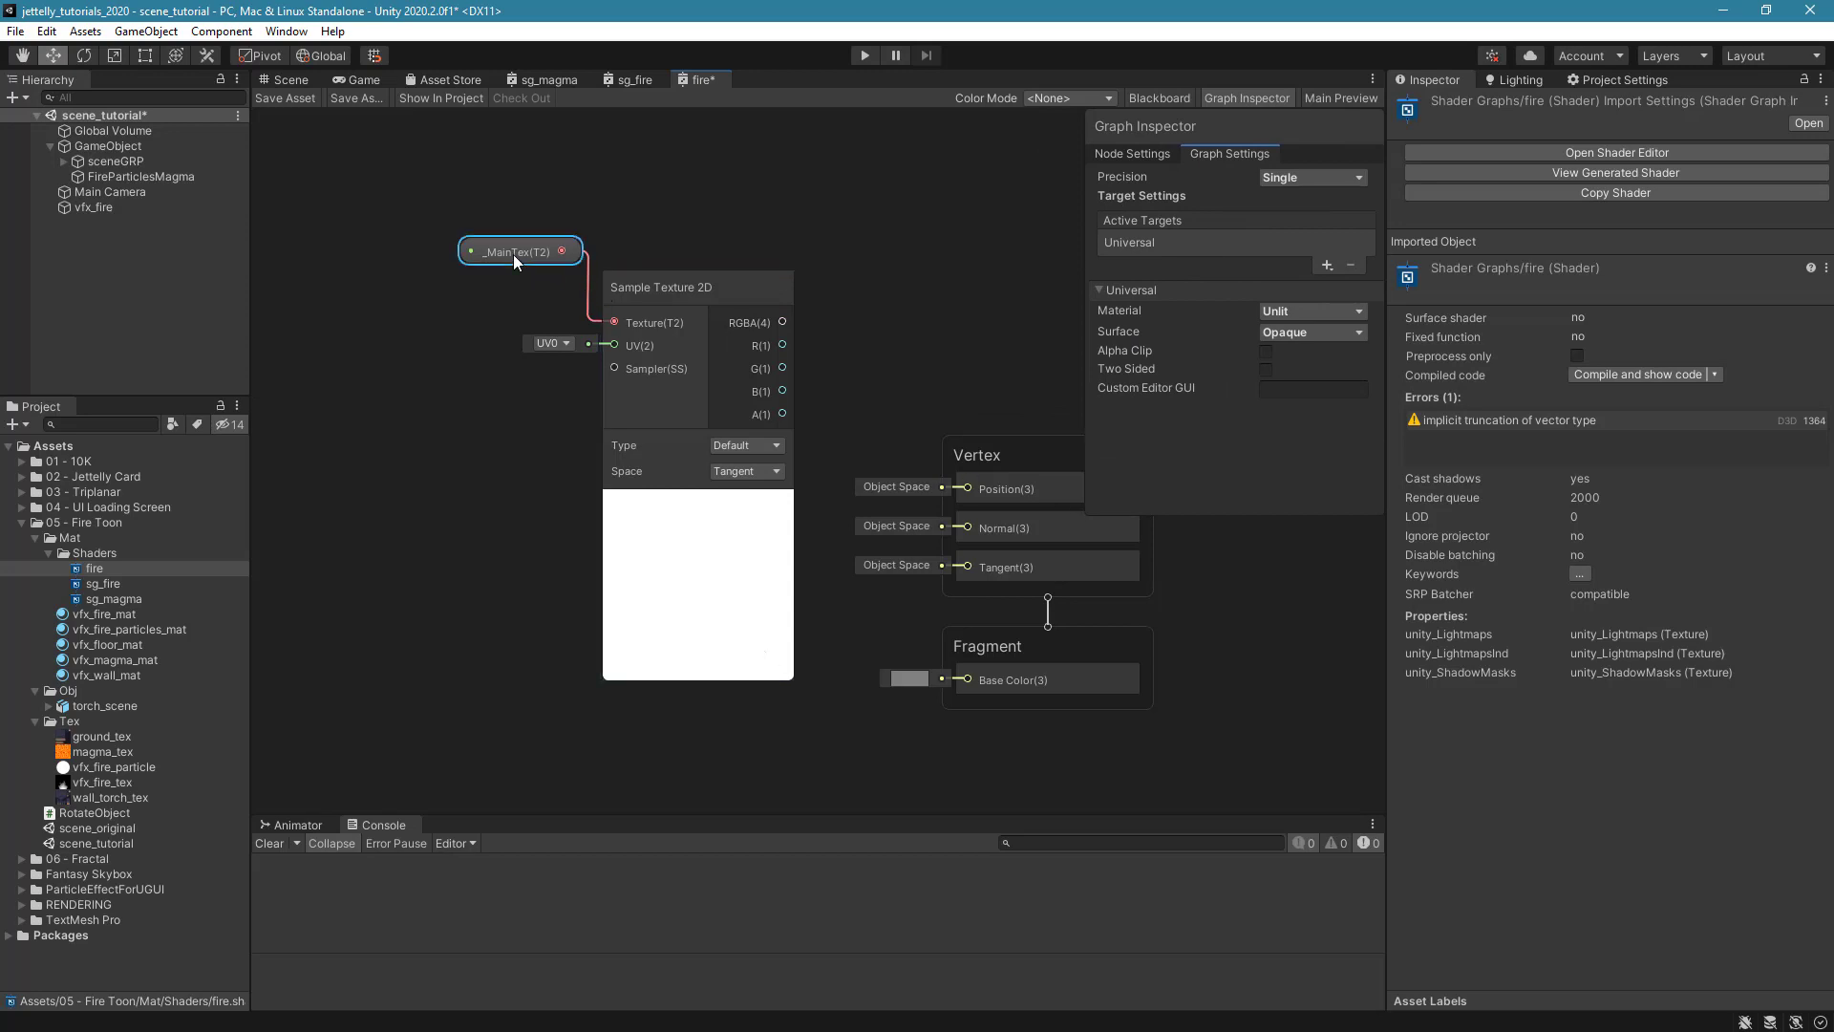
pyautogui.click(1147, 153)
pyautogui.click(1357, 253)
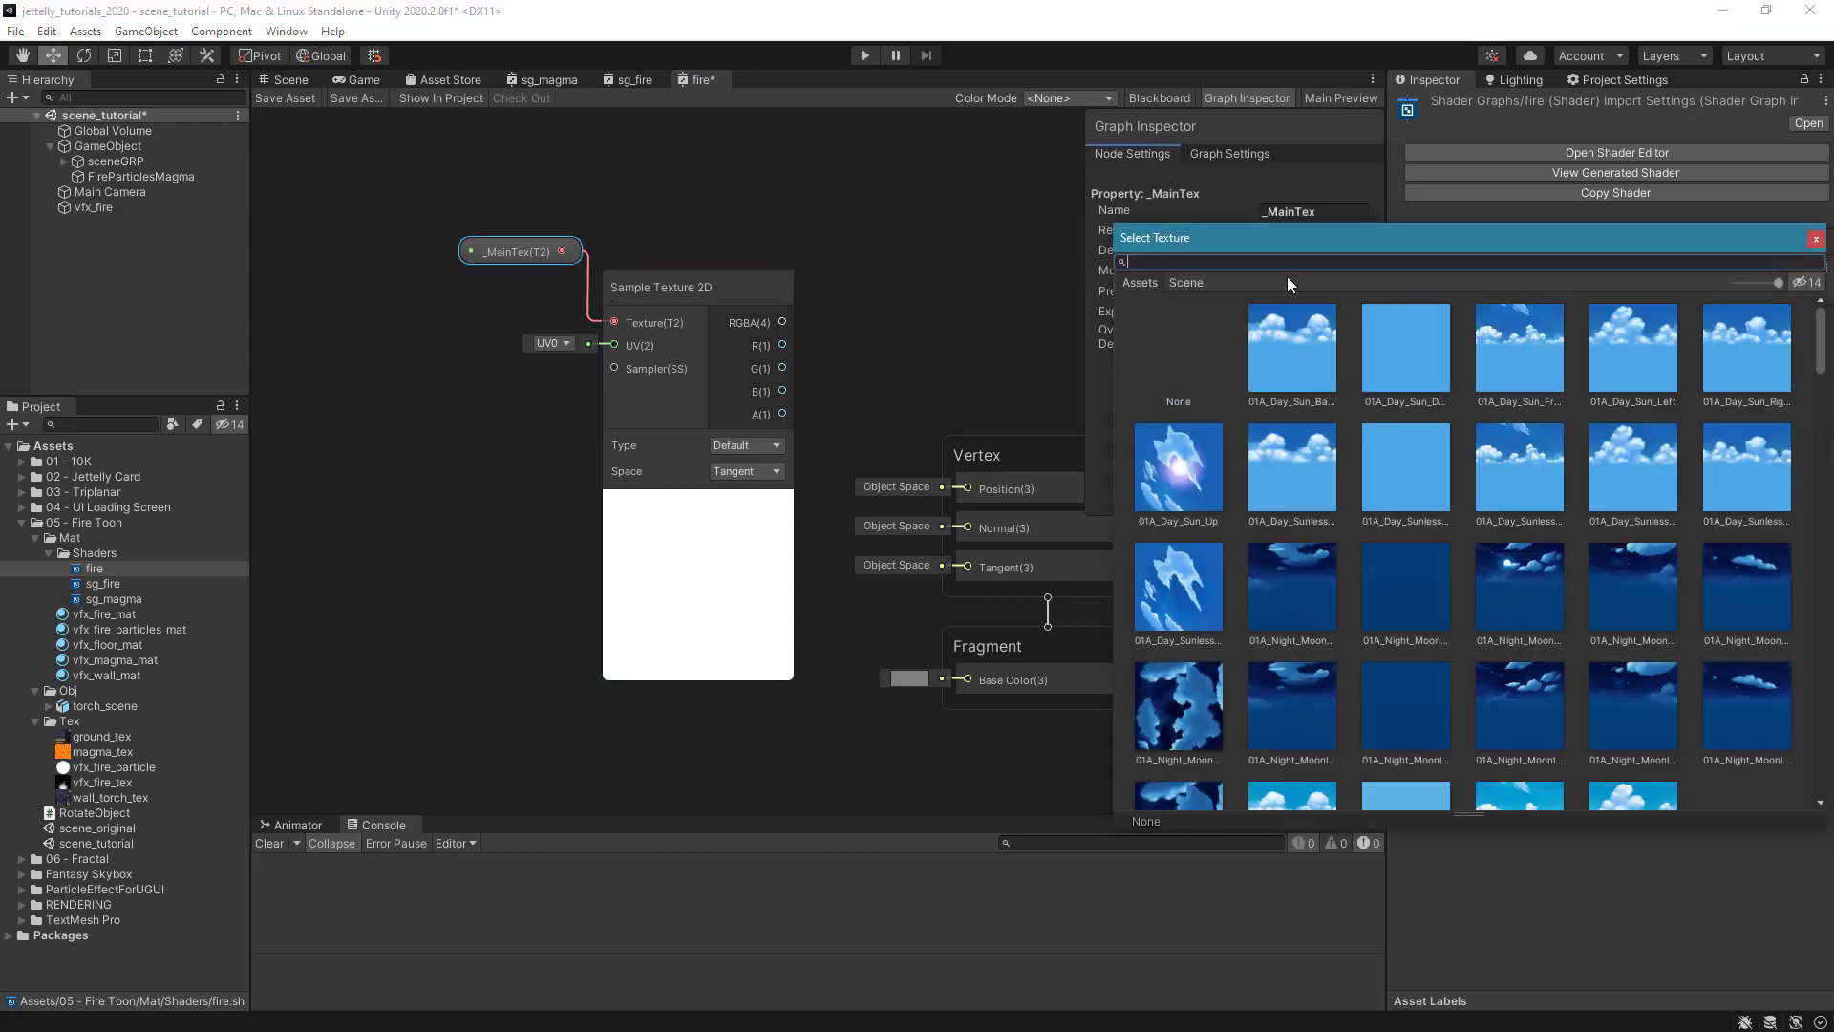
pyautogui.write('fire')
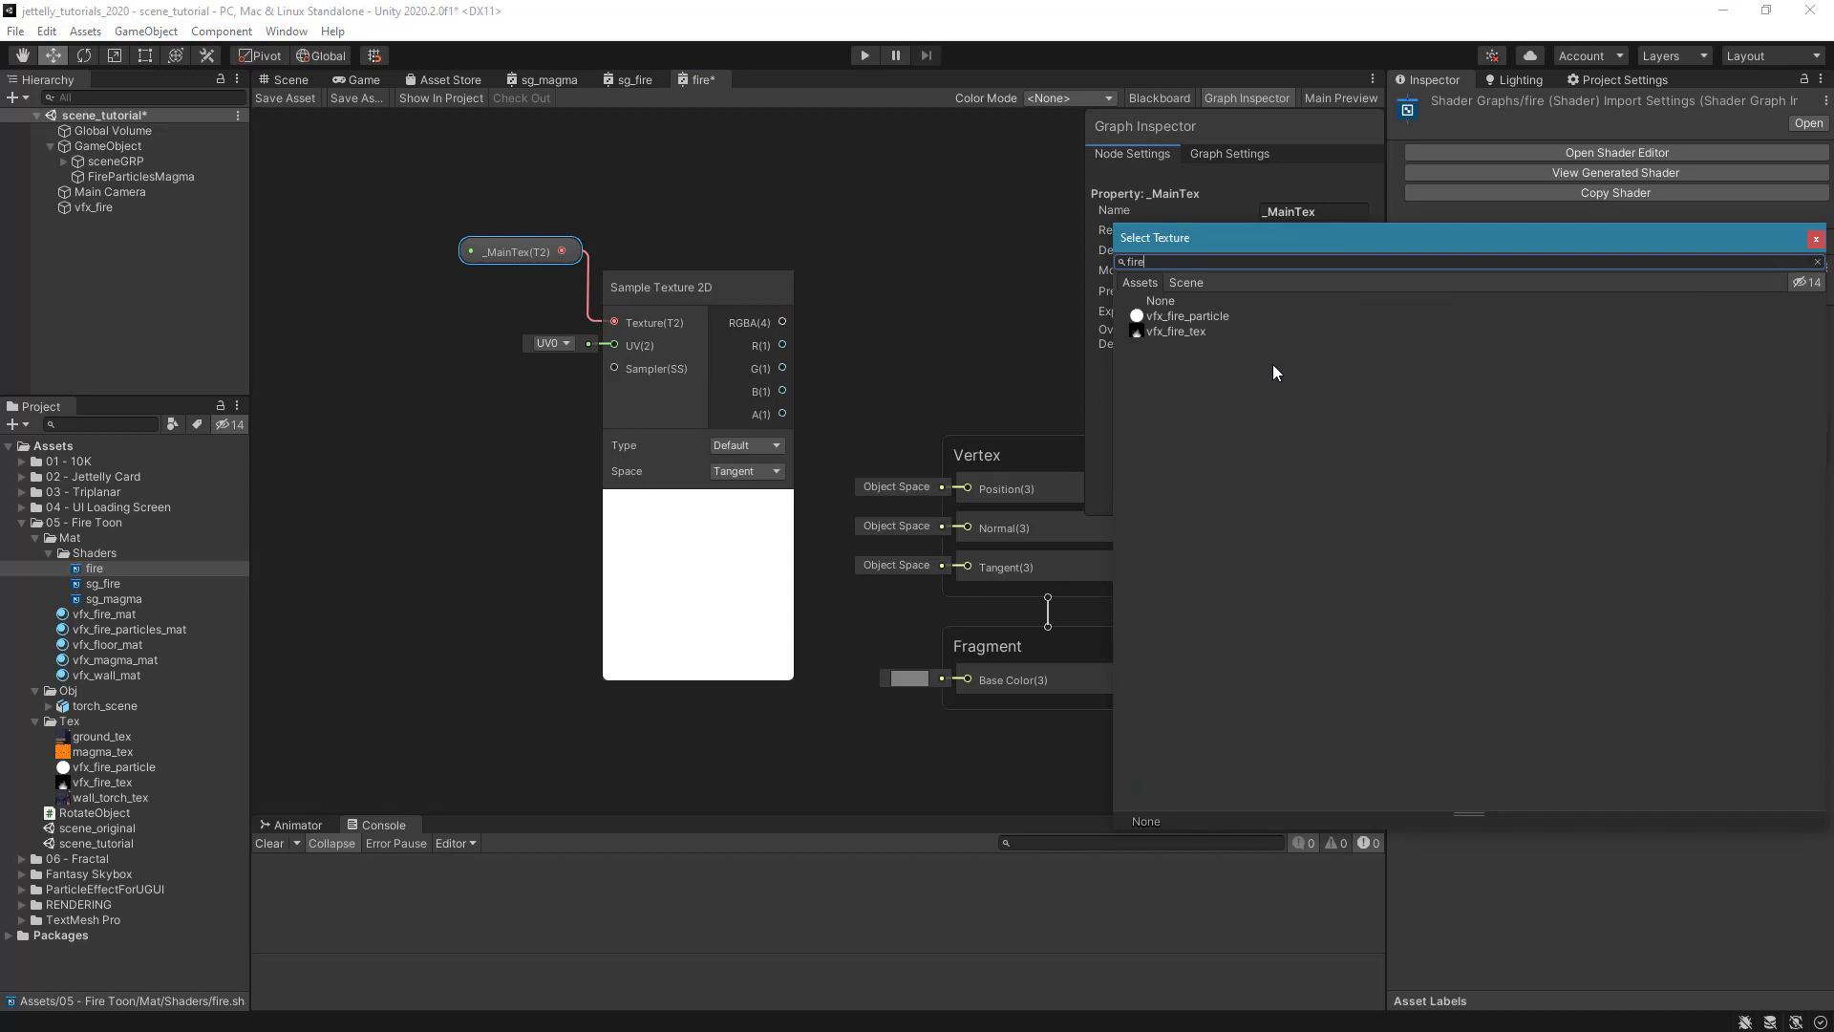
pyautogui.click(1183, 331)
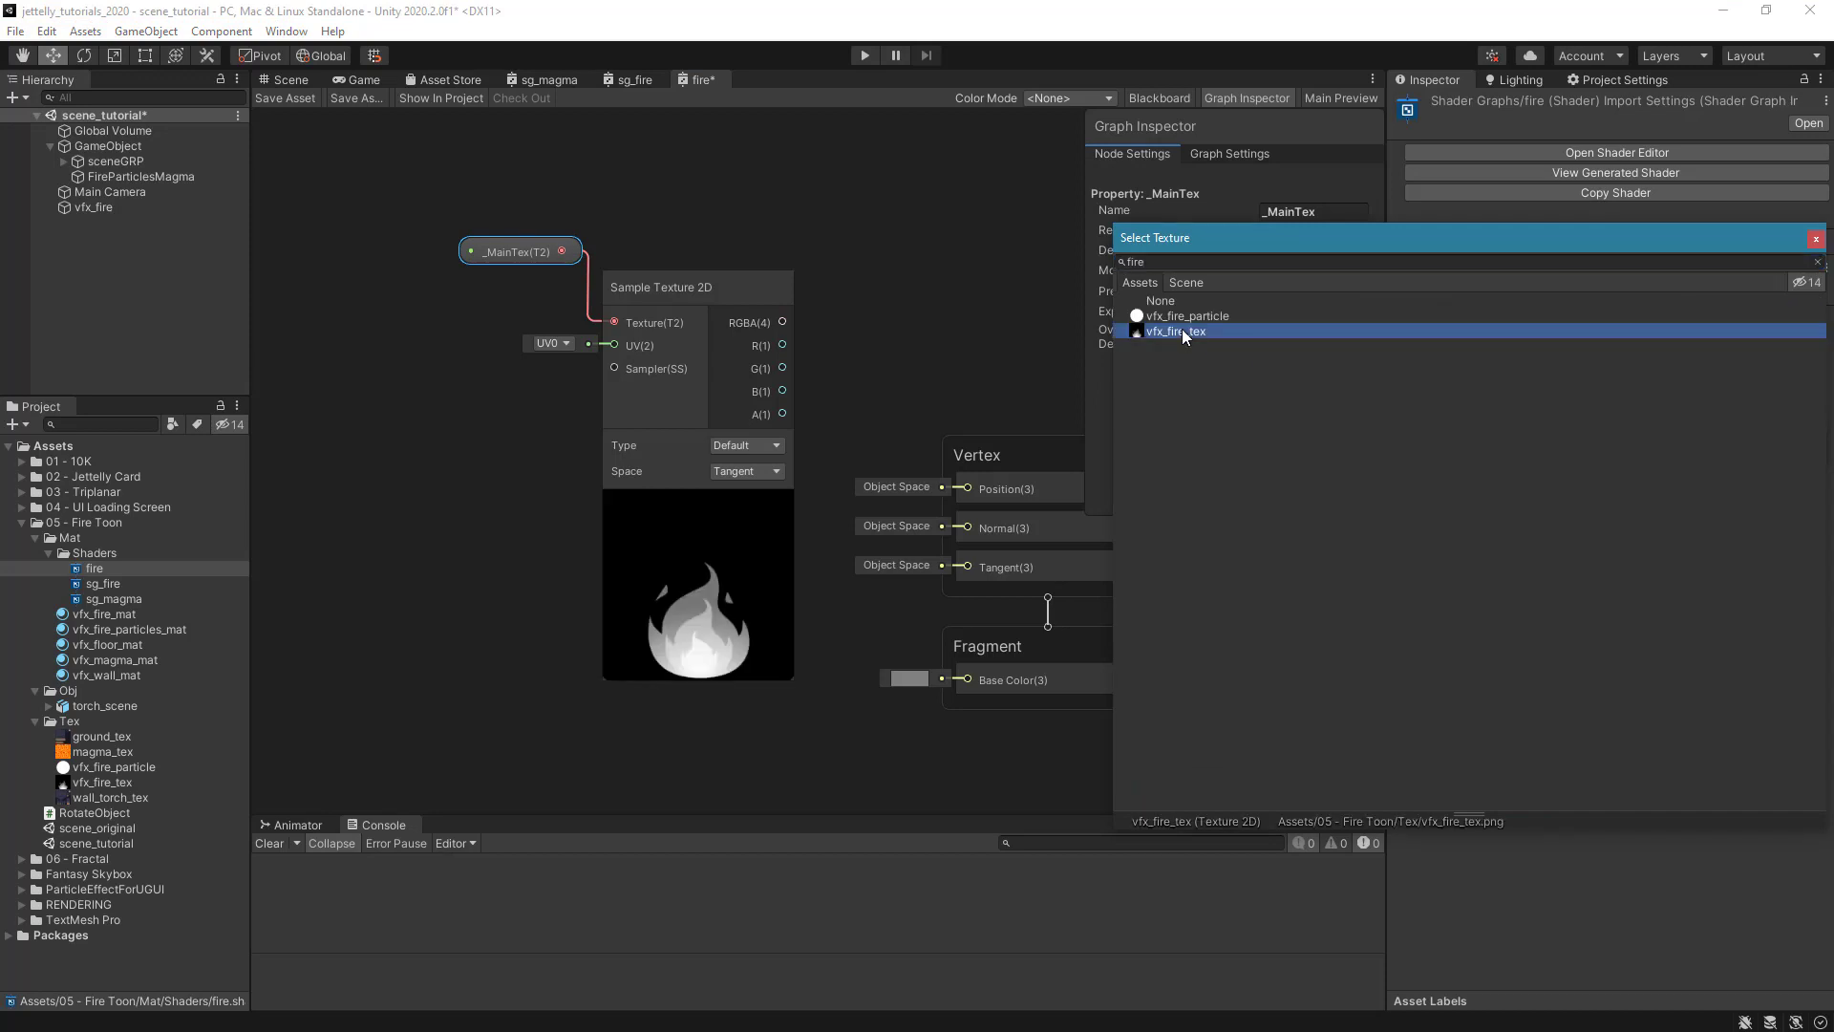
pyautogui.click(1818, 239)
# Connect the RGBA output of Sample Texture 2D to the fragment's Base Color.
pyautogui.moveTo(976, 331); pyautogui.dragTo(870, 333, button='middle')
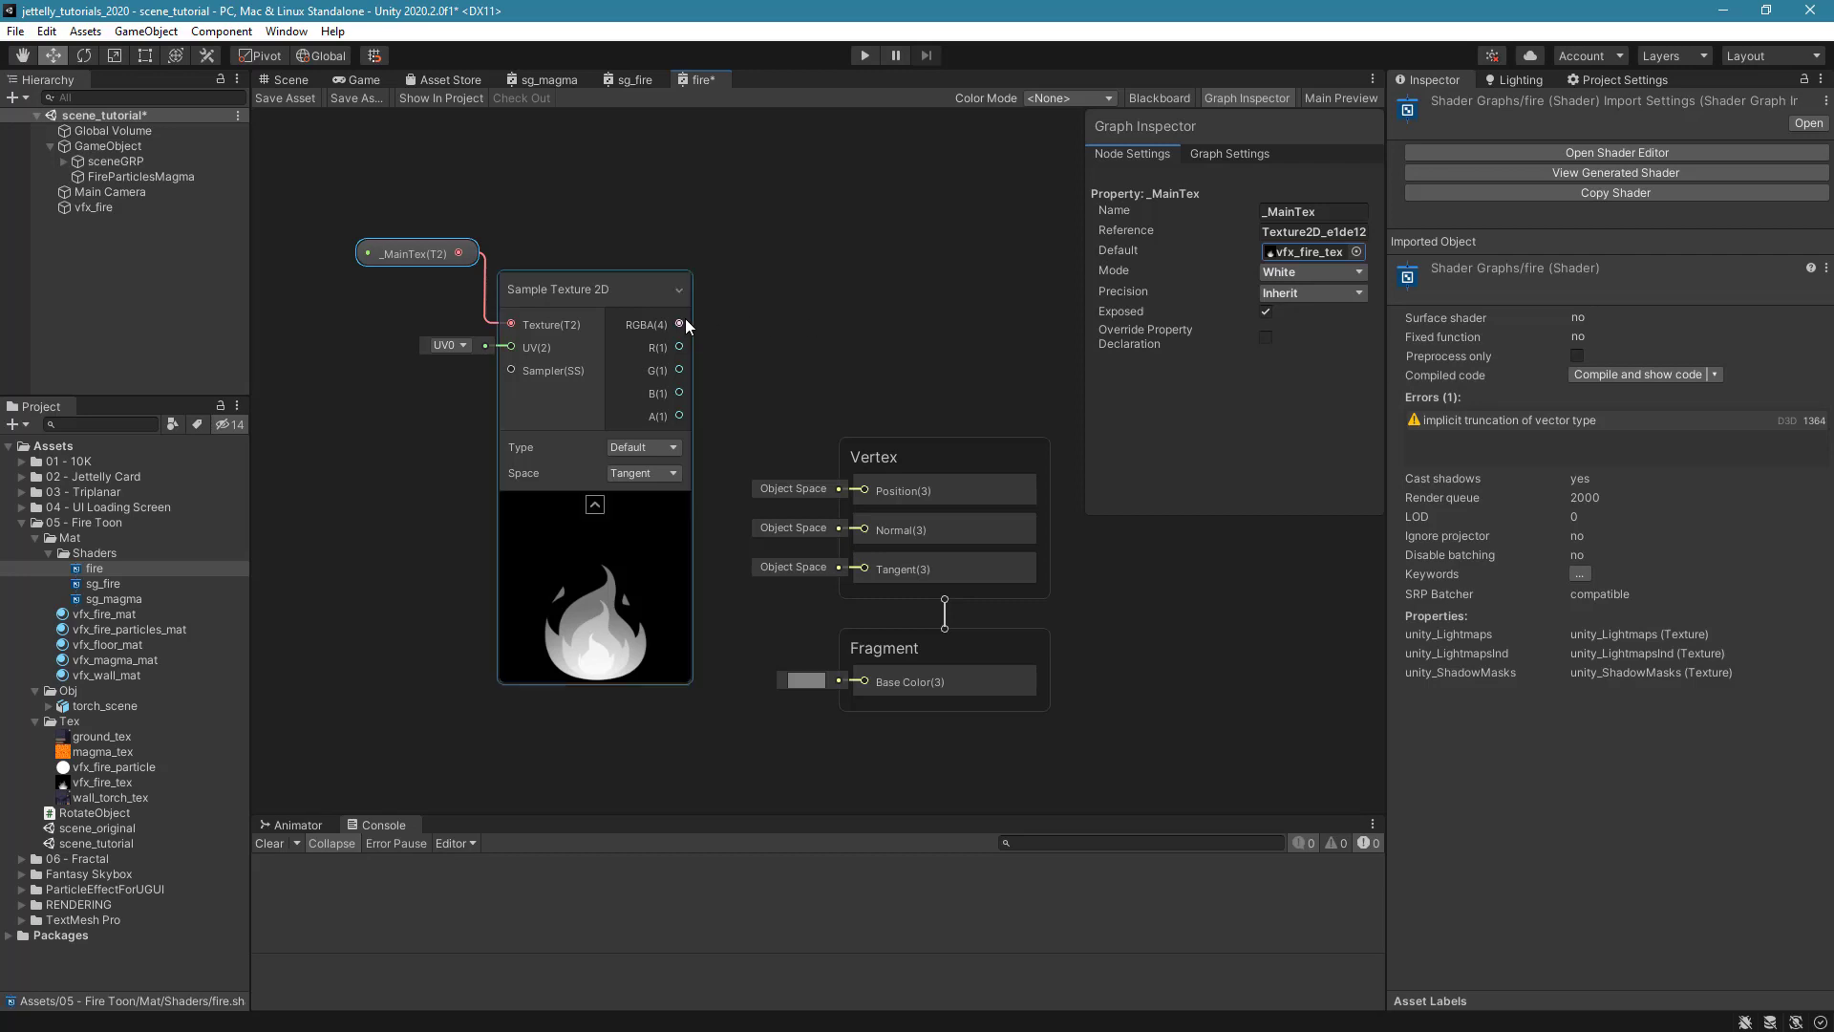
pyautogui.moveTo(680, 324); pyautogui.dragTo(864, 681)
pyautogui.click(910, 518)
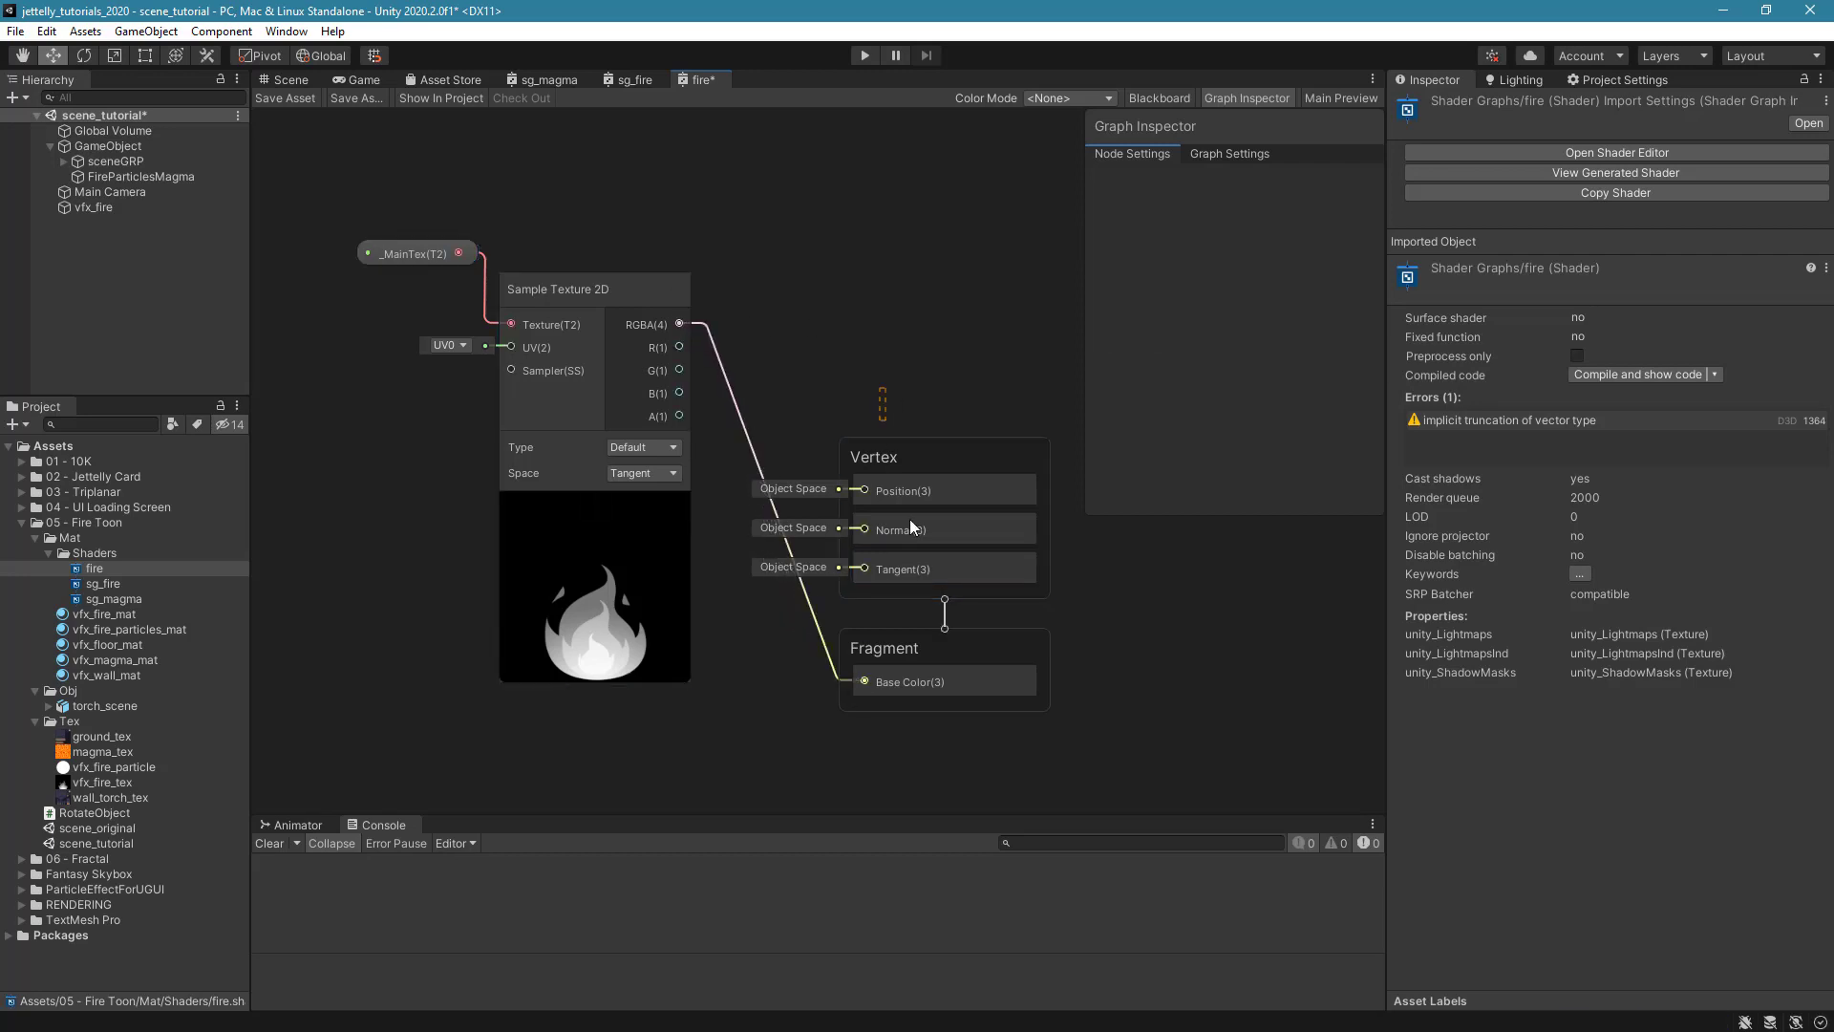
# Move the Vertex and Fragment blocks up so Base Color sits level with the RGBA output, and hide the Graph Inspector.
pyautogui.moveTo(943, 467); pyautogui.dragTo(913, 247)
pyautogui.moveTo(916, 680); pyautogui.dragTo(916, 617, button='middle')
pyautogui.click(908, 616)
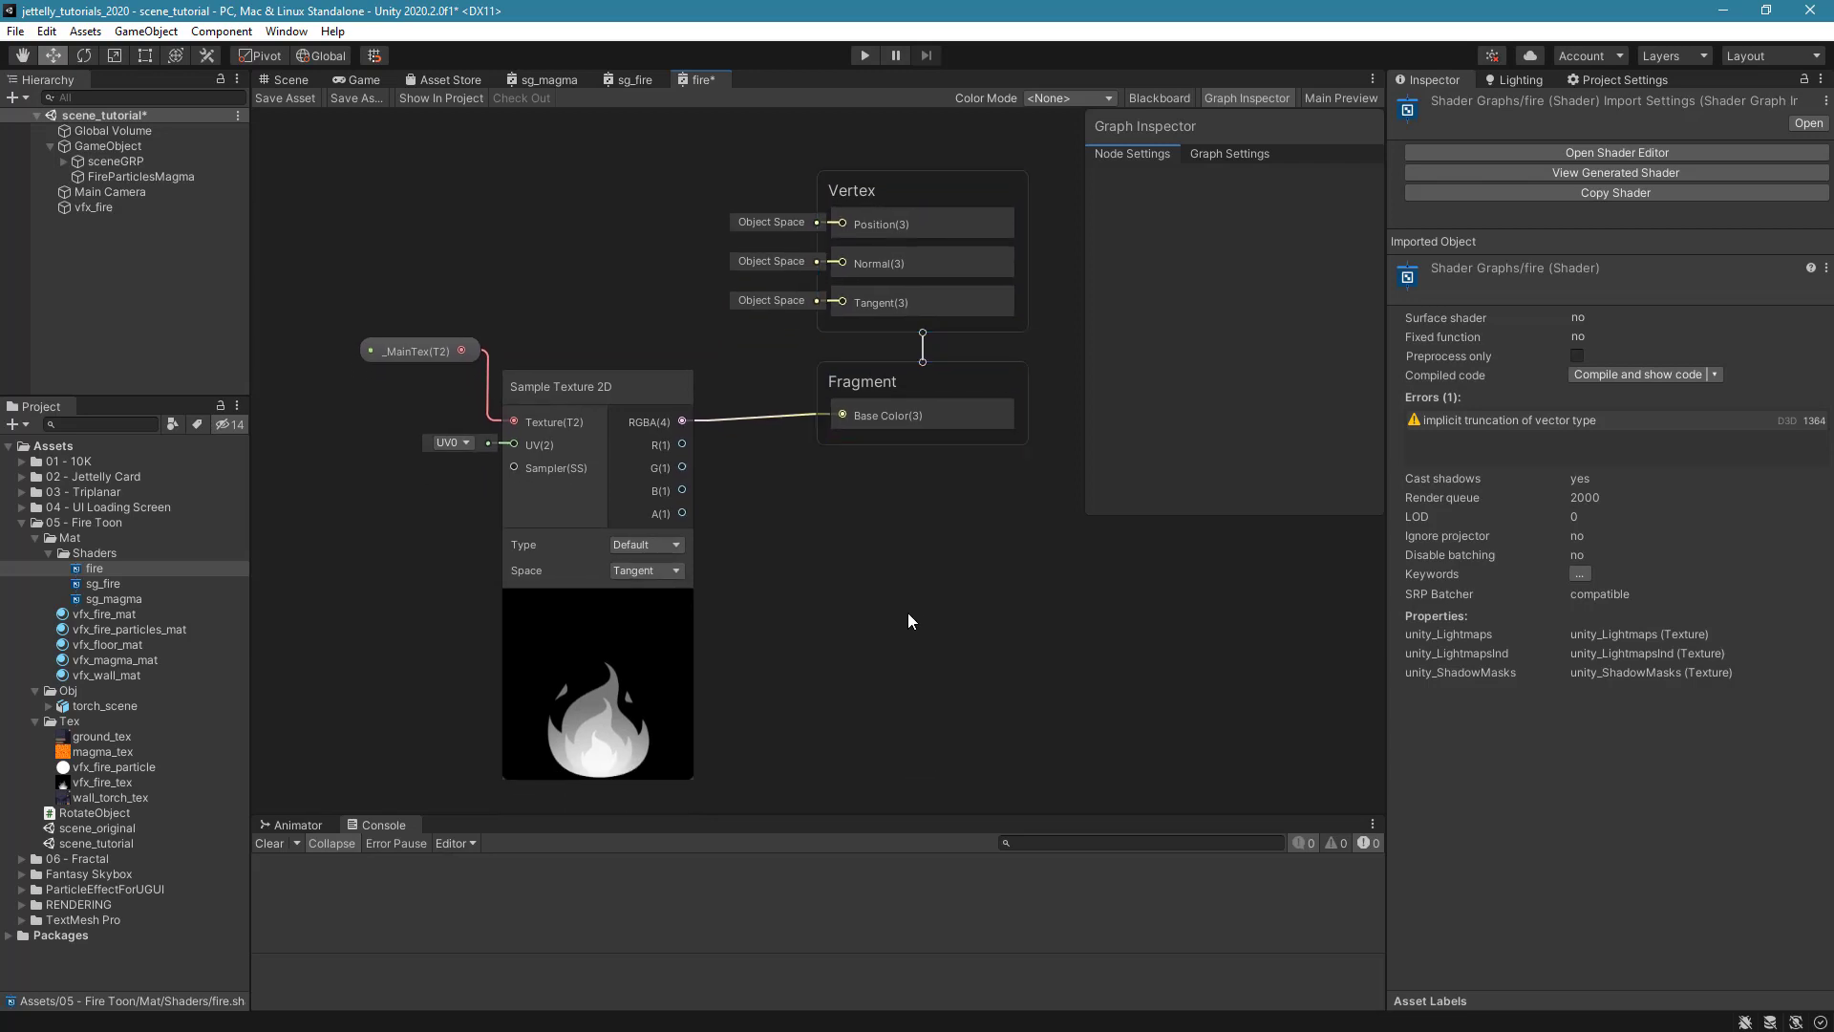
pyautogui.click(1246, 98)
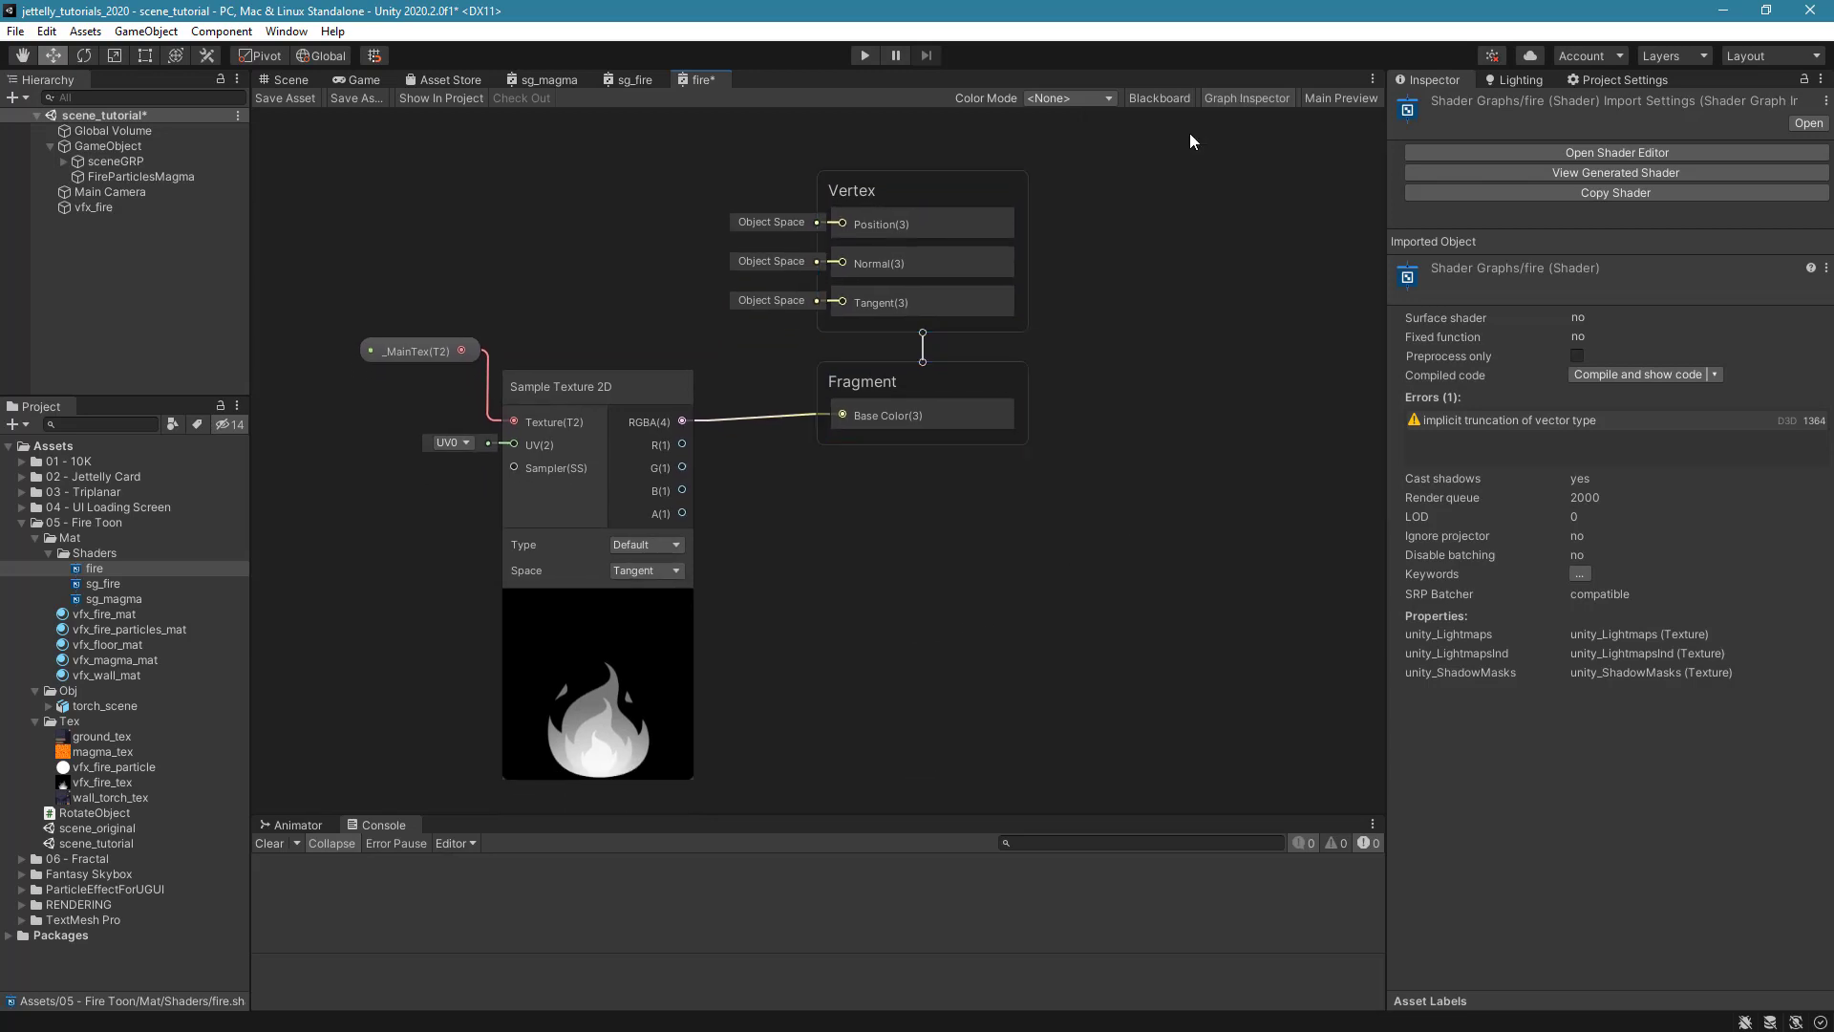
# Add a Simple Noise node and place it in the free space before the _MainTex node.
pyautogui.moveTo(825, 630); pyautogui.dragTo(1152, 605, button='middle')
pyautogui.press('space')
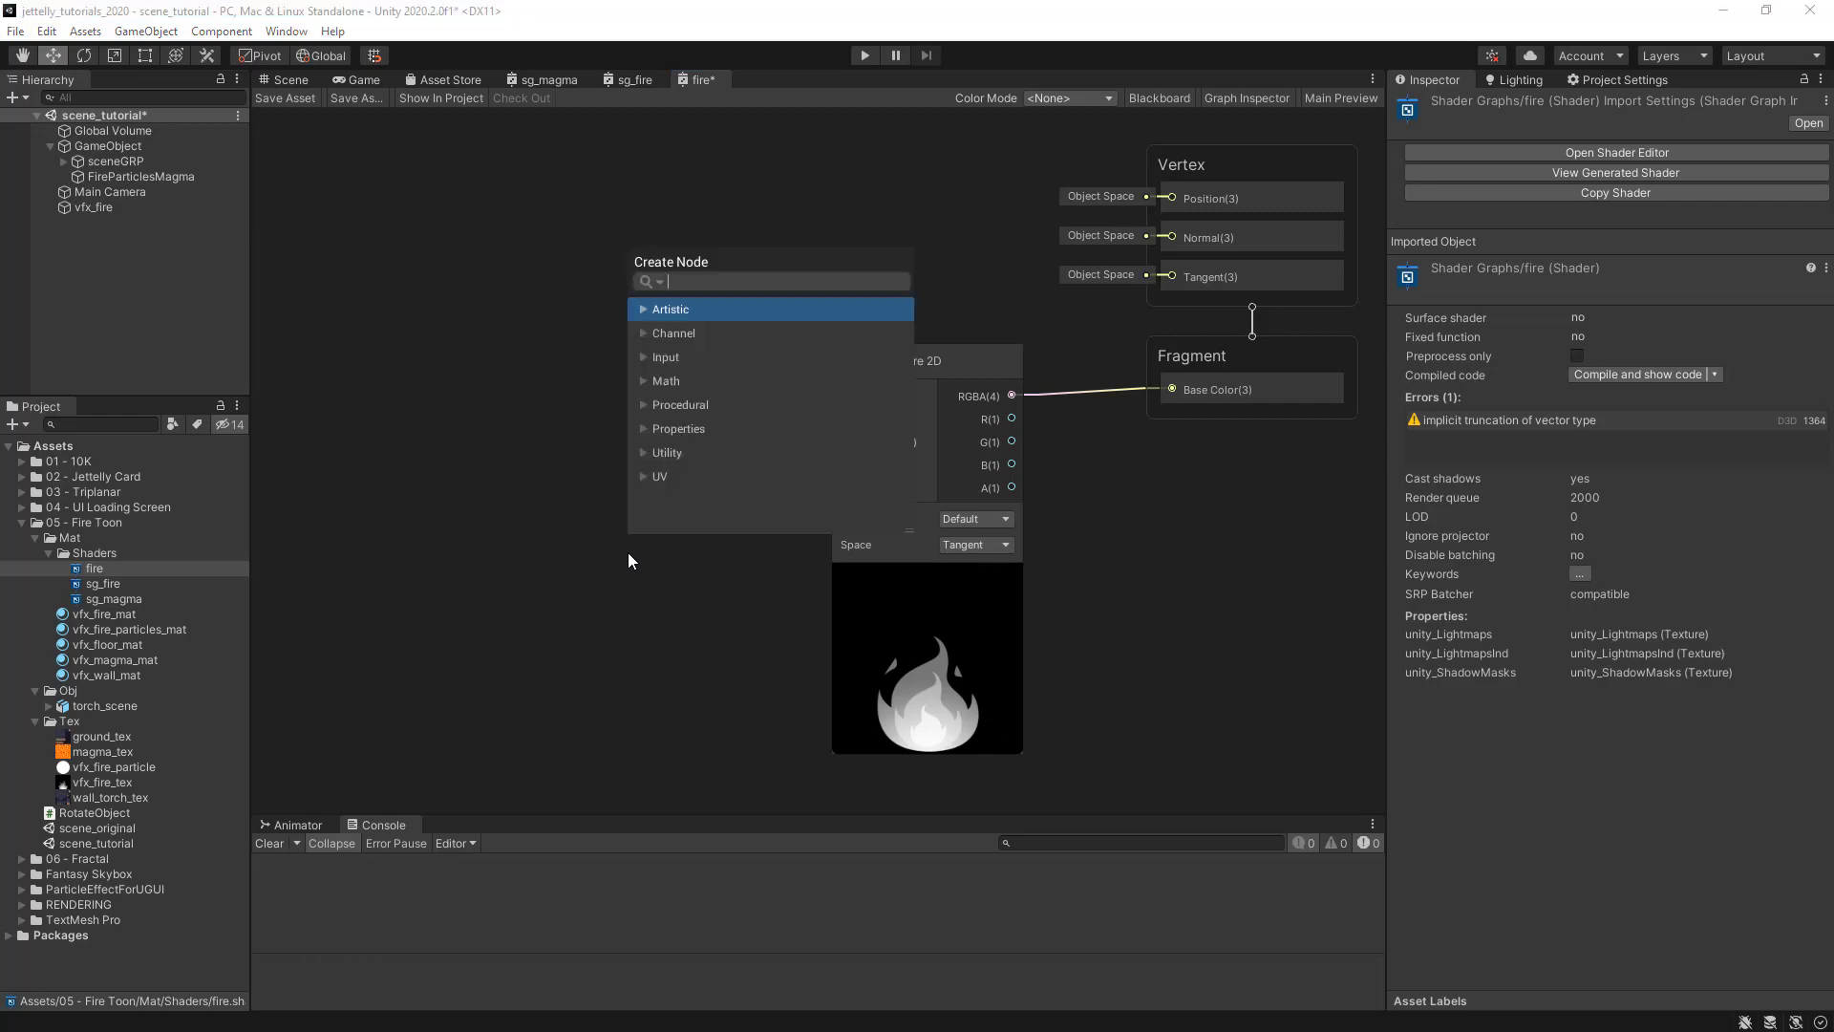
pyautogui.write('simple noise')
pyautogui.press('Return')
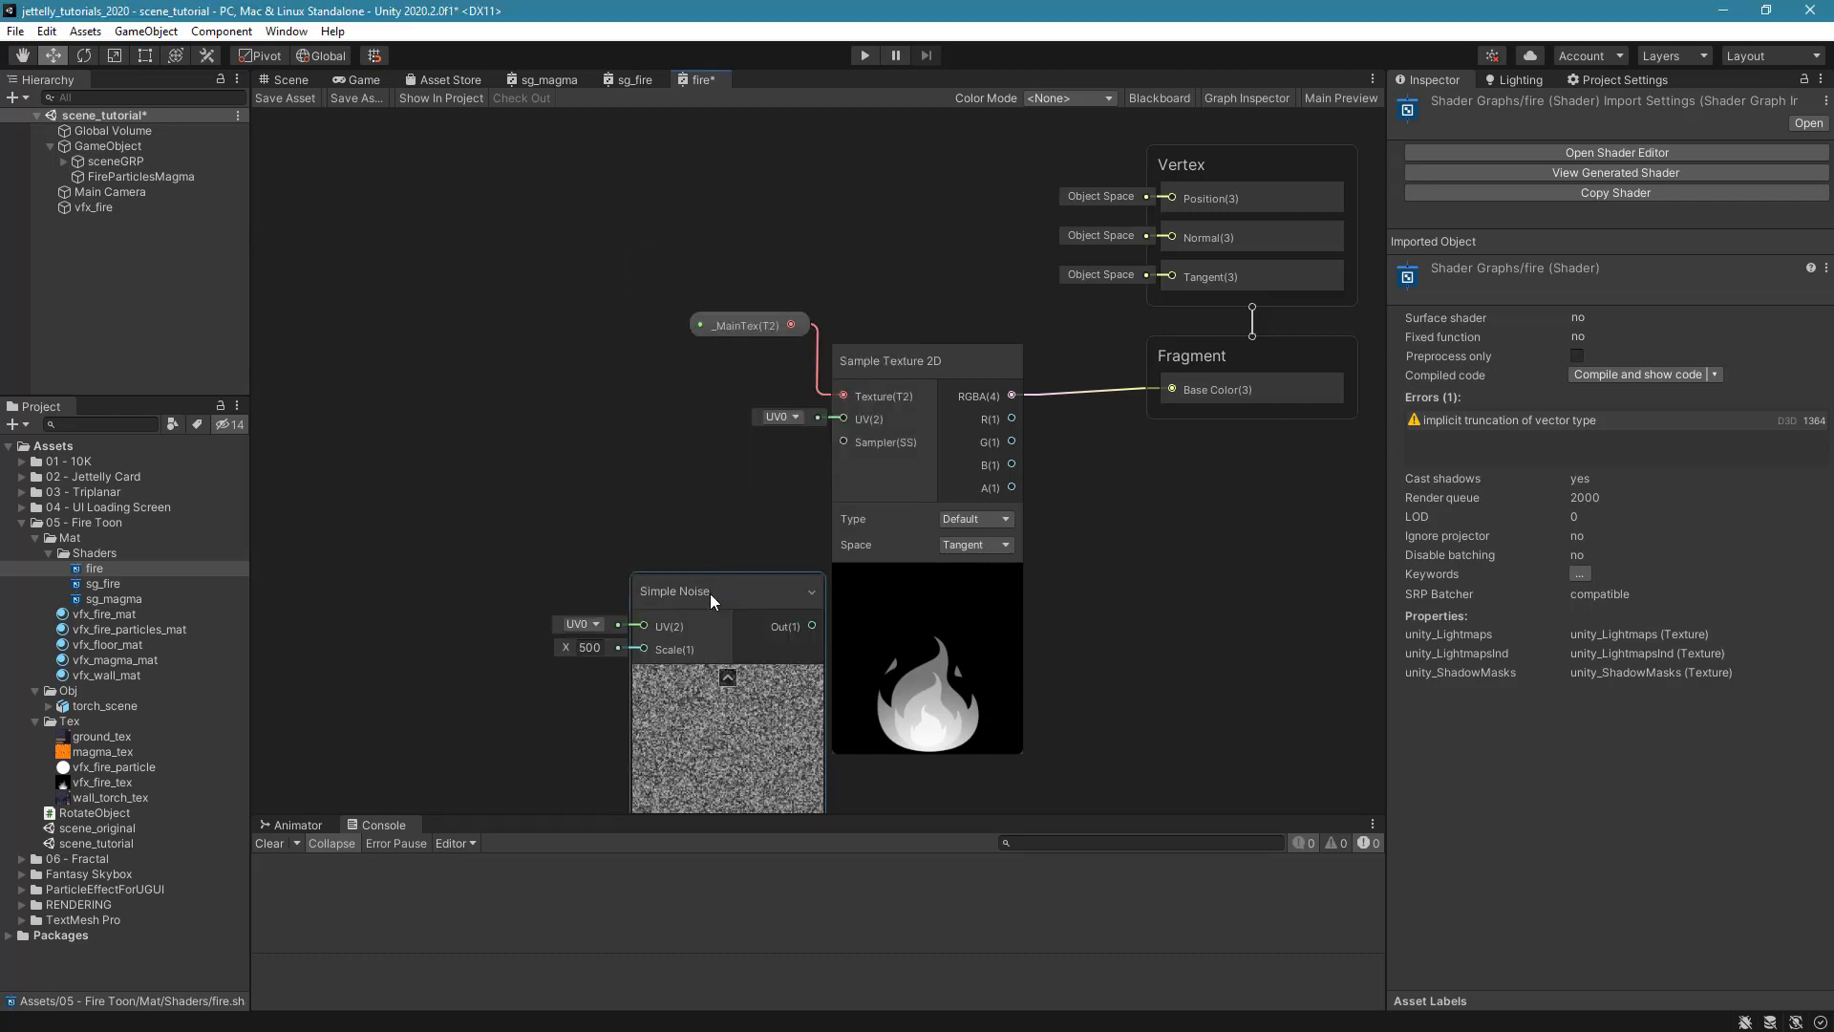
pyautogui.moveTo(709, 593); pyautogui.dragTo(513, 254)
# Add a Voronoi node and align it directly below the Simple Noise node.
pyautogui.press('space')
pyautogui.write('voronoi')
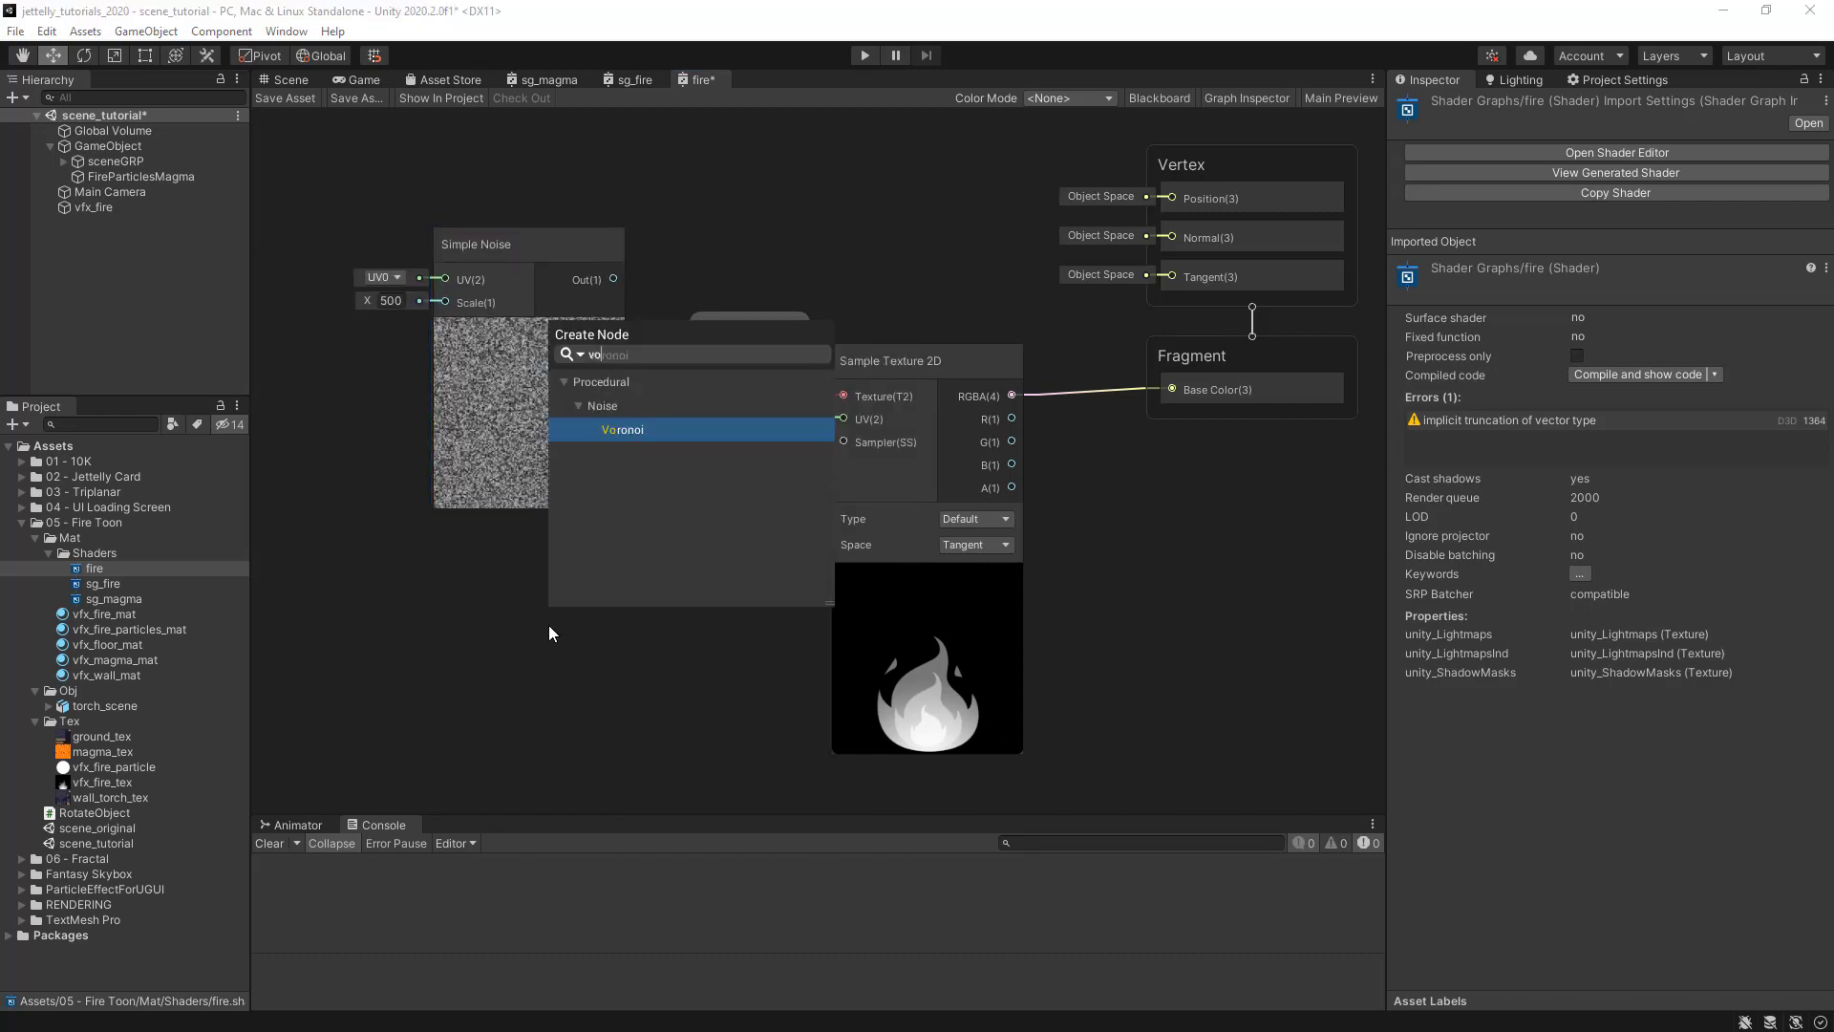
pyautogui.press('Return')
pyautogui.scroll(-1, 574, 535)
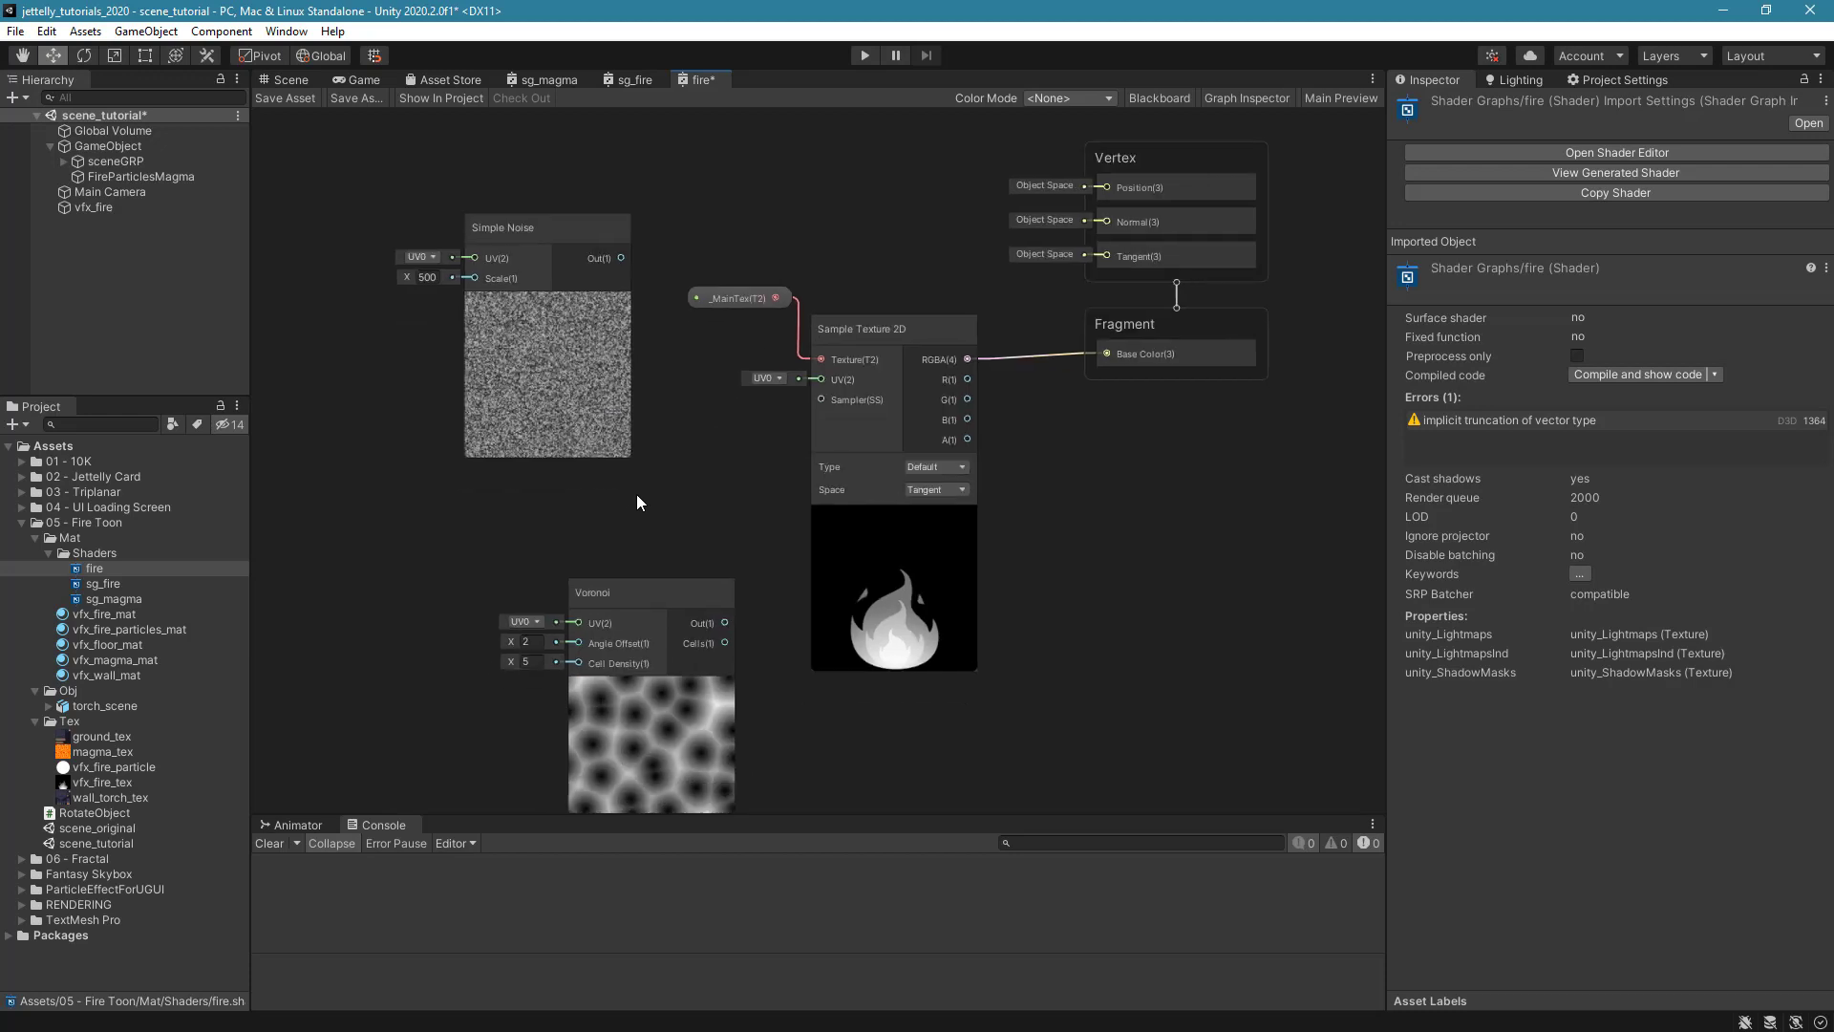
pyautogui.moveTo(662, 562); pyautogui.dragTo(549, 492)
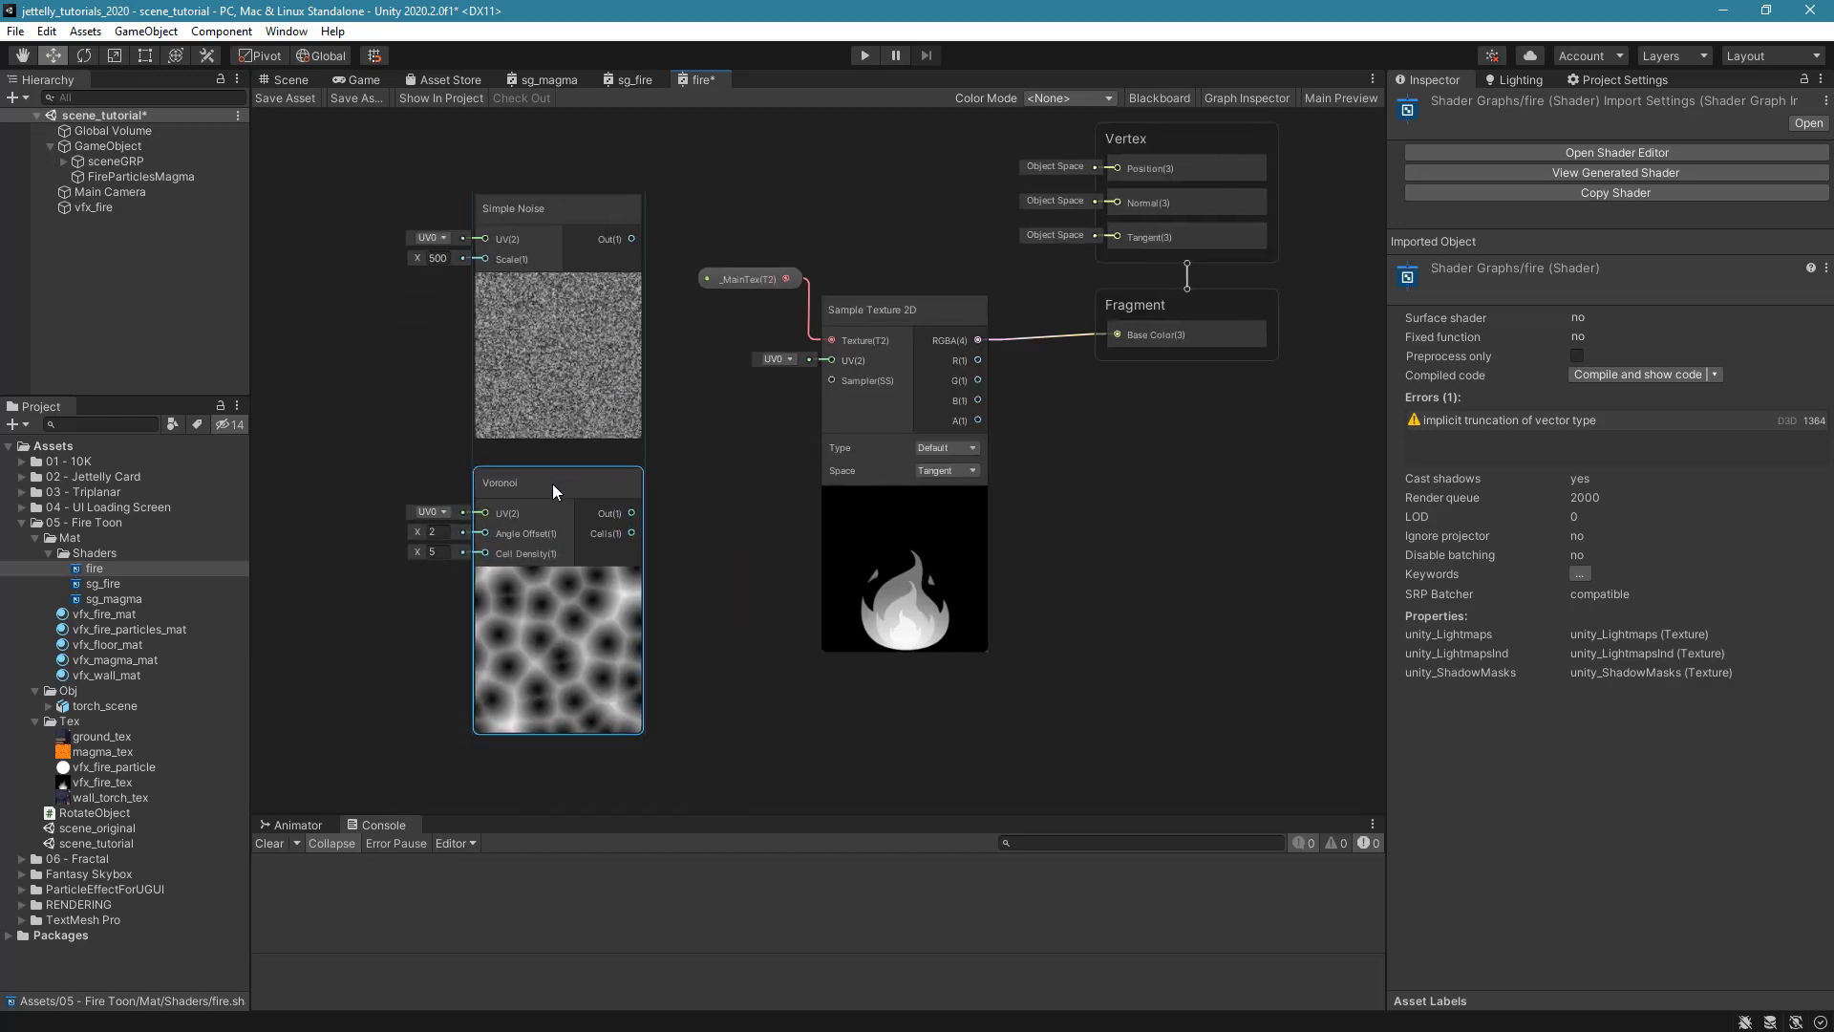
# Set the Simple Noise scale to 10 and the Voronoi cell density to 10.
pyautogui.scroll(-2, 903, 596)
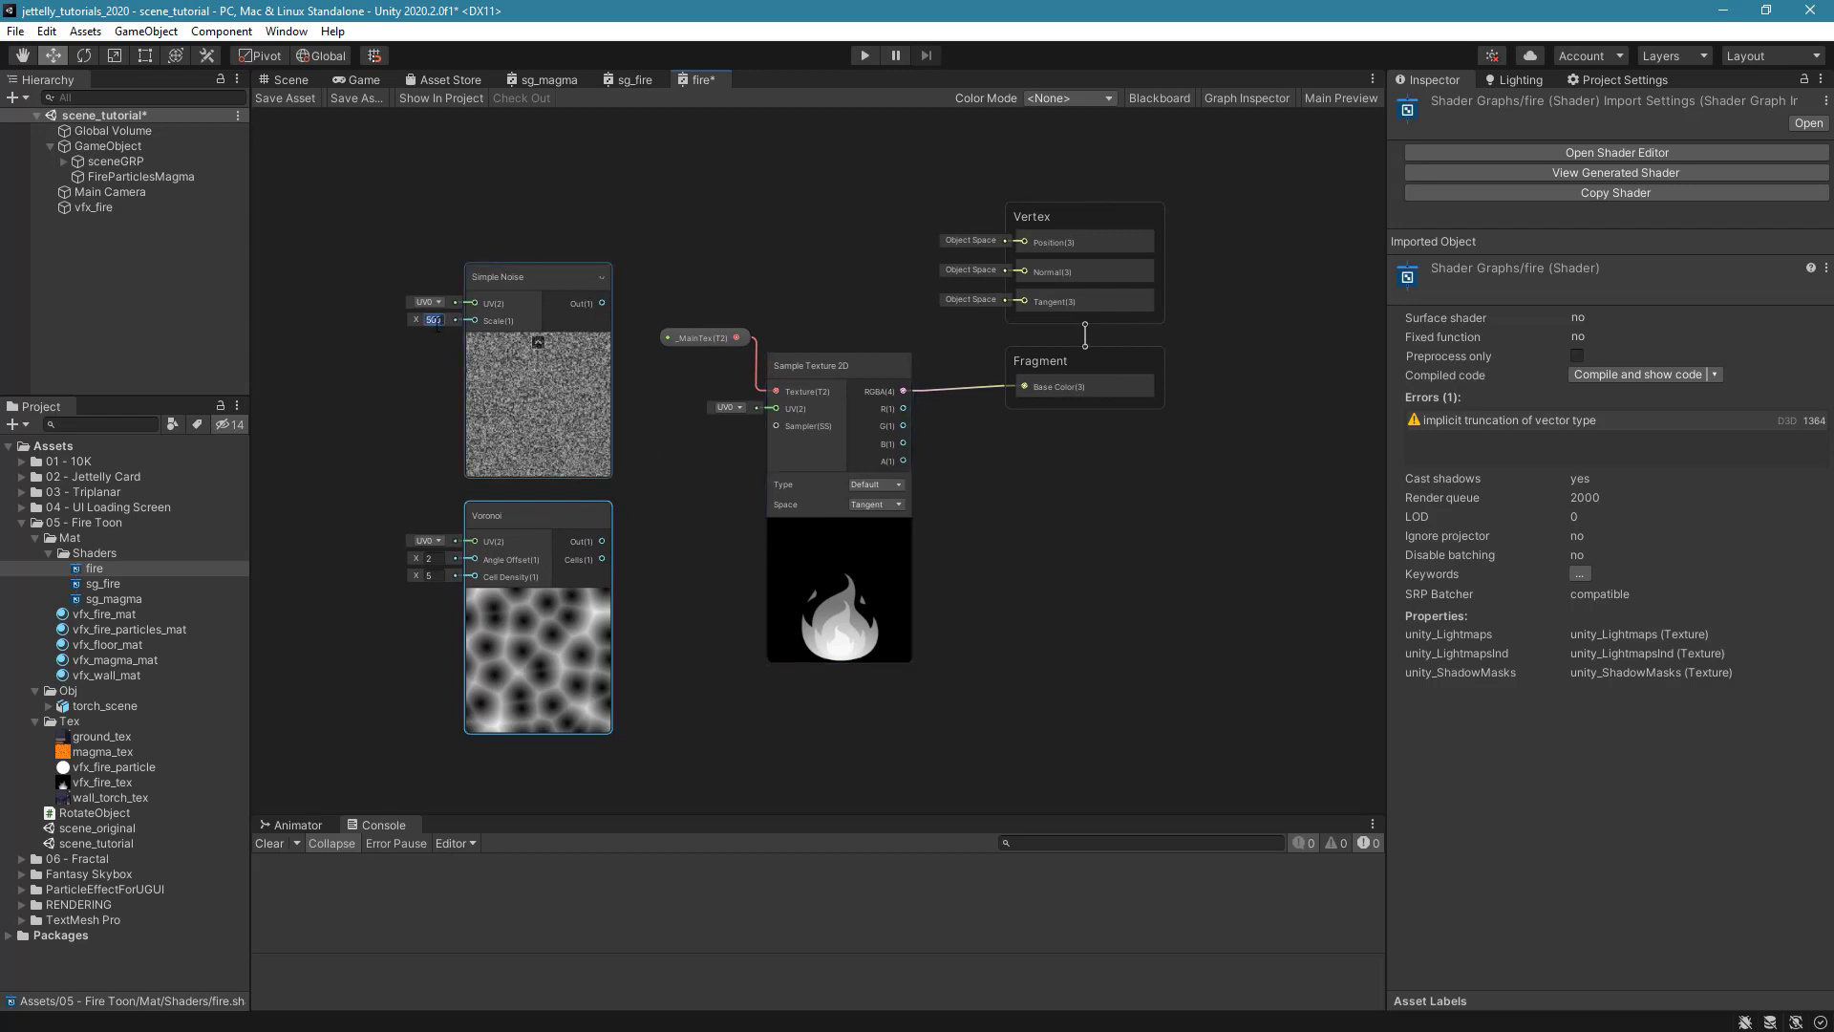
pyautogui.write('10')
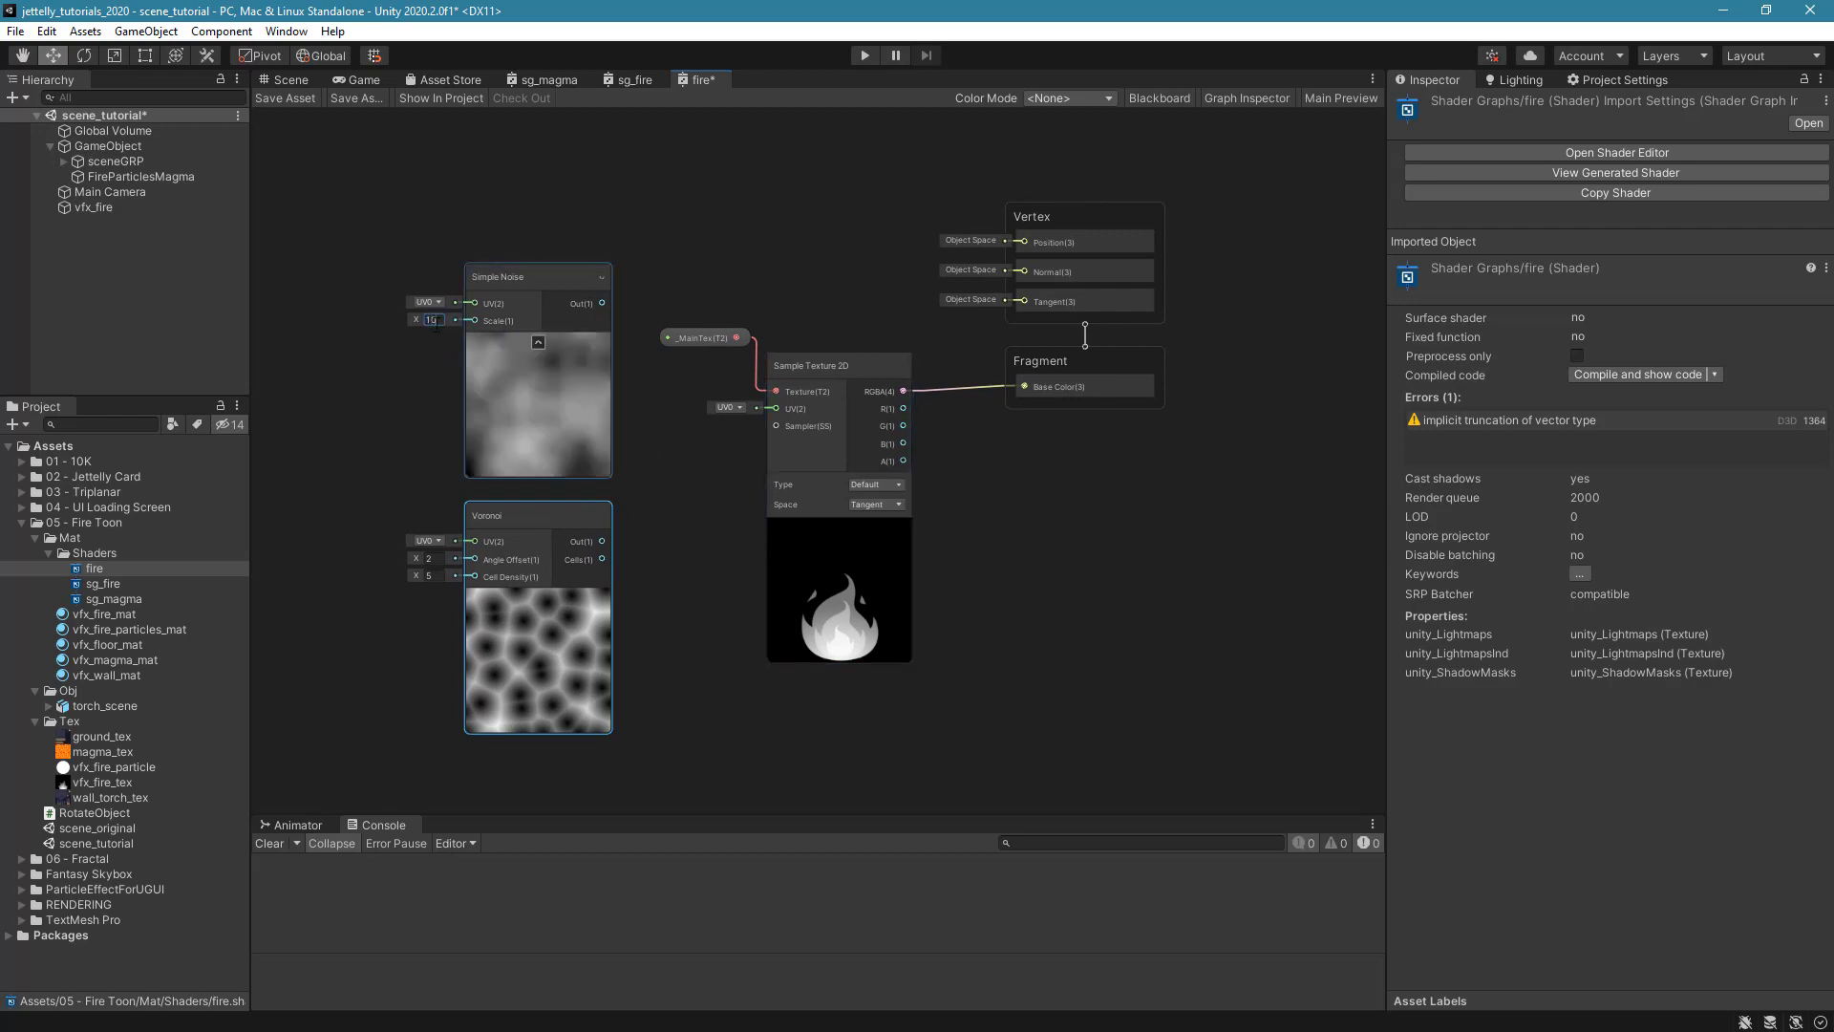
pyautogui.click(434, 578)
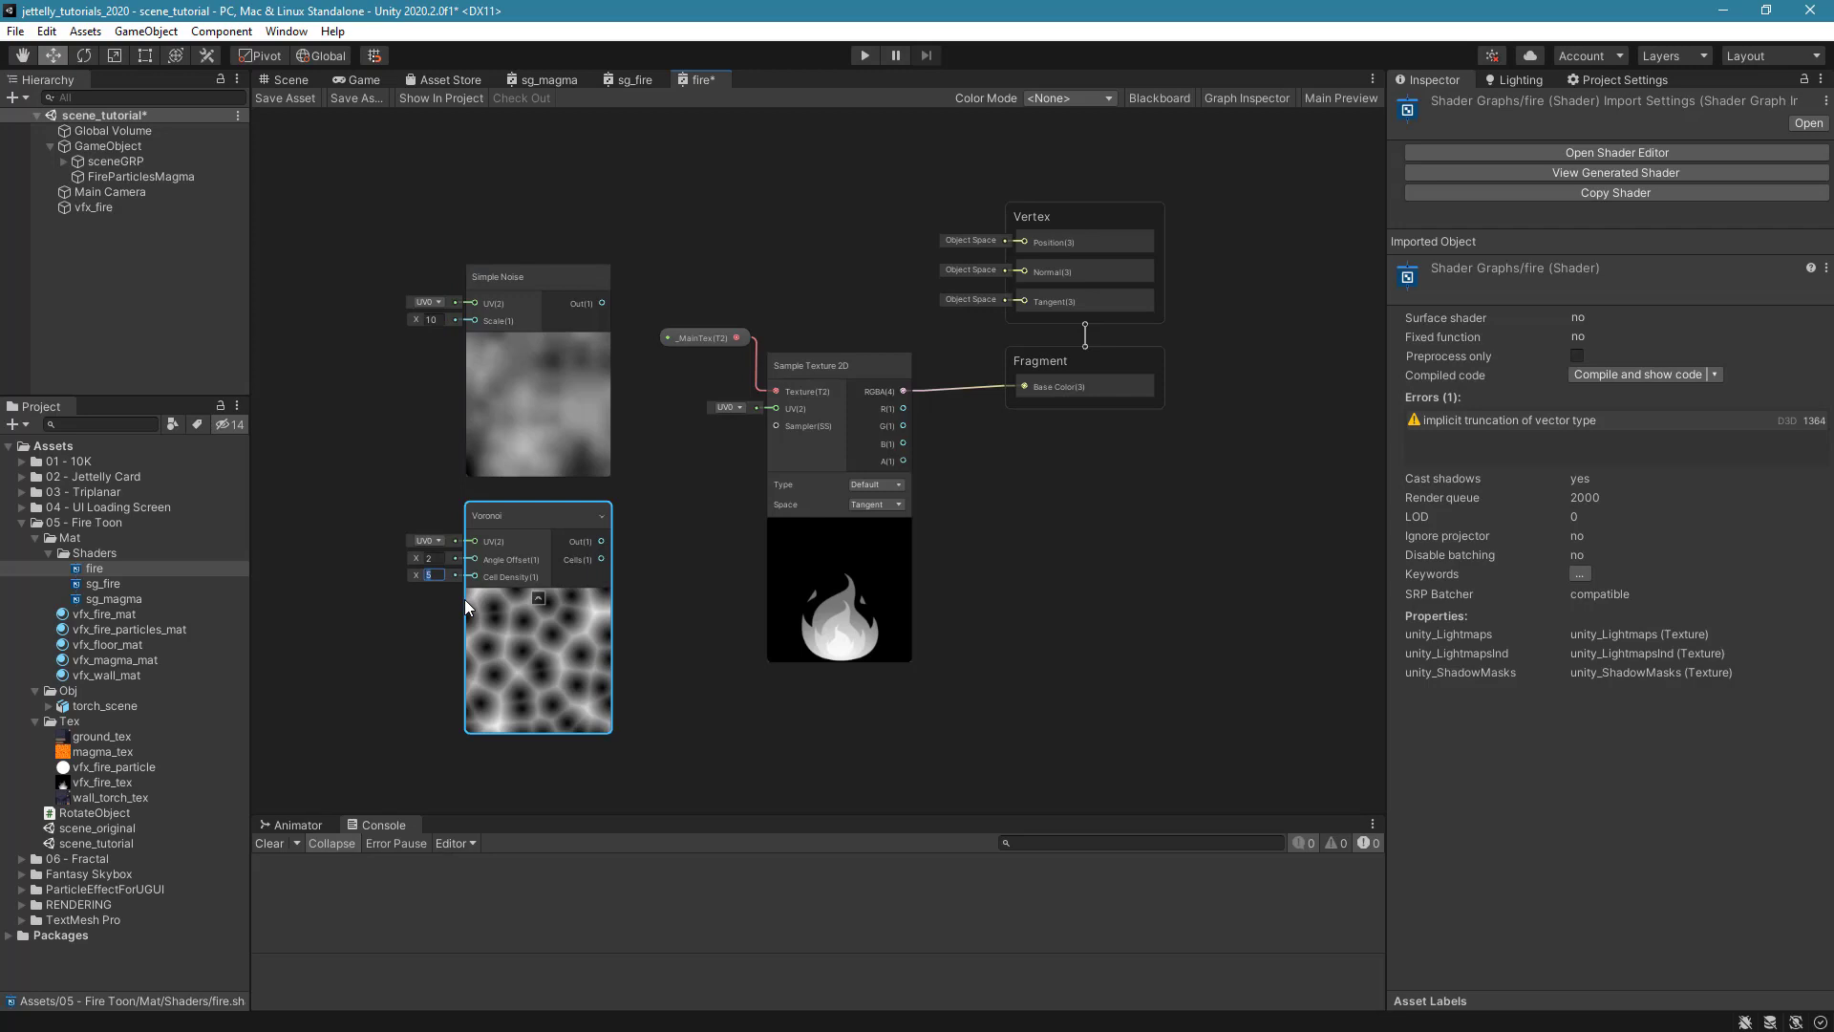
pyautogui.write('10')
pyautogui.press('Return')
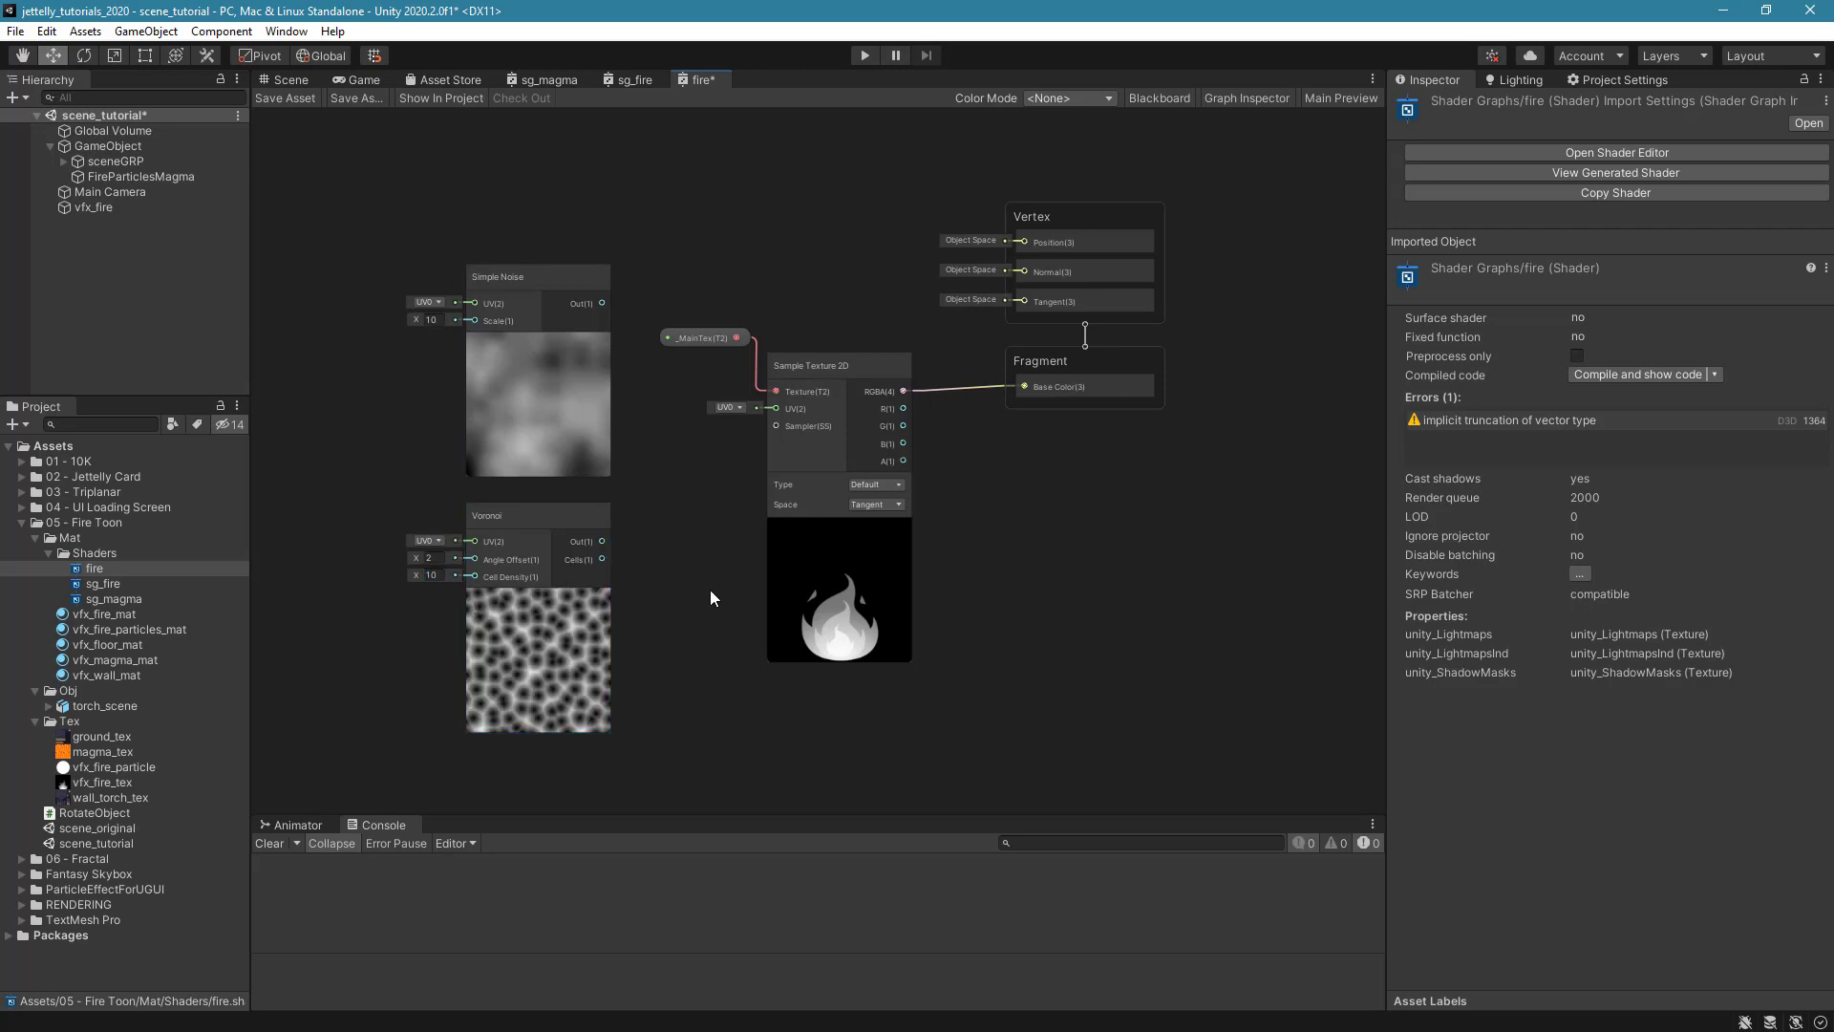
# Add a Multiply node beside the two noise nodes, with Simple Noise feeding its A input and Voronoi's Out feeding B.
pyautogui.press('space')
pyautogui.write('multiply')
pyautogui.press('Return')
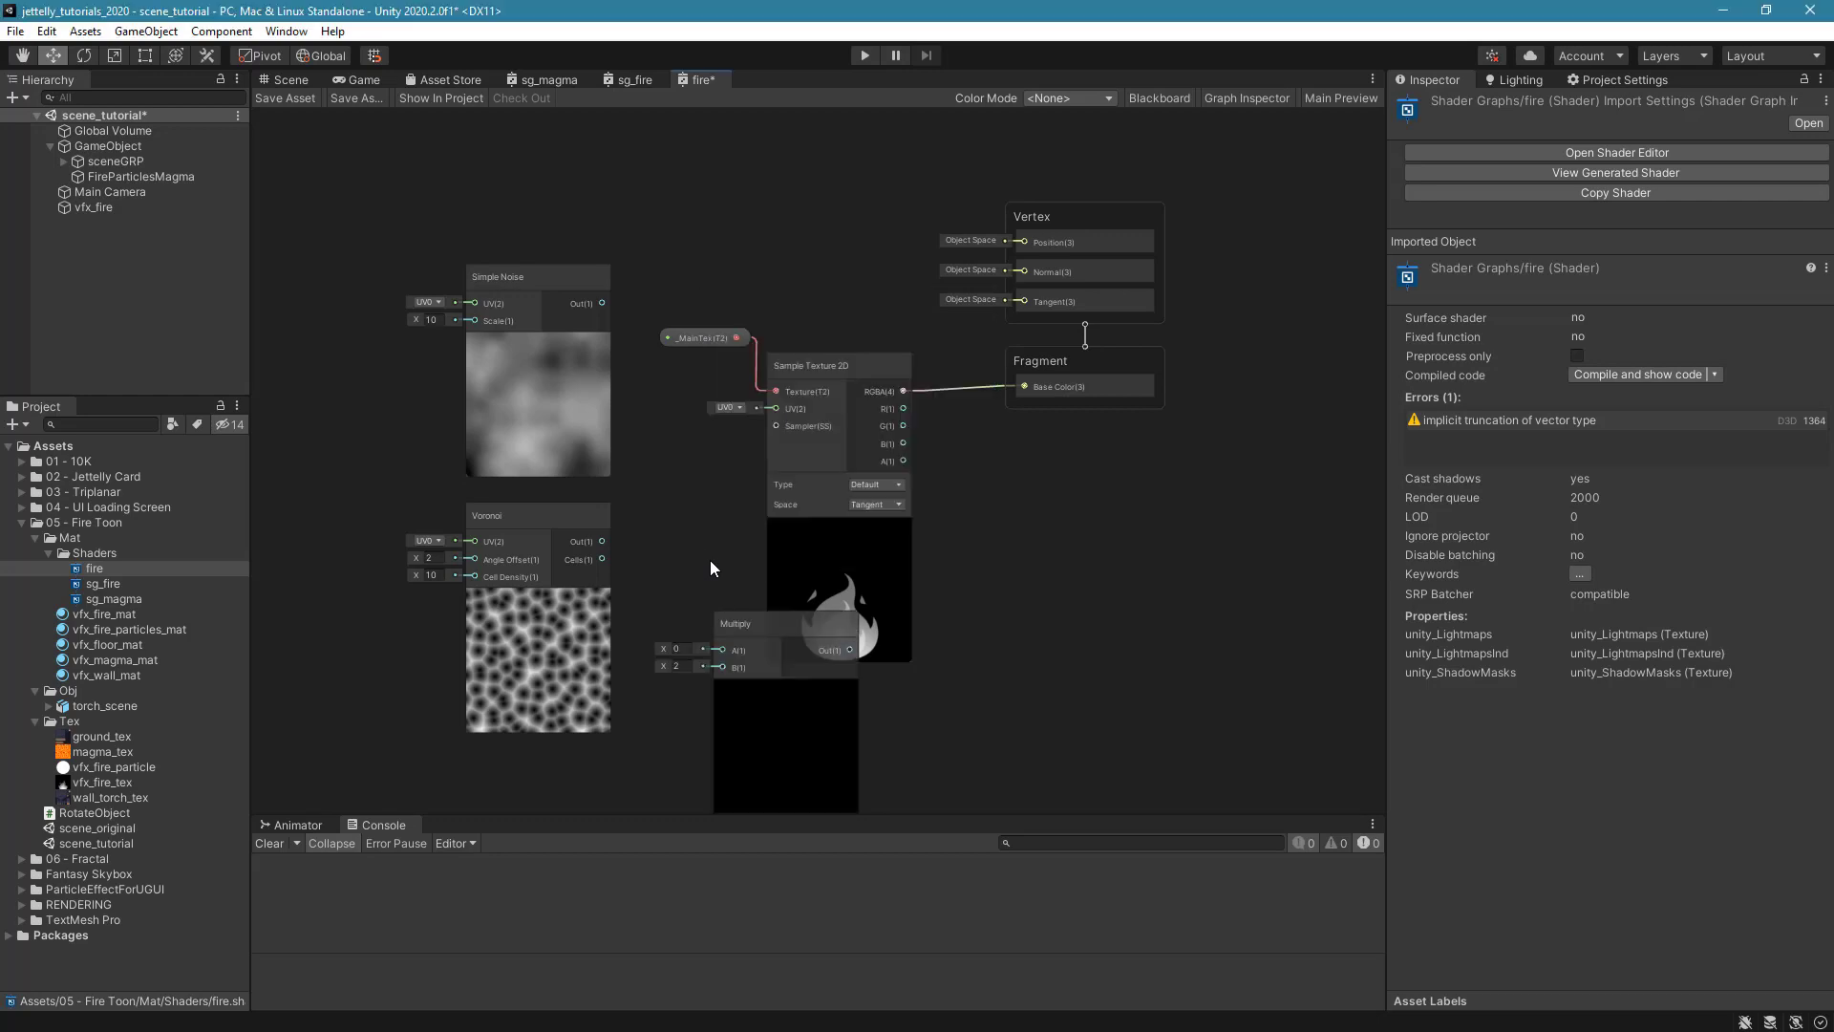
pyautogui.moveTo(709, 560); pyautogui.dragTo(815, 506, button='middle')
pyautogui.moveTo(684, 571); pyautogui.dragTo(684, 570)
pyautogui.moveTo(635, 456); pyautogui.dragTo(455, 459)
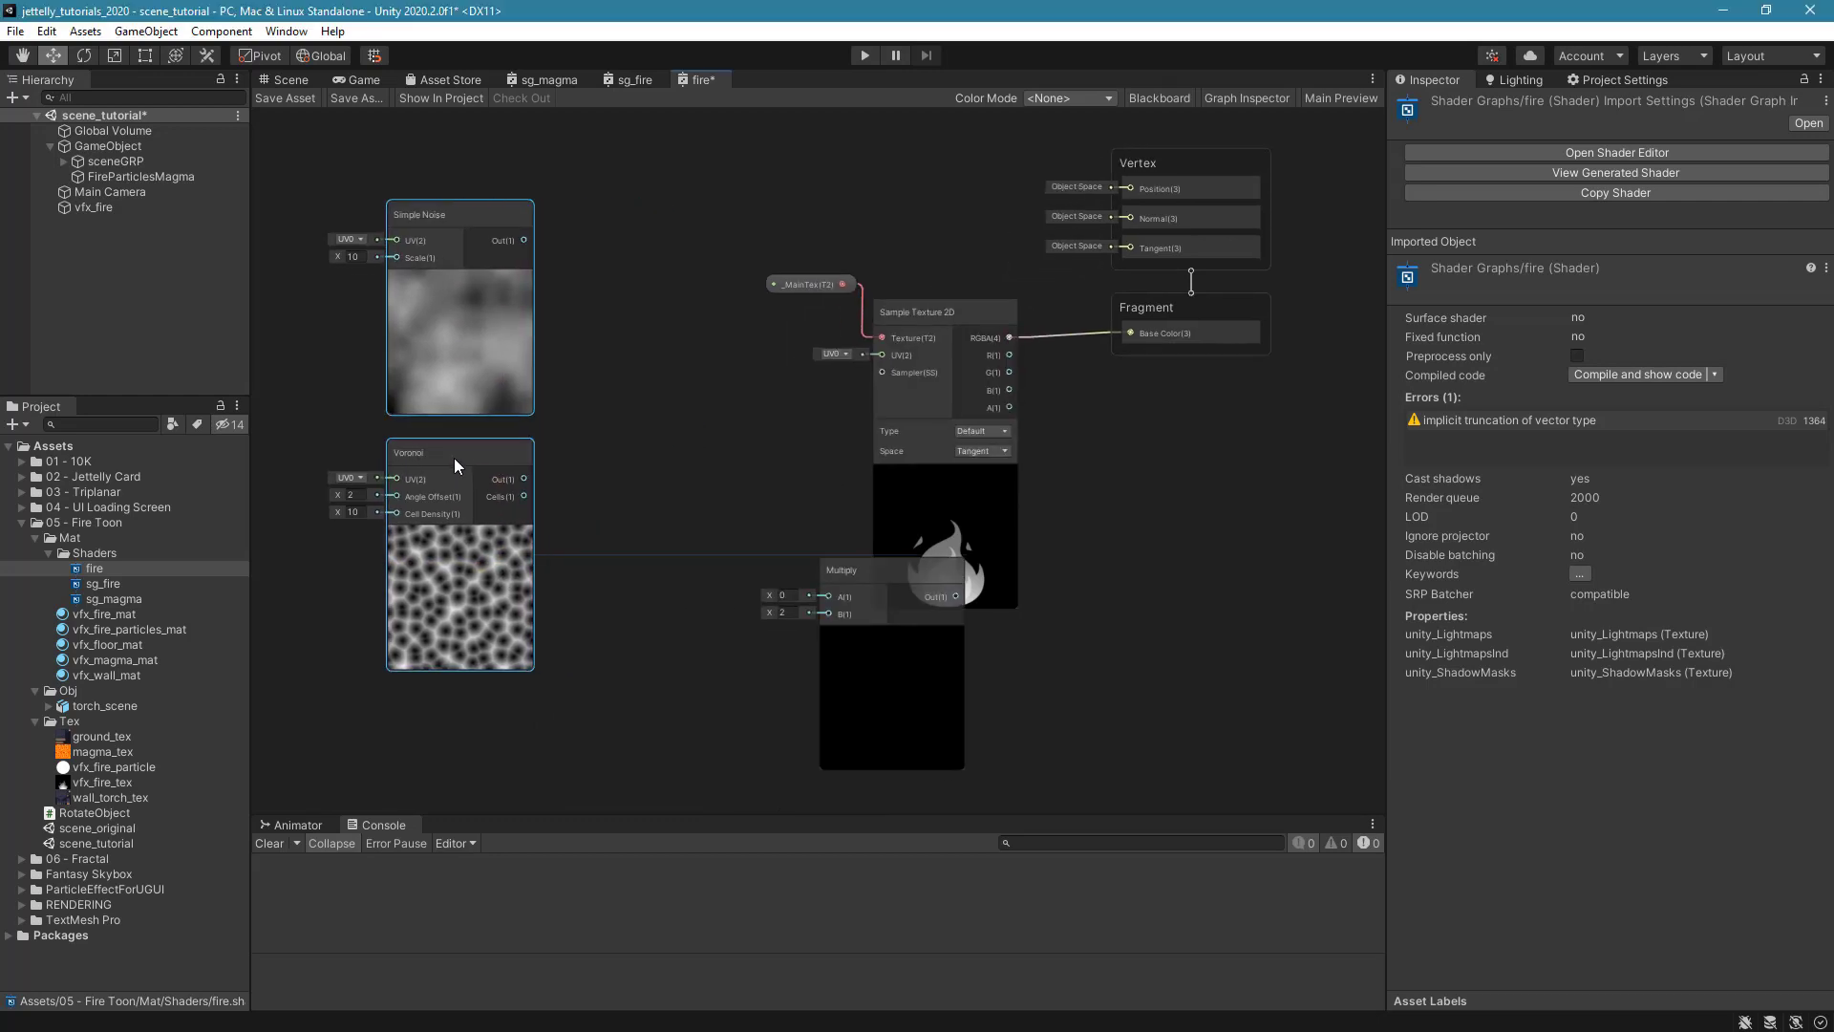
pyautogui.moveTo(853, 571); pyautogui.dragTo(657, 388)
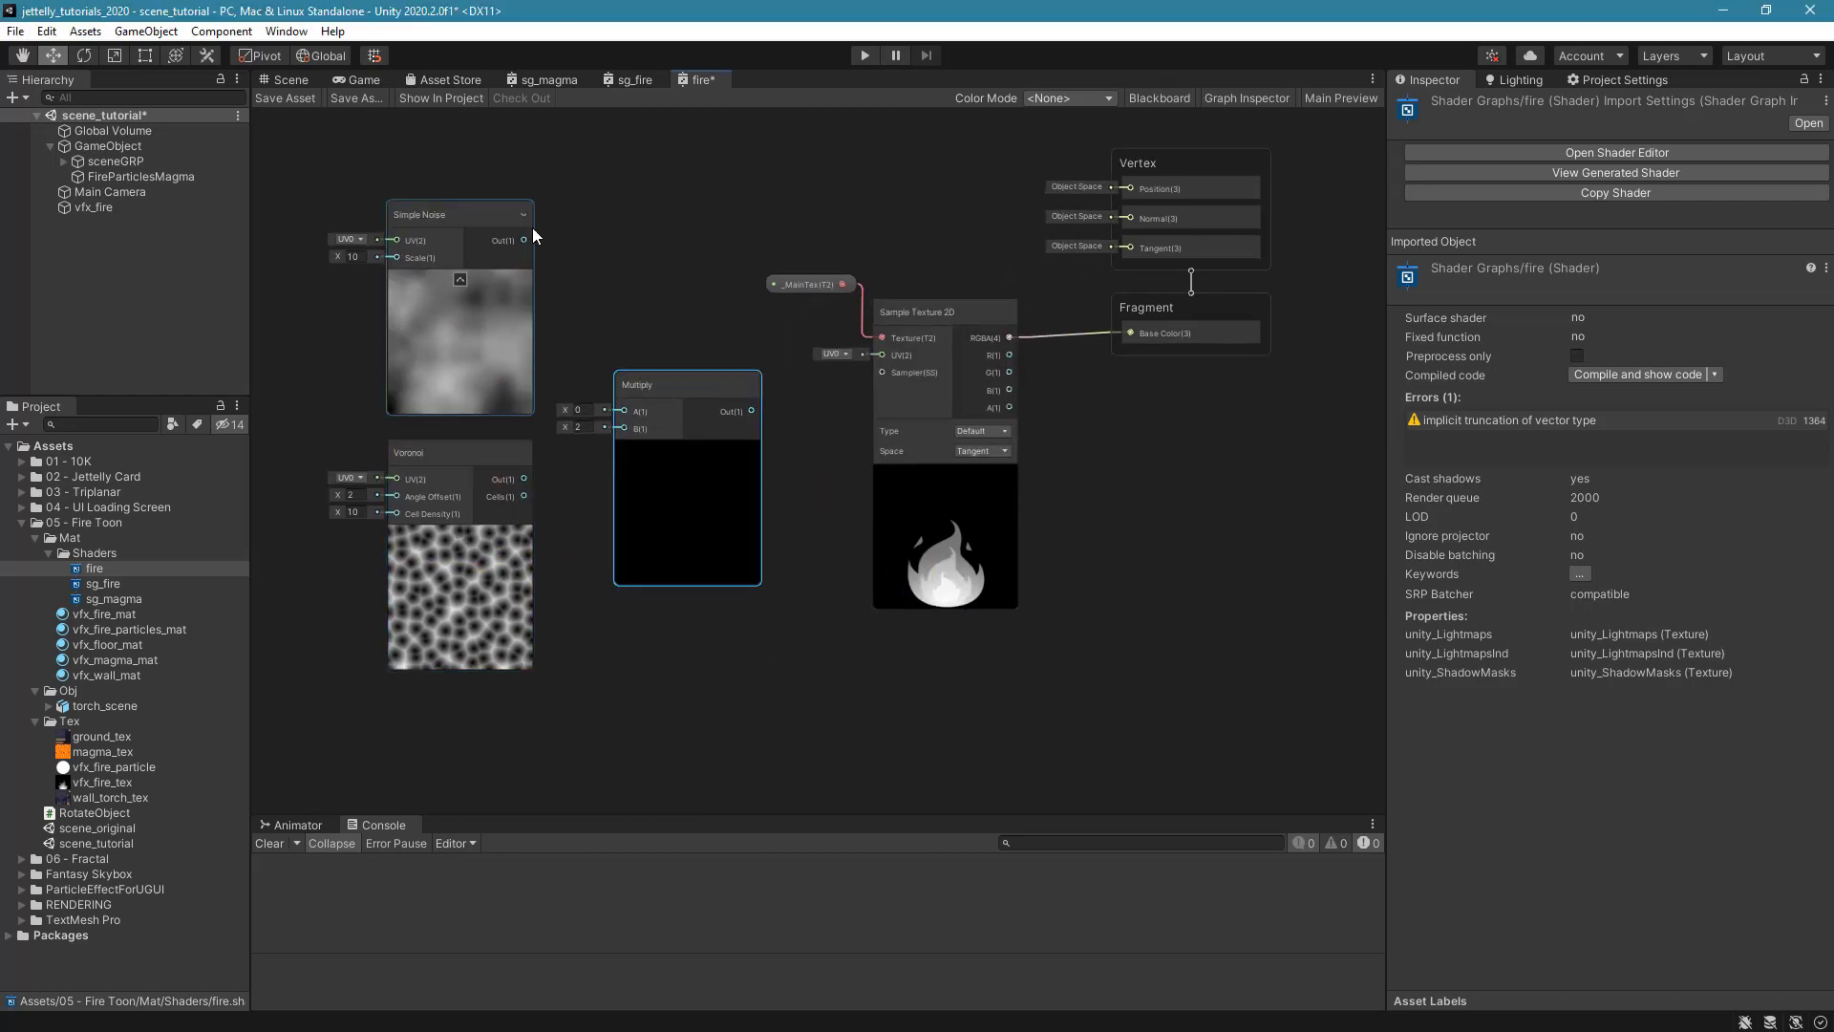
pyautogui.moveTo(525, 240); pyautogui.dragTo(623, 411)
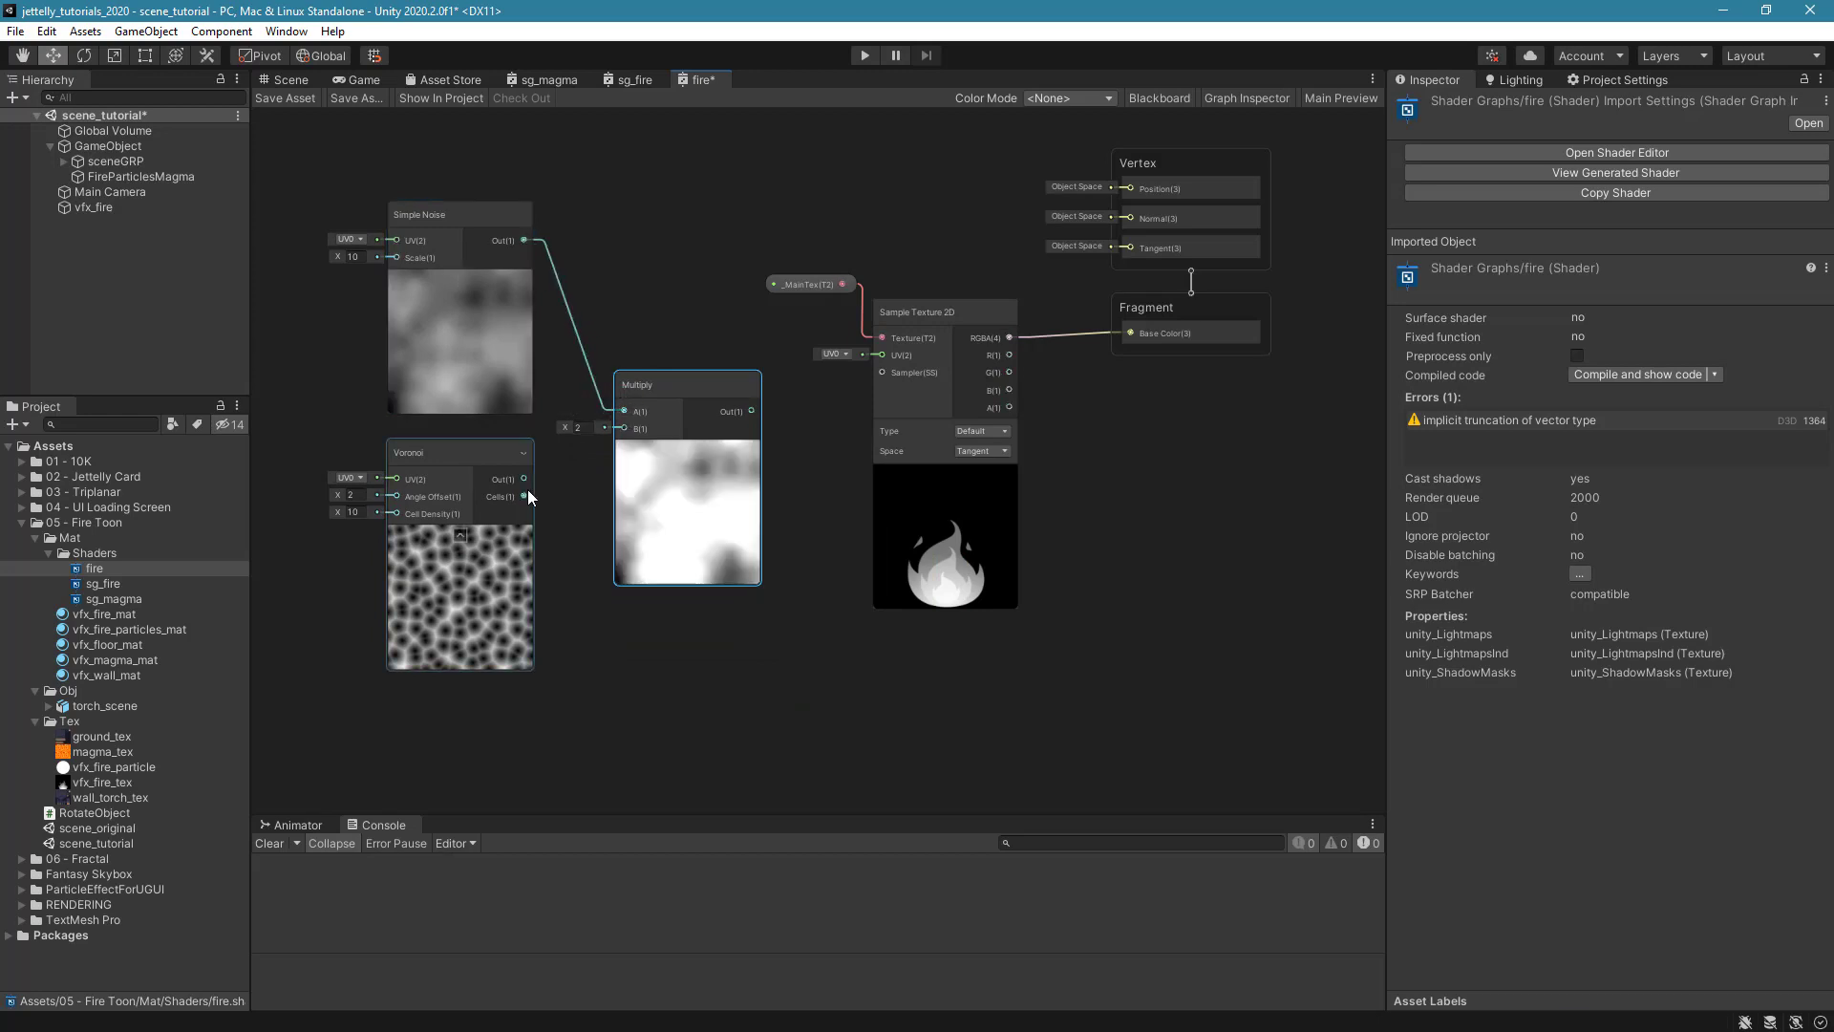
pyautogui.moveTo(525, 473); pyautogui.dragTo(619, 357)
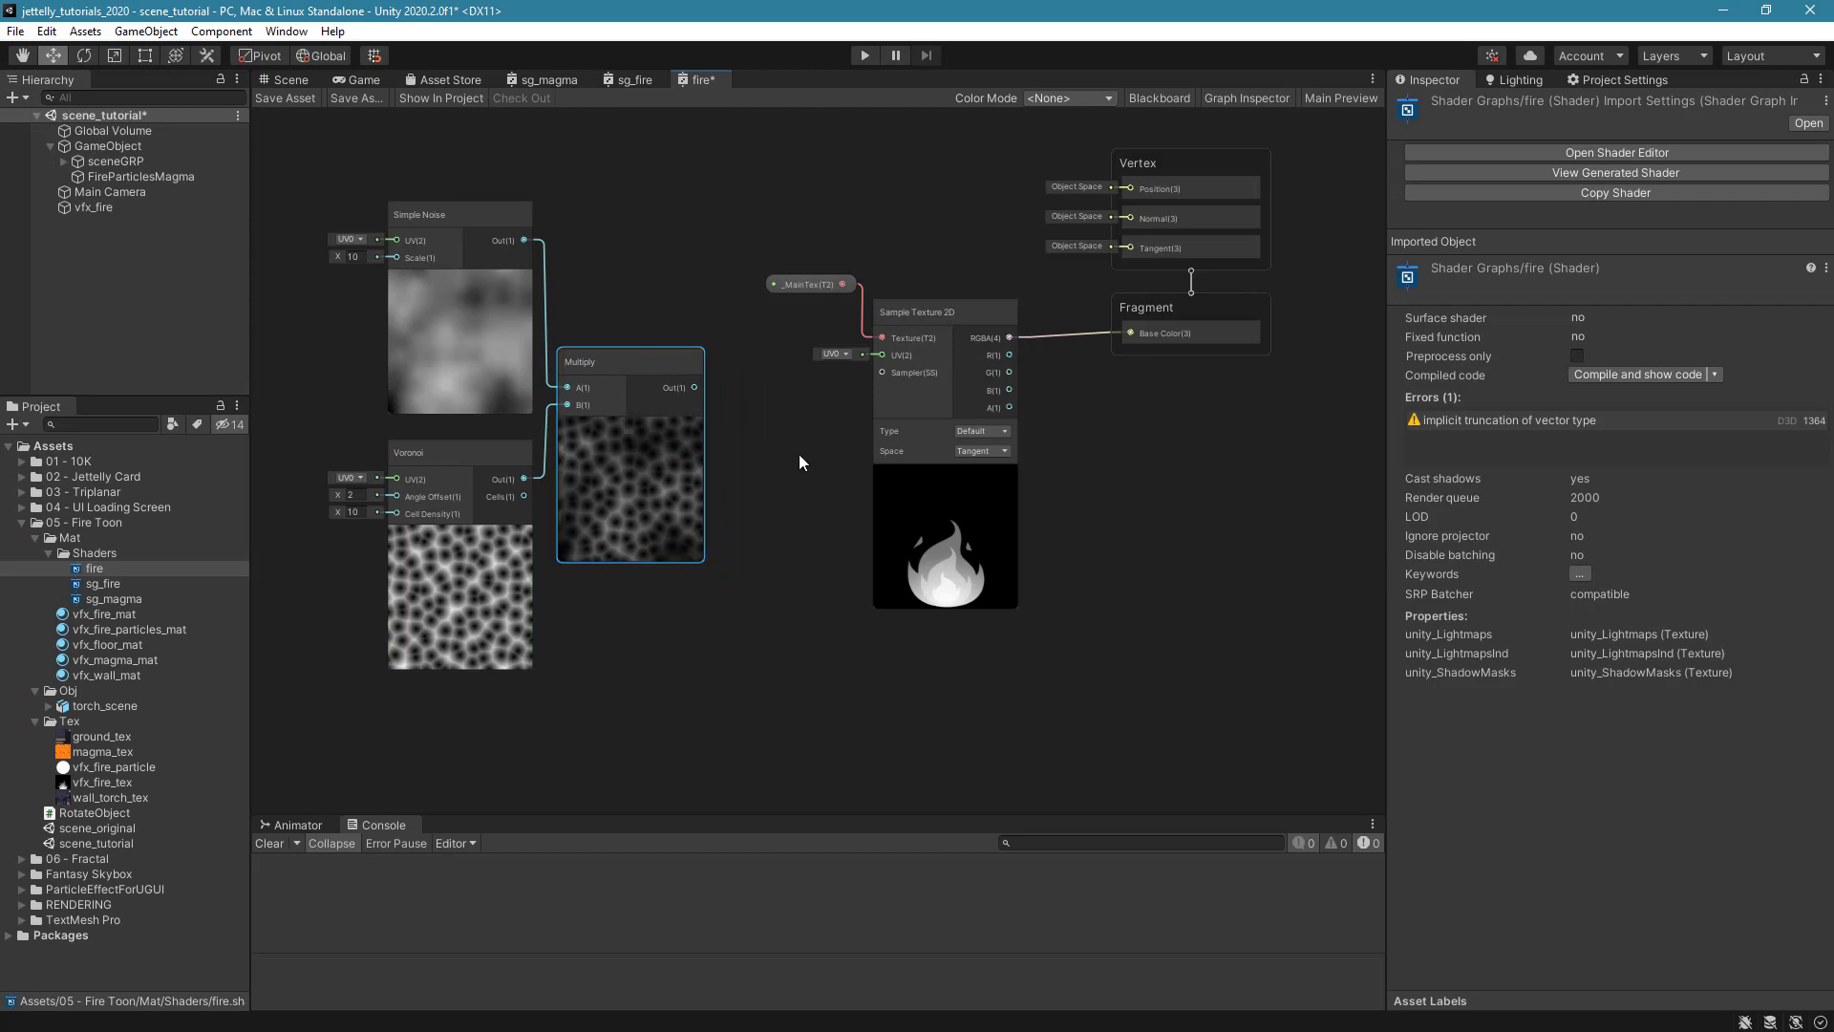
# Add a UV node and place it above the other nodes.
pyautogui.press('space')
pyautogui.write('uv')
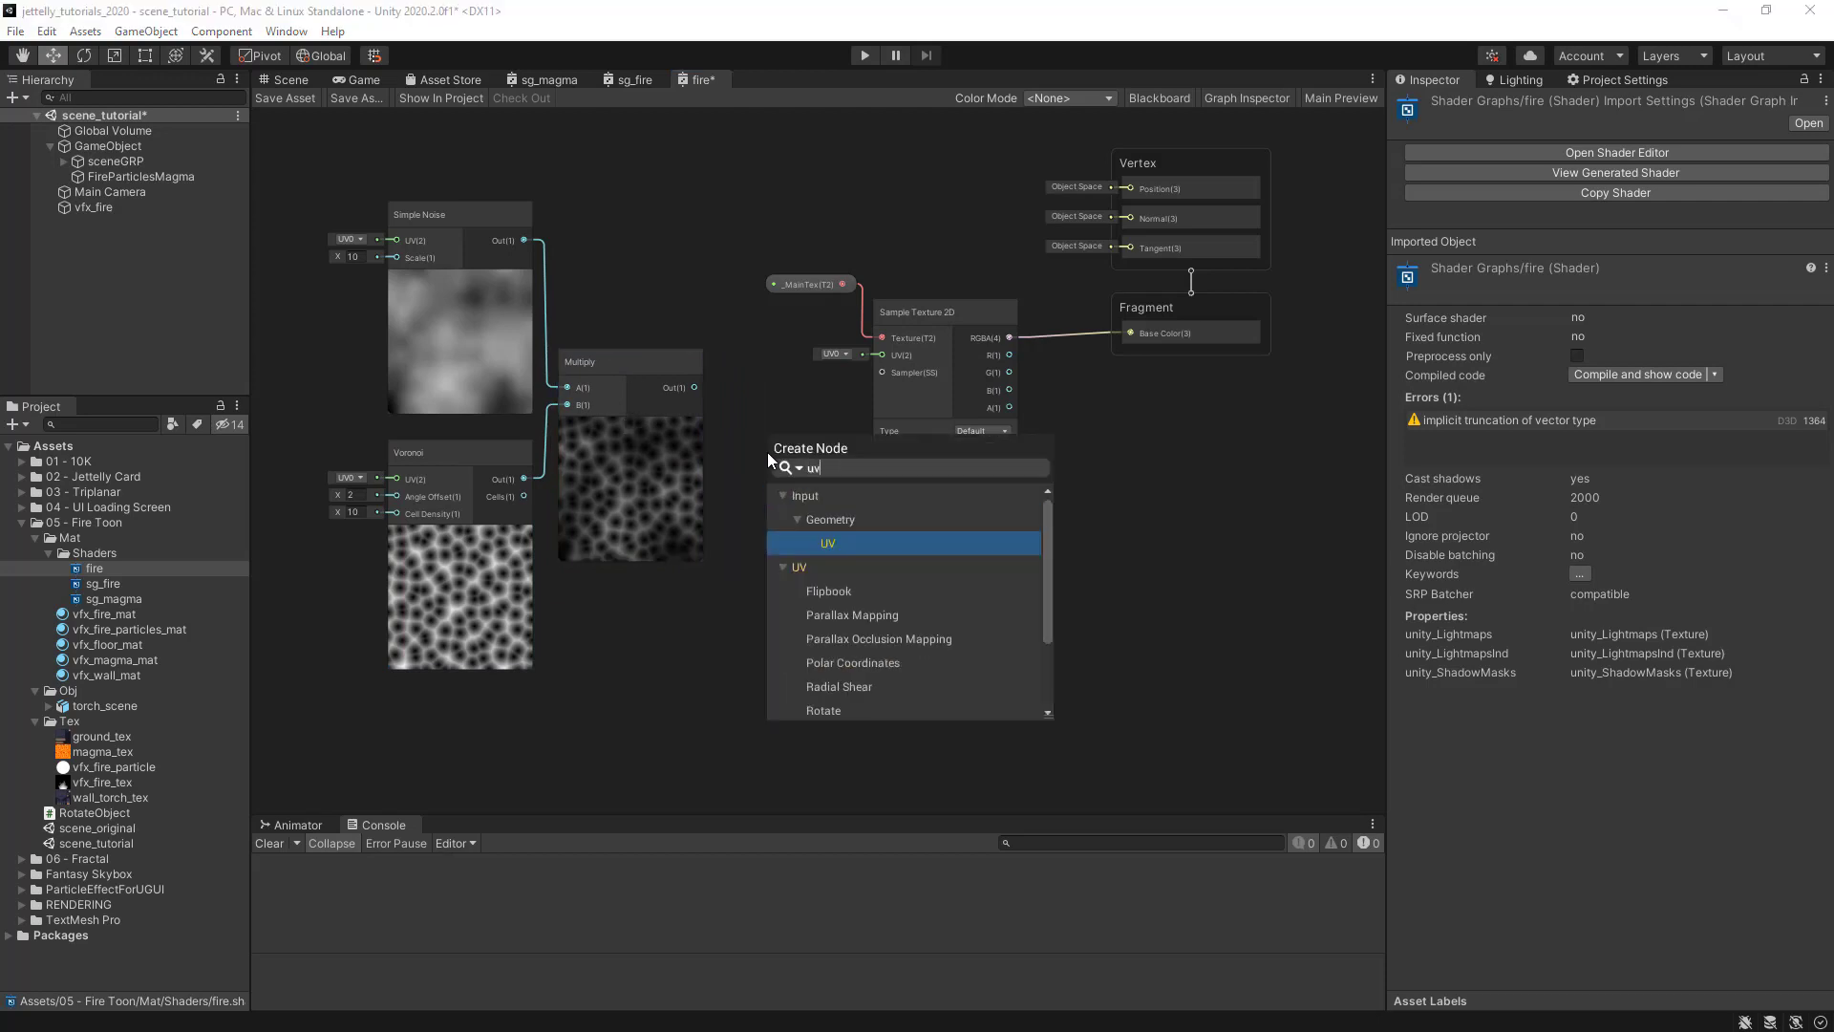
pyautogui.press('Return')
pyautogui.scroll(-2, 731, 502)
pyautogui.moveTo(731, 502); pyautogui.dragTo(800, 621, button='middle')
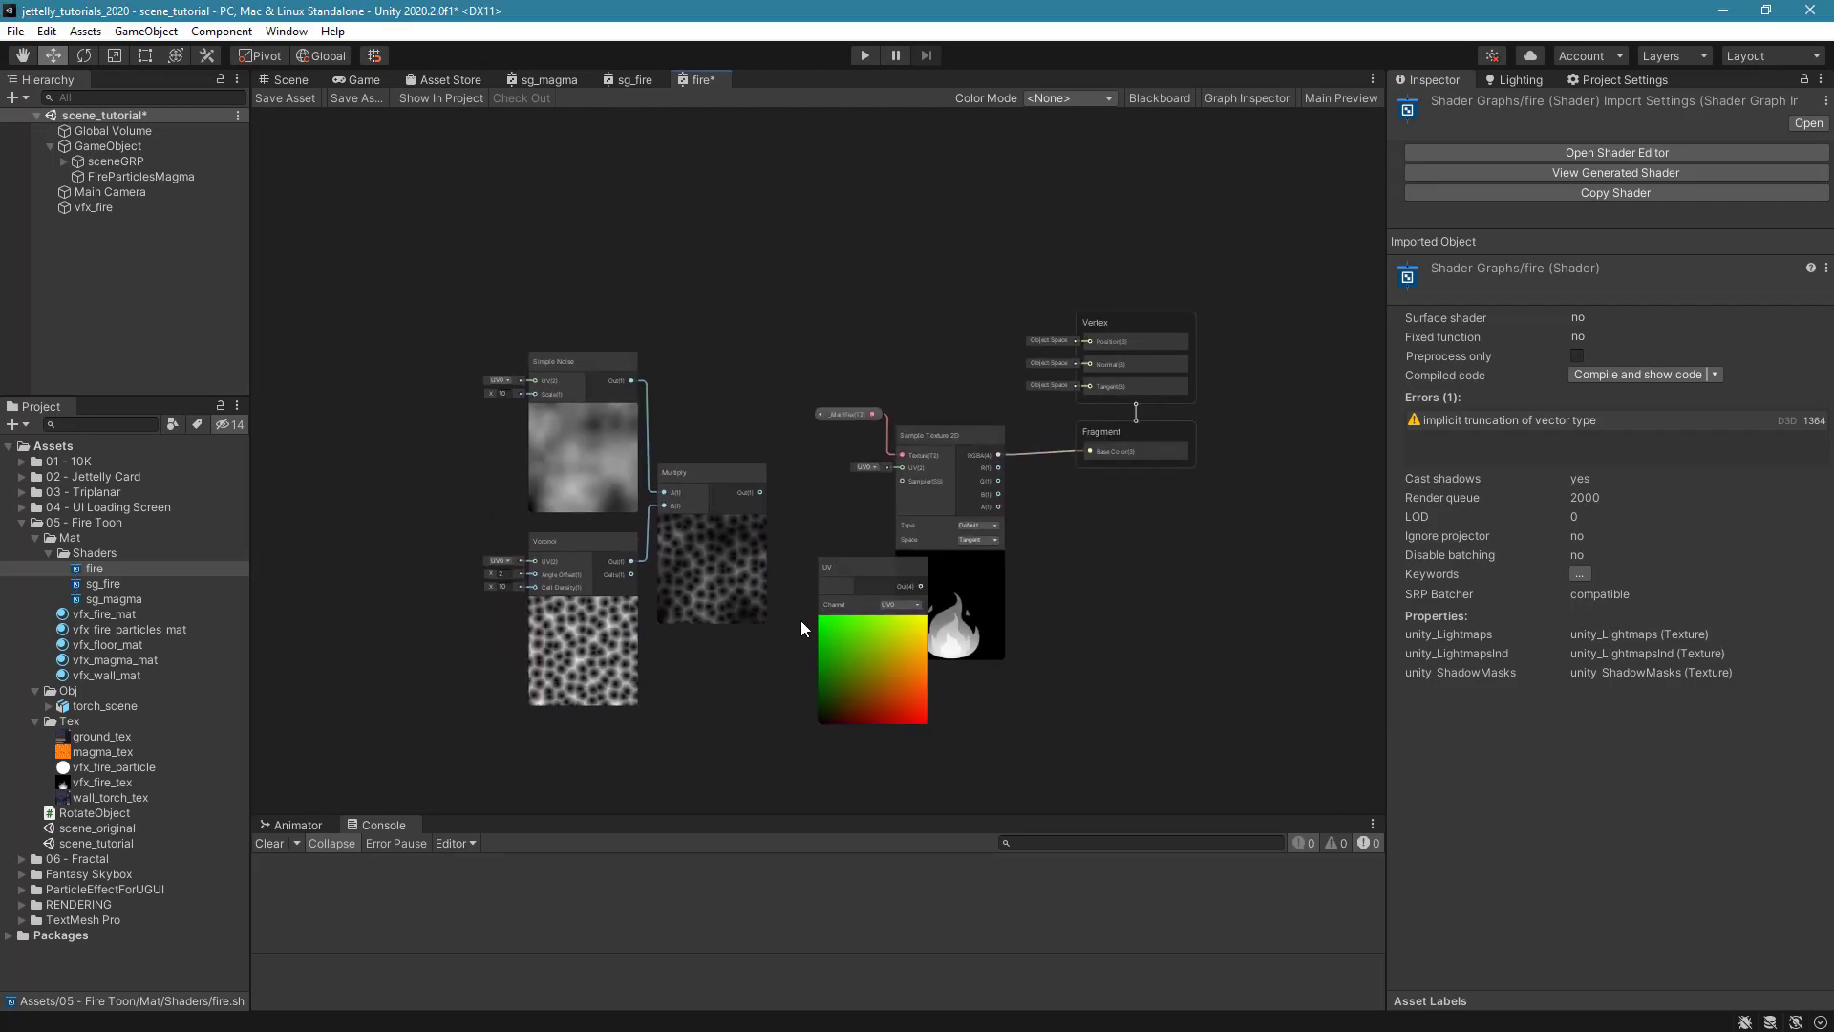
pyautogui.moveTo(846, 567); pyautogui.dragTo(696, 223)
# Shift the Simple Noise, Voronoi and Multiply nodes together, farther away from Sample Texture 2D.
pyautogui.moveTo(497, 402); pyautogui.dragTo(703, 669)
pyautogui.moveTo(690, 543); pyautogui.dragTo(530, 531)
pyautogui.click(682, 552)
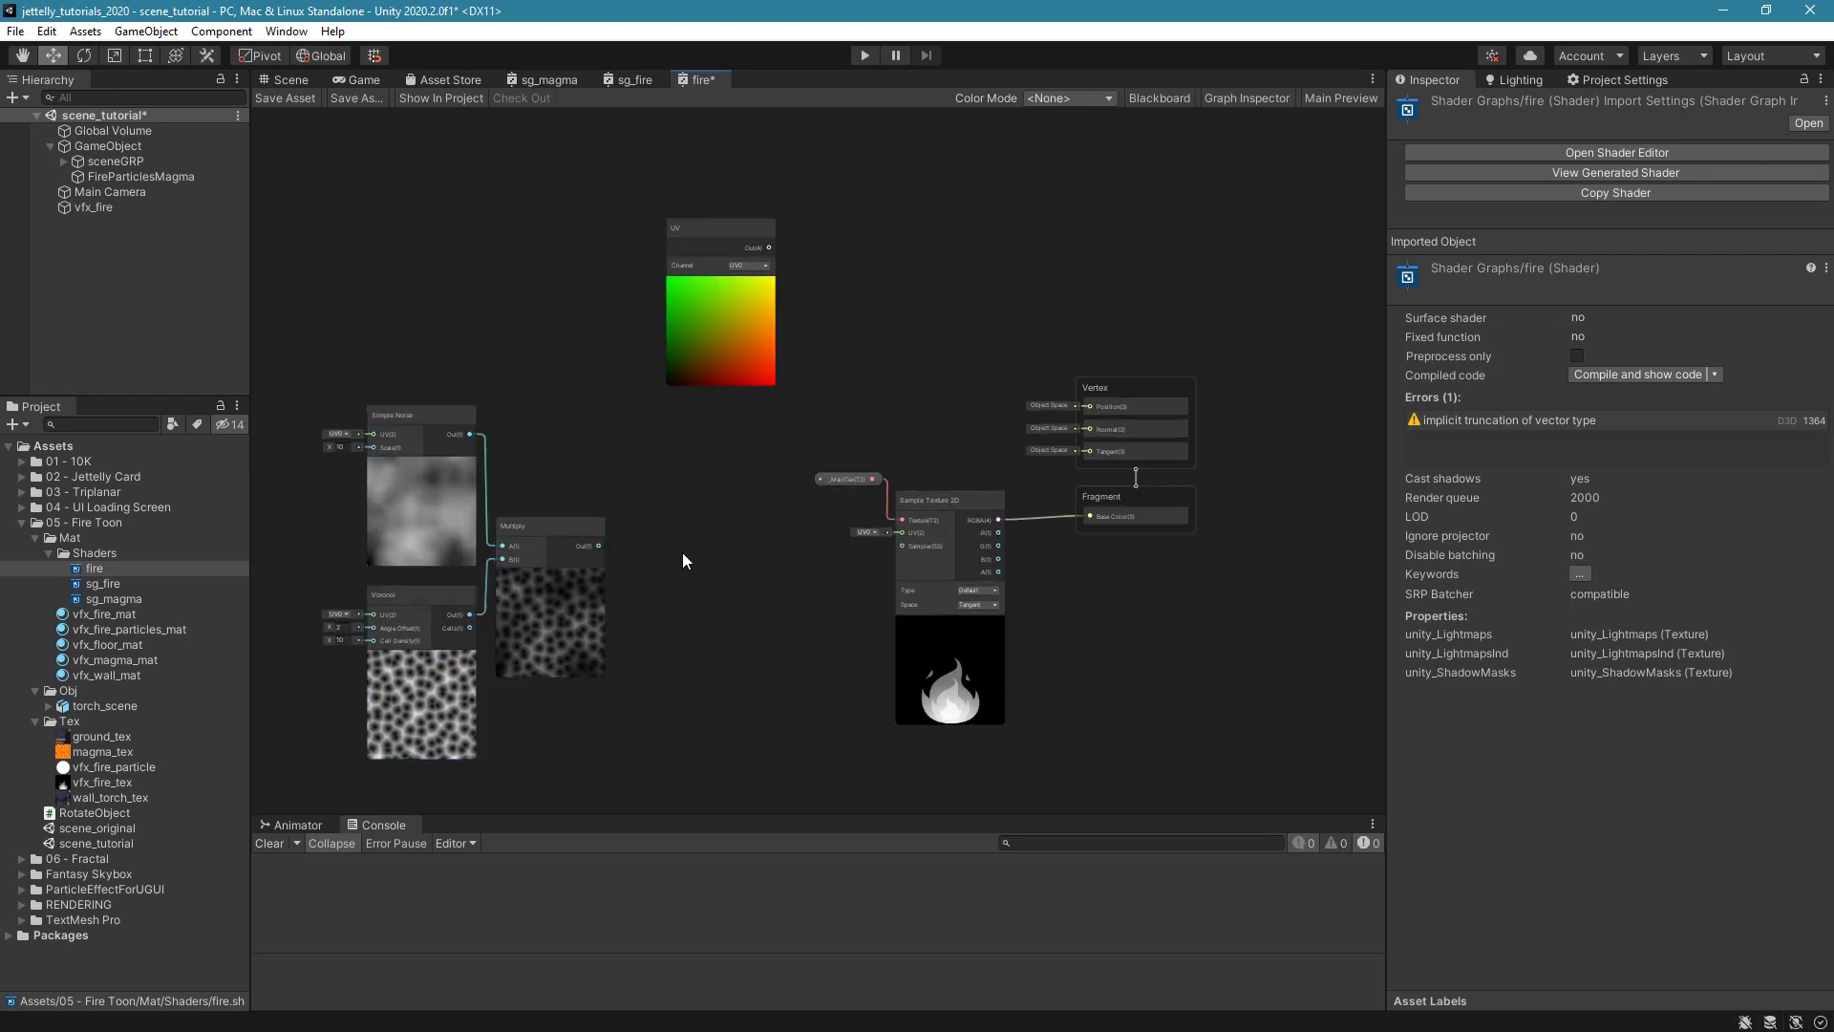
# Add a Lerp node between the Multiply and Sample Texture 2D nodes.
pyautogui.press('space')
pyautogui.press('Down')
pyautogui.press('Down')
pyautogui.press('Down')
pyautogui.press('Down')
pyautogui.press('Right')
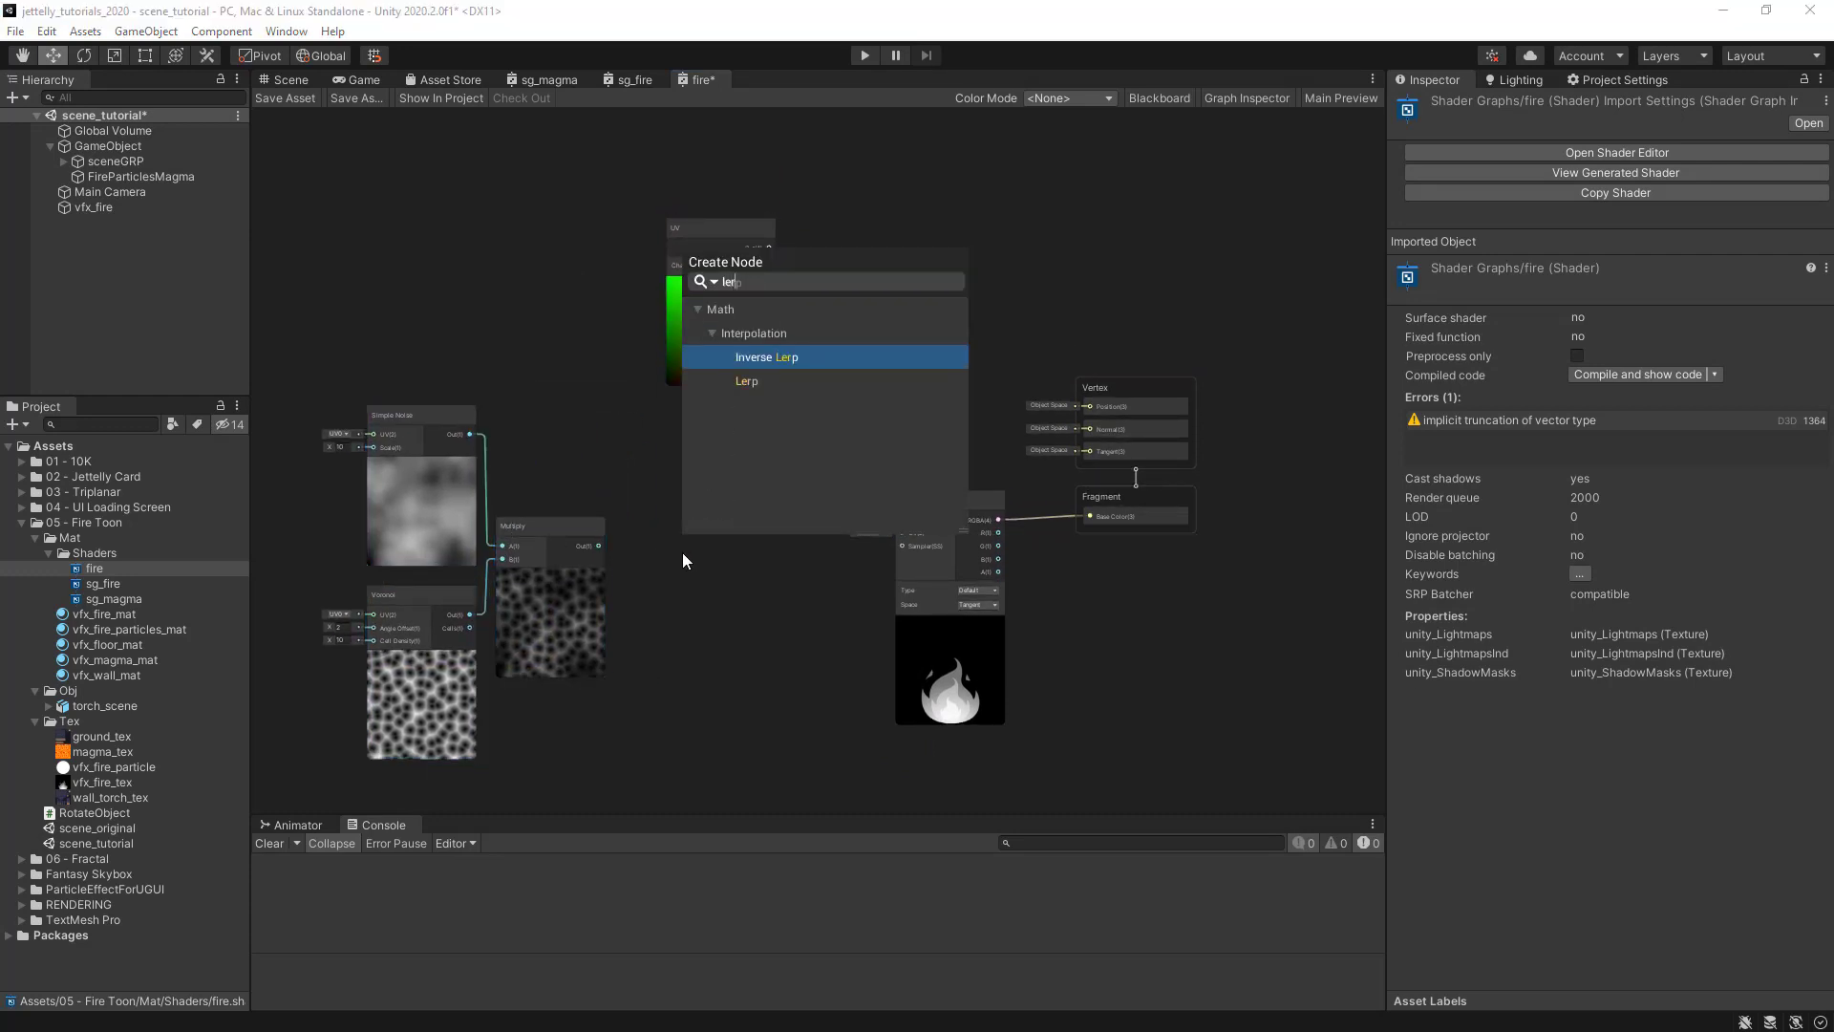
pyautogui.press('Down')
pyautogui.press('Escape')
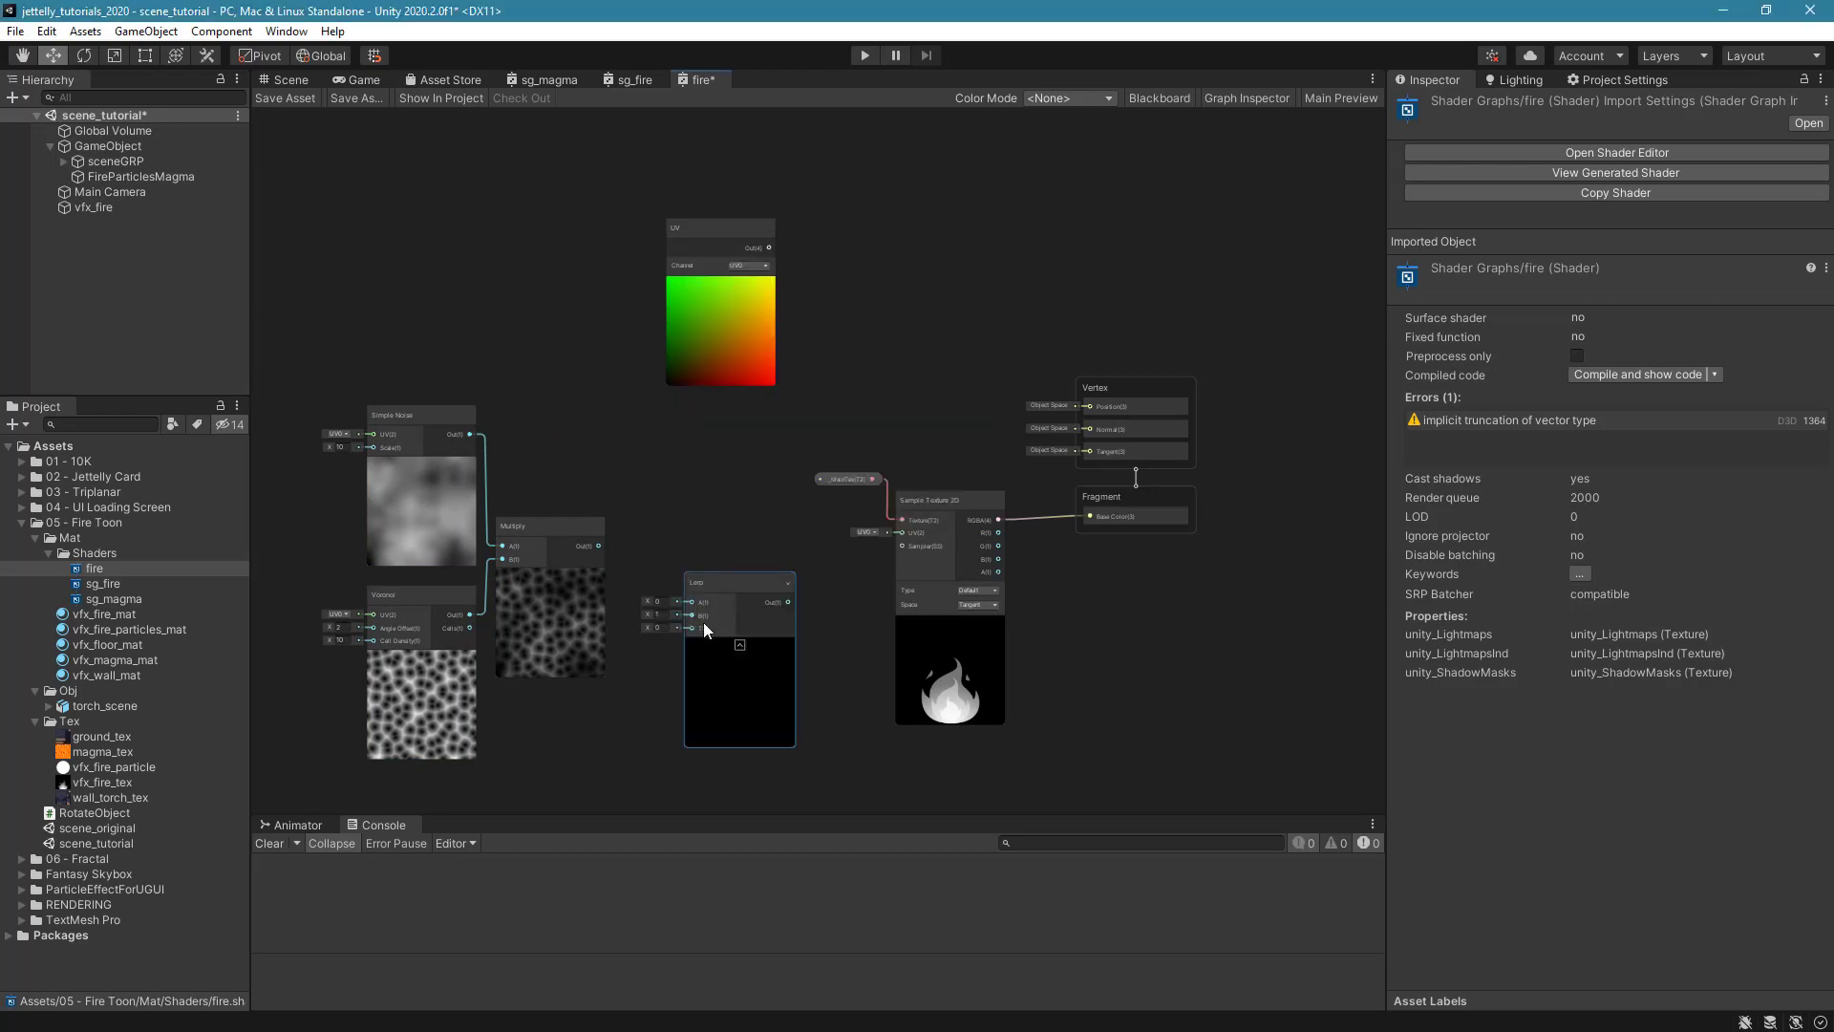
pyautogui.scroll(3, 703, 622)
pyautogui.moveTo(768, 487); pyautogui.dragTo(816, 454)
# Connect the UV node's output to the Lerp's A input and the Multiply output to its B input.
pyautogui.moveTo(668, 306); pyautogui.dragTo(668, 484, button='middle')
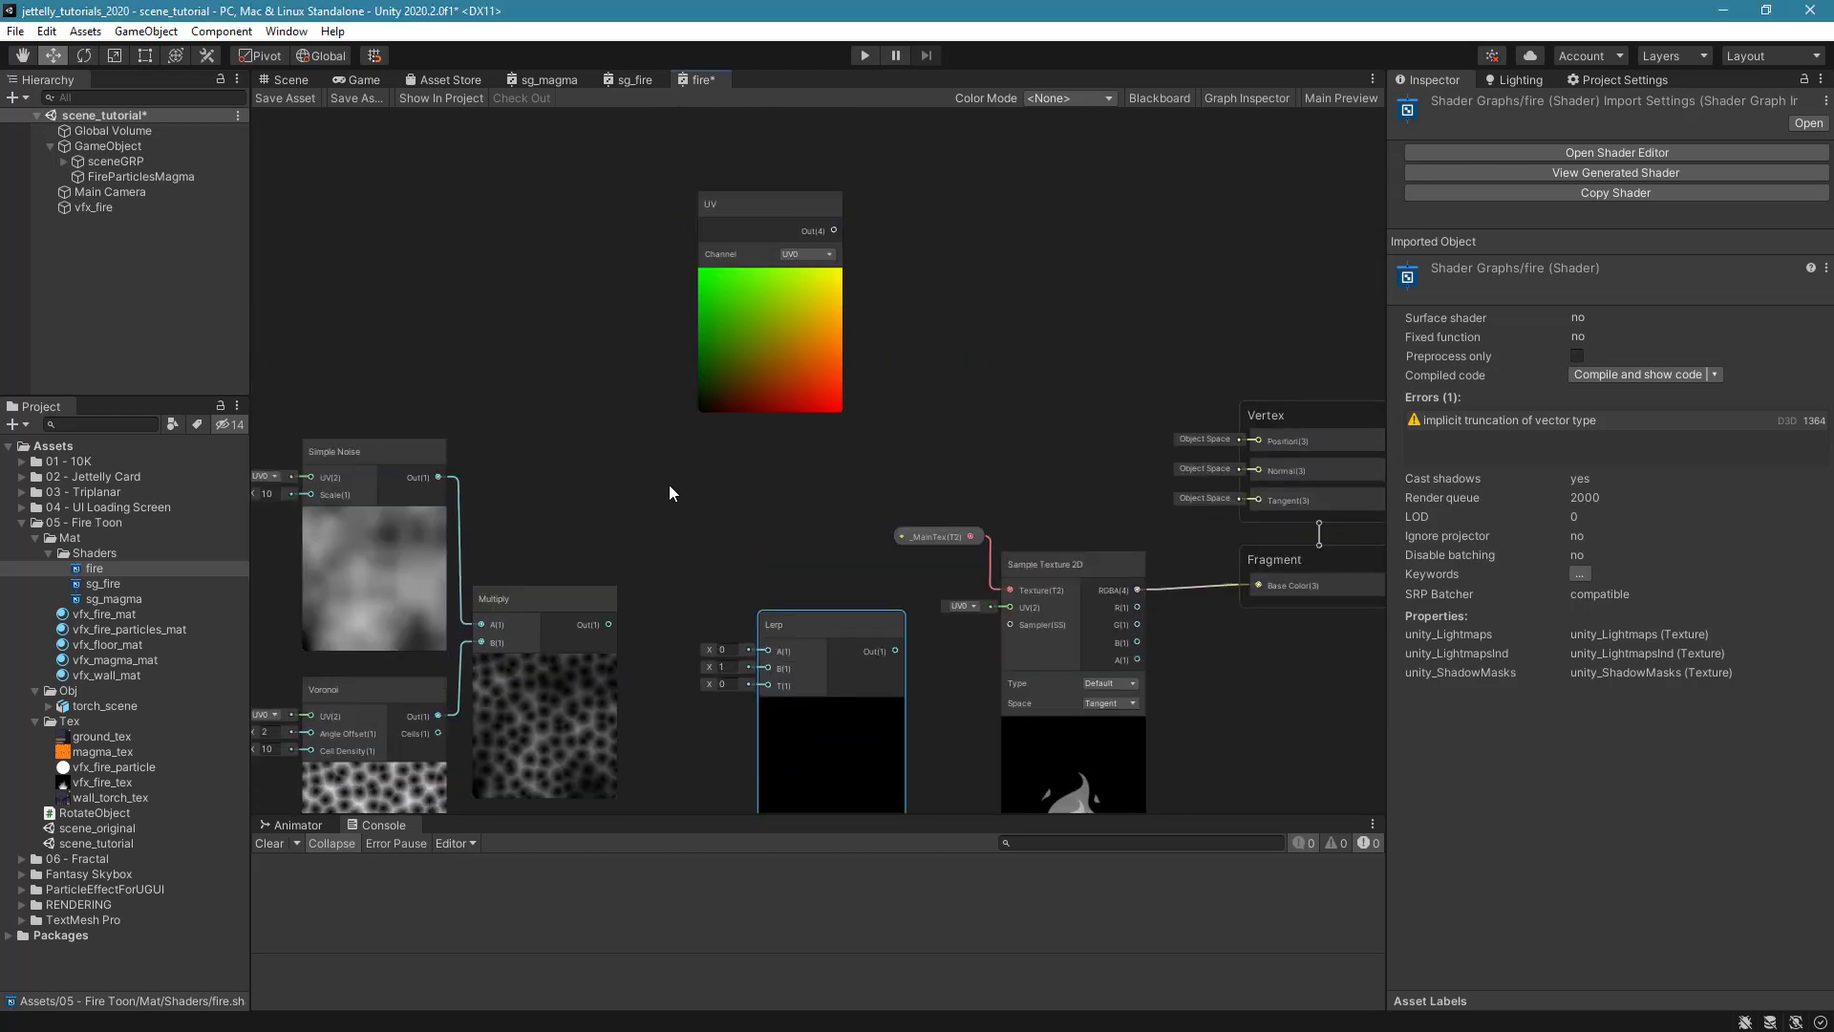
pyautogui.moveTo(744, 222); pyautogui.dragTo(646, 335)
pyautogui.press('a')
pyautogui.click(795, 368)
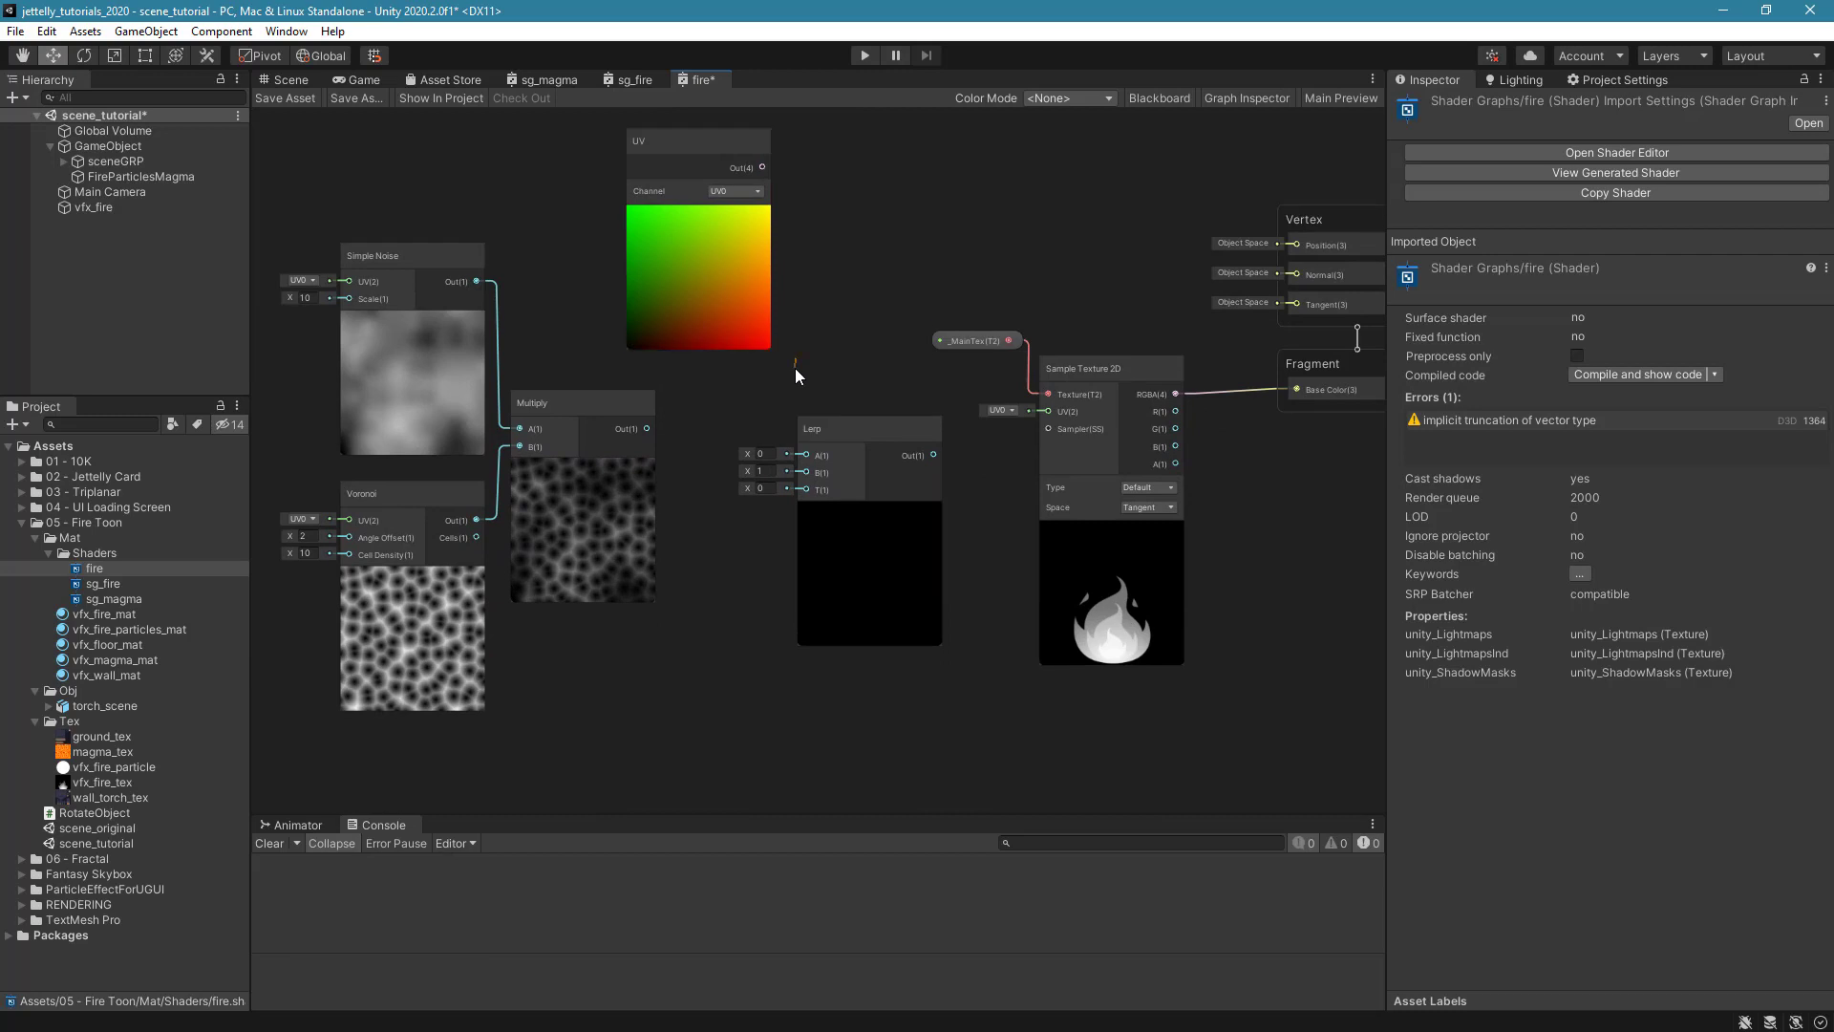
pyautogui.moveTo(762, 158); pyautogui.dragTo(805, 565)
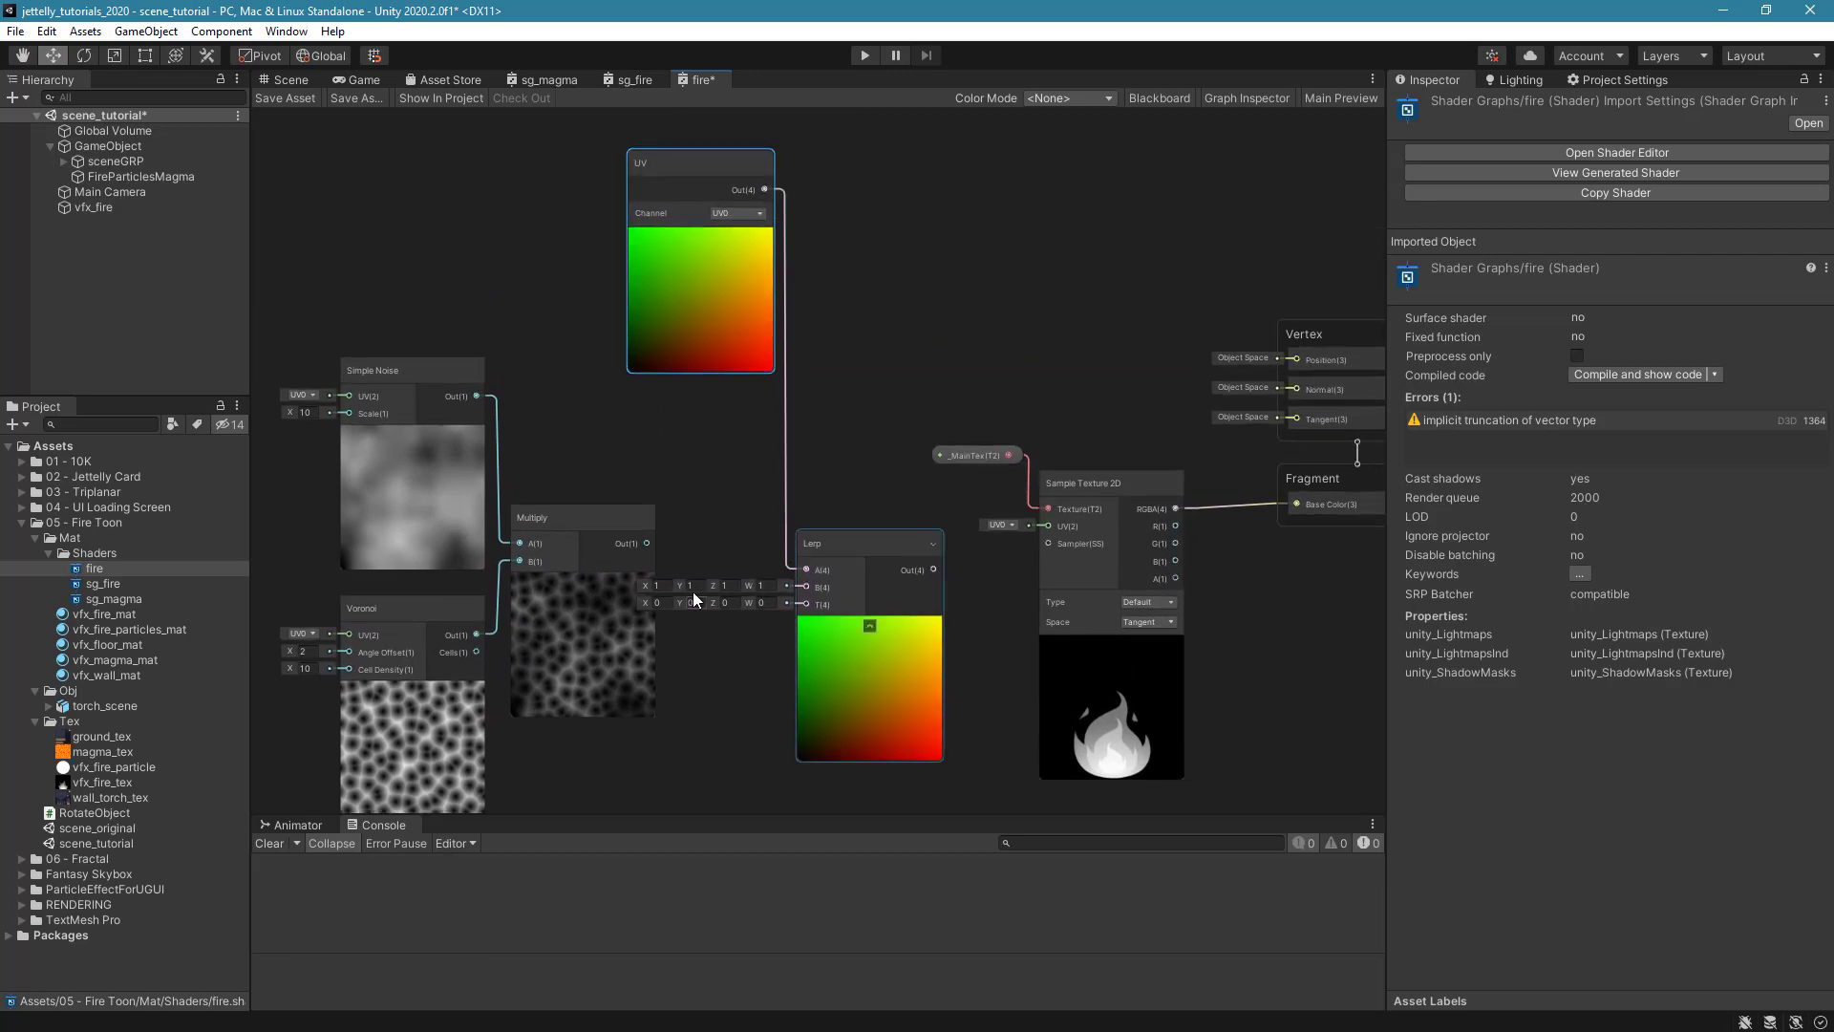
pyautogui.moveTo(650, 542); pyautogui.dragTo(805, 587)
pyautogui.click(736, 221)
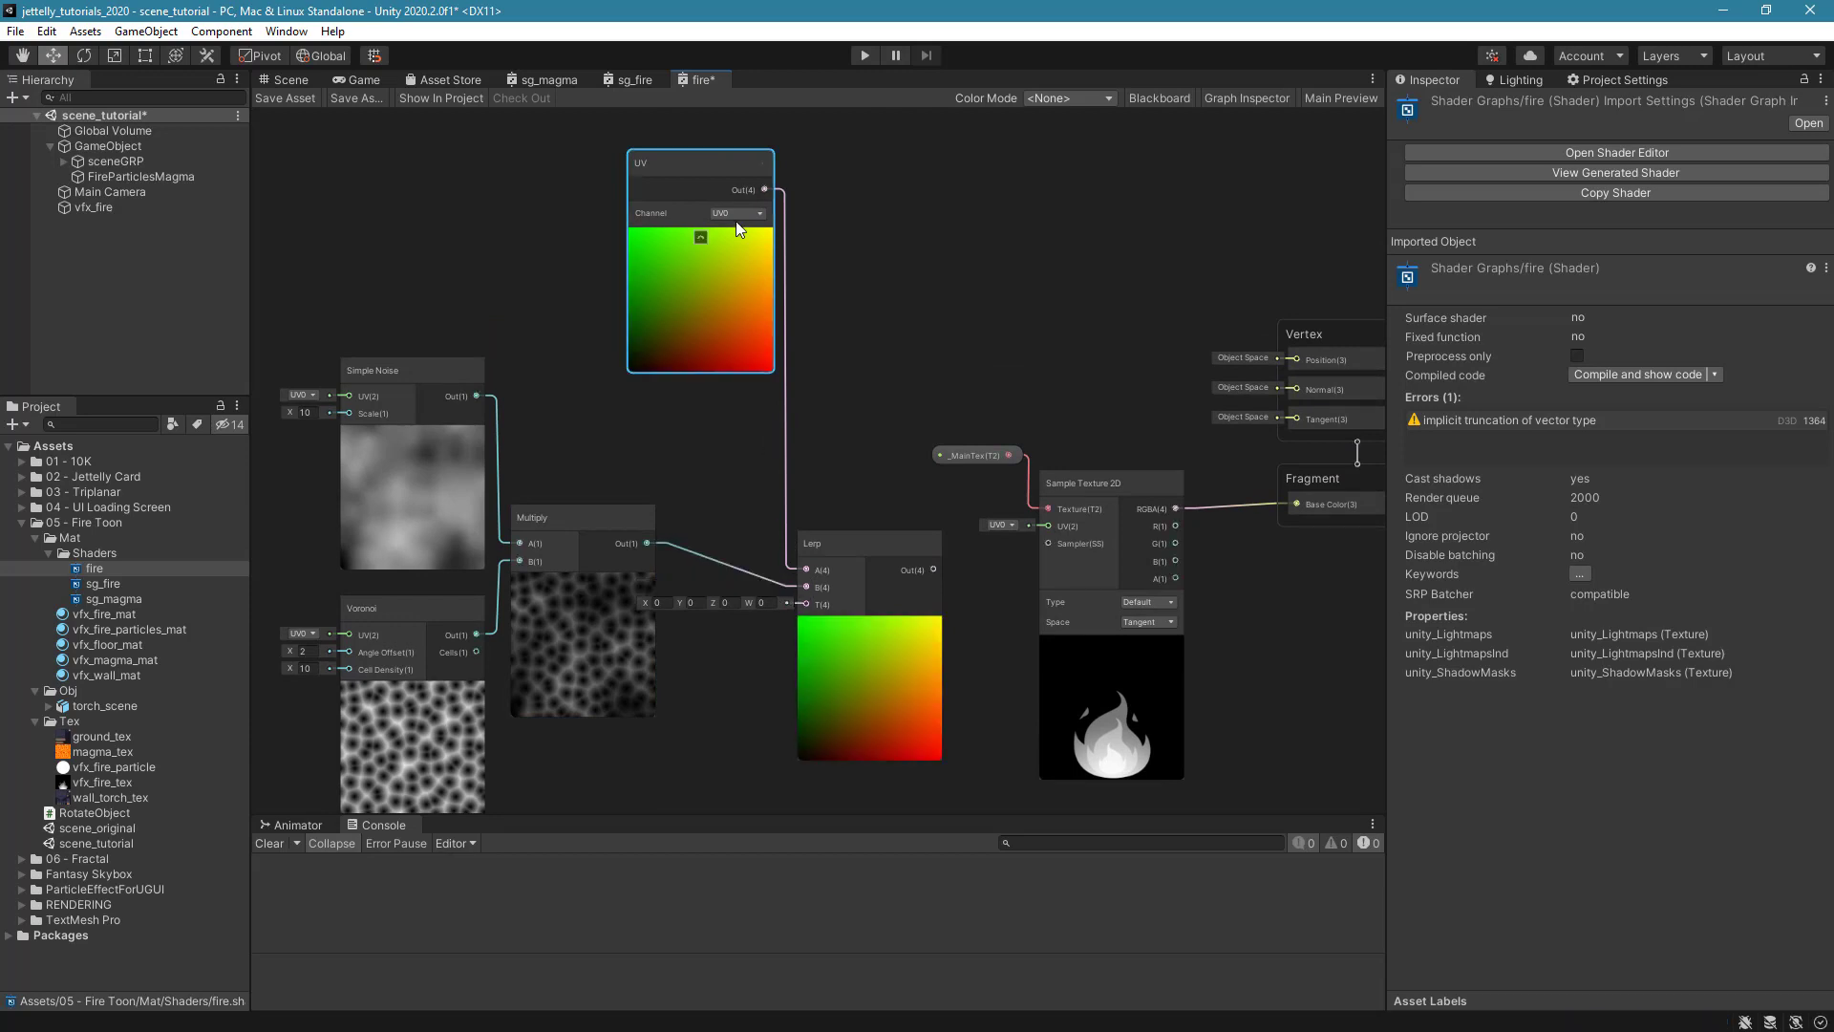
pyautogui.moveTo(694, 209); pyautogui.dragTo(675, 279)
# Add a Vector 4 node below the Lerp node.
pyautogui.moveTo(823, 444); pyautogui.dragTo(818, 359, button='middle')
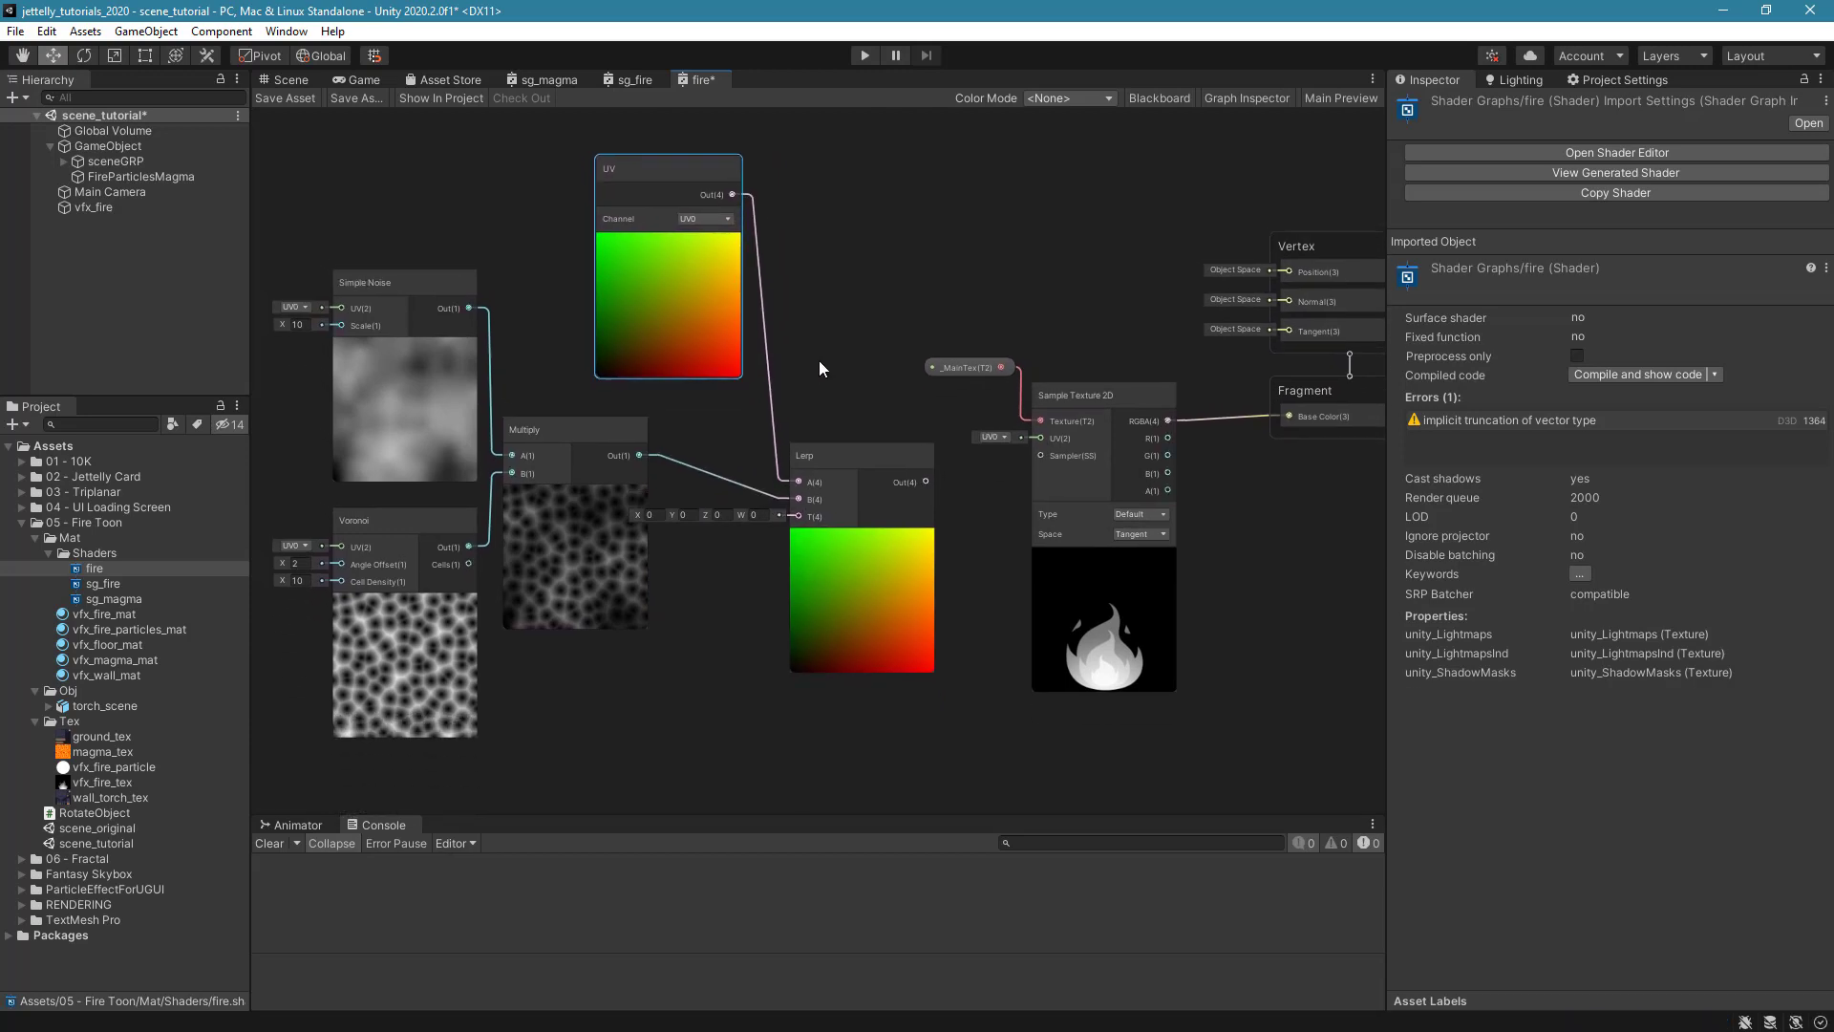
pyautogui.click(783, 732)
pyautogui.press('space')
pyautogui.write('ve')
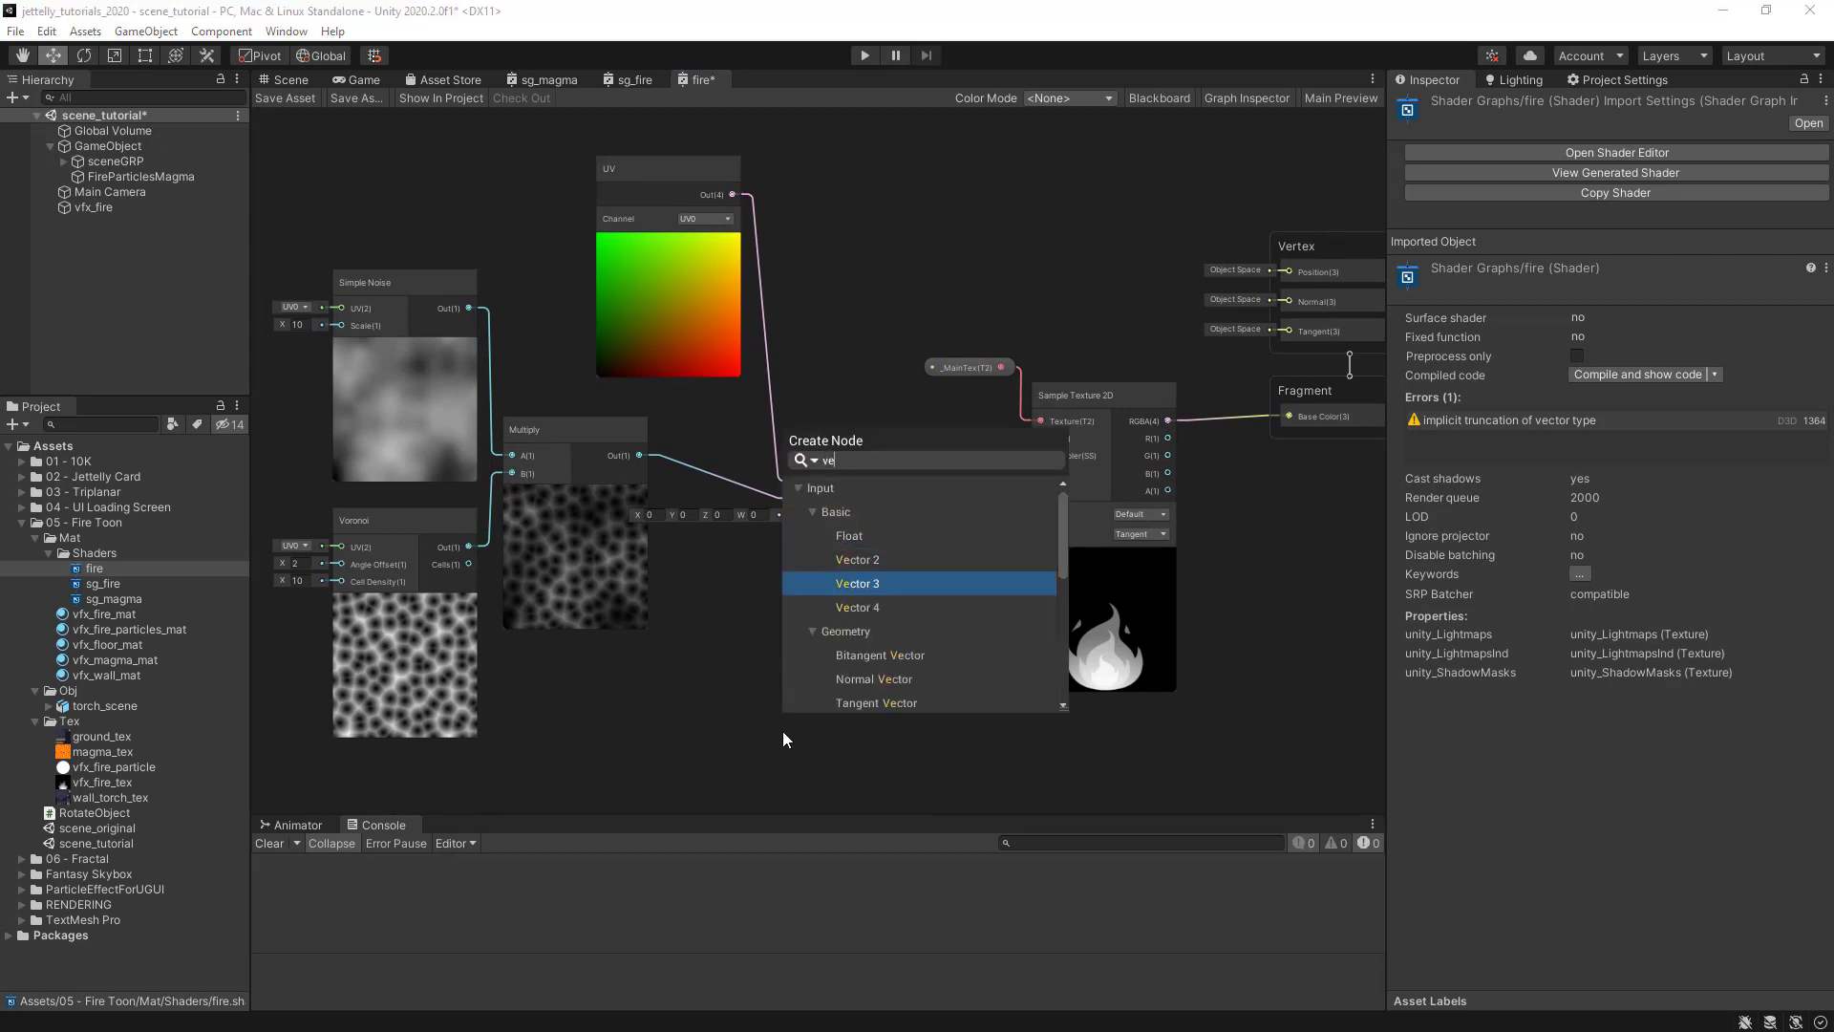
pyautogui.press('Down')
pyautogui.press('Return')
pyautogui.click(863, 600)
pyautogui.moveTo(864, 600); pyautogui.dragTo(906, 457, button='middle')
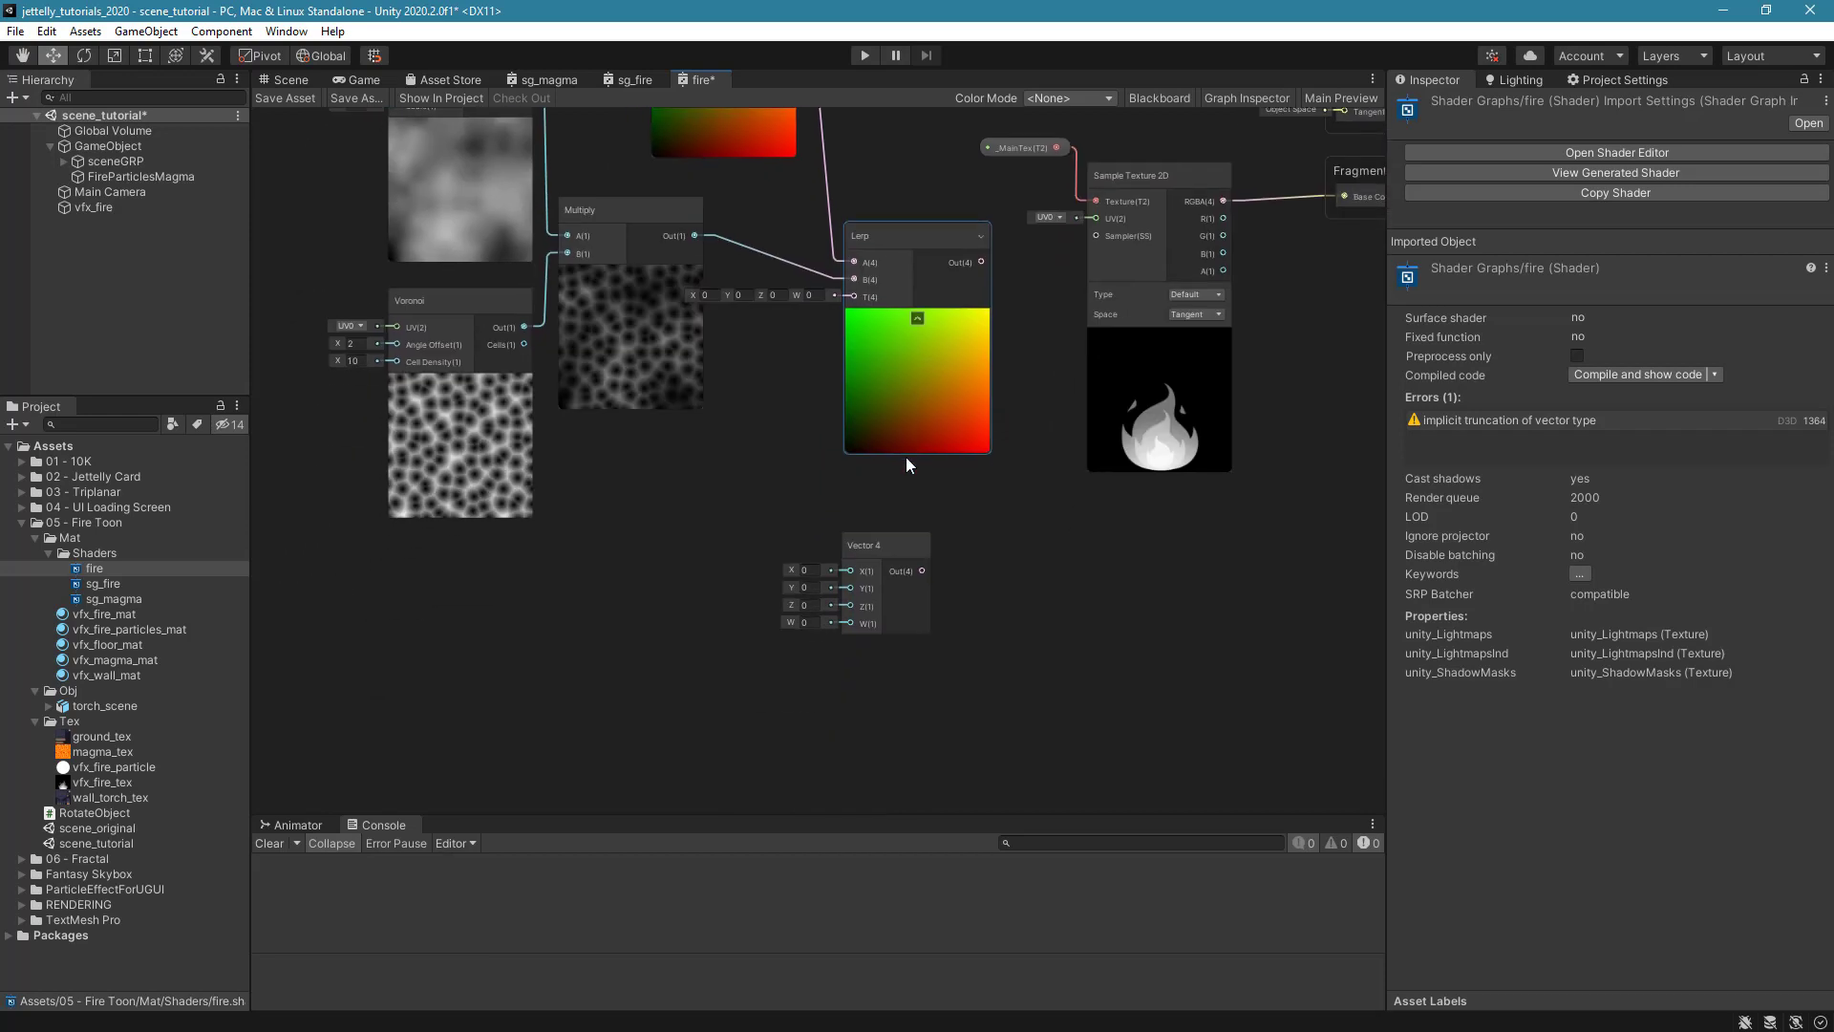
# Connect the Vector 4 output to the Lerp's T input and set the vector's Y to 0.5.
pyautogui.scroll(1, 905, 457)
pyautogui.moveTo(892, 562); pyautogui.dragTo(827, 583)
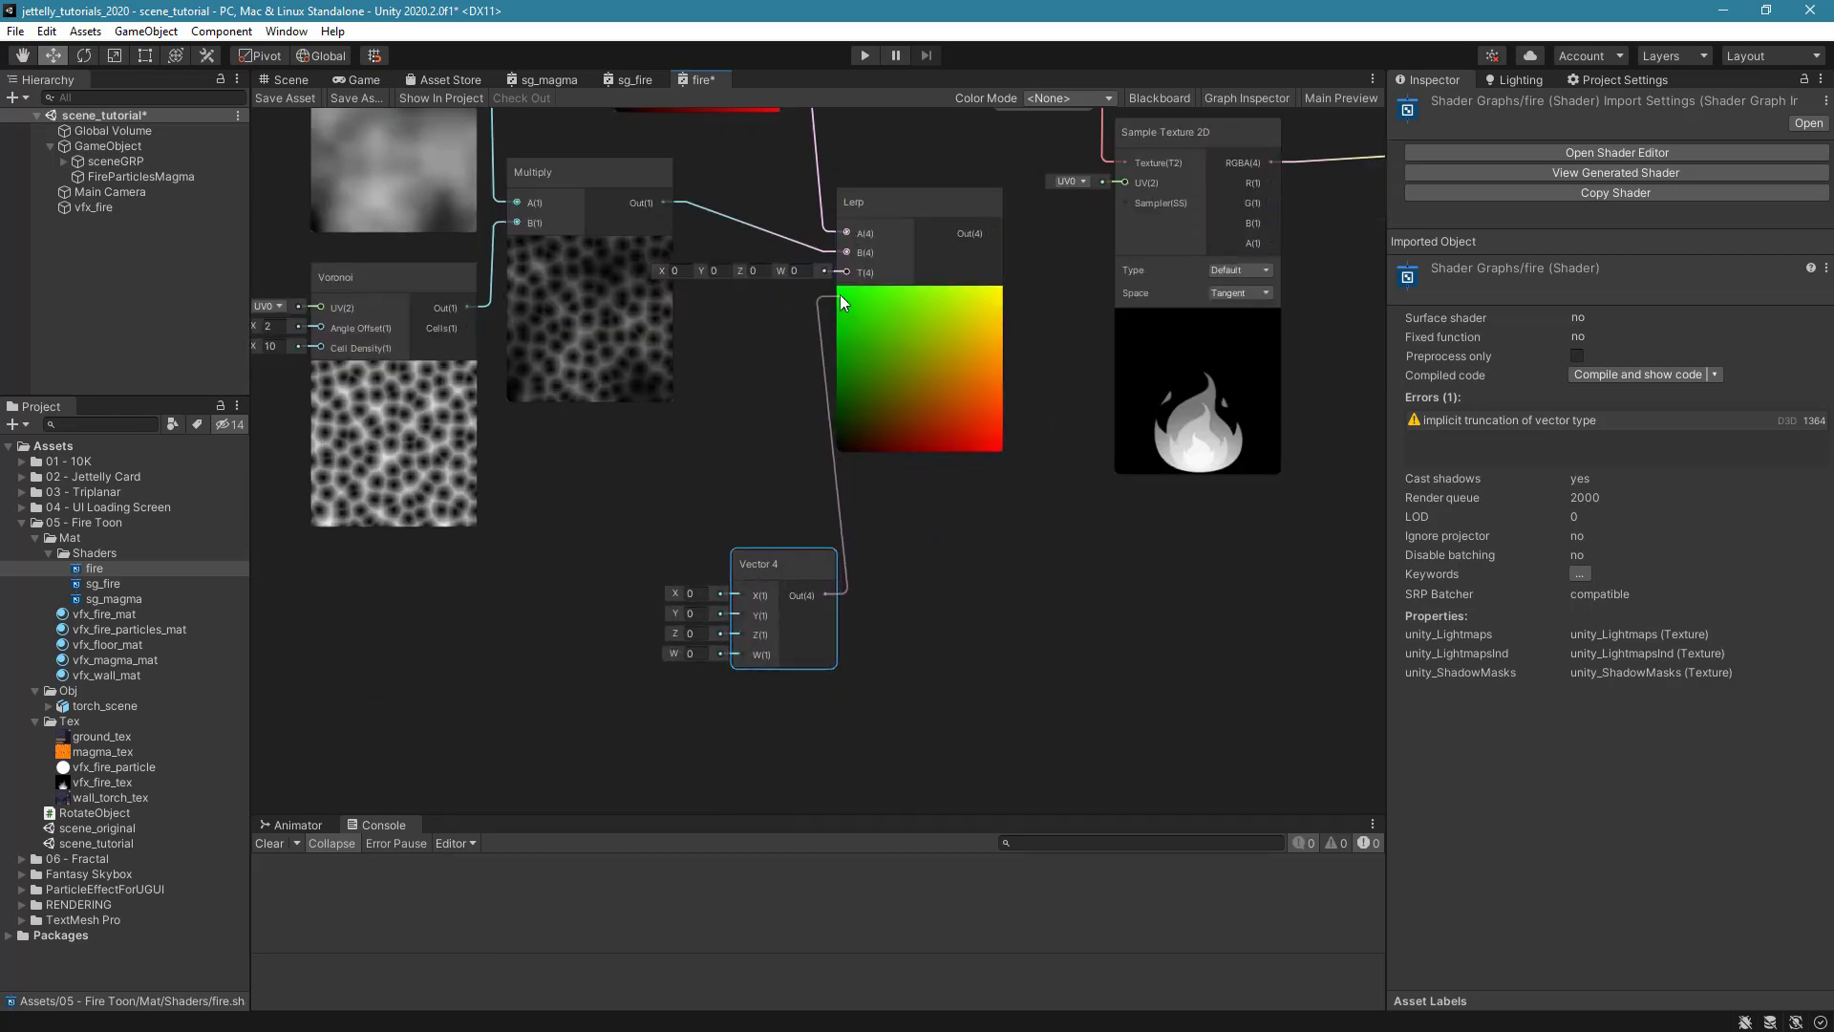
pyautogui.moveTo(840, 294); pyautogui.dragTo(840, 273)
pyautogui.moveTo(777, 560); pyautogui.dragTo(761, 526)
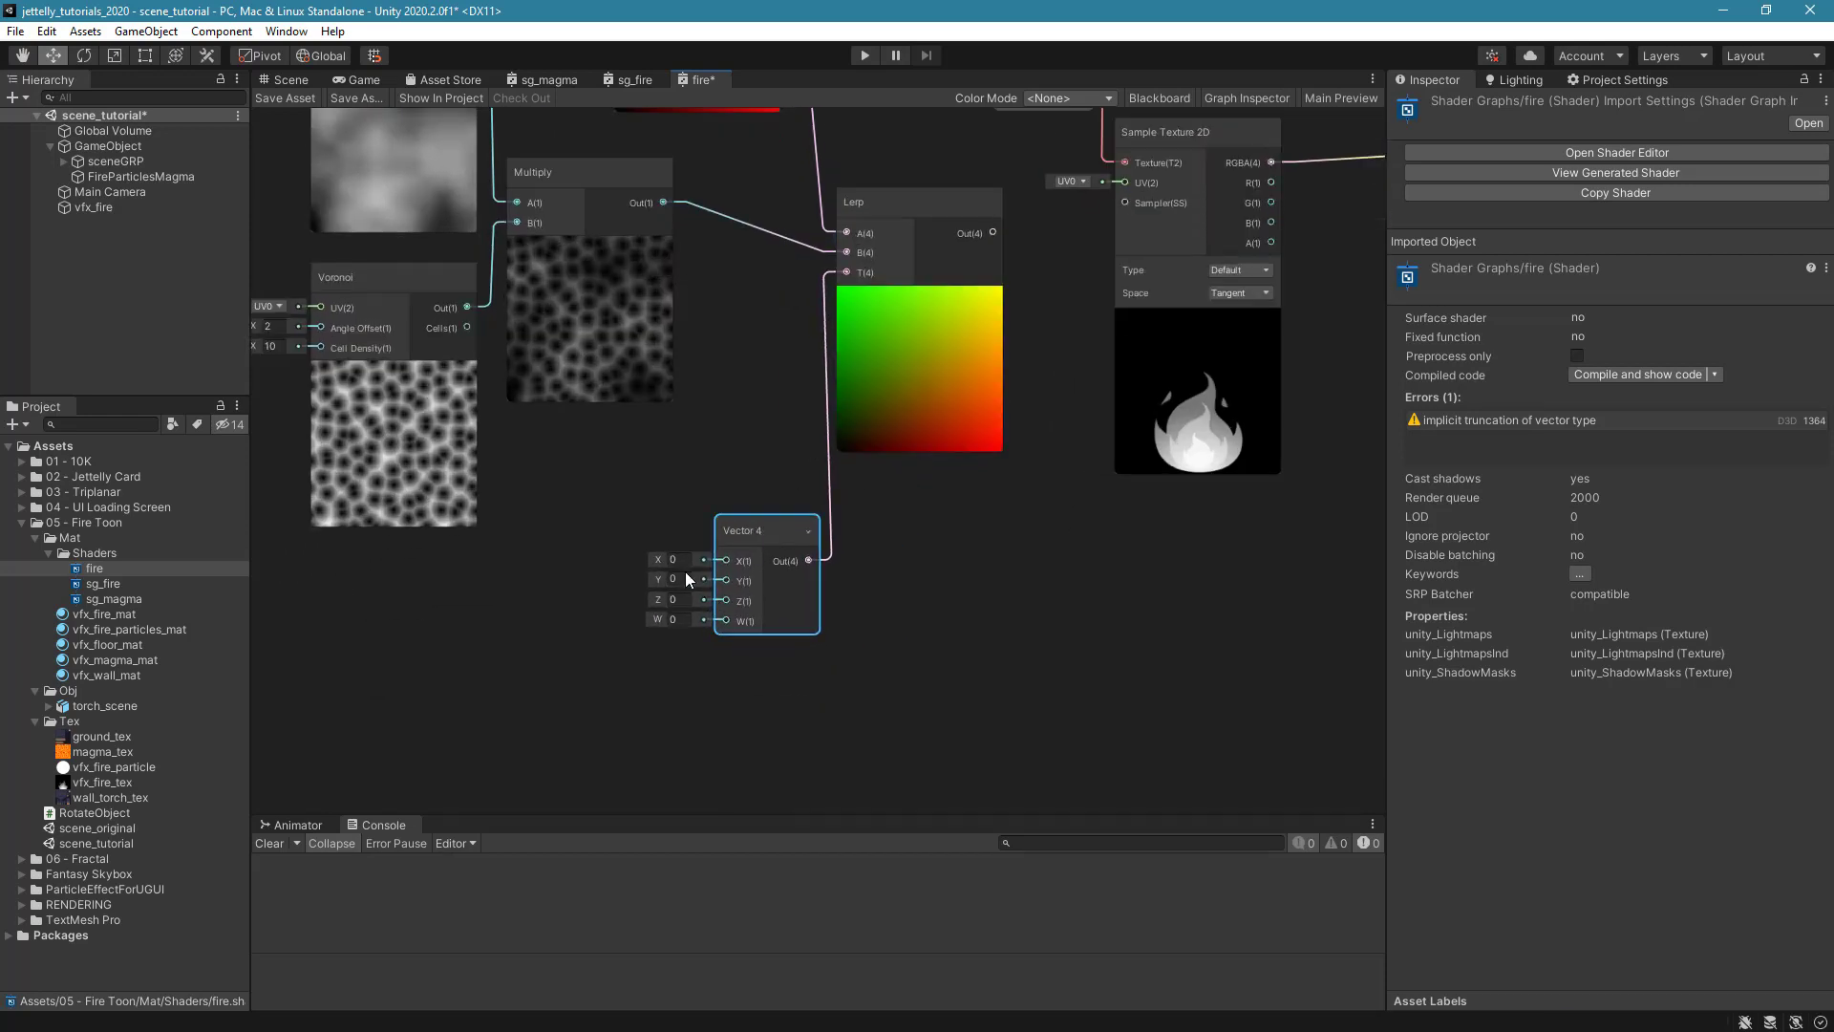
pyautogui.click(686, 573)
pyautogui.write('0.5')
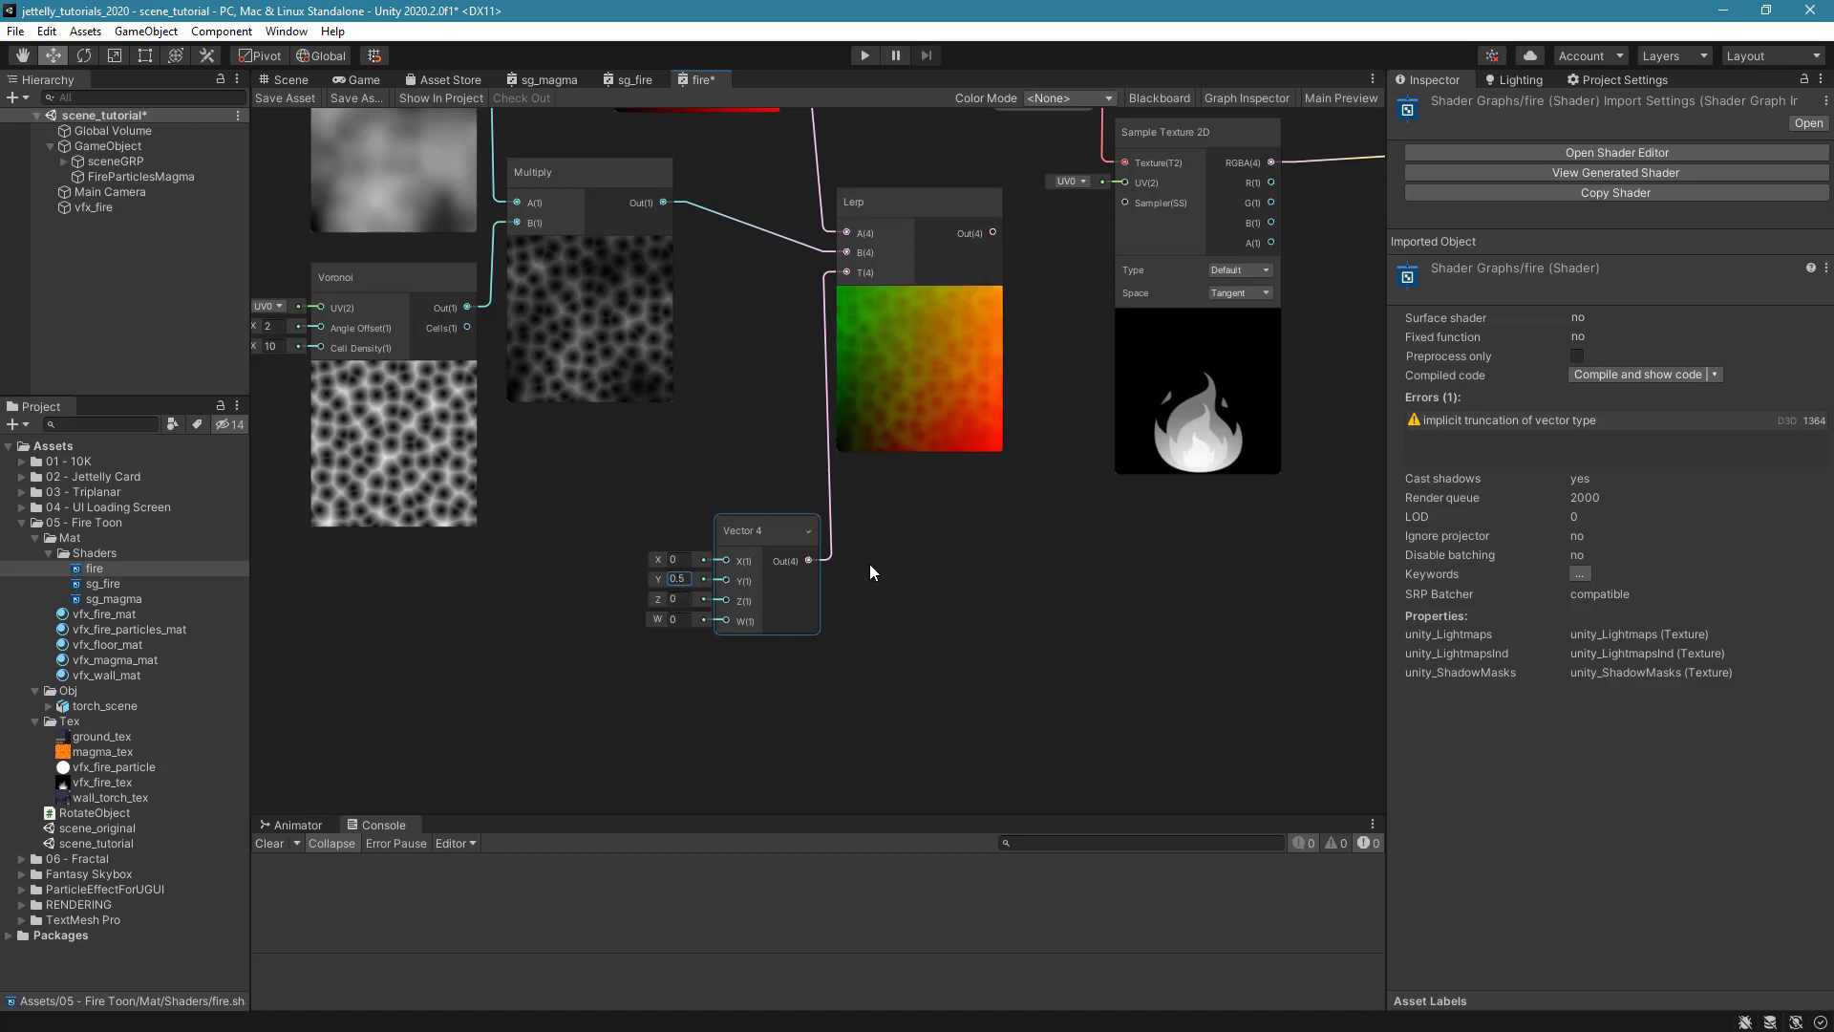
# Connect the Lerp output to the UV input of Sample Texture 2D.
pyautogui.scroll(-1, 950, 519)
pyautogui.moveTo(950, 518); pyautogui.dragTo(982, 703, button='middle')
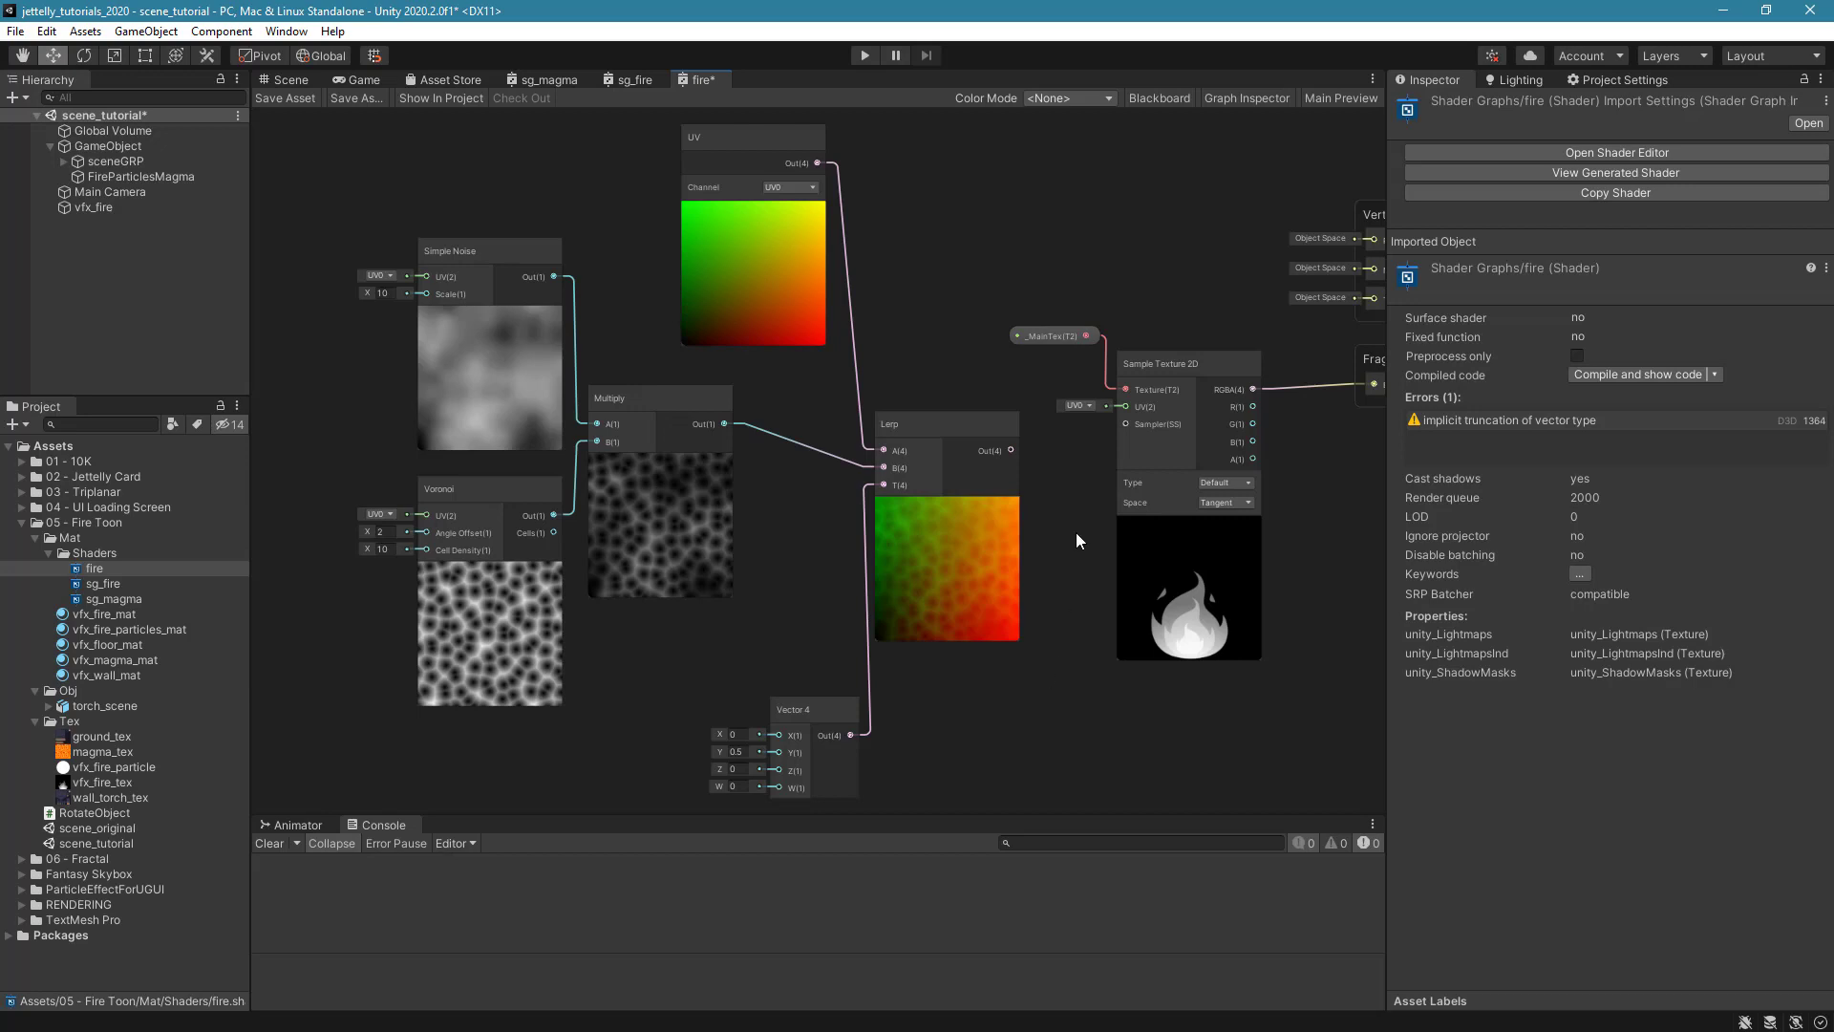
pyautogui.moveTo(1010, 450); pyautogui.dragTo(1126, 405)
pyautogui.scroll(-2, 1040, 686)
pyautogui.moveTo(1039, 686); pyautogui.dragTo(942, 613, button='middle')
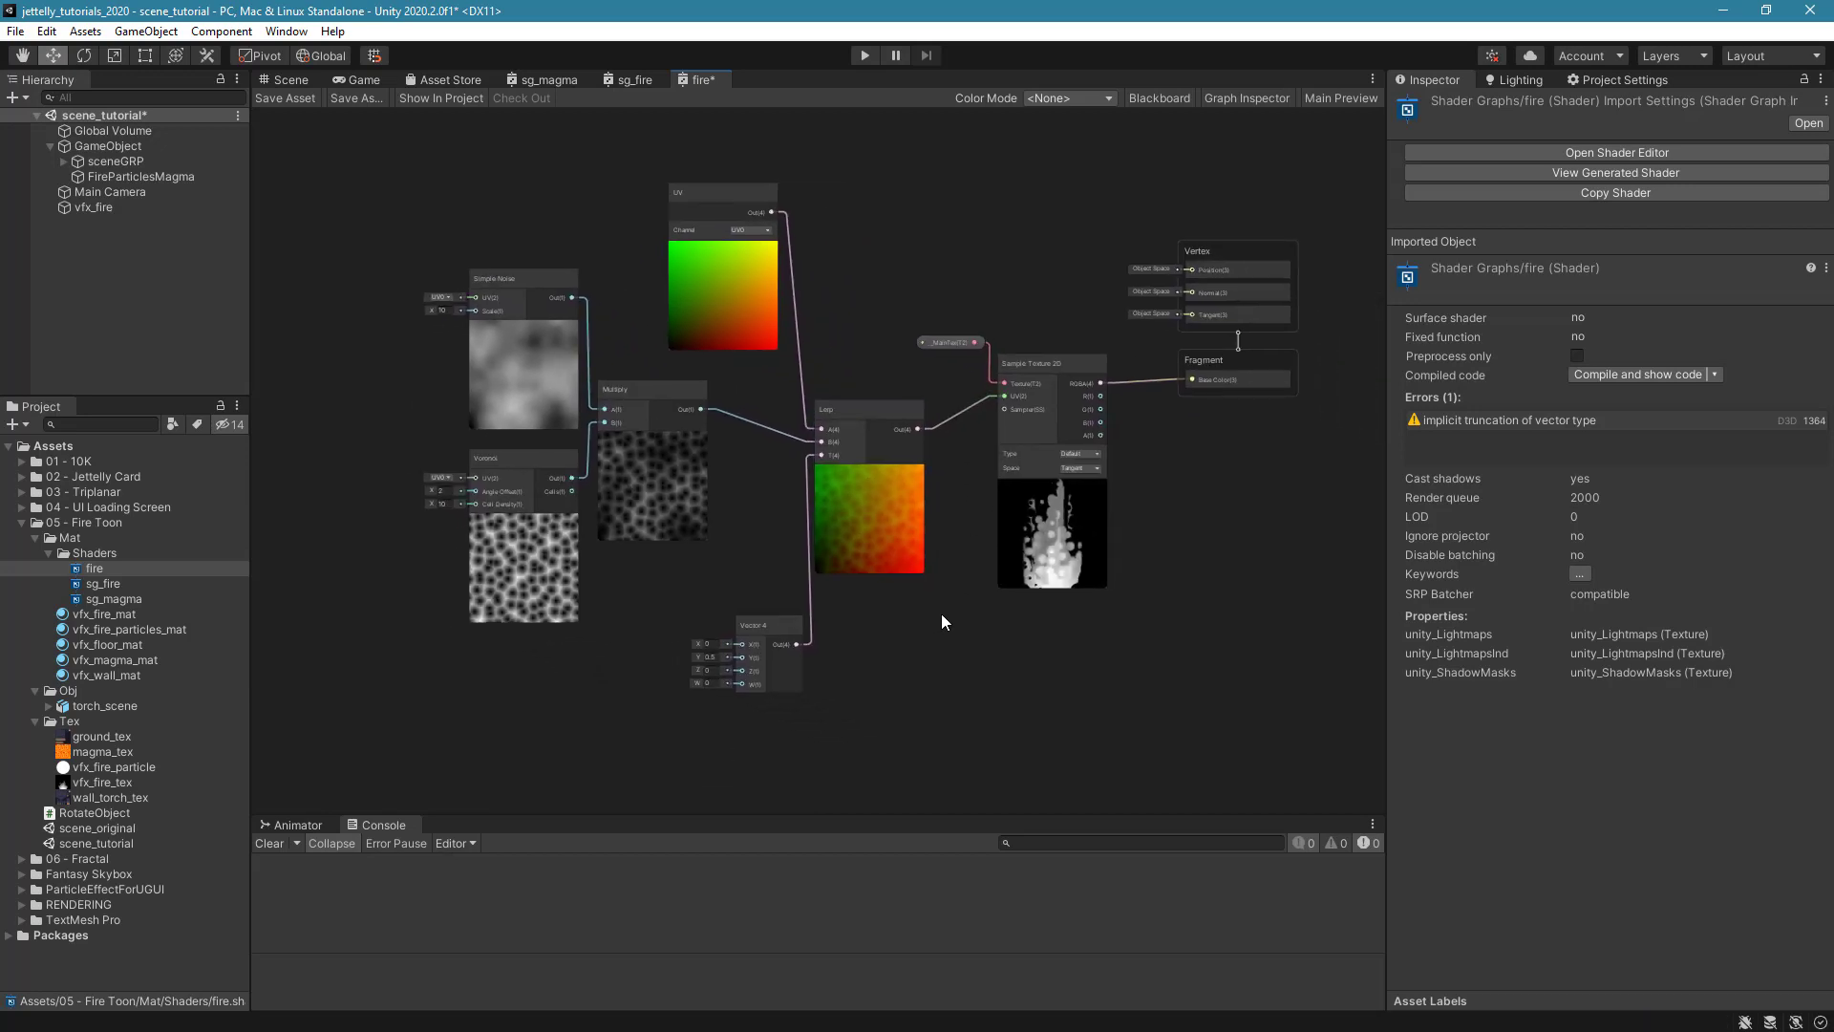
# Save the fire shader graph, and back in the scene assign vfx_fire_tex as the _MainTex texture of vfx_fire_mat.
pyautogui.click(290, 99)
pyautogui.click(290, 83)
pyautogui.click(103, 614)
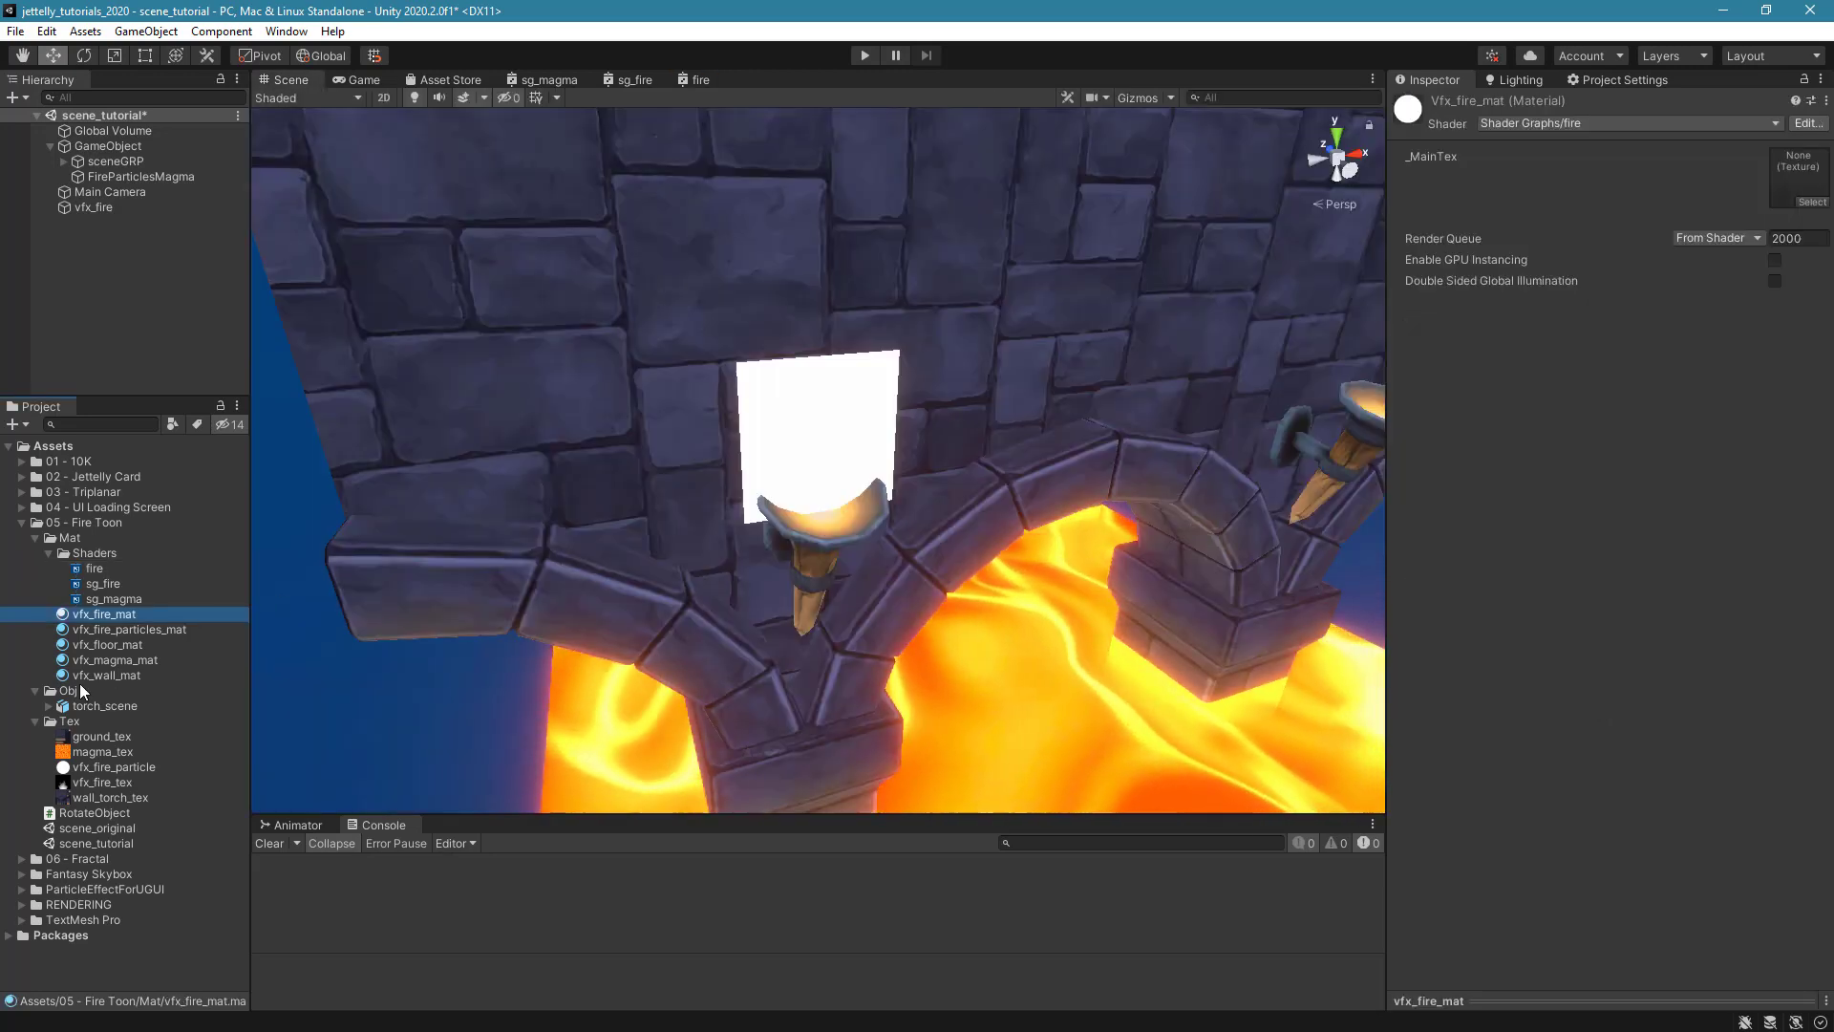
pyautogui.moveTo(103, 614); pyautogui.dragTo(944, 421)
pyautogui.scroll(6, 1041, 506)
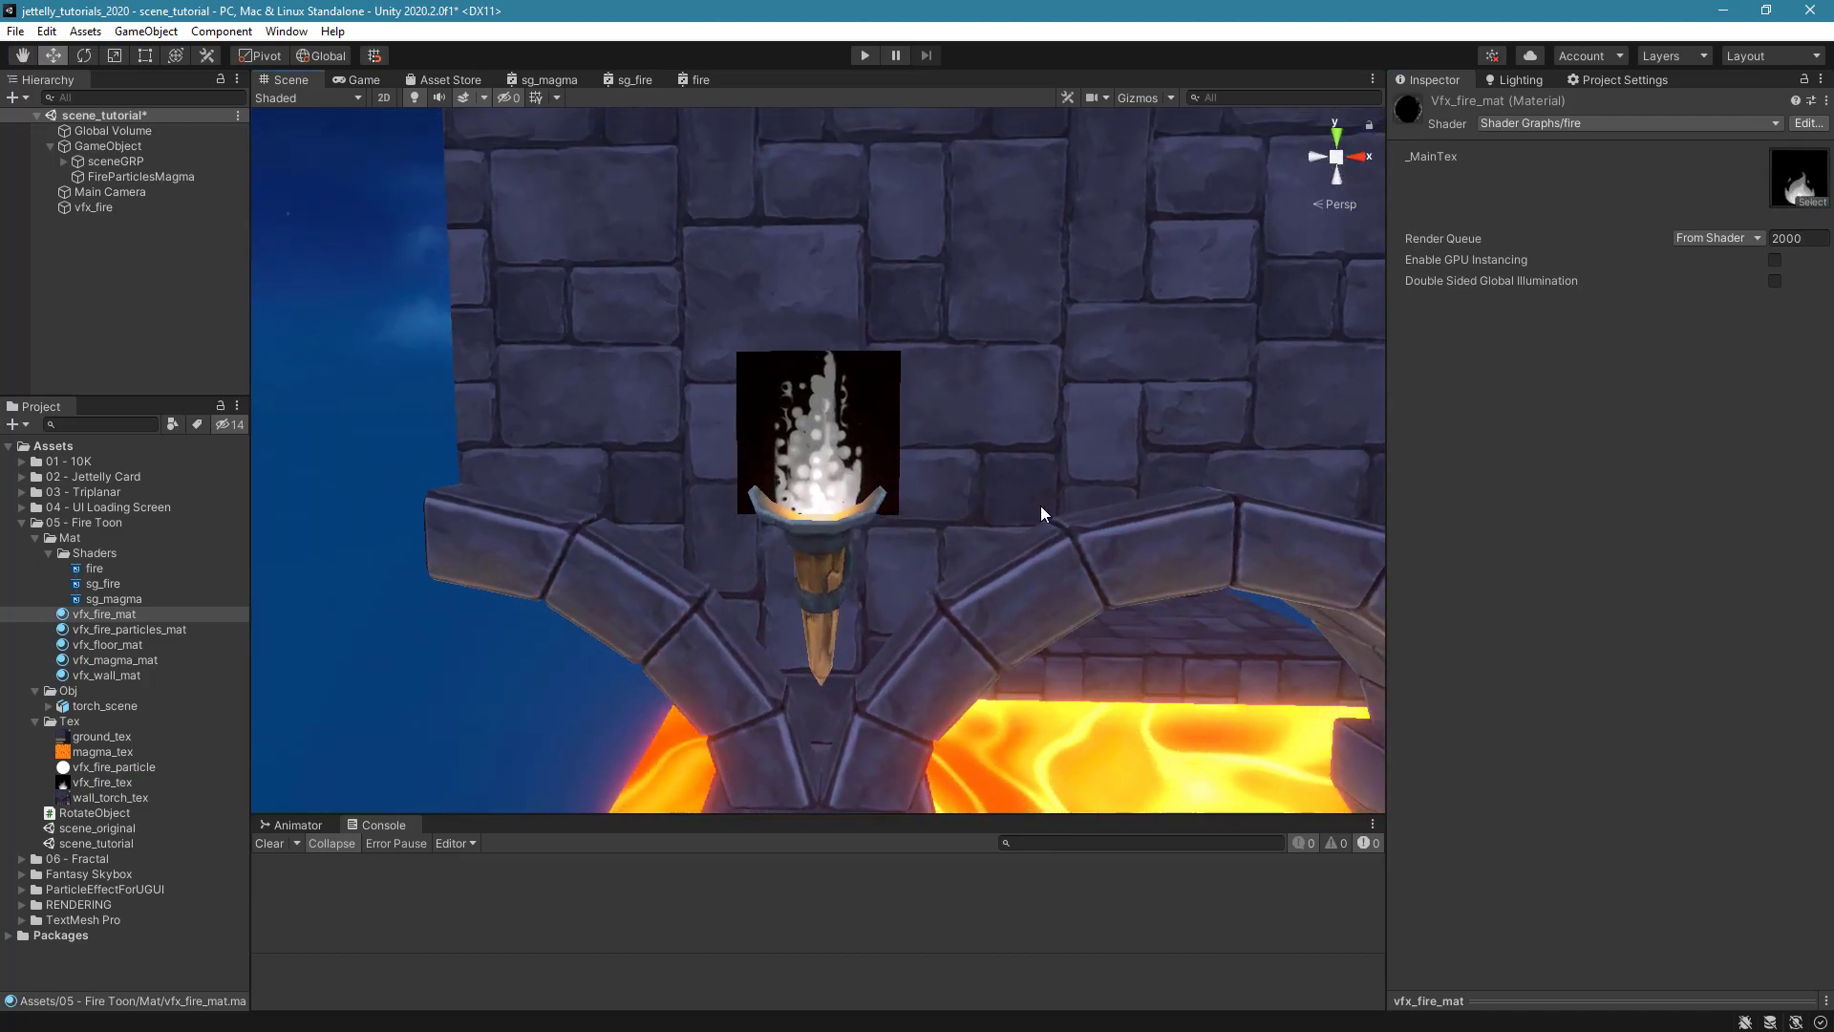
# In the fire shader graph, add a Float property named _FireDetail to the Blackboard.
pyautogui.keyDown('alt'); pyautogui.moveTo(1041, 508); pyautogui.dragTo(1078, 539); pyautogui.keyUp('alt')
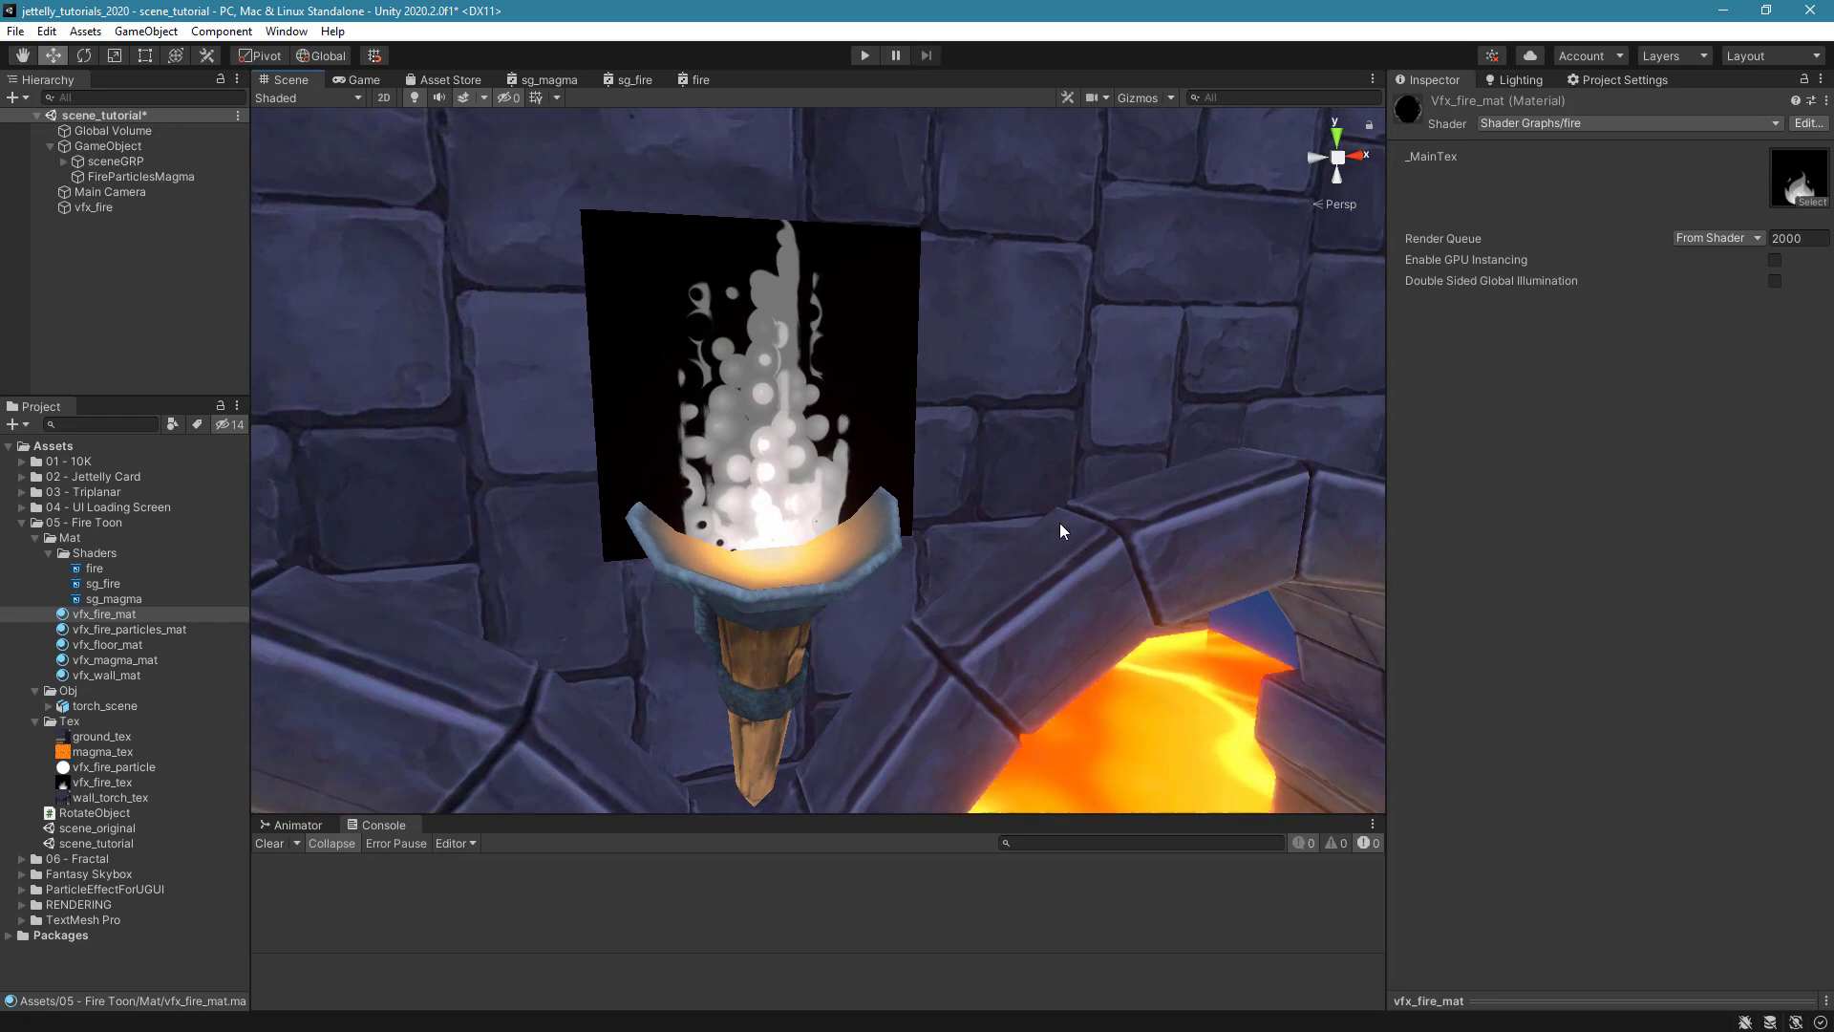
pyautogui.click(697, 79)
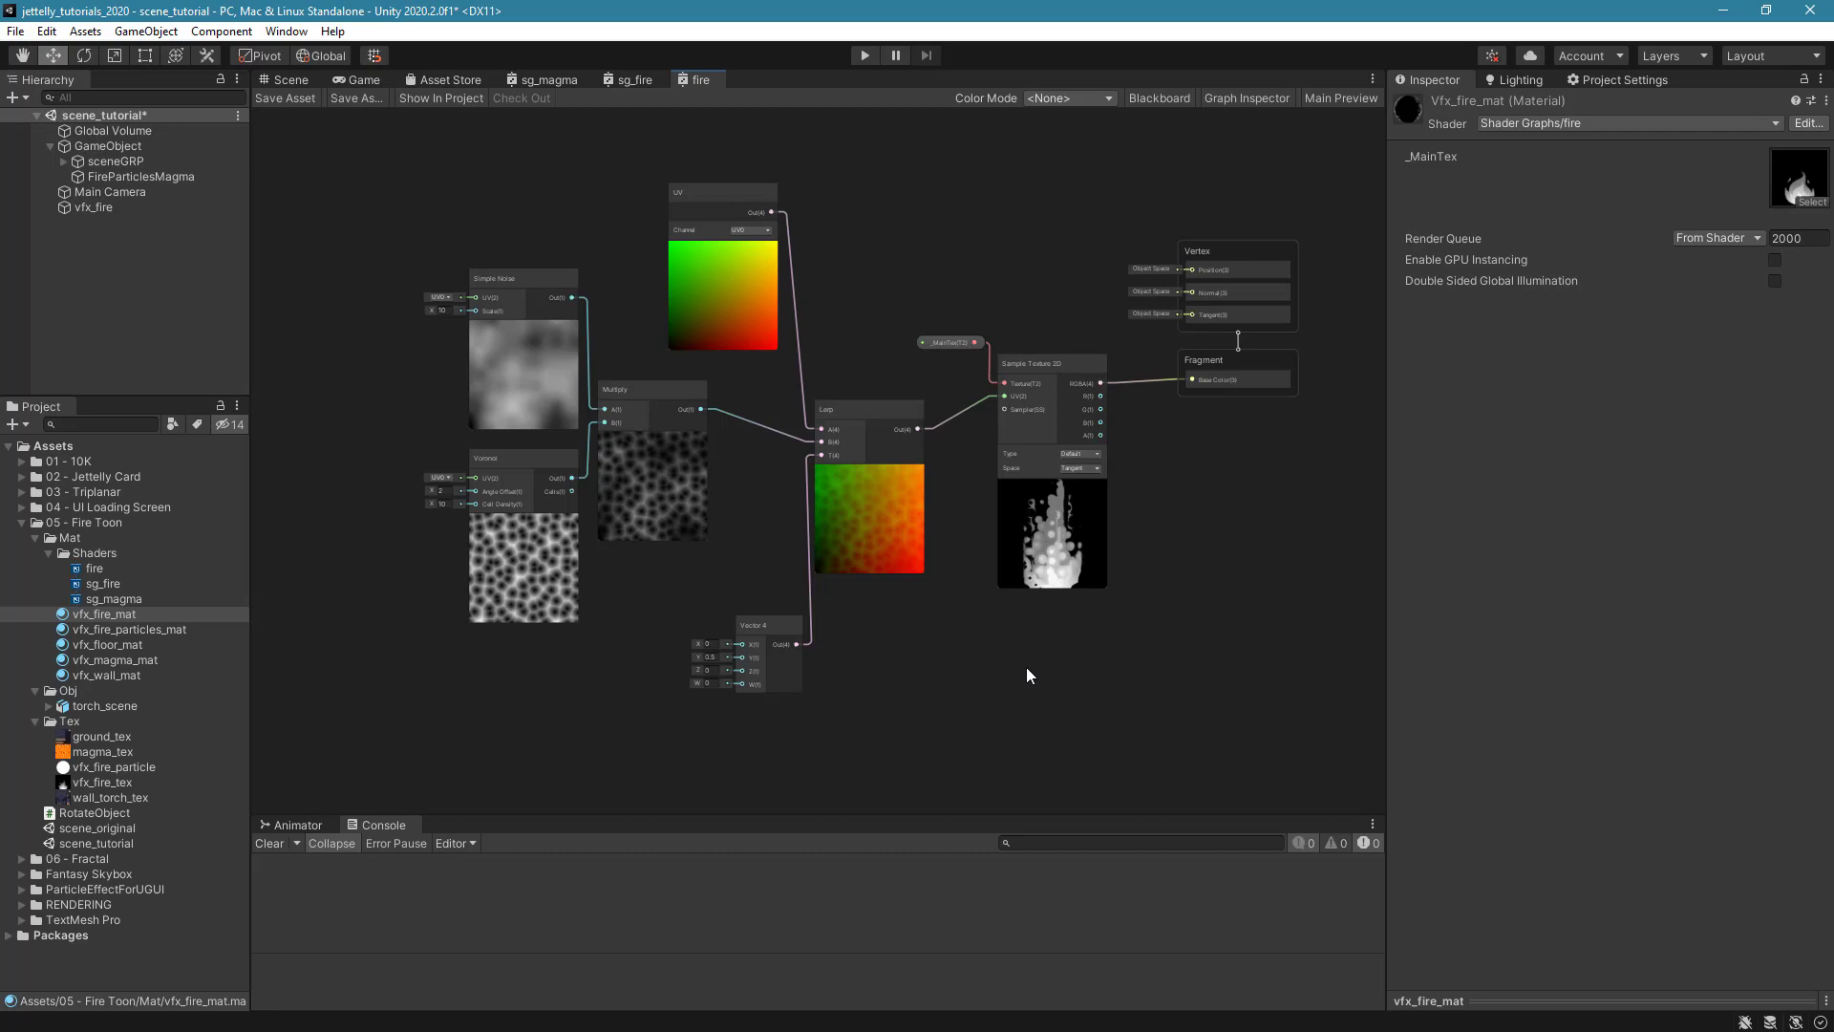
pyautogui.click(1164, 99)
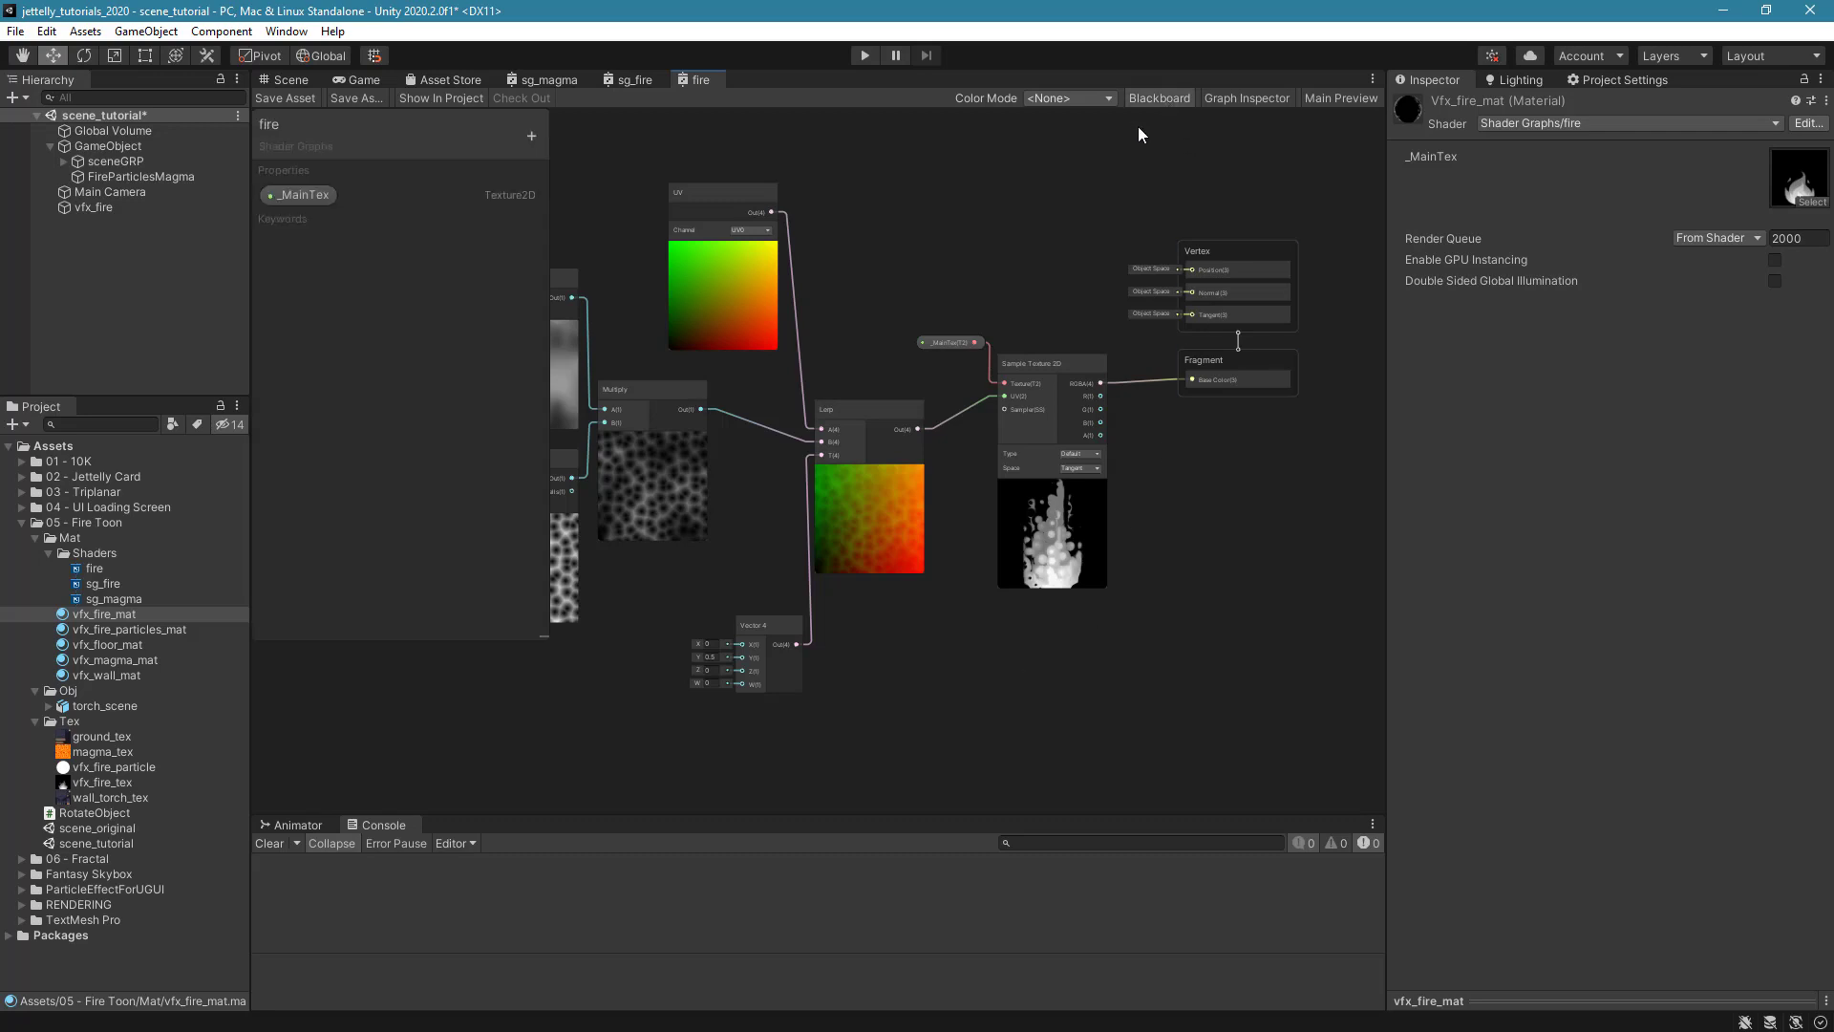
pyautogui.click(530, 137)
pyautogui.click(588, 149)
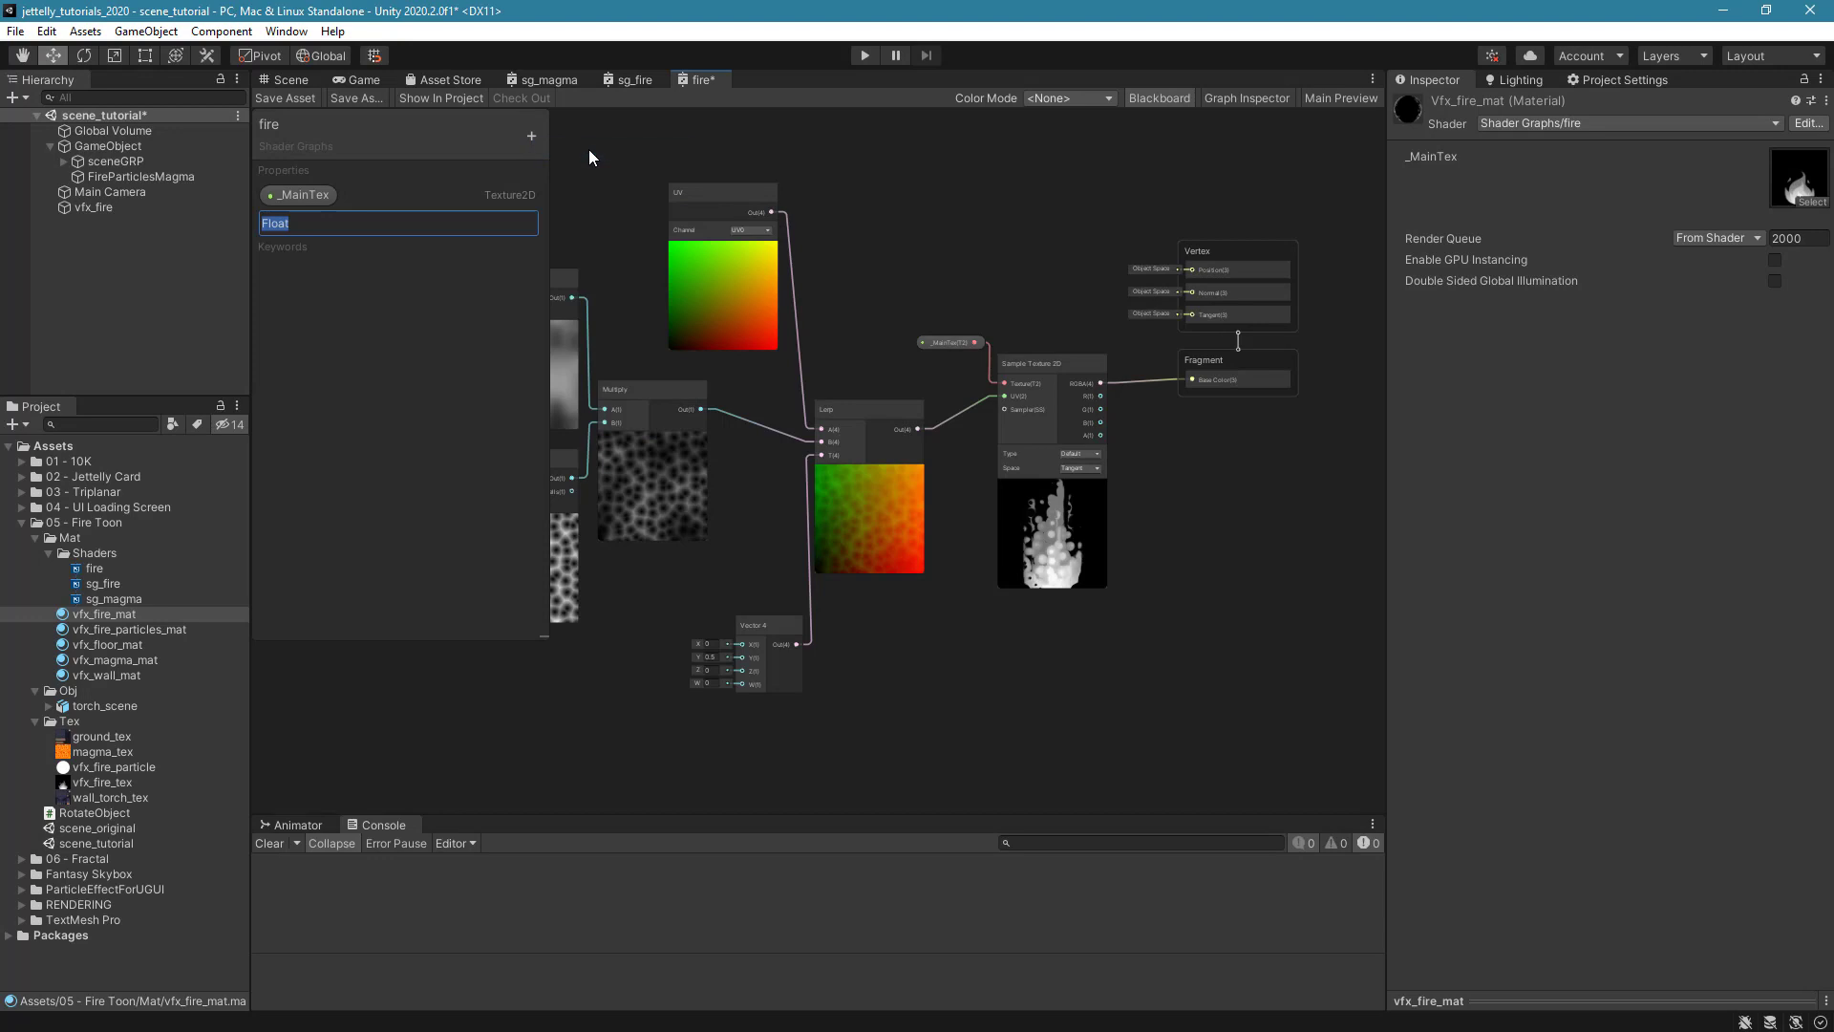
pyautogui.write('_FireDetail')
pyautogui.press('Return')
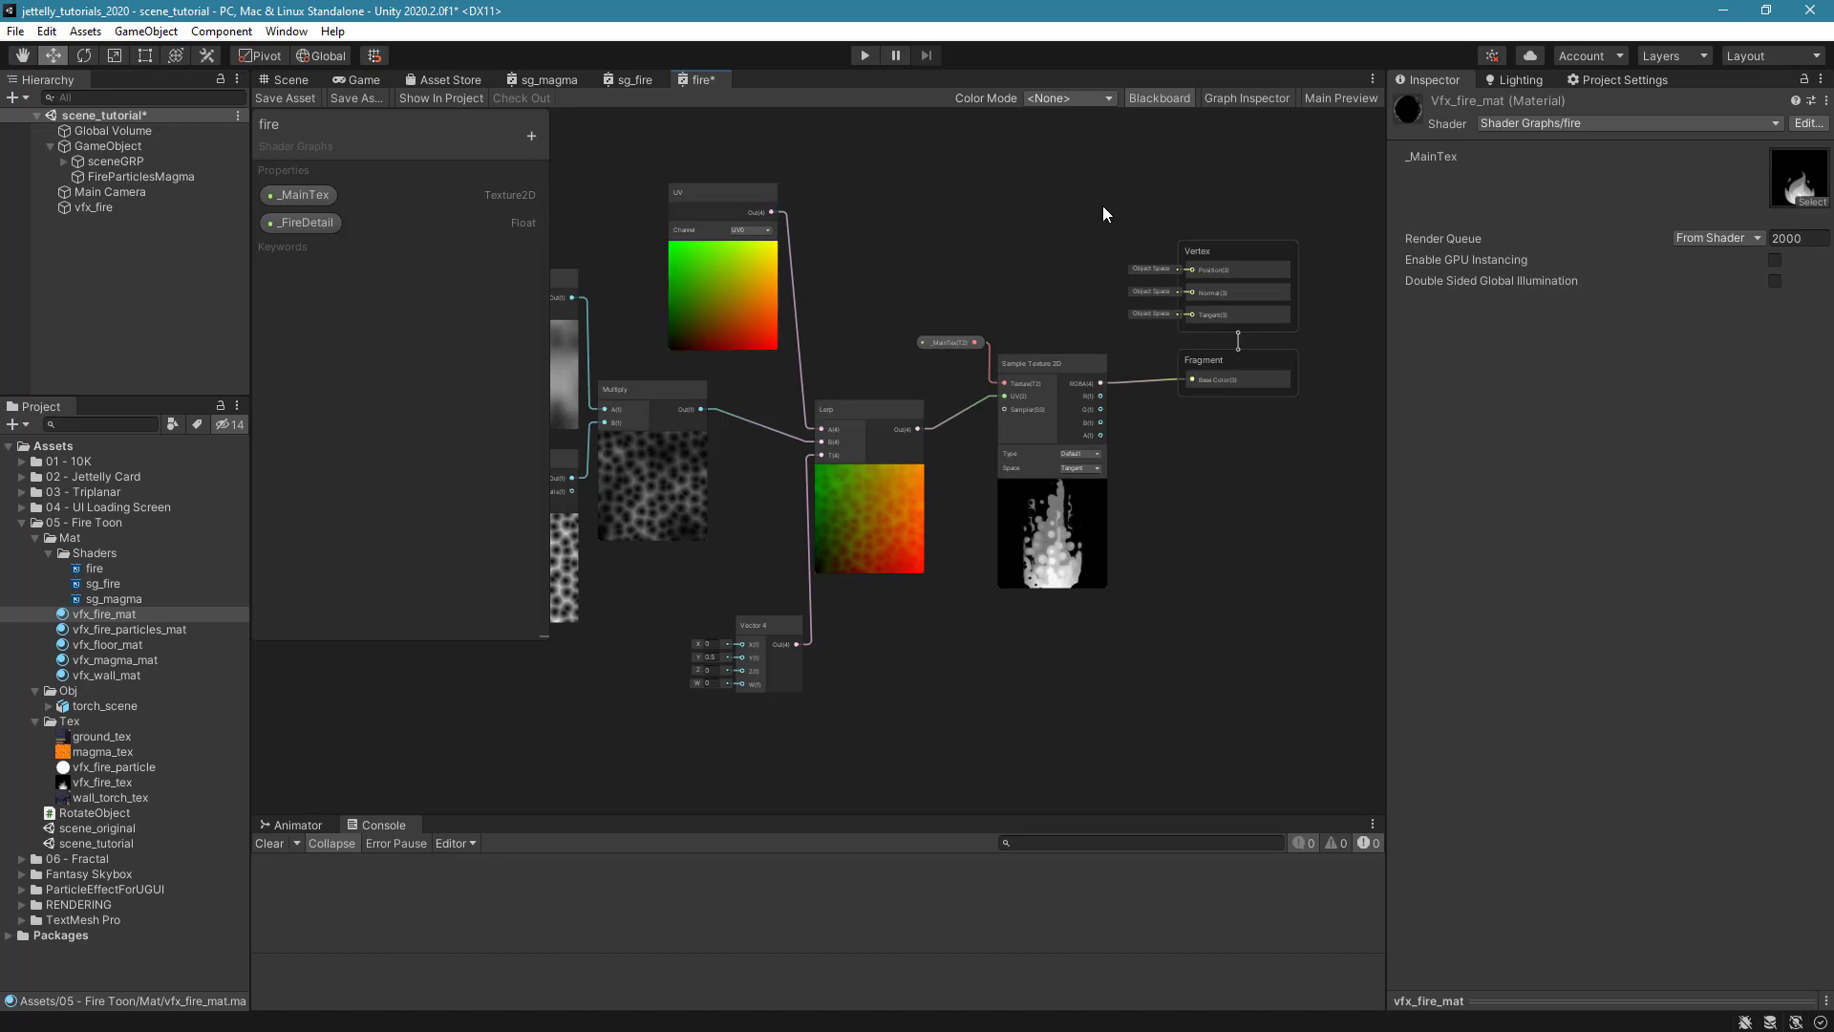
# Make the _FireDetail property a slider with minimum 1, maximum 20 and default 10.
pyautogui.click(1256, 100)
pyautogui.click(301, 221)
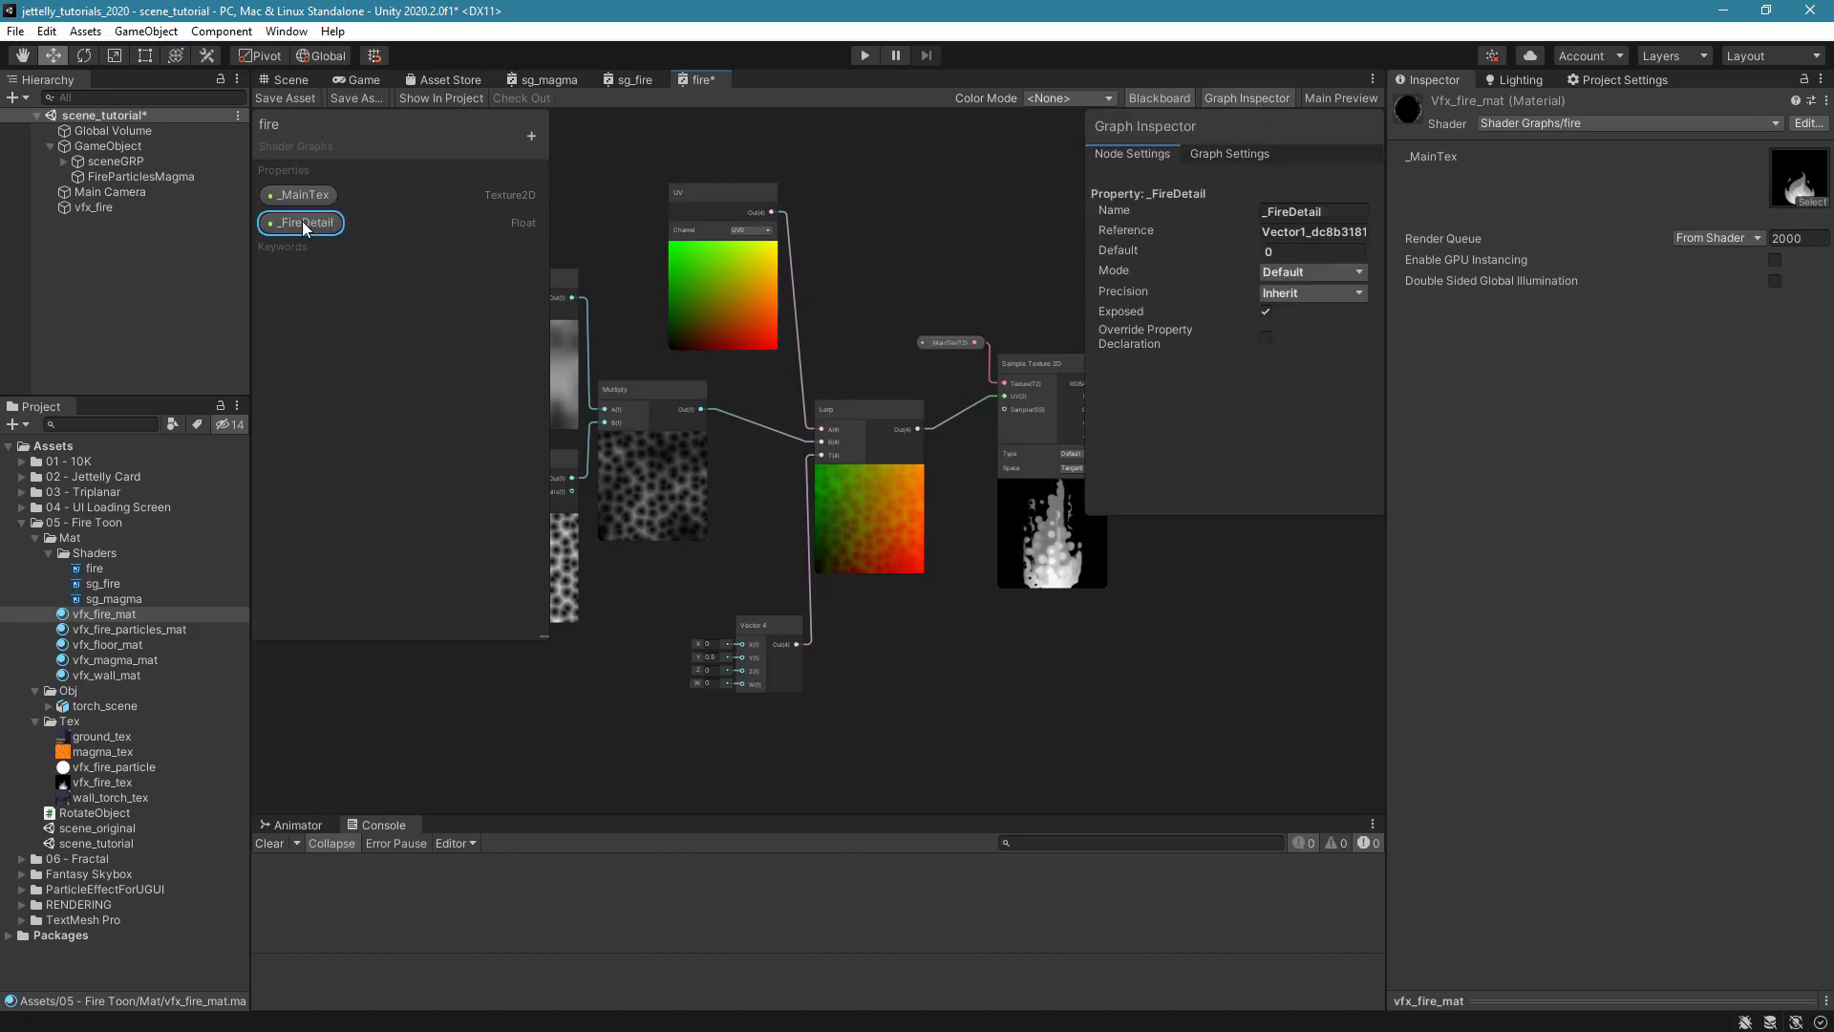
pyautogui.click(1278, 271)
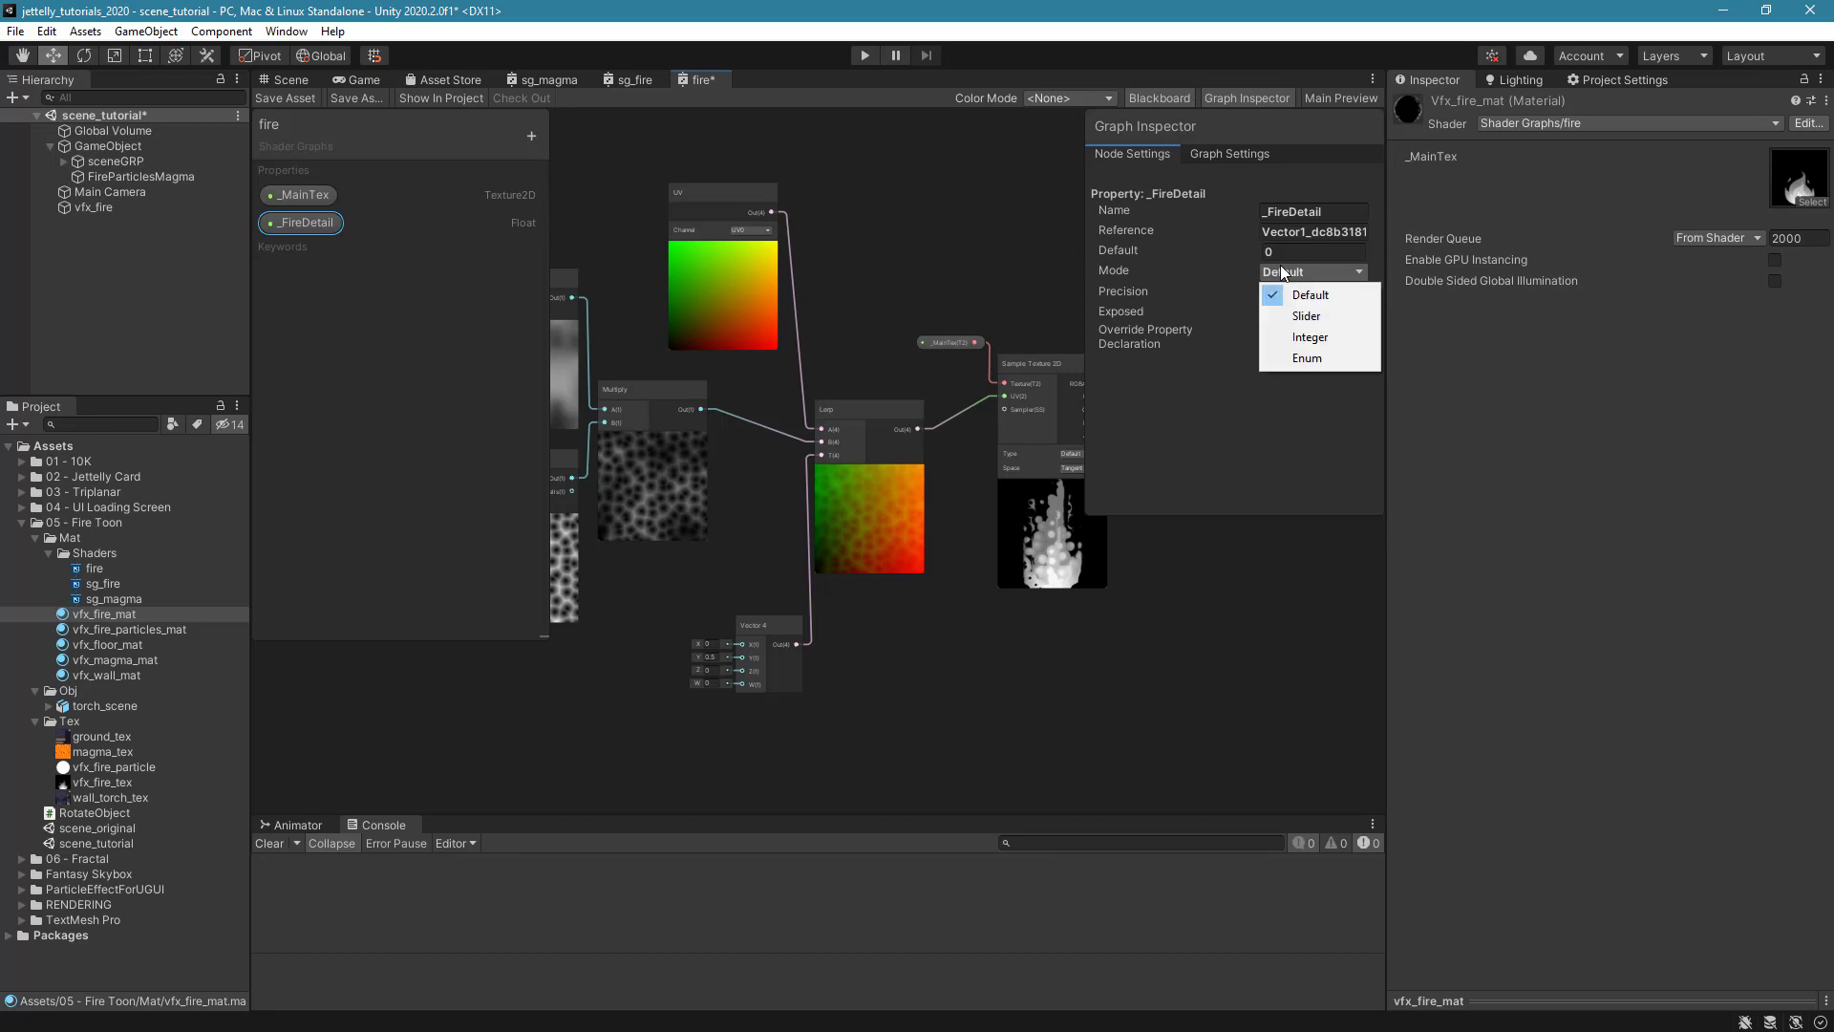
pyautogui.click(1322, 319)
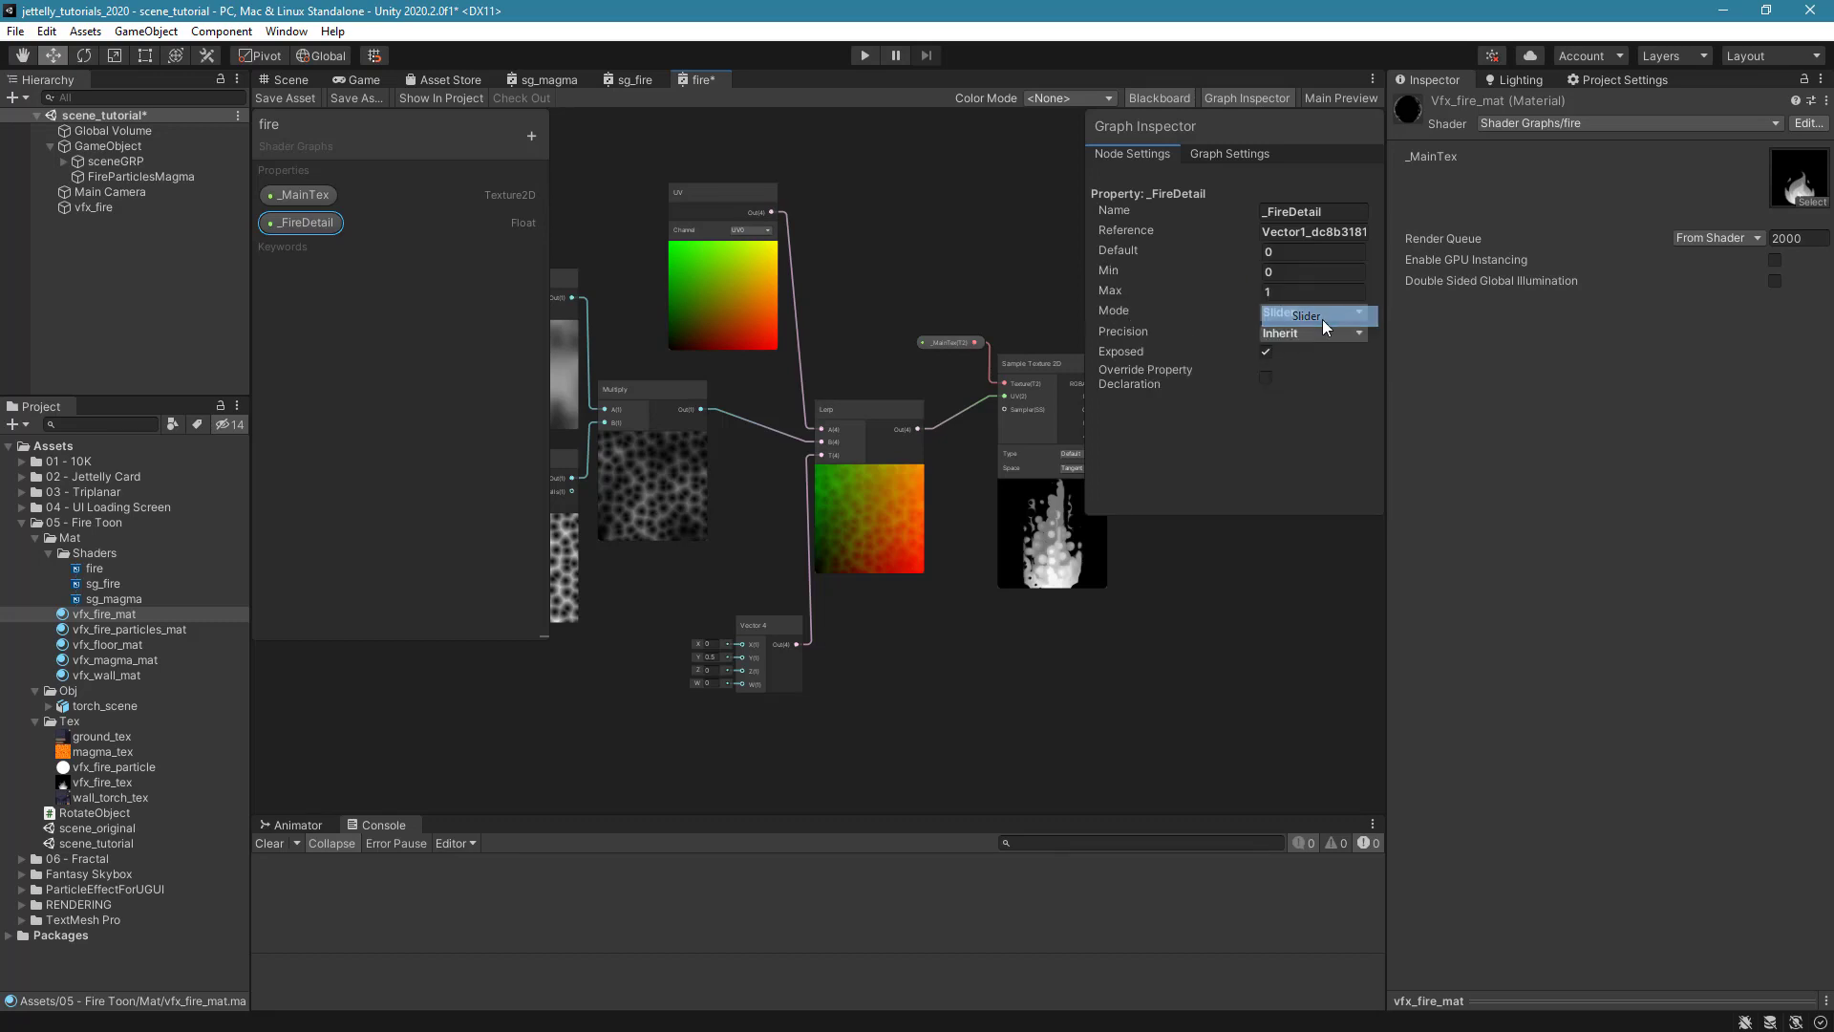
pyautogui.click(1288, 272)
pyautogui.write('1')
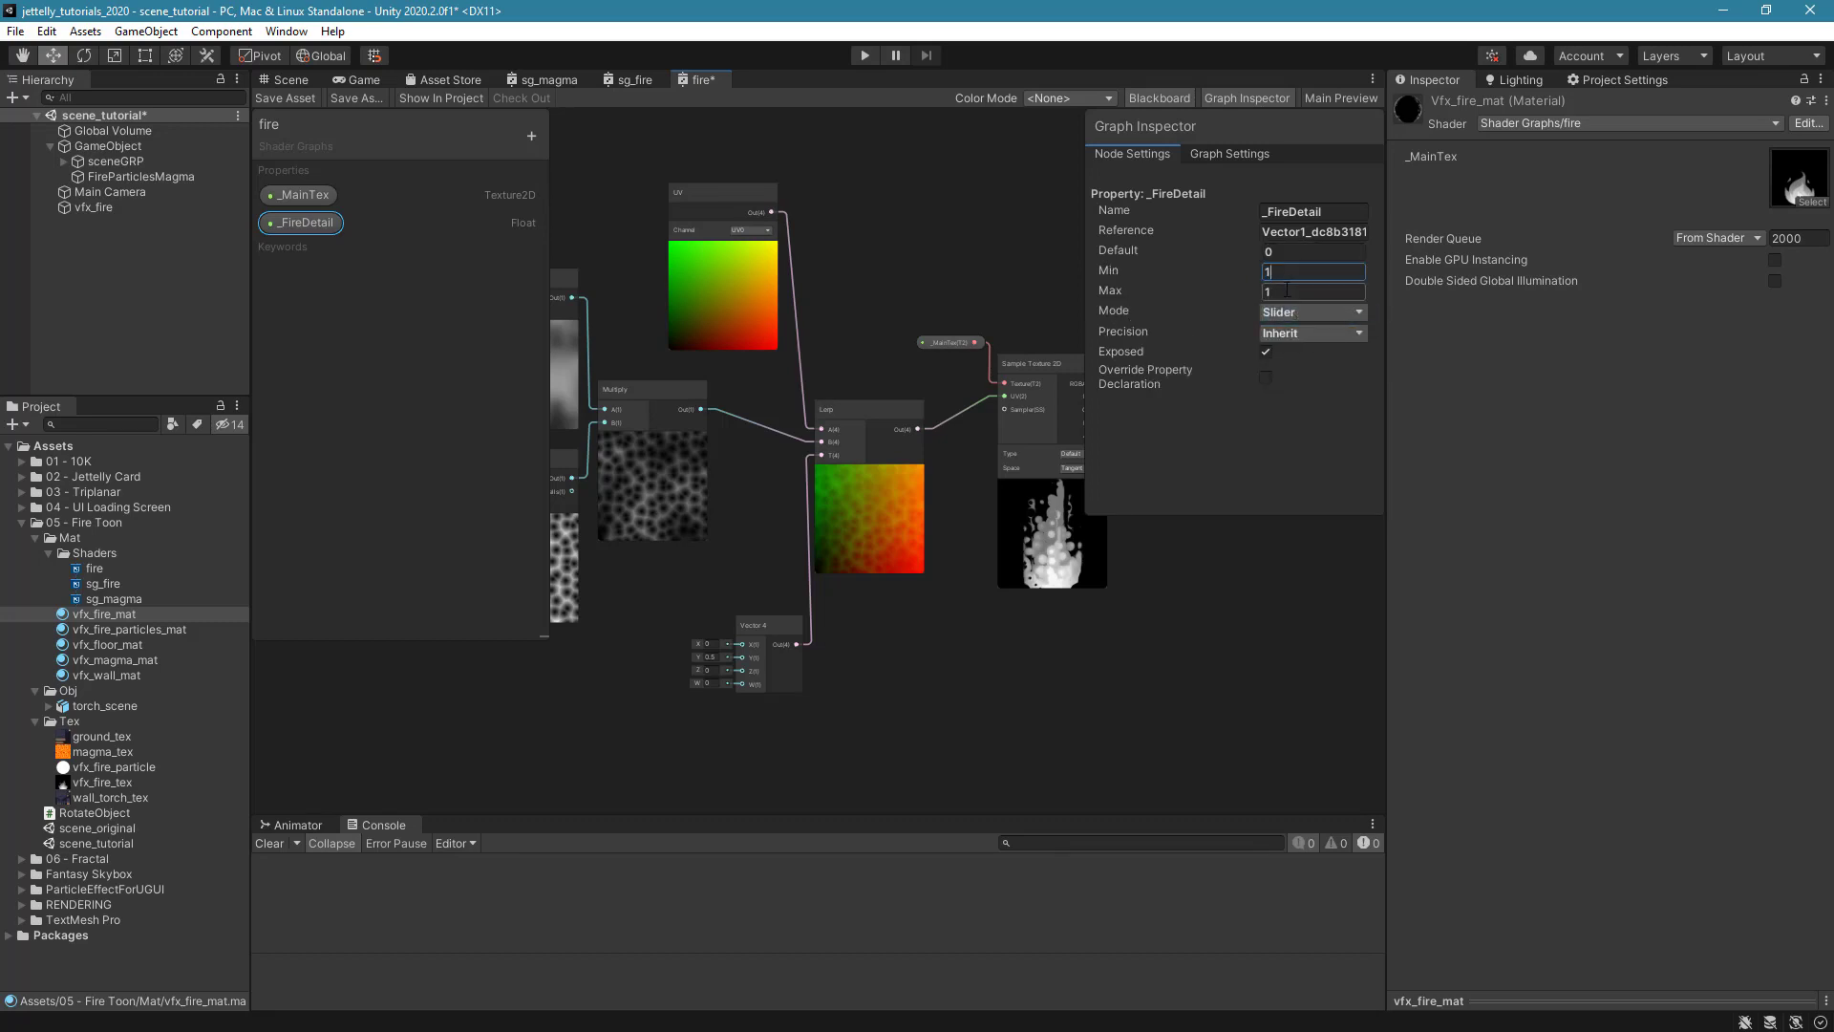
pyautogui.press('Tab')
pyautogui.write('20')
pyautogui.click(1300, 251)
pyautogui.write('10')
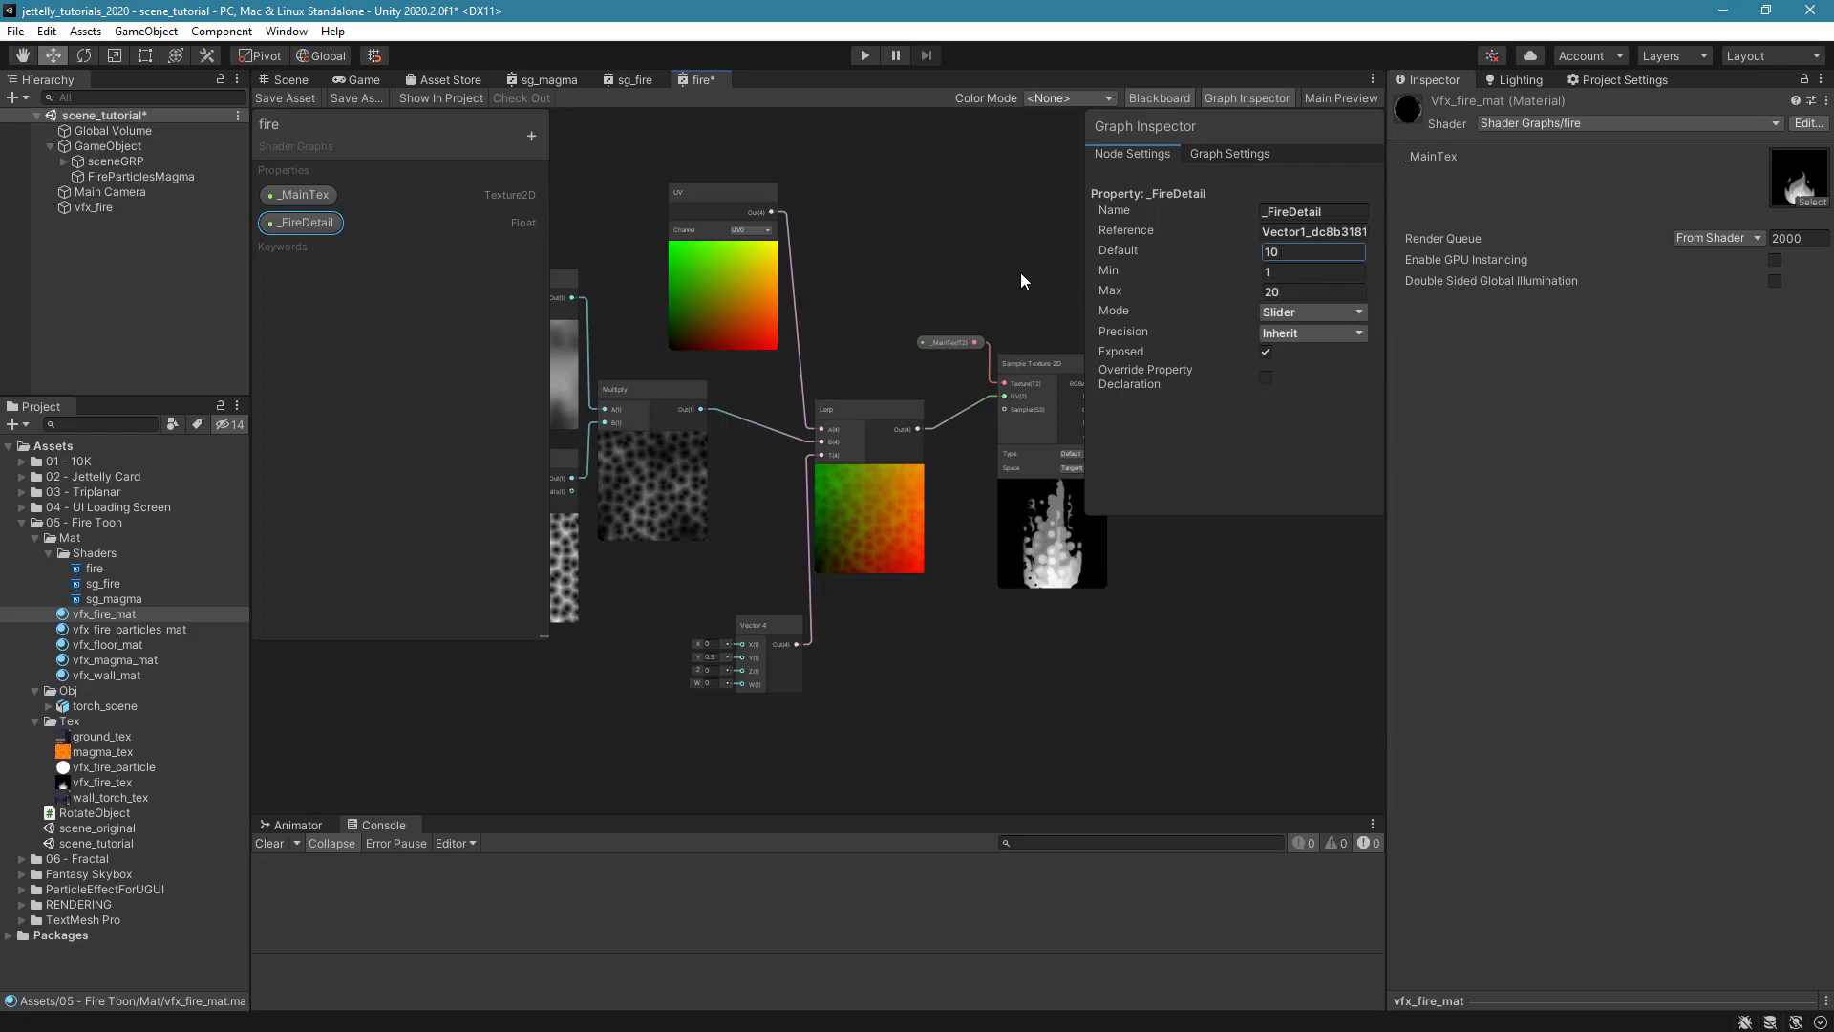
pyautogui.click(1020, 272)
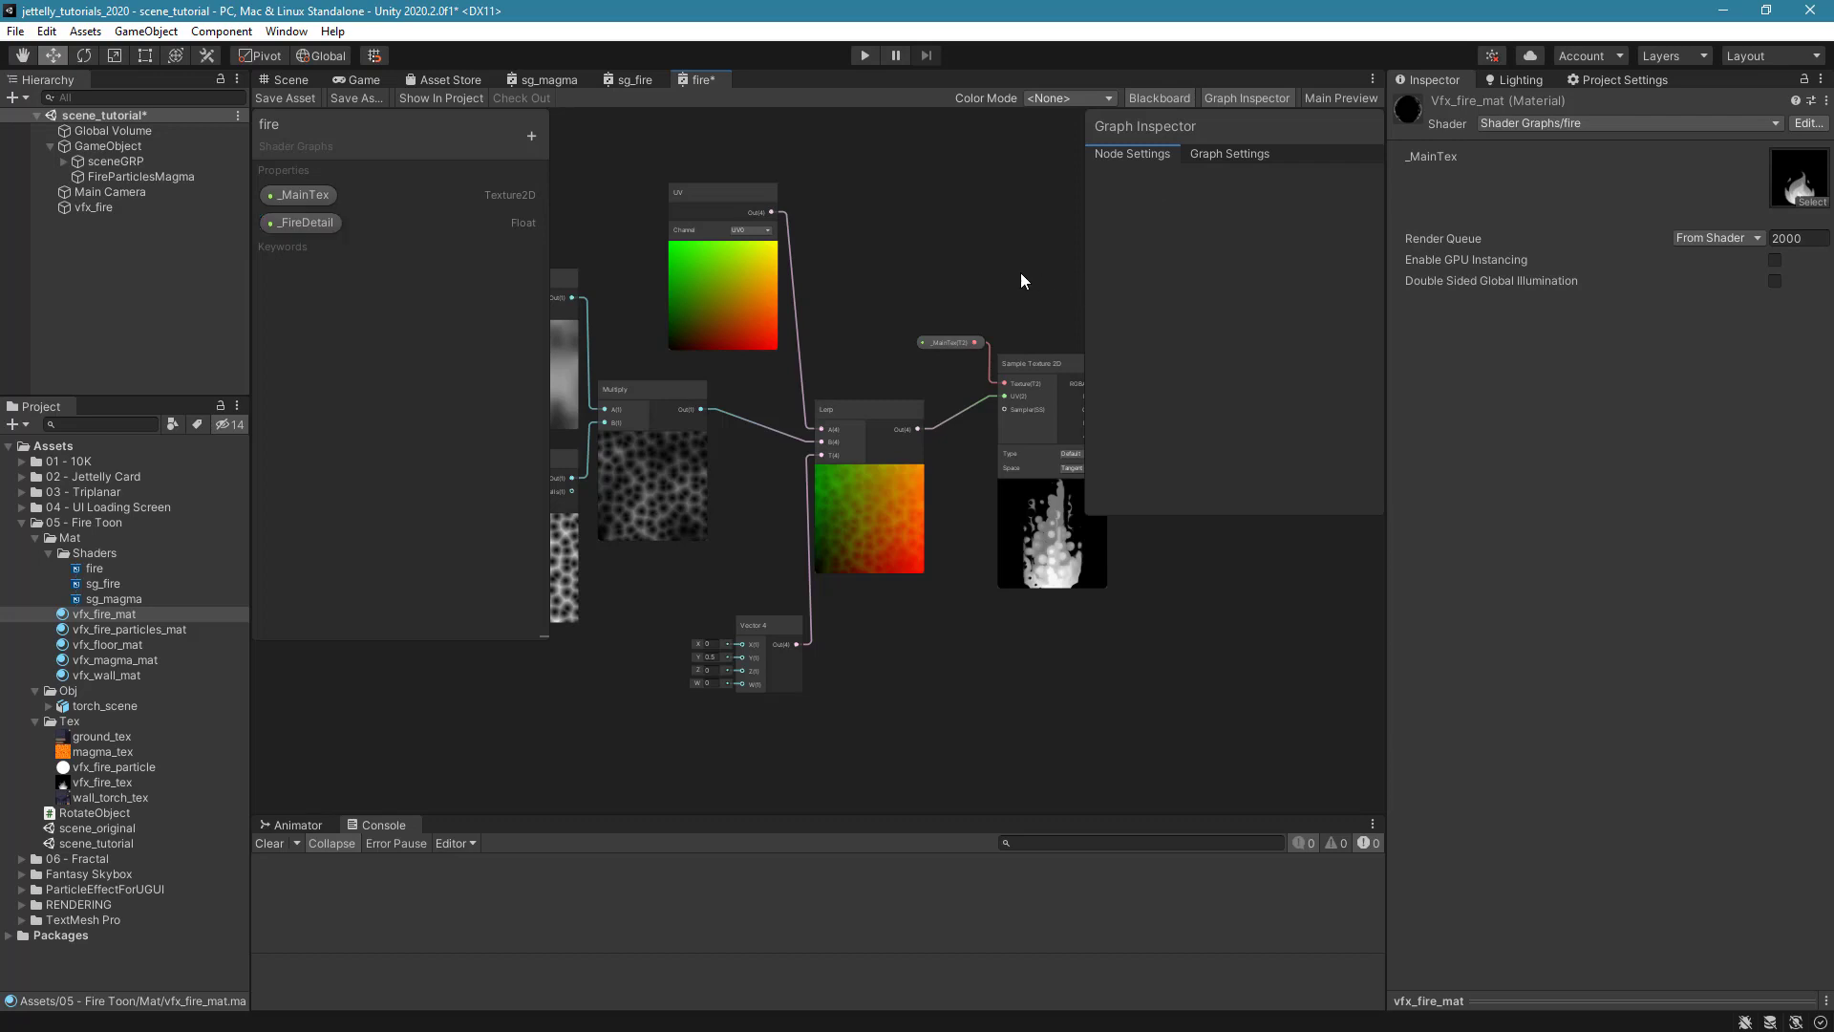
# Add another Float property named _FirePower to the fire graph.
pyautogui.click(531, 138)
pyautogui.click(598, 151)
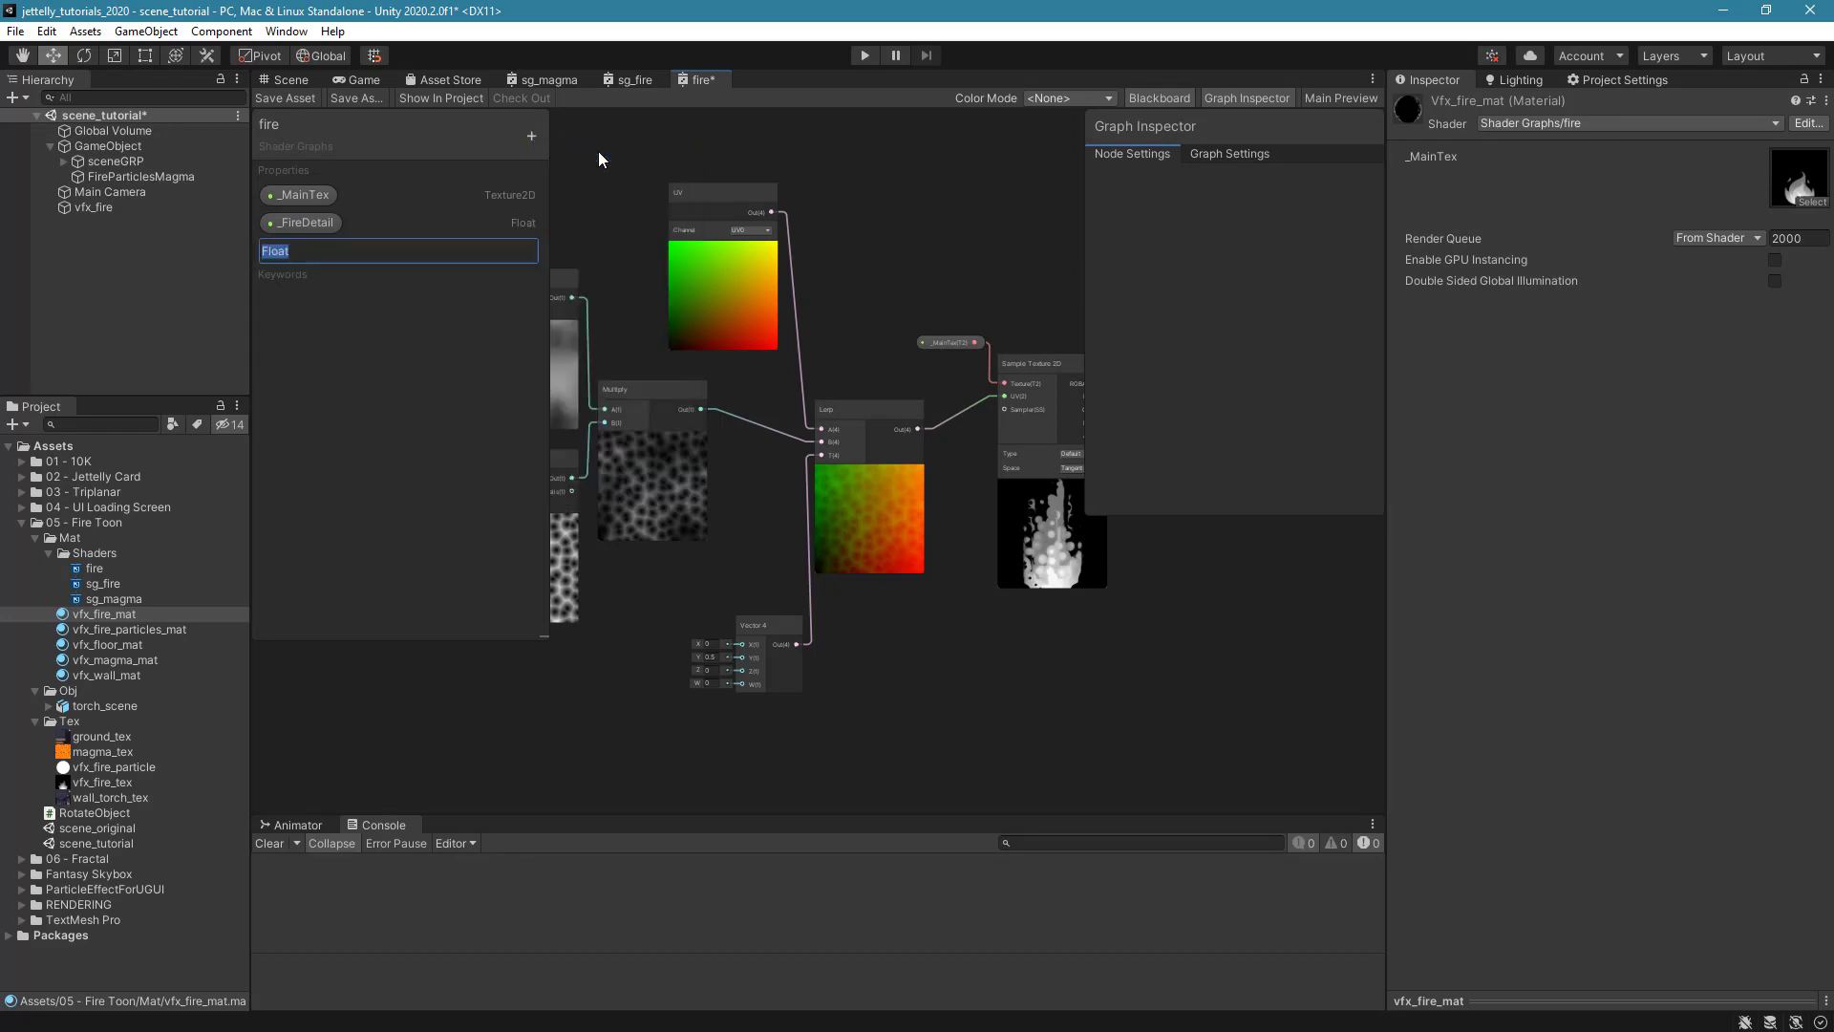
pyautogui.write('_FirePower')
pyautogui.press('Return')
# Make the _FirePower property a slider with a default of 0.5.
pyautogui.click(311, 254)
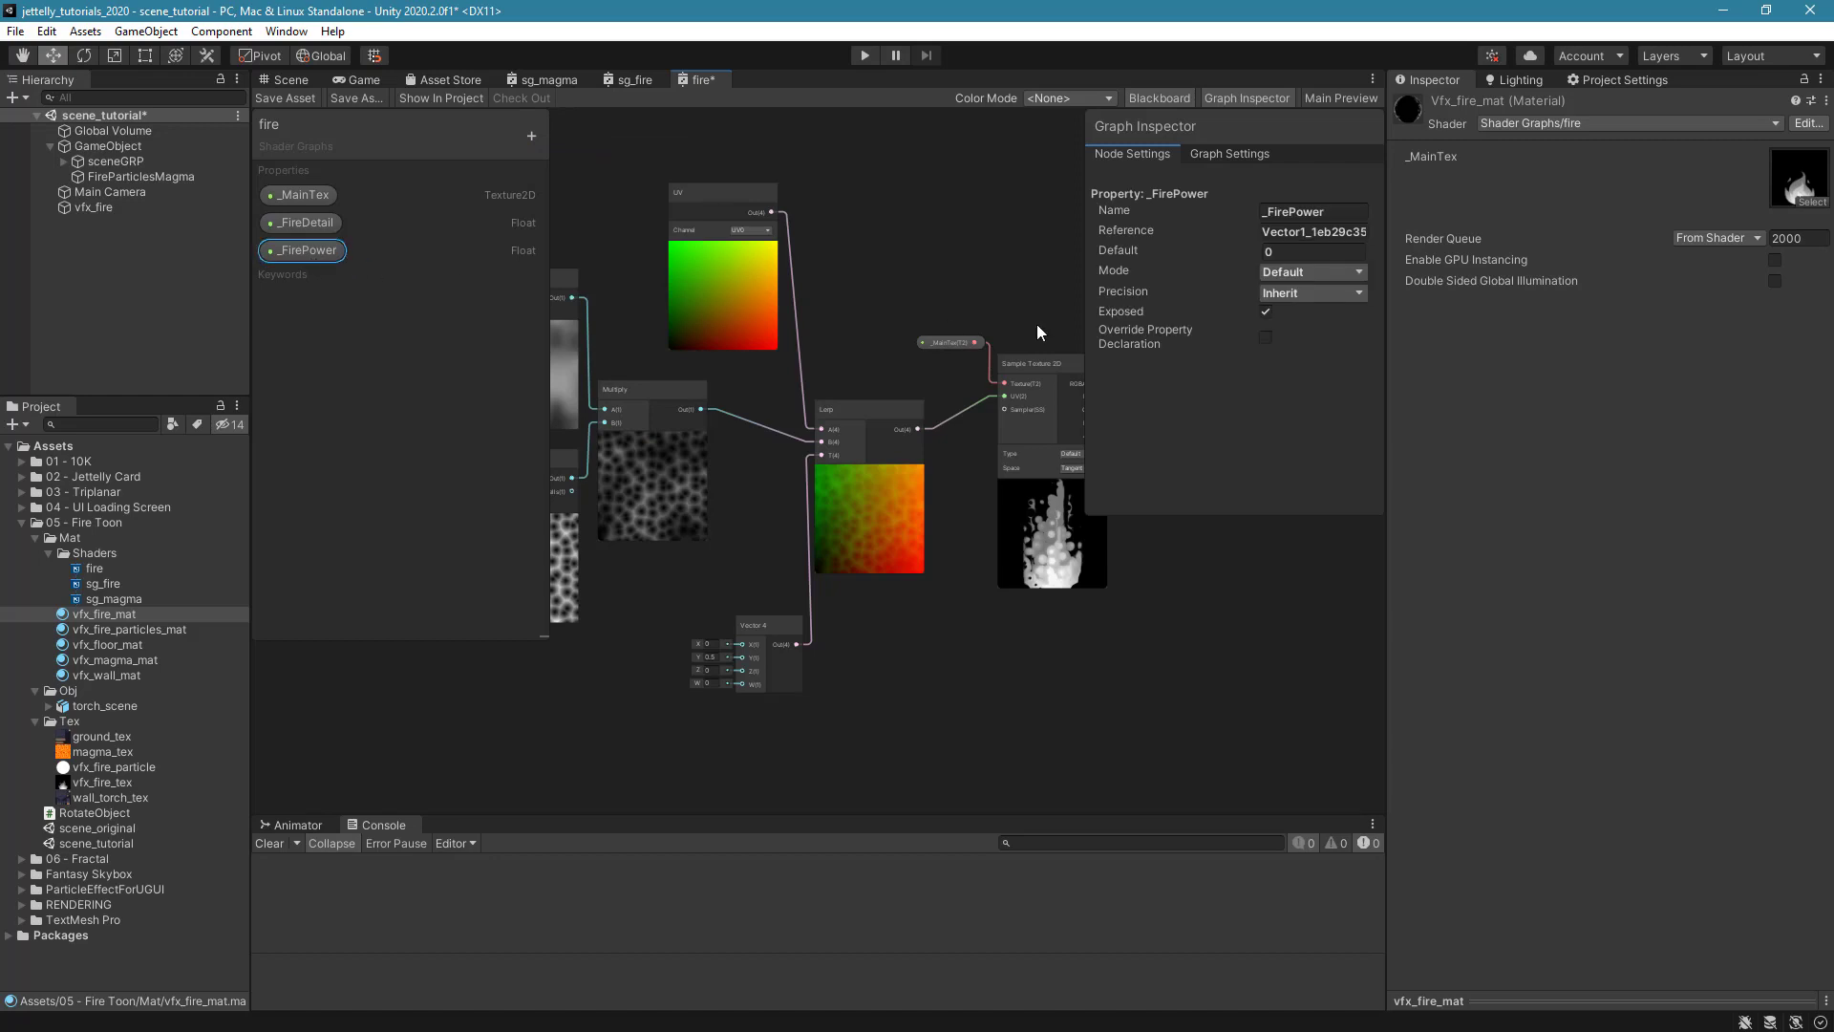
pyautogui.click(1322, 274)
pyautogui.click(1318, 313)
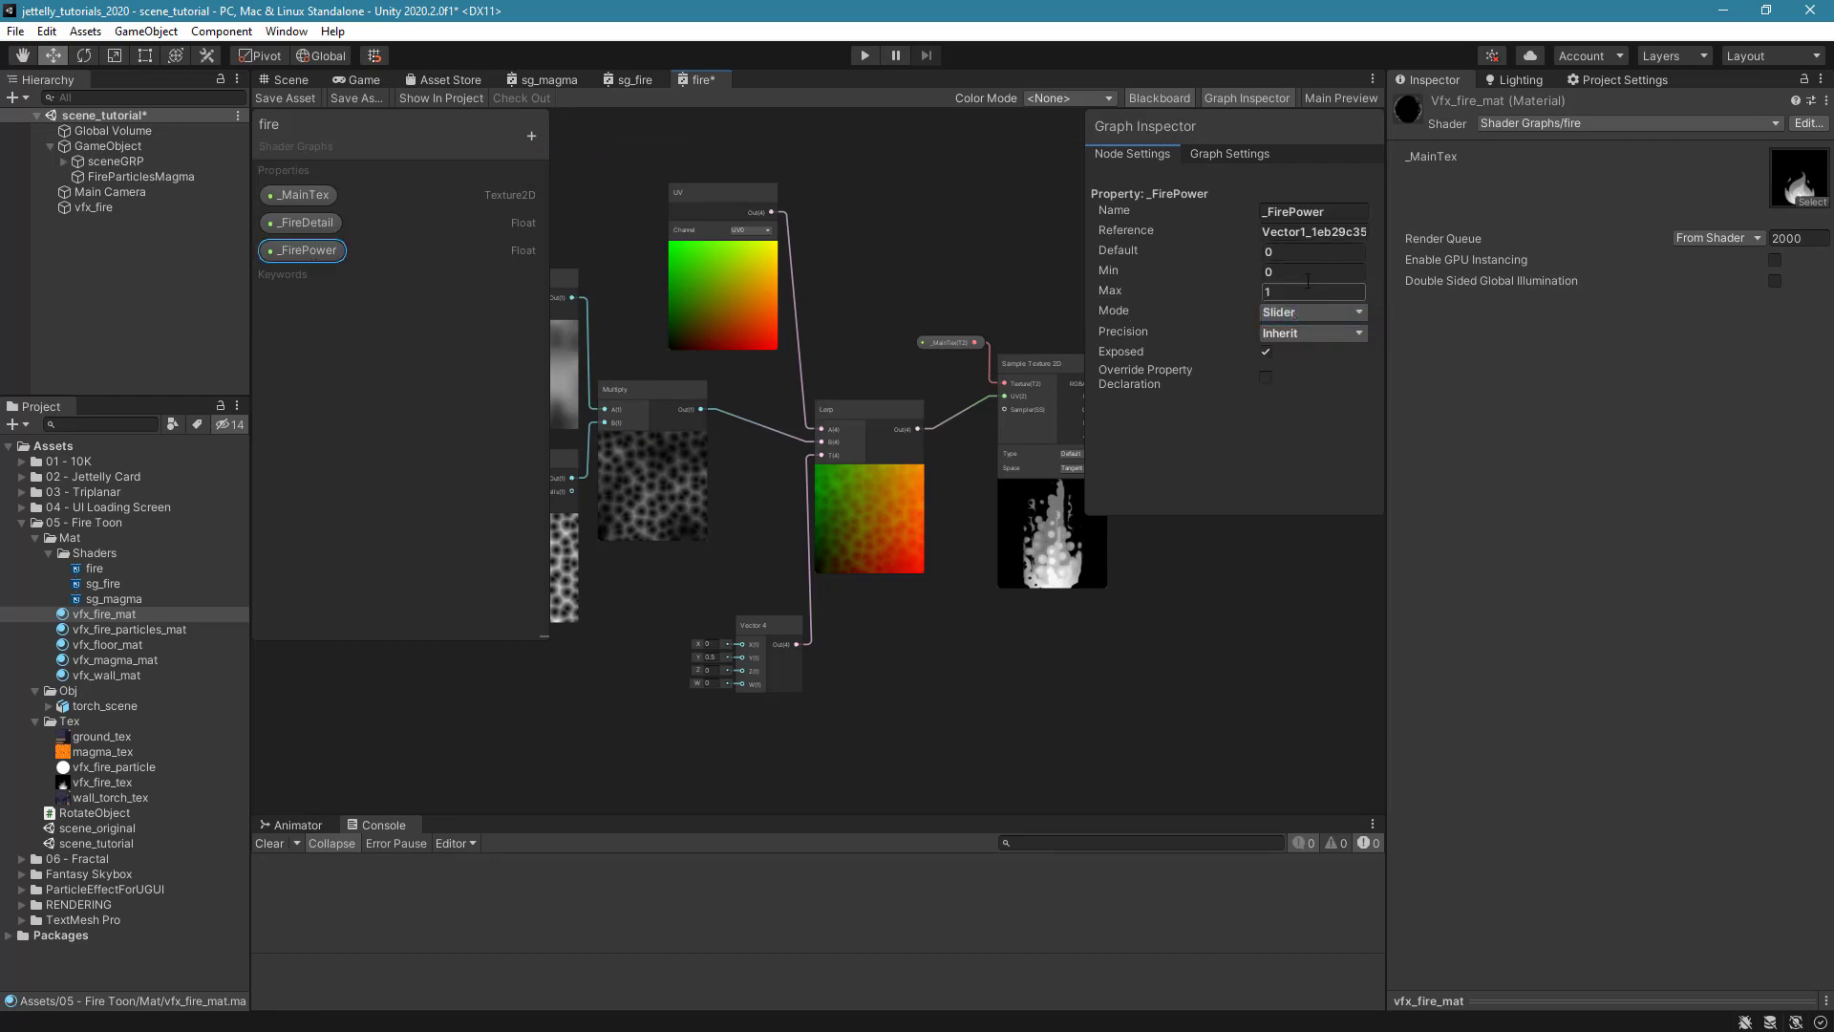
pyautogui.click(1299, 250)
pyautogui.write('0.5')
pyautogui.click(1246, 99)
# Place the _FirePower and _FireDetail property nodes in the graph below the Voronoi node and hide the Blackboard.
pyautogui.moveTo(632, 480); pyautogui.dragTo(835, 394, button='middle')
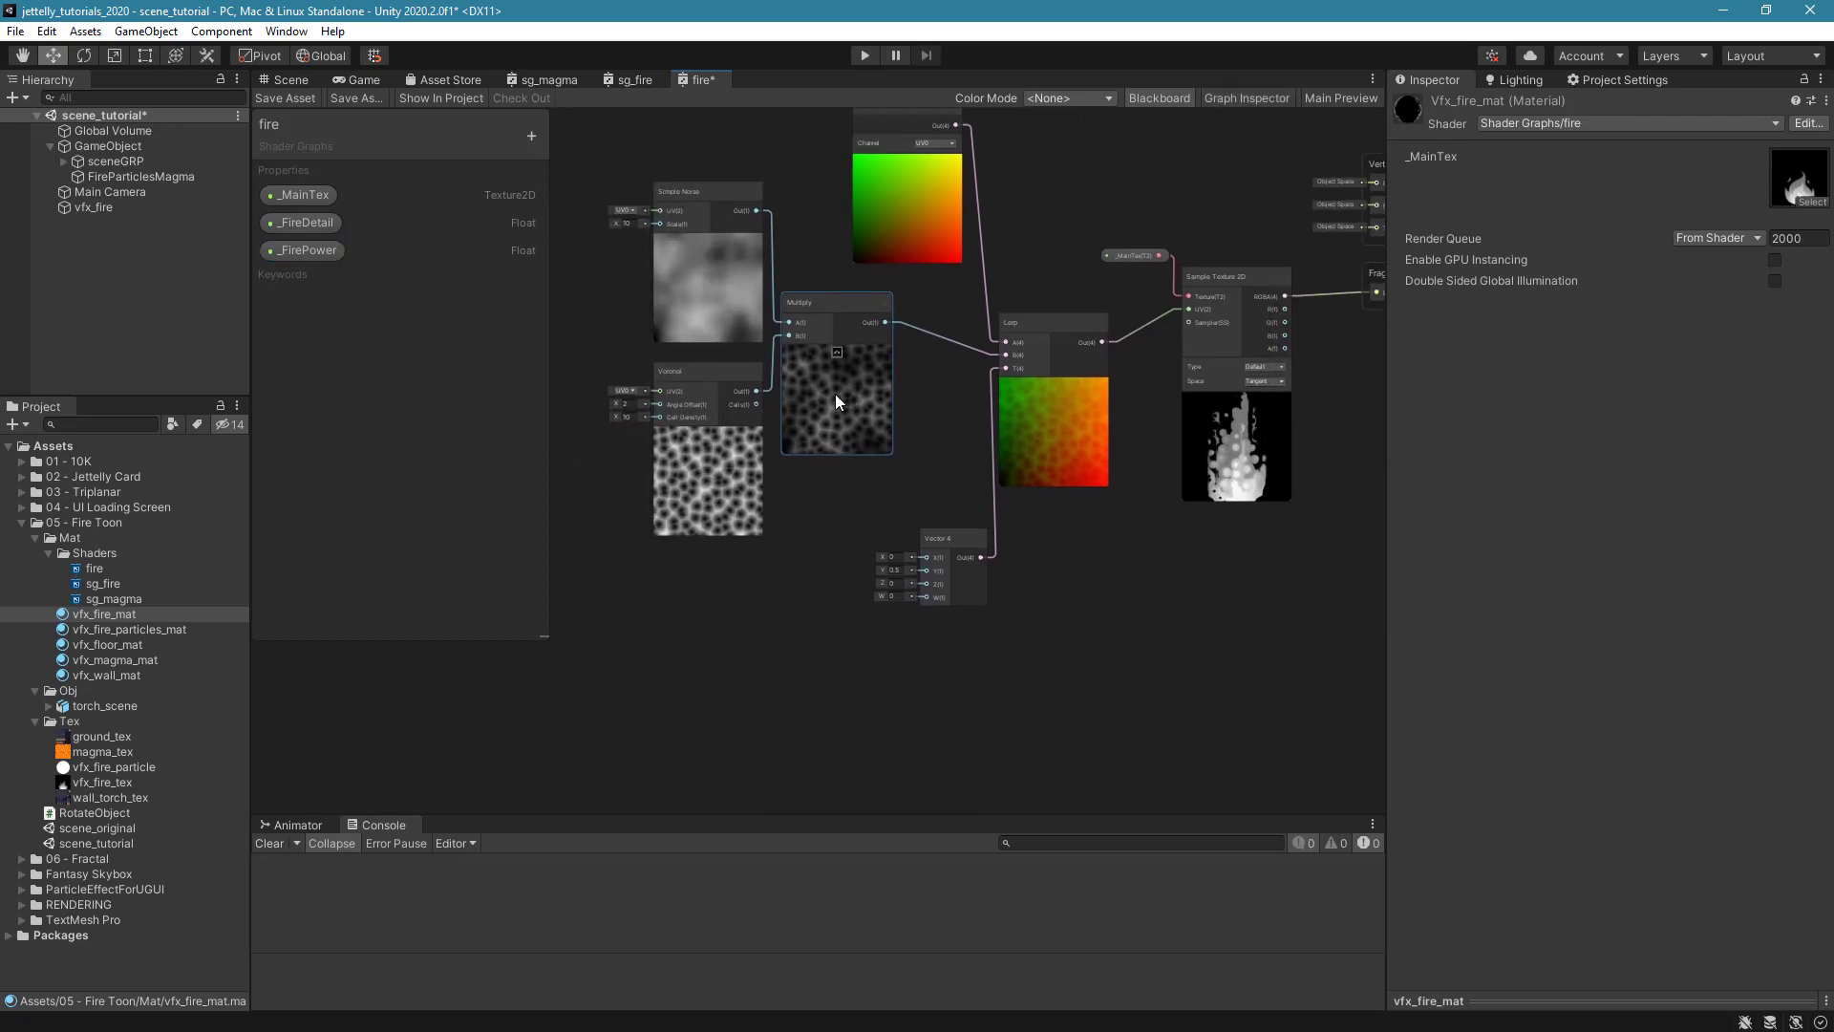
pyautogui.moveTo(308, 250); pyautogui.dragTo(610, 600)
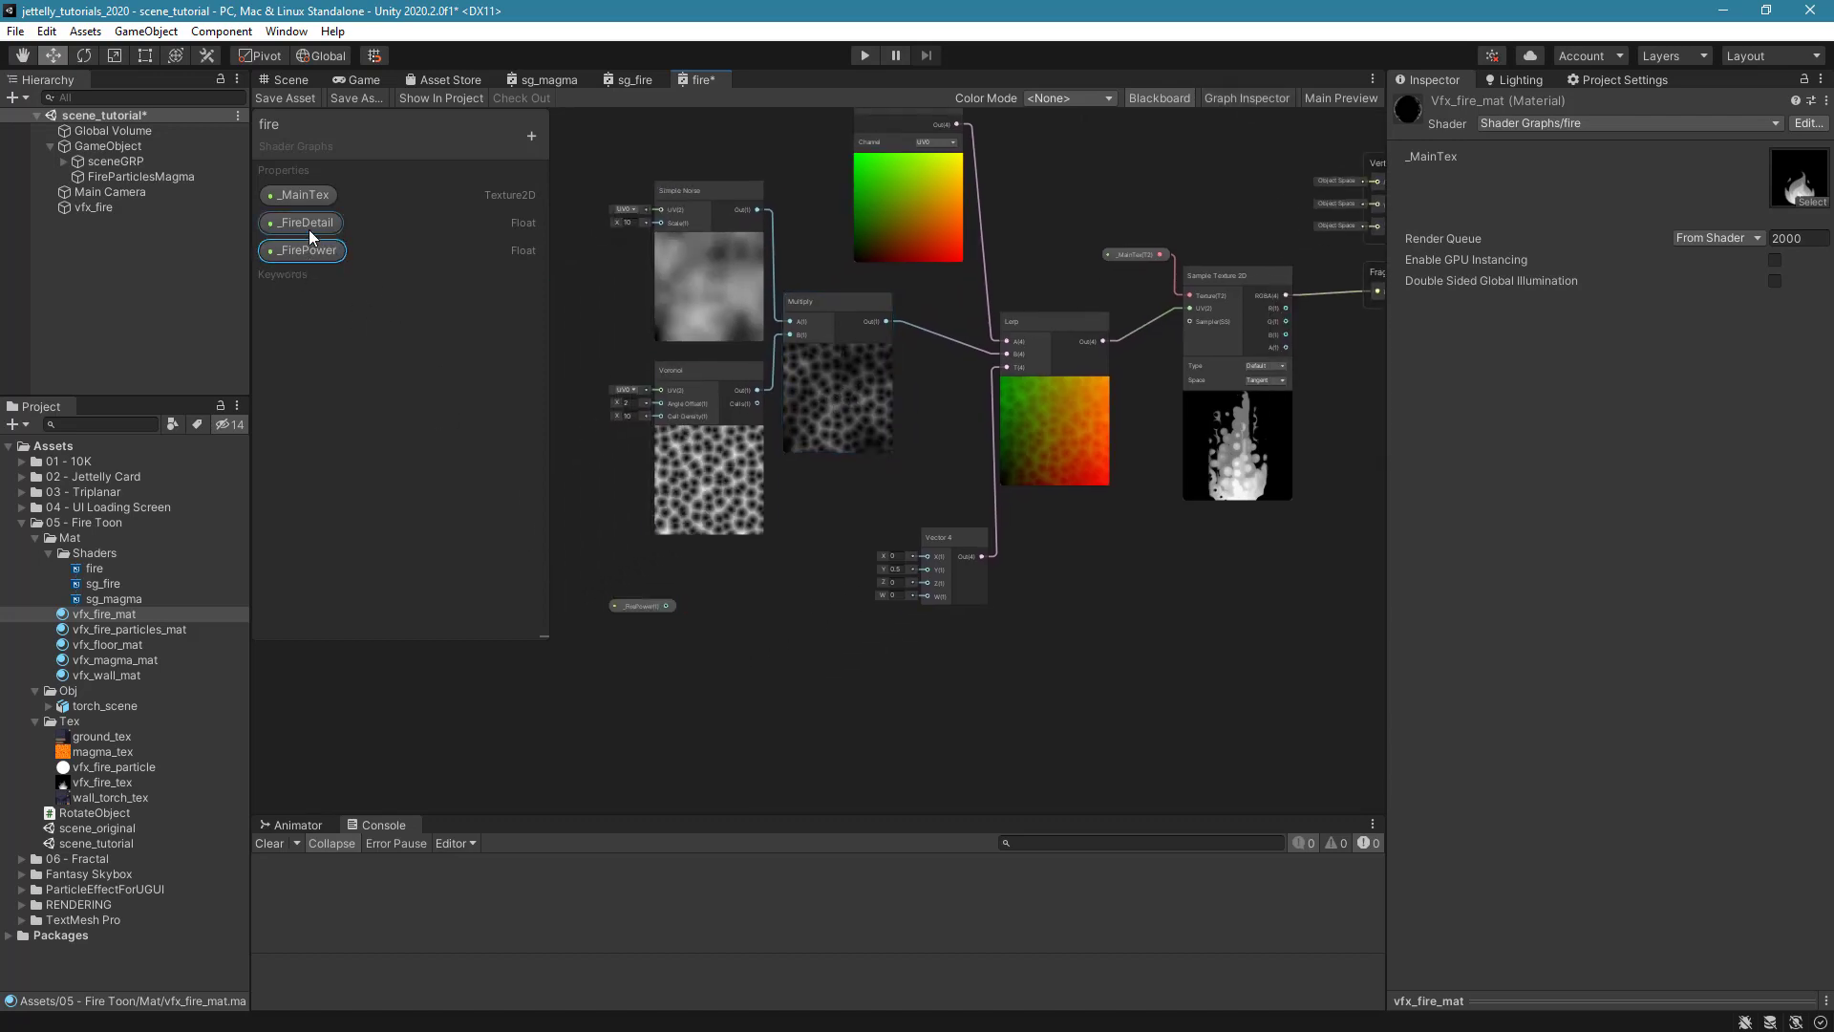
pyautogui.moveTo(305, 223); pyautogui.dragTo(573, 529)
pyautogui.click(1185, 99)
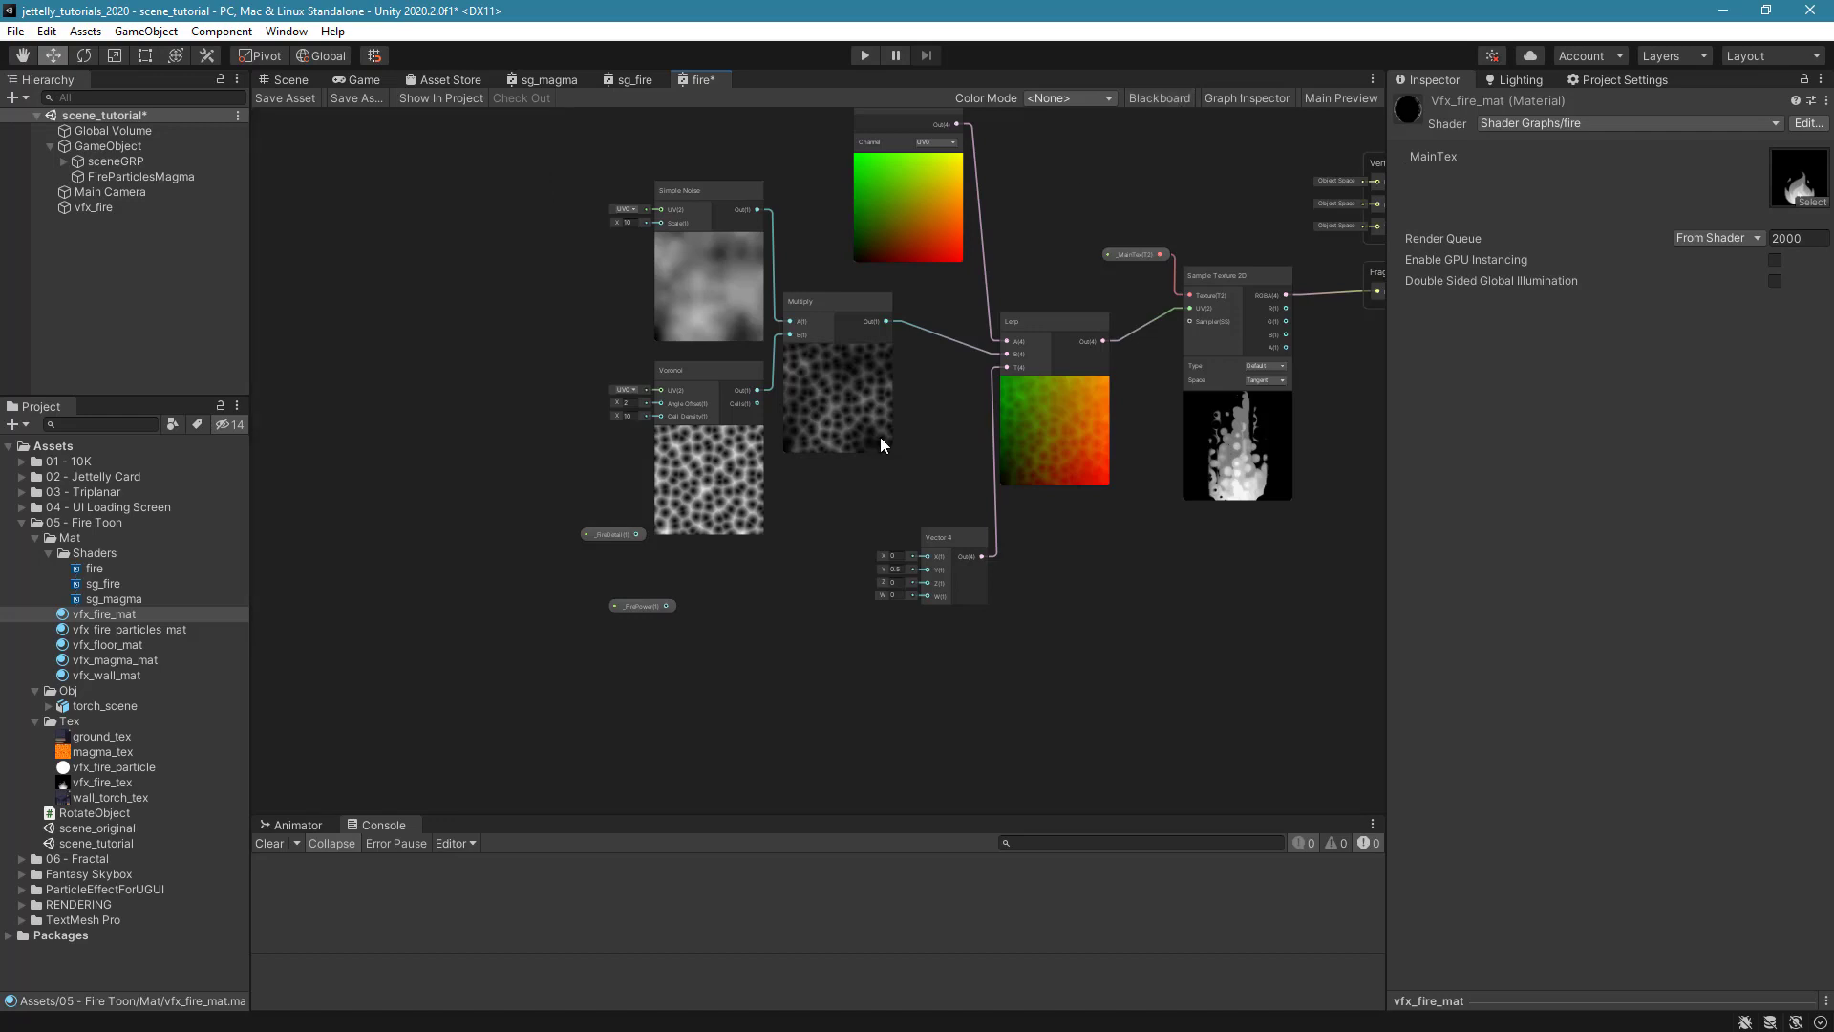
# Connect _FireDetail to the Simple Noise Scale and the Voronoi Cell Density inputs.
pyautogui.scroll(4, 703, 563)
pyautogui.moveTo(684, 571); pyautogui.dragTo(774, 677, button='middle')
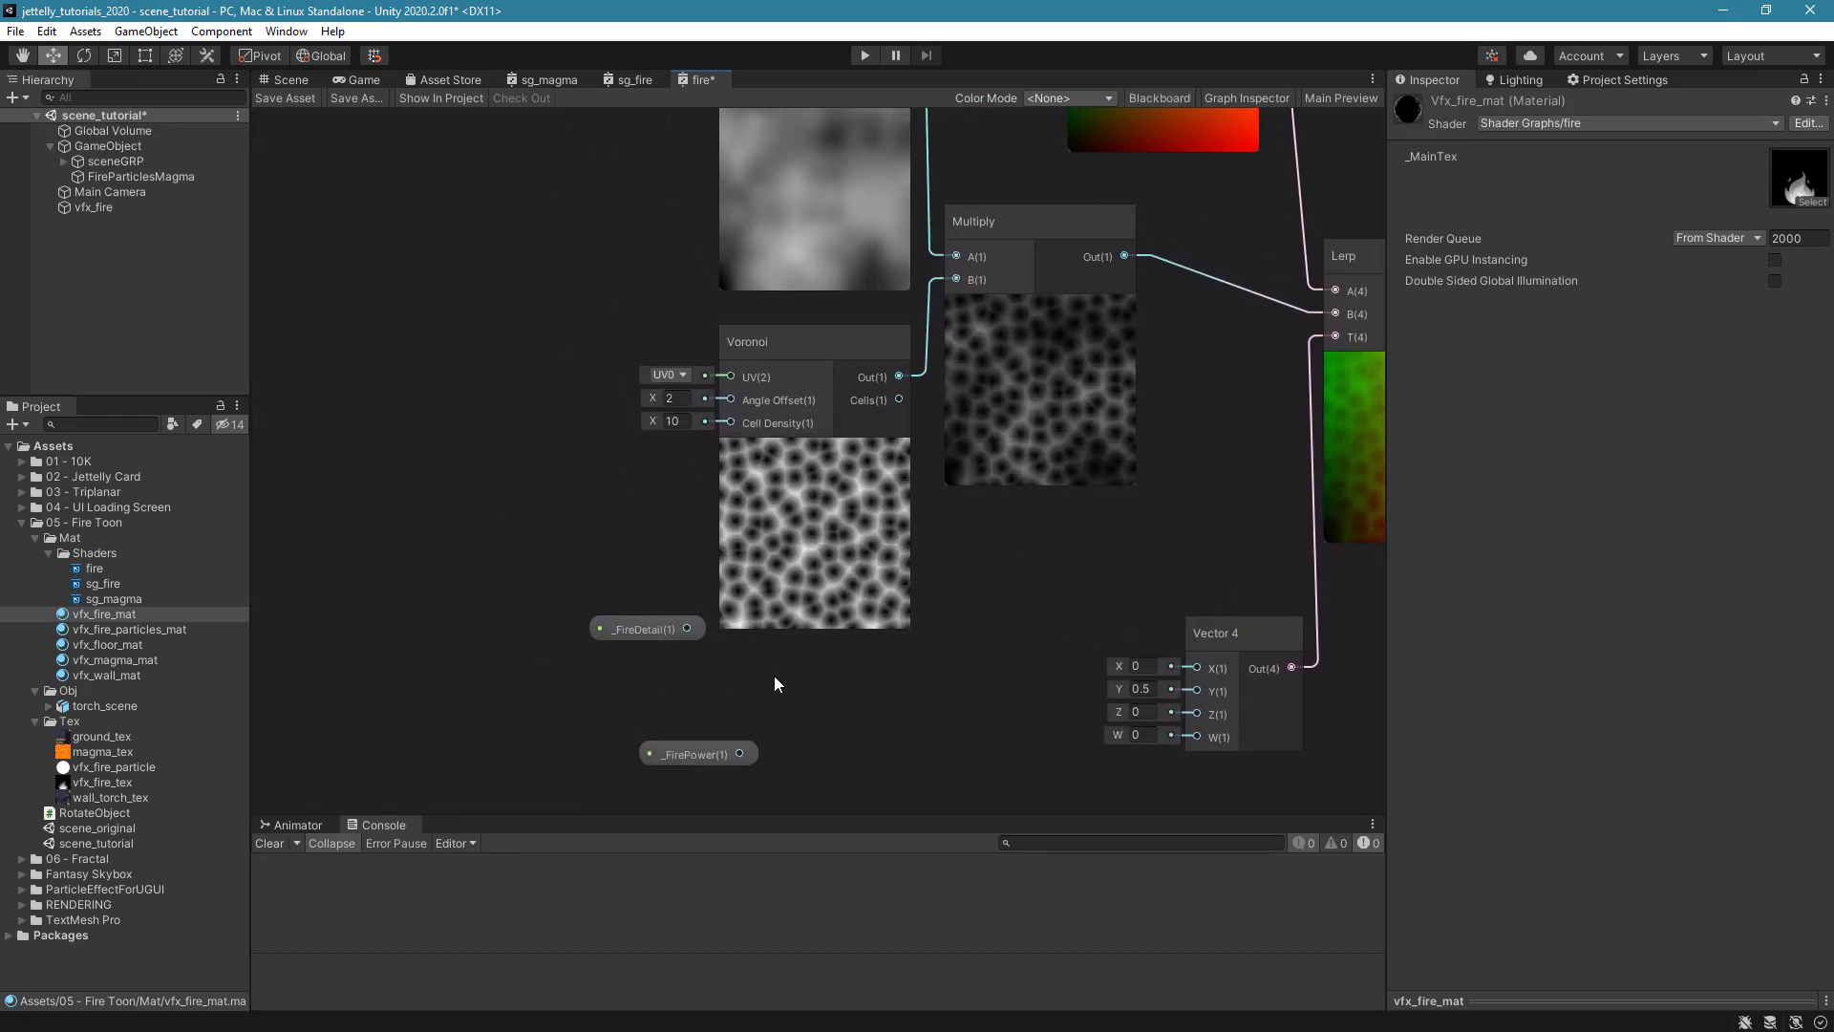
pyautogui.moveTo(717, 574); pyautogui.dragTo(760, 675, button='middle')
pyautogui.click(692, 727)
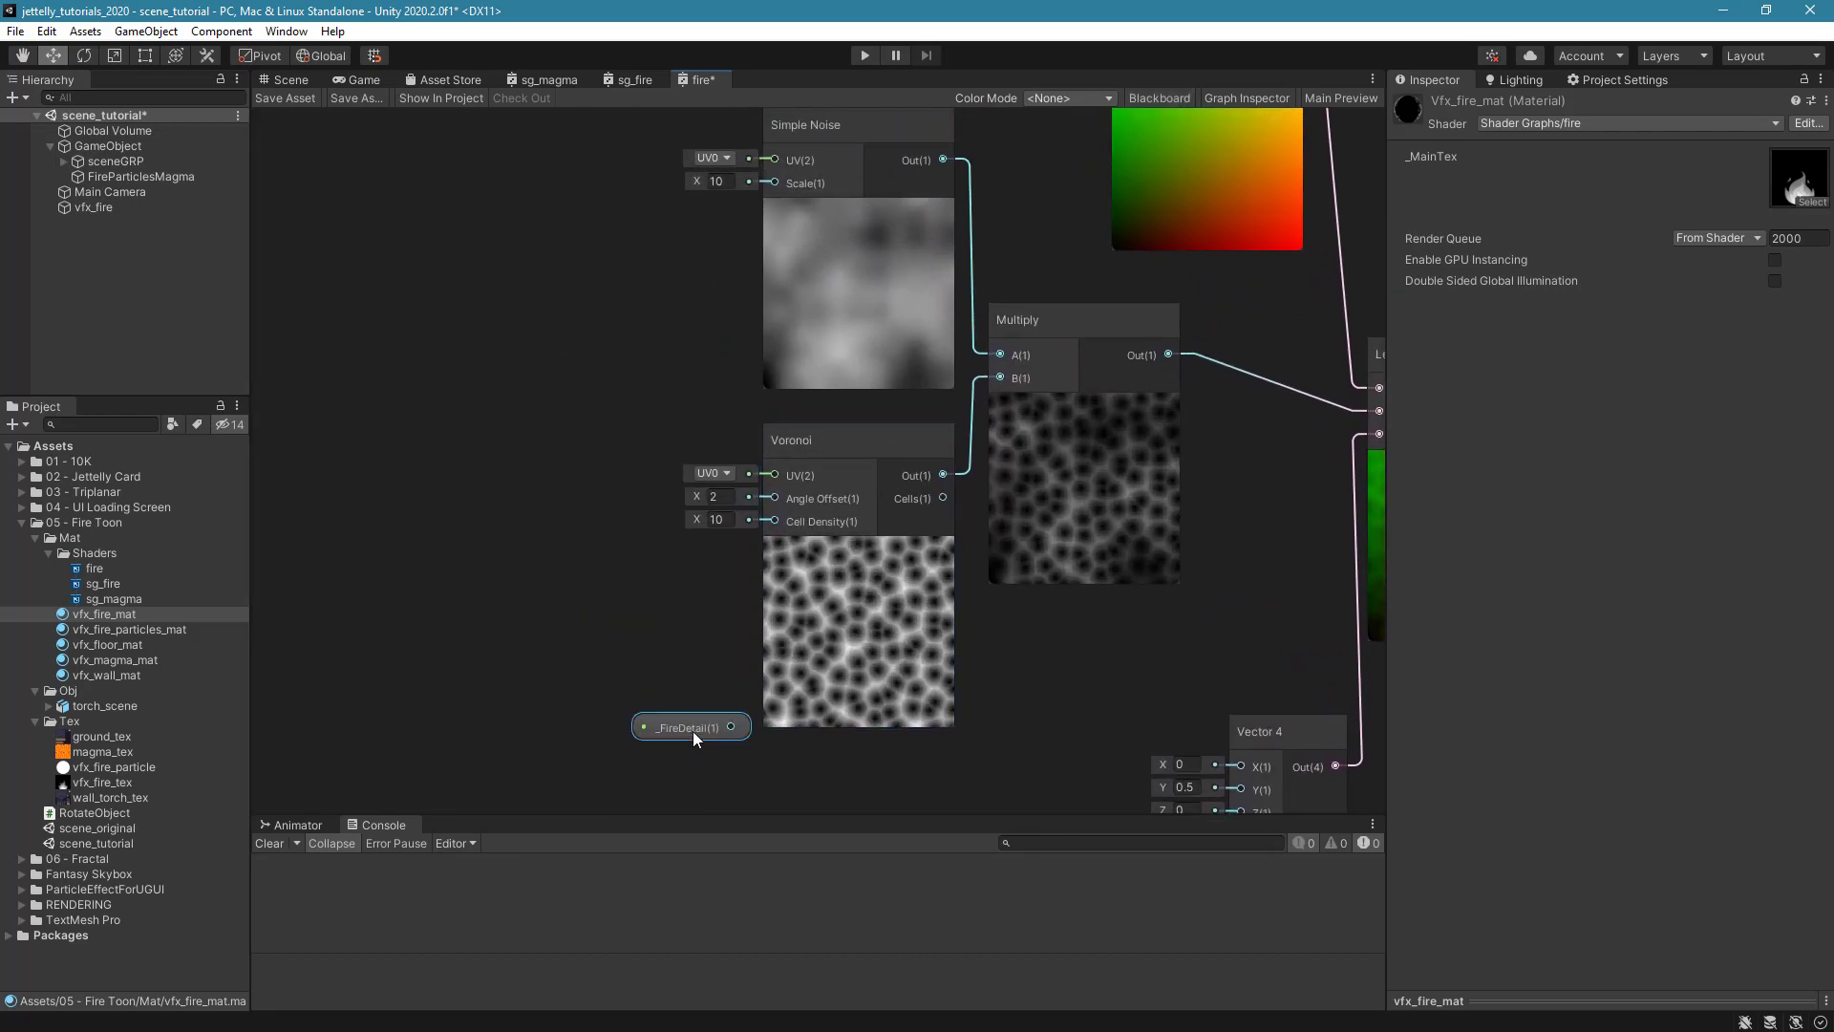
pyautogui.moveTo(693, 732); pyautogui.dragTo(774, 237)
pyautogui.moveTo(583, 539); pyautogui.dragTo(770, 573)
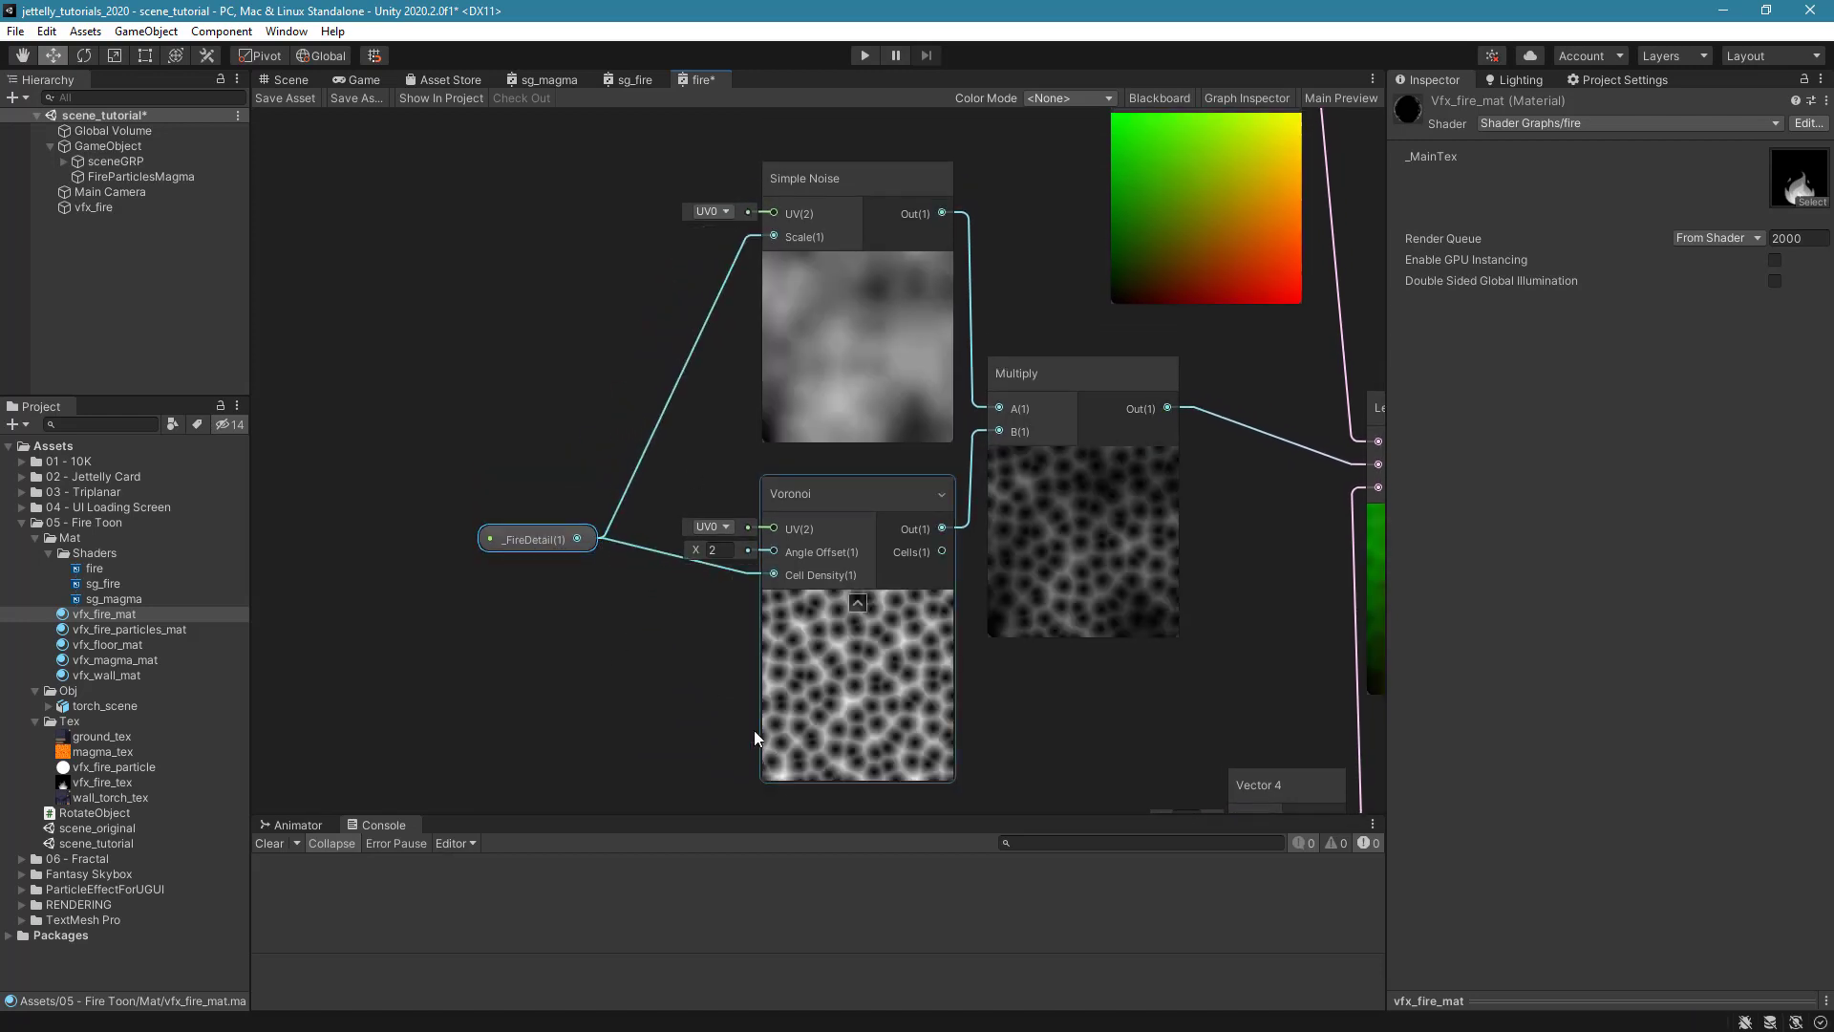
# Connect _FirePower to the Vector 4's Y input and place the property node just below the Vector 4 node.
pyautogui.moveTo(753, 736); pyautogui.dragTo(524, 458, button='middle')
pyautogui.moveTo(502, 615); pyautogui.dragTo(976, 549)
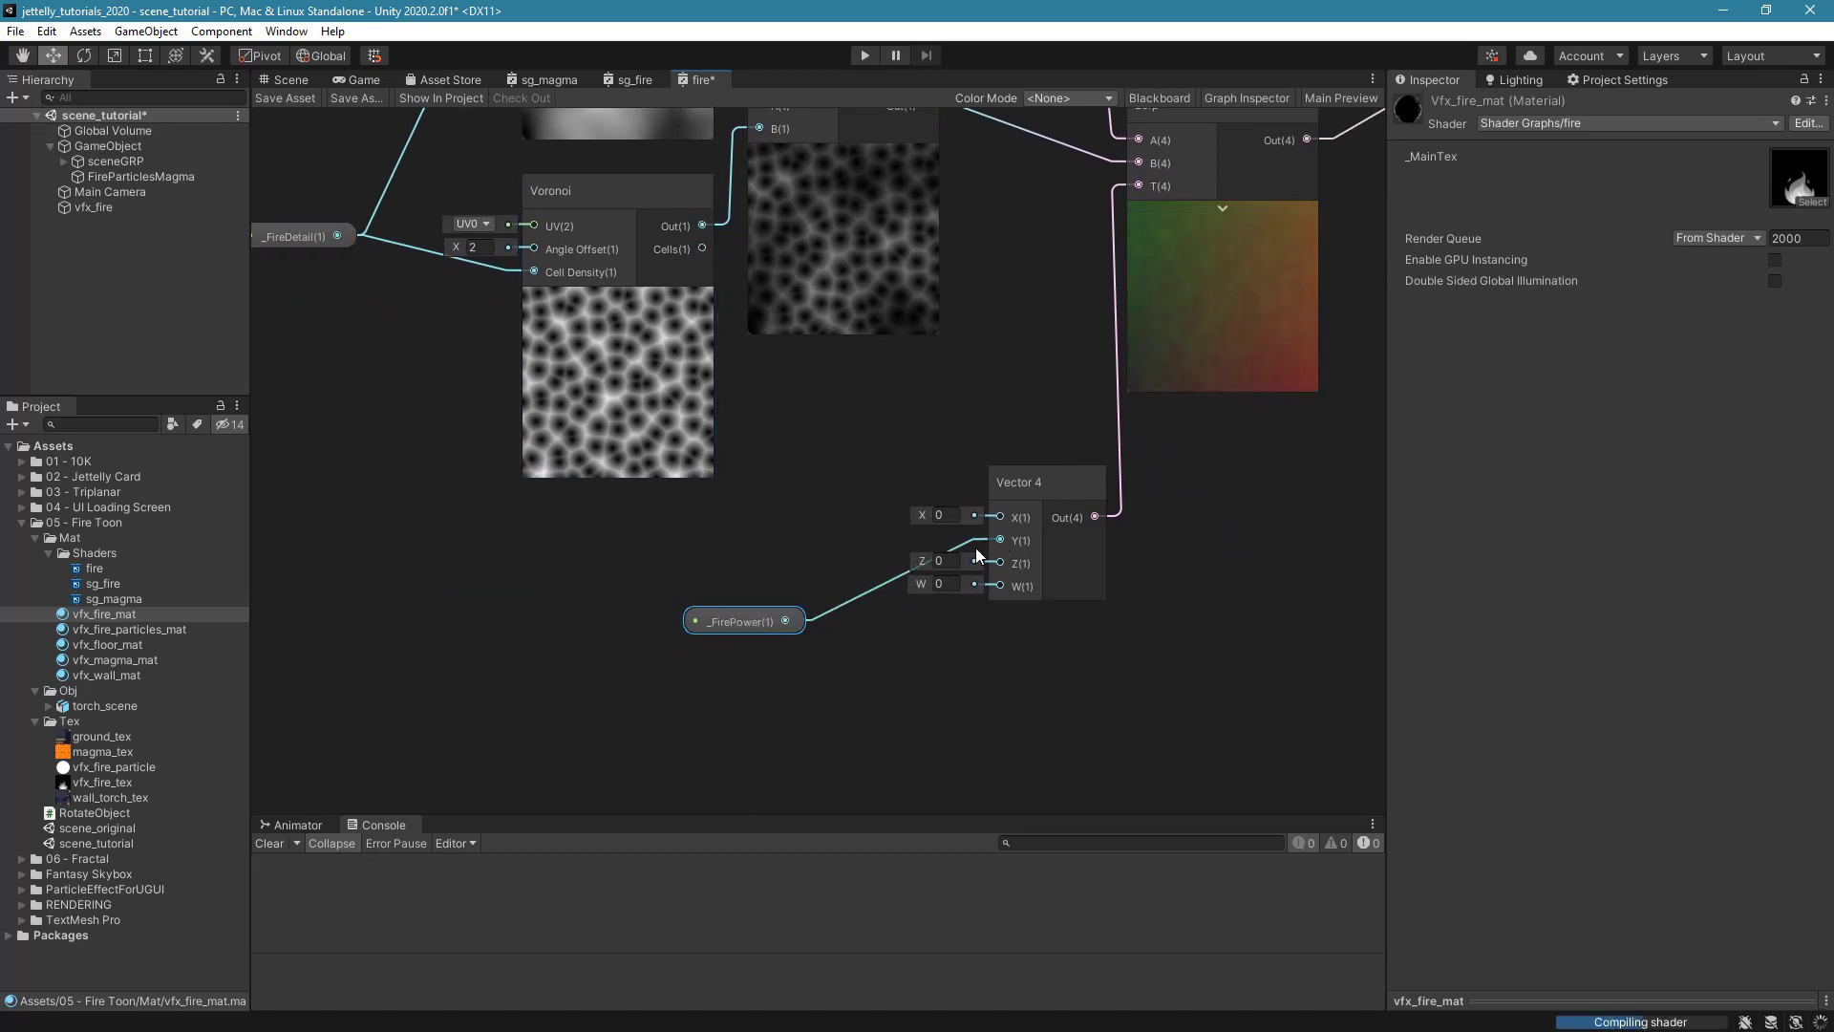
pyautogui.moveTo(751, 623); pyautogui.dragTo(1040, 638)
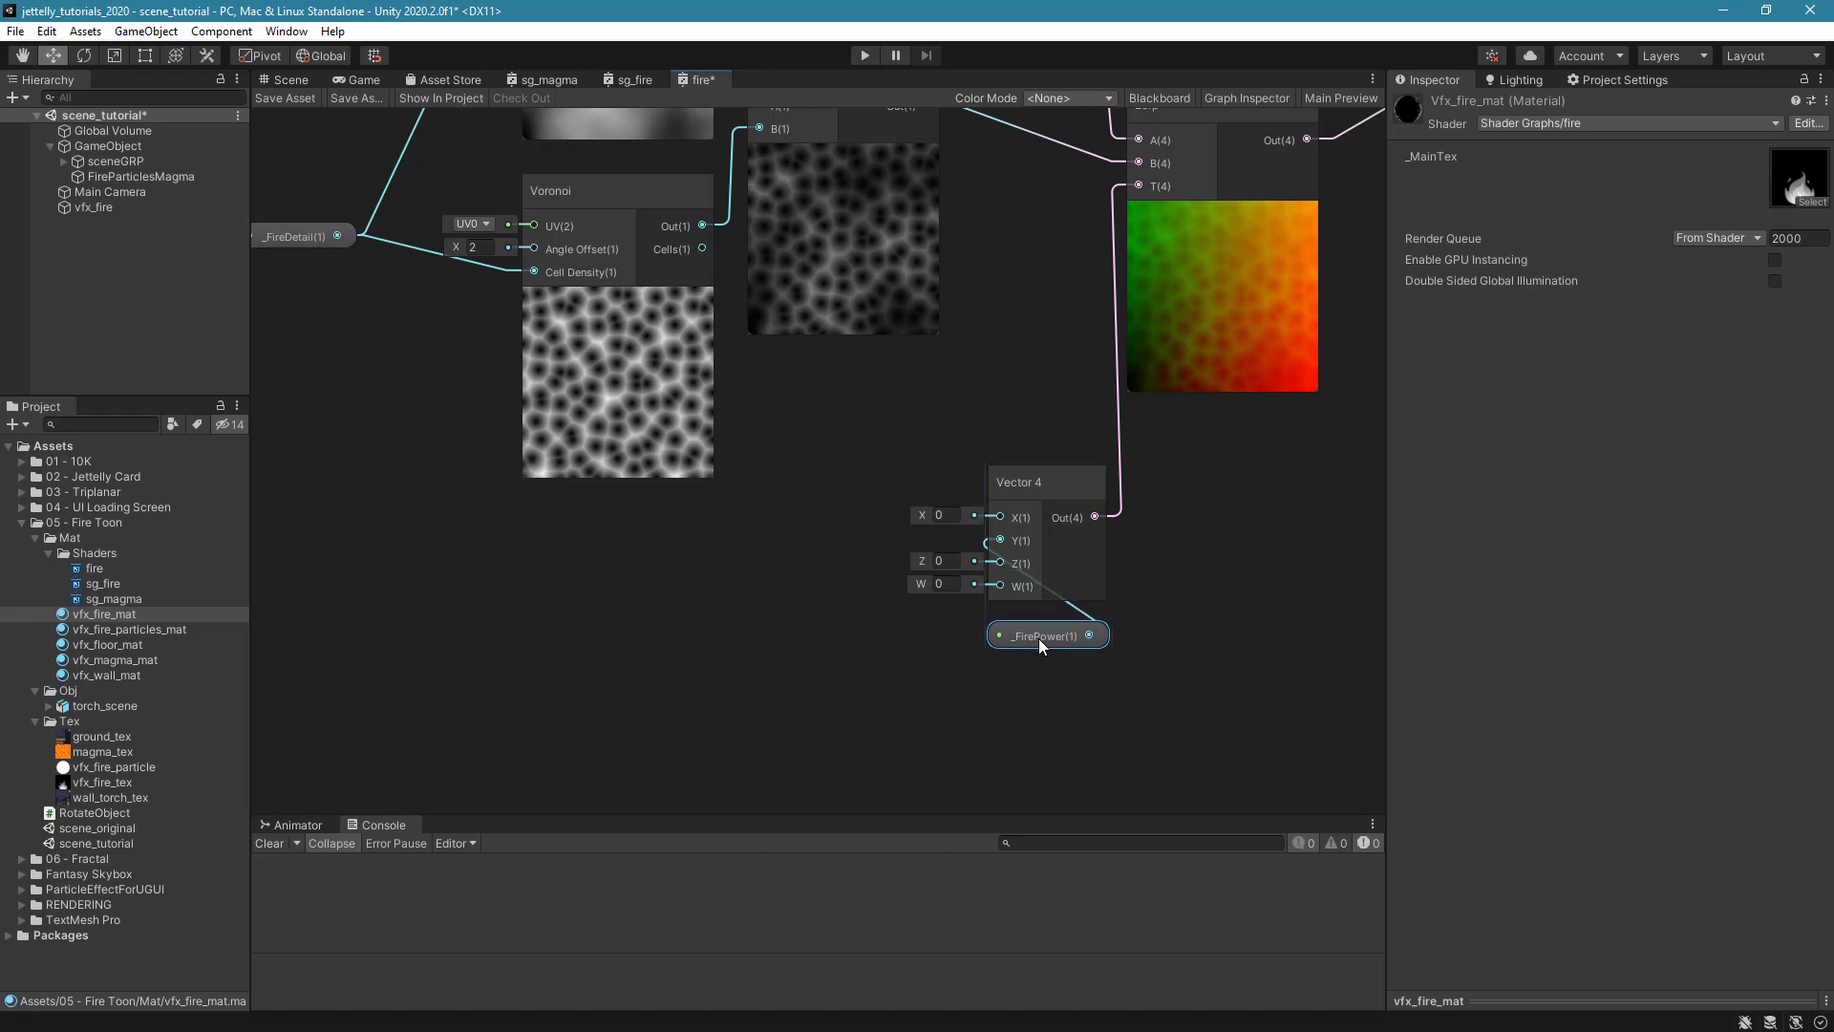
pyautogui.moveTo(1093, 694); pyautogui.dragTo(970, 697, button='middle')
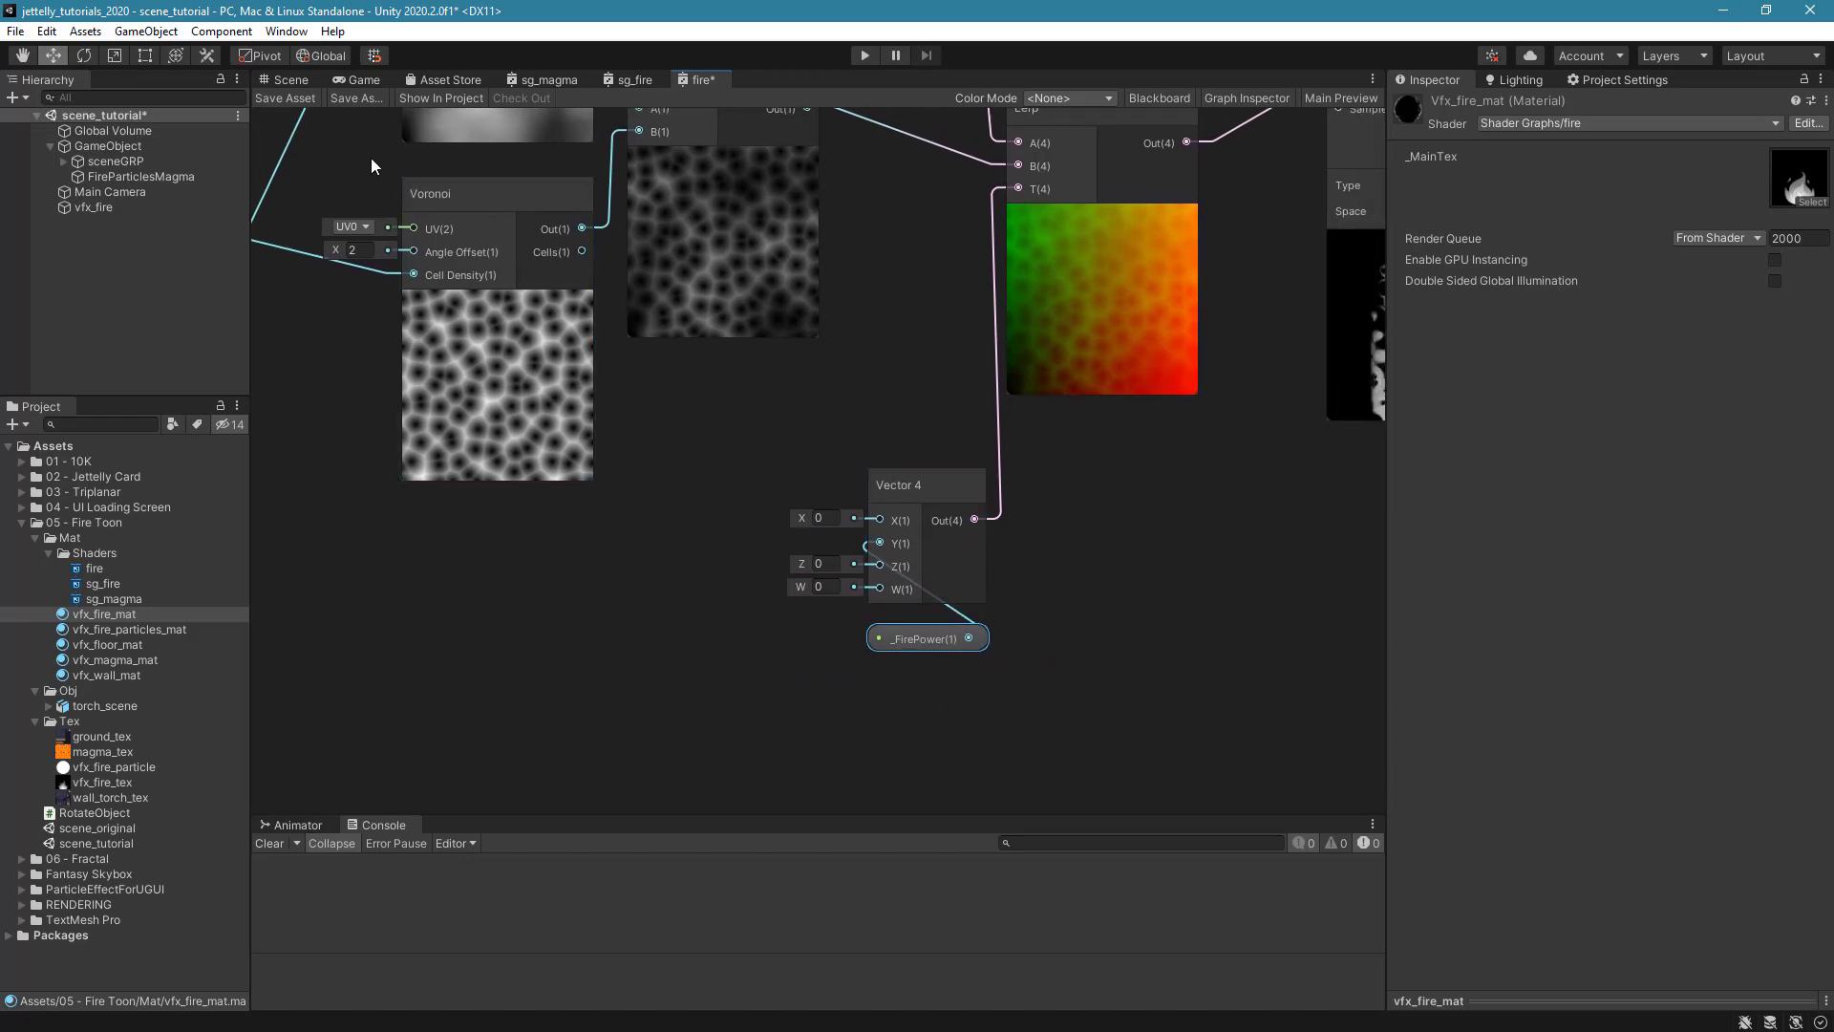
# Save the fire shader graph and return to the scene to view the fire quad on the torch.
pyautogui.click(272, 101)
pyautogui.click(289, 80)
pyautogui.keyDown('alt'); pyautogui.moveTo(860, 530); pyautogui.dragTo(890, 537); pyautogui.keyUp('alt')
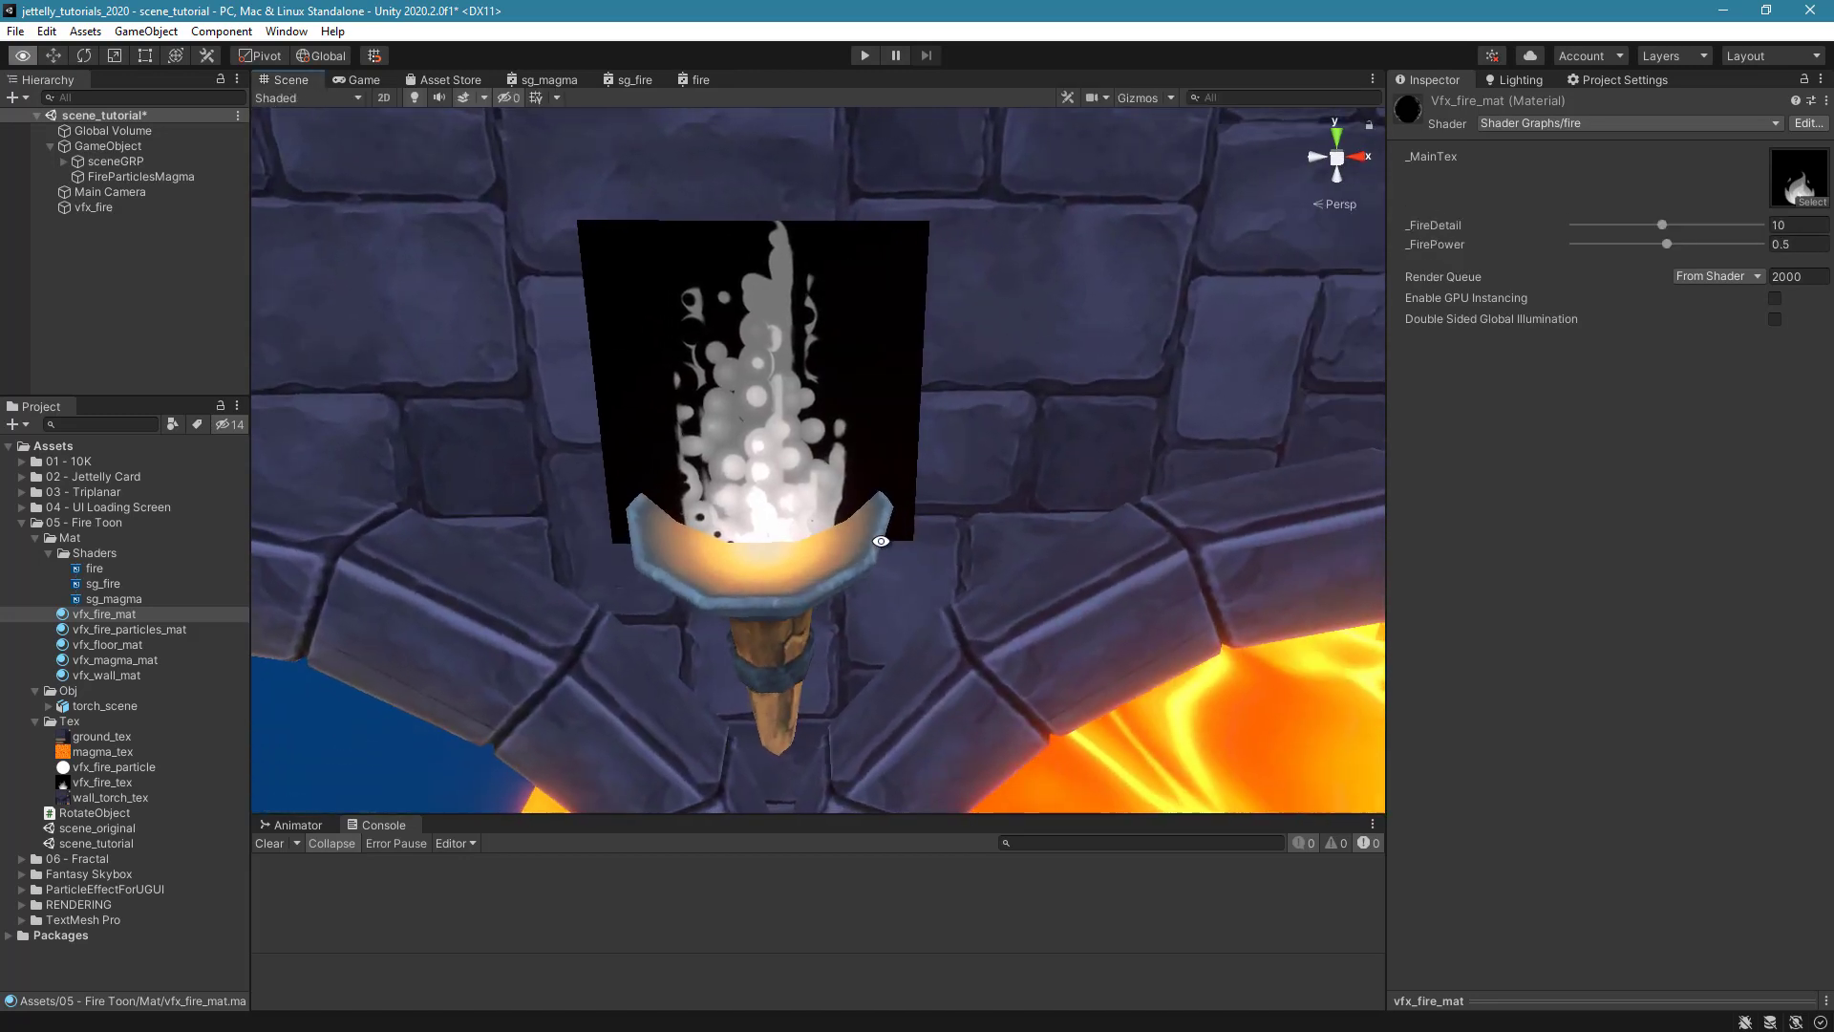
# On vfx_fire_mat, set _FireDetail to about 13.62 and _FirePower to about 0.433, and reopen the fire shader graph.
pyautogui.click(143, 614)
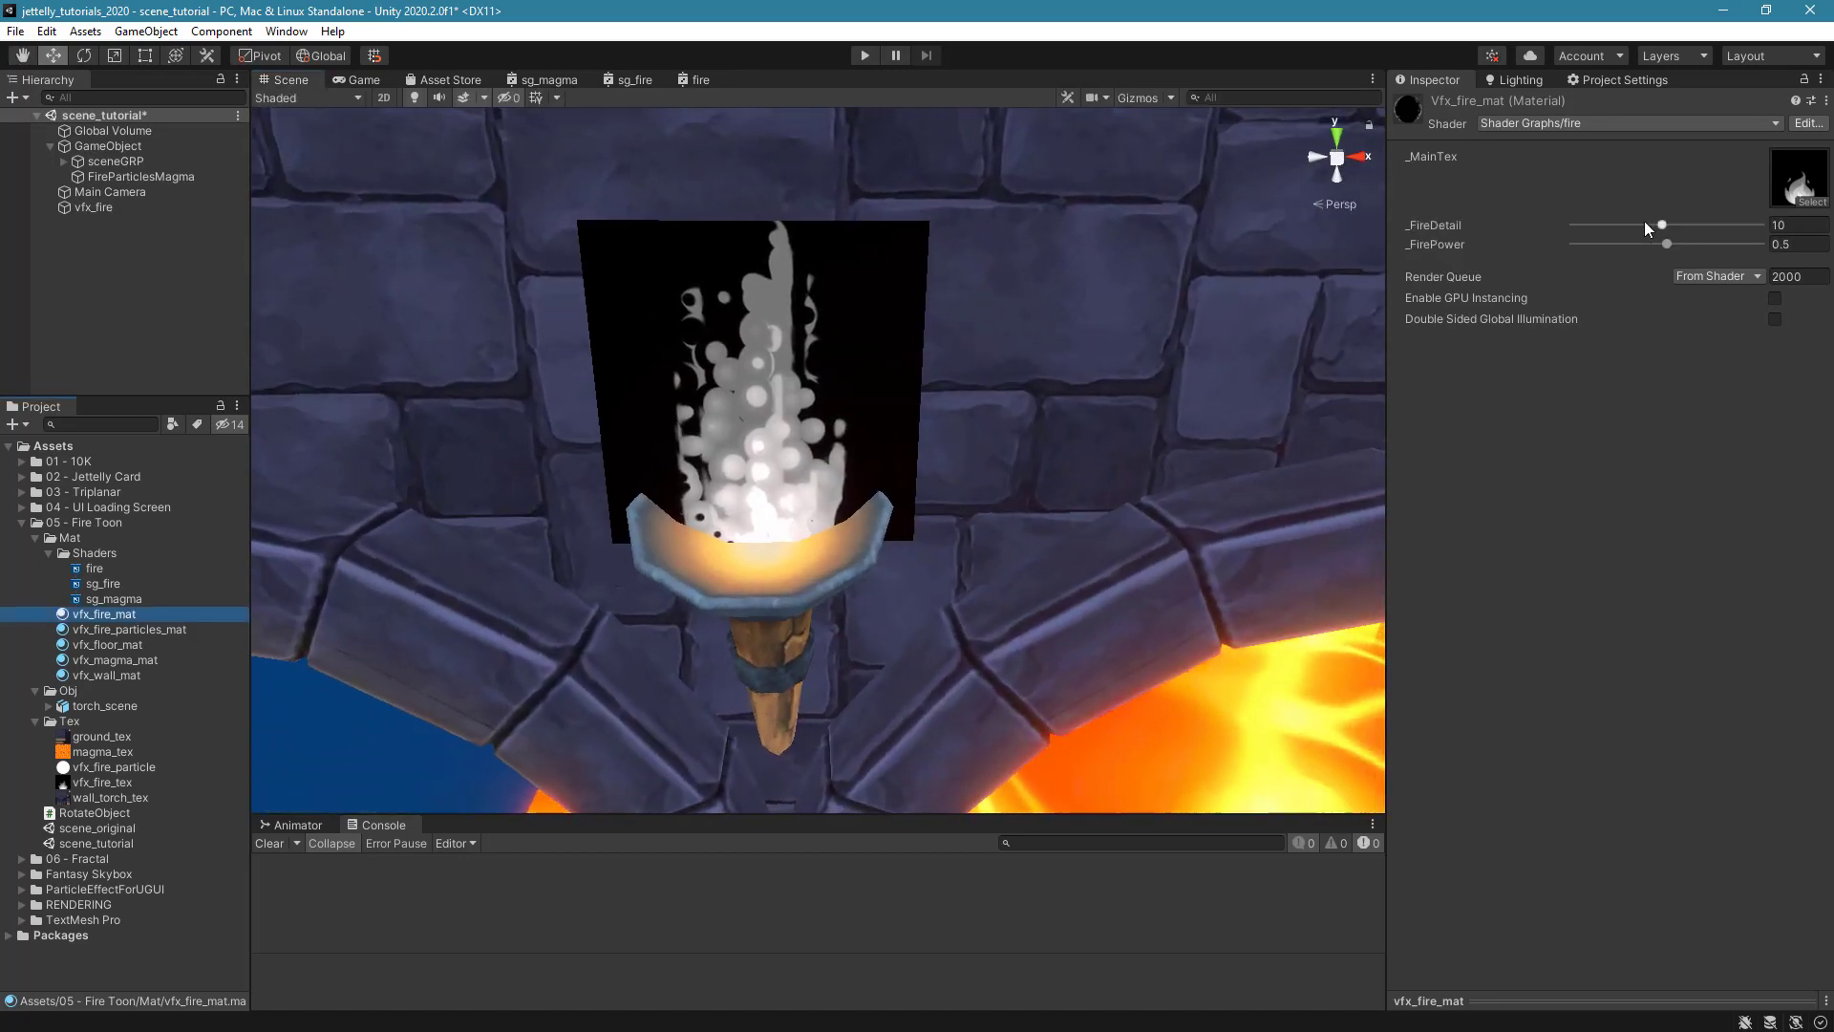
pyautogui.moveTo(1662, 226); pyautogui.dragTo(1653, 265)
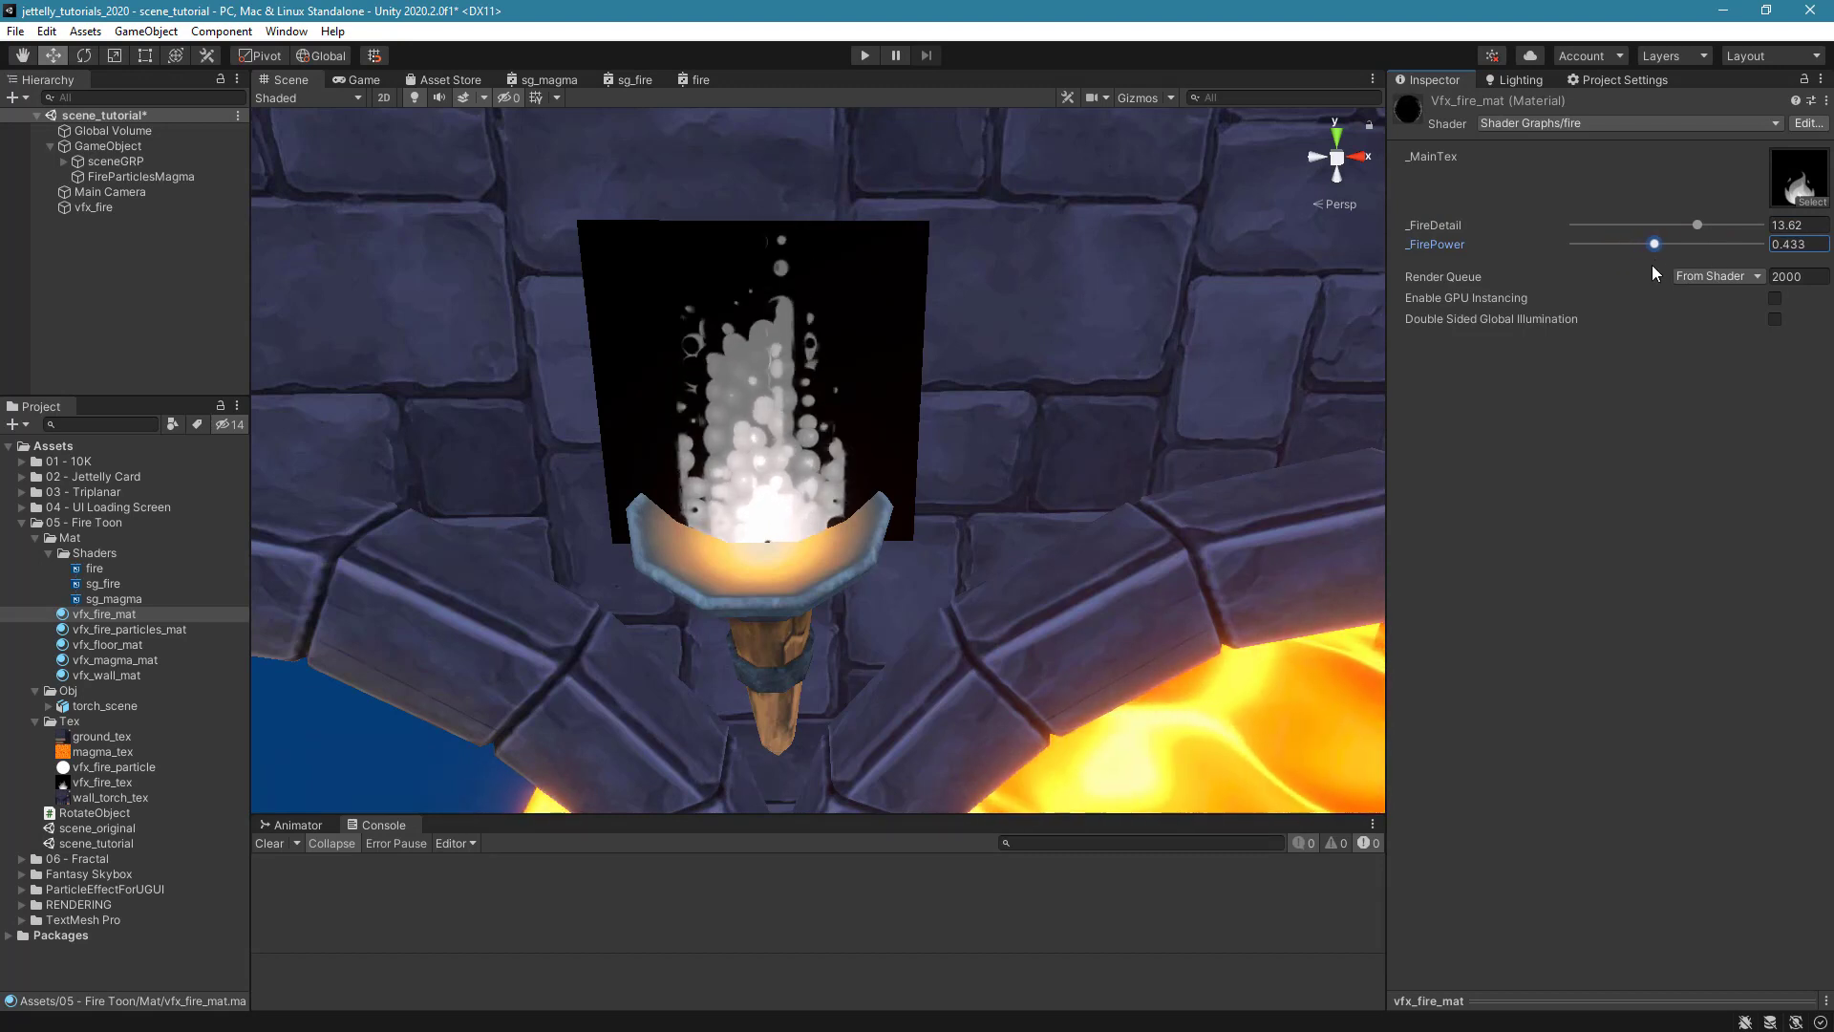
pyautogui.click(700, 79)
pyautogui.scroll(-3, 1085, 431)
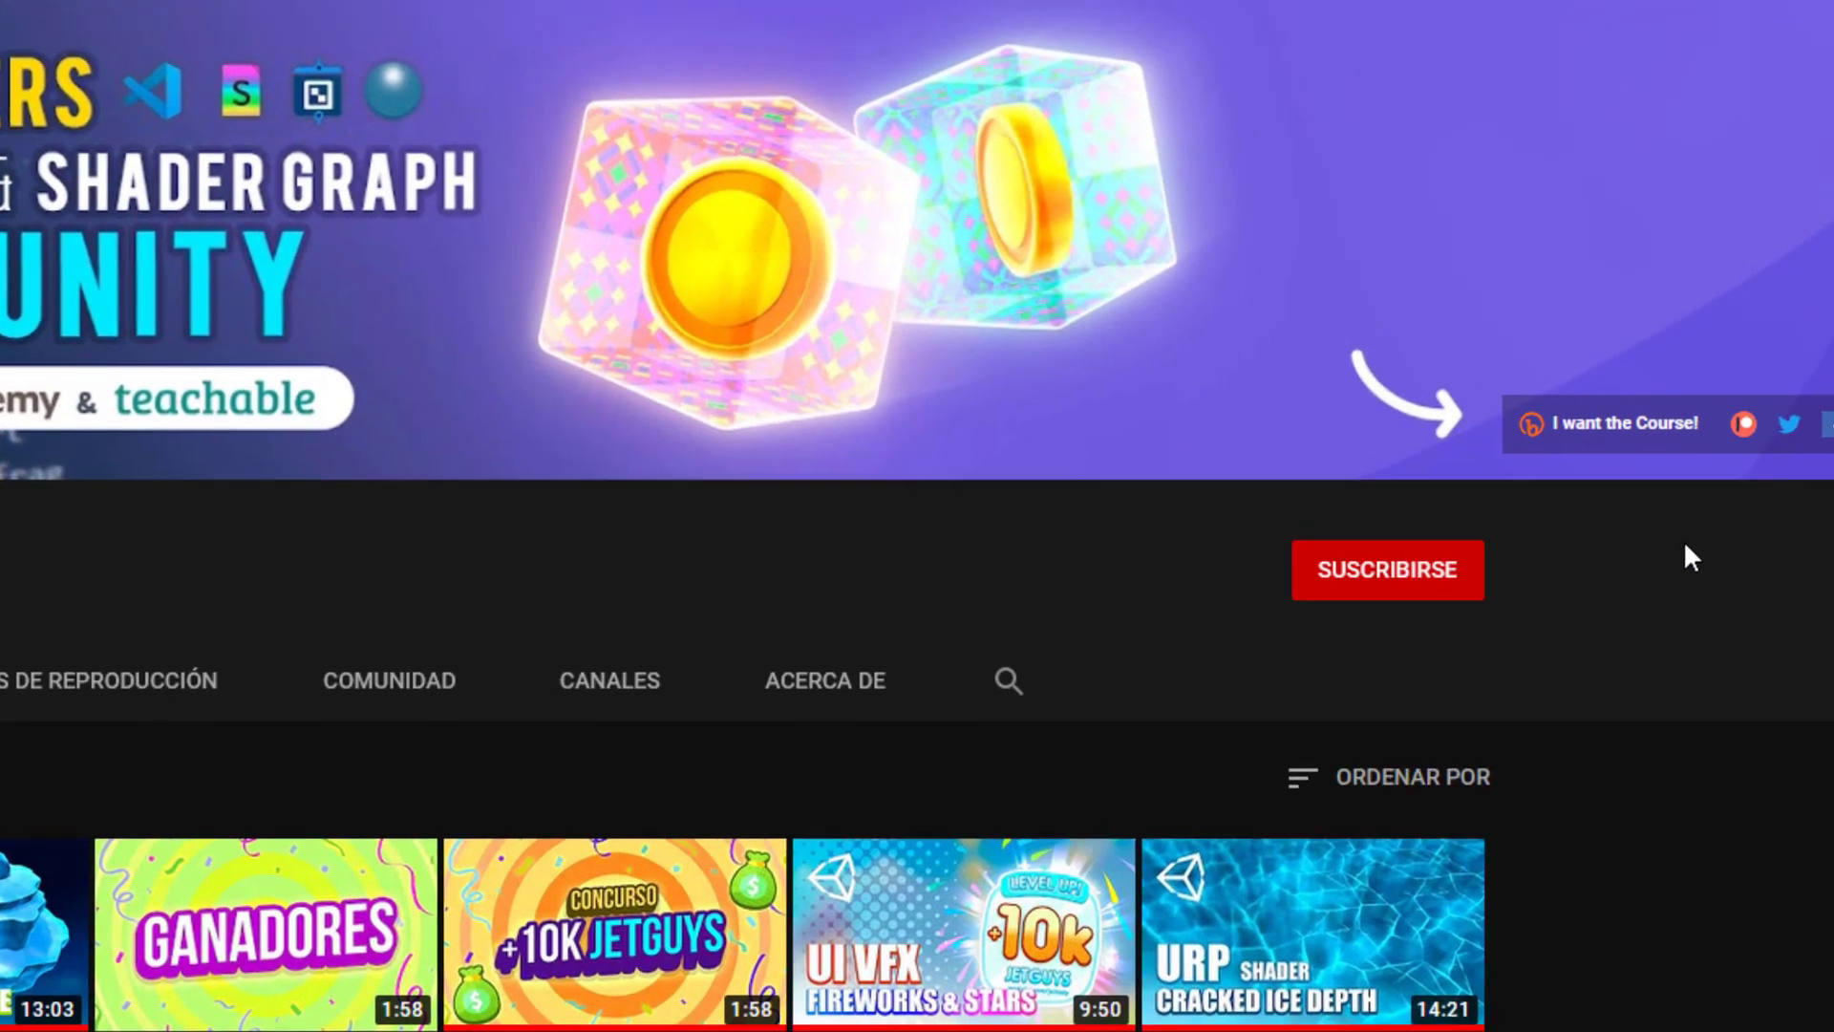
# On YouTube, subscribe to the Jettelly channel and set its notifications to Todas.
pyautogui.click(1400, 583)
pyautogui.click(1450, 578)
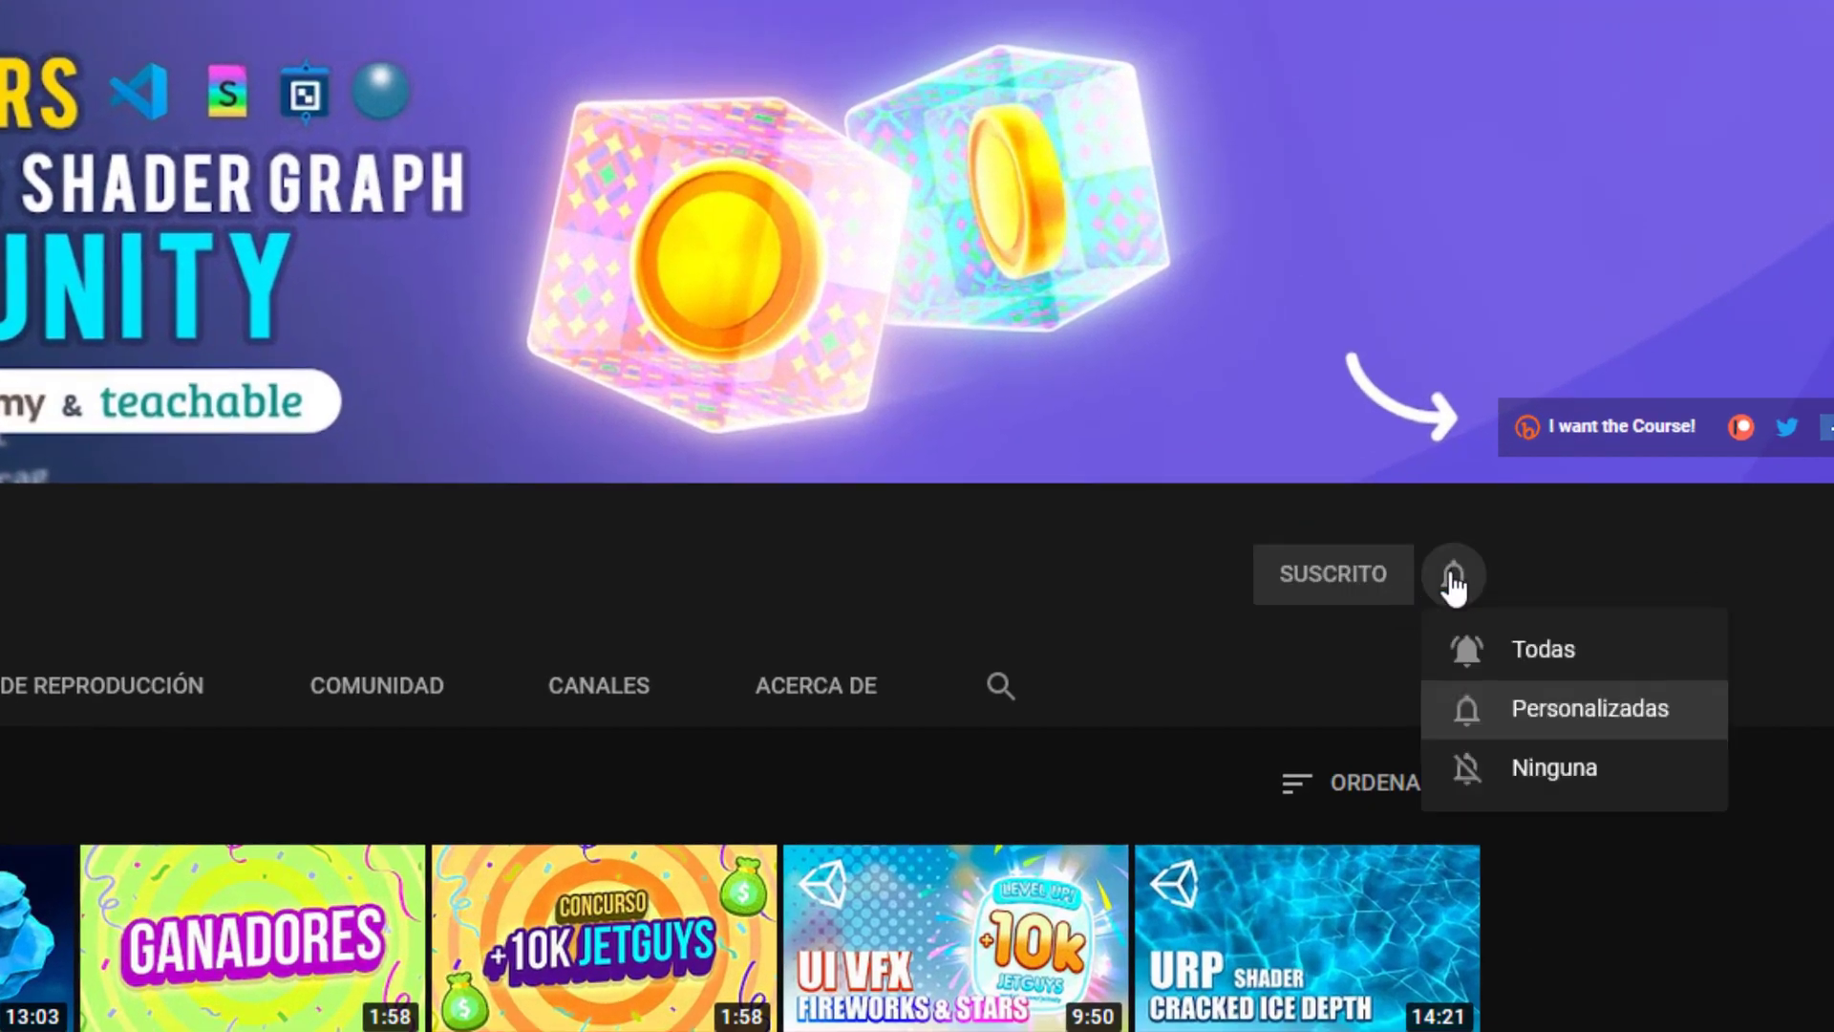
pyautogui.click(1500, 649)
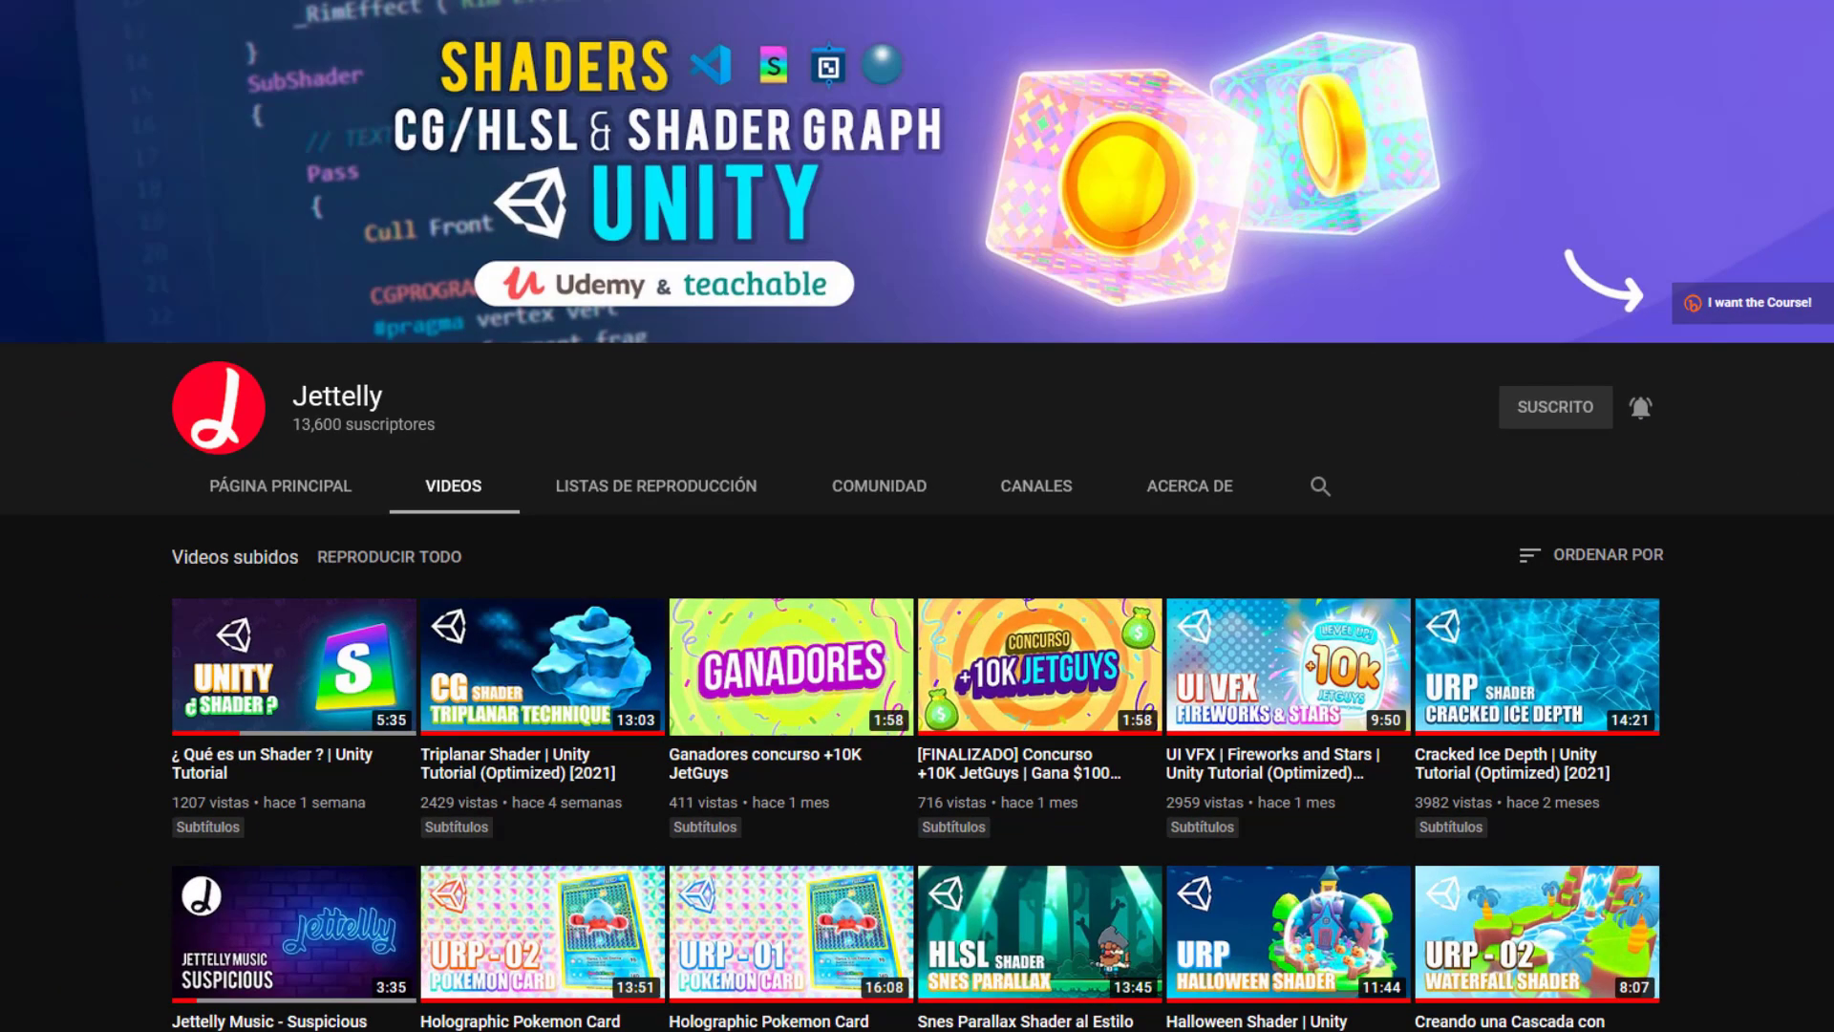
pyautogui.scroll(-3, 917, 515)
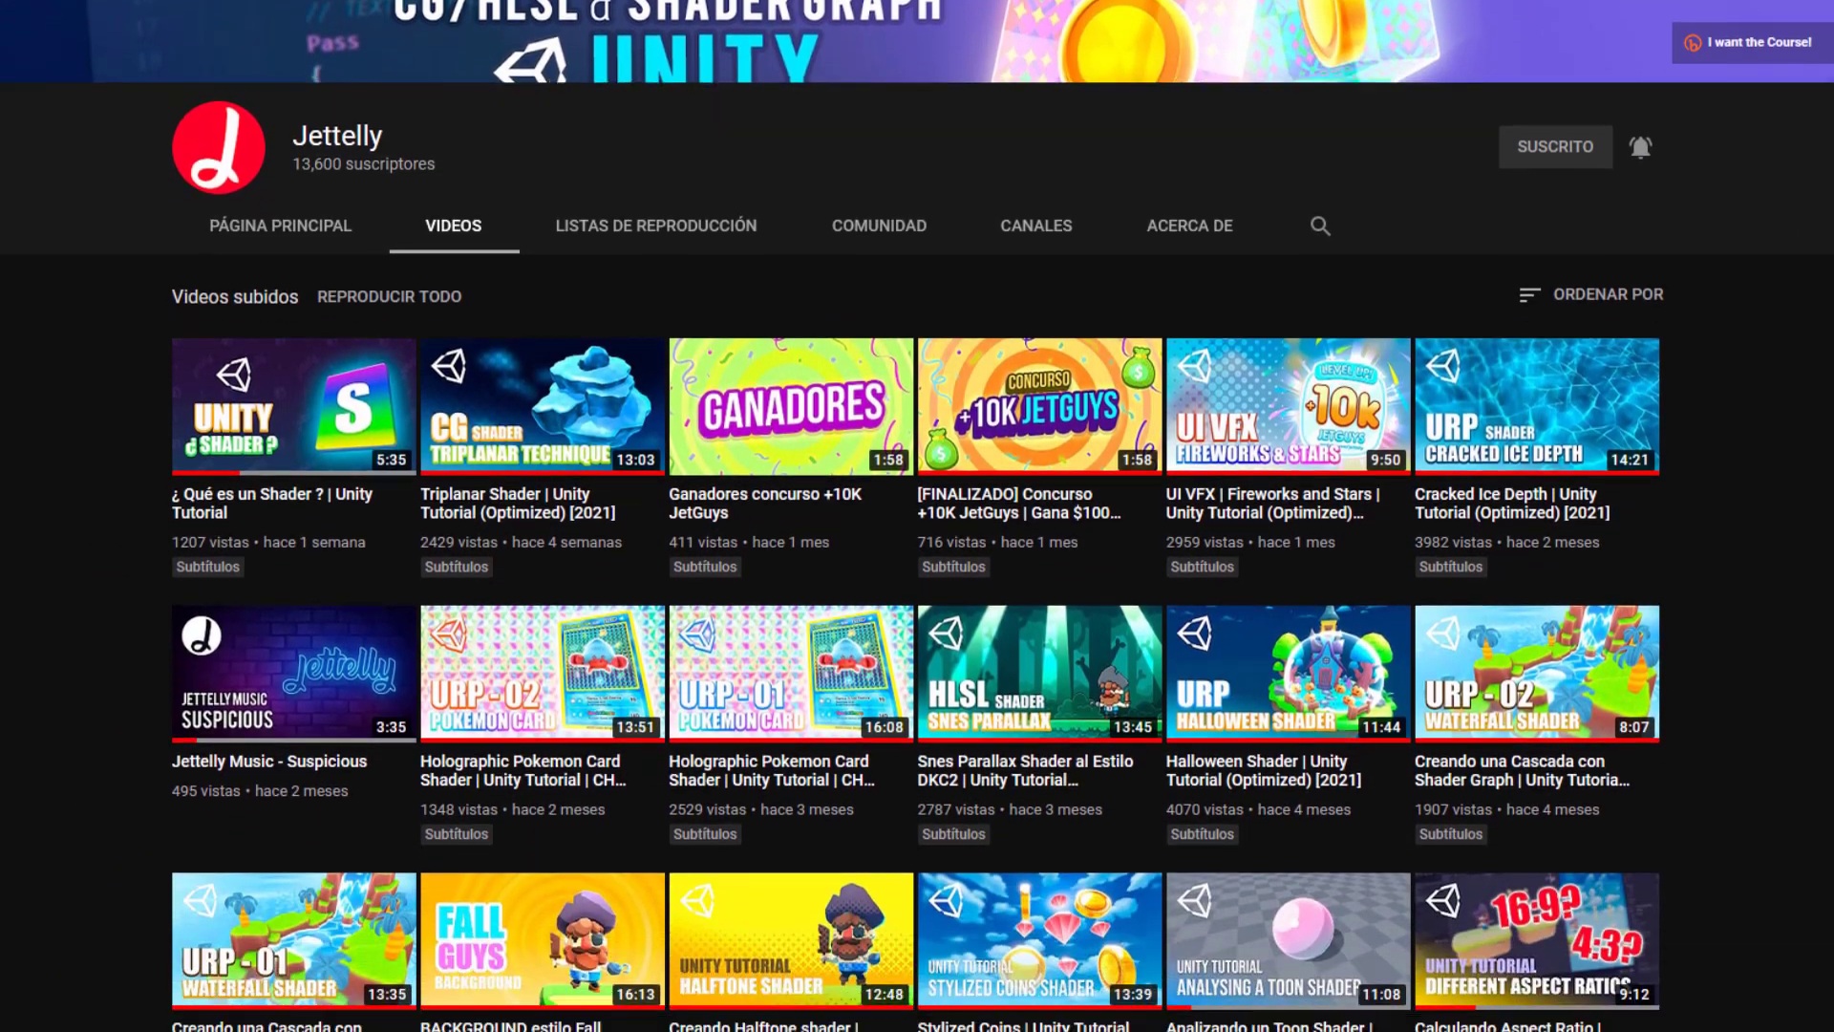
pyautogui.scroll(-4, 917, 516)
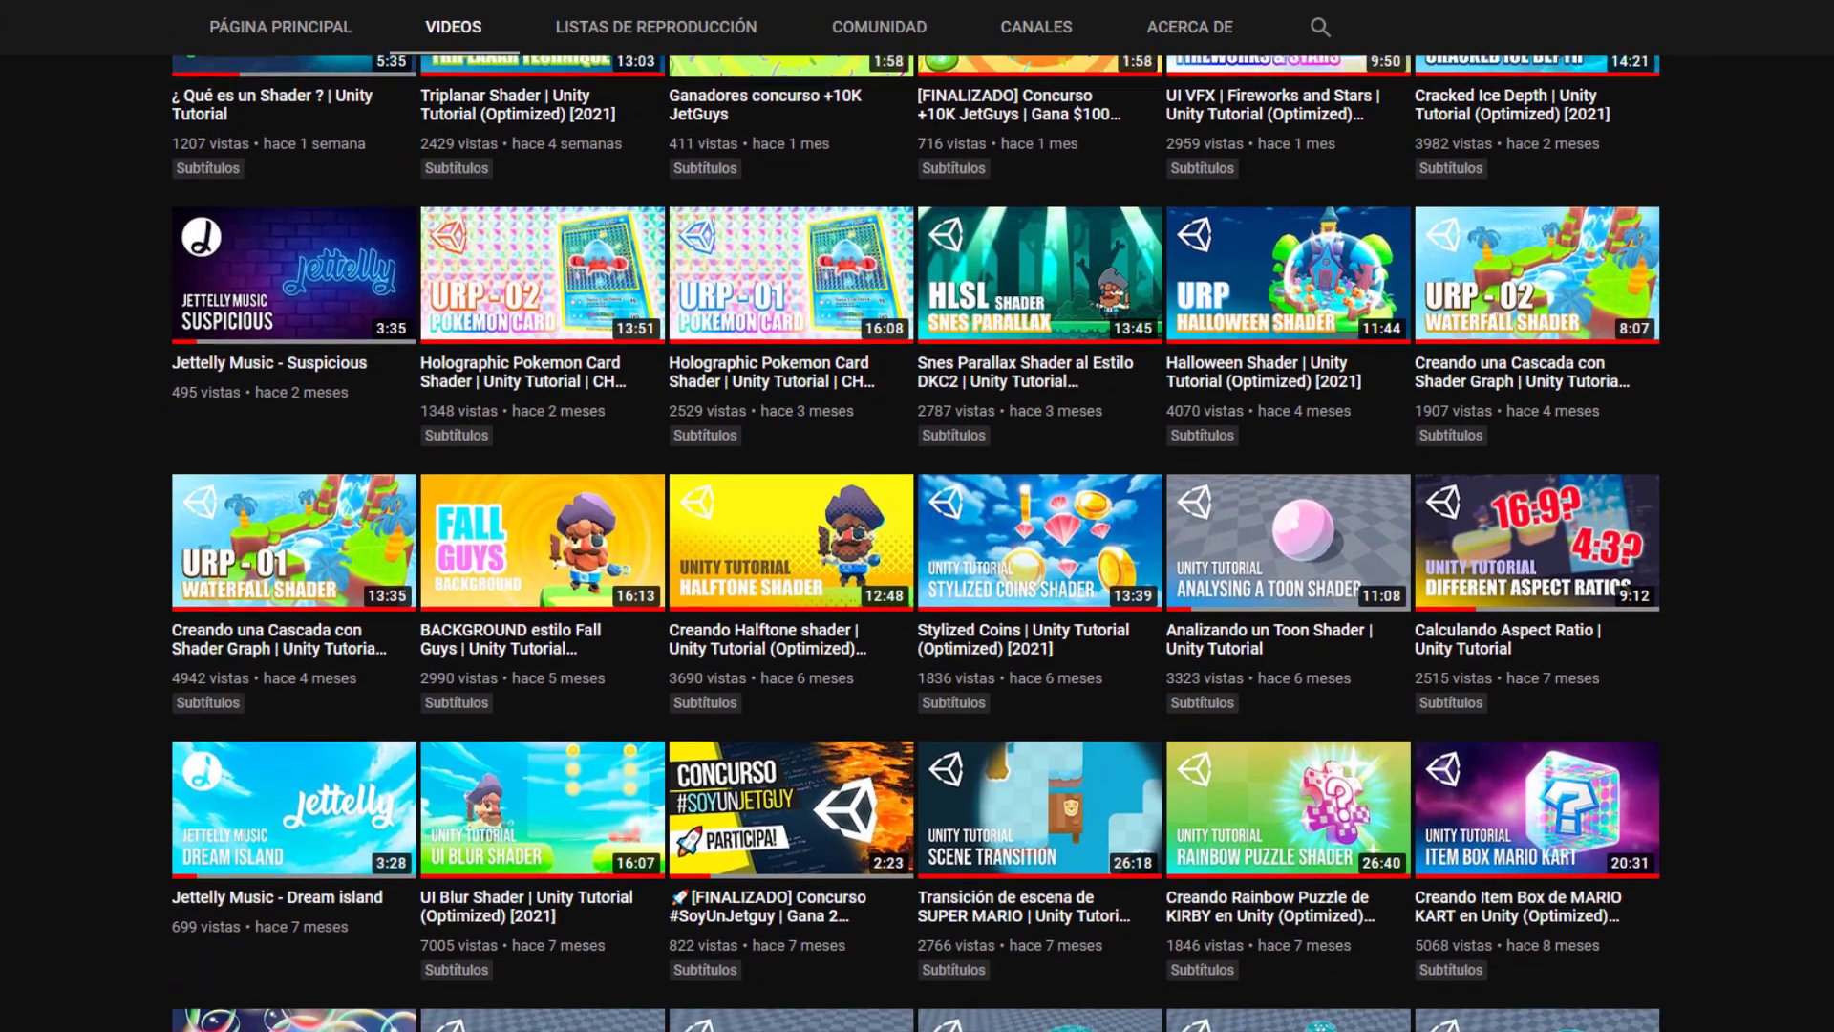
pyautogui.scroll(-4, 917, 516)
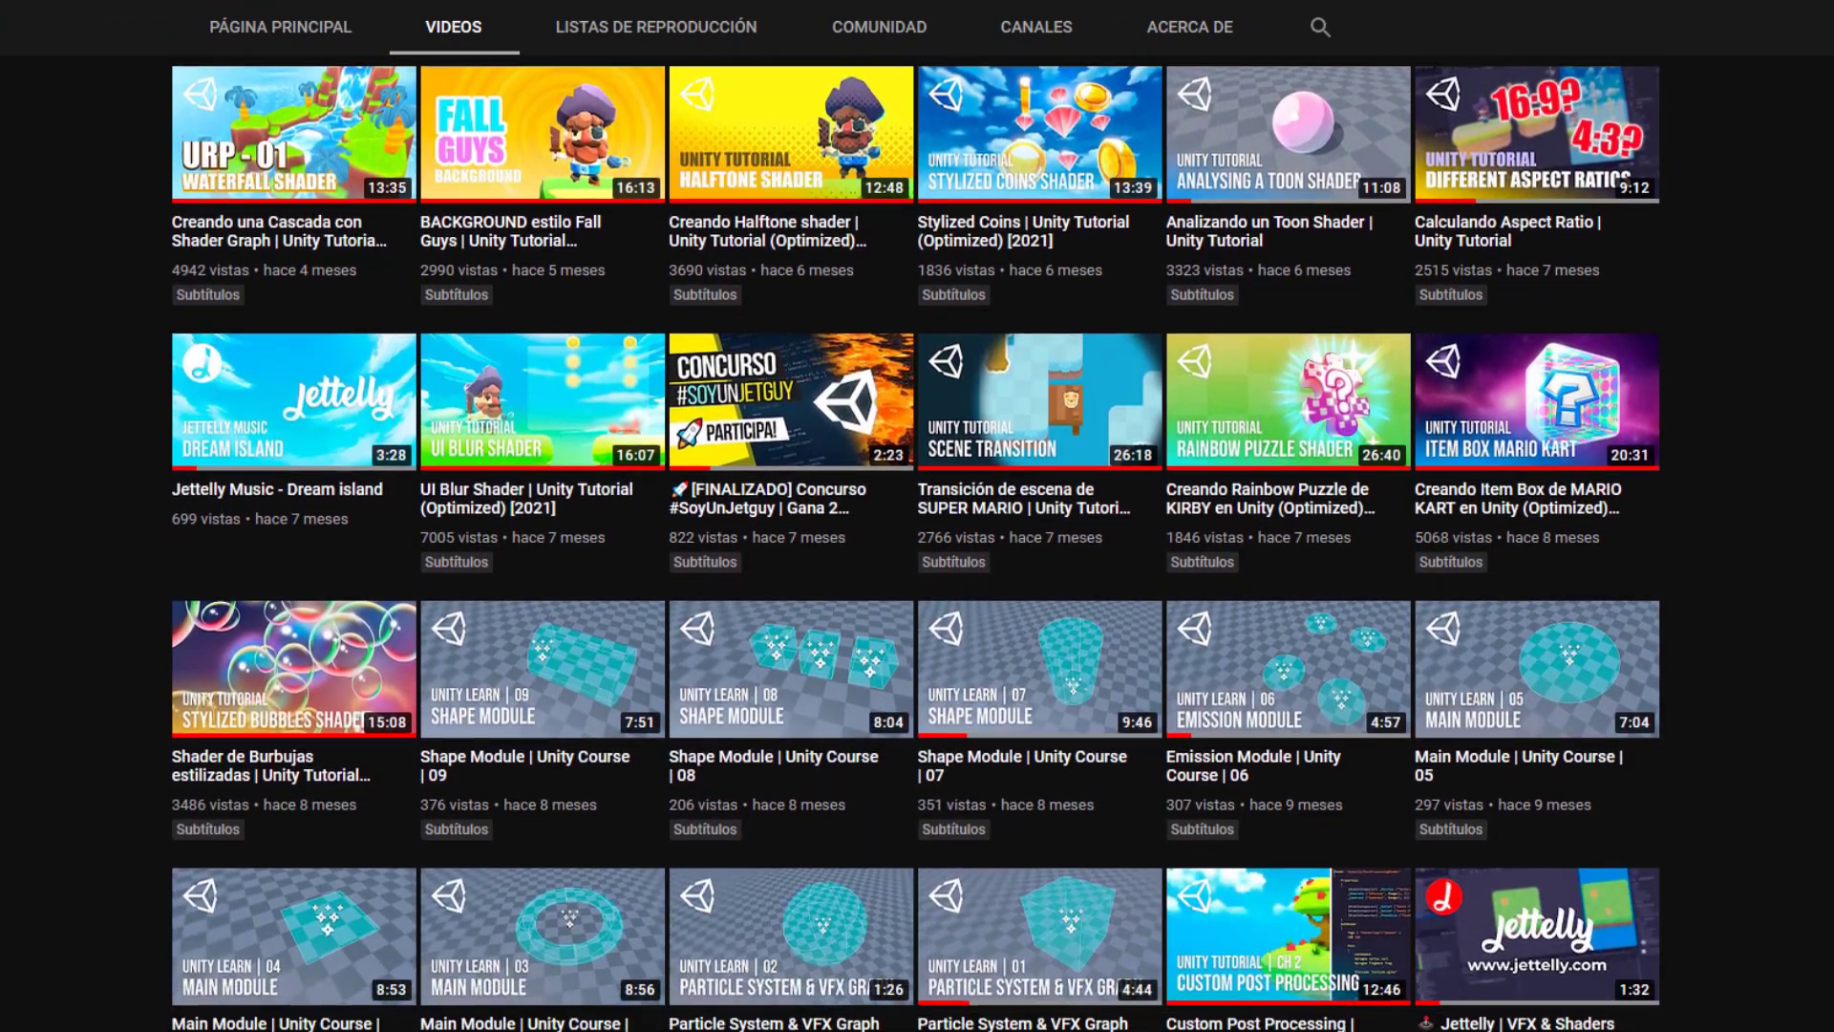
pyautogui.scroll(-4, 917, 516)
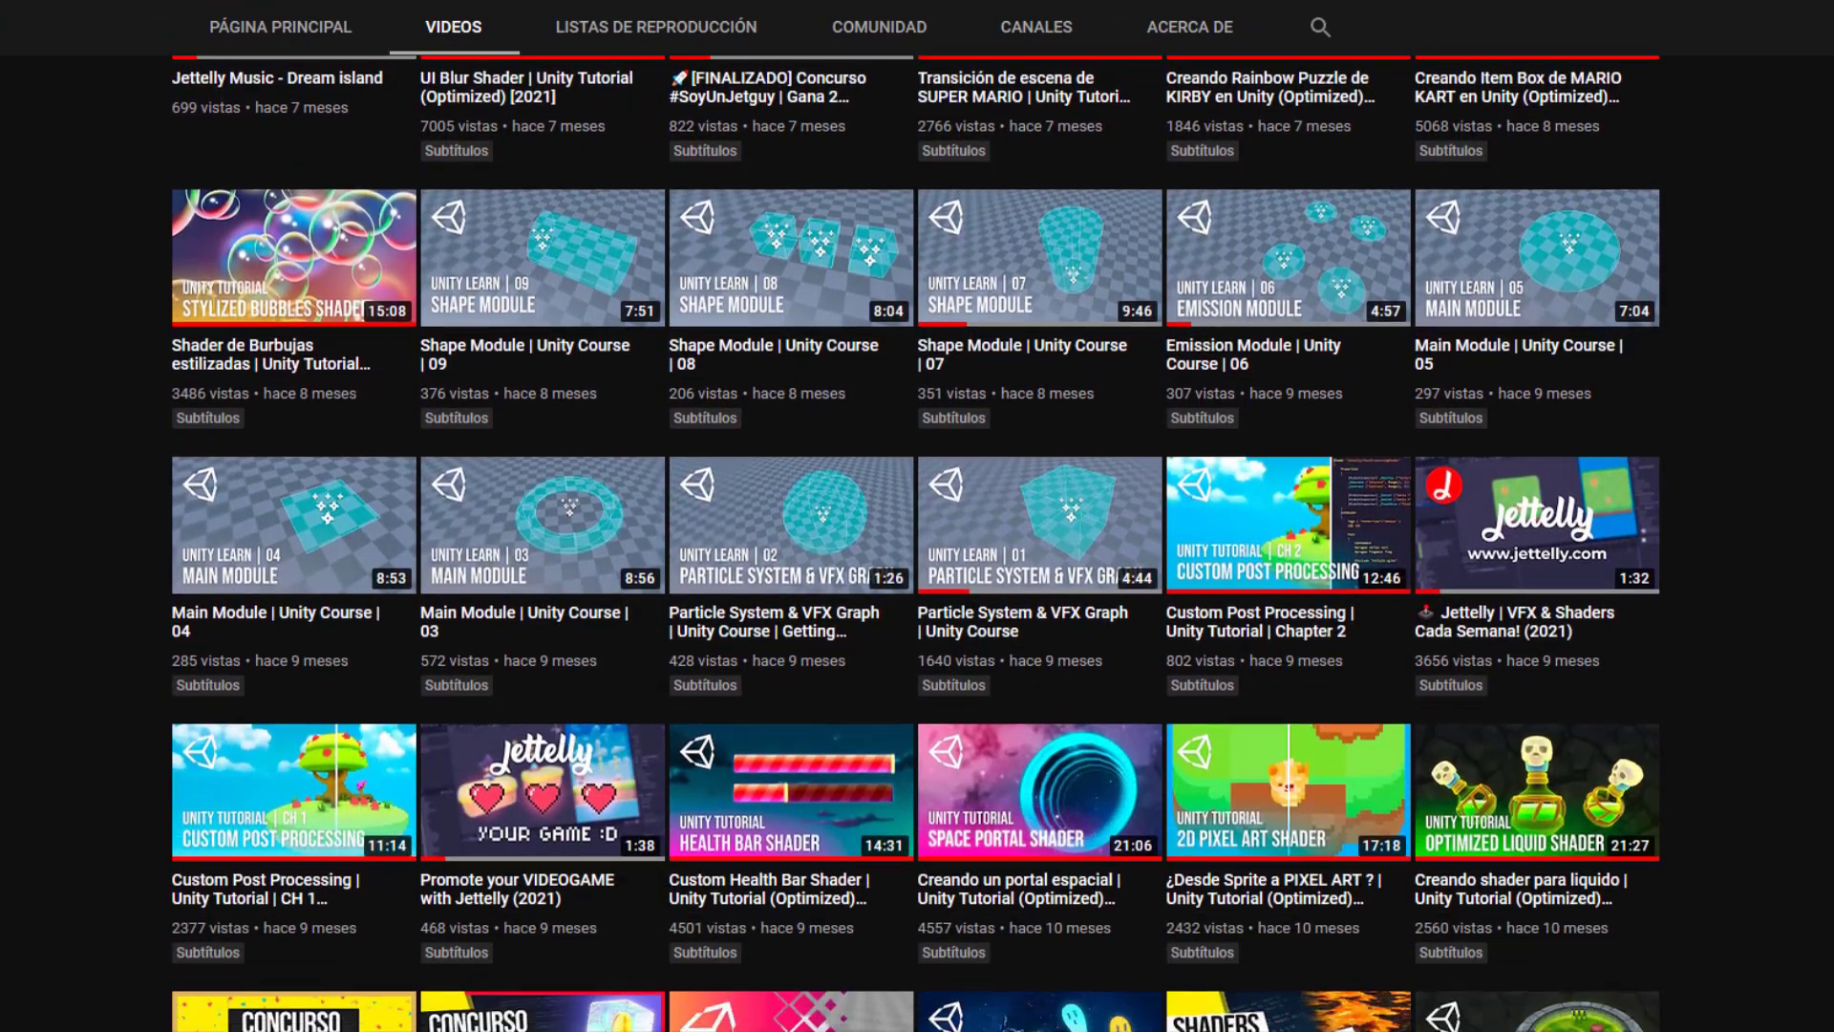
pyautogui.scroll(-4, 917, 516)
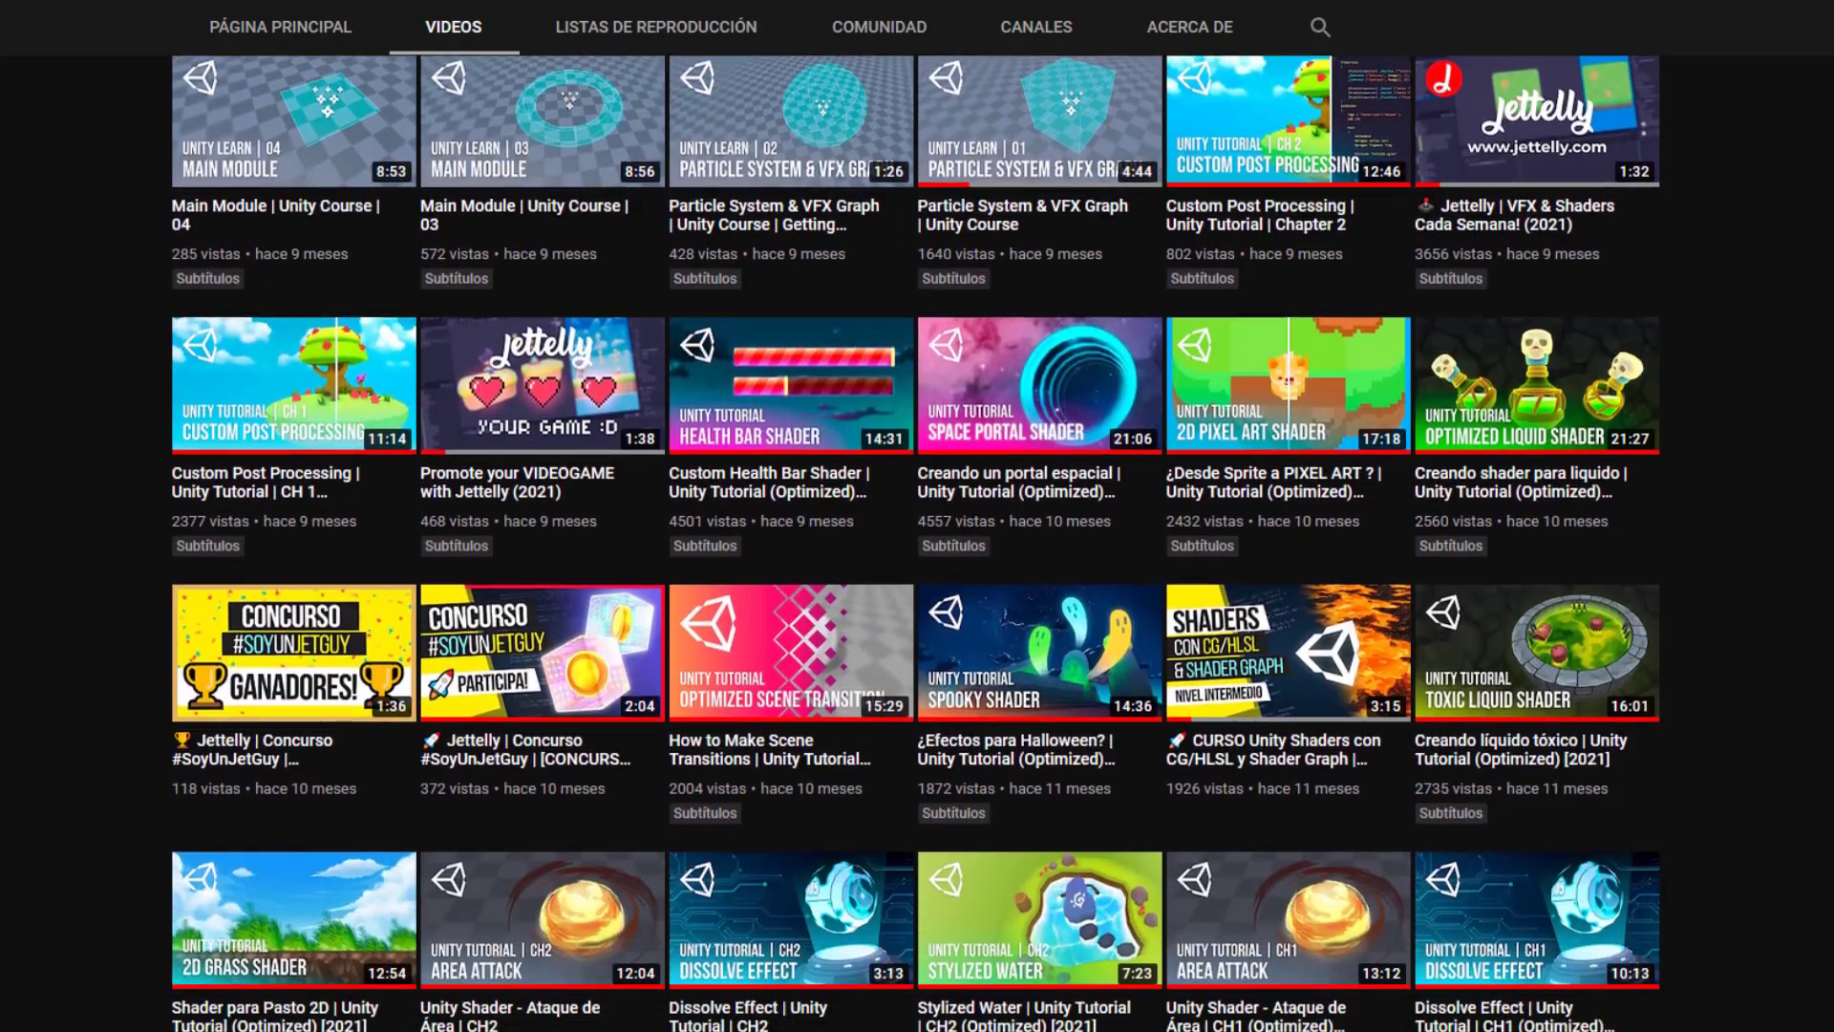
pyautogui.scroll(-3, 917, 516)
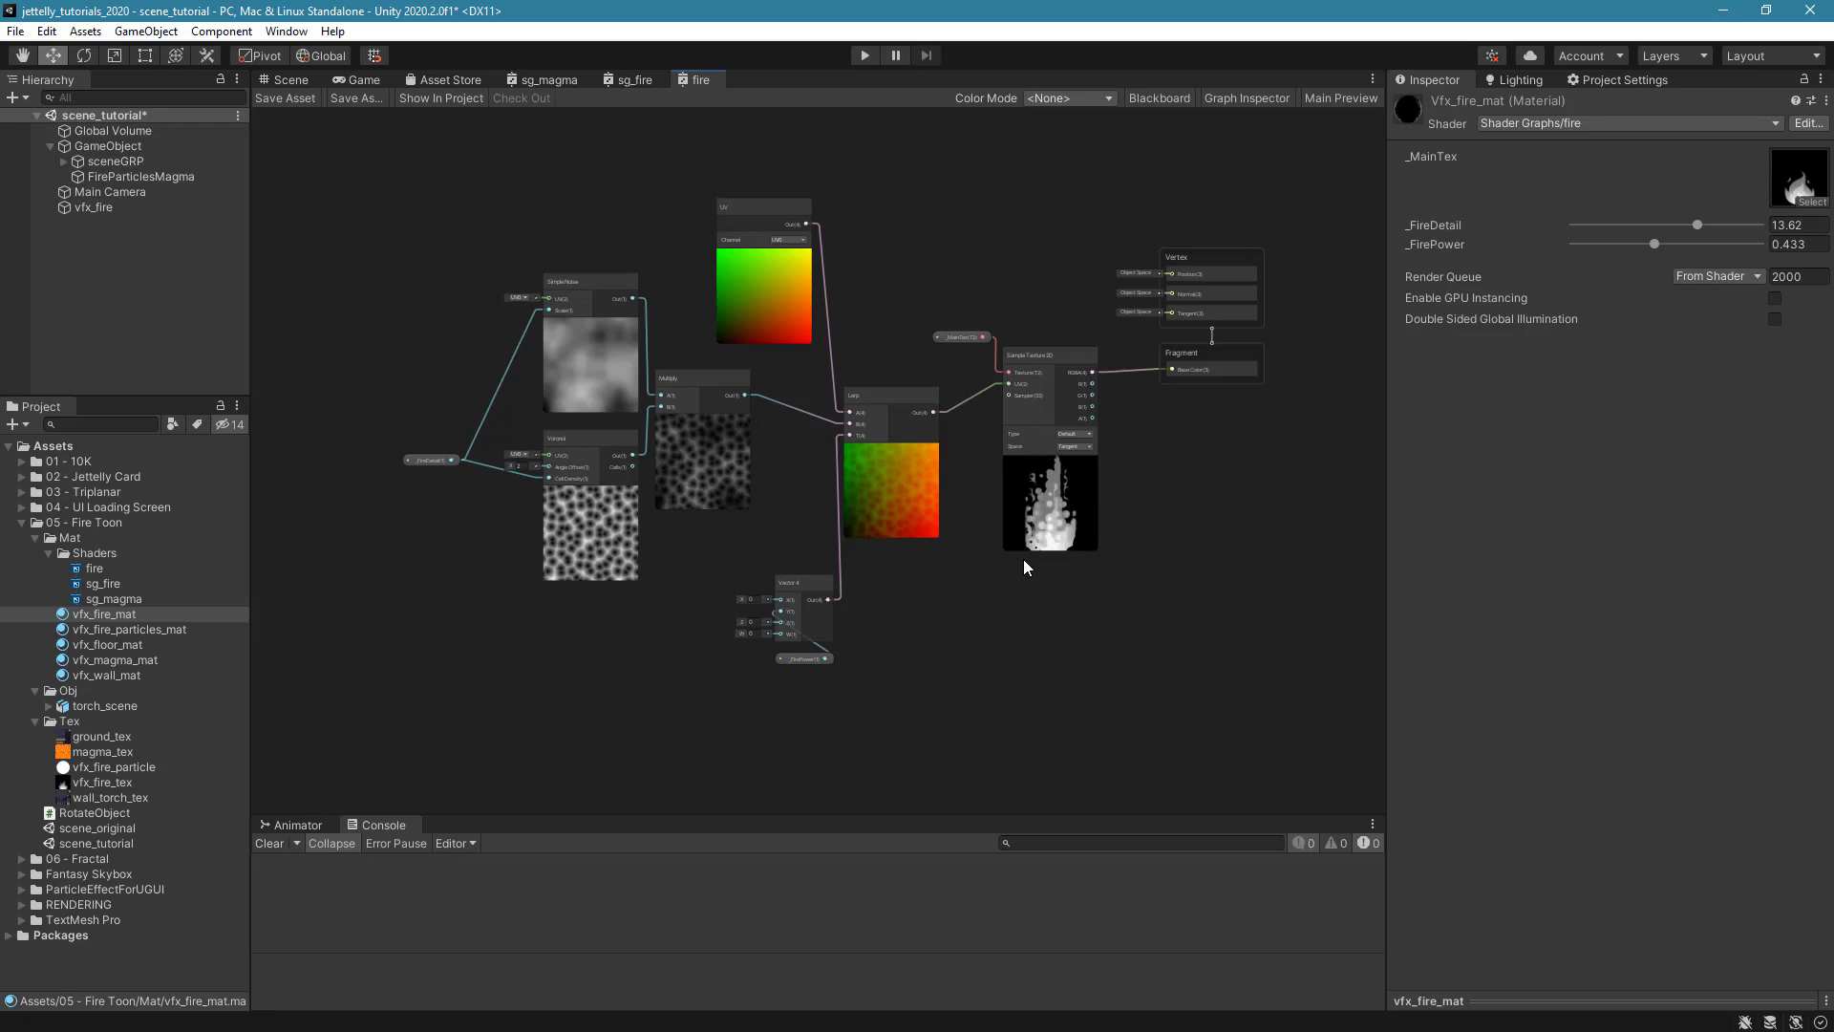
# Add a Tiling And Offset node above the Simple Noise node and connect its output to Simple Noise's UV input.
pyautogui.scroll(5, 758, 468)
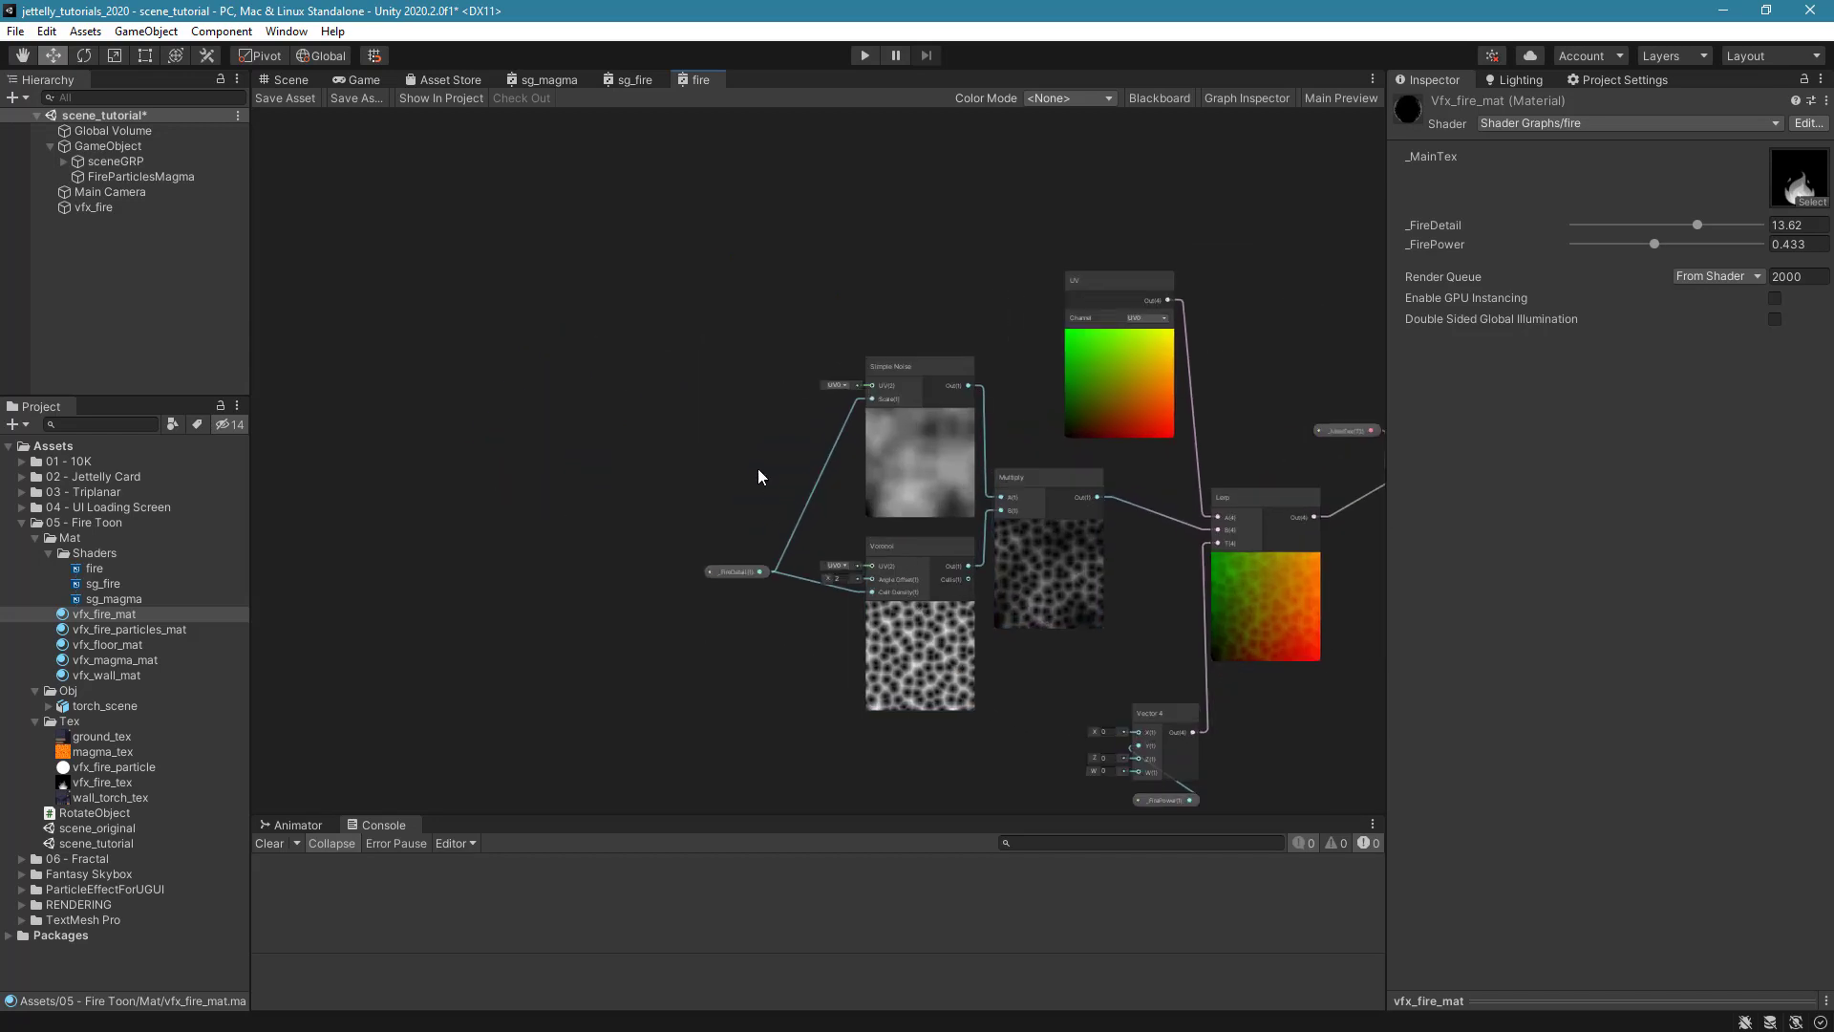
pyautogui.press('space')
pyautogui.write('tiling')
pyautogui.press('Return')
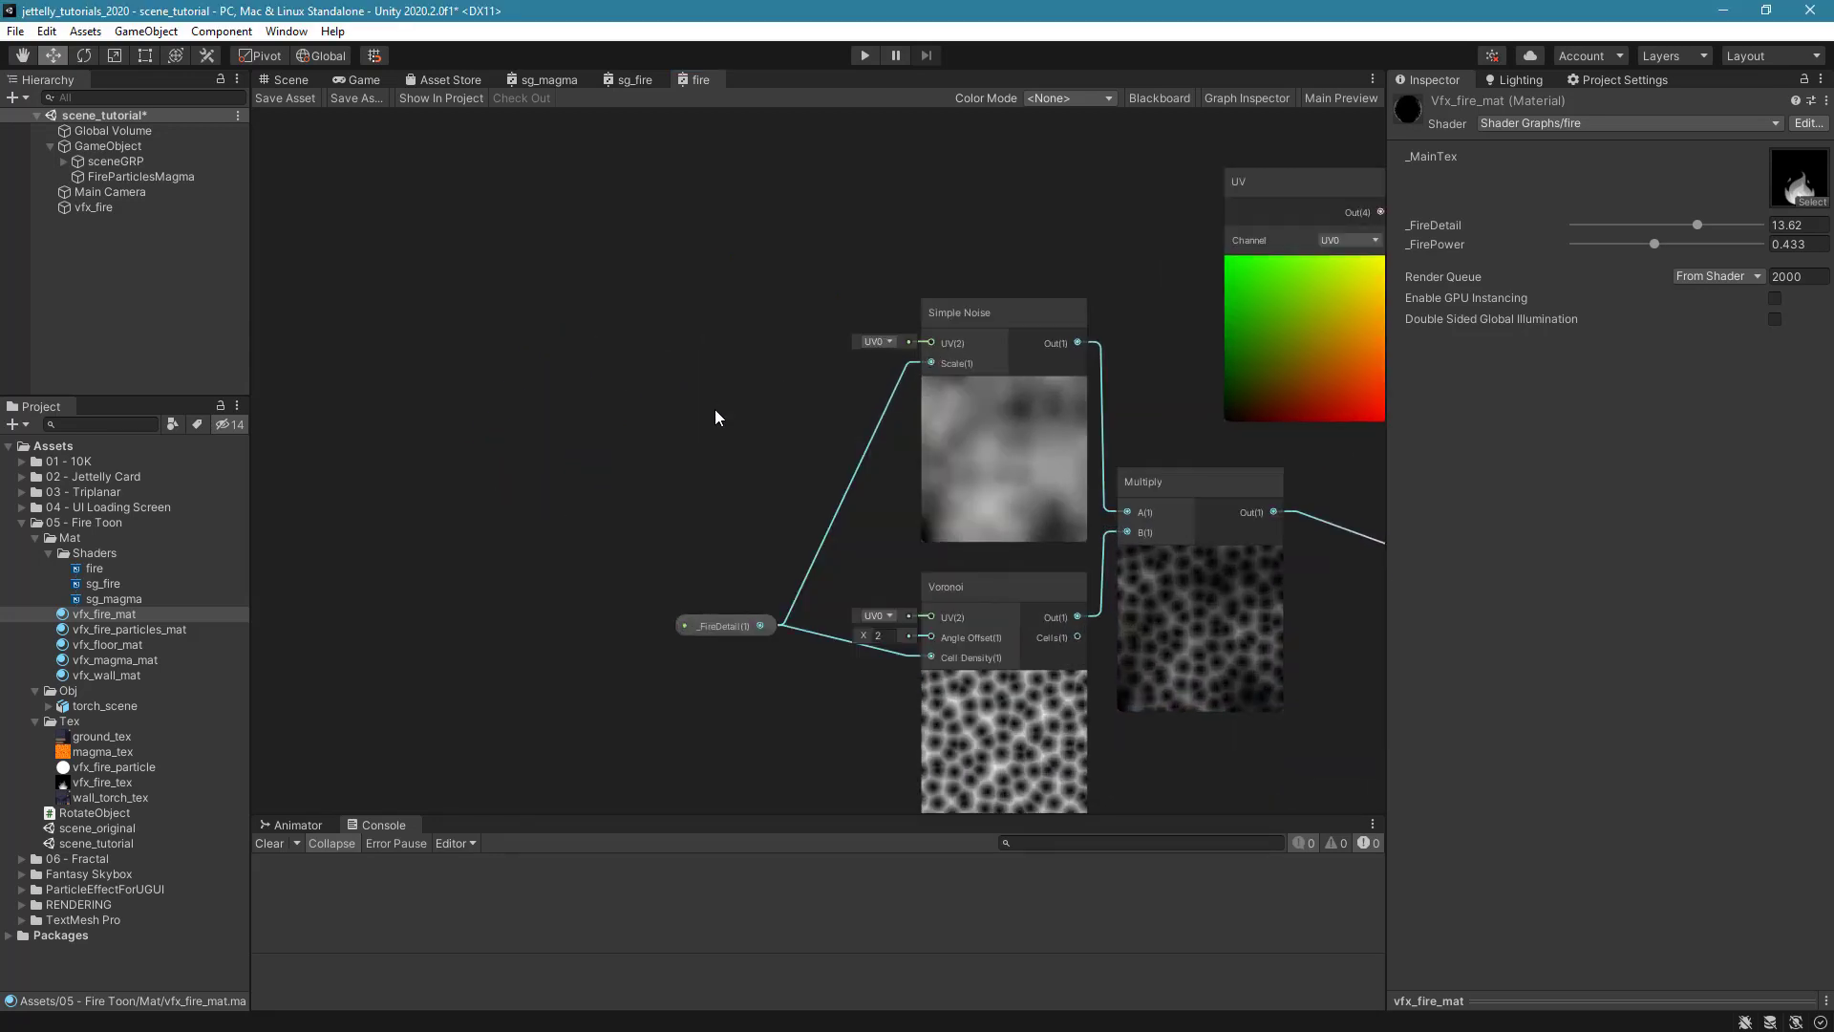
pyautogui.moveTo(780, 442); pyautogui.dragTo(692, 198)
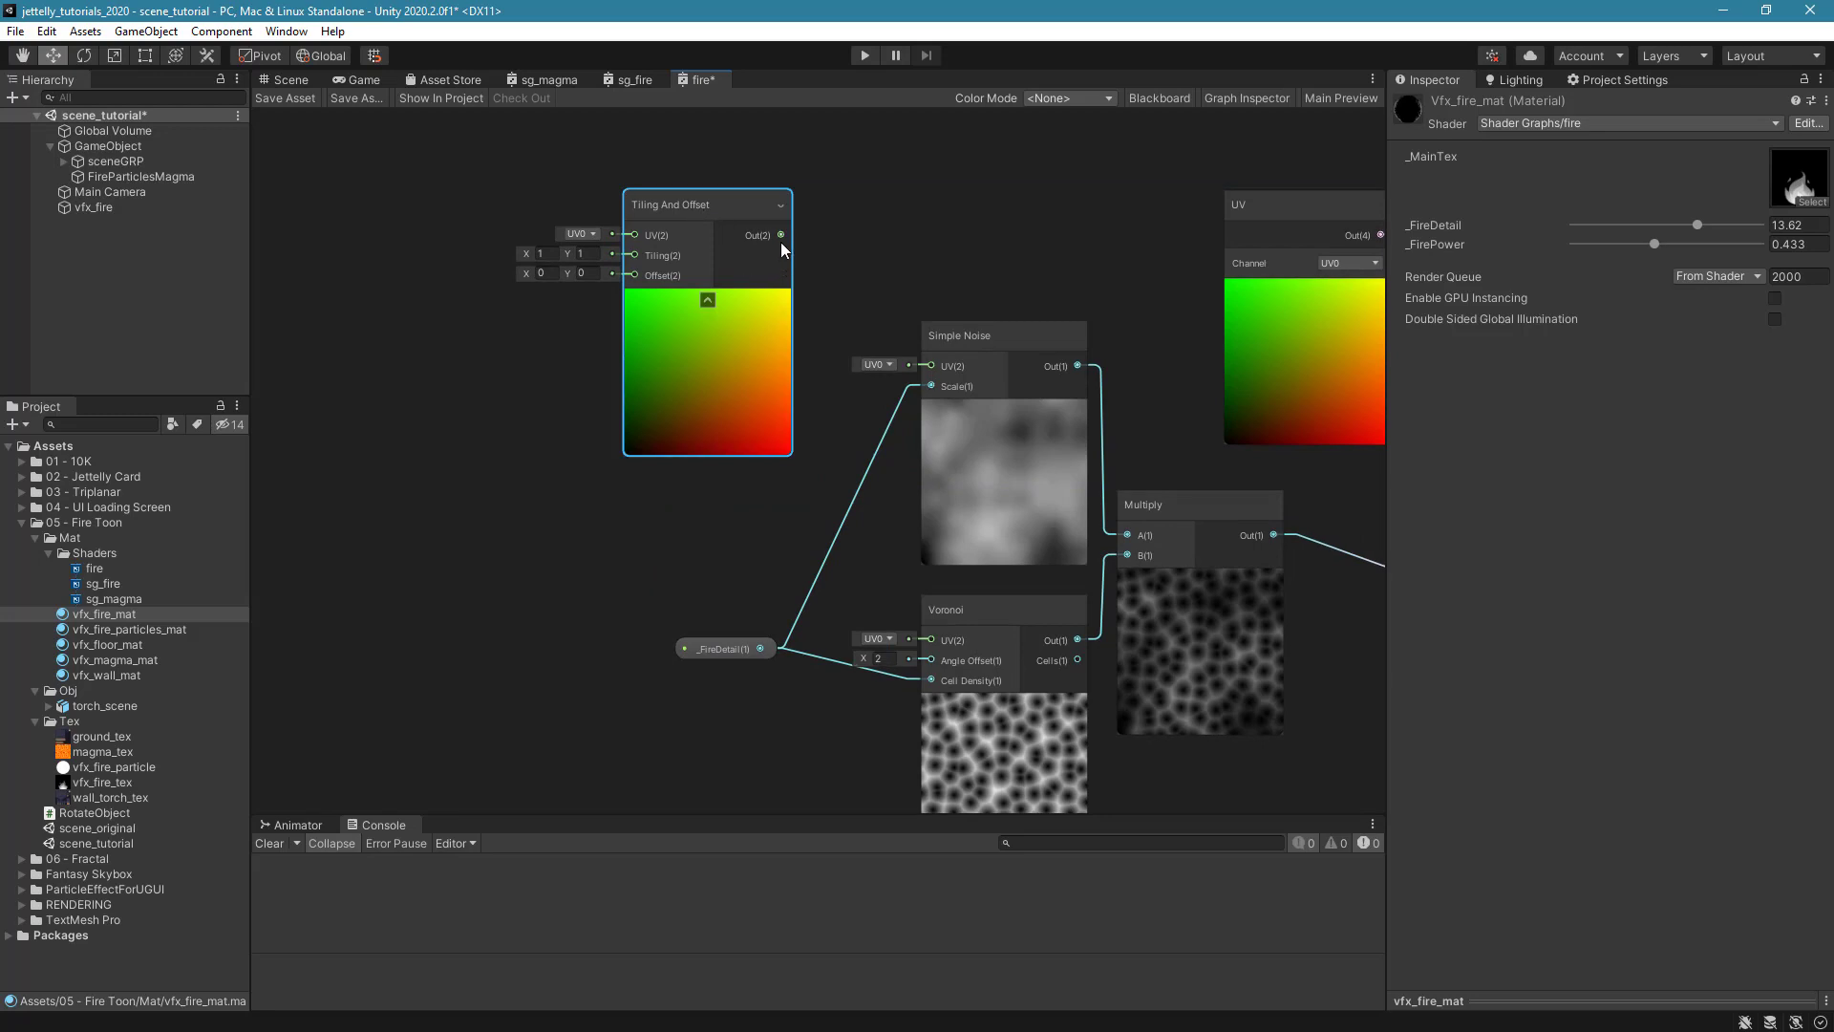
pyautogui.moveTo(781, 239); pyautogui.dragTo(920, 357)
pyautogui.moveTo(717, 208); pyautogui.dragTo(755, 237)
pyautogui.moveTo(986, 279); pyautogui.dragTo(897, 268, button='middle')
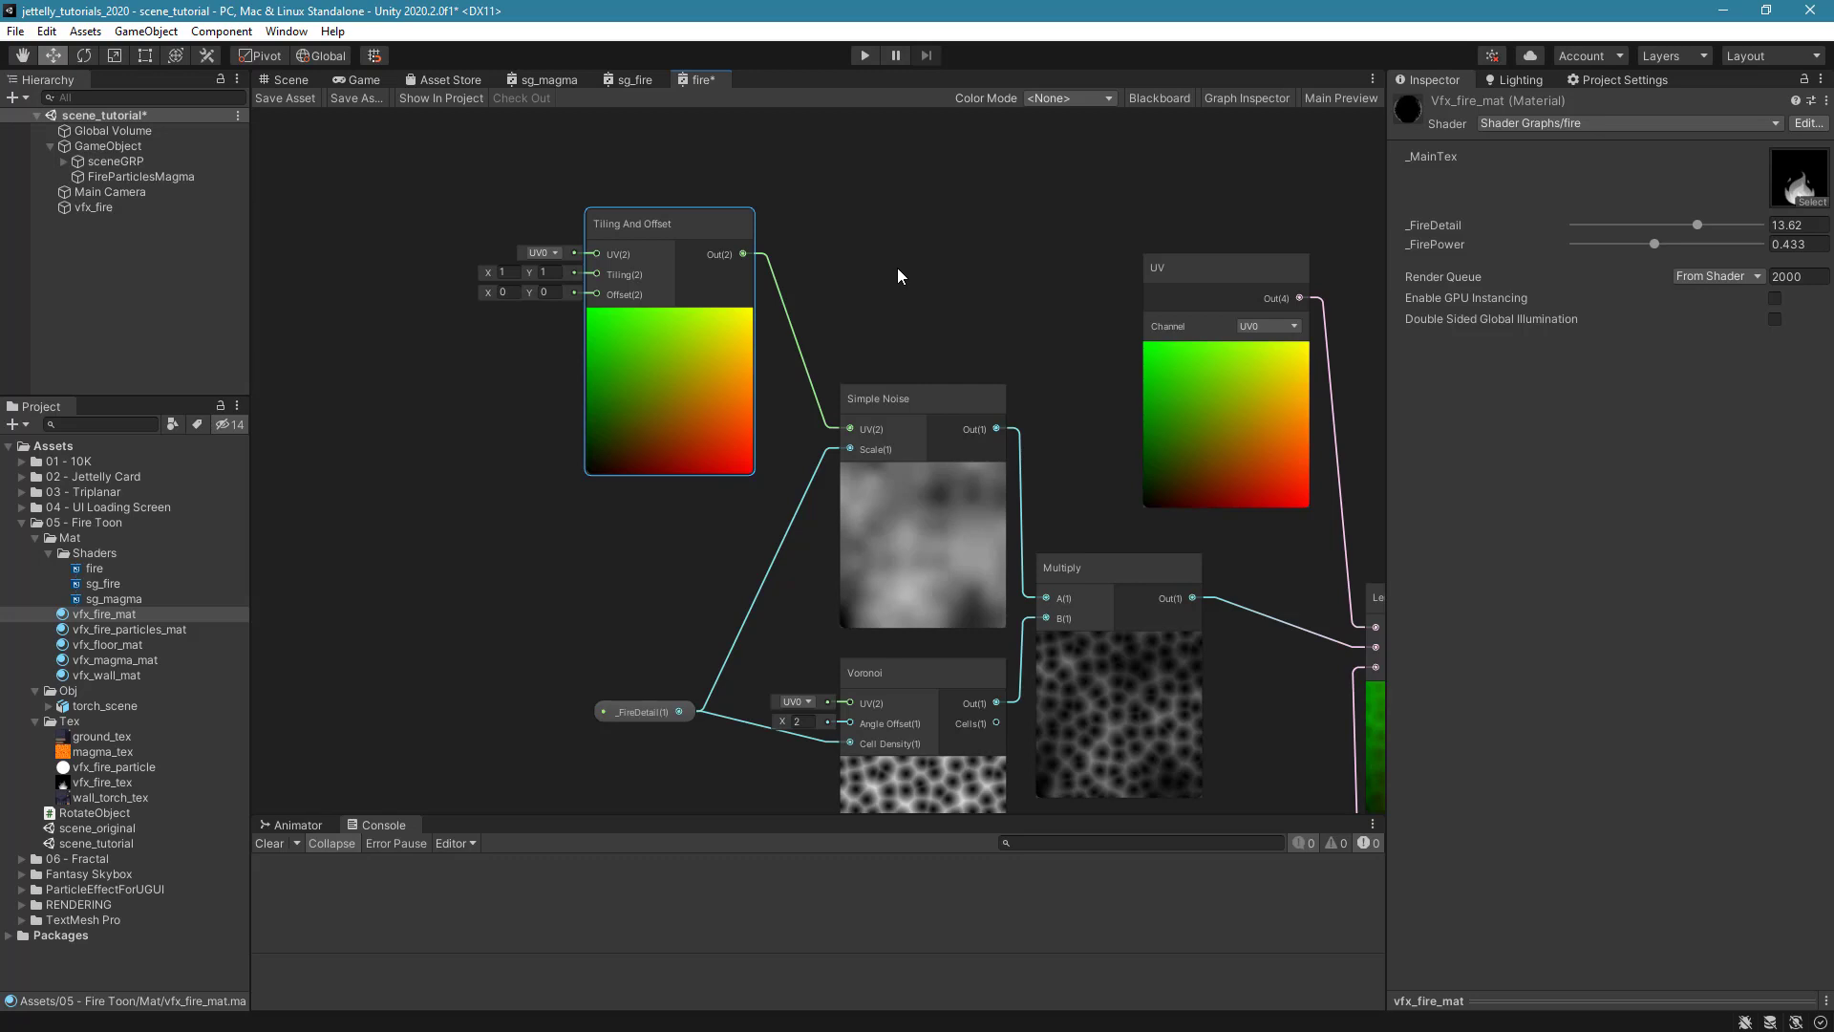
# Add a Vector 2 node before Tiling And Offset and connect its output to the Offset input.
pyautogui.click(420, 369)
pyautogui.press('space')
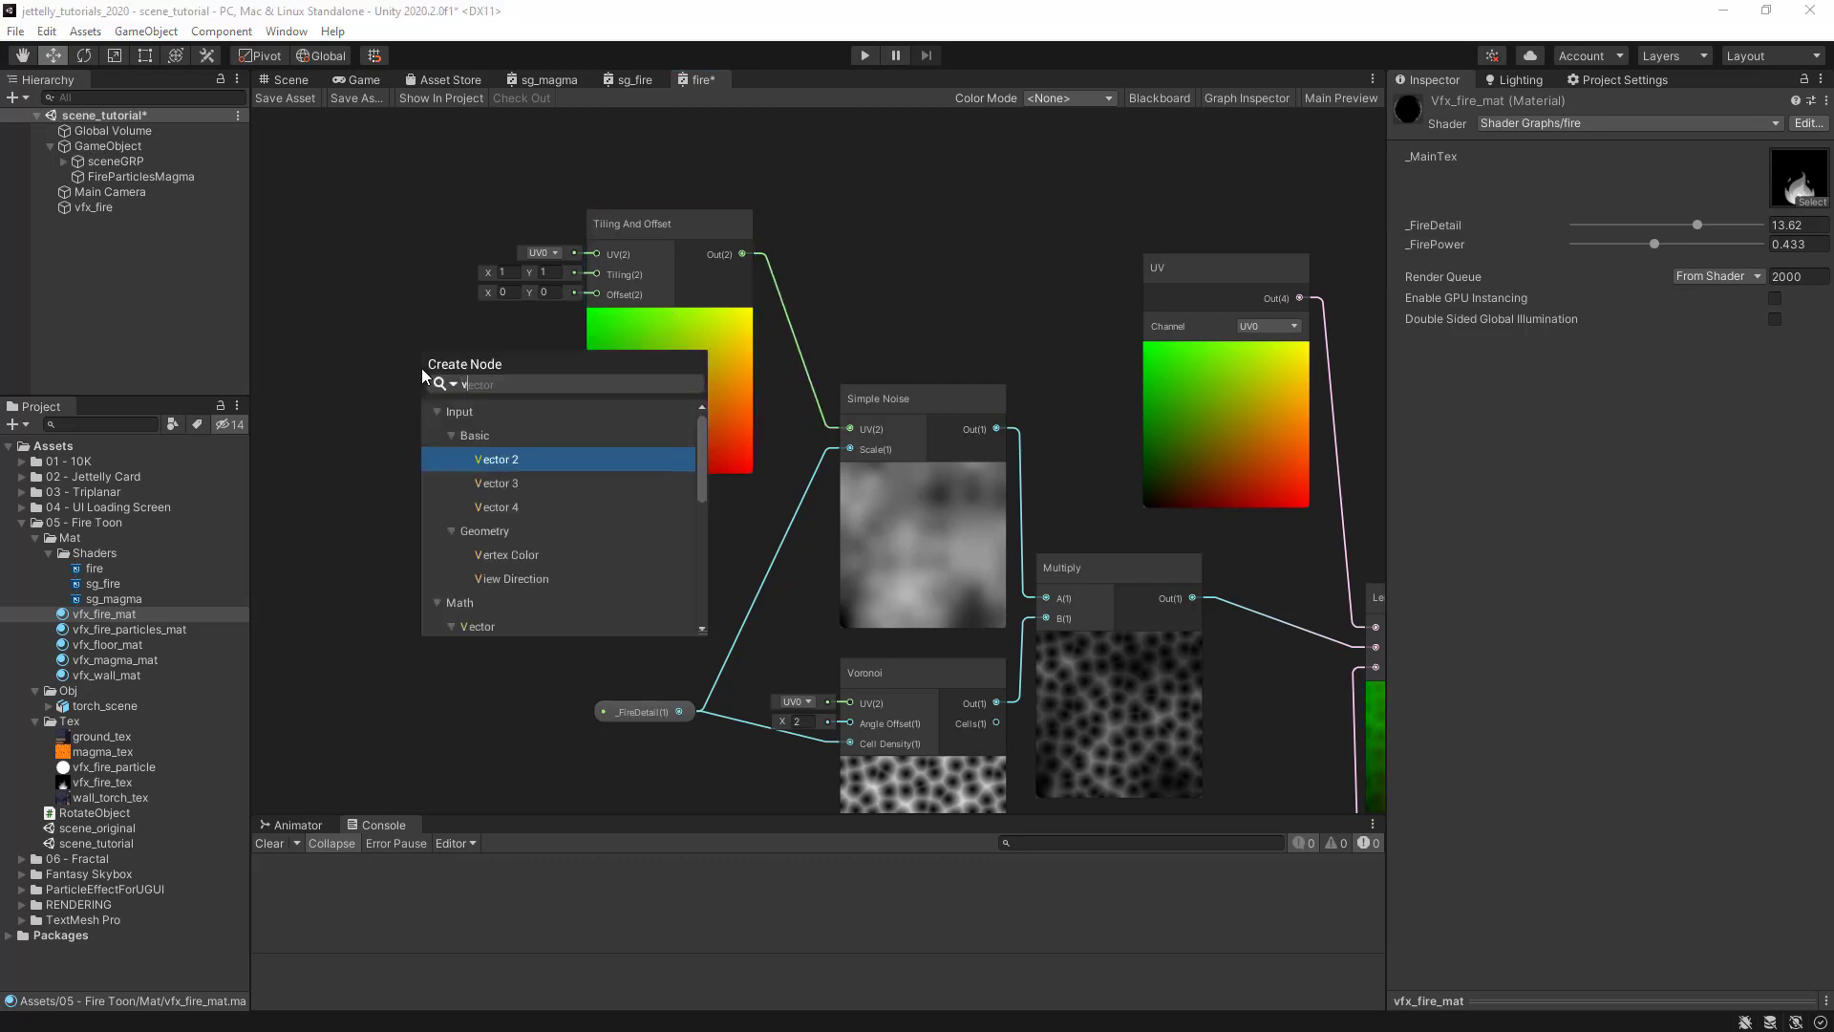
pyautogui.write('vec')
pyautogui.press('Down')
pyautogui.press('Return')
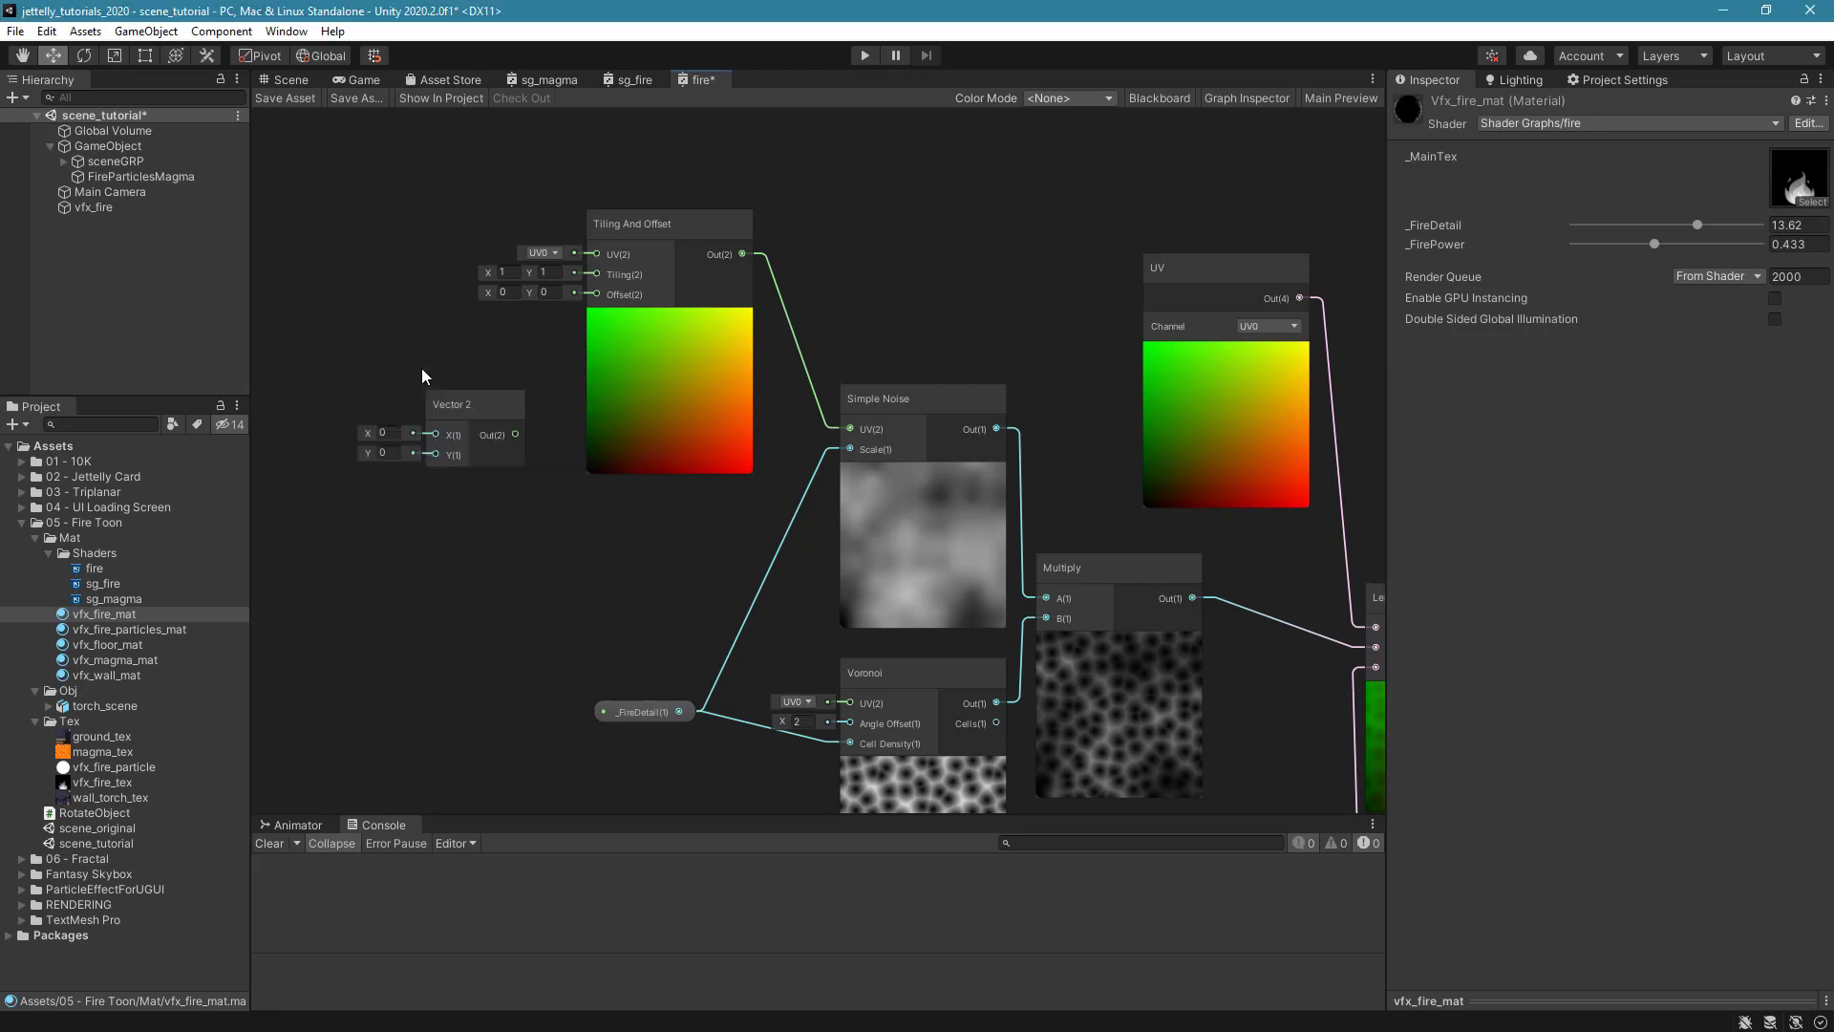
pyautogui.moveTo(517, 435); pyautogui.dragTo(597, 294)
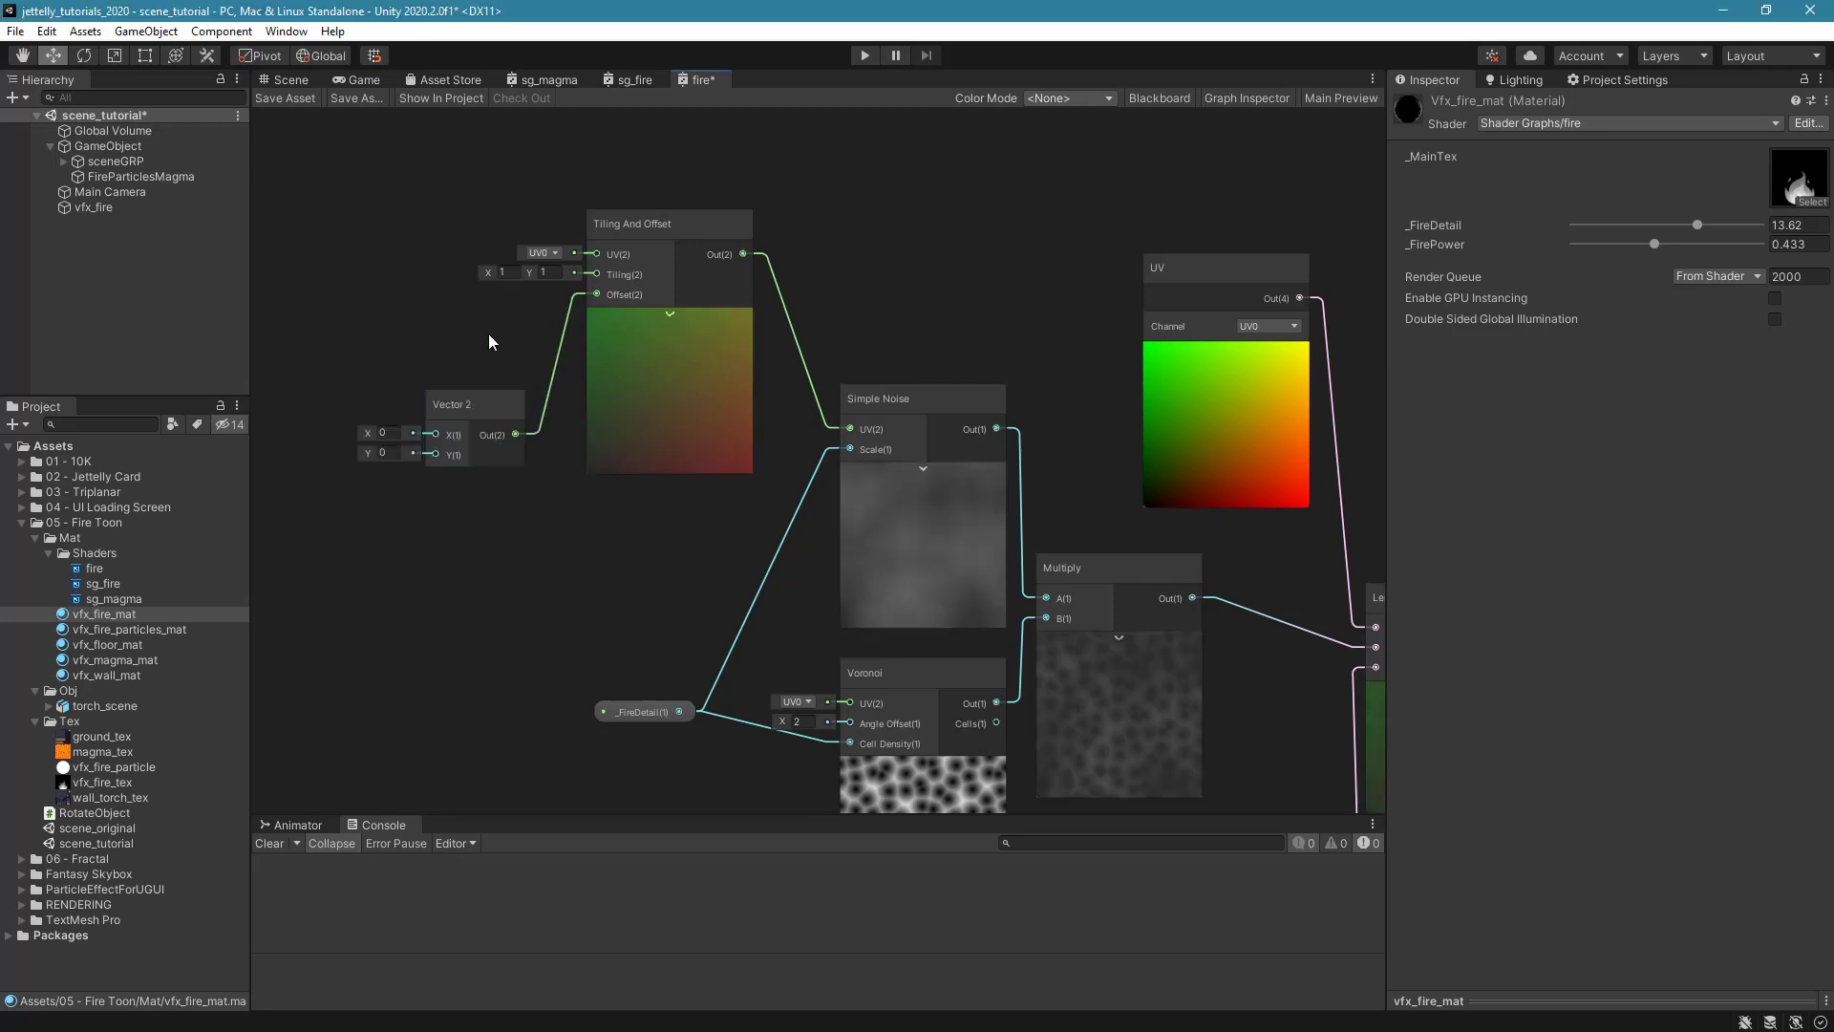
pyautogui.moveTo(489, 335); pyautogui.dragTo(694, 317, button='middle')
pyautogui.moveTo(669, 387); pyautogui.dragTo(700, 392)
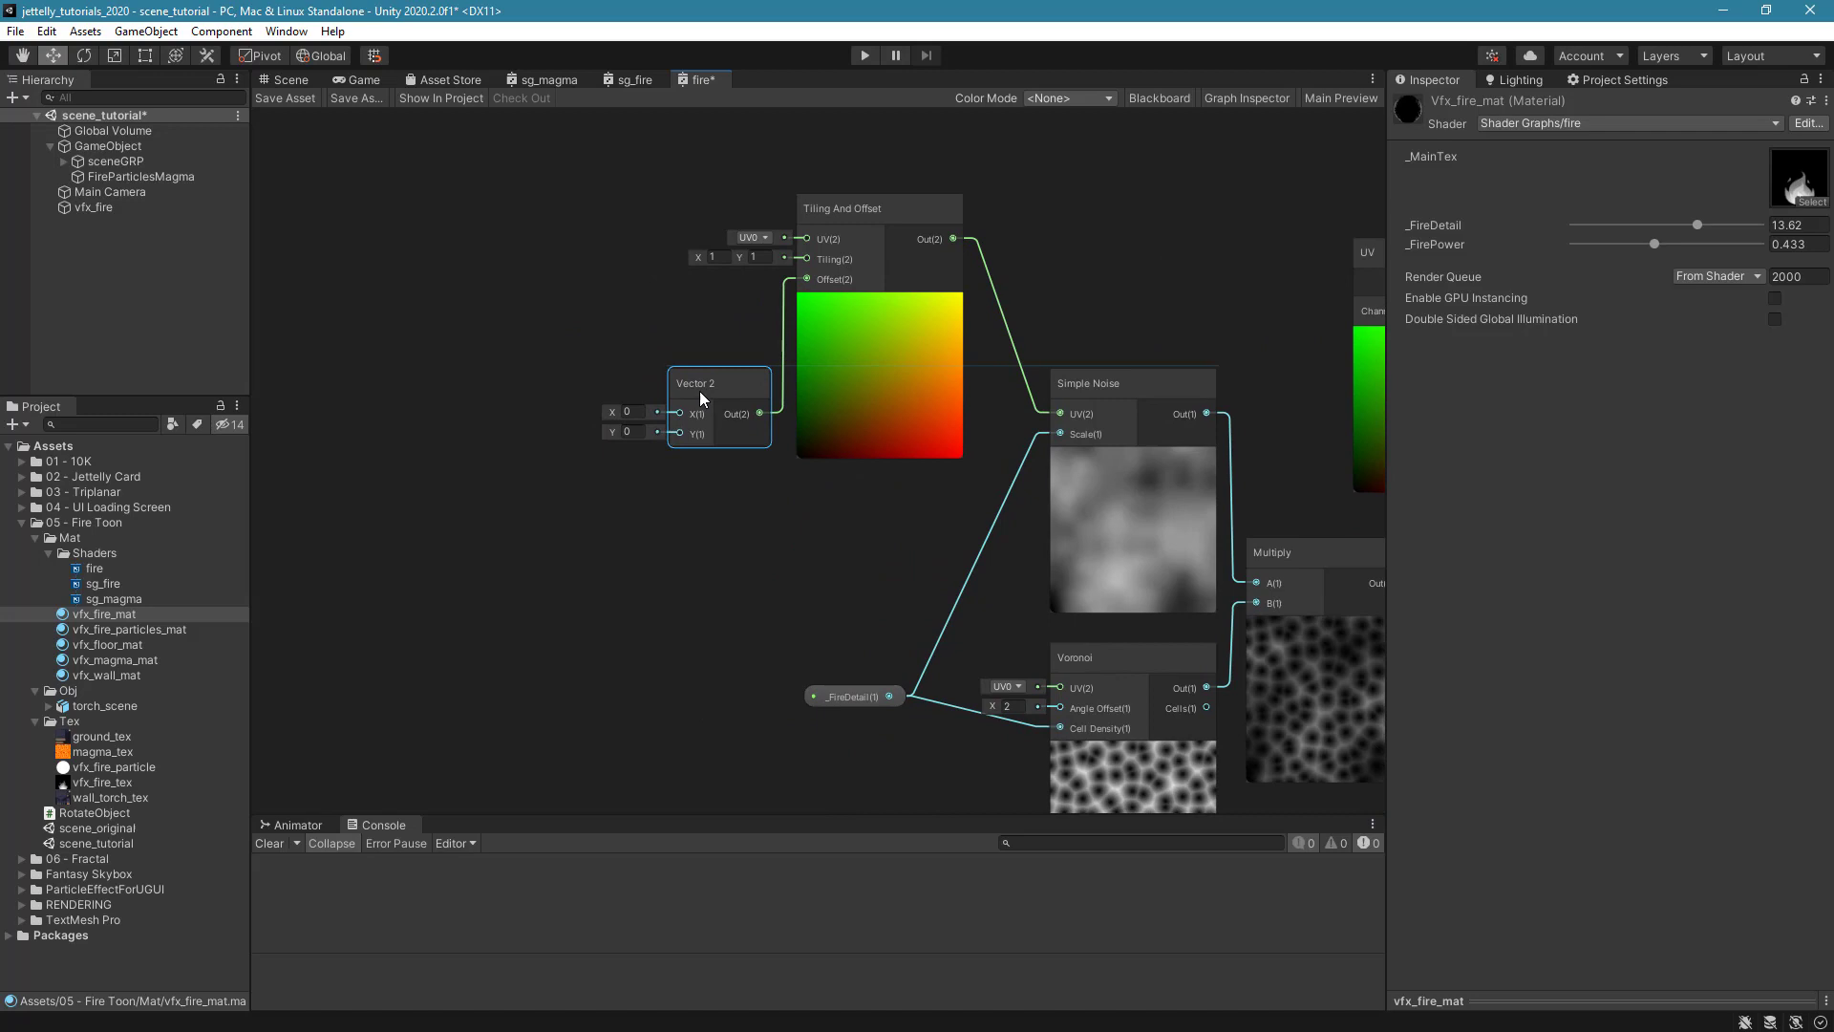
# Add a Time node and a Multiply node ahead of the Vector 2 node.
pyautogui.click(663, 359)
pyautogui.press('space')
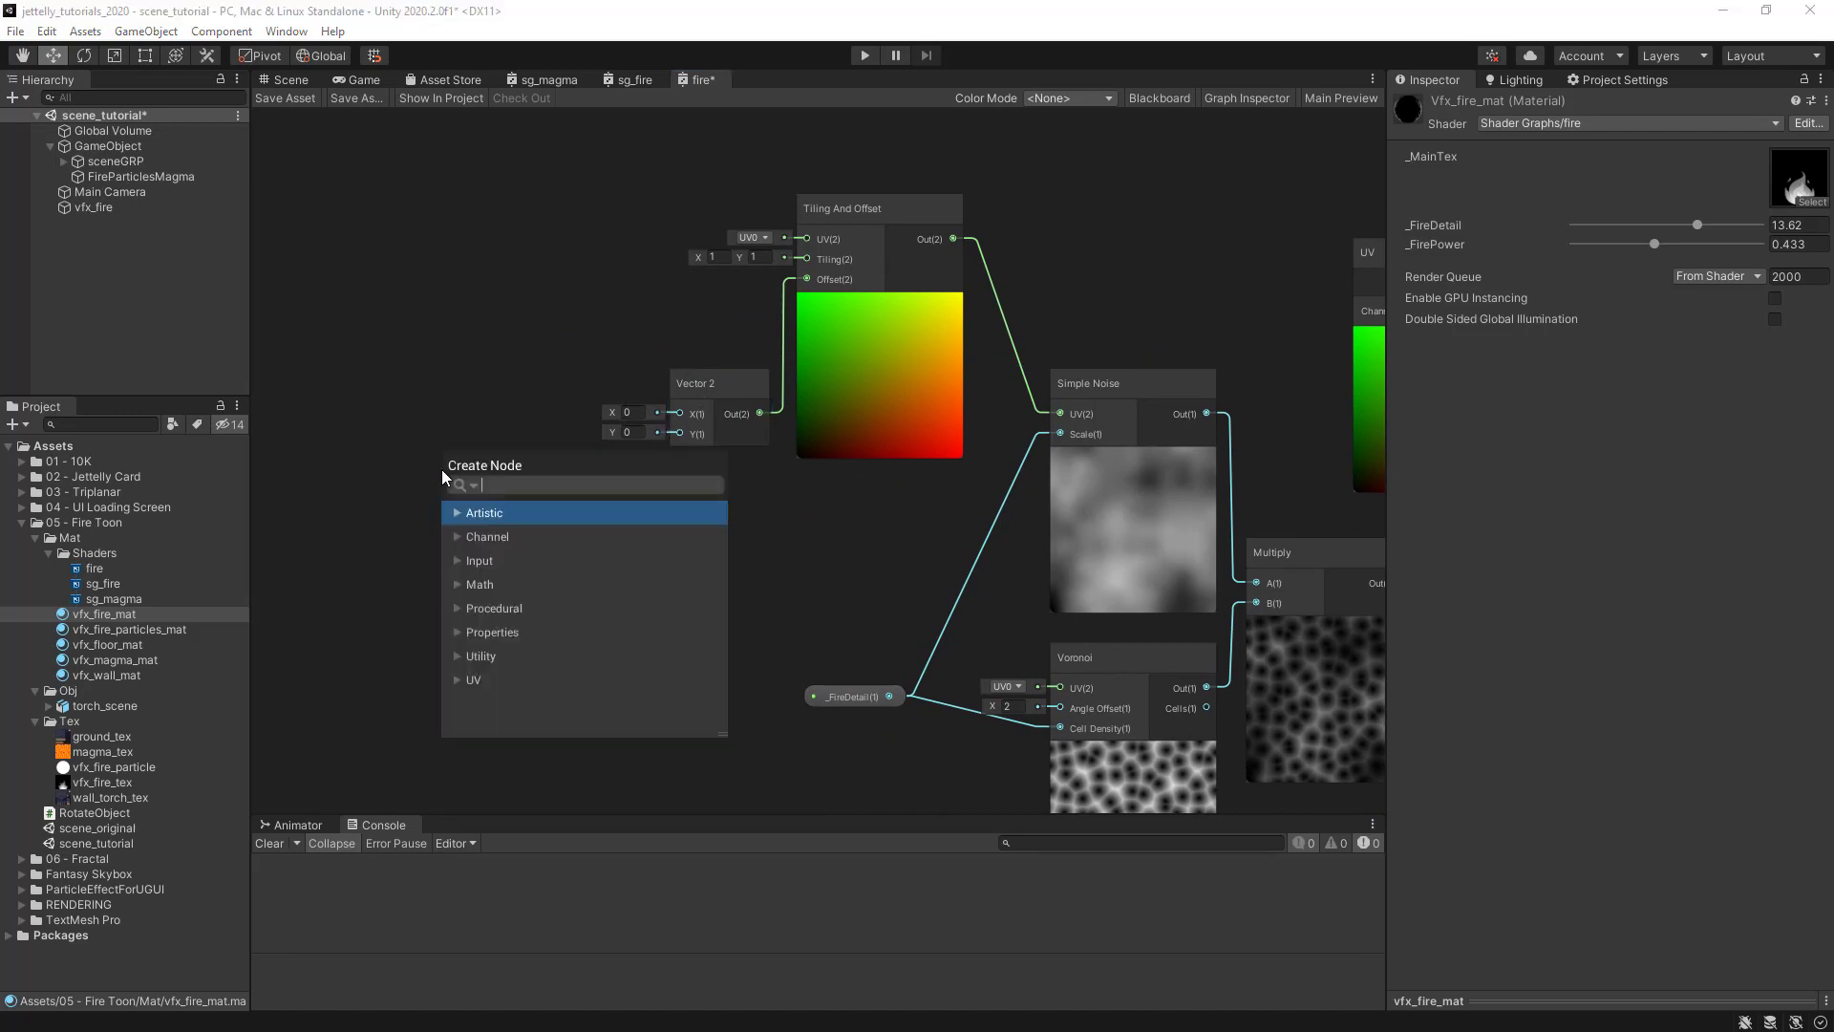
pyautogui.write('time')
pyautogui.press('Return')
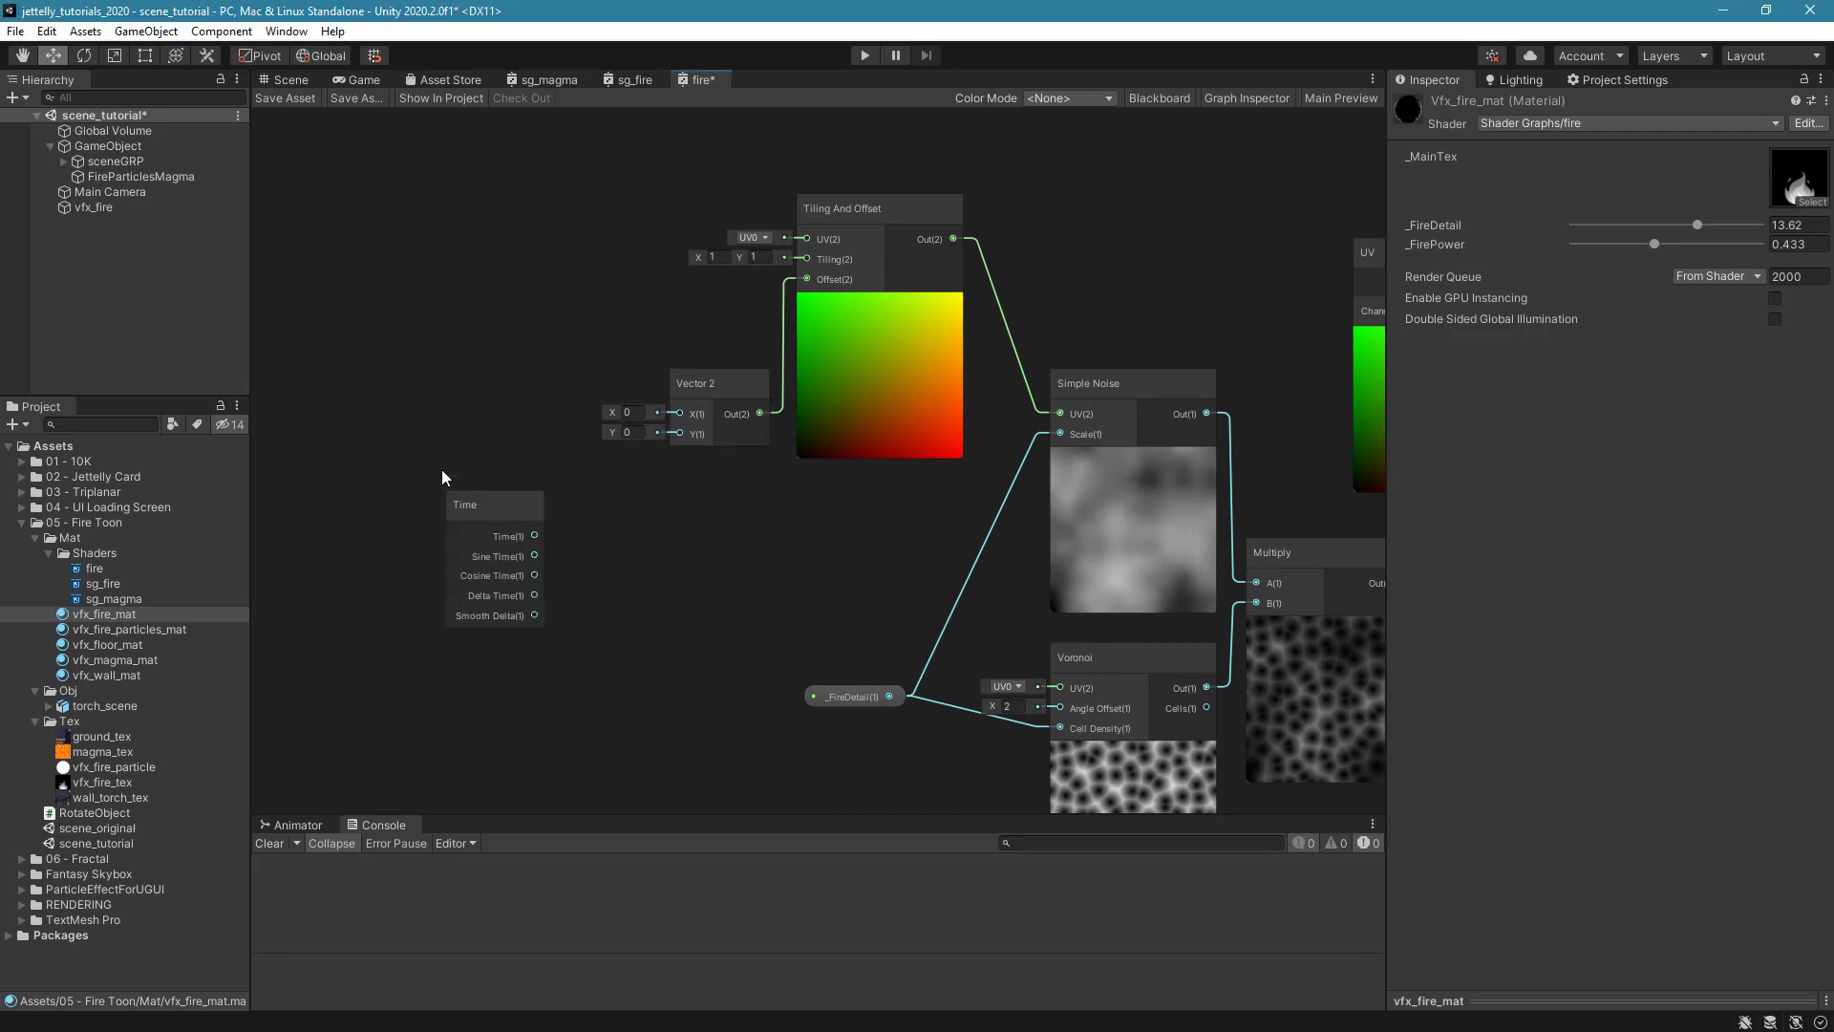
pyautogui.moveTo(484, 514); pyautogui.dragTo(399, 418)
pyautogui.press('space')
pyautogui.write('multiply')
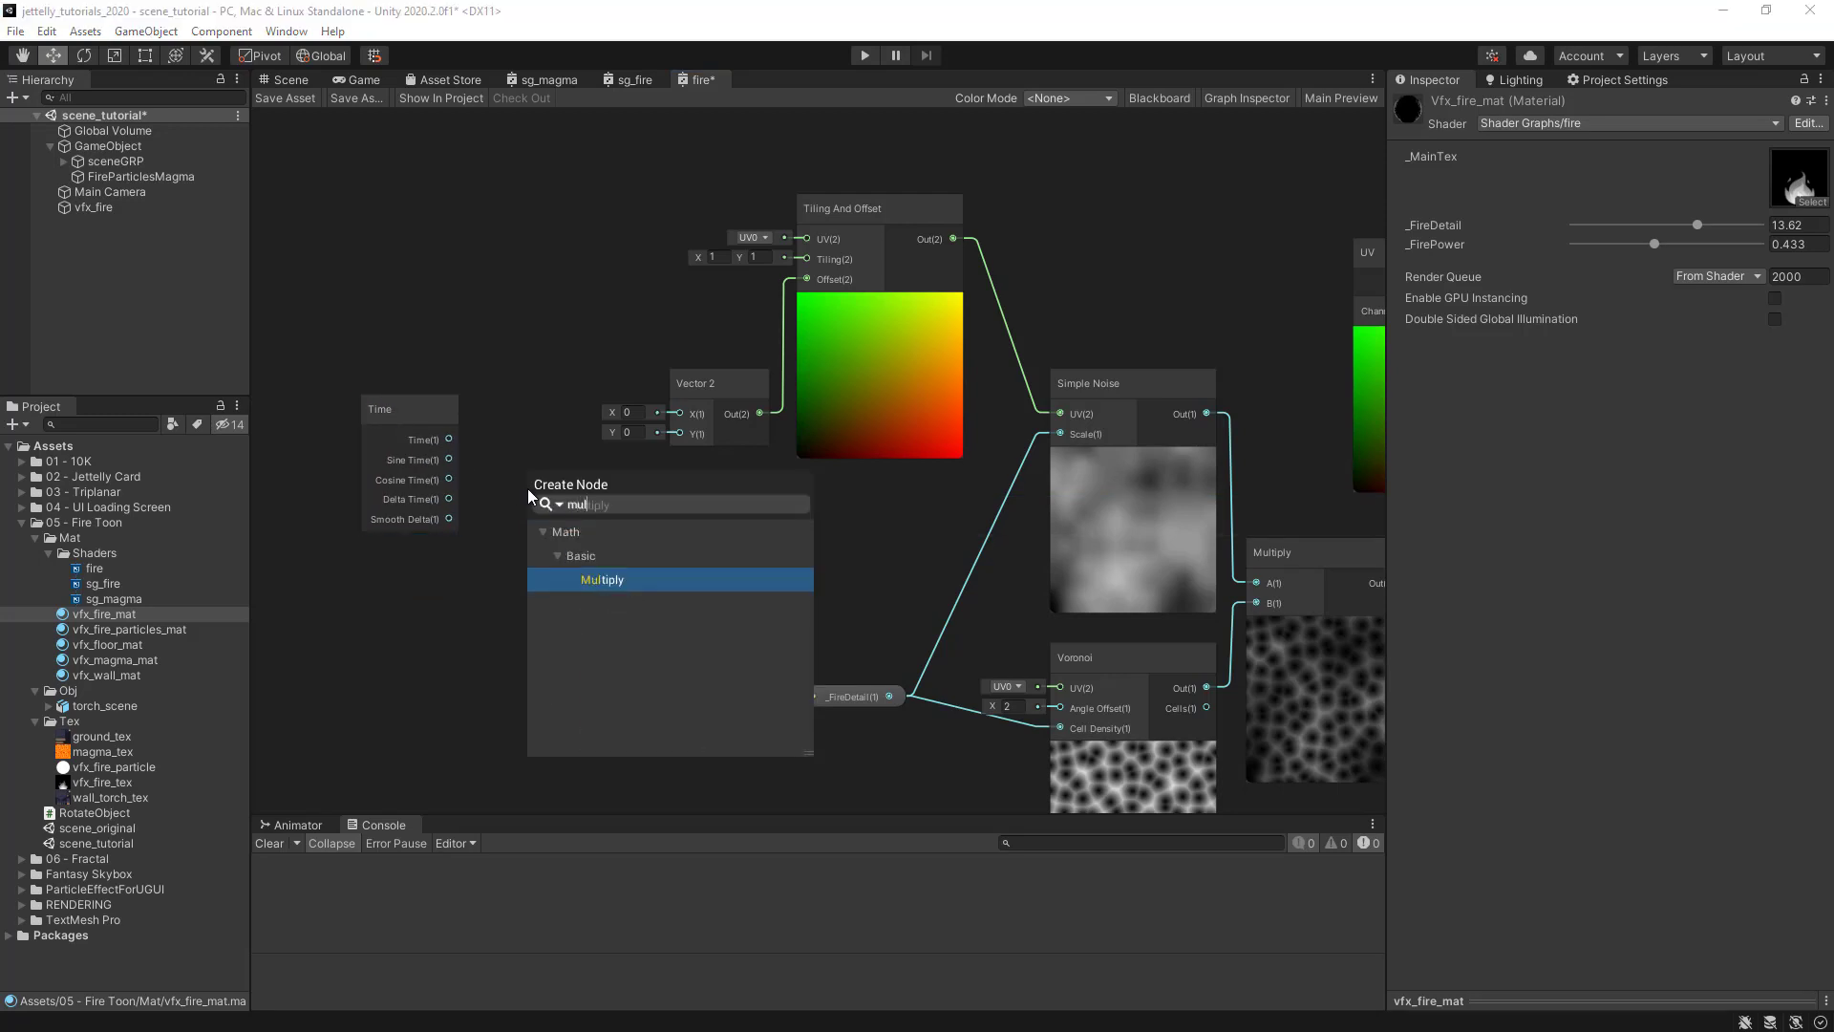
pyautogui.press('Return')
pyautogui.click(452, 406)
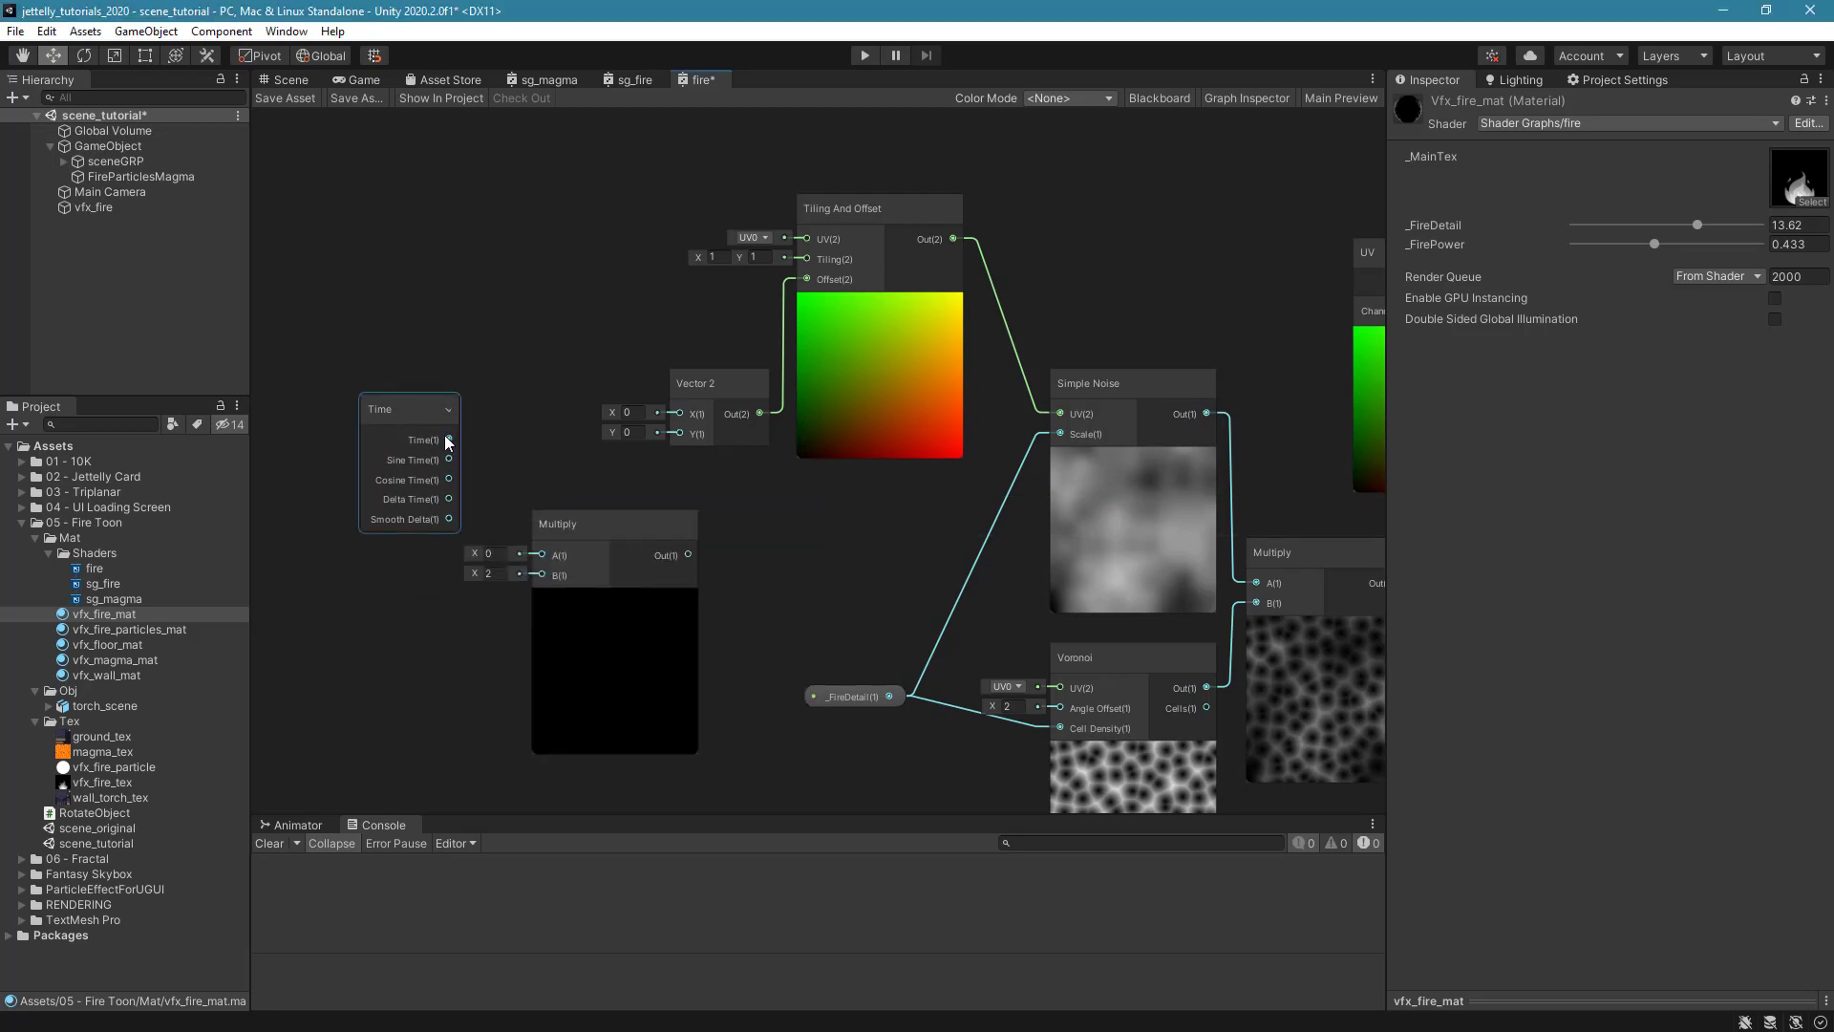
# Connect Time to Multiply's B input and Multiply's output to Vector 2's Y, and set Multiply's A to -0.3.
pyautogui.moveTo(449, 440); pyautogui.dragTo(542, 575)
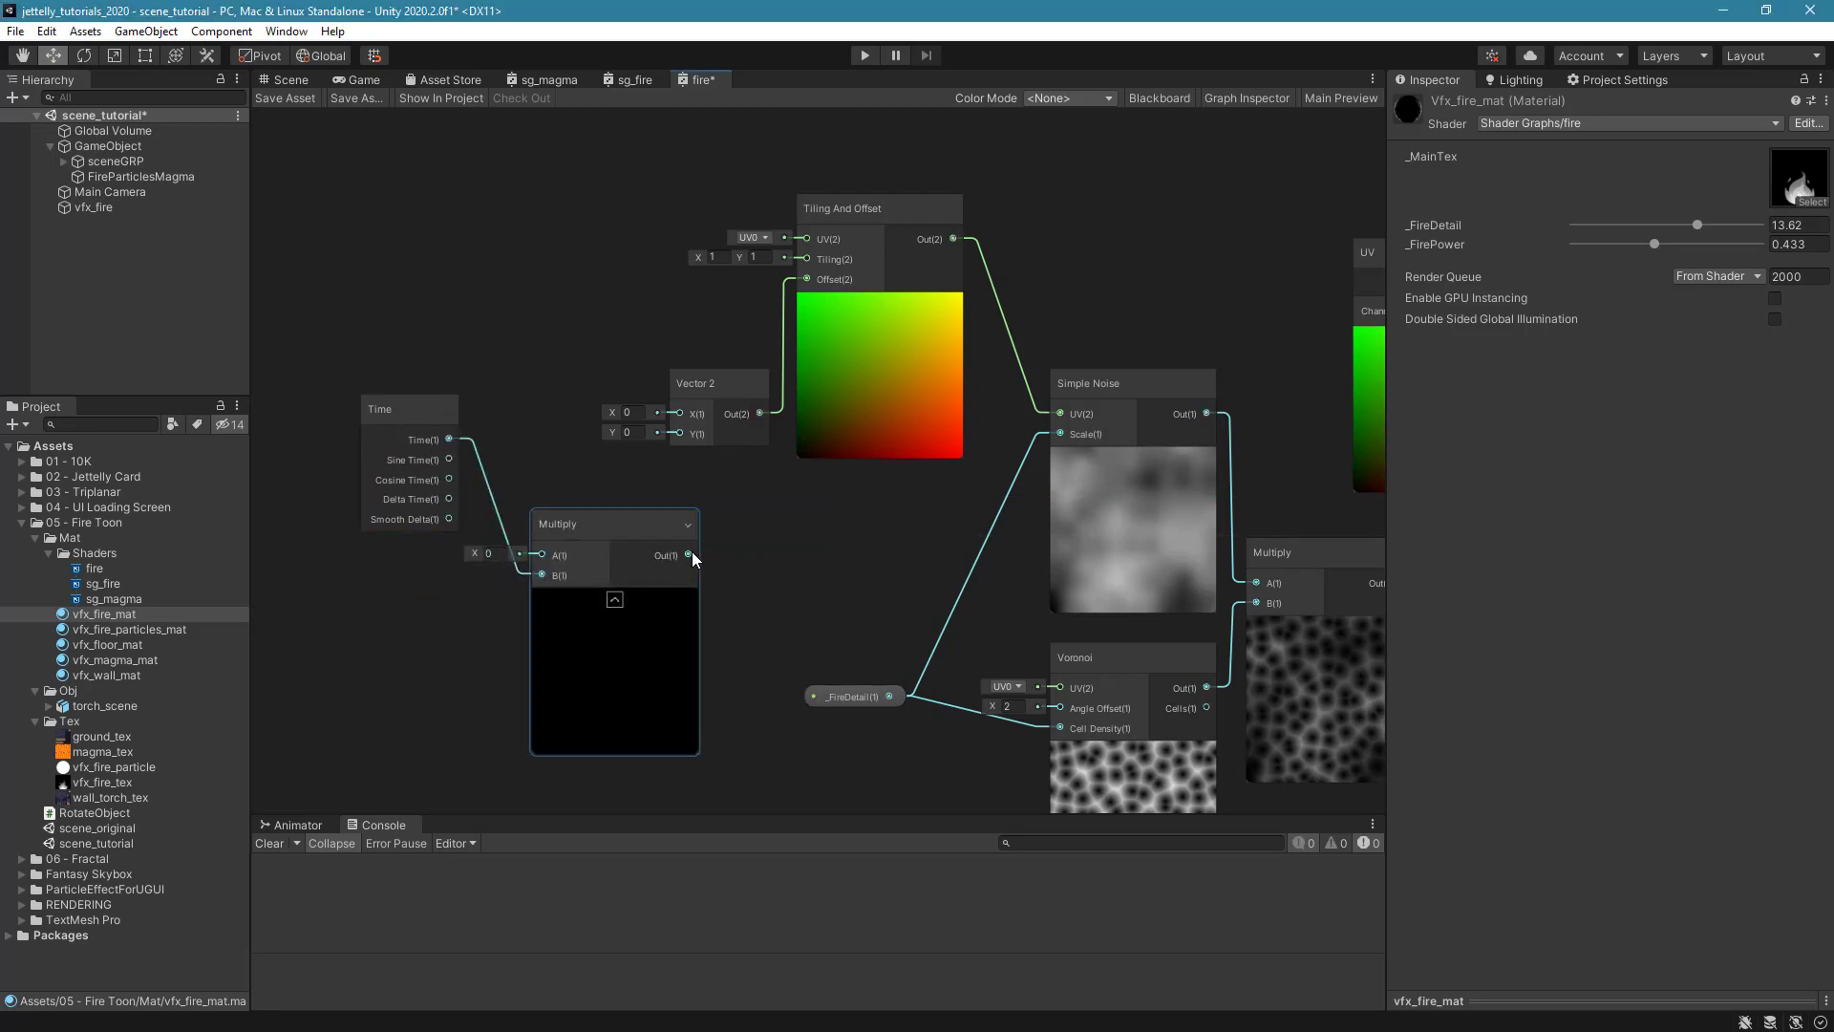
pyautogui.moveTo(689, 554); pyautogui.dragTo(679, 434)
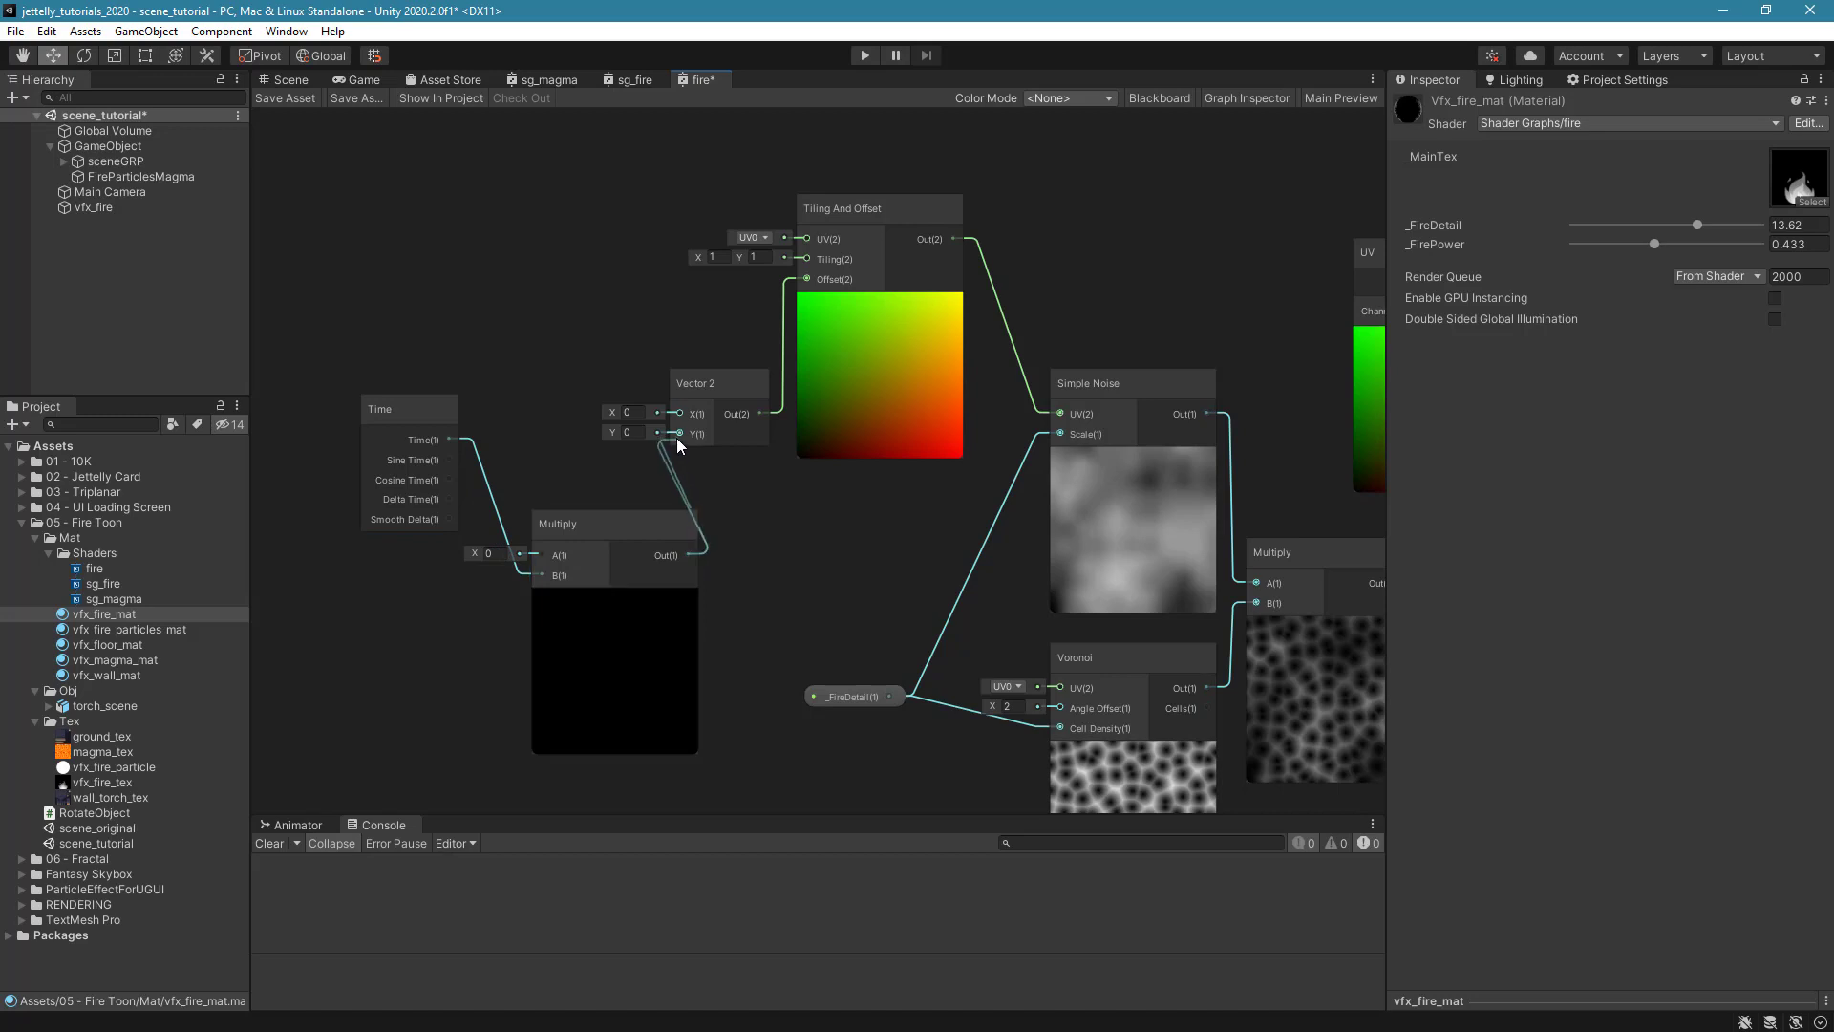
pyautogui.click(504, 552)
pyautogui.write('-0.3')
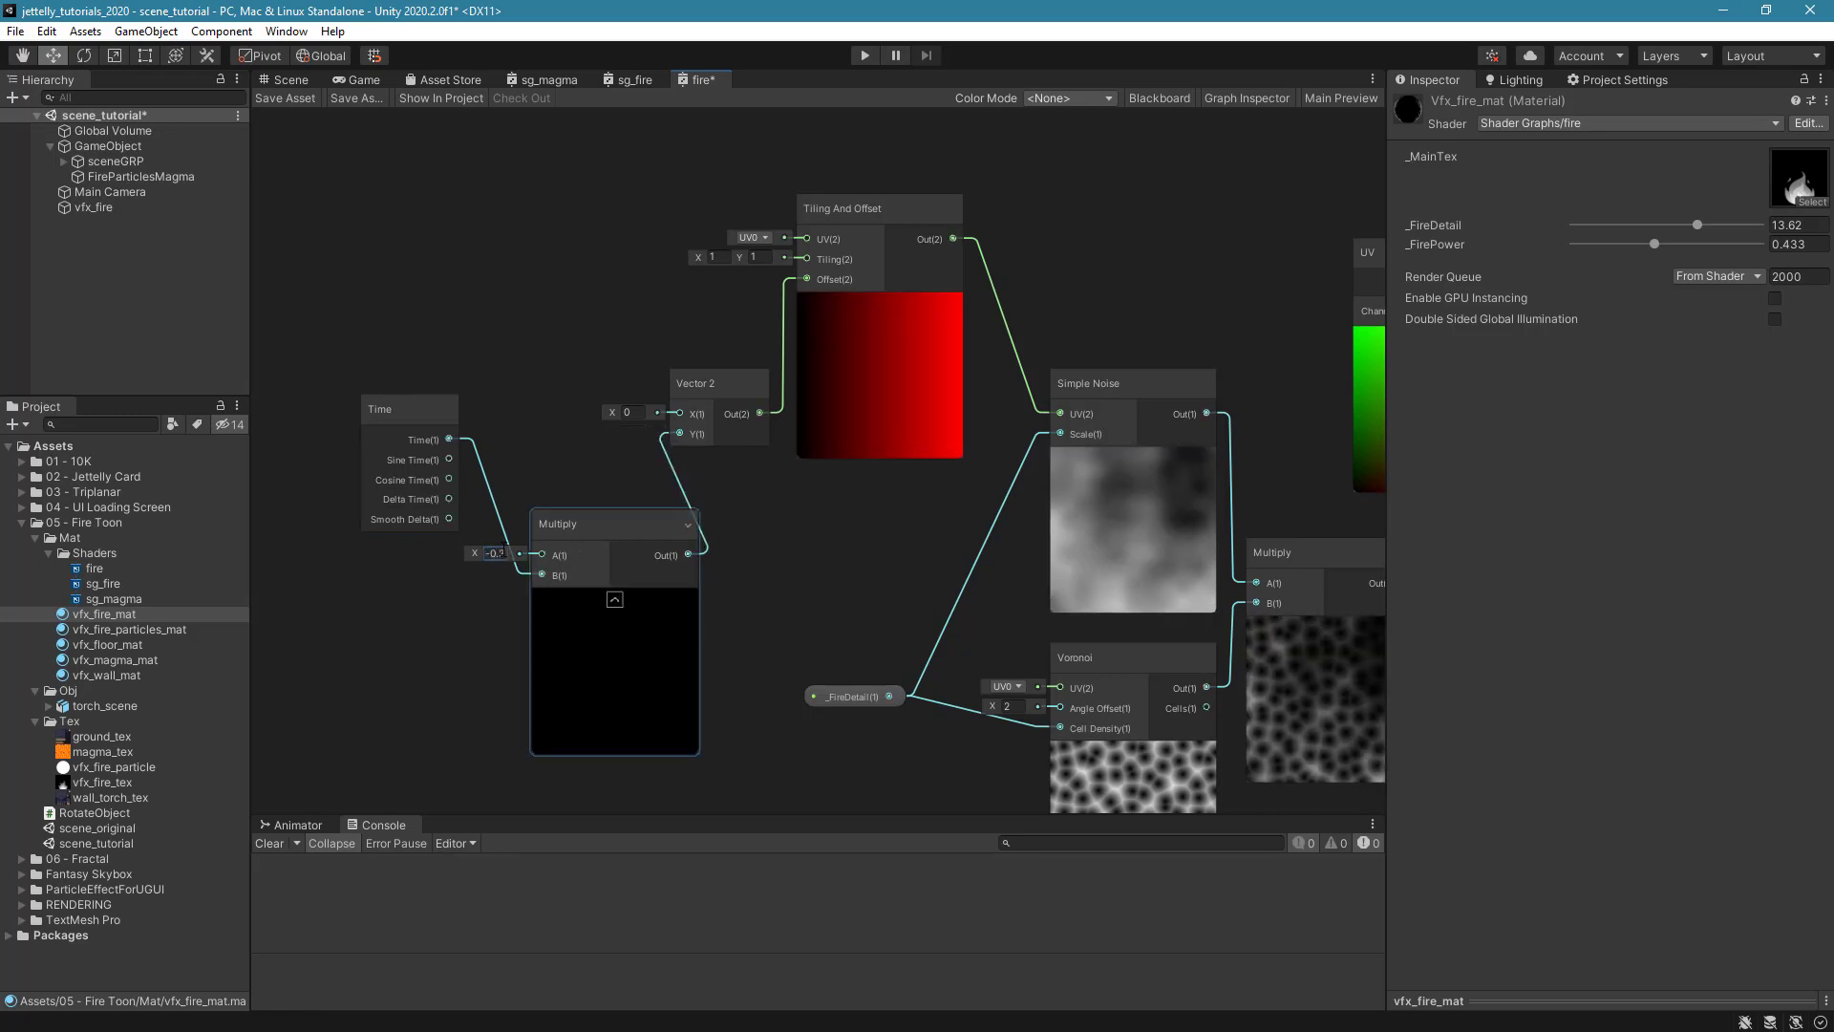
# Collapse the Multiply node's preview and arrange the Multiply and Time nodes compactly before the Vector 2 node.
pyautogui.click(615, 599)
pyautogui.moveTo(588, 528); pyautogui.dragTo(587, 278)
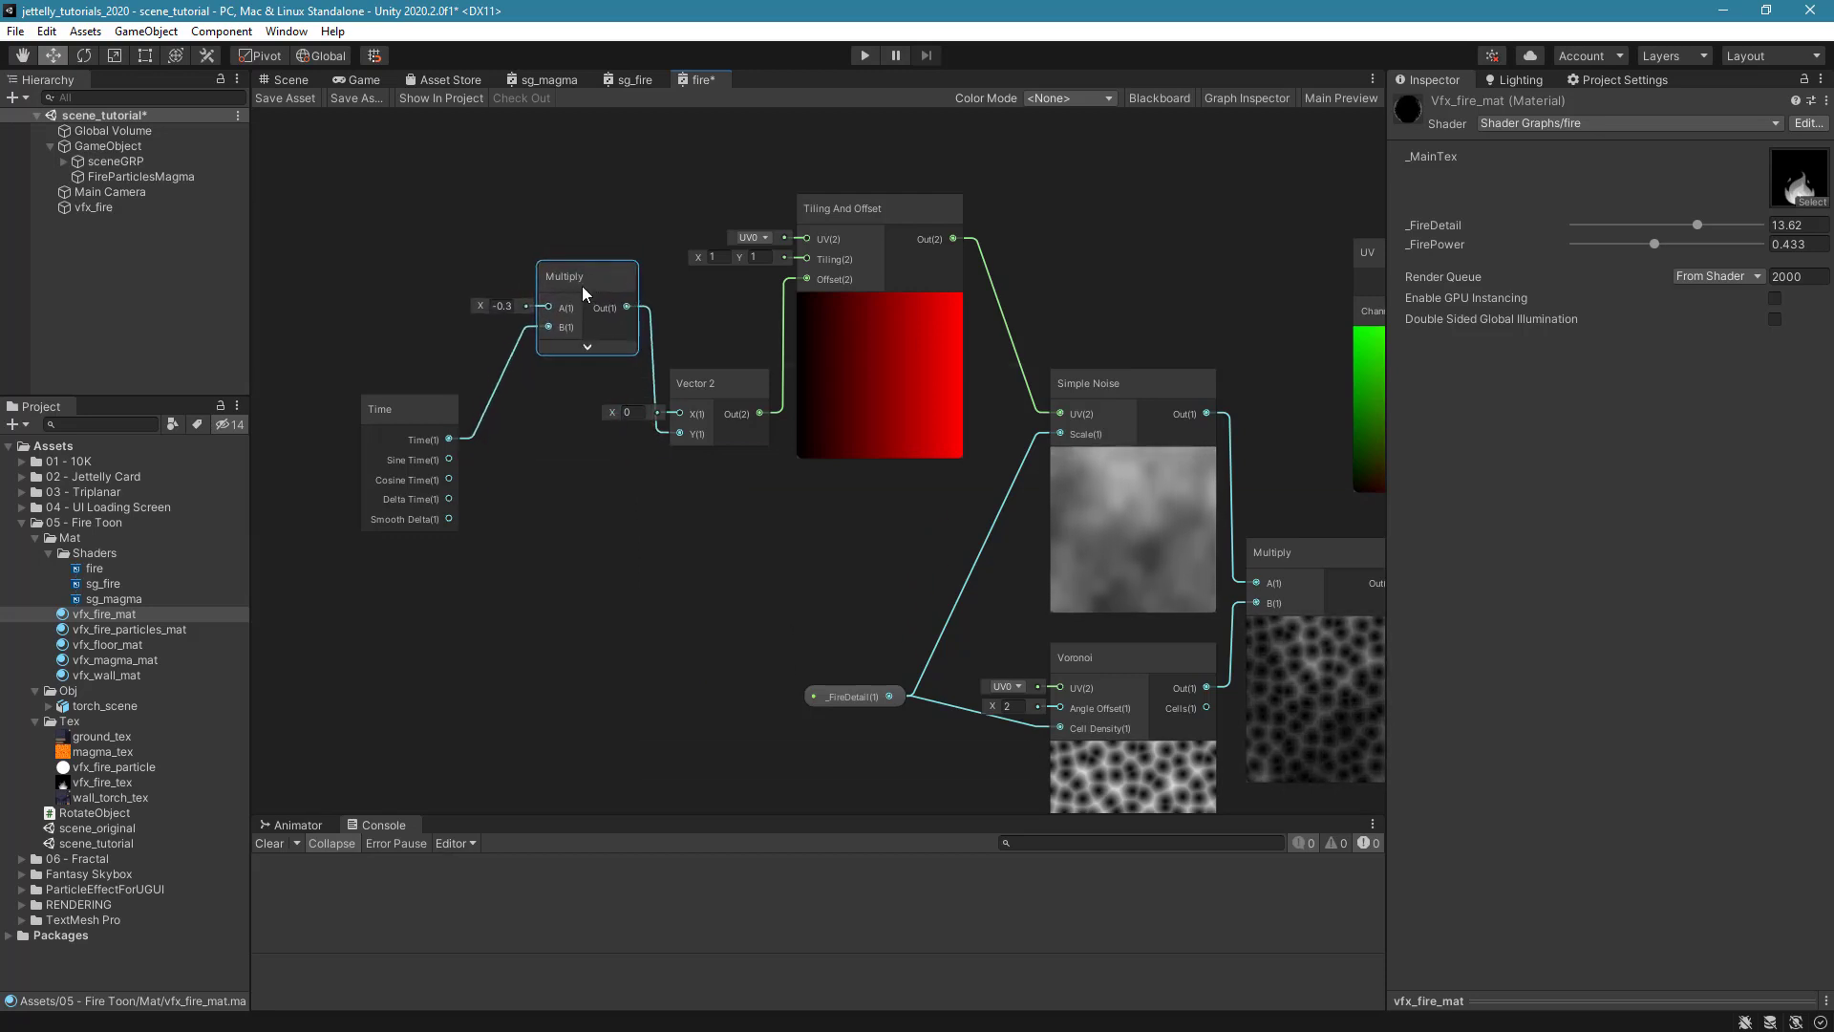
pyautogui.moveTo(441, 405); pyautogui.dragTo(439, 405)
# Save the fire graph, check the fire on the torch in the scene, and return to the graph.
pyautogui.click(606, 515)
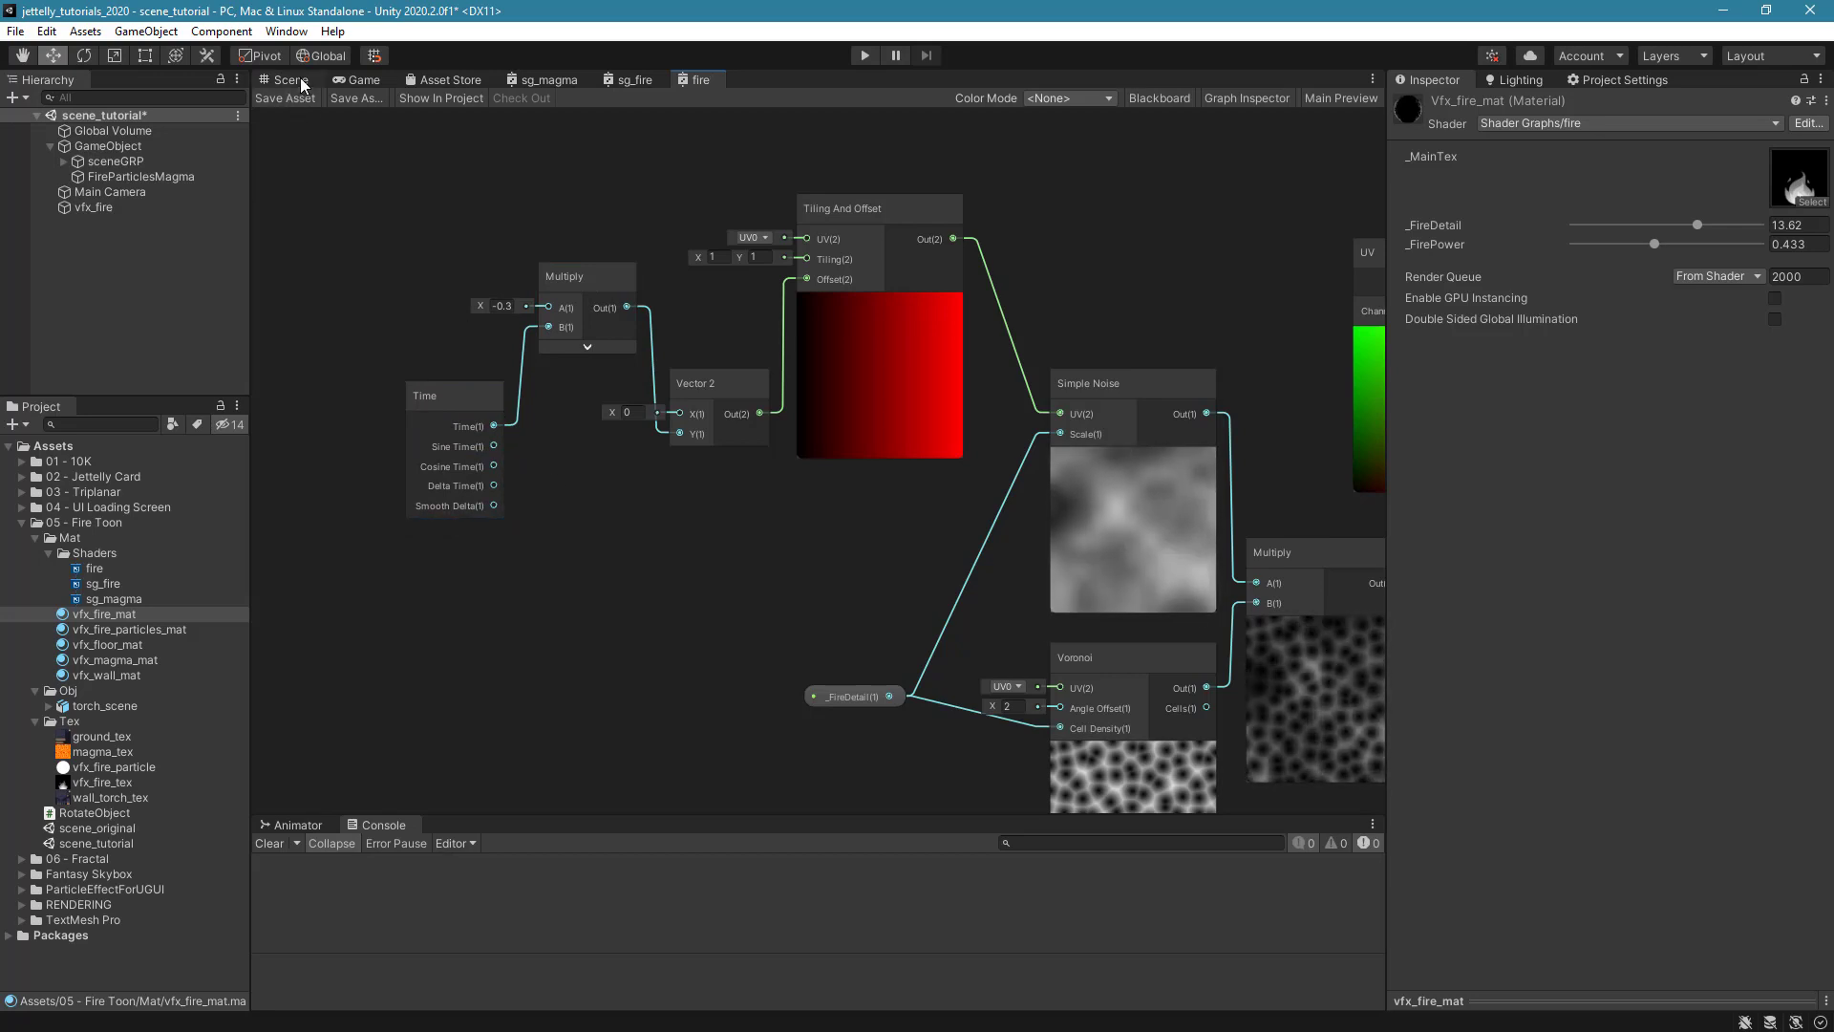
pyautogui.click(300, 78)
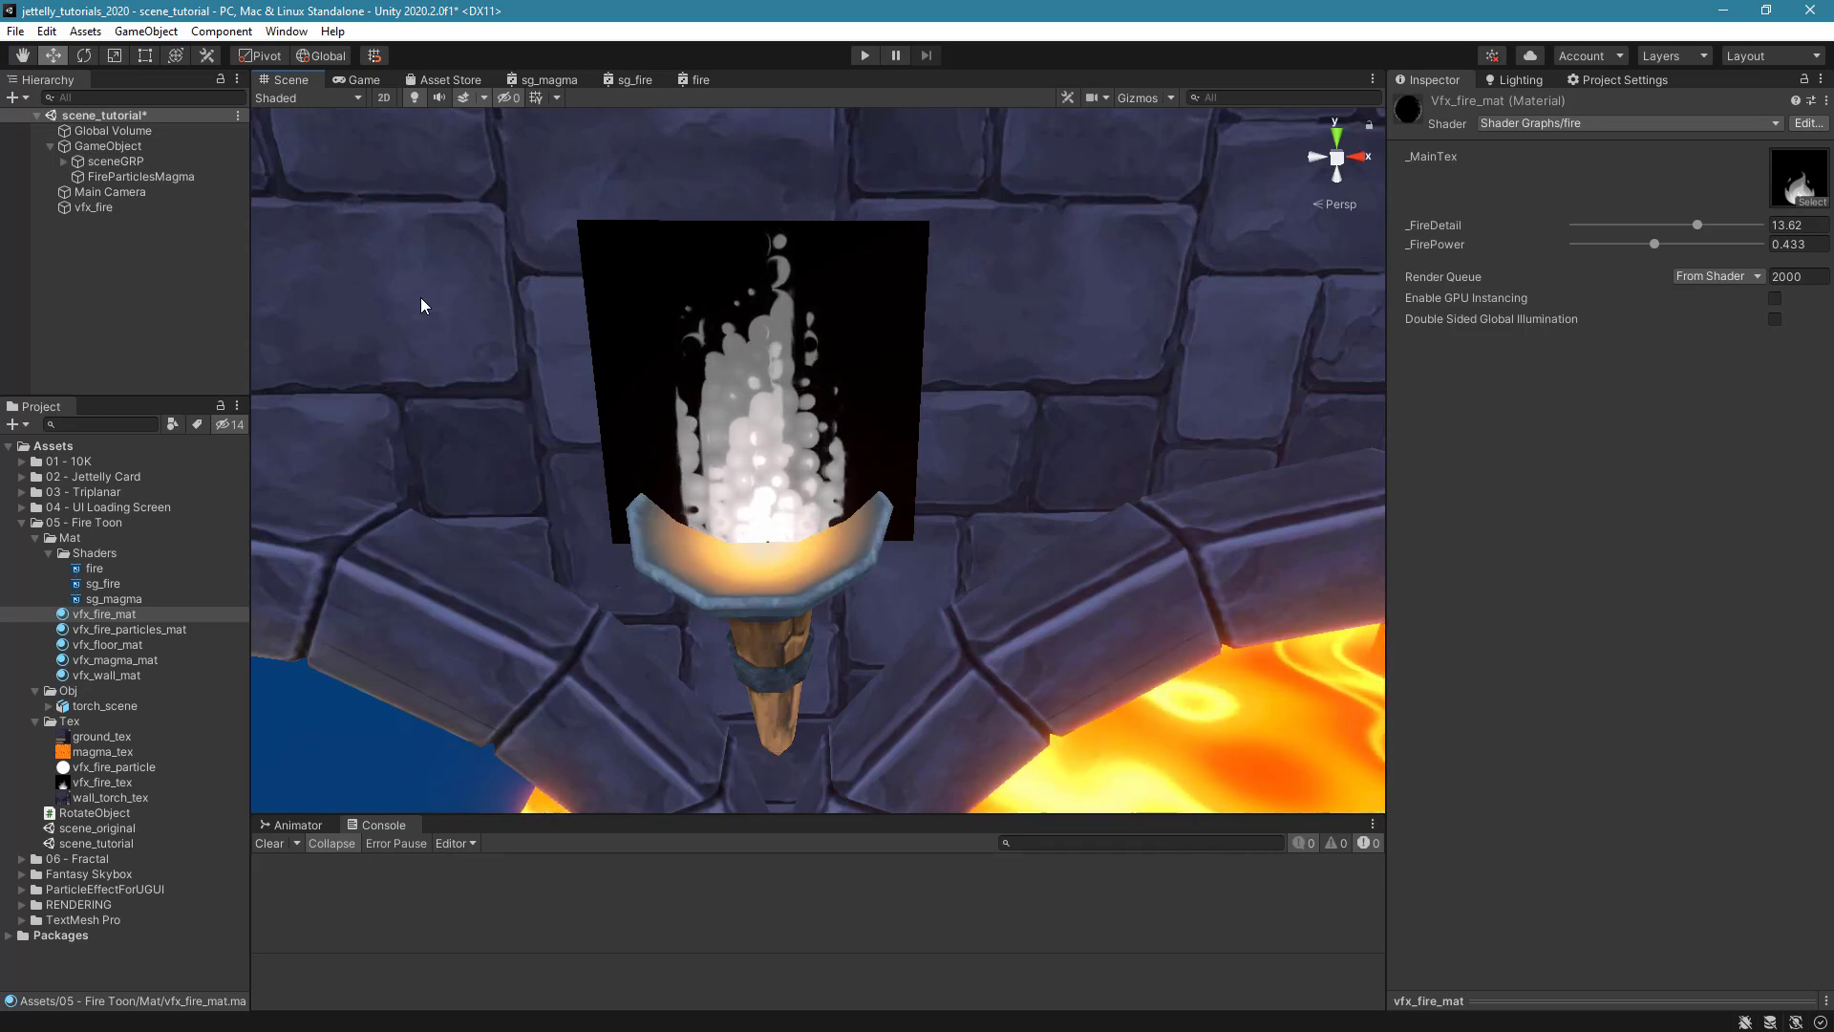
pyautogui.click(697, 76)
# Add a second Tiling And Offset node below the _FireDetail property, before the Voronoi node.
pyautogui.moveTo(817, 599); pyautogui.dragTo(667, 279, button='middle')
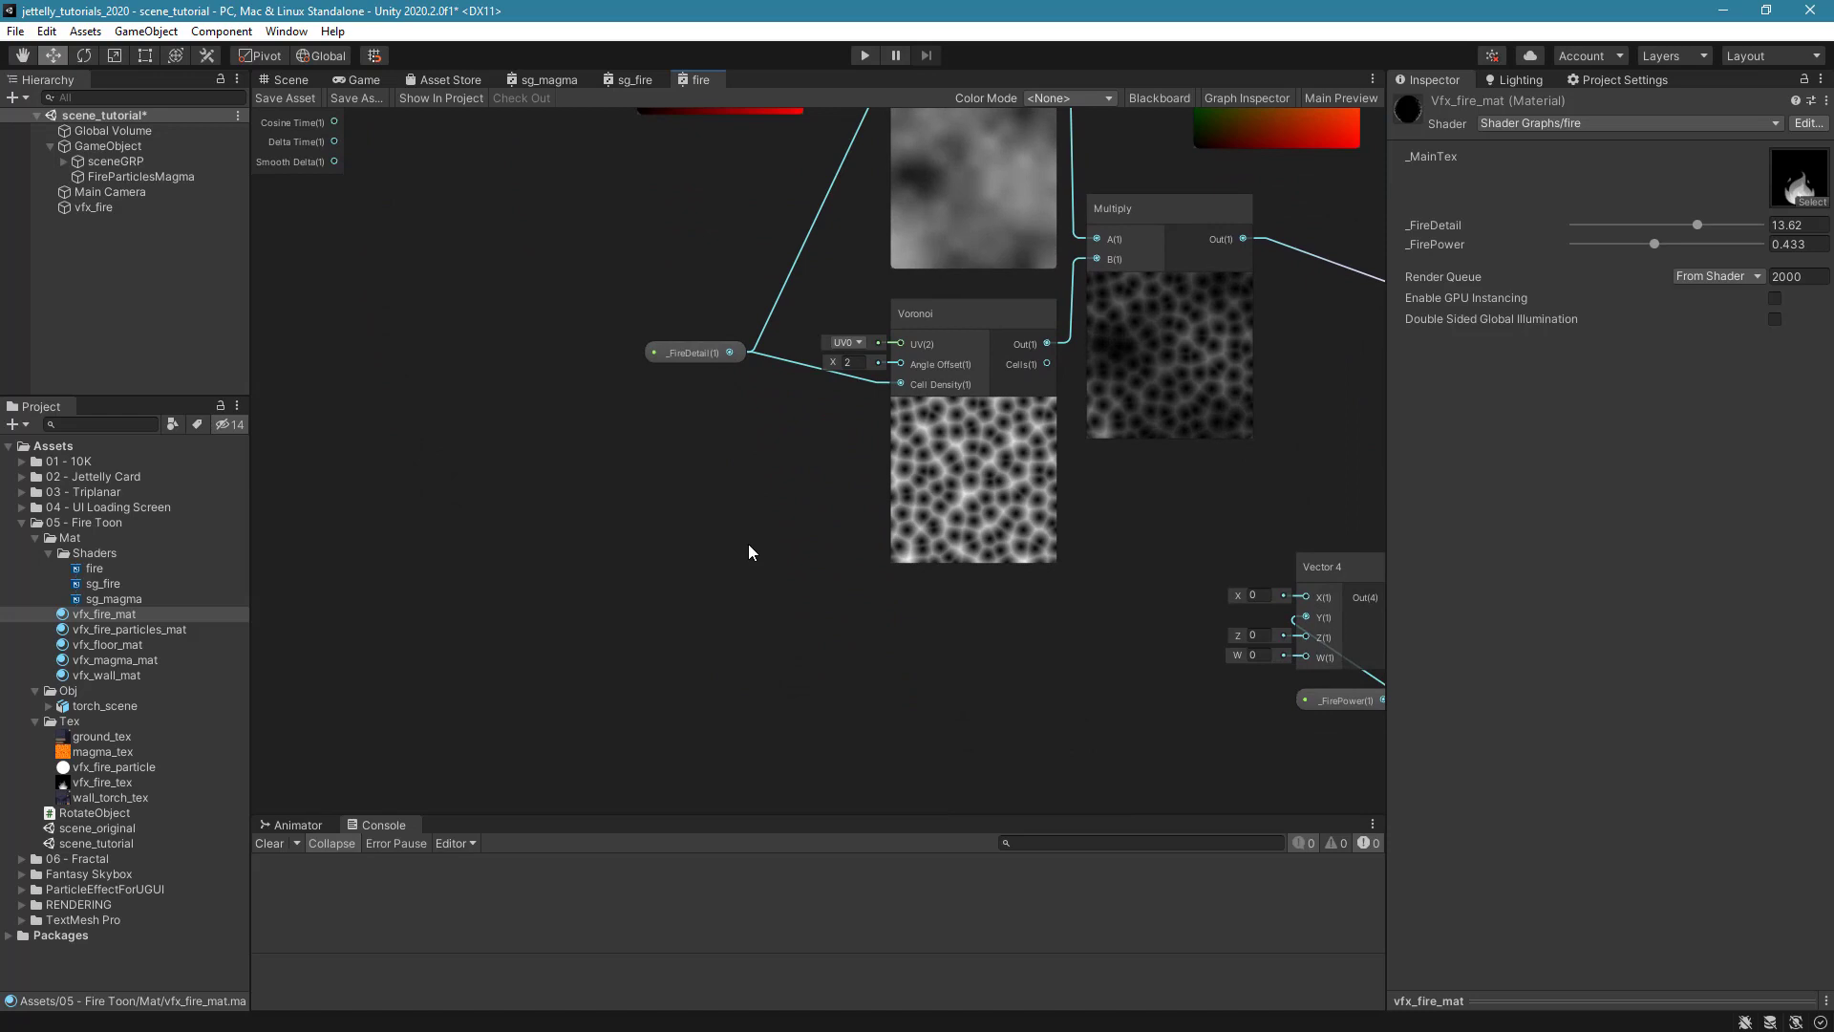
pyautogui.press('space')
pyautogui.write('tiling')
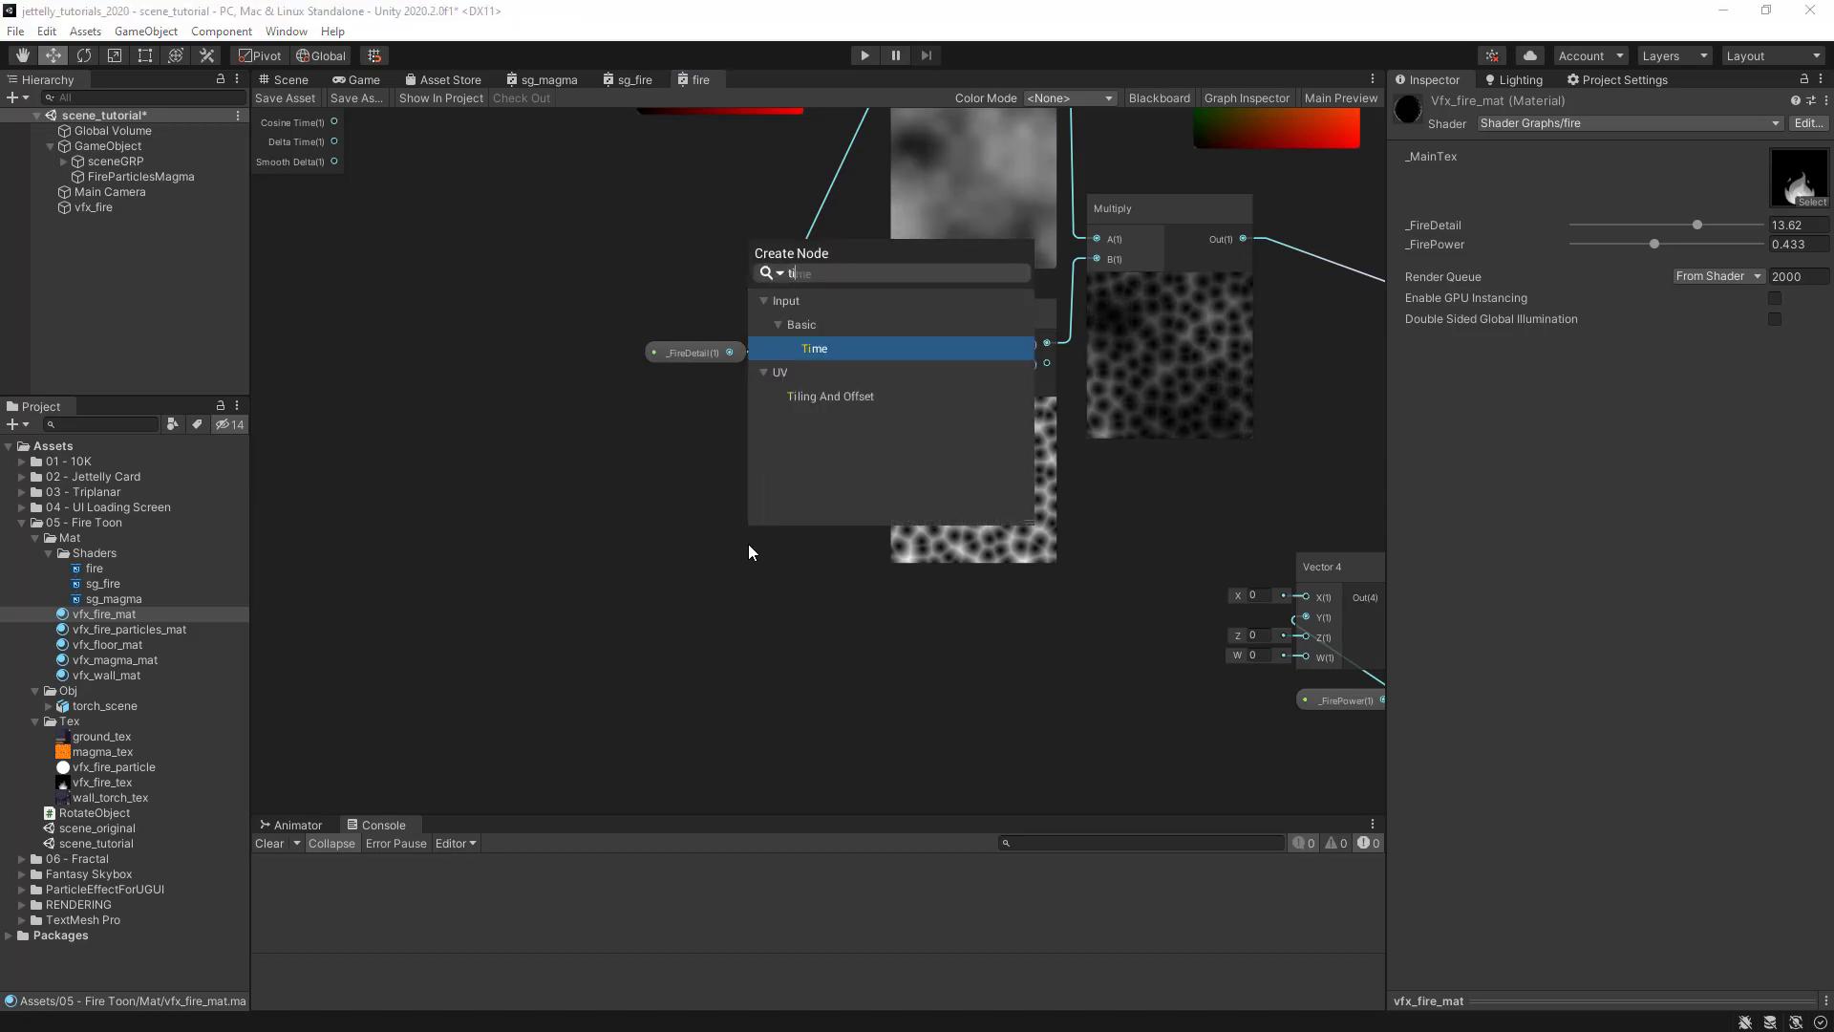
pyautogui.press('Return')
pyautogui.moveTo(755, 574); pyautogui.dragTo(525, 514)
# Add a second Simple Noise node and stack it directly below the new Tiling And Offset node.
pyautogui.press('space')
pyautogui.write('simple')
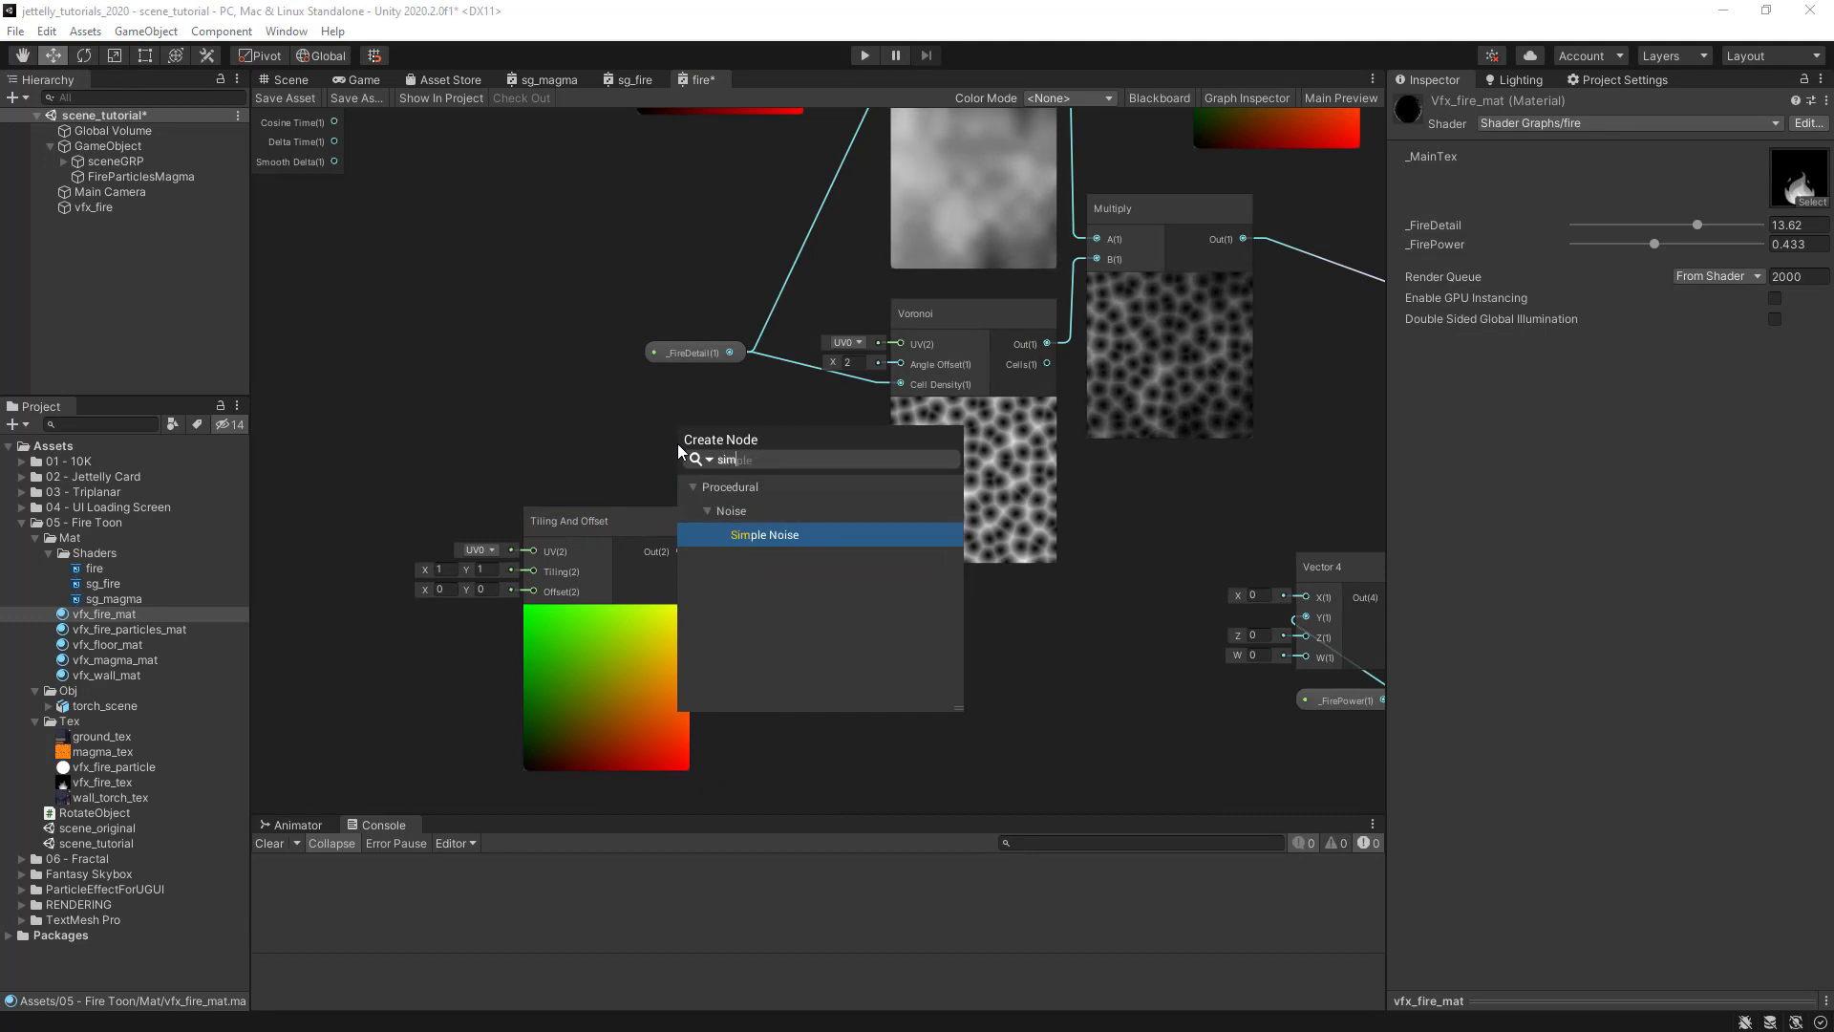
pyautogui.press('Return')
pyautogui.moveTo(564, 518); pyautogui.dragTo(481, 203)
pyautogui.moveTo(765, 492); pyautogui.dragTo(519, 518)
pyautogui.click(639, 502)
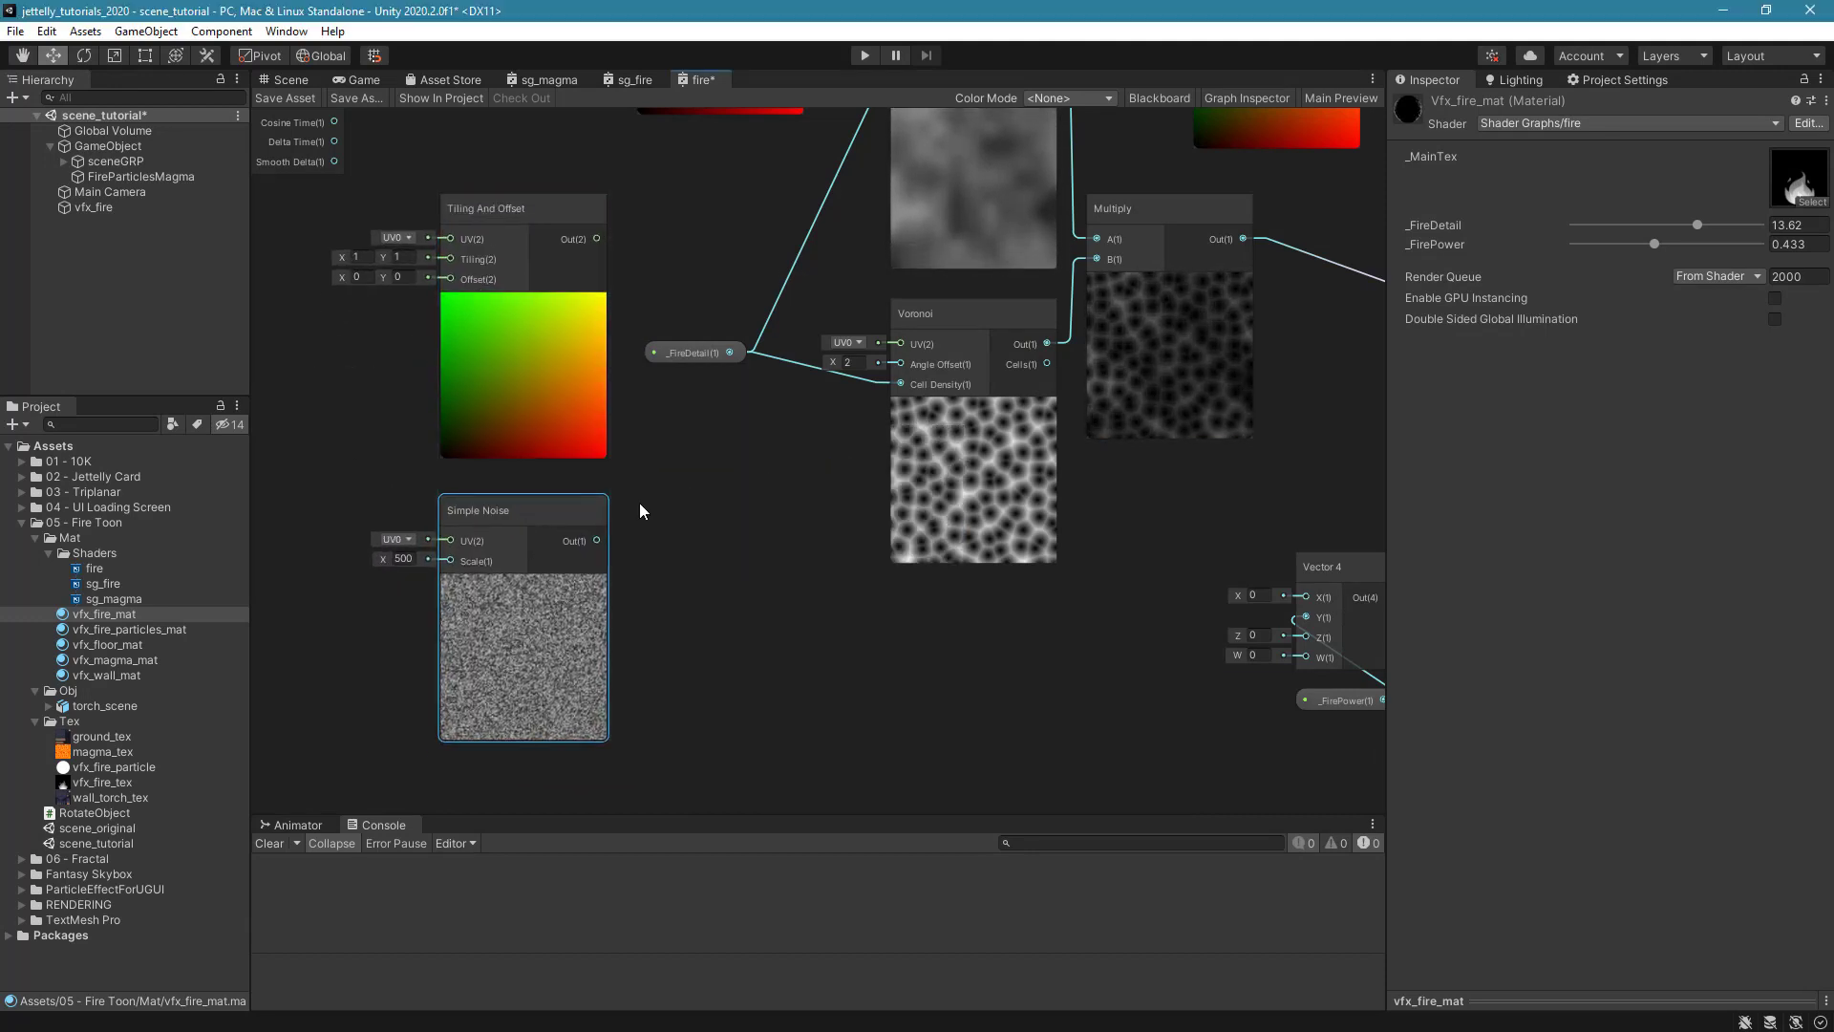
# Add a Lerp node between the new Tiling And Offset and Simple Noise pair and the Voronoi node.
pyautogui.moveTo(639, 502); pyautogui.dragTo(663, 548, button='middle')
pyautogui.press('space')
pyautogui.write('lerp')
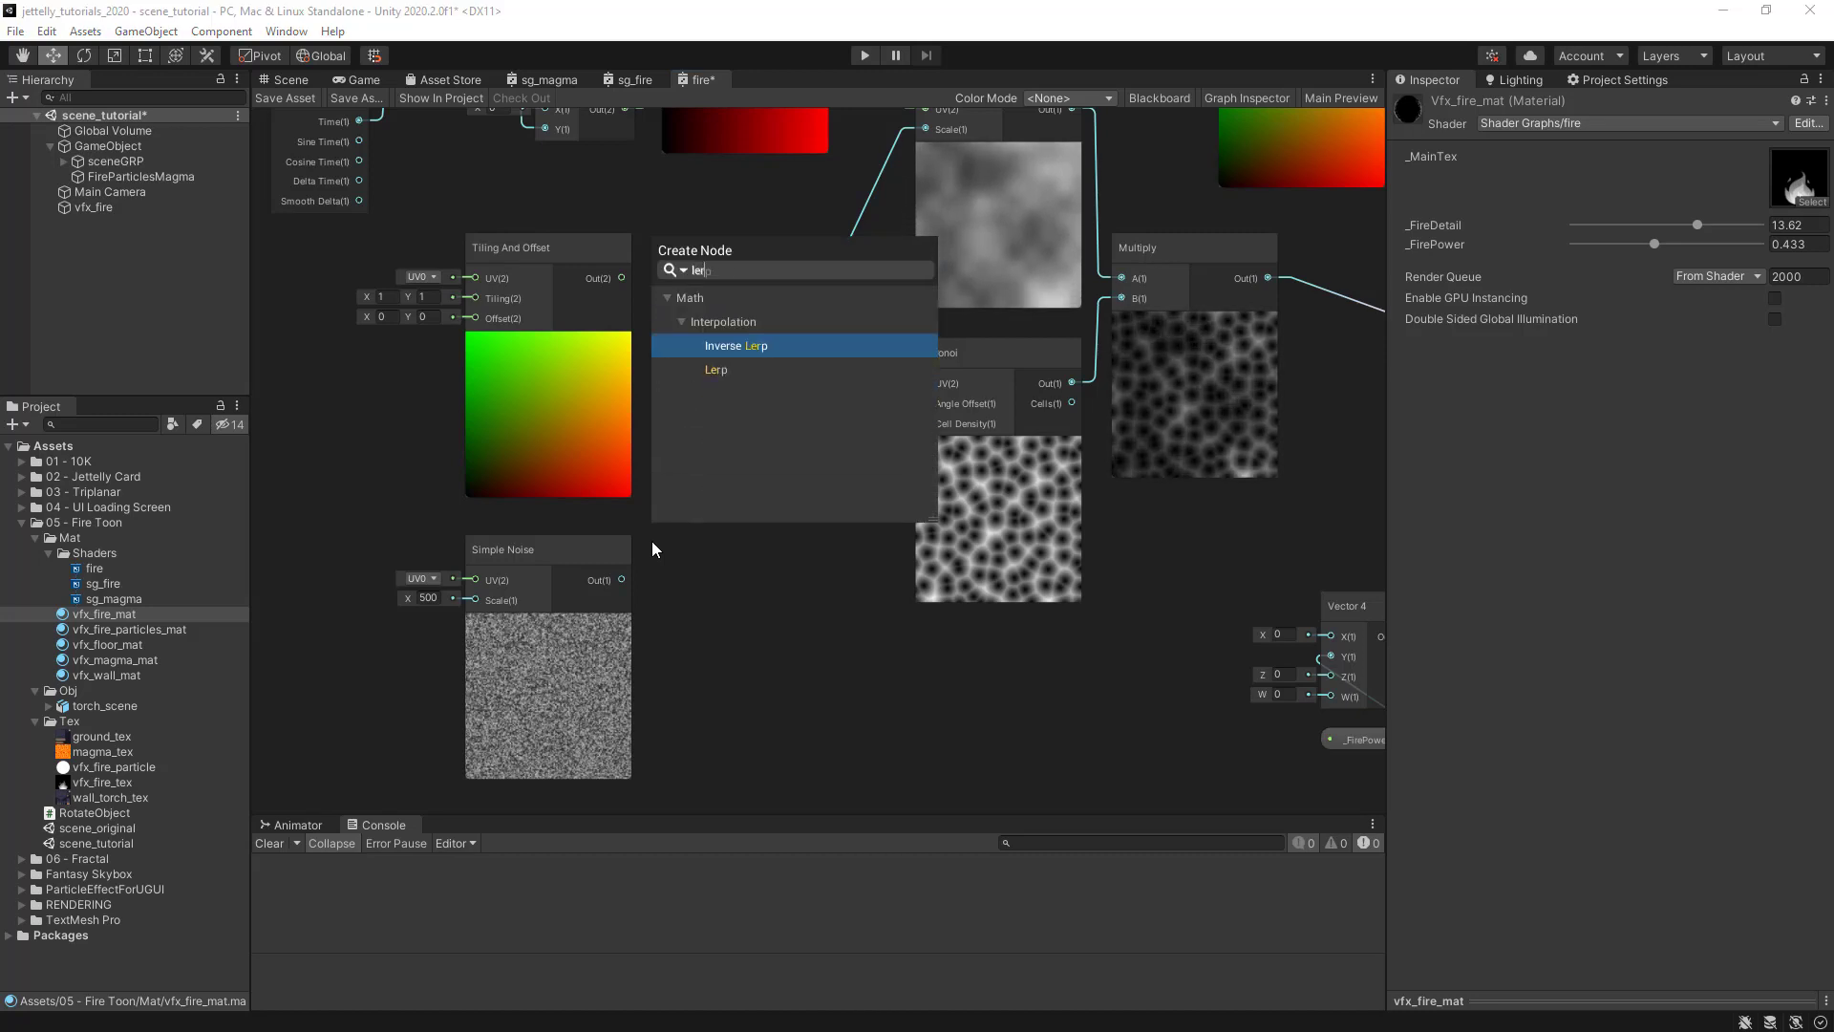
pyautogui.press('Down')
pyautogui.press('Return')
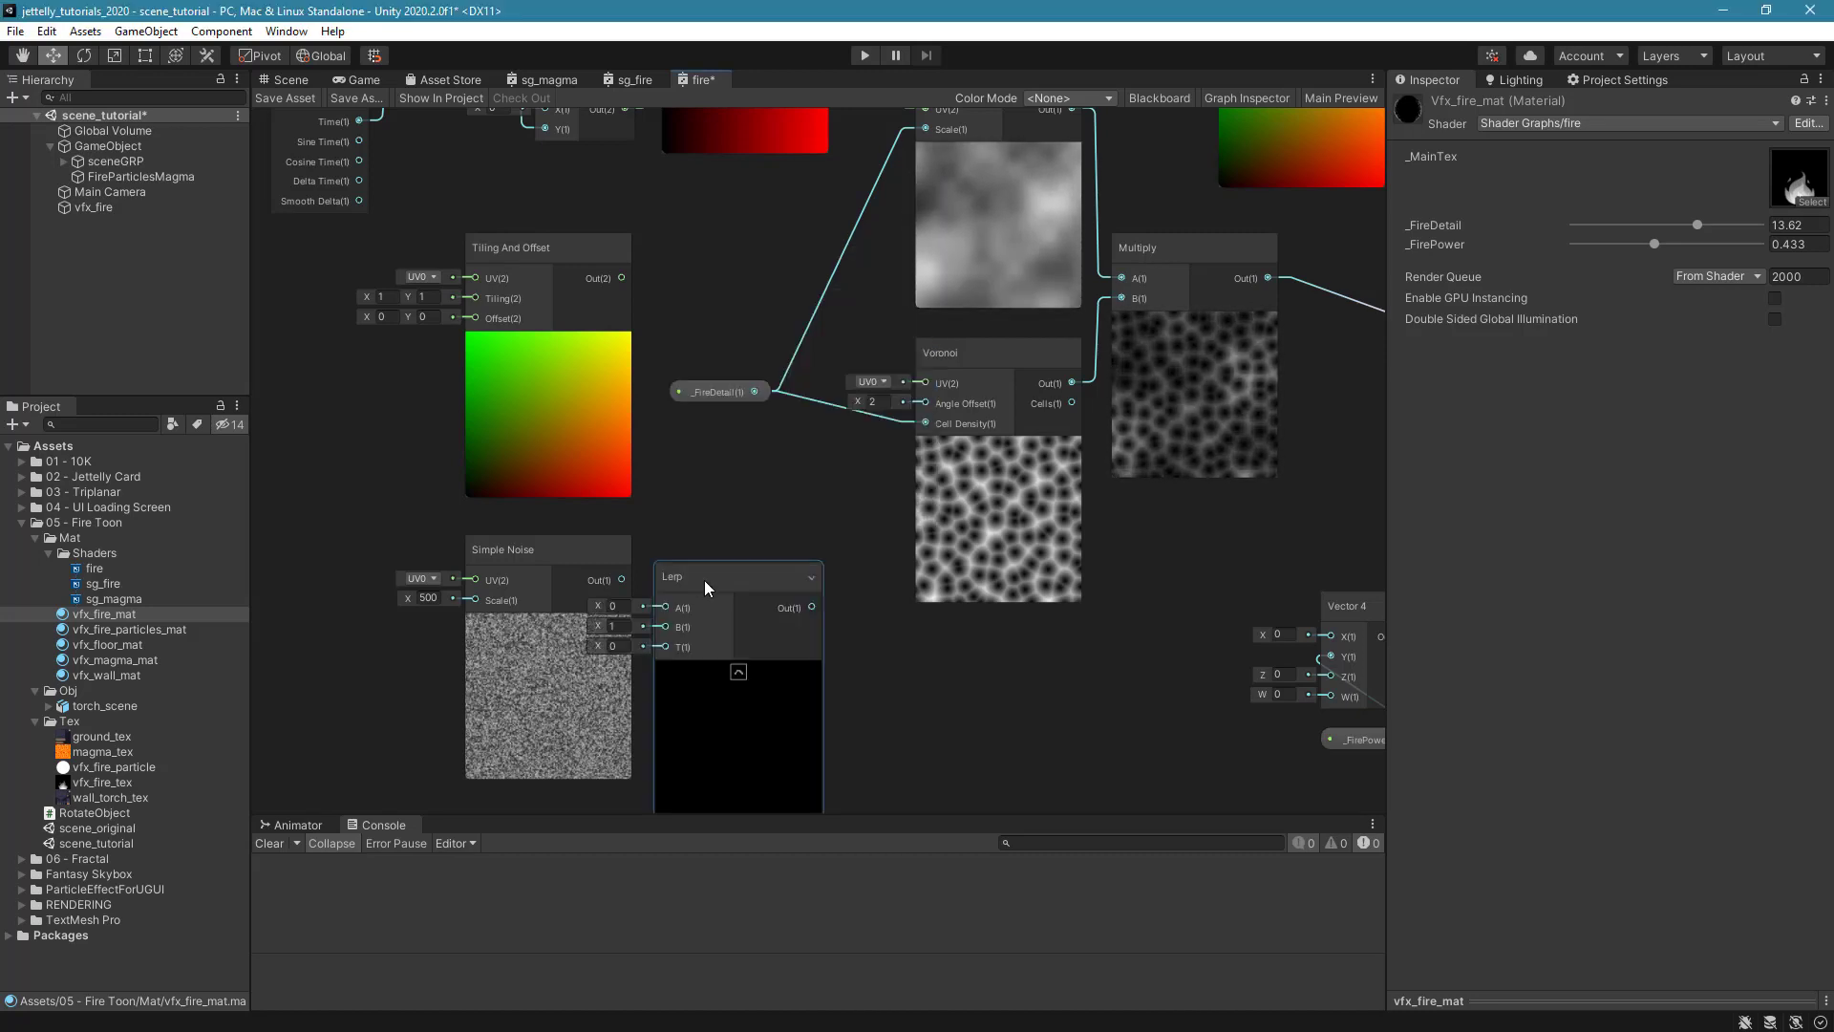
pyautogui.moveTo(703, 581); pyautogui.dragTo(730, 462)
# Connect the new Tiling And Offset to Lerp's A and the new Simple Noise to Lerp's B, spacing the nodes apart.
pyautogui.moveTo(622, 277); pyautogui.dragTo(709, 488)
pyautogui.moveTo(623, 579); pyautogui.dragTo(707, 508)
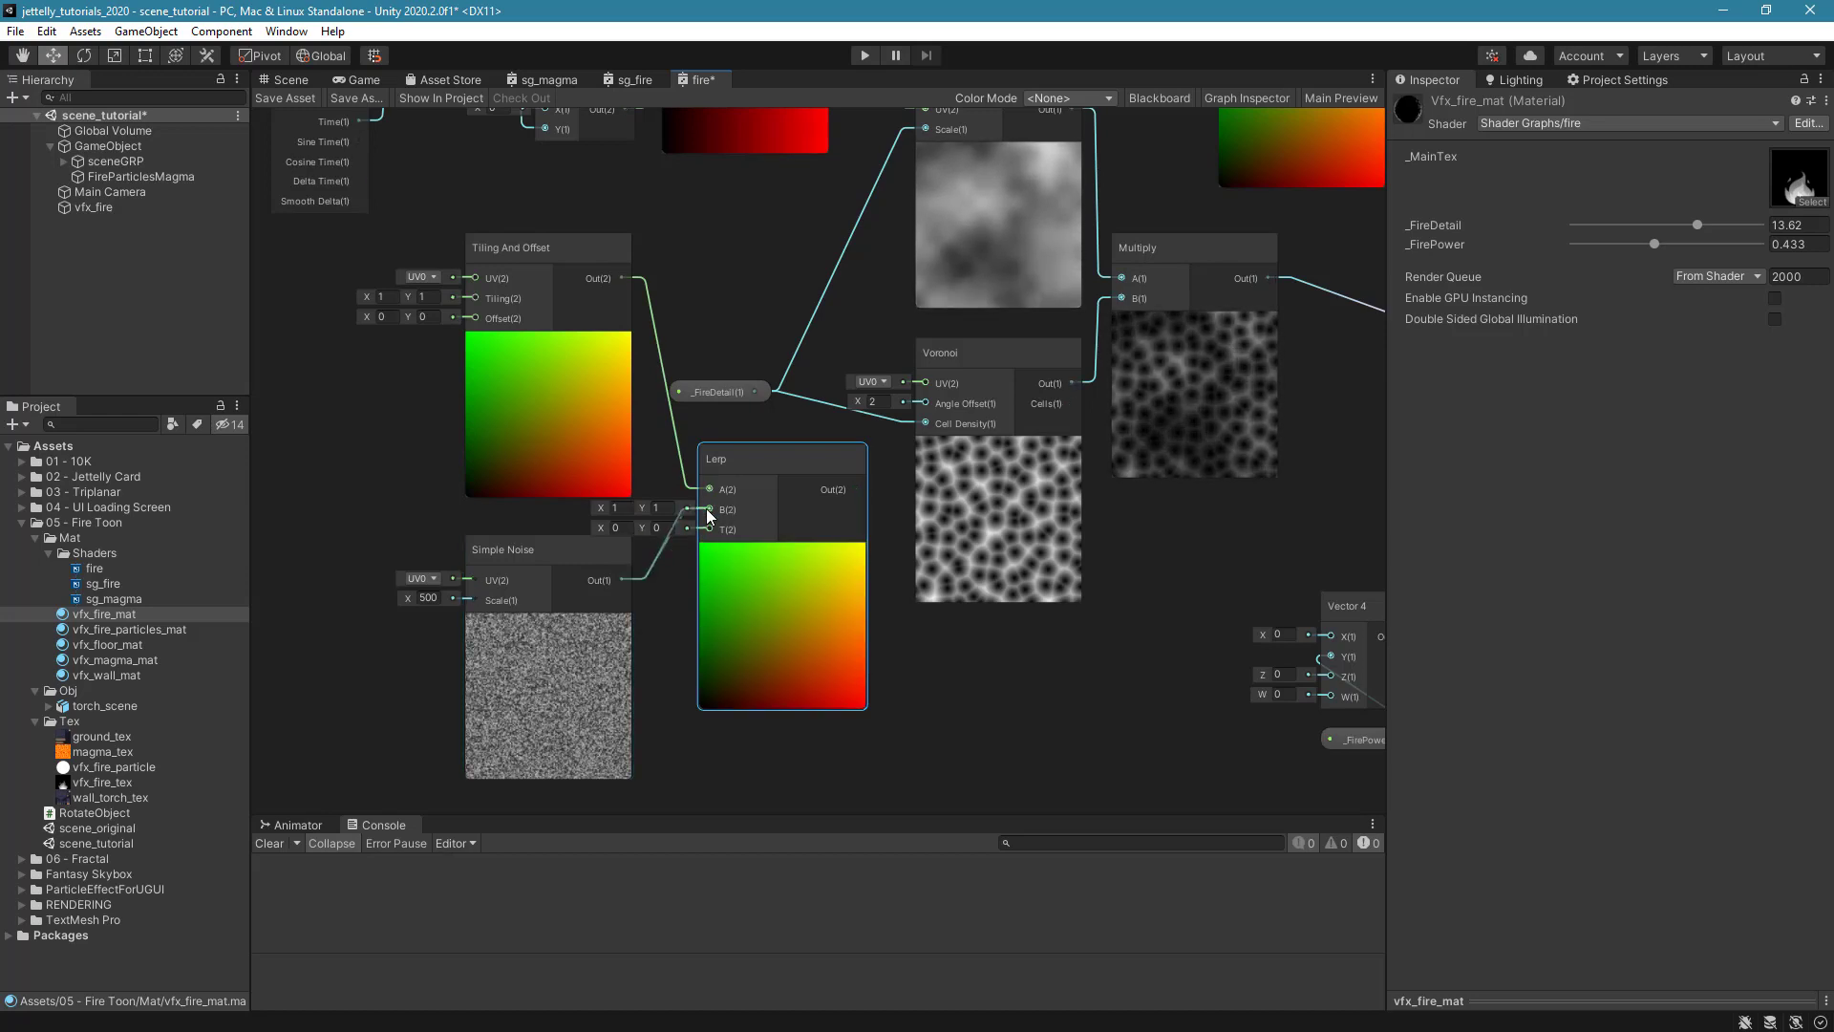
pyautogui.moveTo(563, 261); pyautogui.dragTo(488, 256)
pyautogui.click(684, 292)
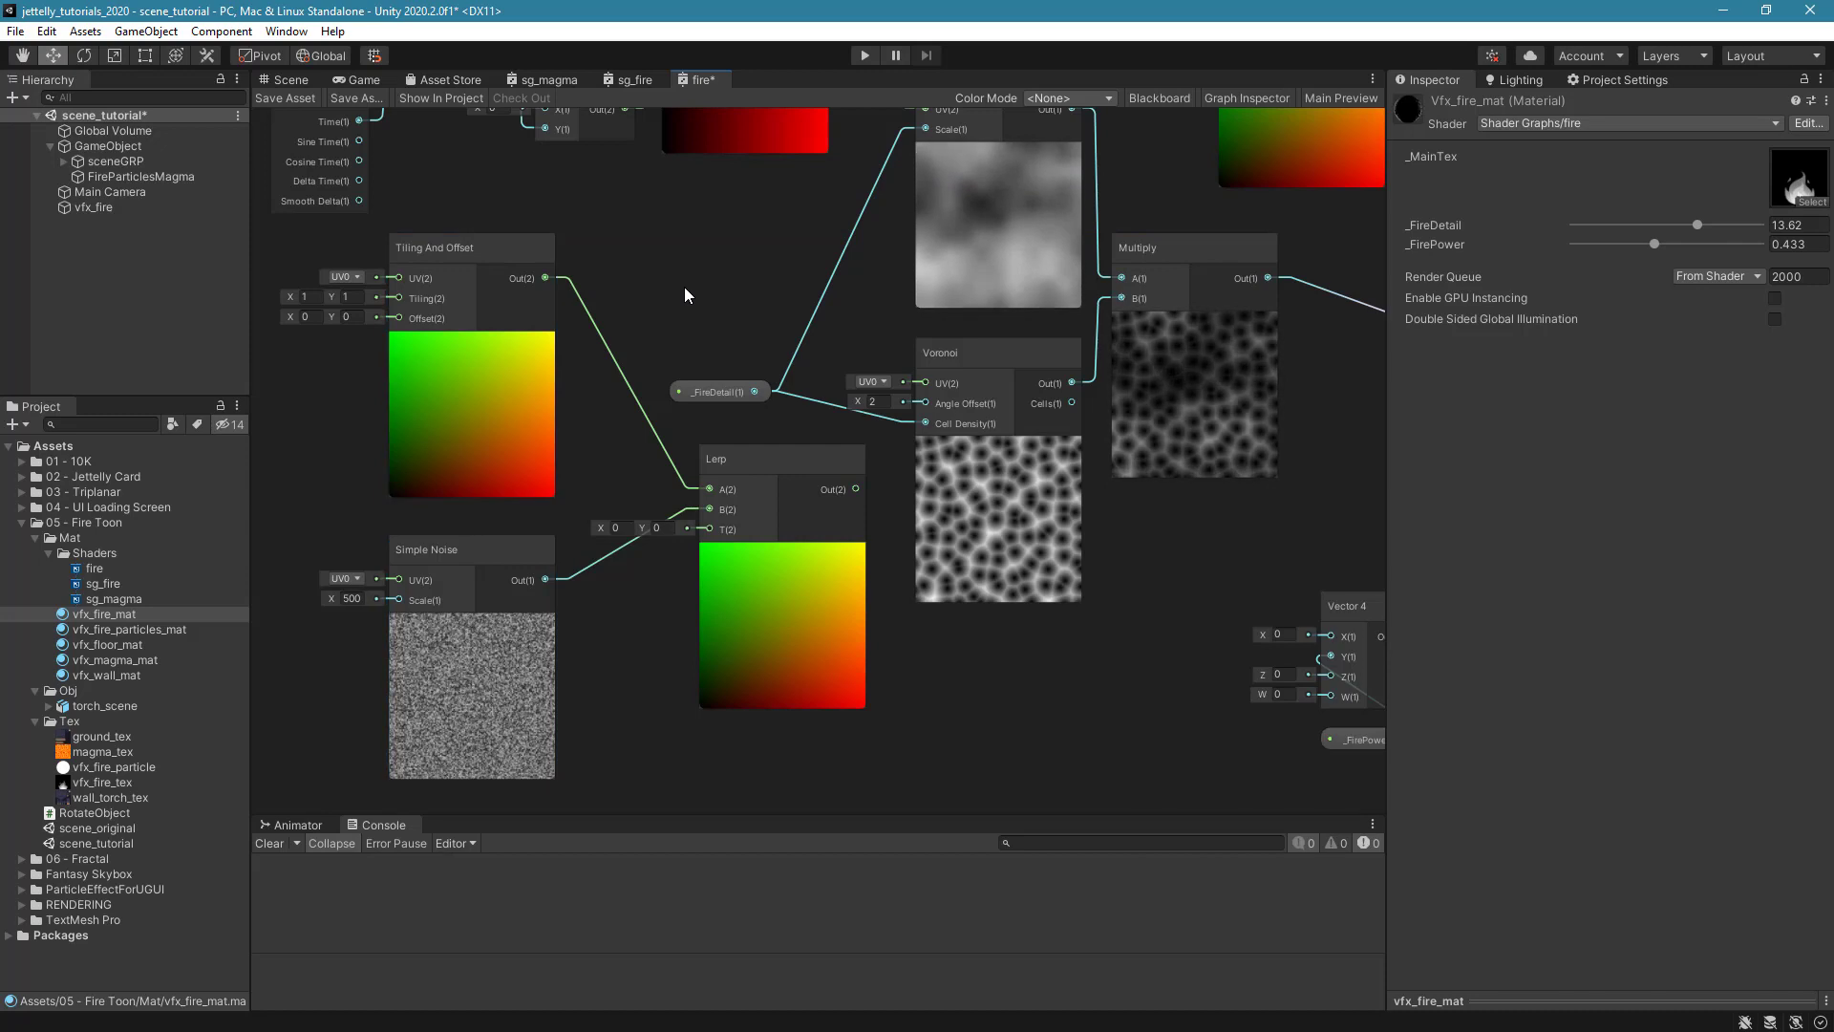
# Connect the Lerp output to Voronoi's UV input and set Lerp's T to X 0.5, Y 0.5.
pyautogui.moveTo(857, 489); pyautogui.dragTo(925, 384)
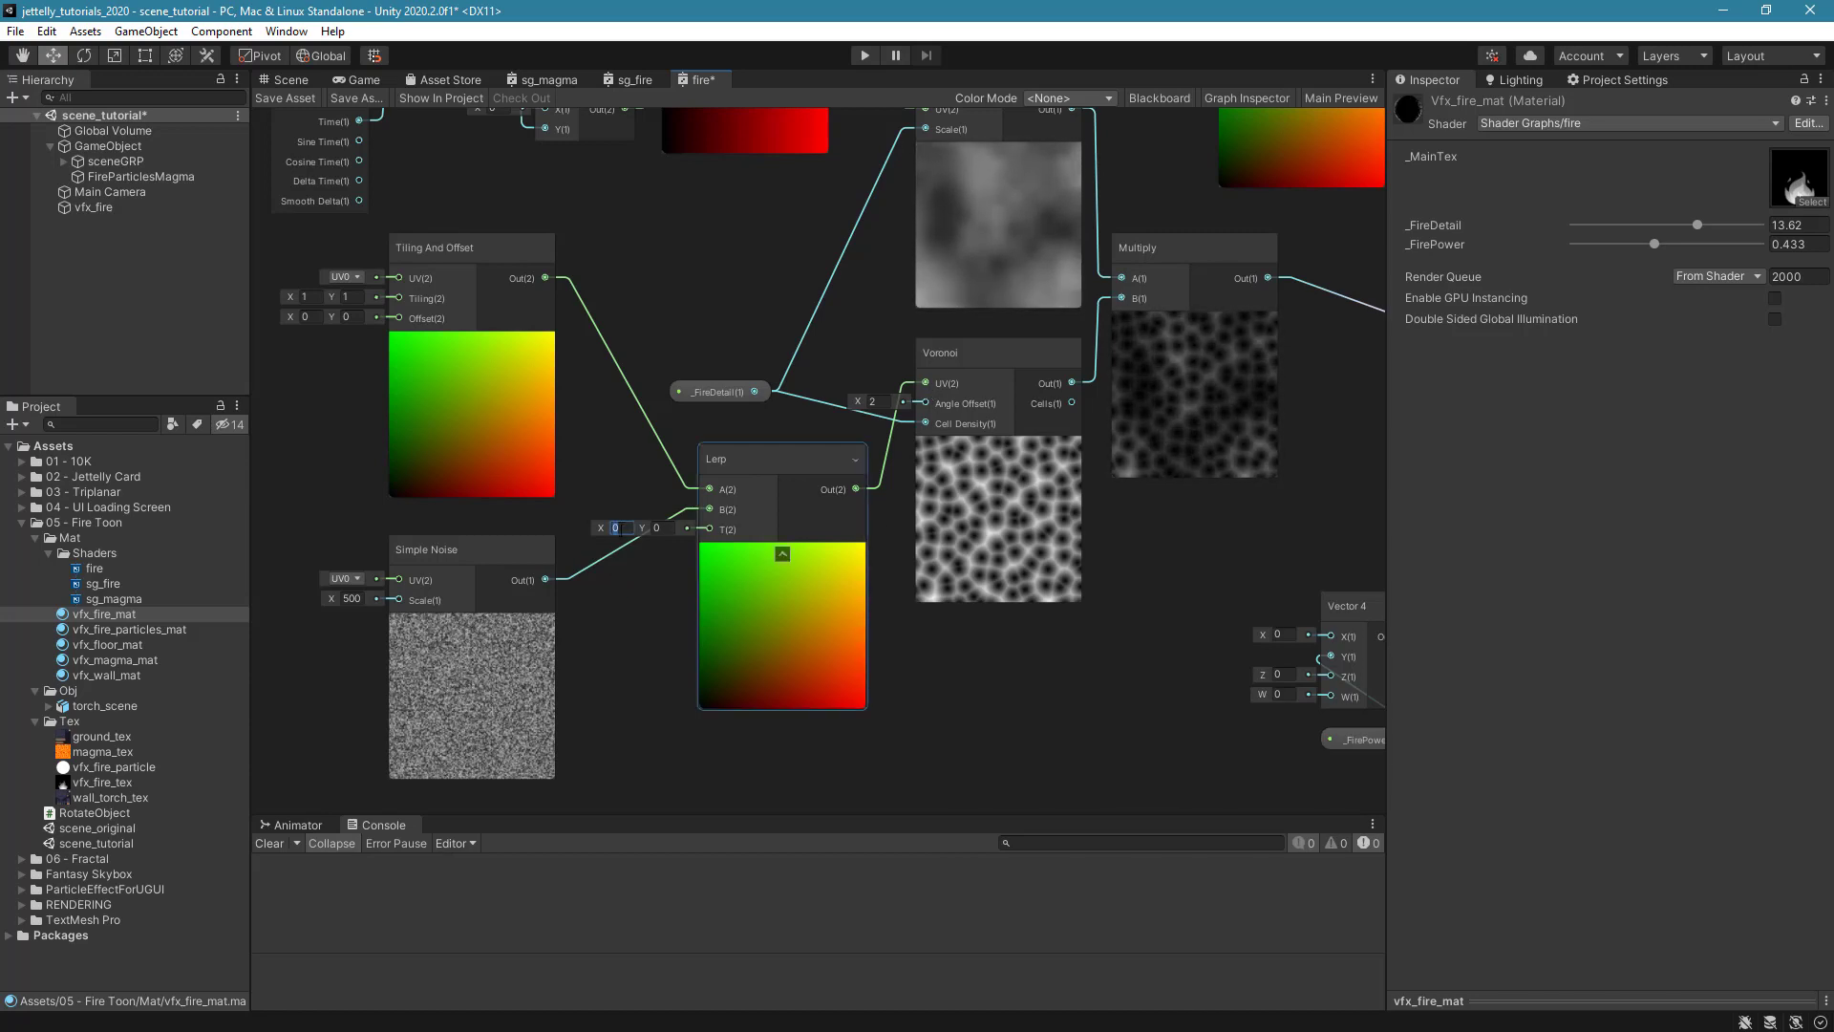
pyautogui.write('0.5')
pyautogui.click(658, 527)
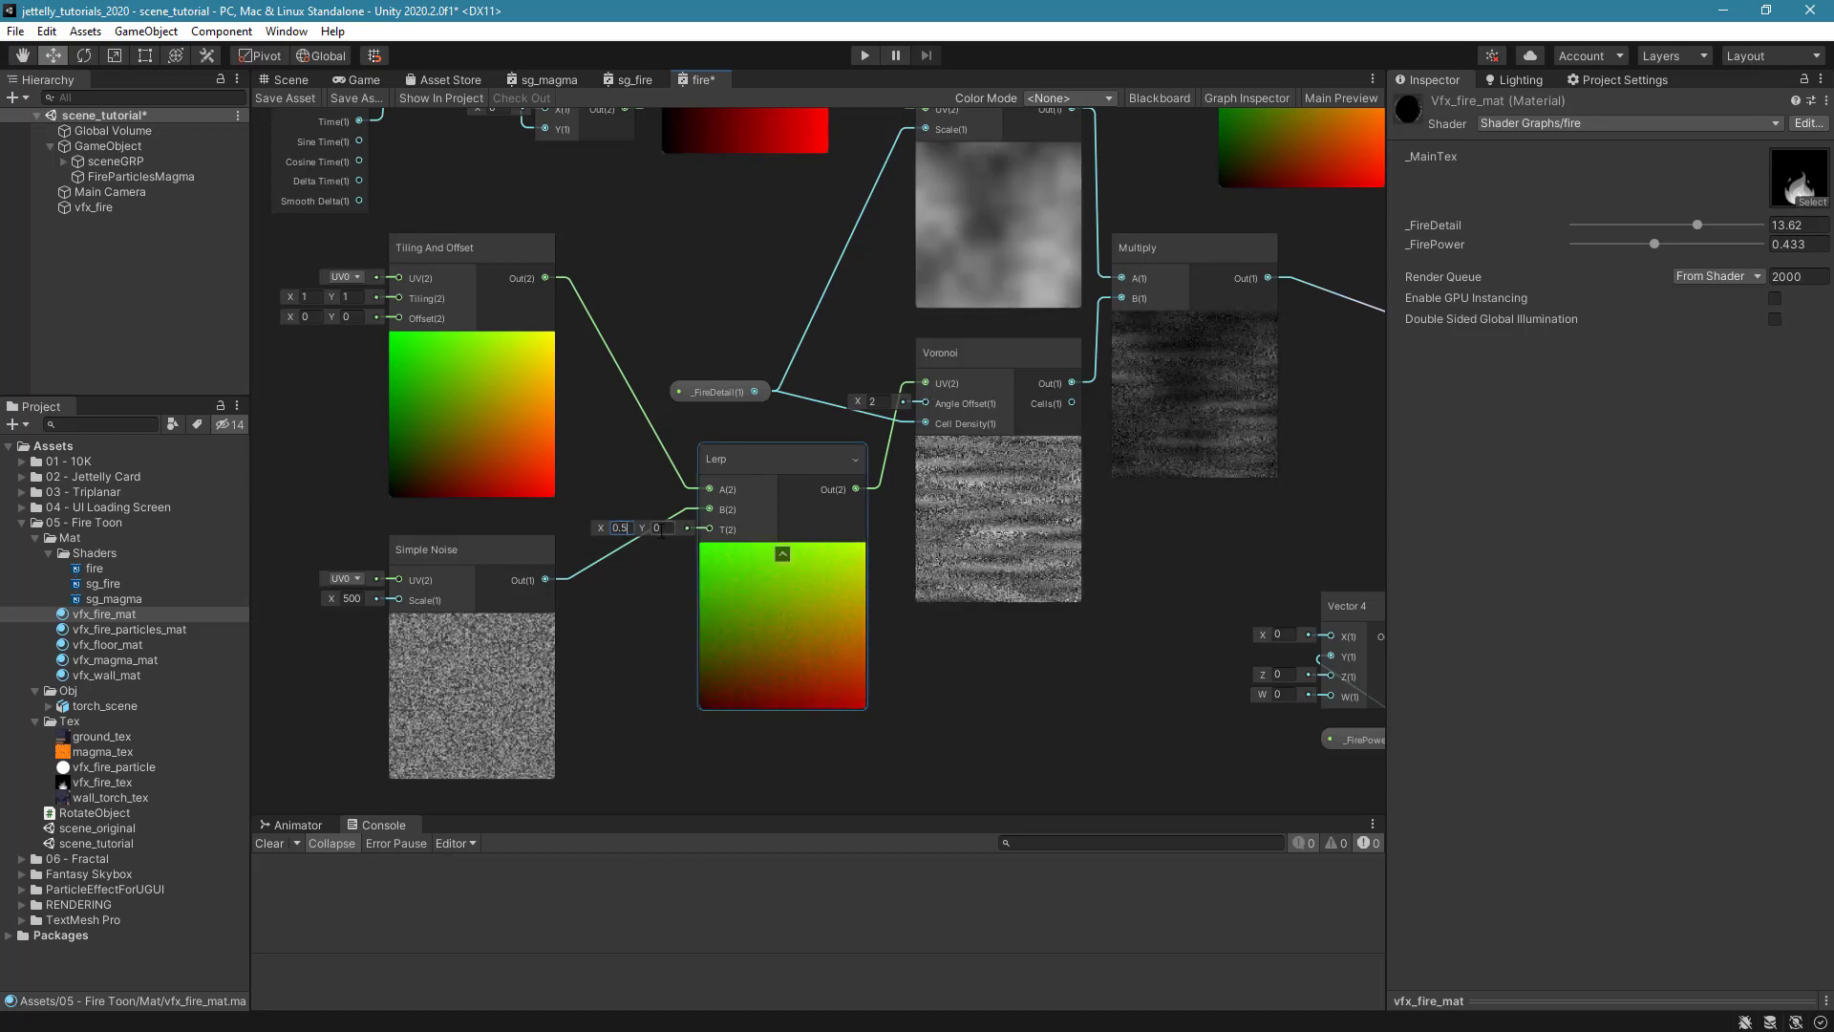
pyautogui.write('0.5')
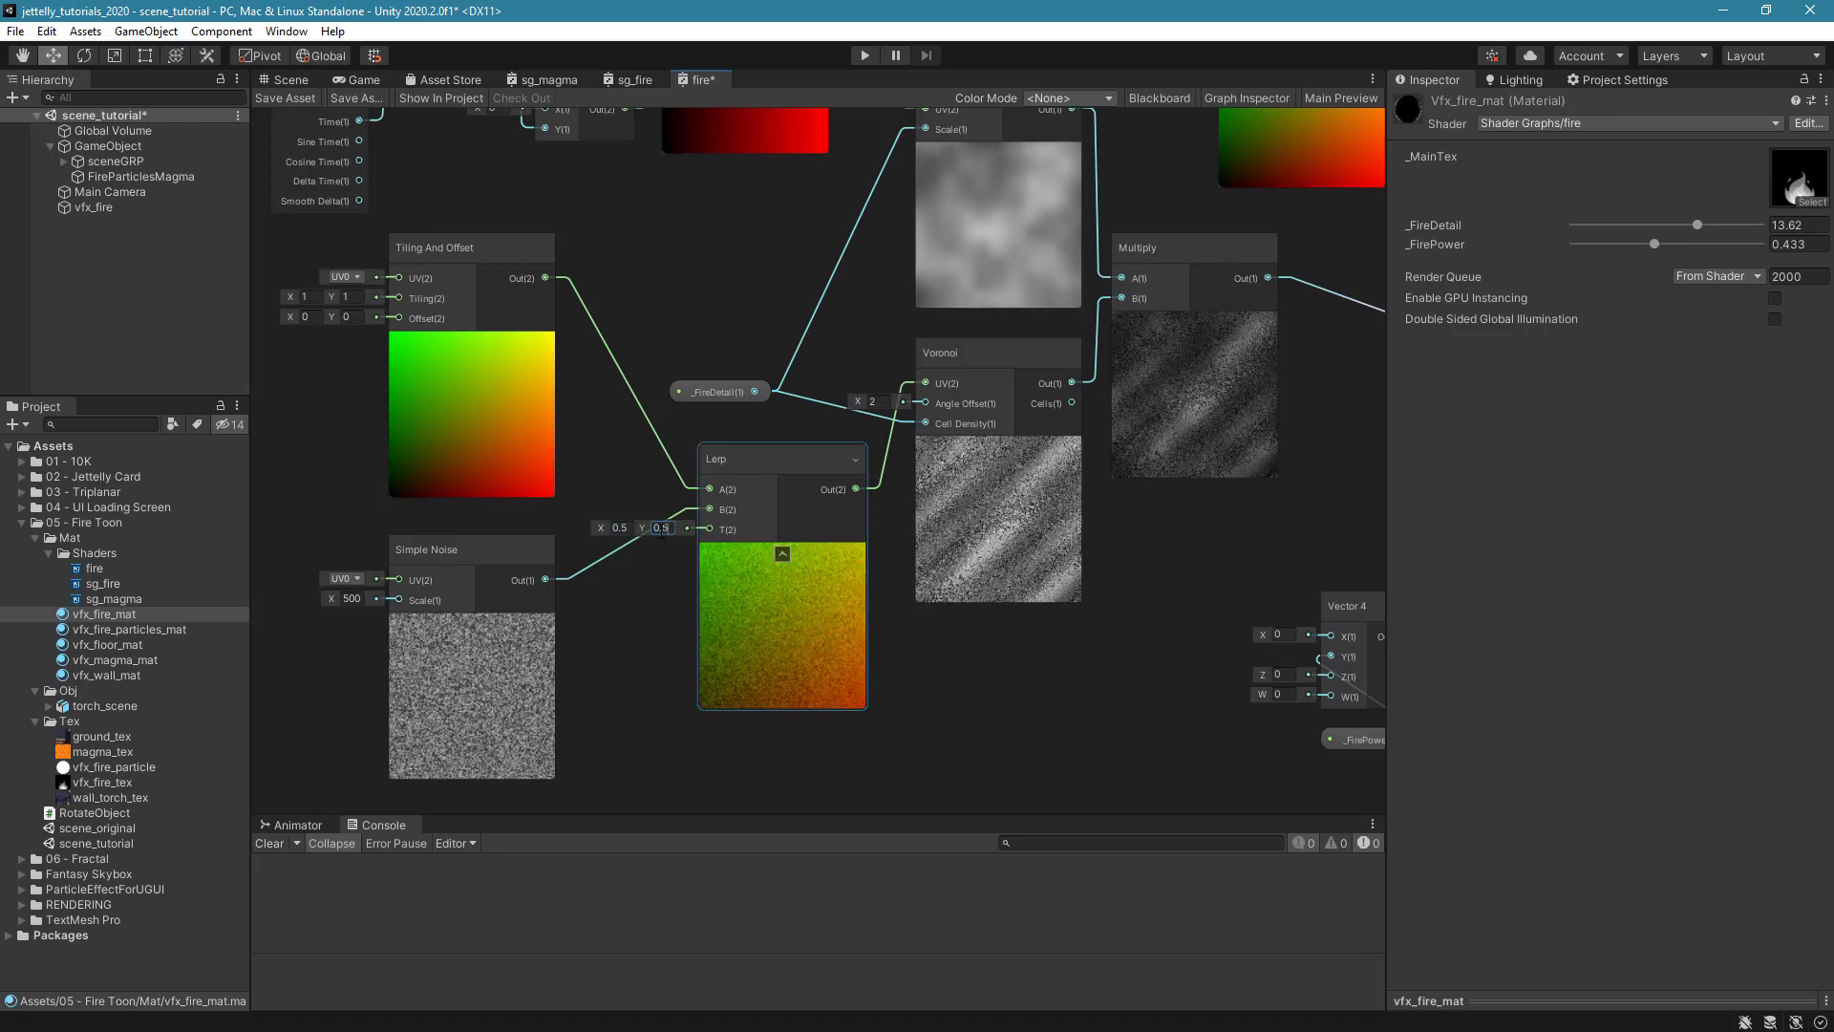
# Move the new Lerp, Tiling And Offset and Simple Noise nodes lower, clear of the _FireDetail property.
pyautogui.moveTo(667, 558); pyautogui.dragTo(783, 285, button='middle')
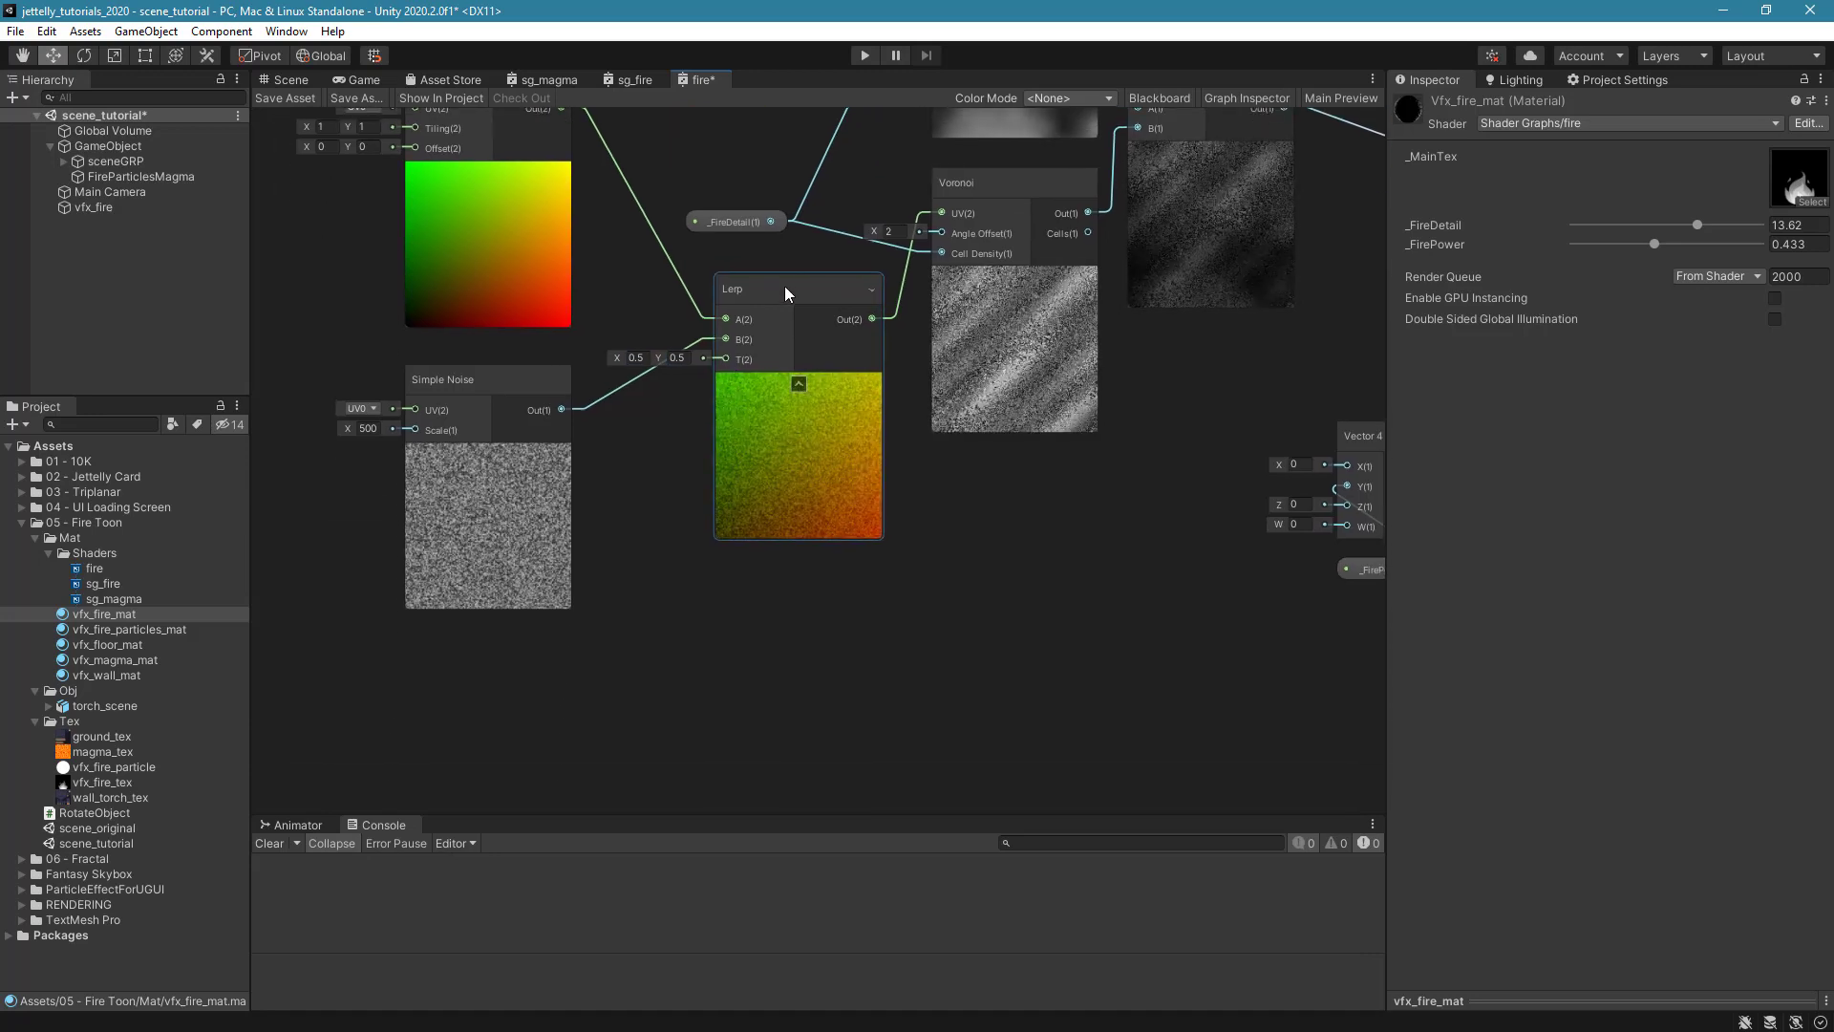
pyautogui.moveTo(783, 285); pyautogui.dragTo(793, 409)
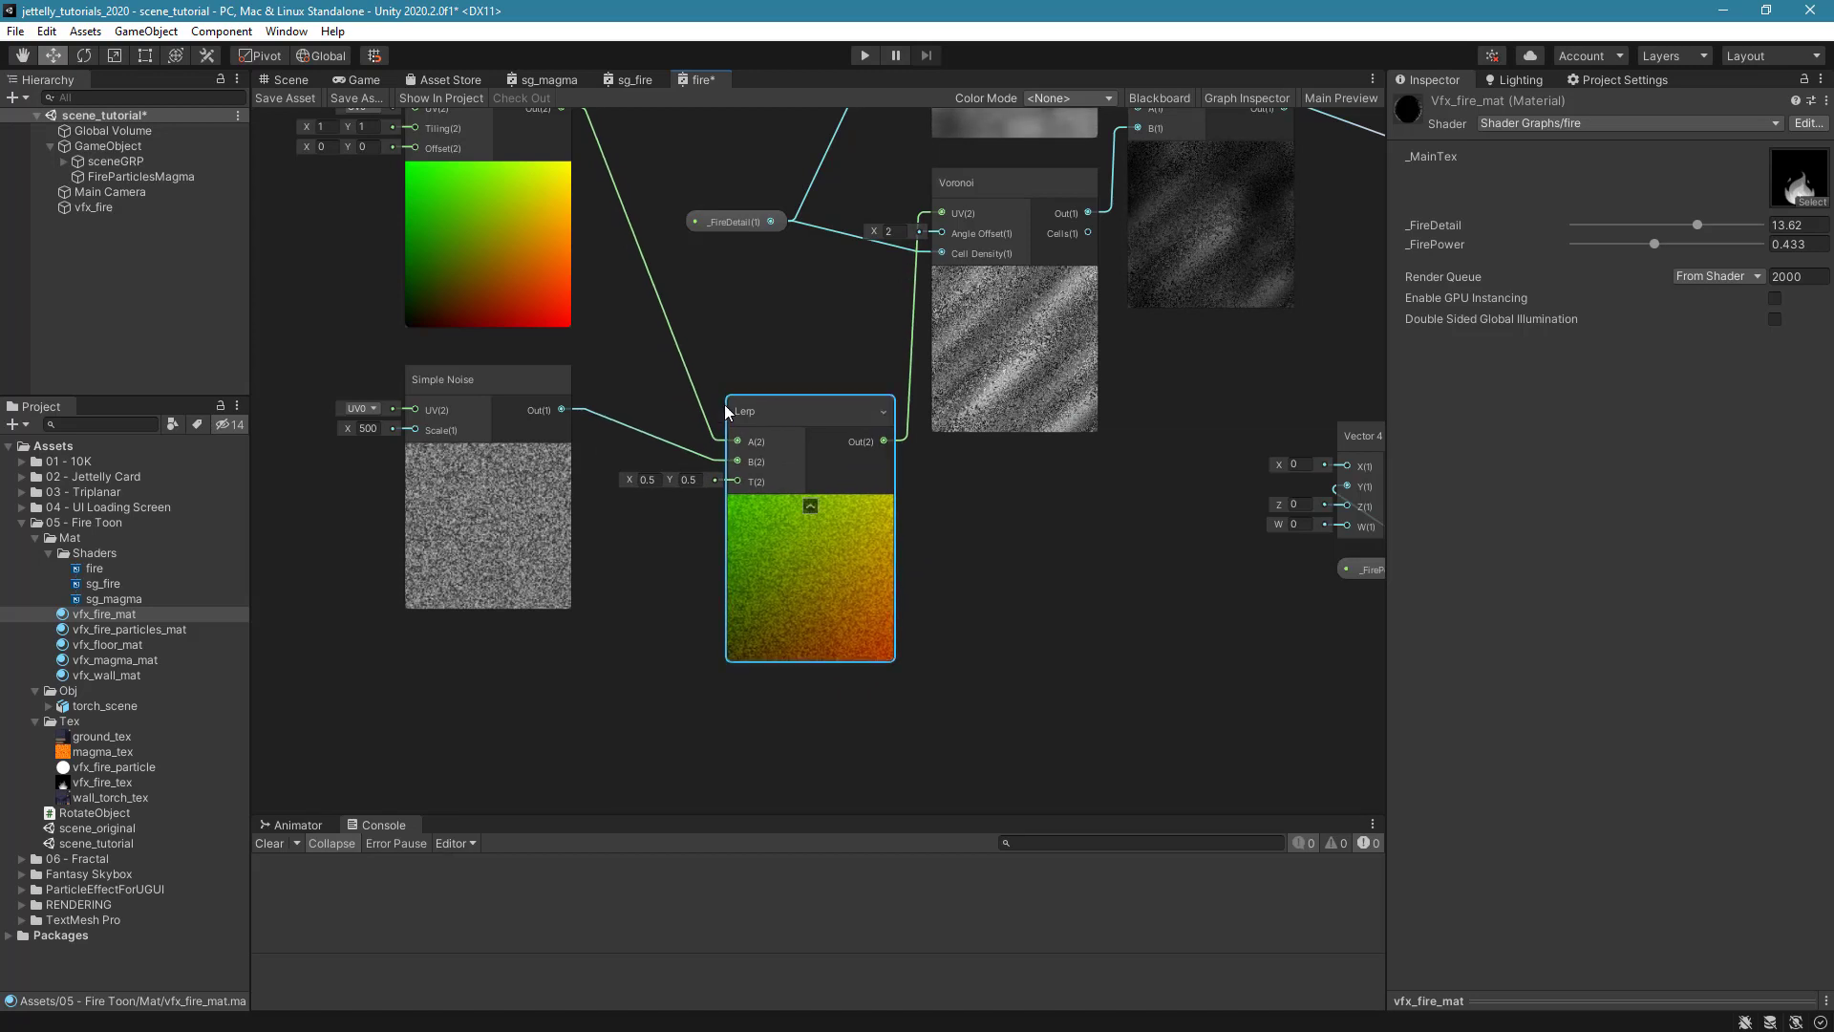
pyautogui.moveTo(603, 406); pyautogui.dragTo(628, 483, button='middle')
pyautogui.scroll(-1, 629, 483)
pyautogui.moveTo(518, 144); pyautogui.dragTo(558, 605)
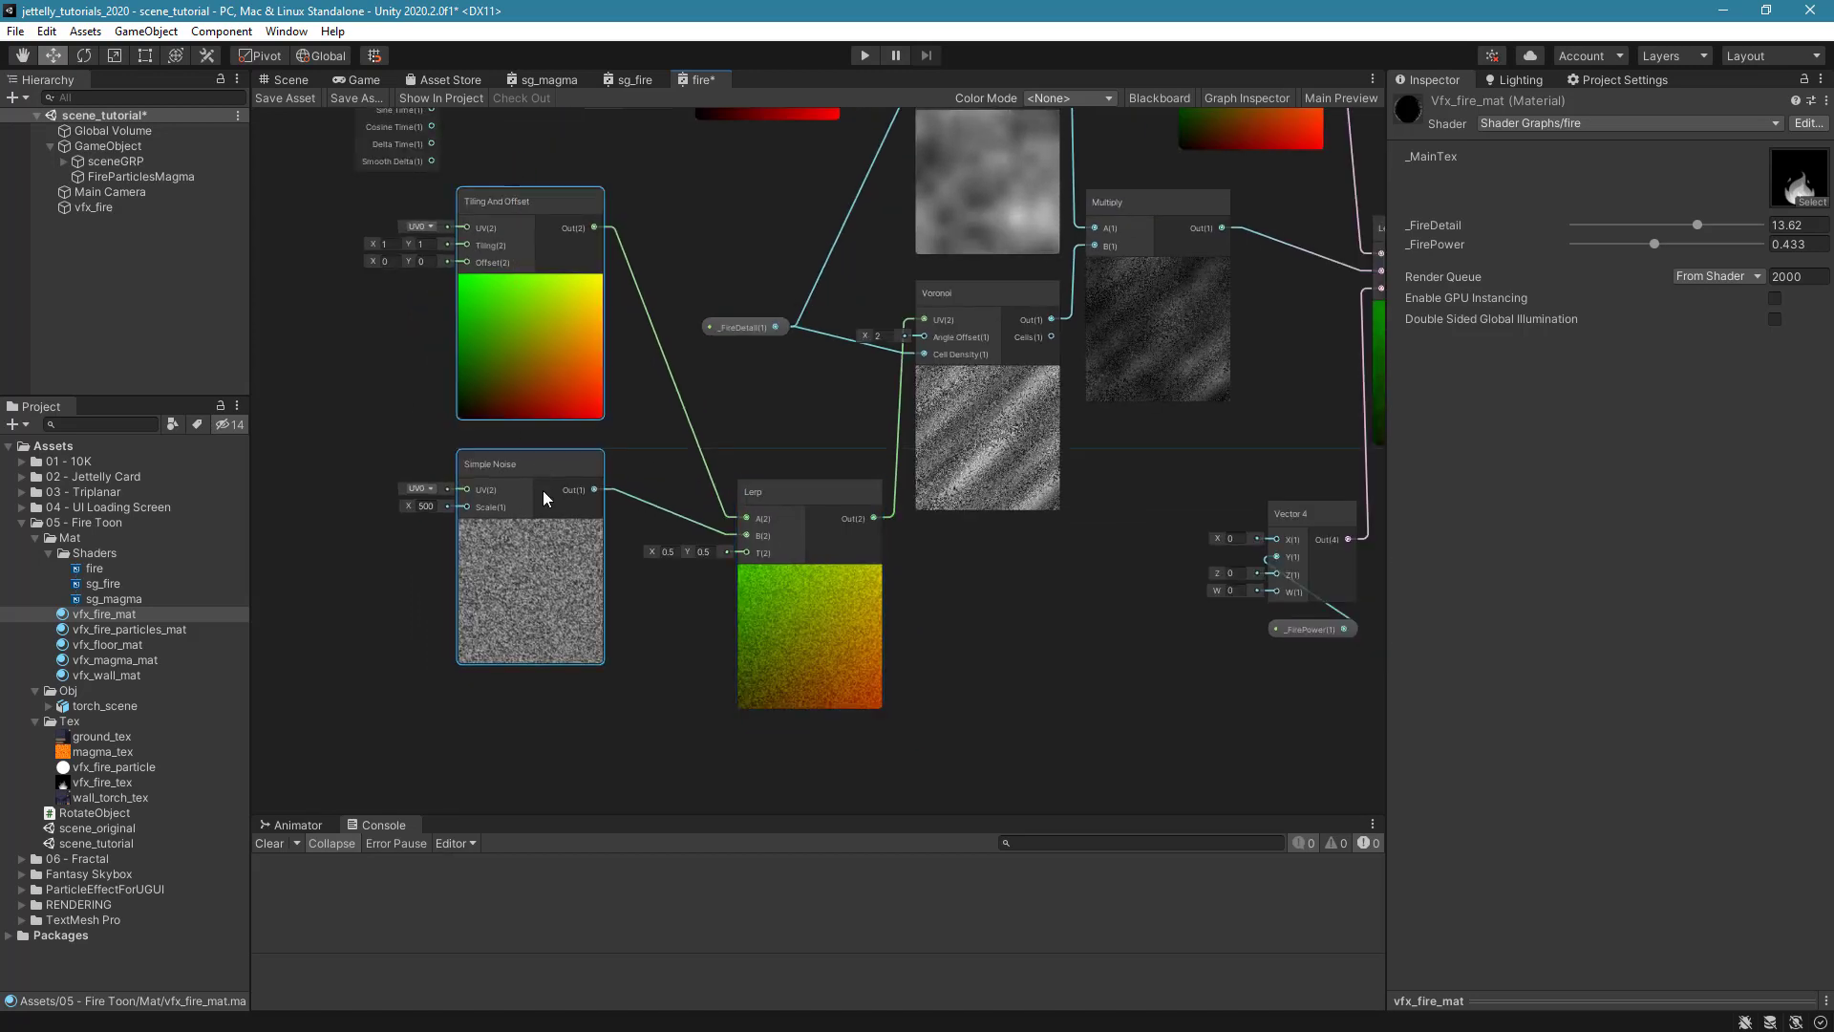
pyautogui.moveTo(543, 491); pyautogui.dragTo(554, 635)
pyautogui.click(795, 416)
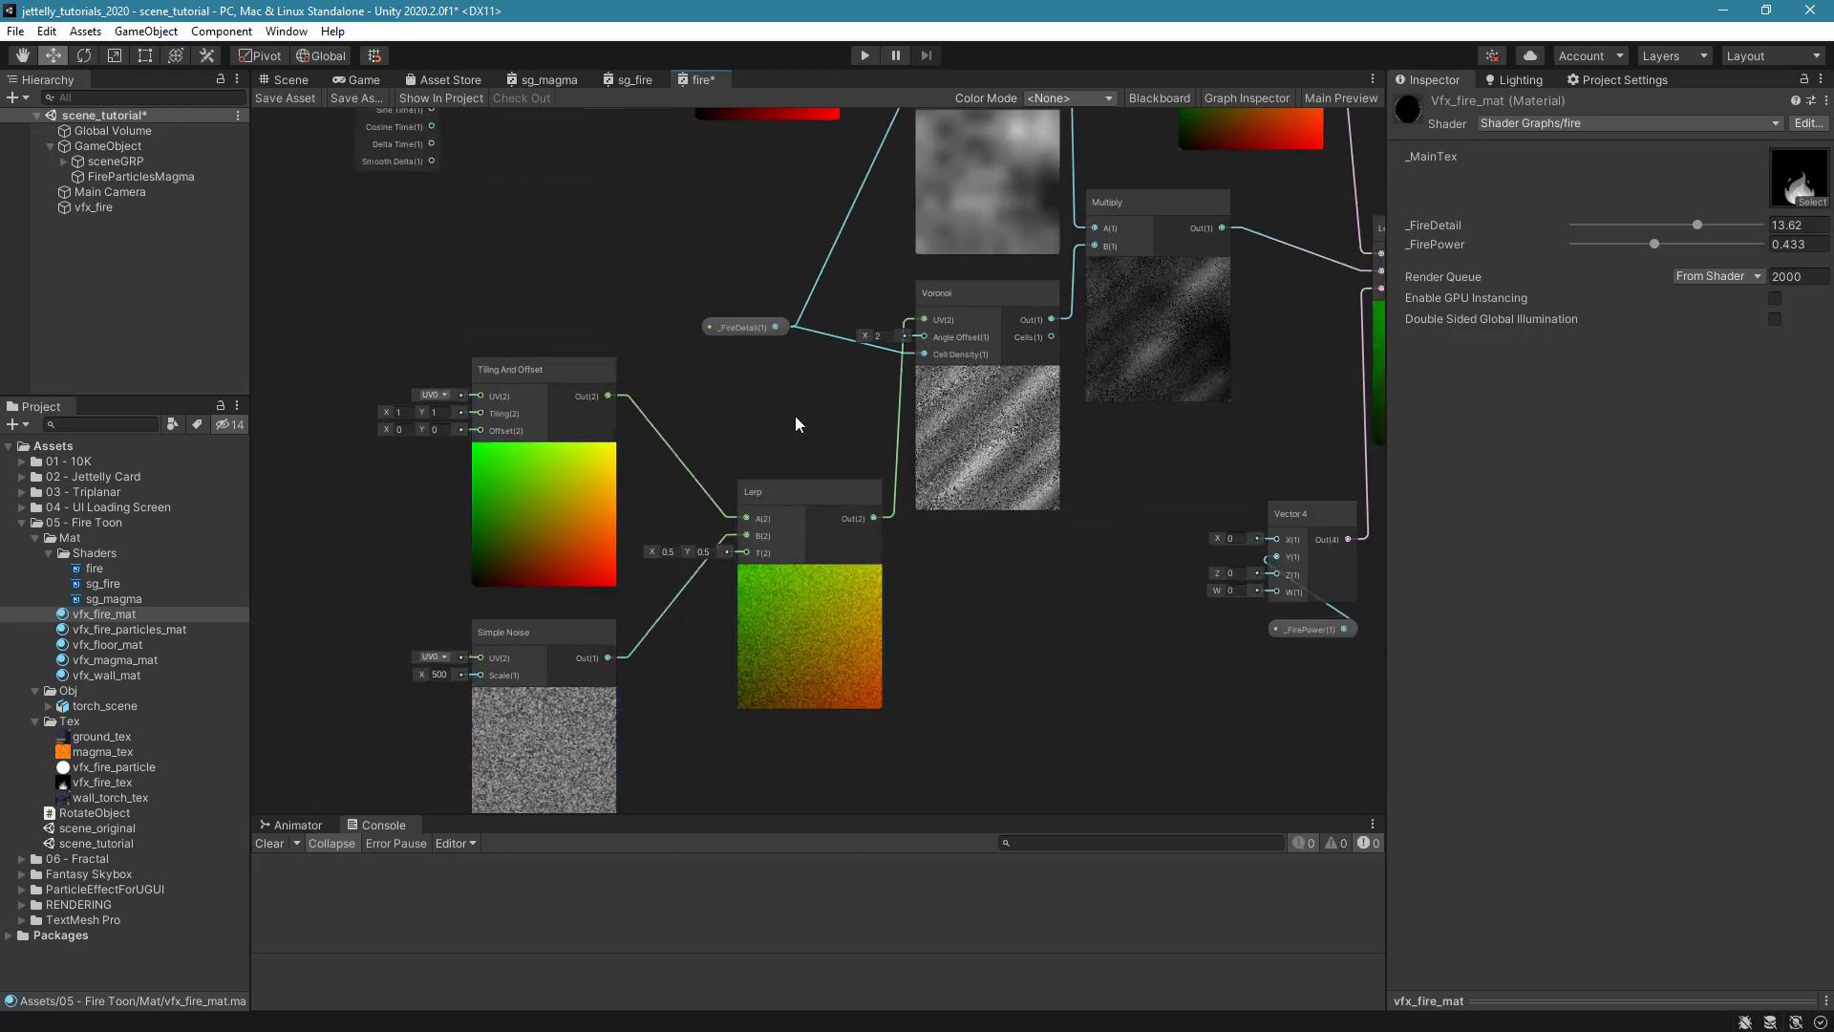
# Connect the _FireDetail property to the Scale input of the new Simple Noise node.
pyautogui.moveTo(795, 416); pyautogui.dragTo(909, 296, button='middle')
pyautogui.scroll(2, 865, 364)
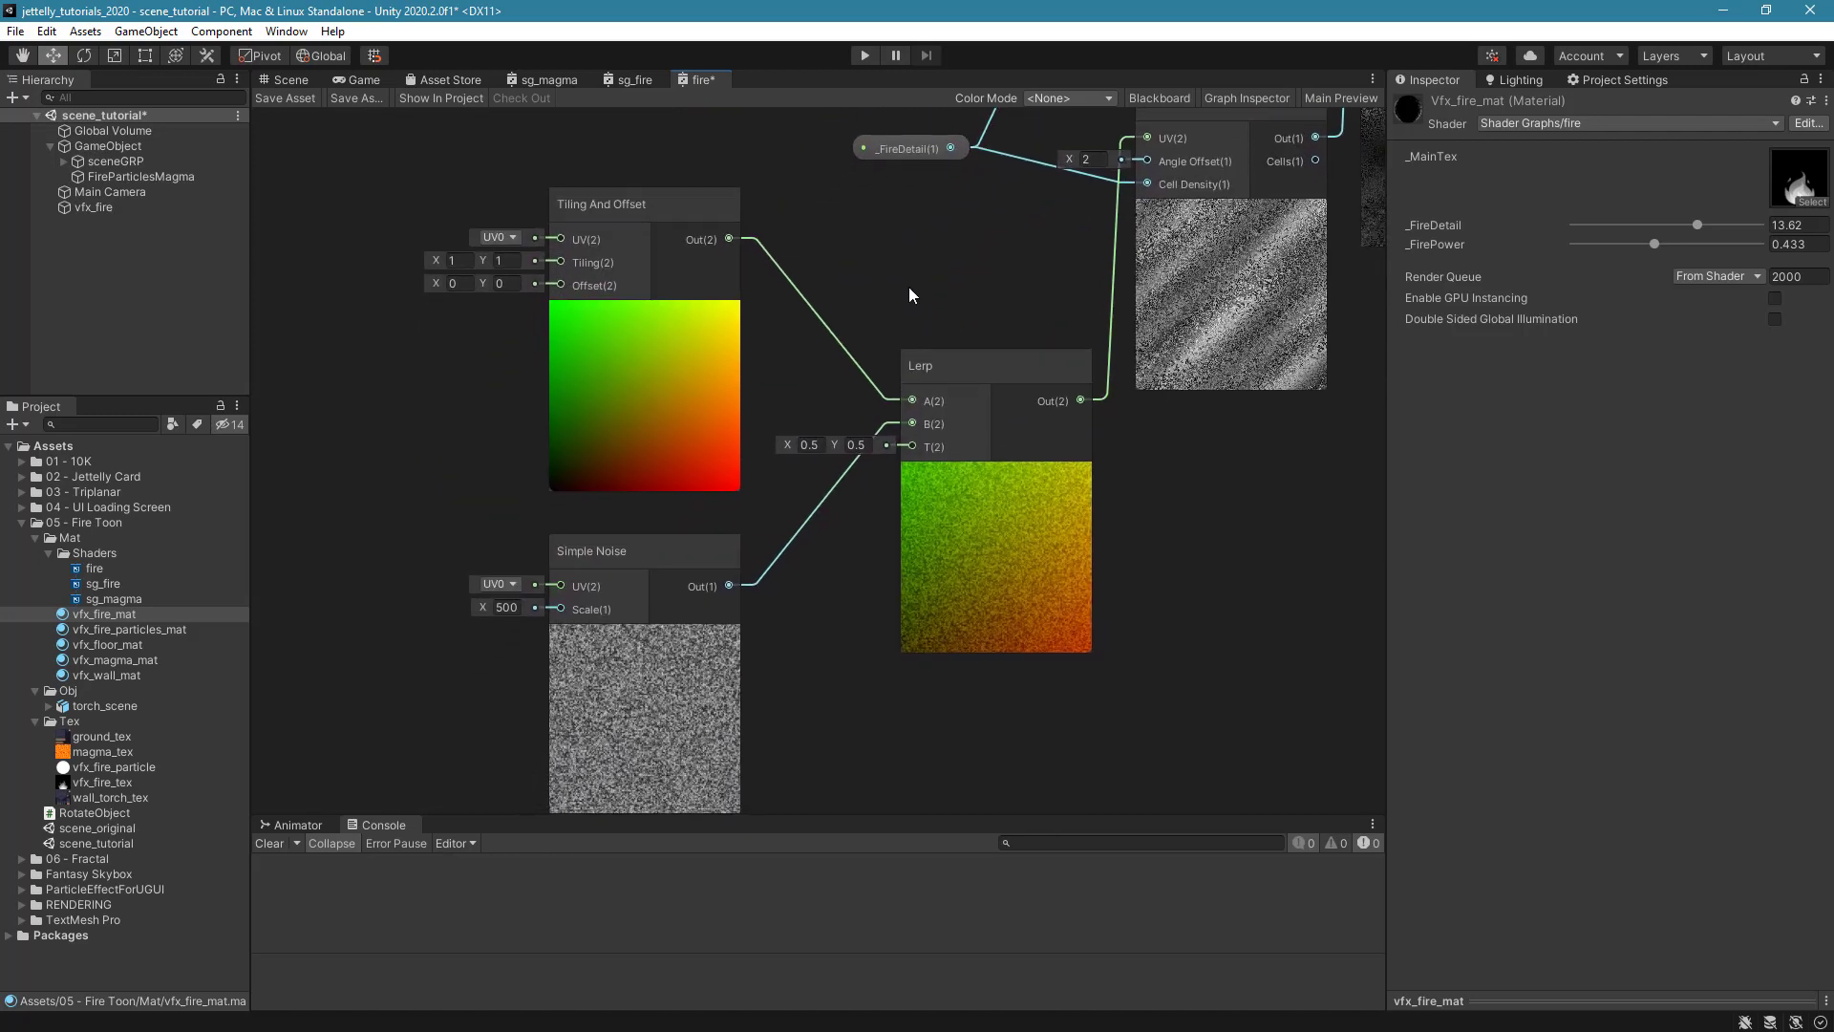
pyautogui.moveTo(954, 148); pyautogui.dragTo(877, 339)
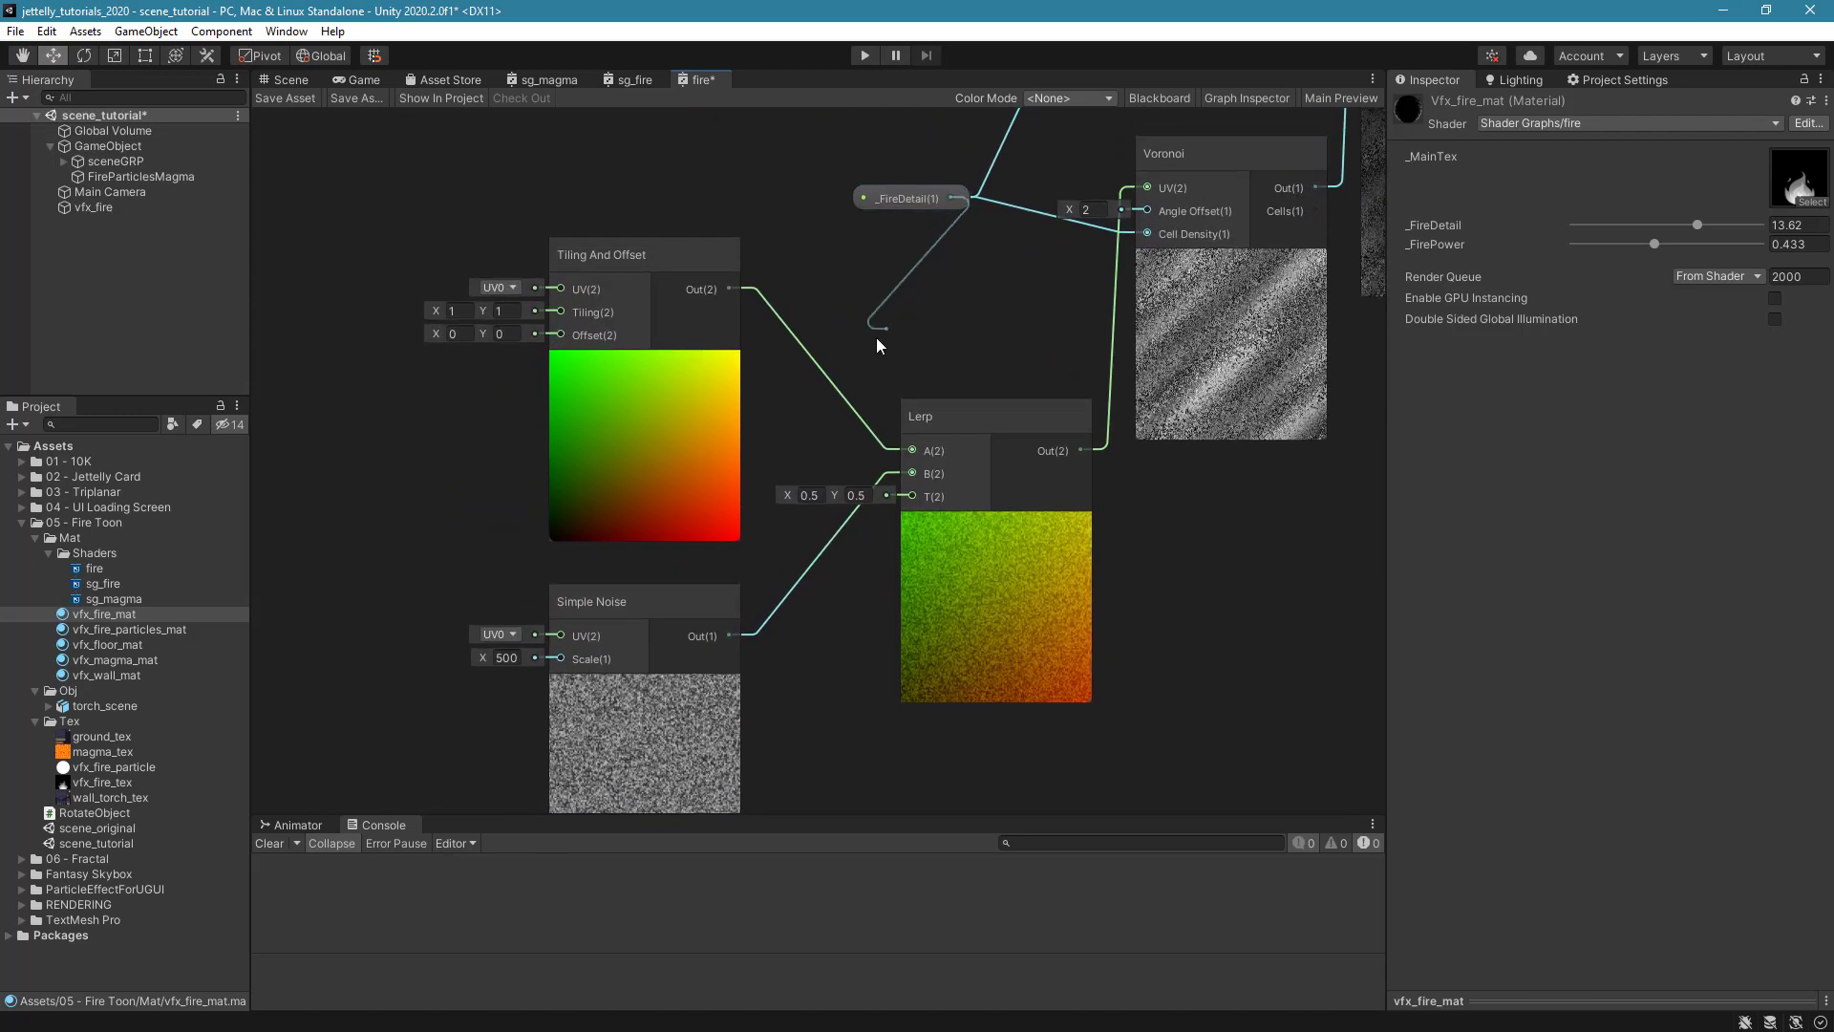
pyautogui.moveTo(558, 653); pyautogui.dragTo(562, 659)
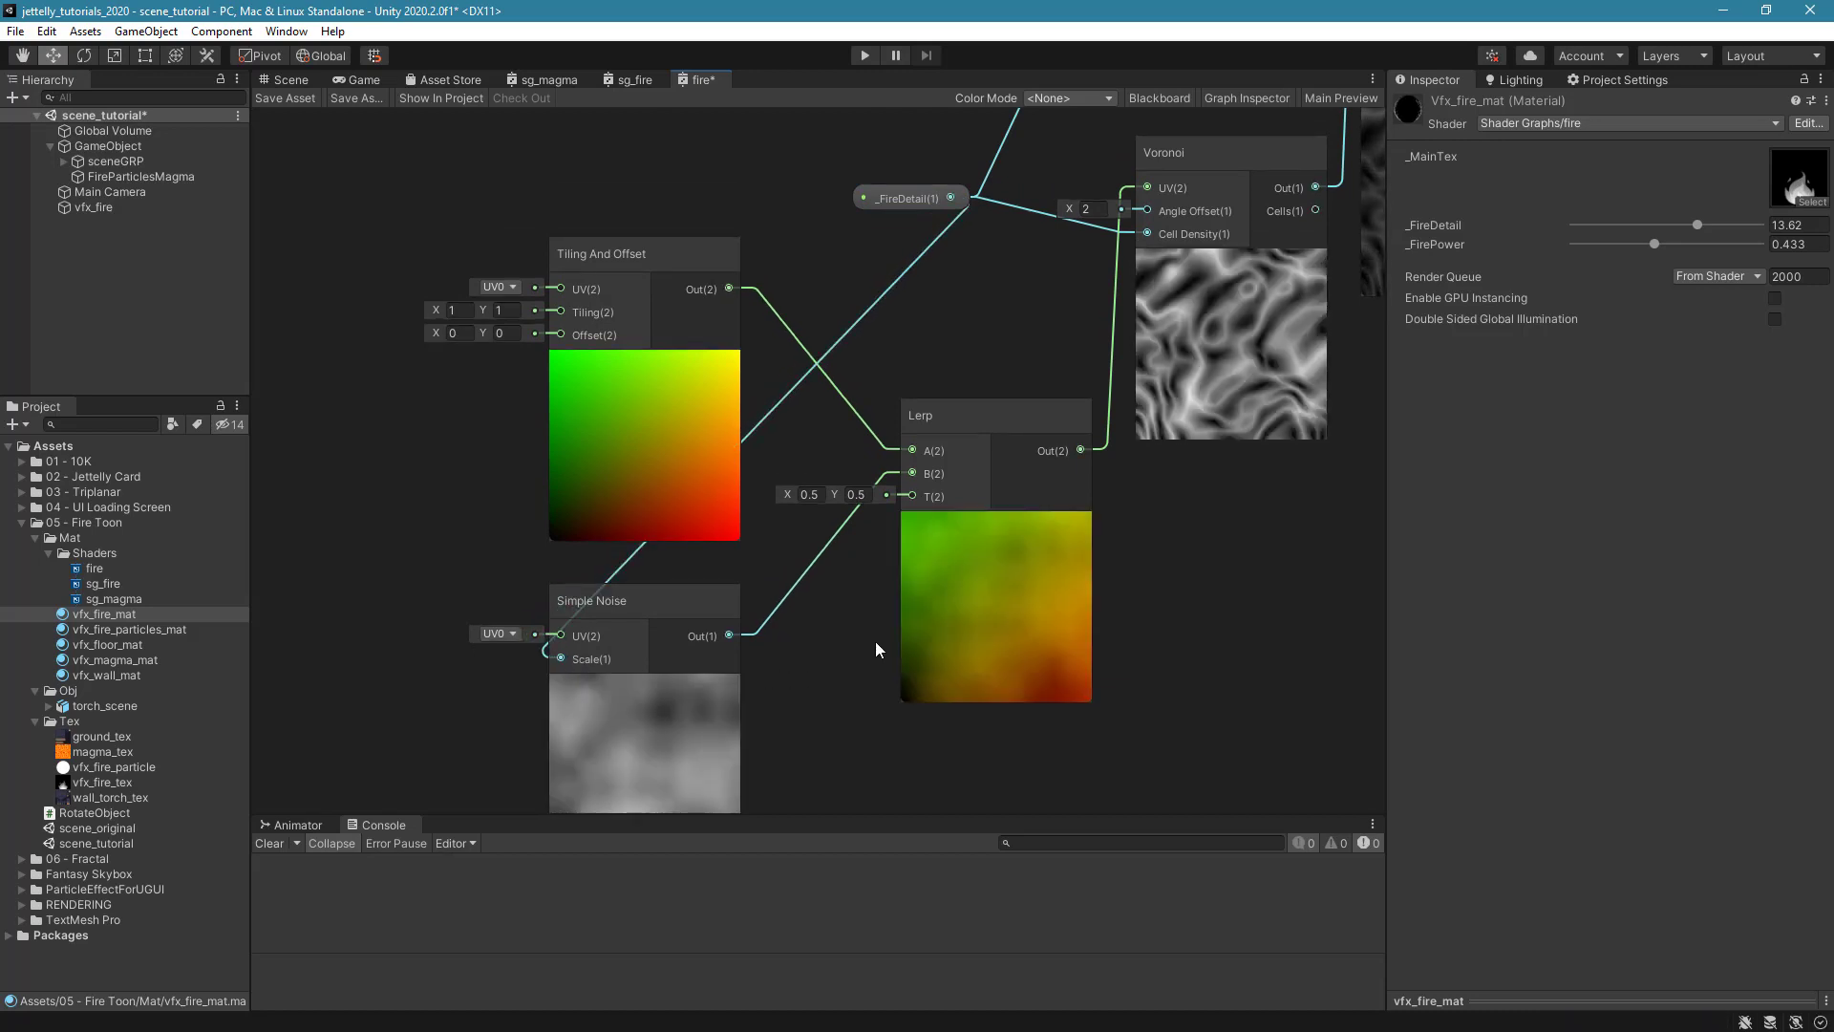
pyautogui.scroll(-3, 871, 639)
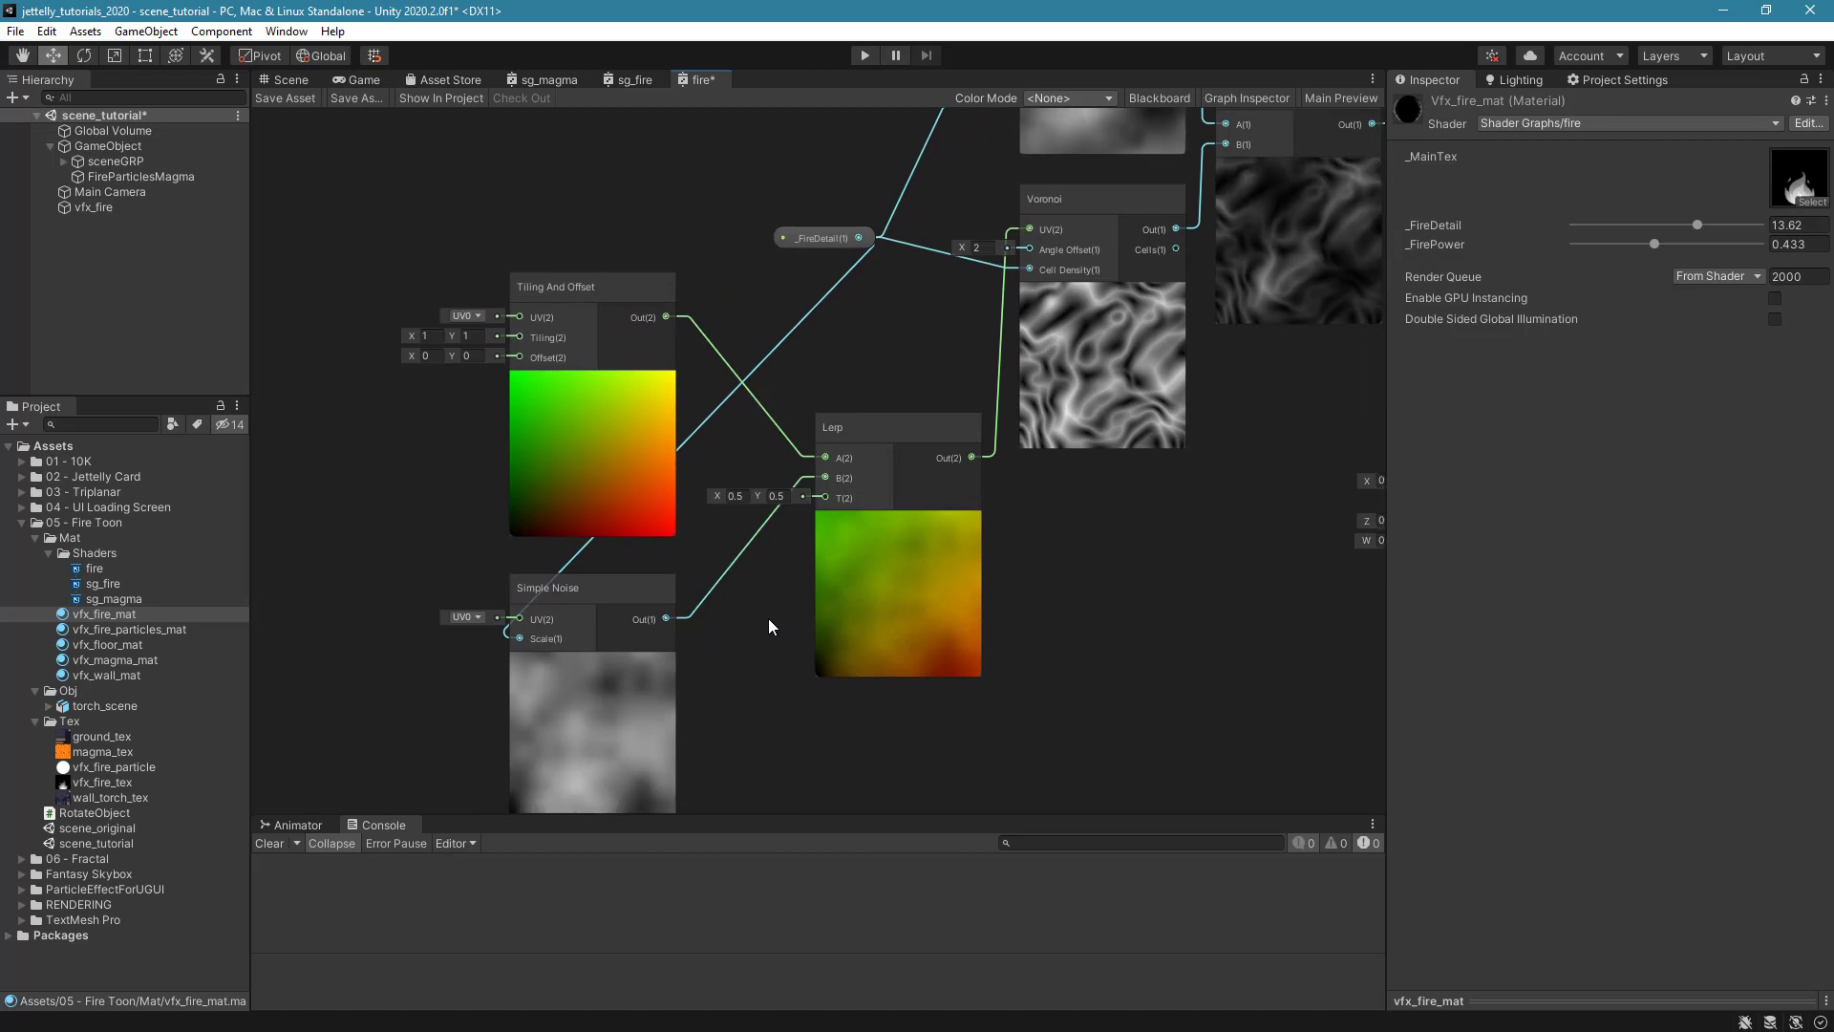
# Add a Tiling And Offset node feeding Simple Noise's UV input, and align the other Tiling And Offset directly above it.
pyautogui.moveTo(417, 612); pyautogui.dragTo(576, 579, button='middle')
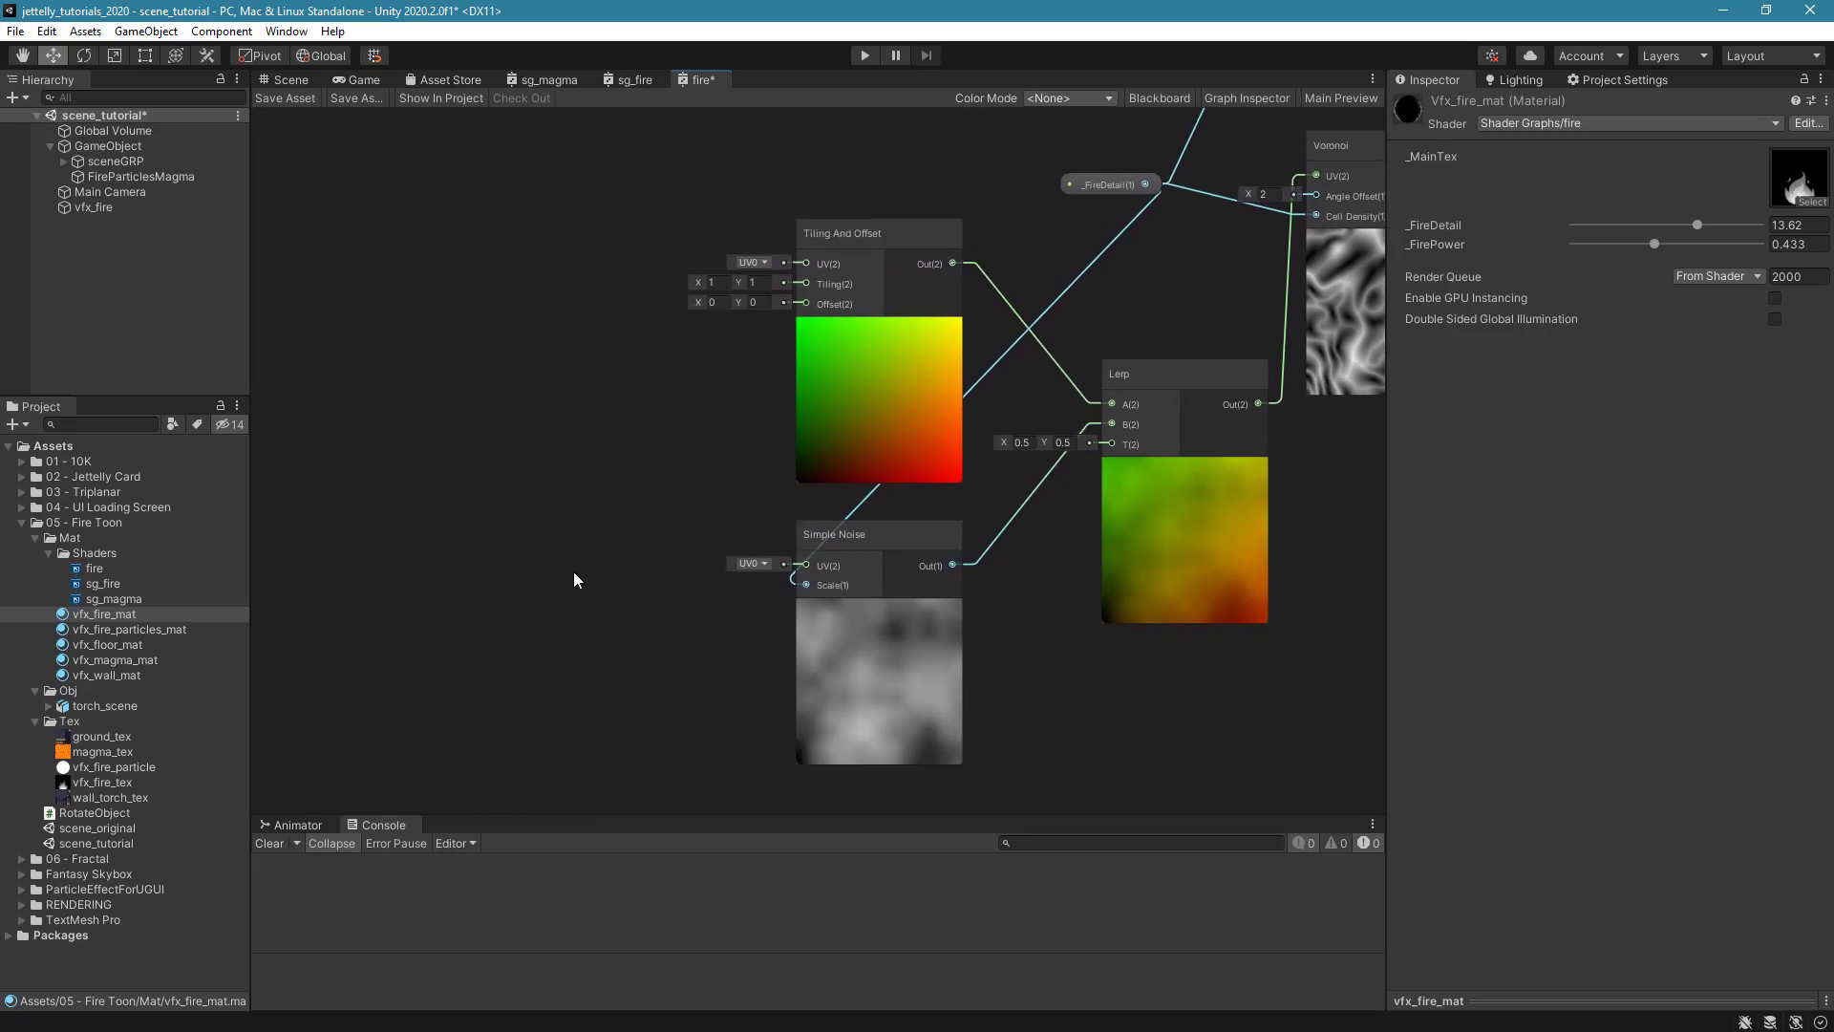
pyautogui.press('space')
pyautogui.write('tiling')
pyautogui.press('Return')
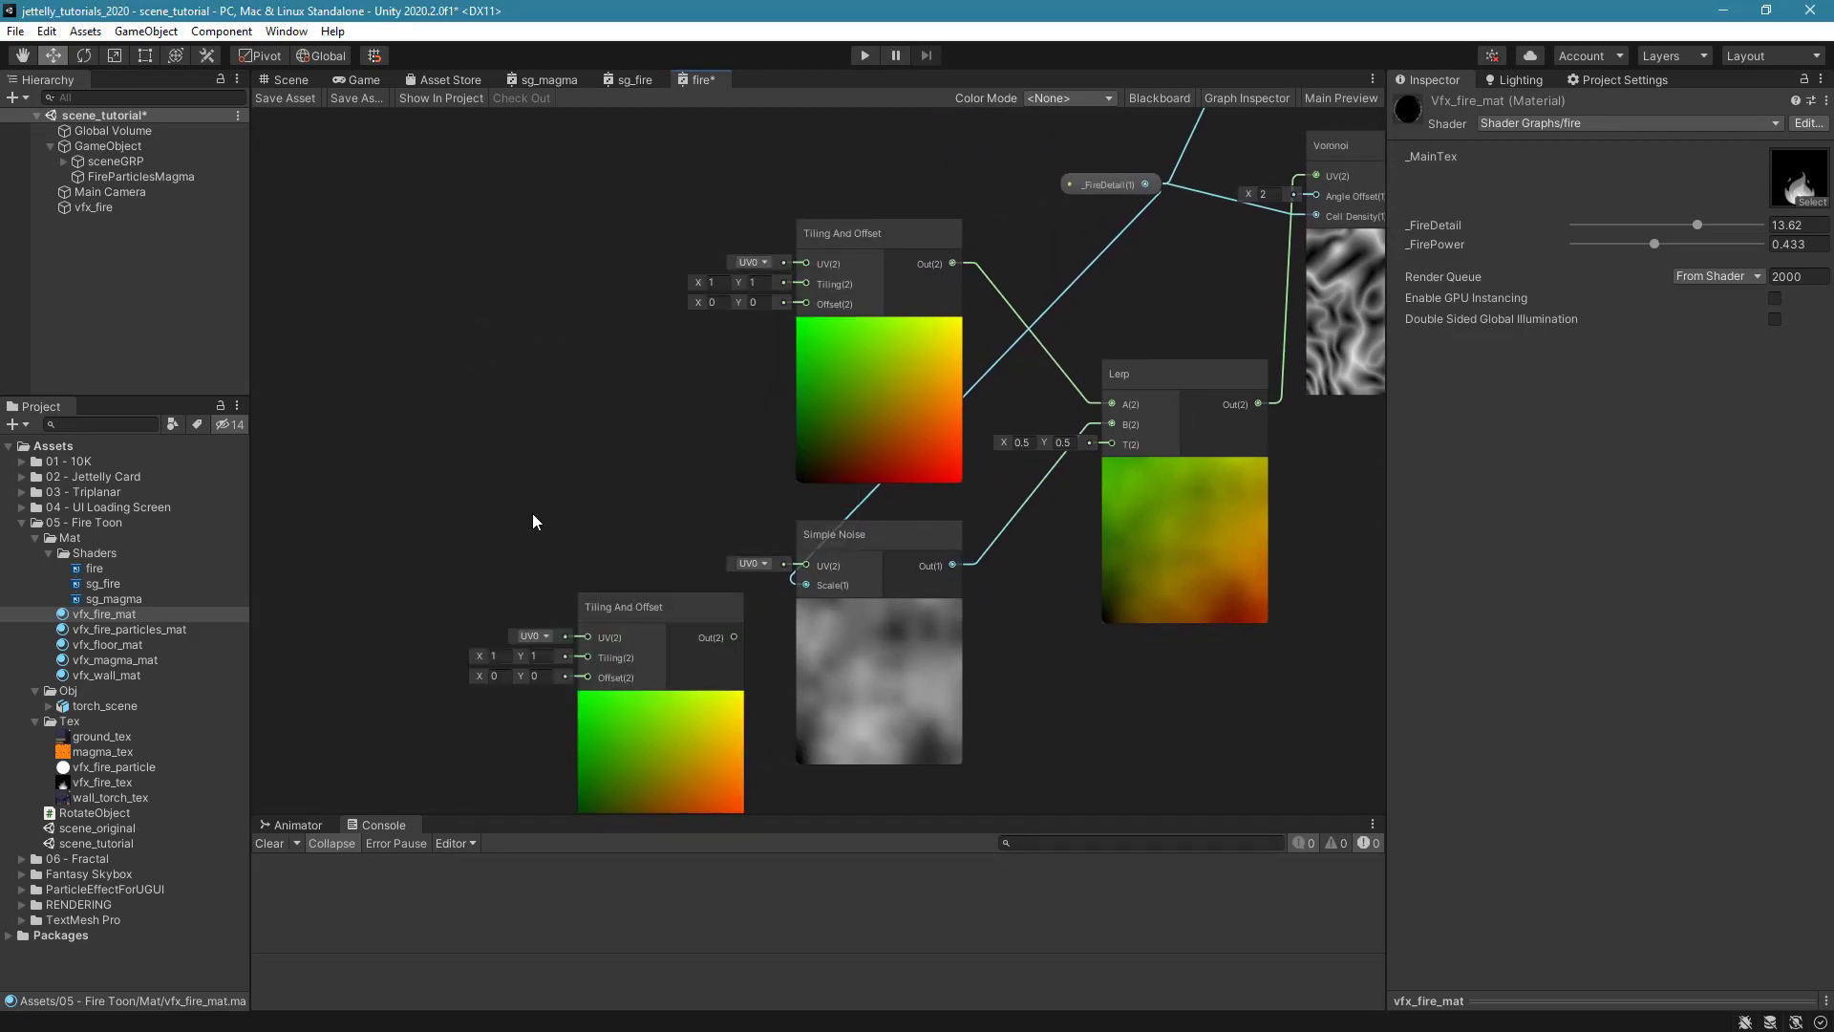
pyautogui.moveTo(736, 638); pyautogui.dragTo(806, 565)
pyautogui.moveTo(674, 619); pyautogui.dragTo(638, 549)
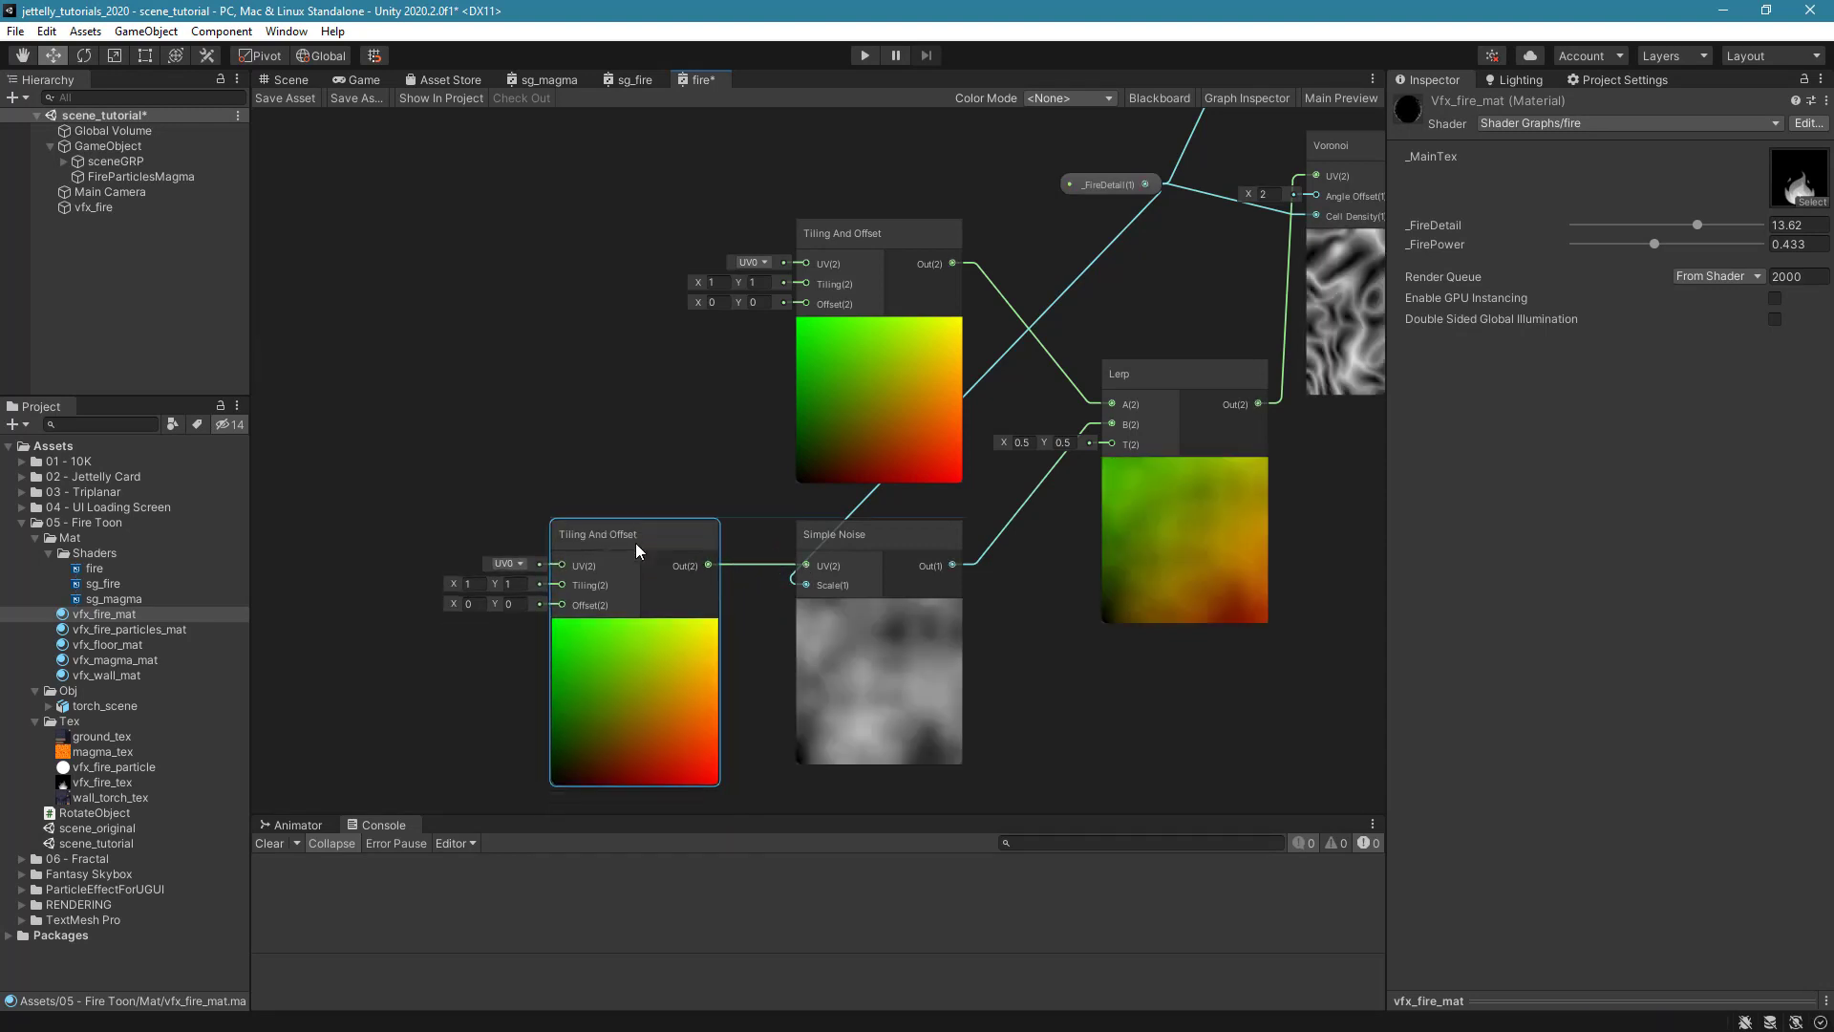
pyautogui.moveTo(873, 249); pyautogui.dragTo(634, 260)
pyautogui.click(796, 355)
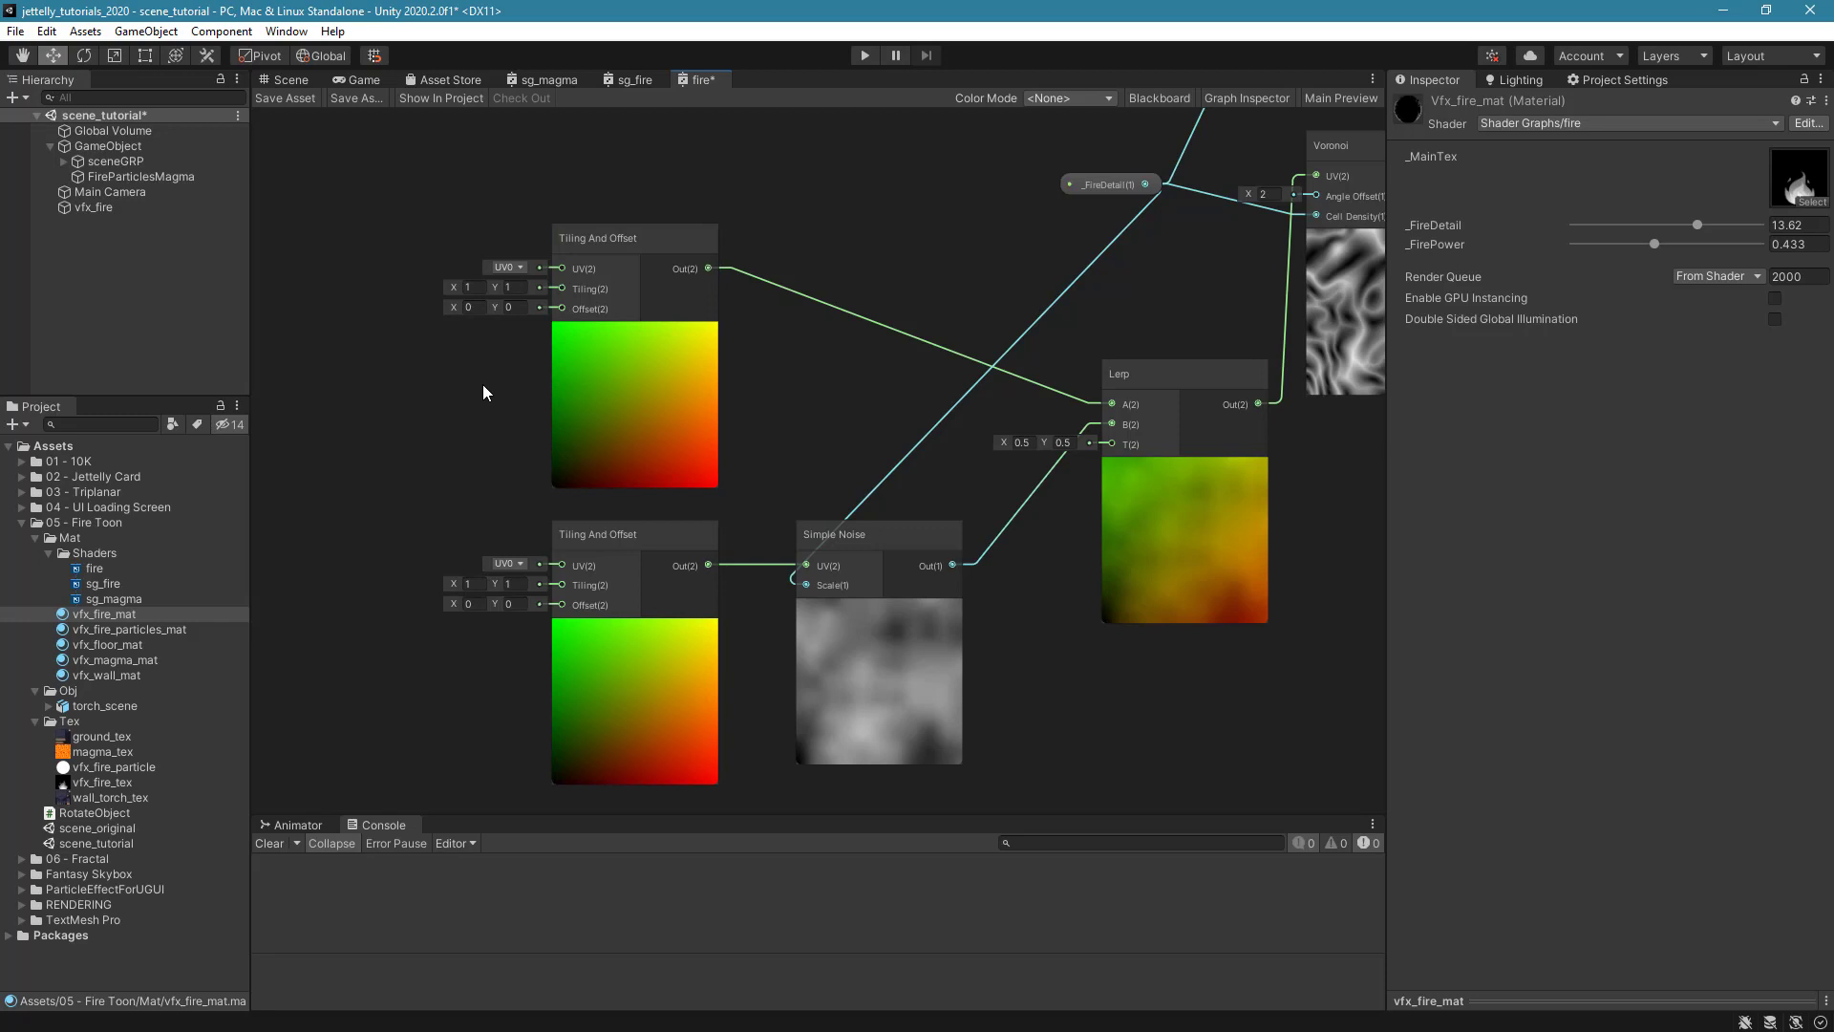
# Add a Vector 2 node and connect its output to the Offset inputs of both new Tiling And Offset nodes.
pyautogui.press('space')
pyautogui.write('vec')
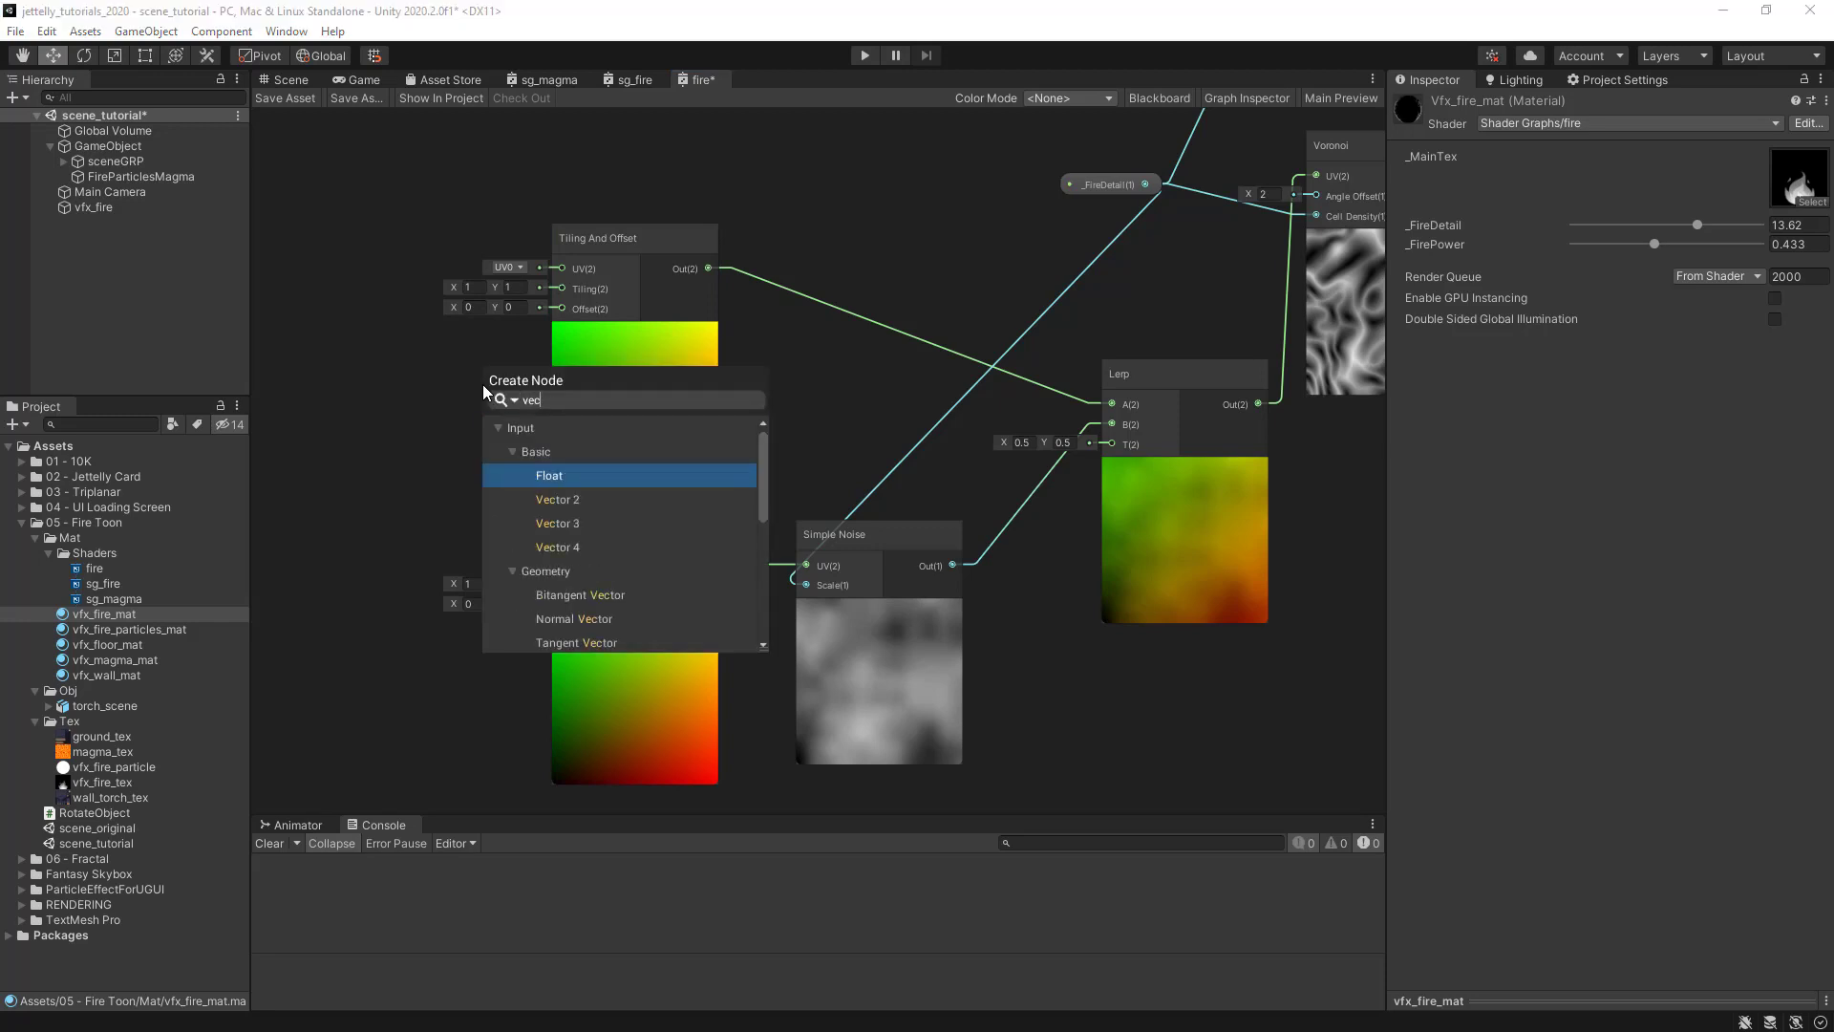
pyautogui.press('Down')
pyautogui.press('Return')
pyautogui.moveTo(520, 369); pyautogui.dragTo(767, 365, button='middle')
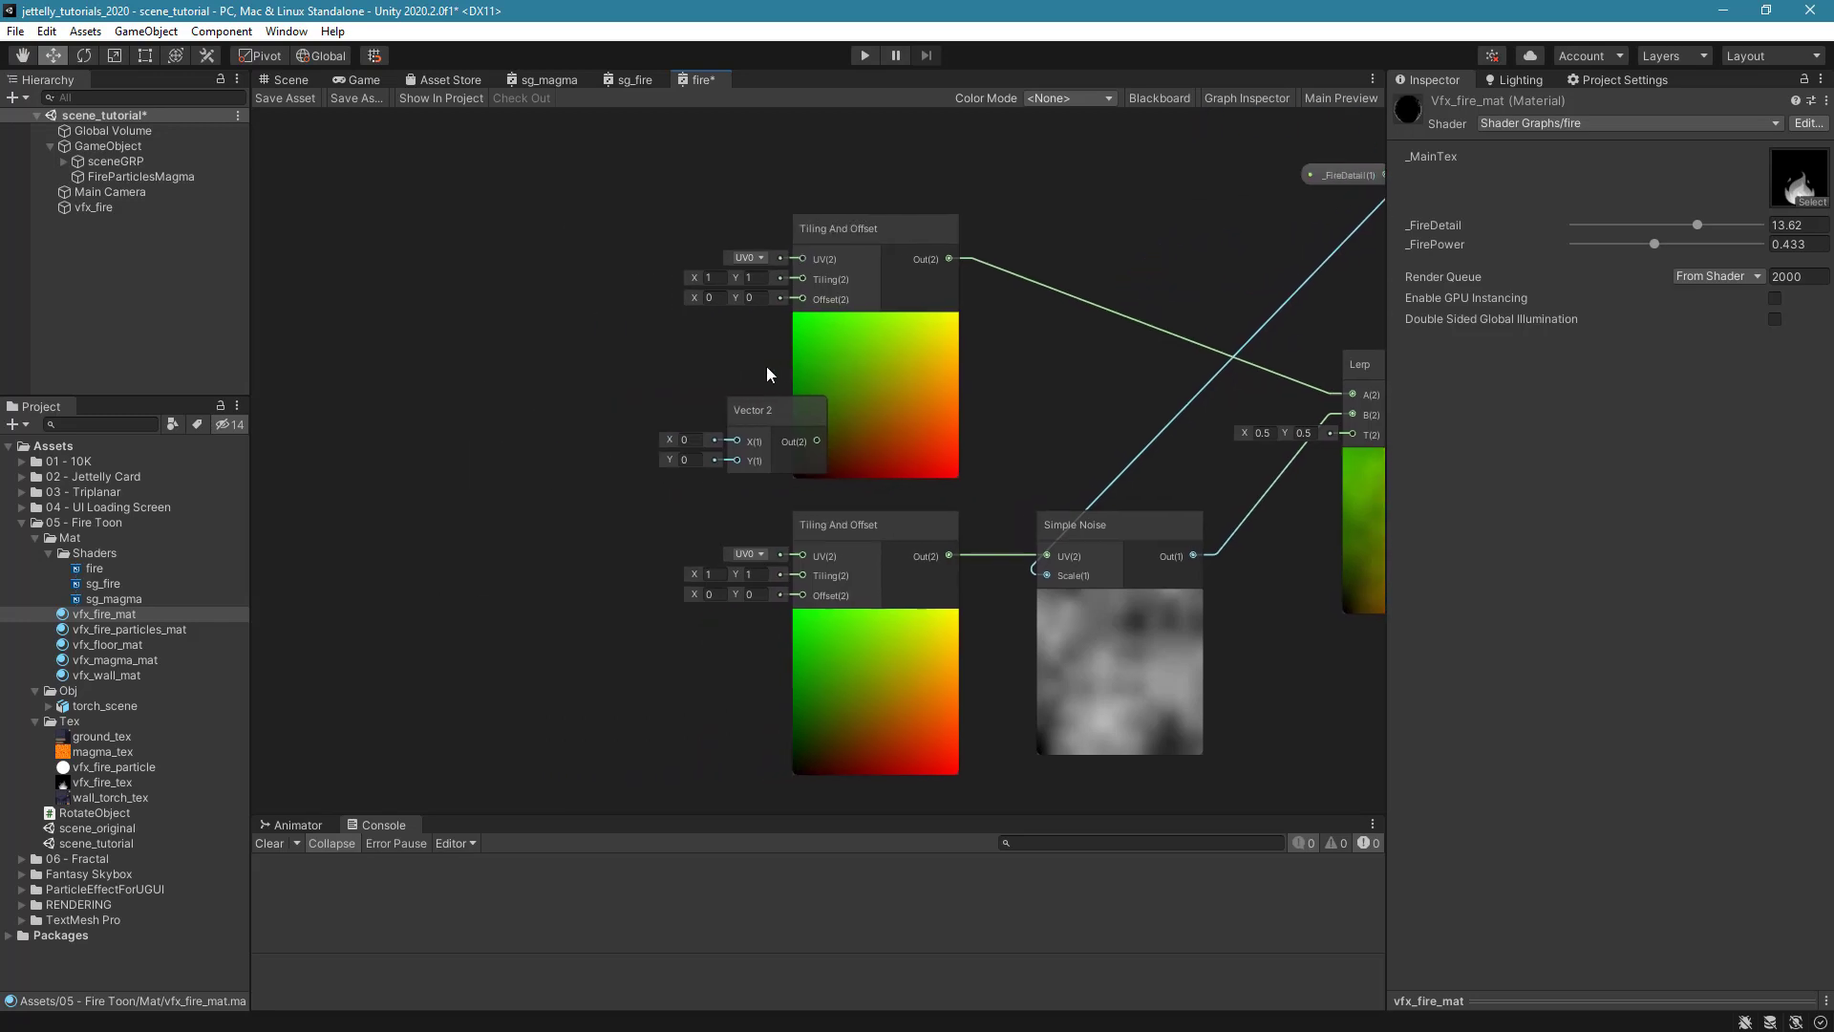
pyautogui.moveTo(666, 447); pyautogui.dragTo(805, 300)
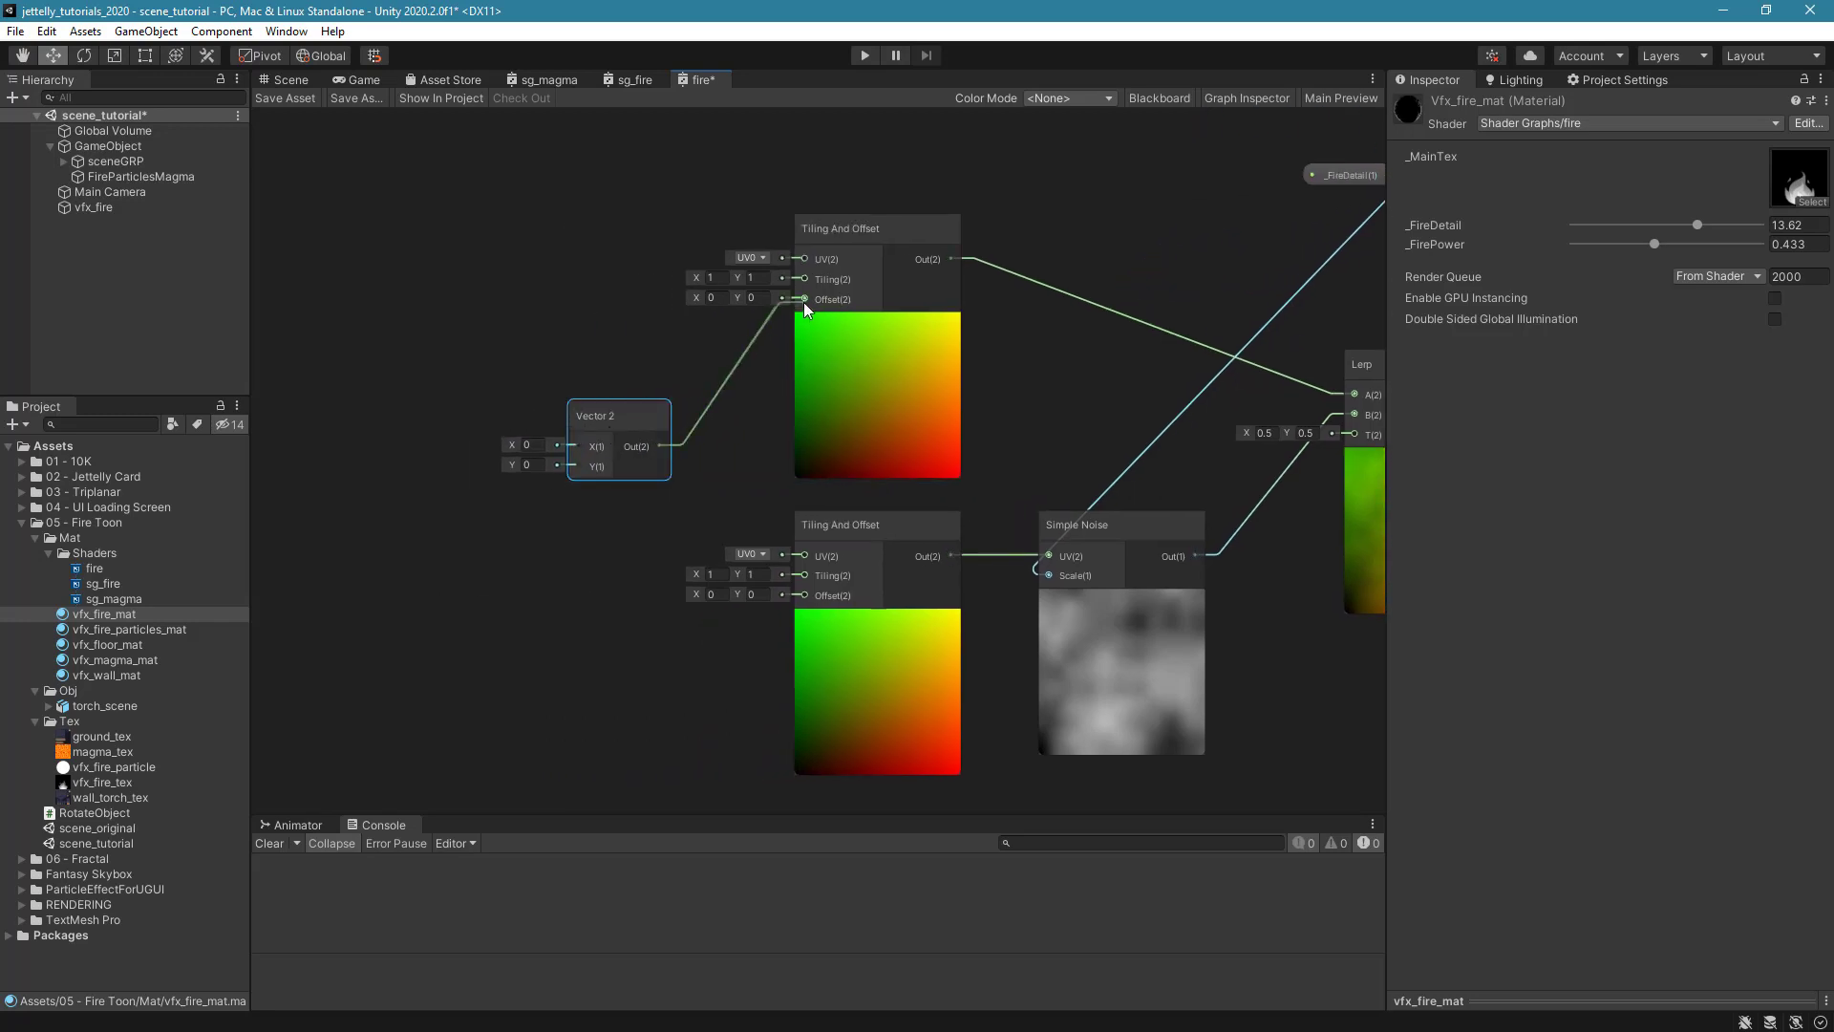
pyautogui.moveTo(661, 445); pyautogui.dragTo(801, 597)
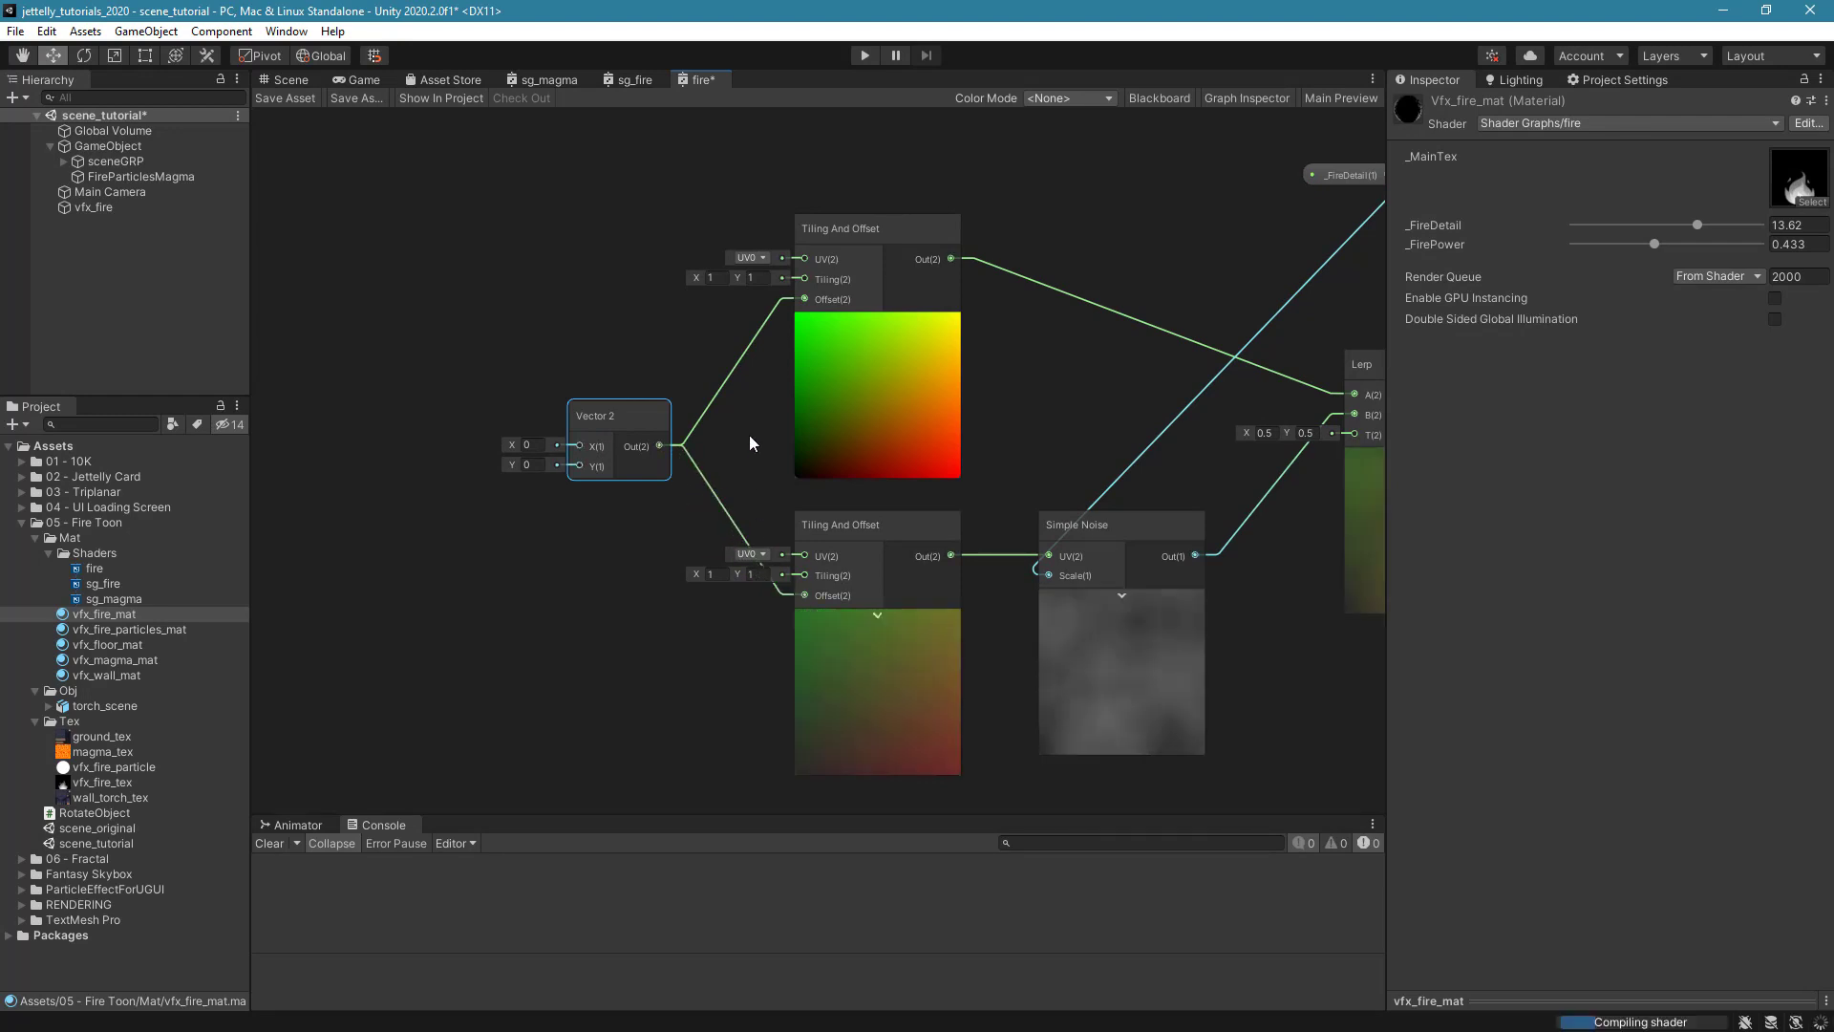
pyautogui.click(750, 436)
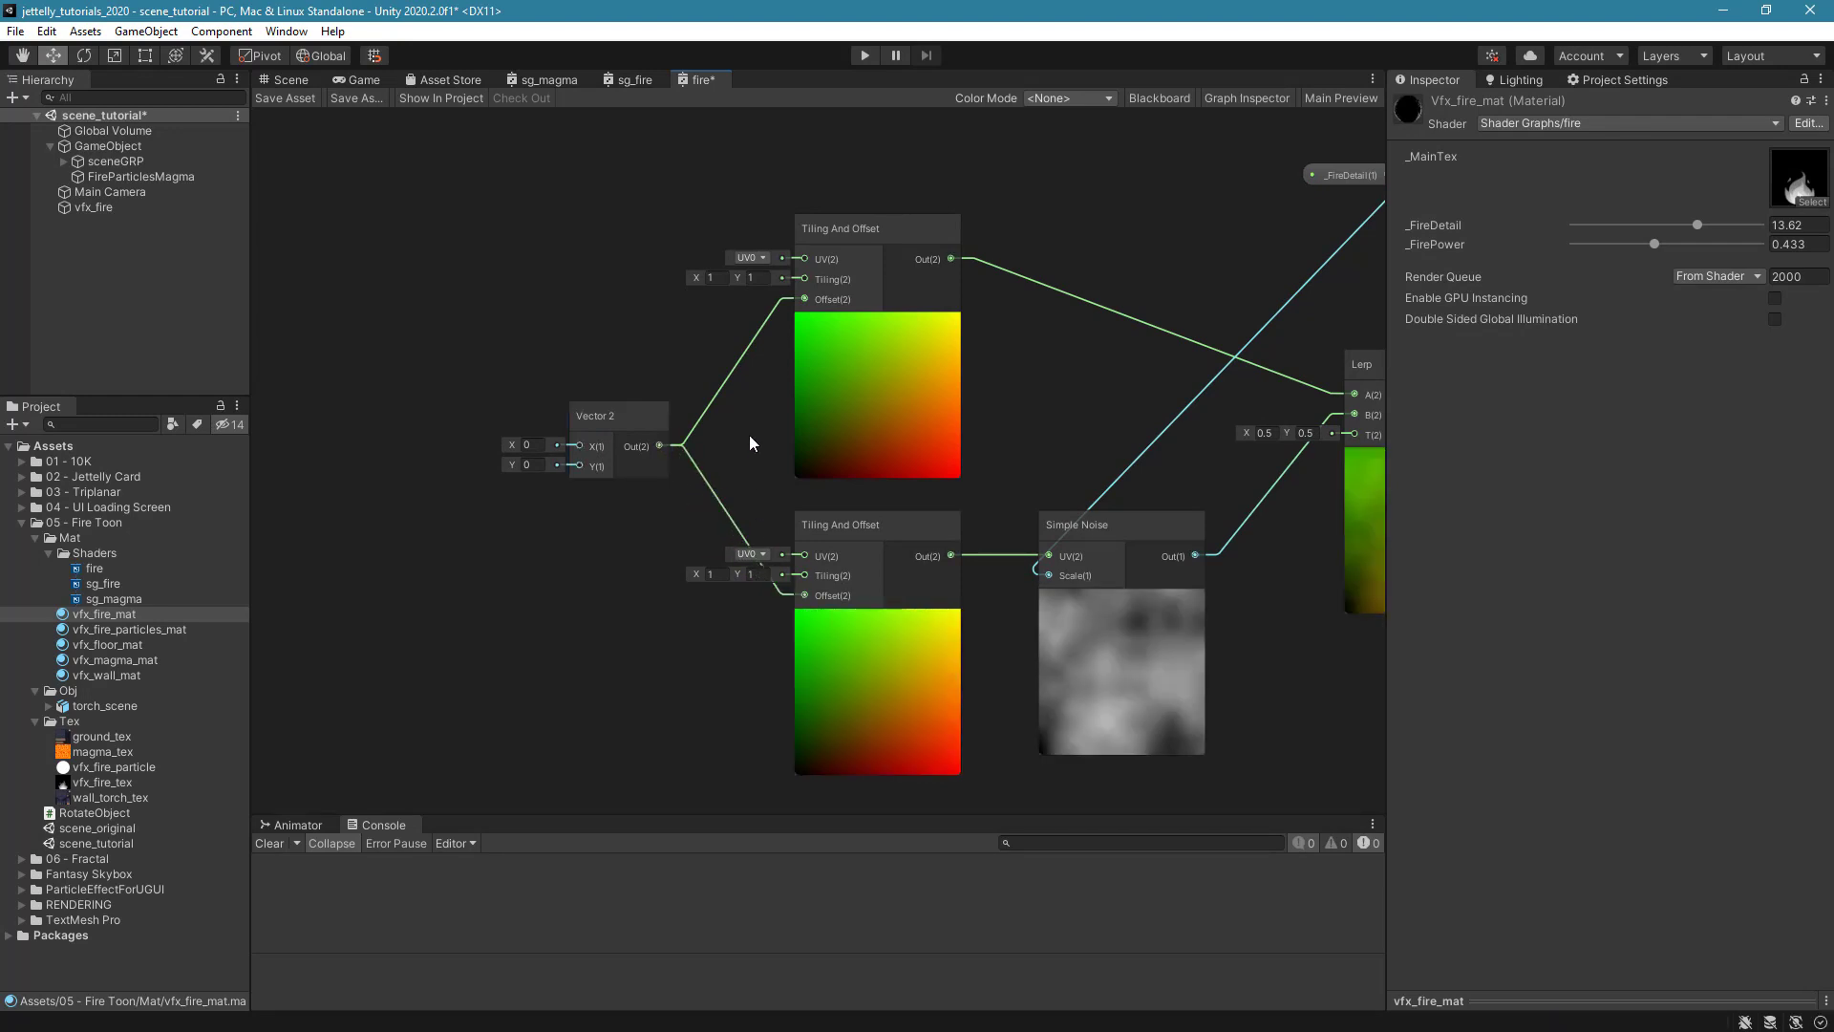
# Add a Multiply node near the Vector 2, set its B to -0.5 and collapse its preview.
pyautogui.press('space')
pyautogui.write('multiply')
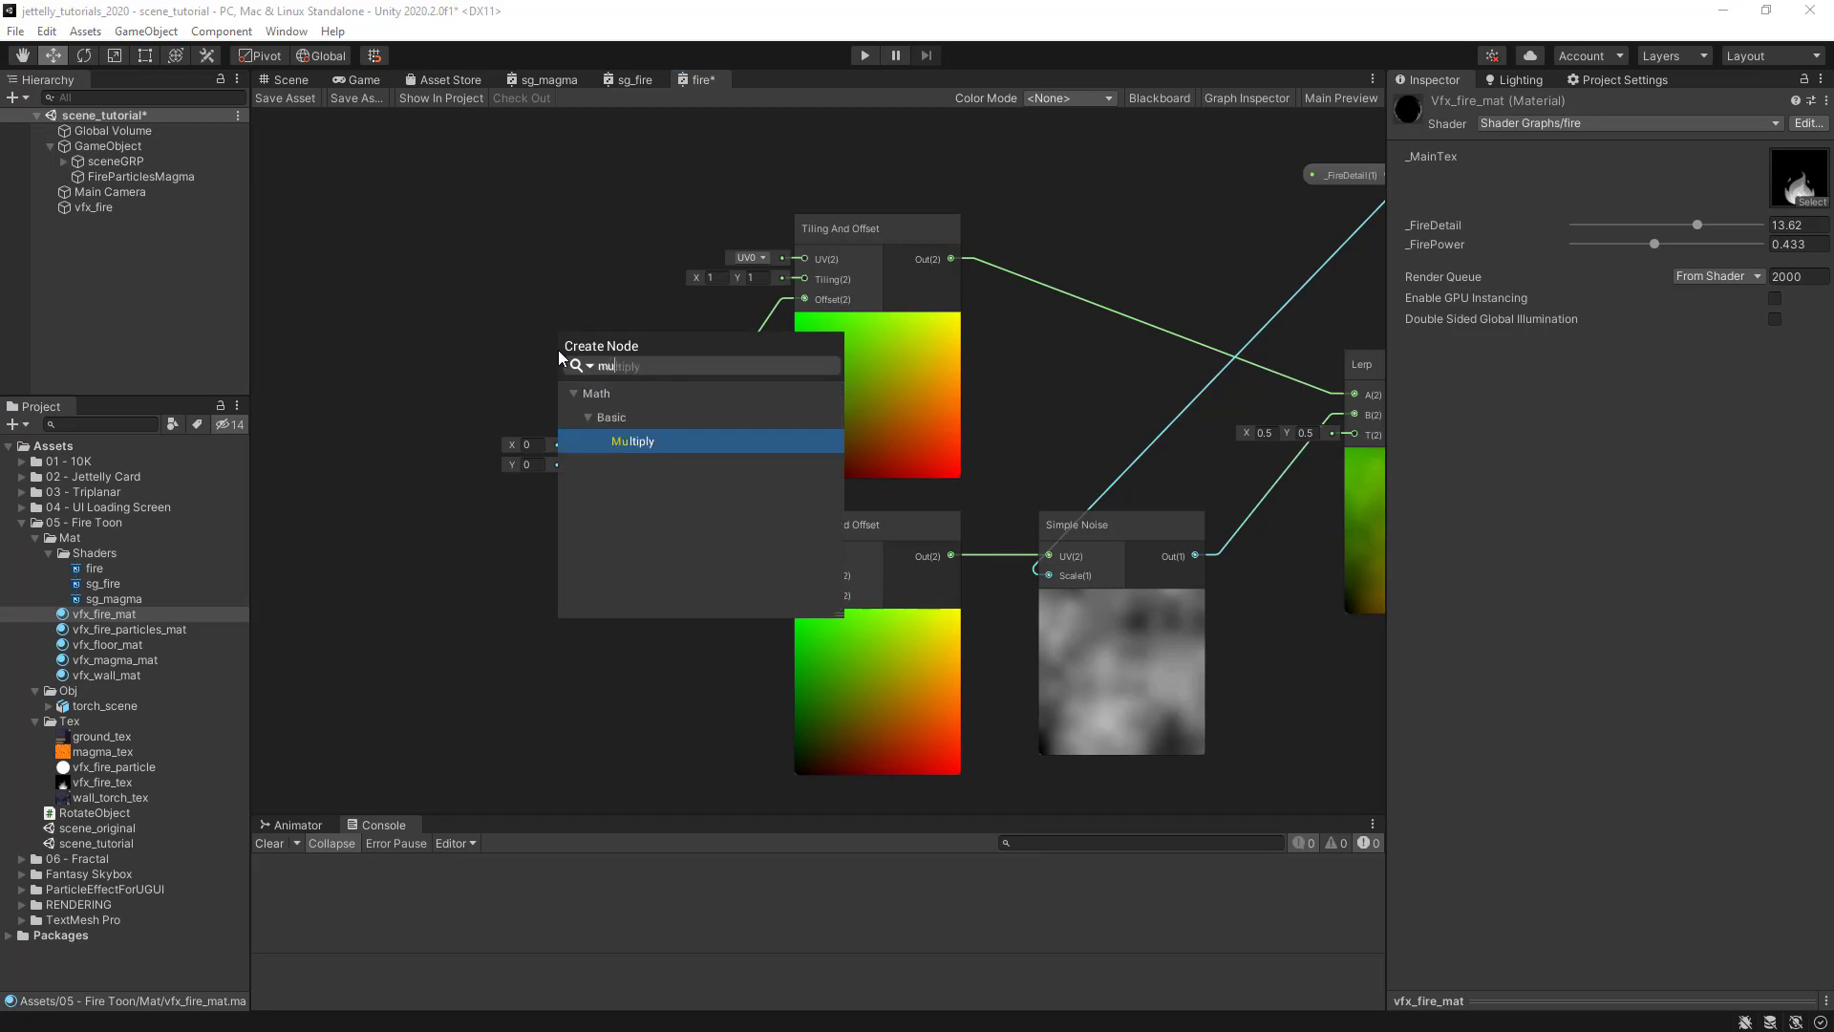
pyautogui.press('Return')
pyautogui.moveTo(612, 399); pyautogui.dragTo(443, 311)
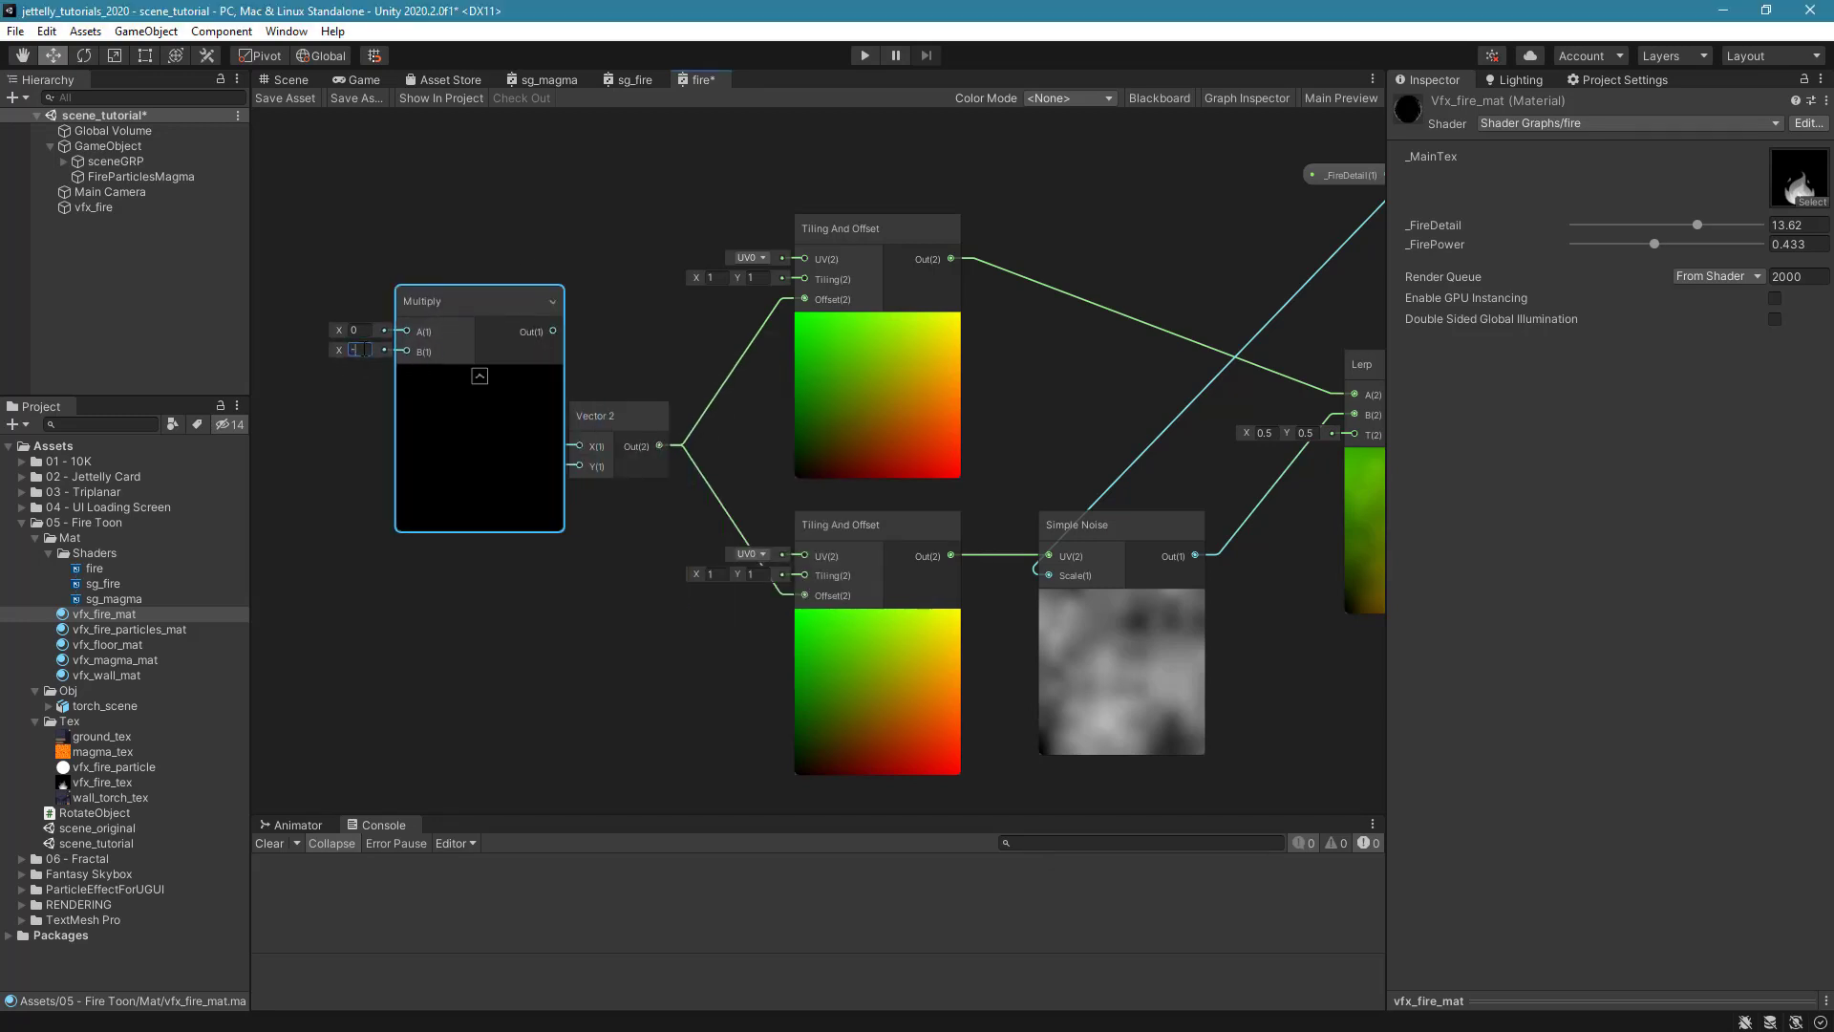
pyautogui.click(479, 378)
# Connect the Multiply output to Vector 2's Y input and place the Multiply node just below and before it.
pyautogui.moveTo(449, 290); pyautogui.dragTo(476, 294)
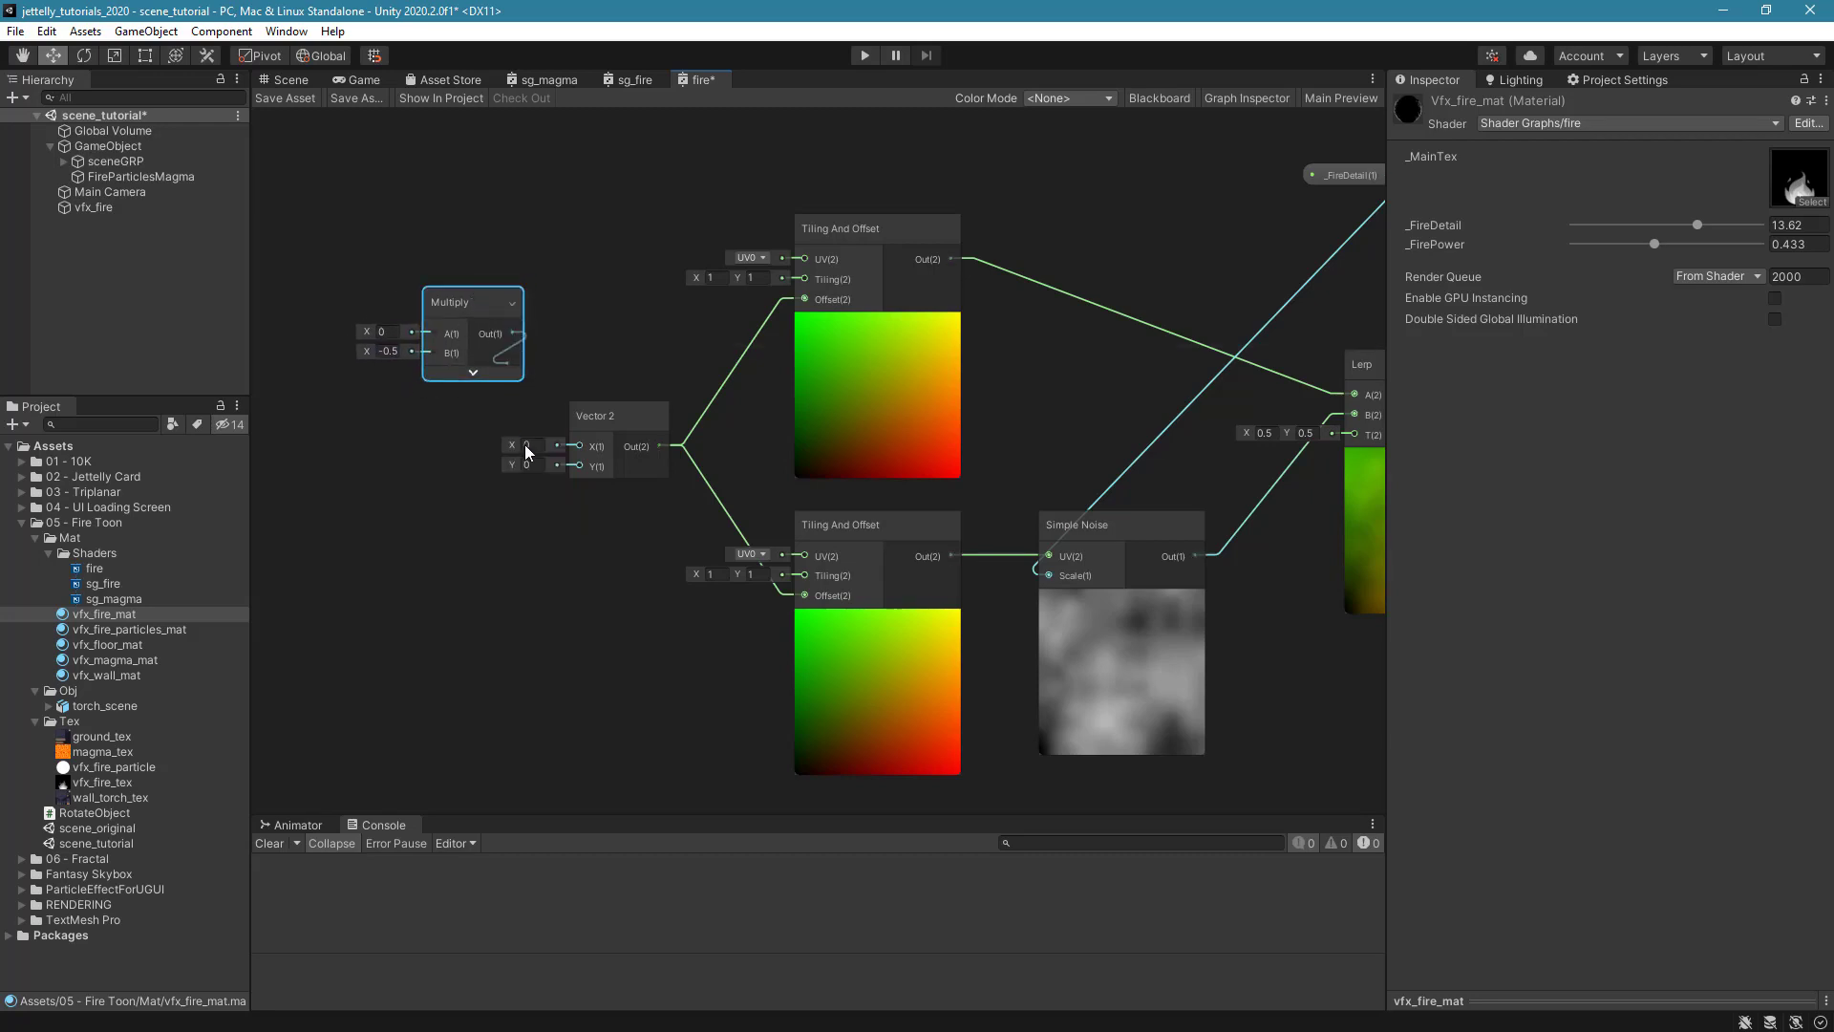
pyautogui.moveTo(527, 453); pyautogui.dragTo(576, 465)
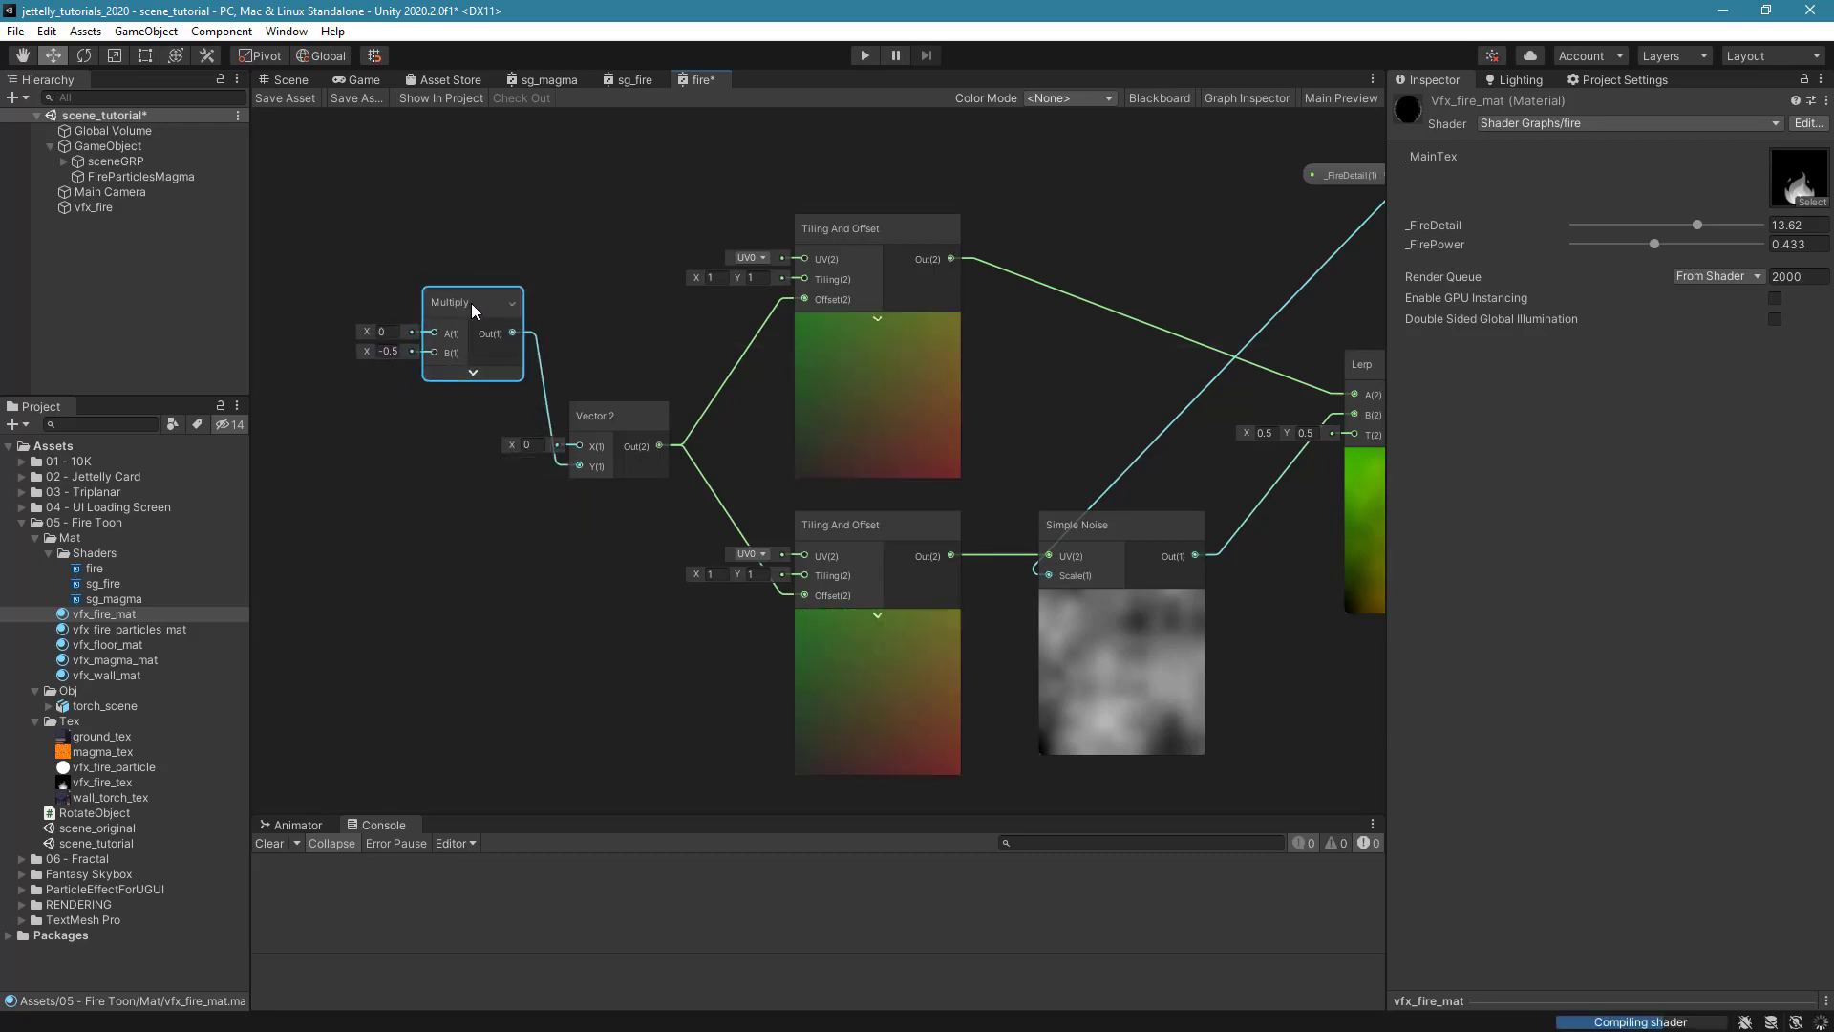
pyautogui.moveTo(472, 312); pyautogui.dragTo(482, 508)
# Move the Time node beside the new Multiply node and connect its Time output to Multiply's A.
pyautogui.scroll(-3, 536, 421)
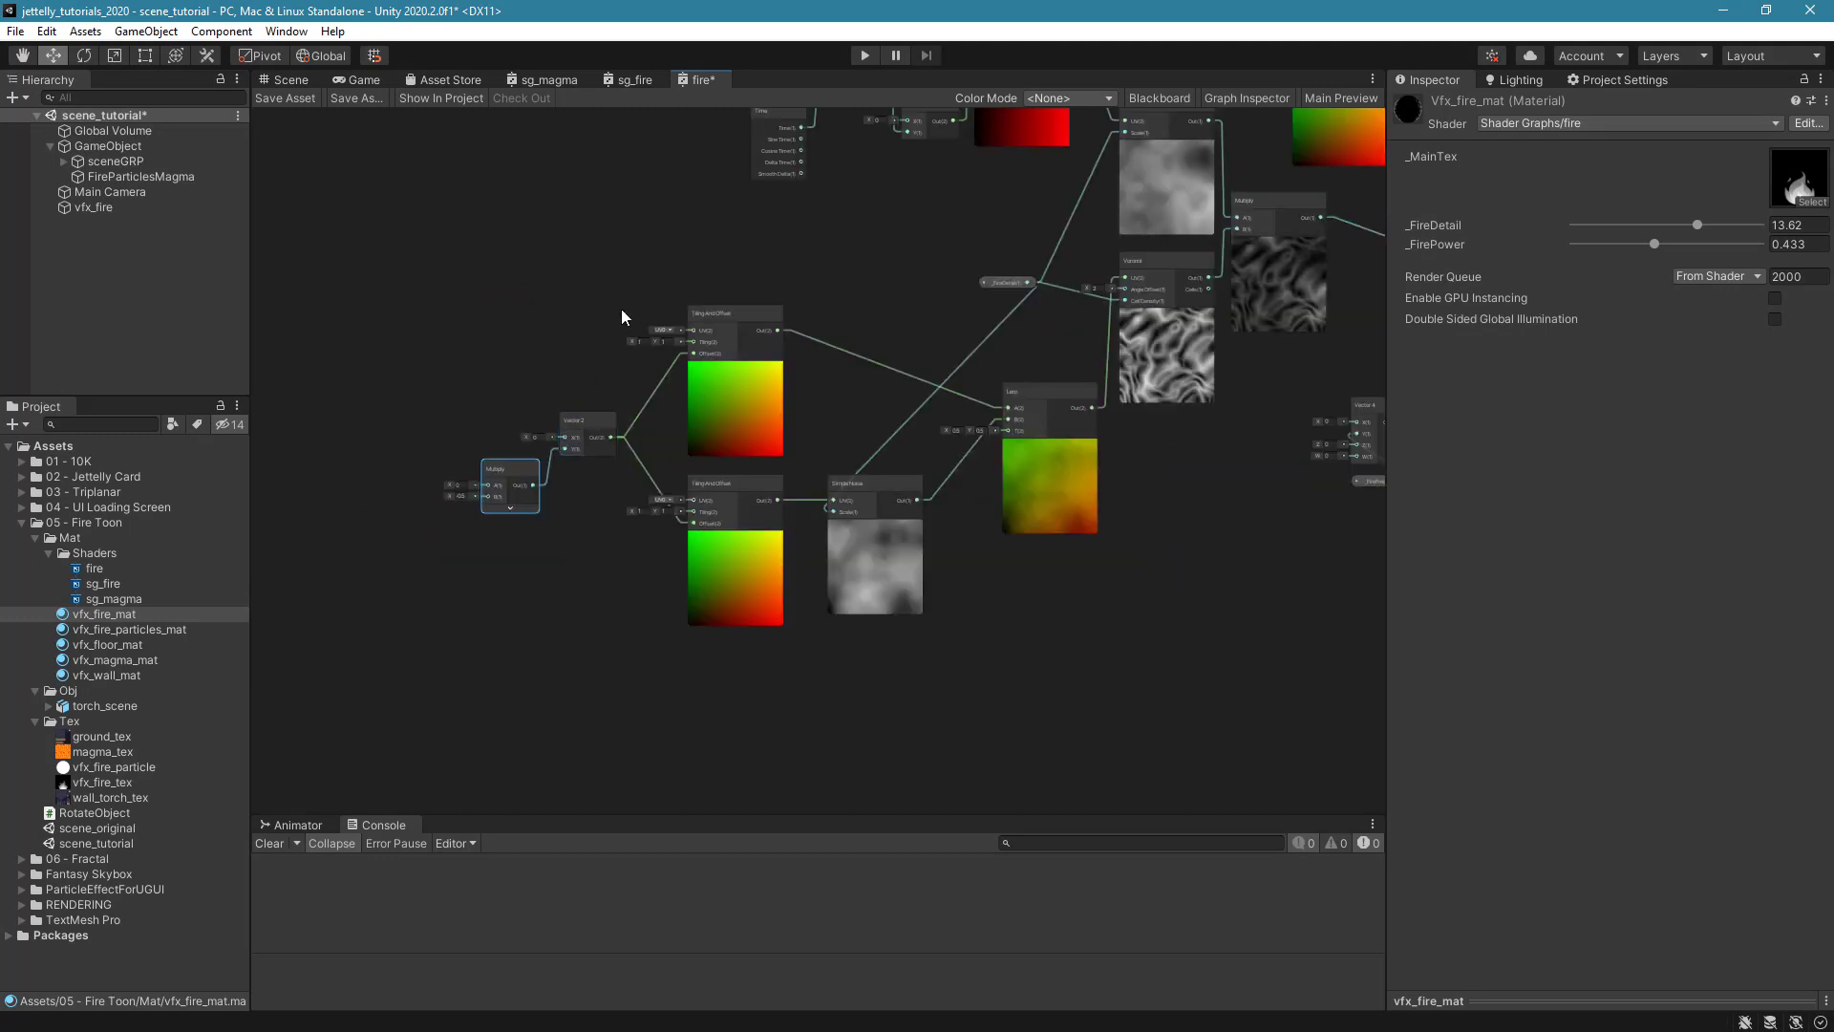
pyautogui.moveTo(812, 227); pyautogui.dragTo(405, 439)
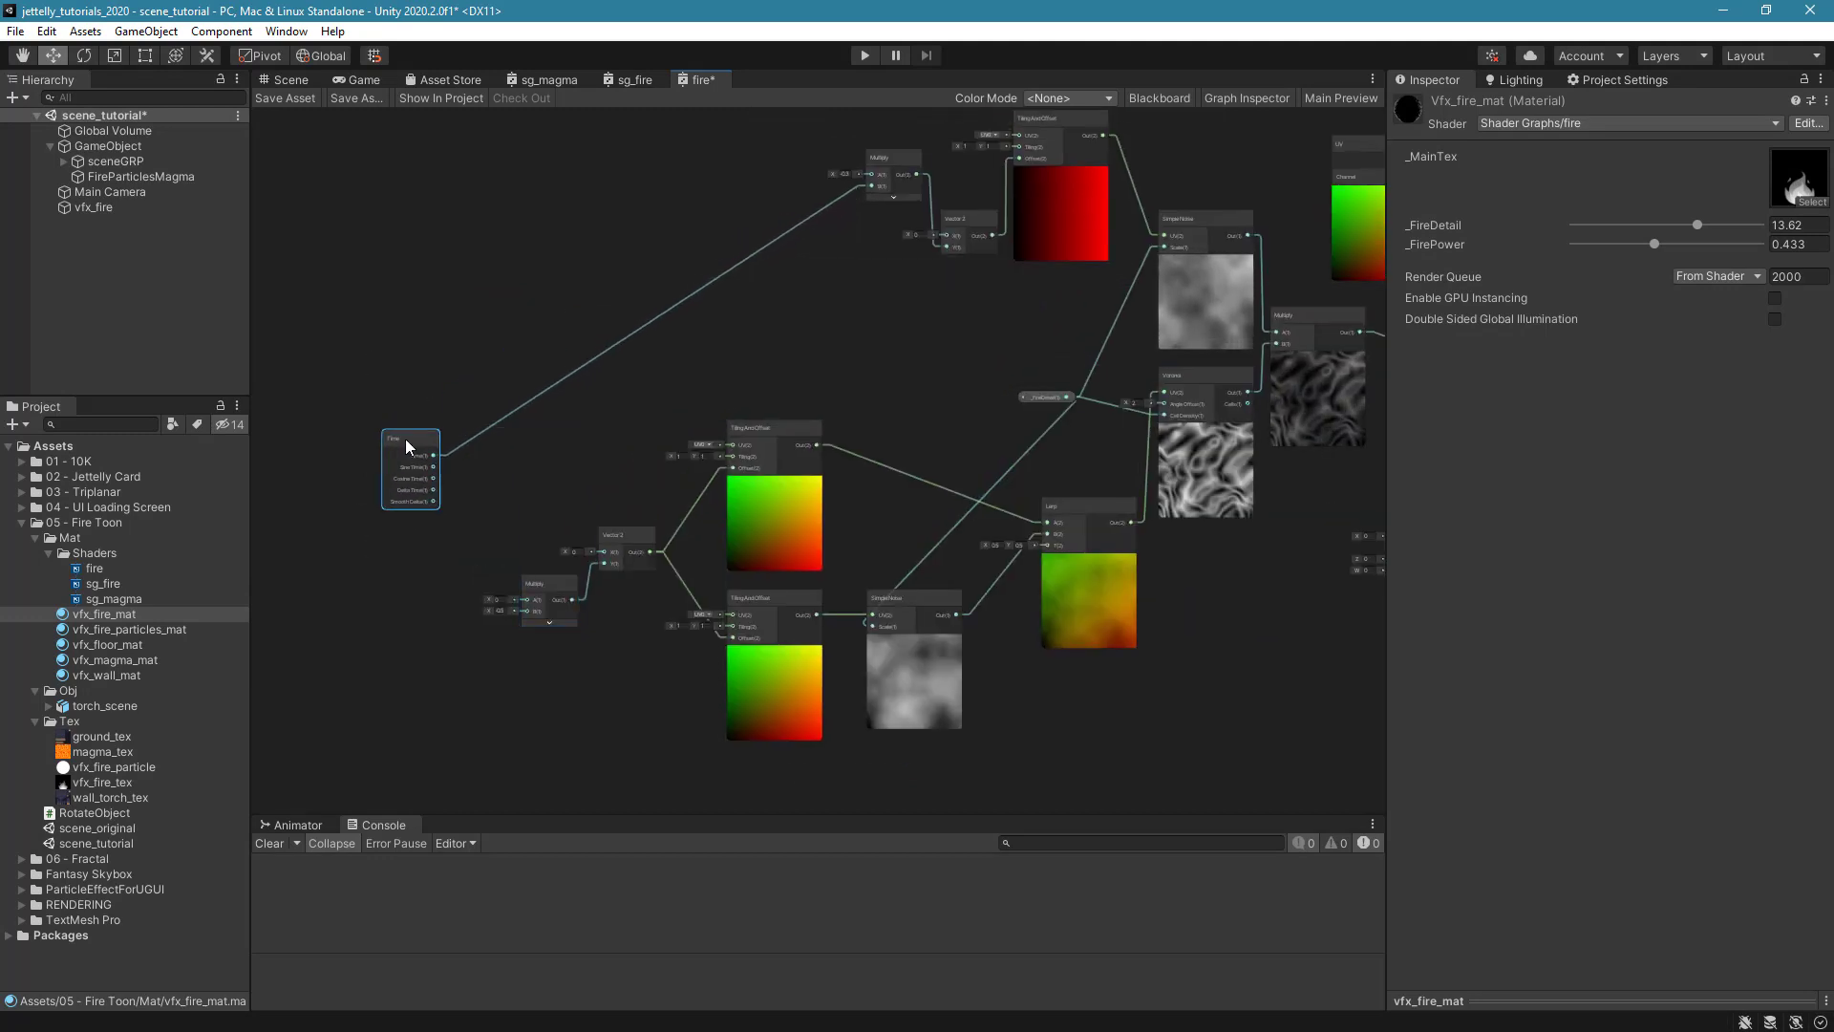
pyautogui.scroll(3, 461, 503)
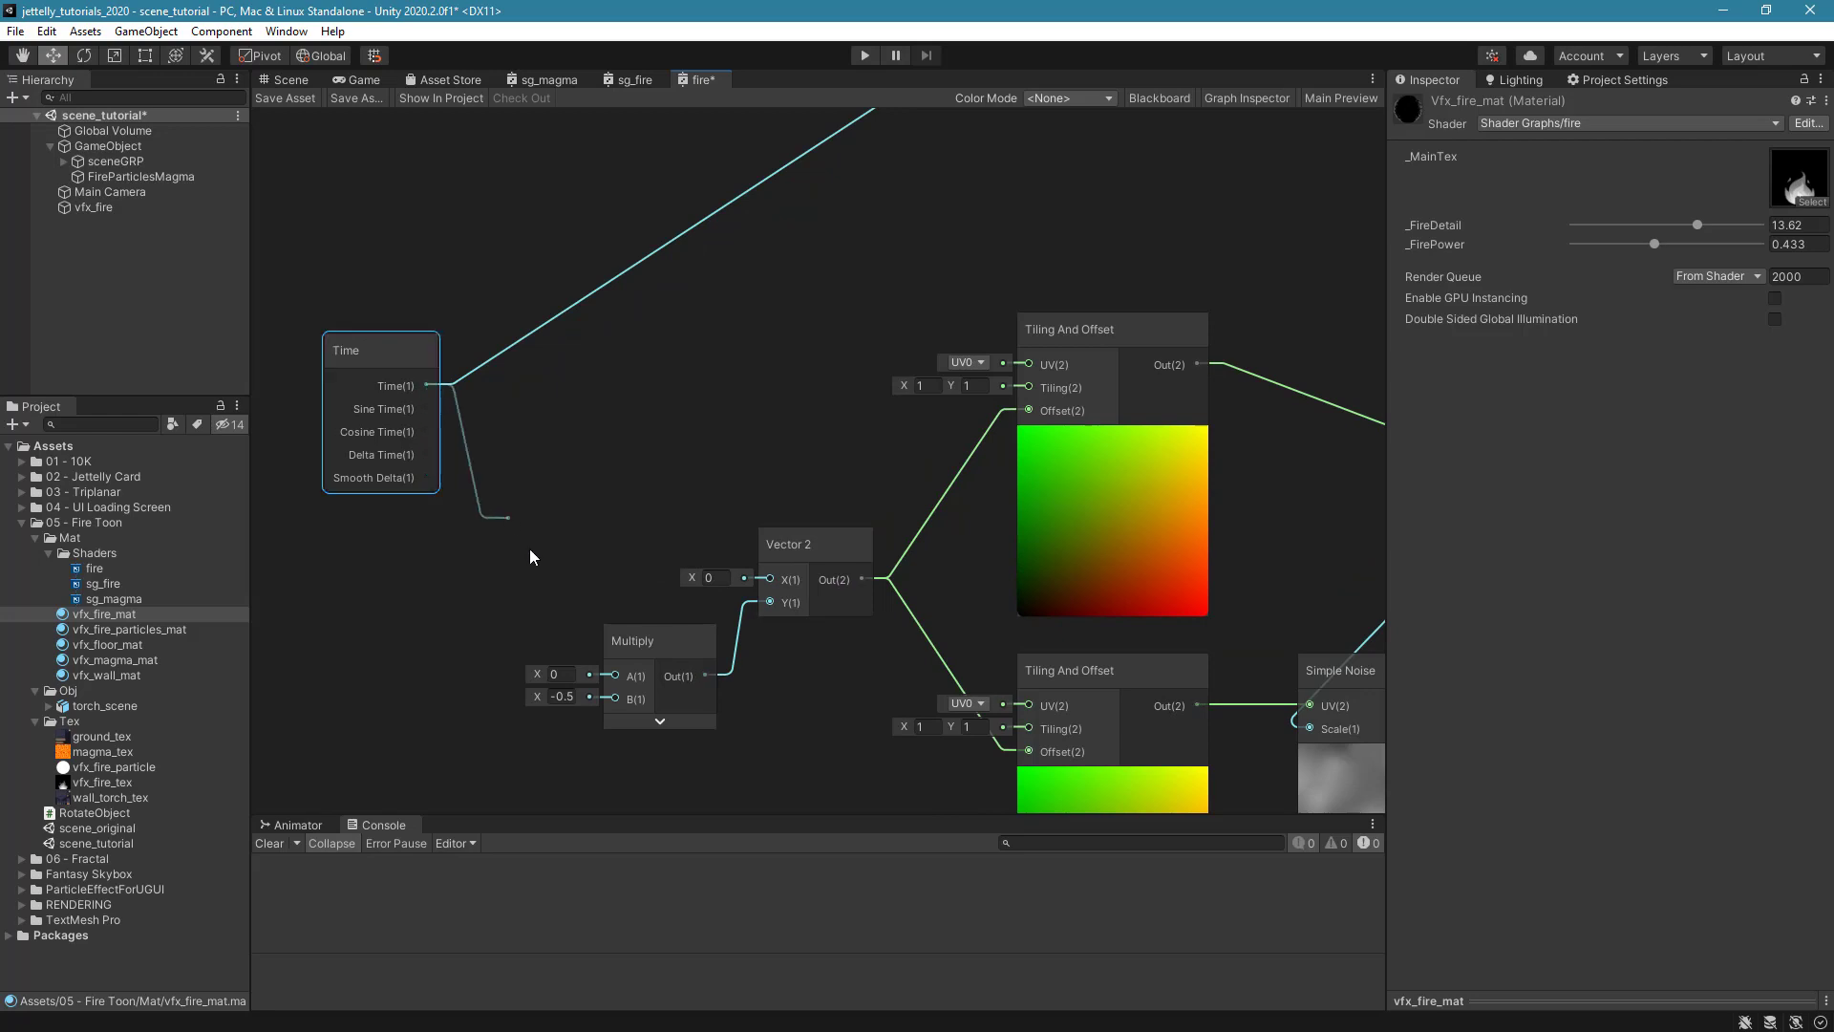
pyautogui.moveTo(612, 673); pyautogui.dragTo(611, 675)
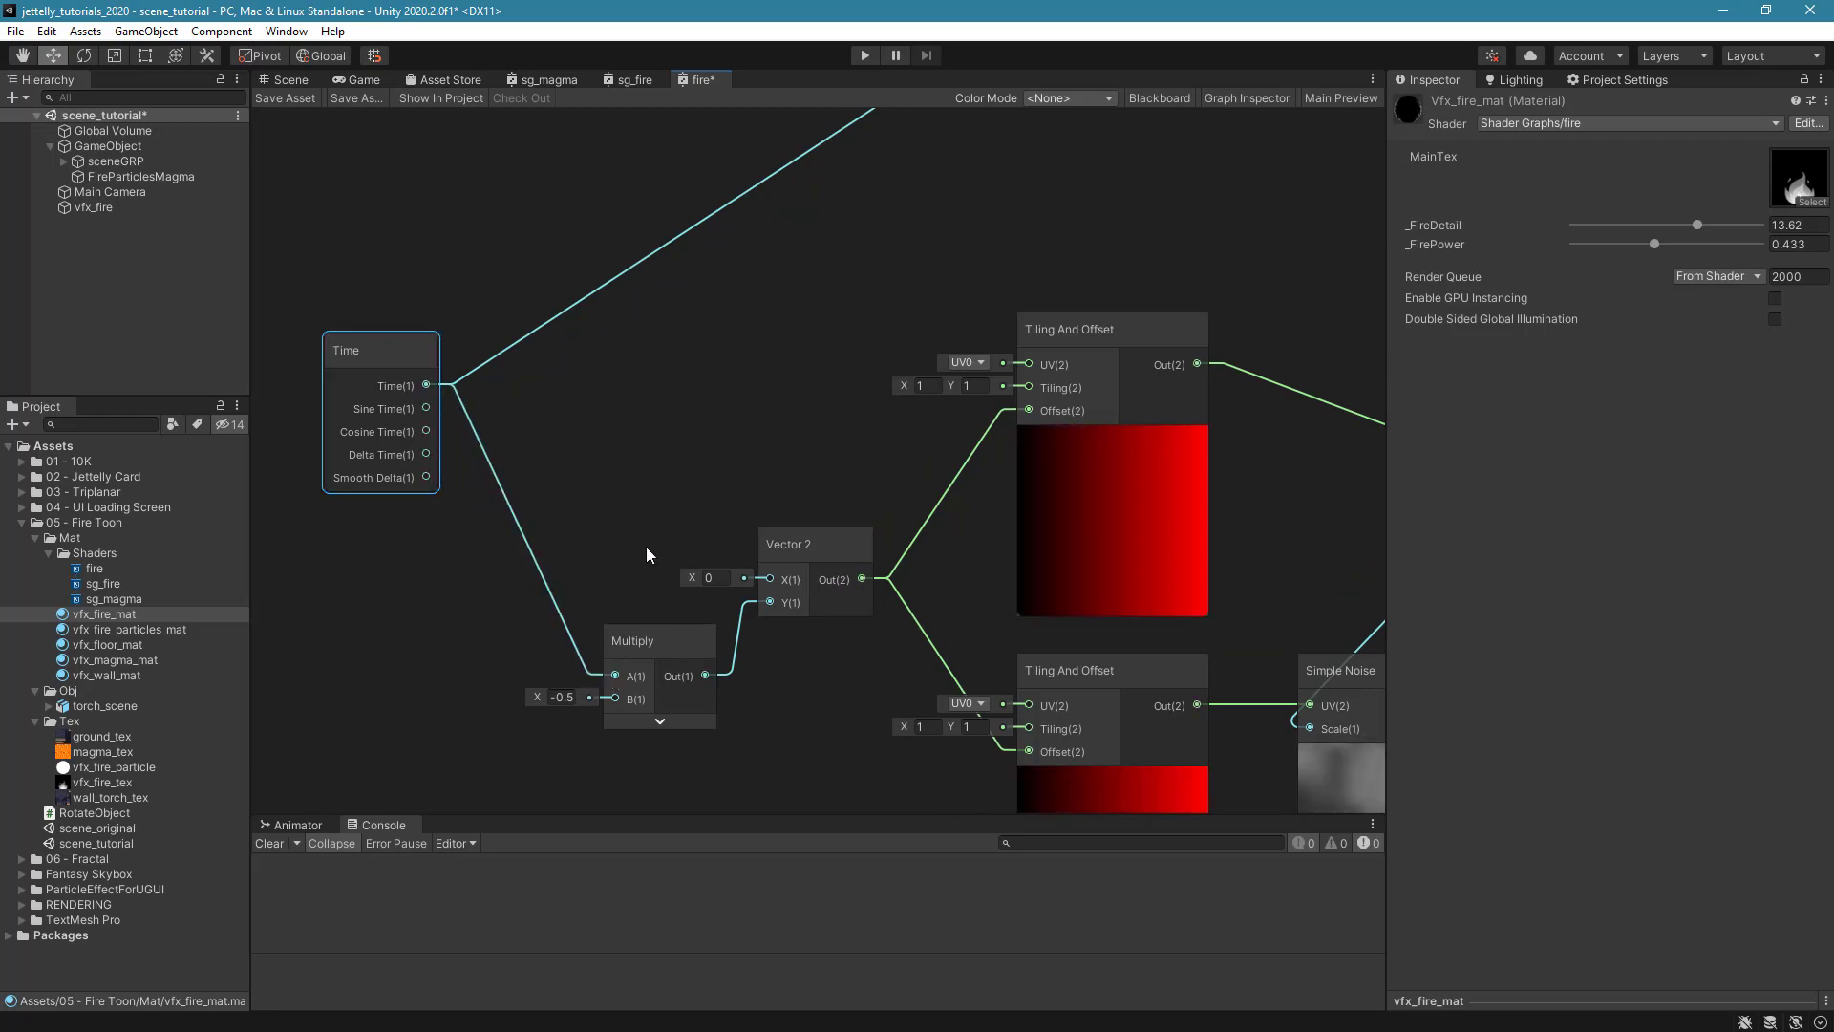
pyautogui.click(646, 546)
pyautogui.scroll(-5, 688, 511)
pyautogui.scroll(5, 962, 538)
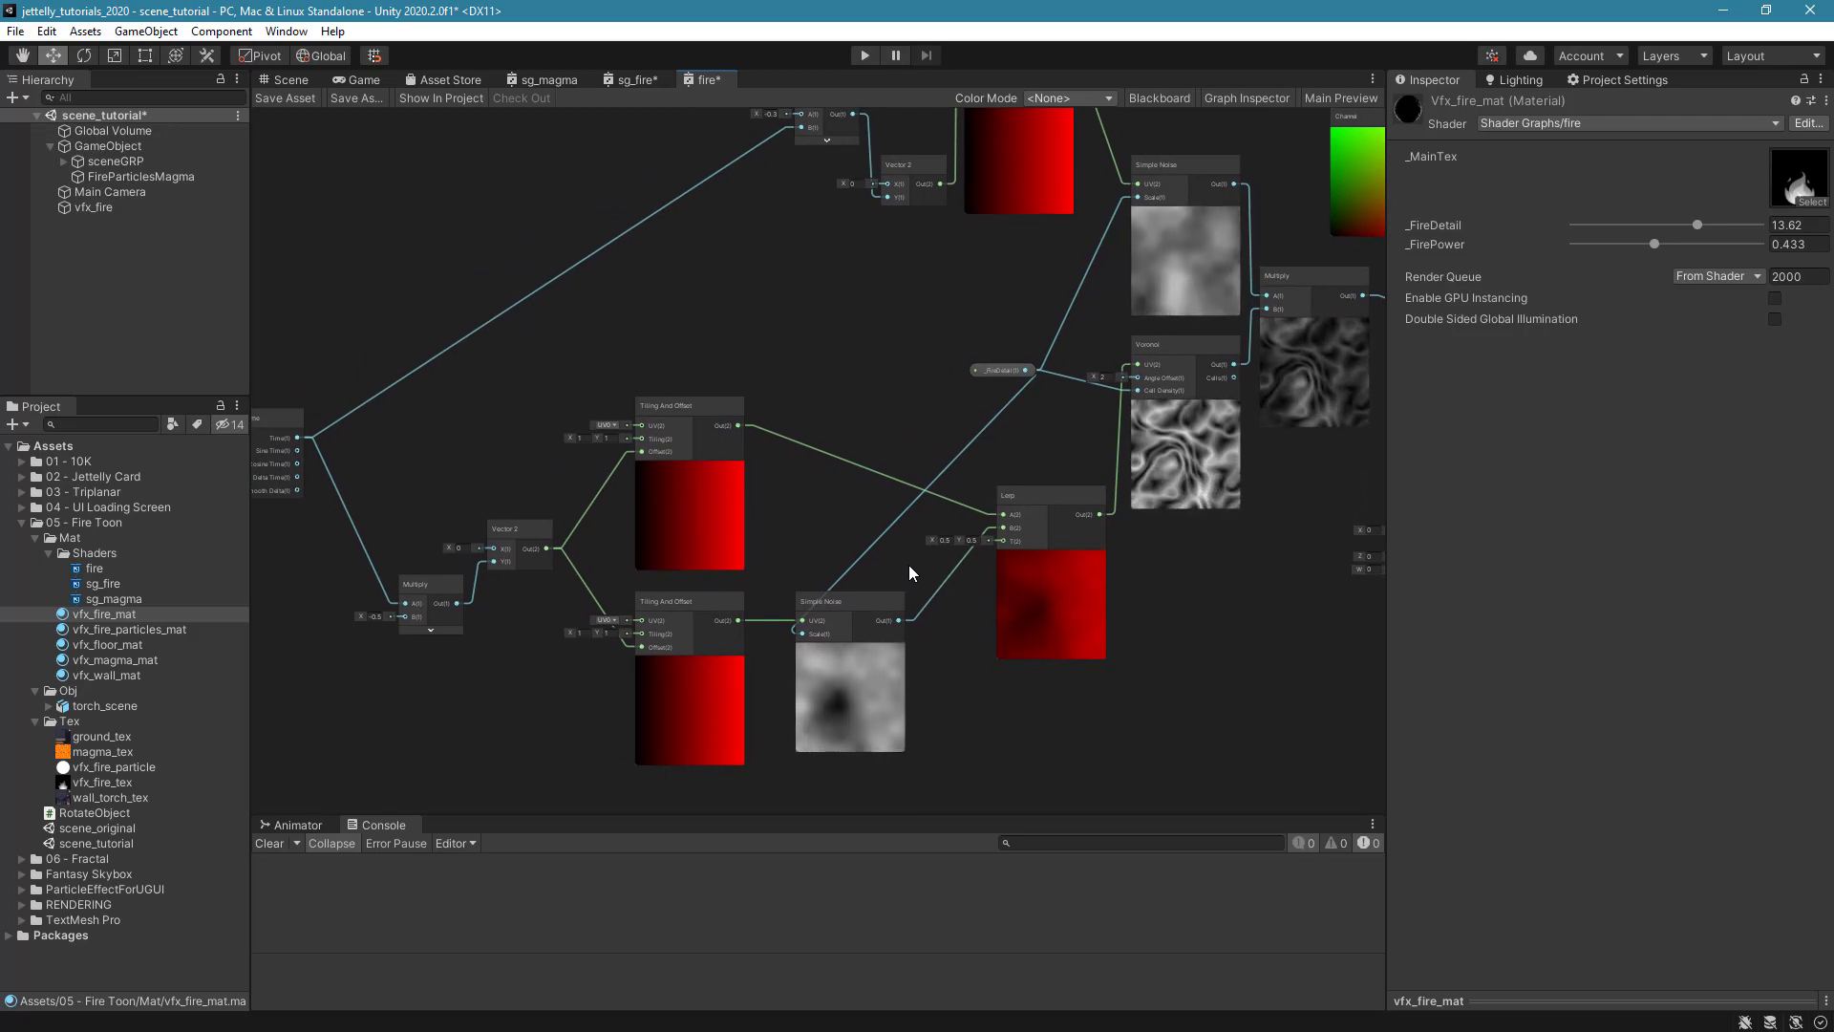
pyautogui.moveTo(285, 417); pyautogui.dragTo(433, 427)
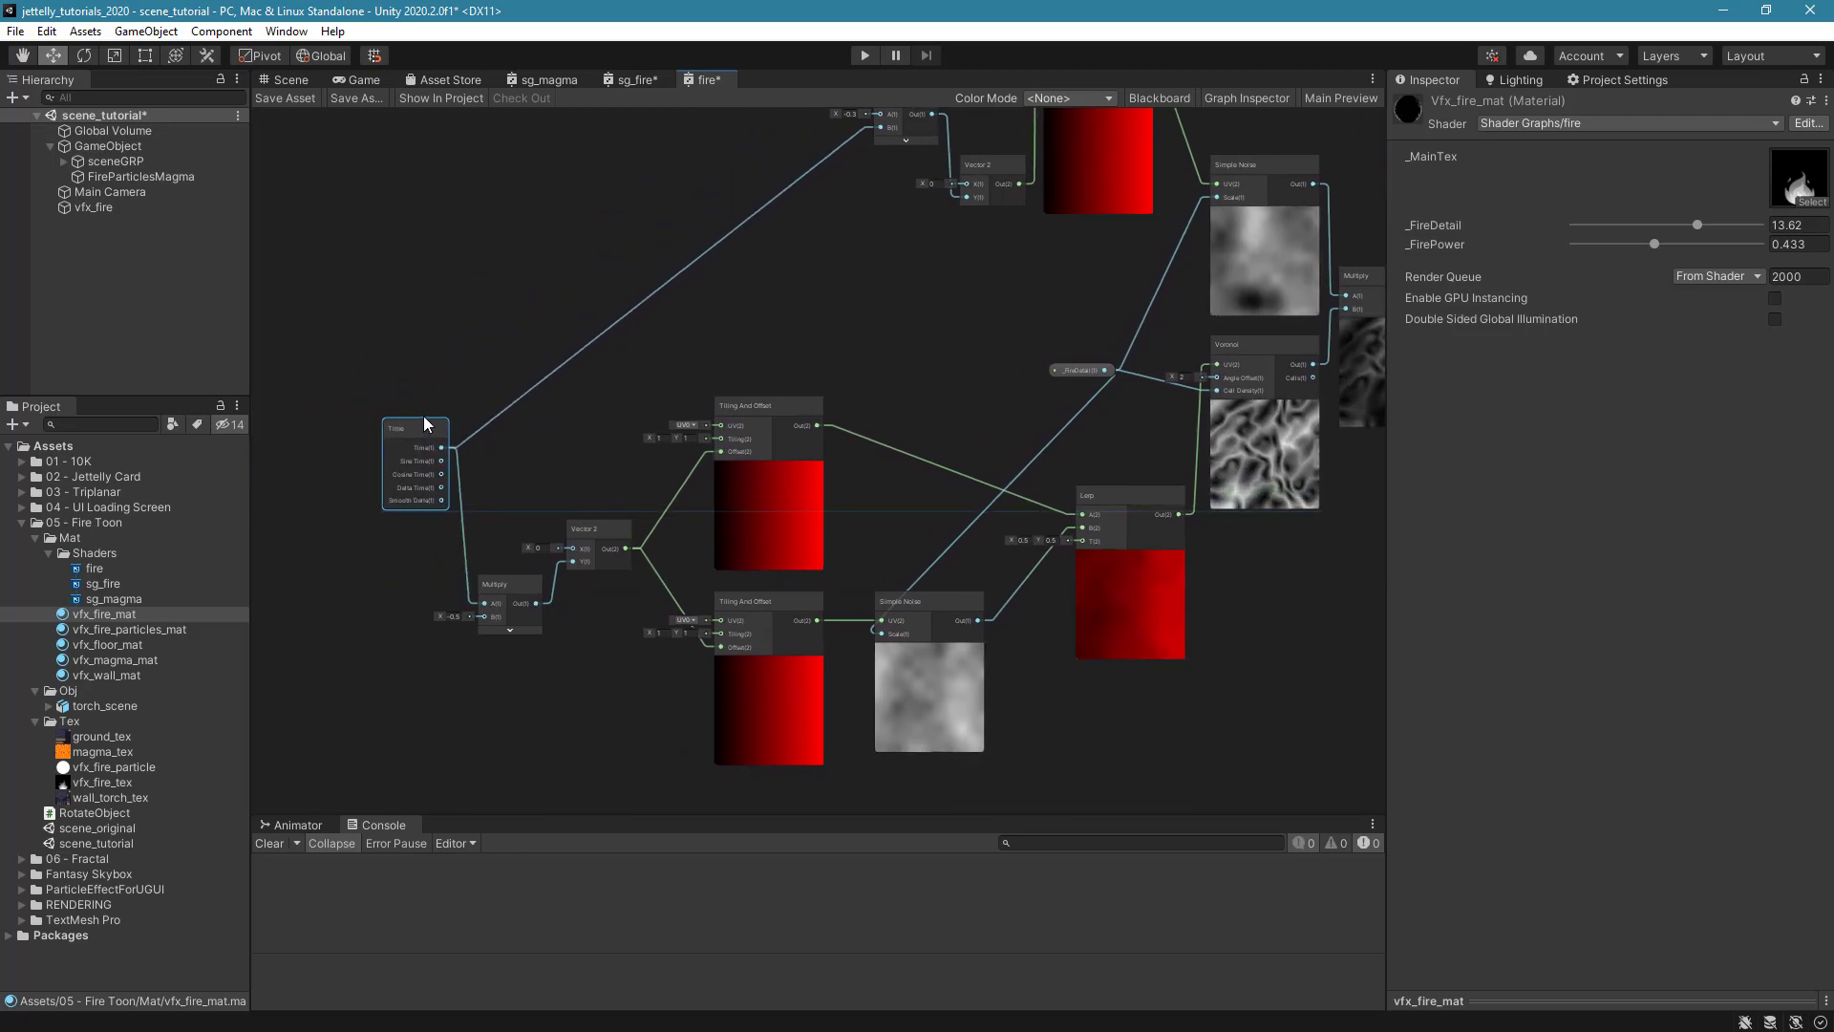
# Move the Vector 4 and _FirePower nodes slightly closer to the final Lerp node.
pyautogui.moveTo(1274, 536); pyautogui.dragTo(655, 559, button='middle')
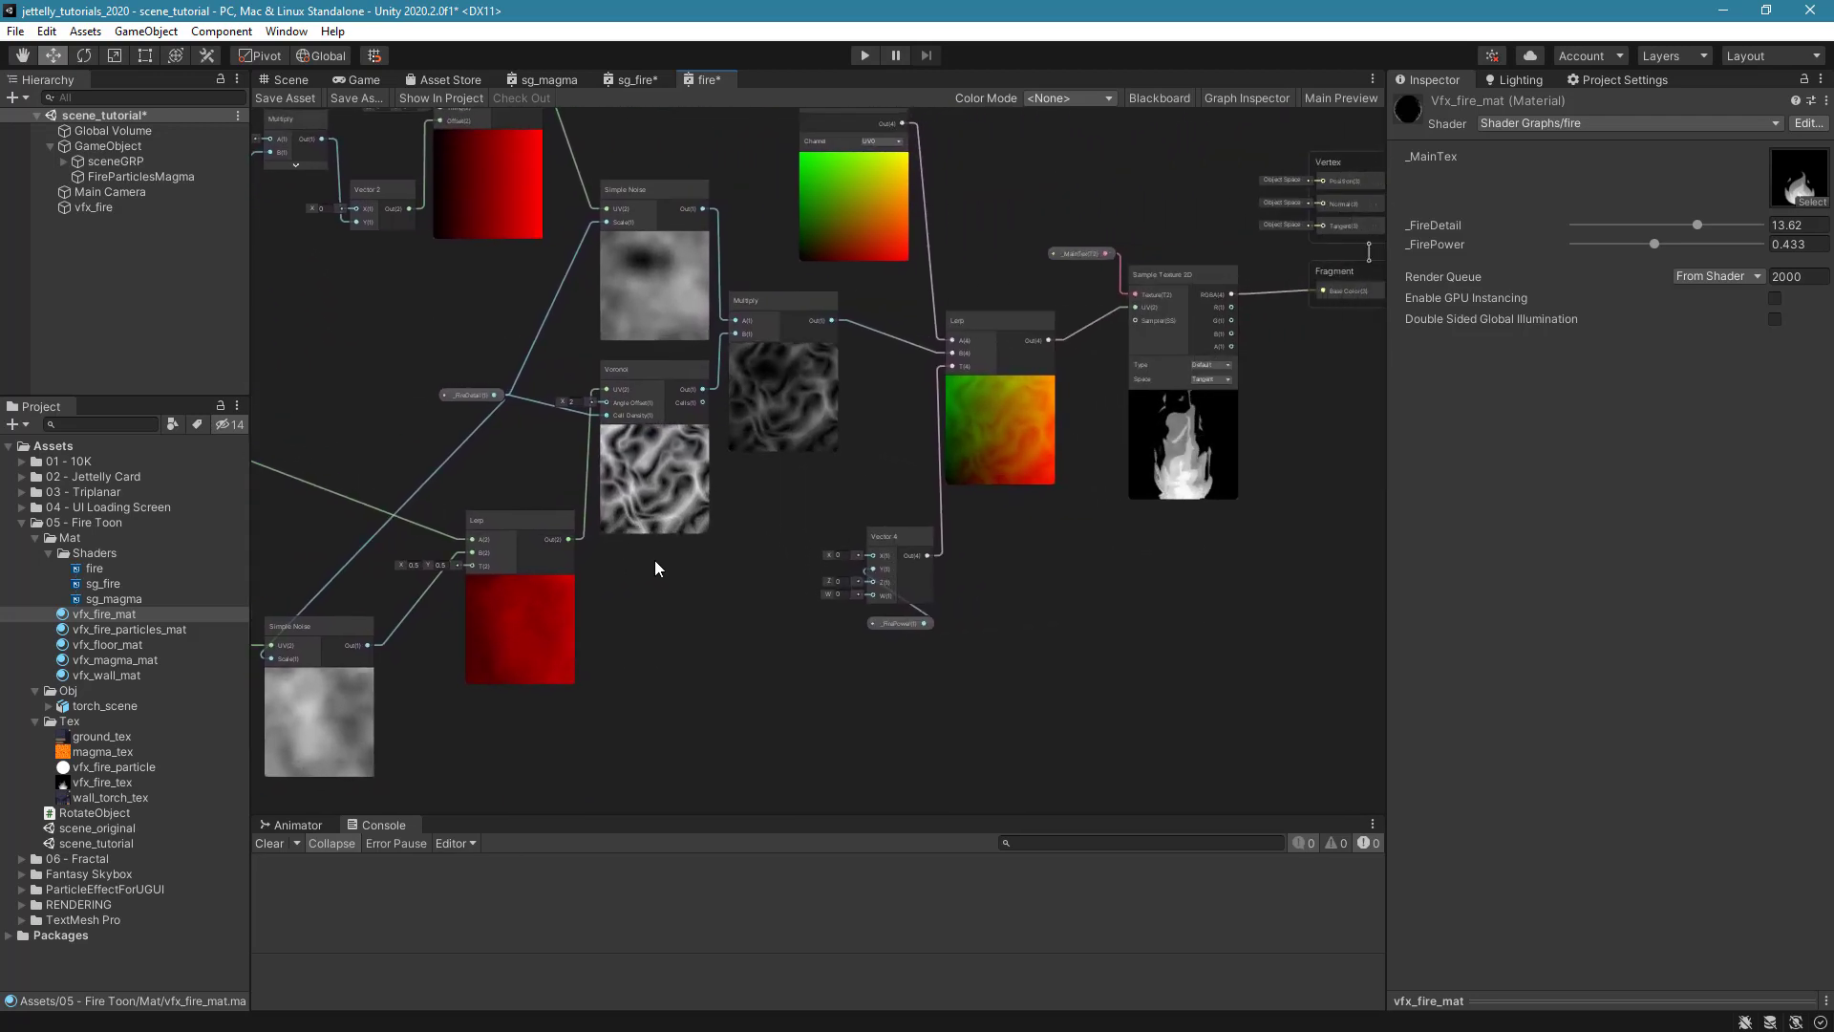
pyautogui.moveTo(979, 610); pyautogui.dragTo(870, 592, button='middle')
pyautogui.scroll(3, 889, 585)
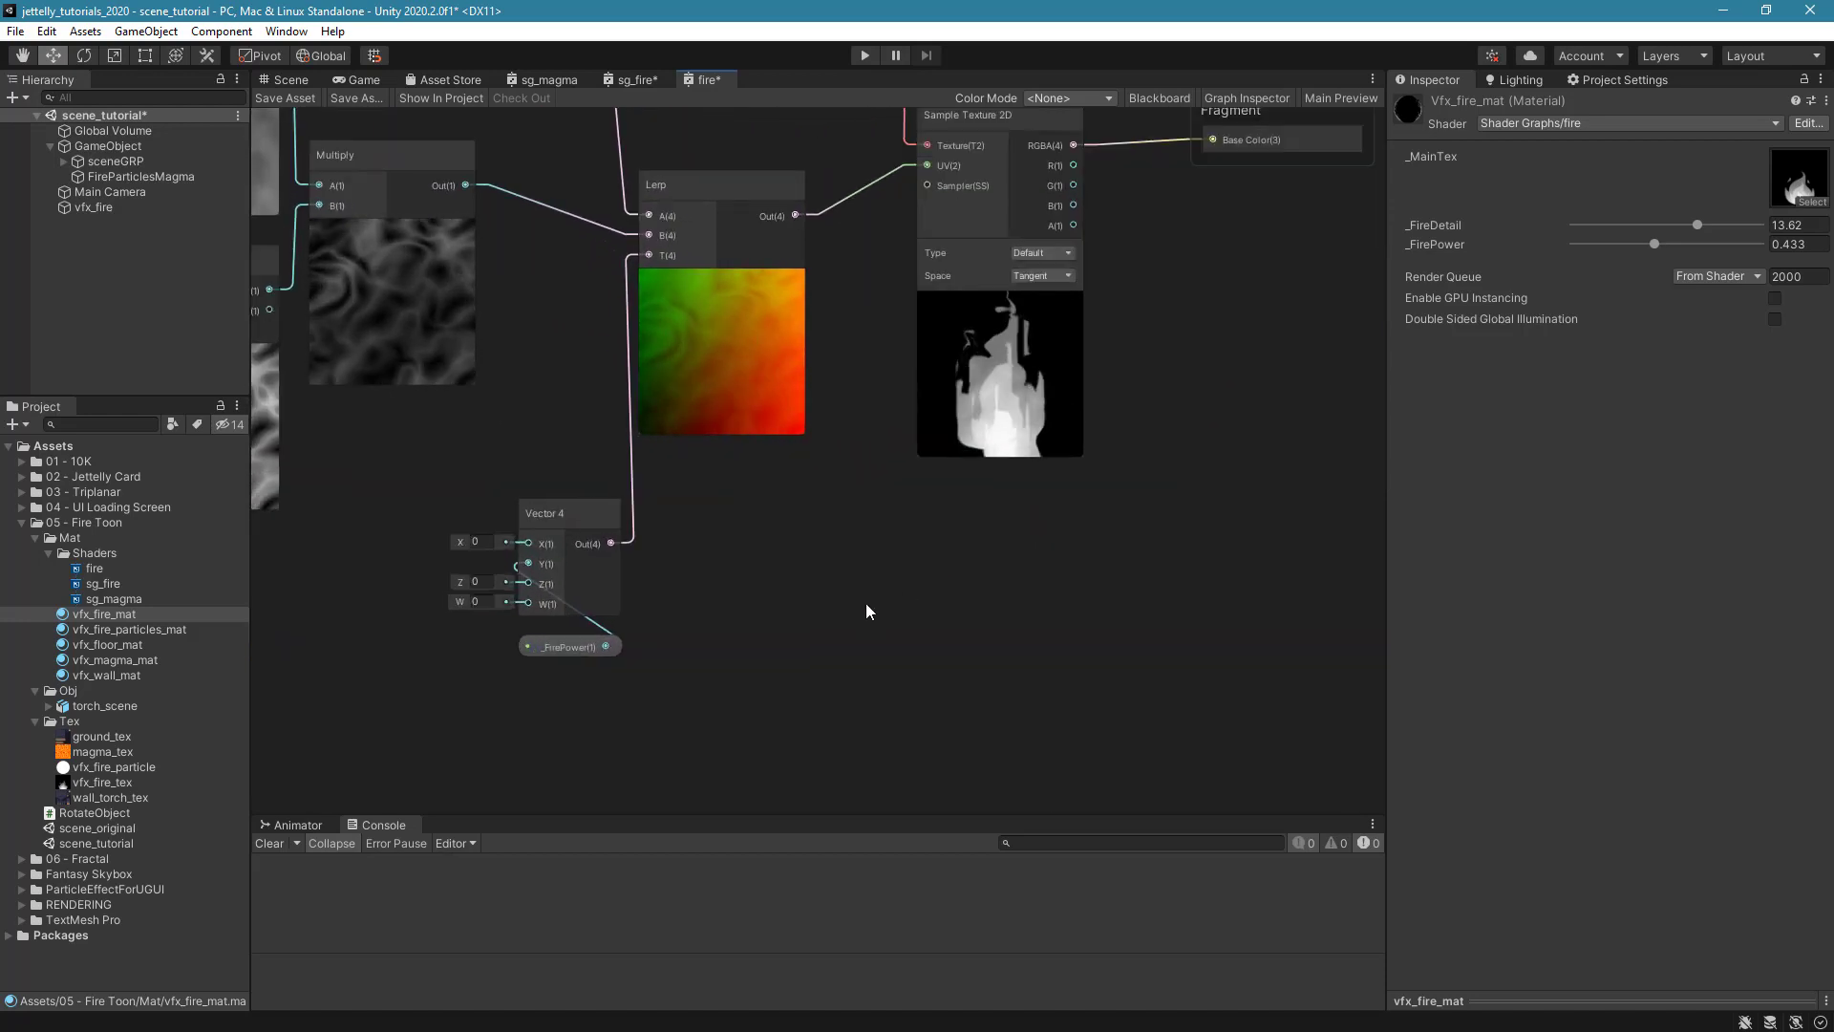
pyautogui.click(548, 514)
pyautogui.moveTo(549, 512); pyautogui.dragTo(533, 468)
pyautogui.click(1064, 655)
# Save the fire shader graph and check the animated fire on the torch in the Scene view.
pyautogui.scroll(-4, 986, 664)
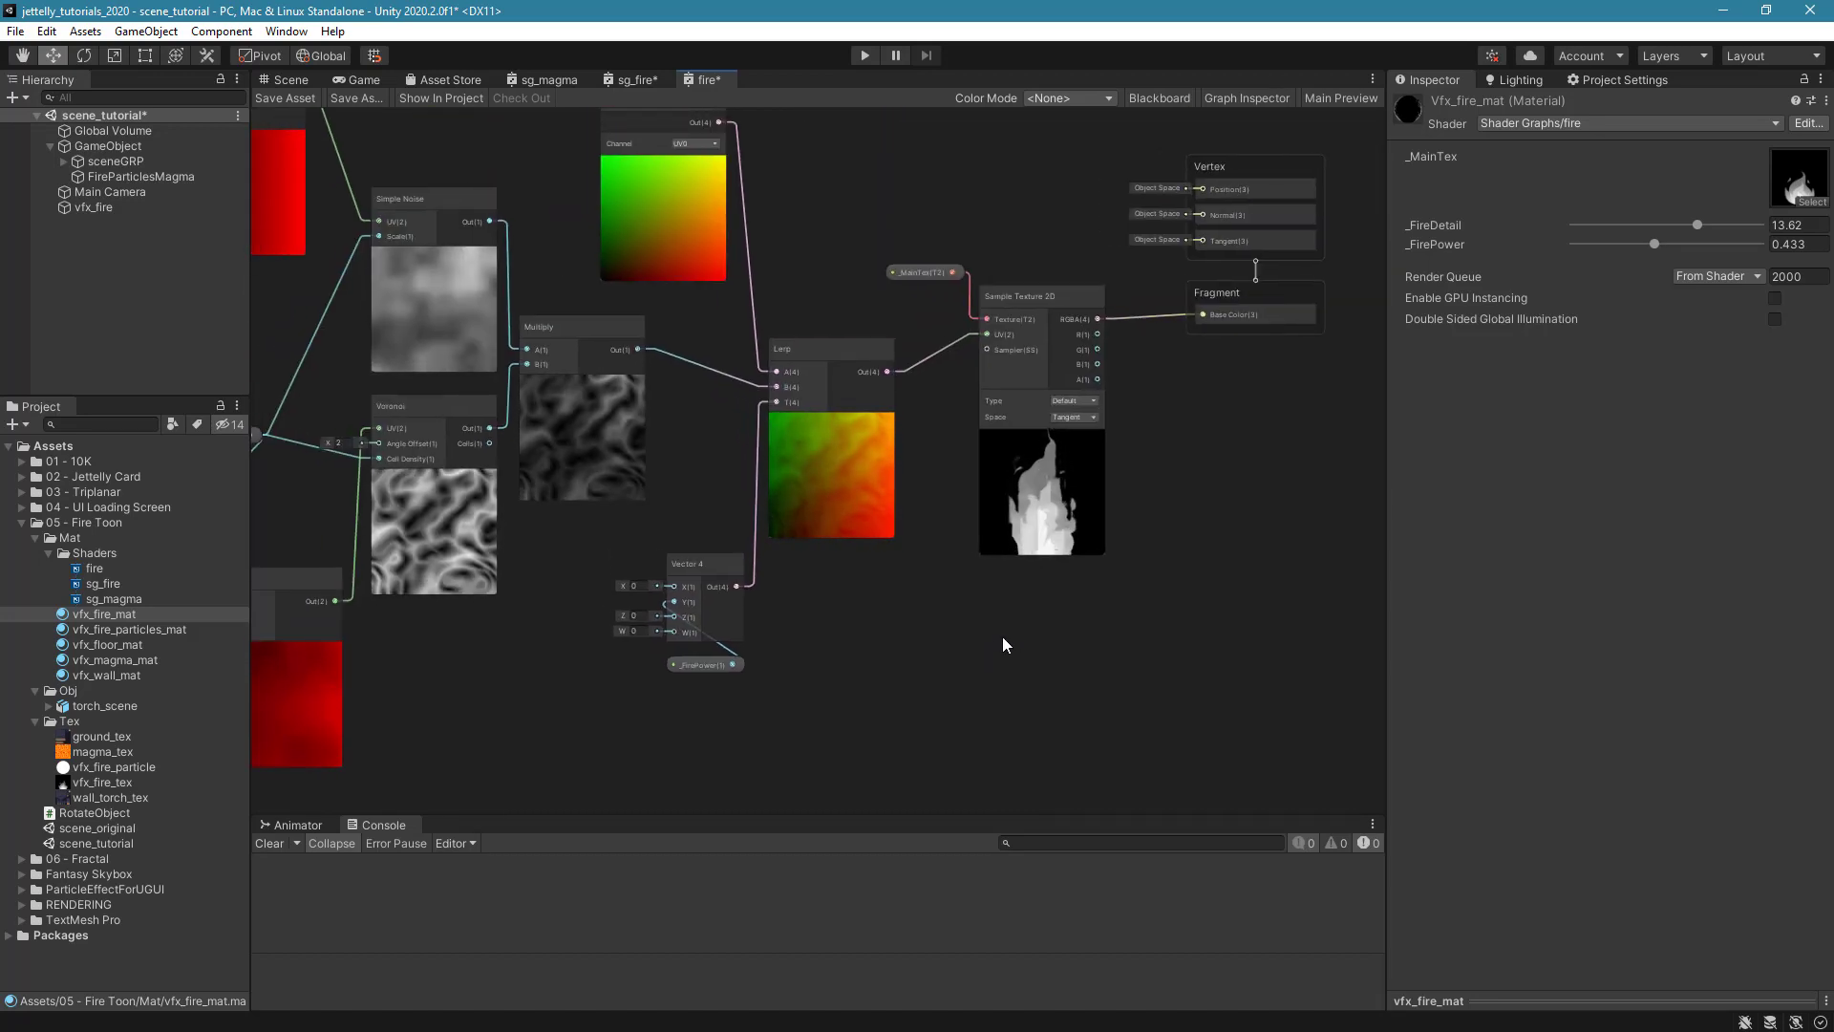
pyautogui.click(283, 99)
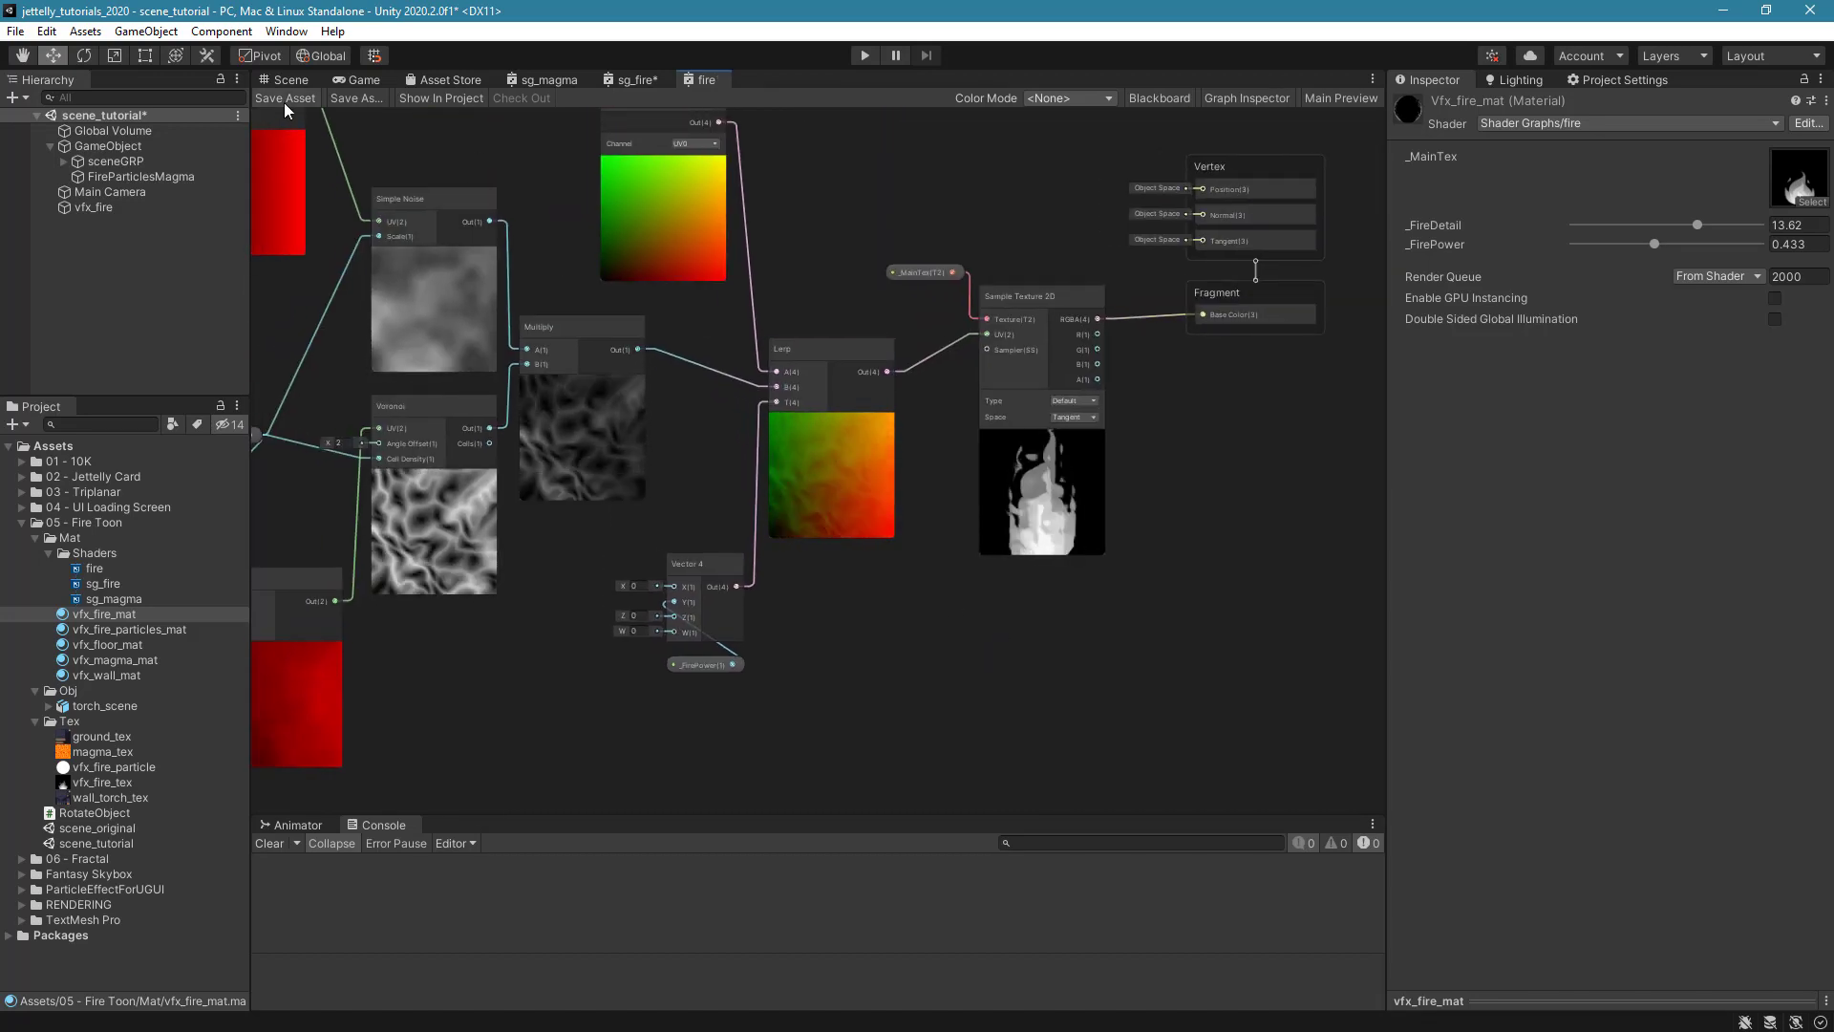
pyautogui.click(291, 79)
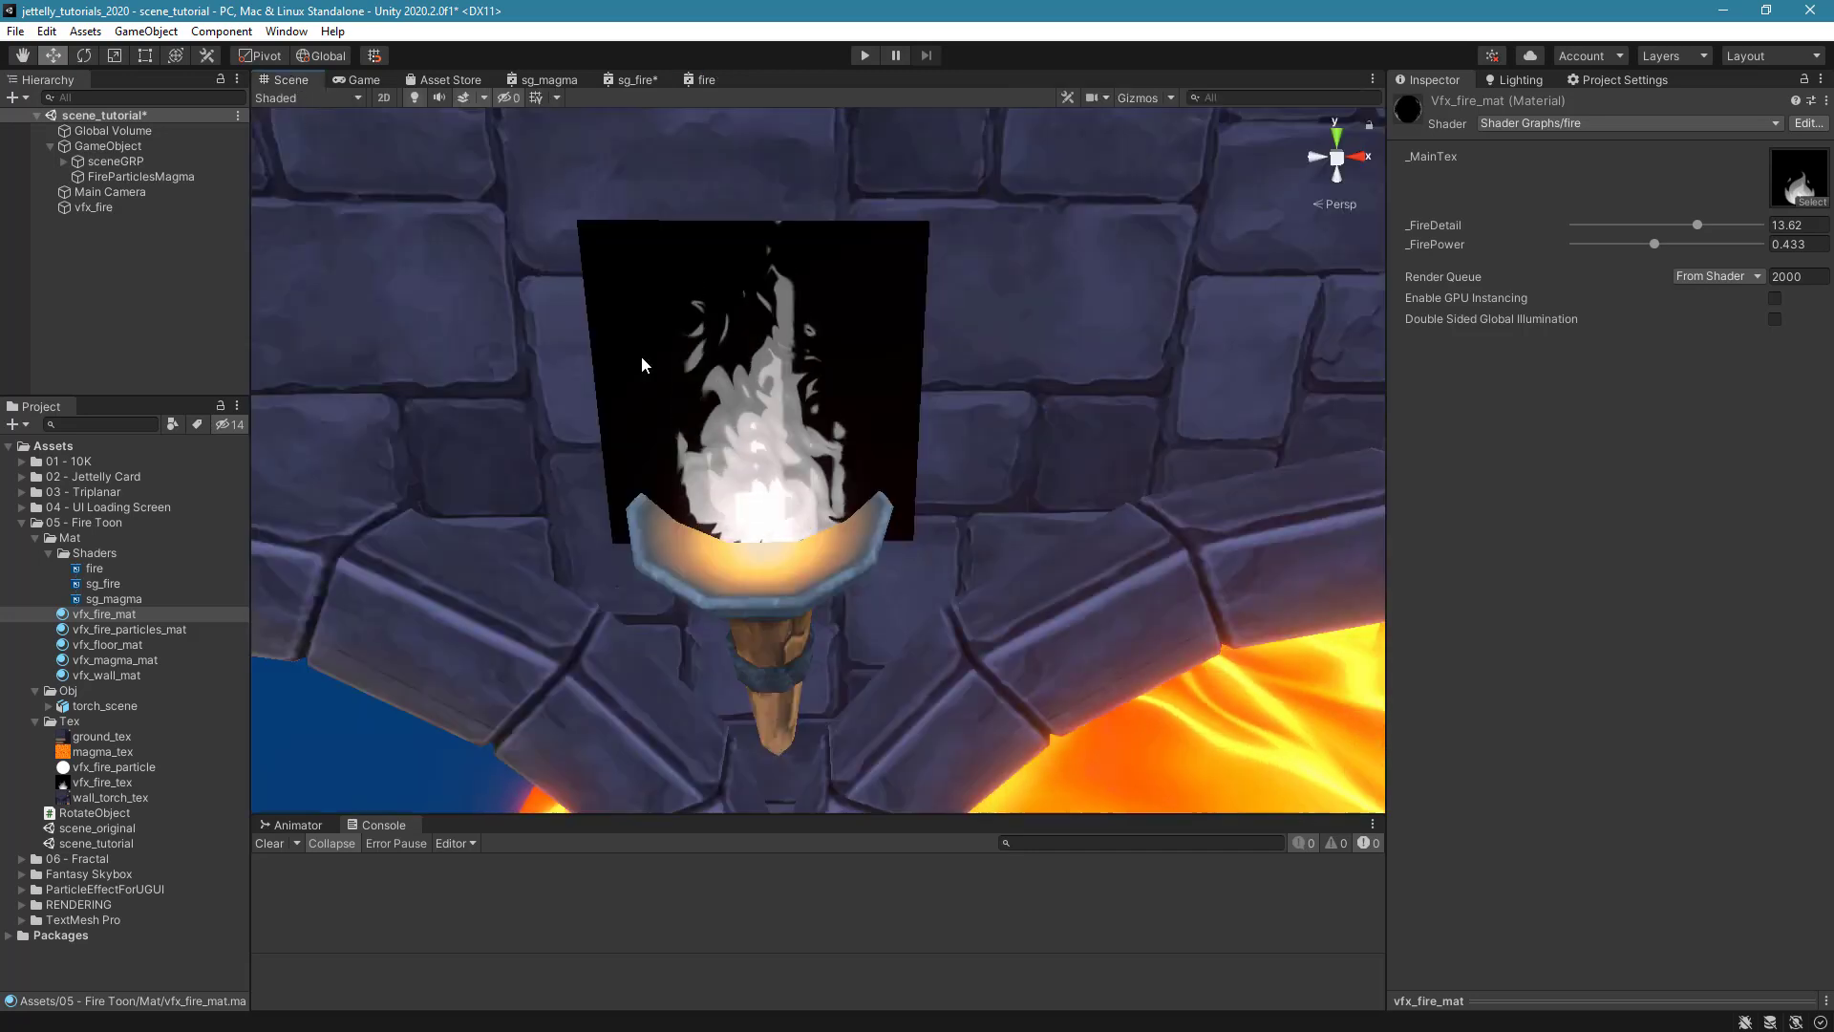
pyautogui.keyDown('alt'); pyautogui.moveTo(727, 539); pyautogui.dragTo(783, 478); pyautogui.keyUp('alt')
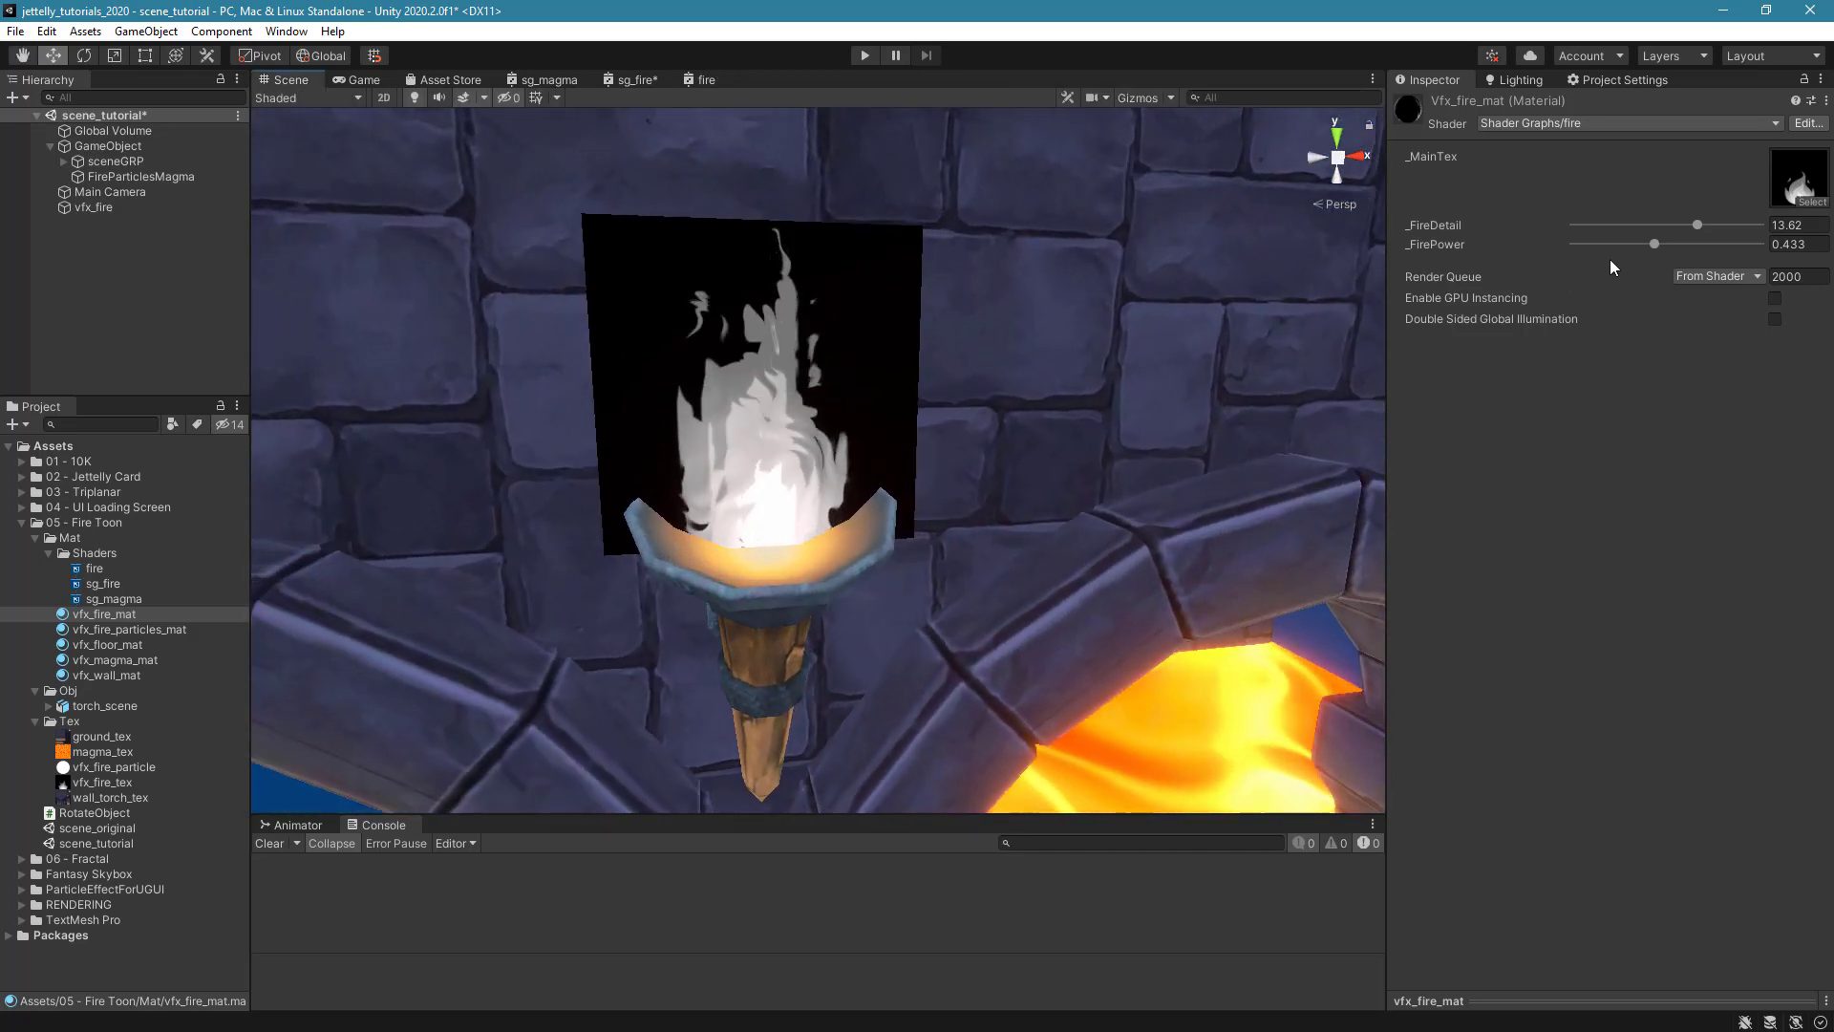
# Set _FireDetail to 13.72 and _FirePower to 0.474 on vfx_fire_mat.
pyautogui.moveTo(1698, 229); pyautogui.dragTo(1662, 250)
pyautogui.click(1699, 225)
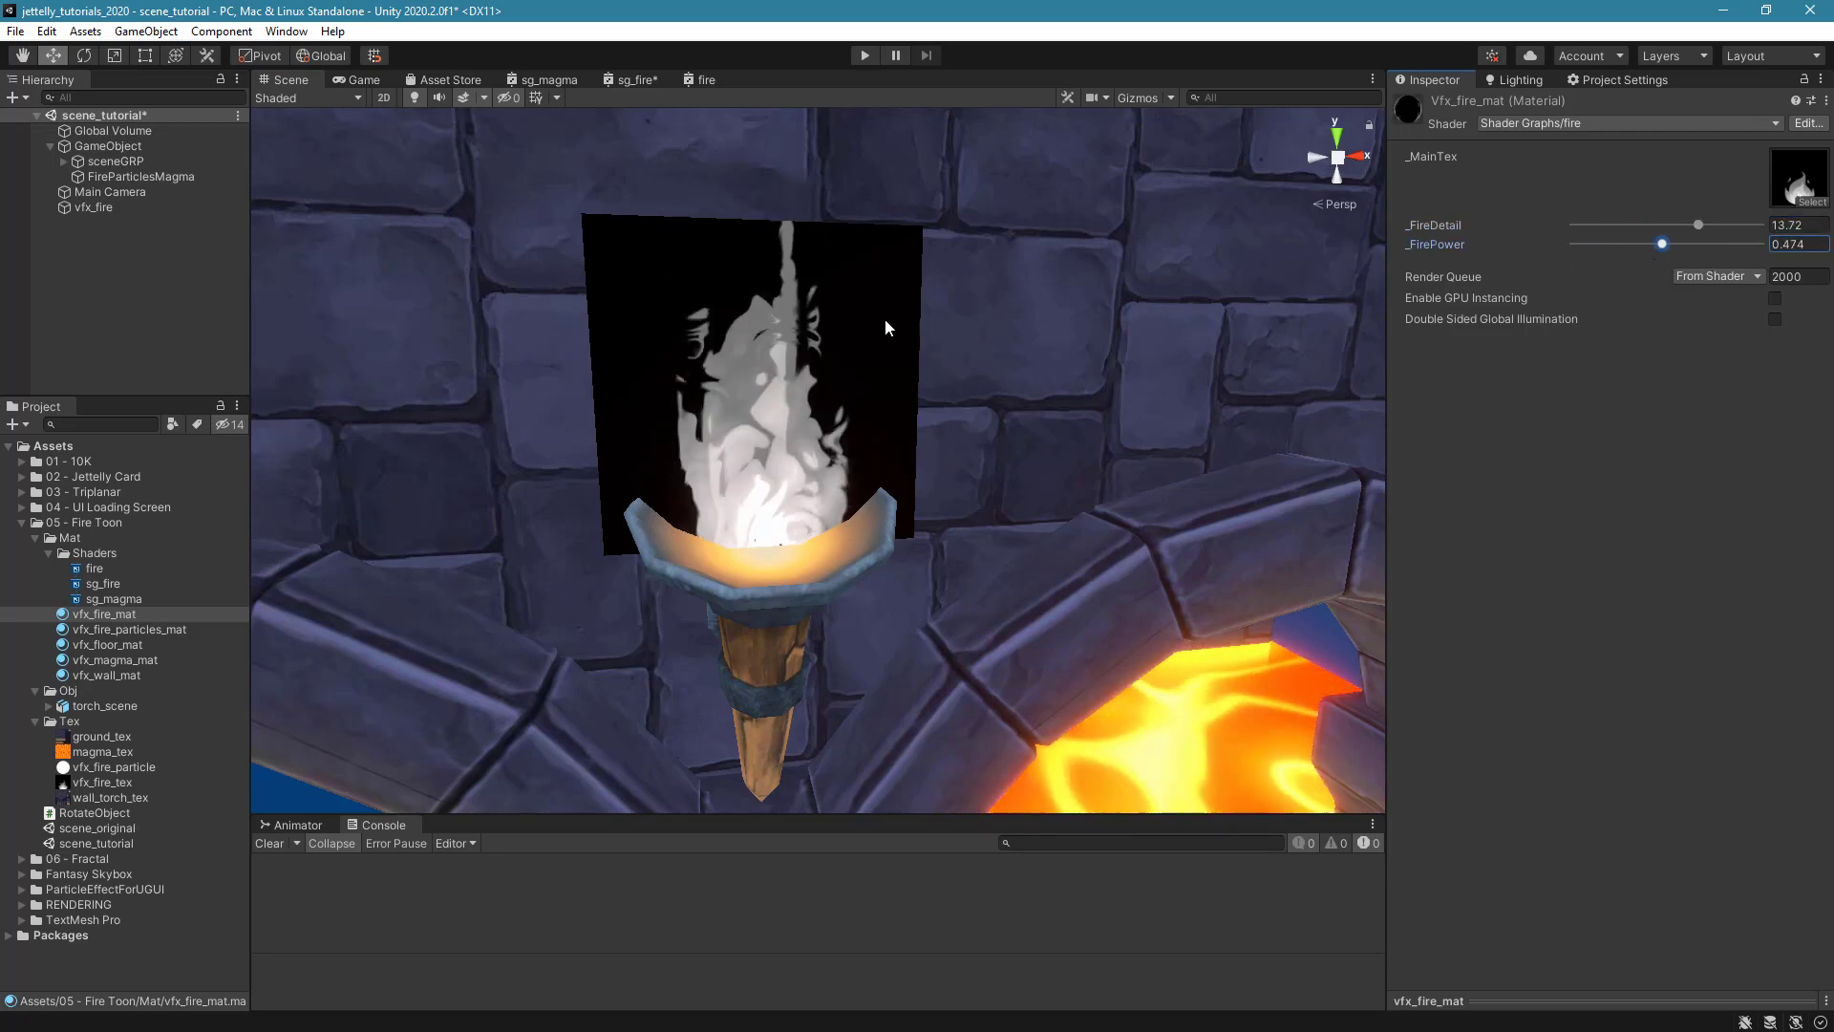
# Raise the fire quad above the torch bowl and set vfx_fire_mat's _FireDetail to 12.64 and _FirePower to 0.417.
pyautogui.click(823, 333)
pyautogui.moveTo(762, 312); pyautogui.dragTo(767, 260)
pyautogui.click(113, 614)
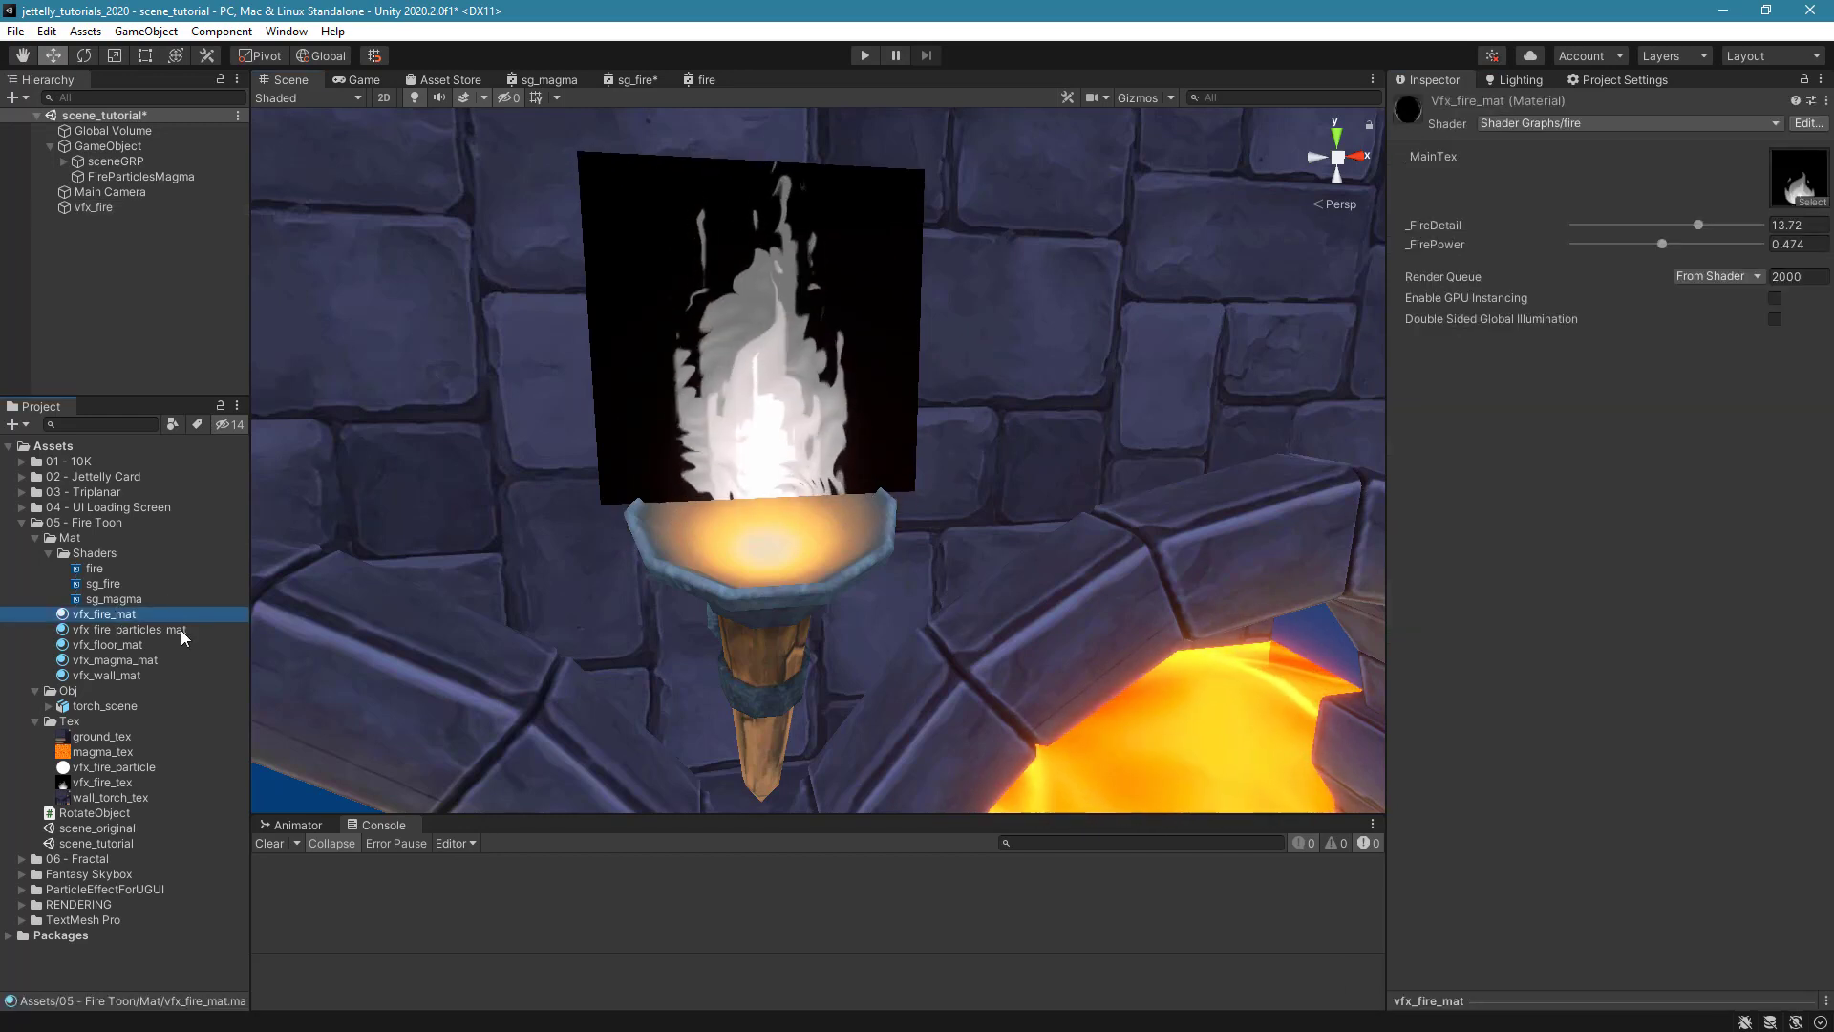
pyautogui.moveTo(1663, 245)
pyautogui.mouseDown()
pyautogui.moveTo(1588, 248)
pyautogui.moveTo(1717, 254)
pyautogui.moveTo(1645, 256)
pyautogui.moveTo(1692, 256)
pyautogui.moveTo(1645, 256)
pyautogui.moveTo(1681, 228)
pyautogui.moveTo(1661, 227)
pyautogui.moveTo(1689, 233)
pyautogui.mouseUp()
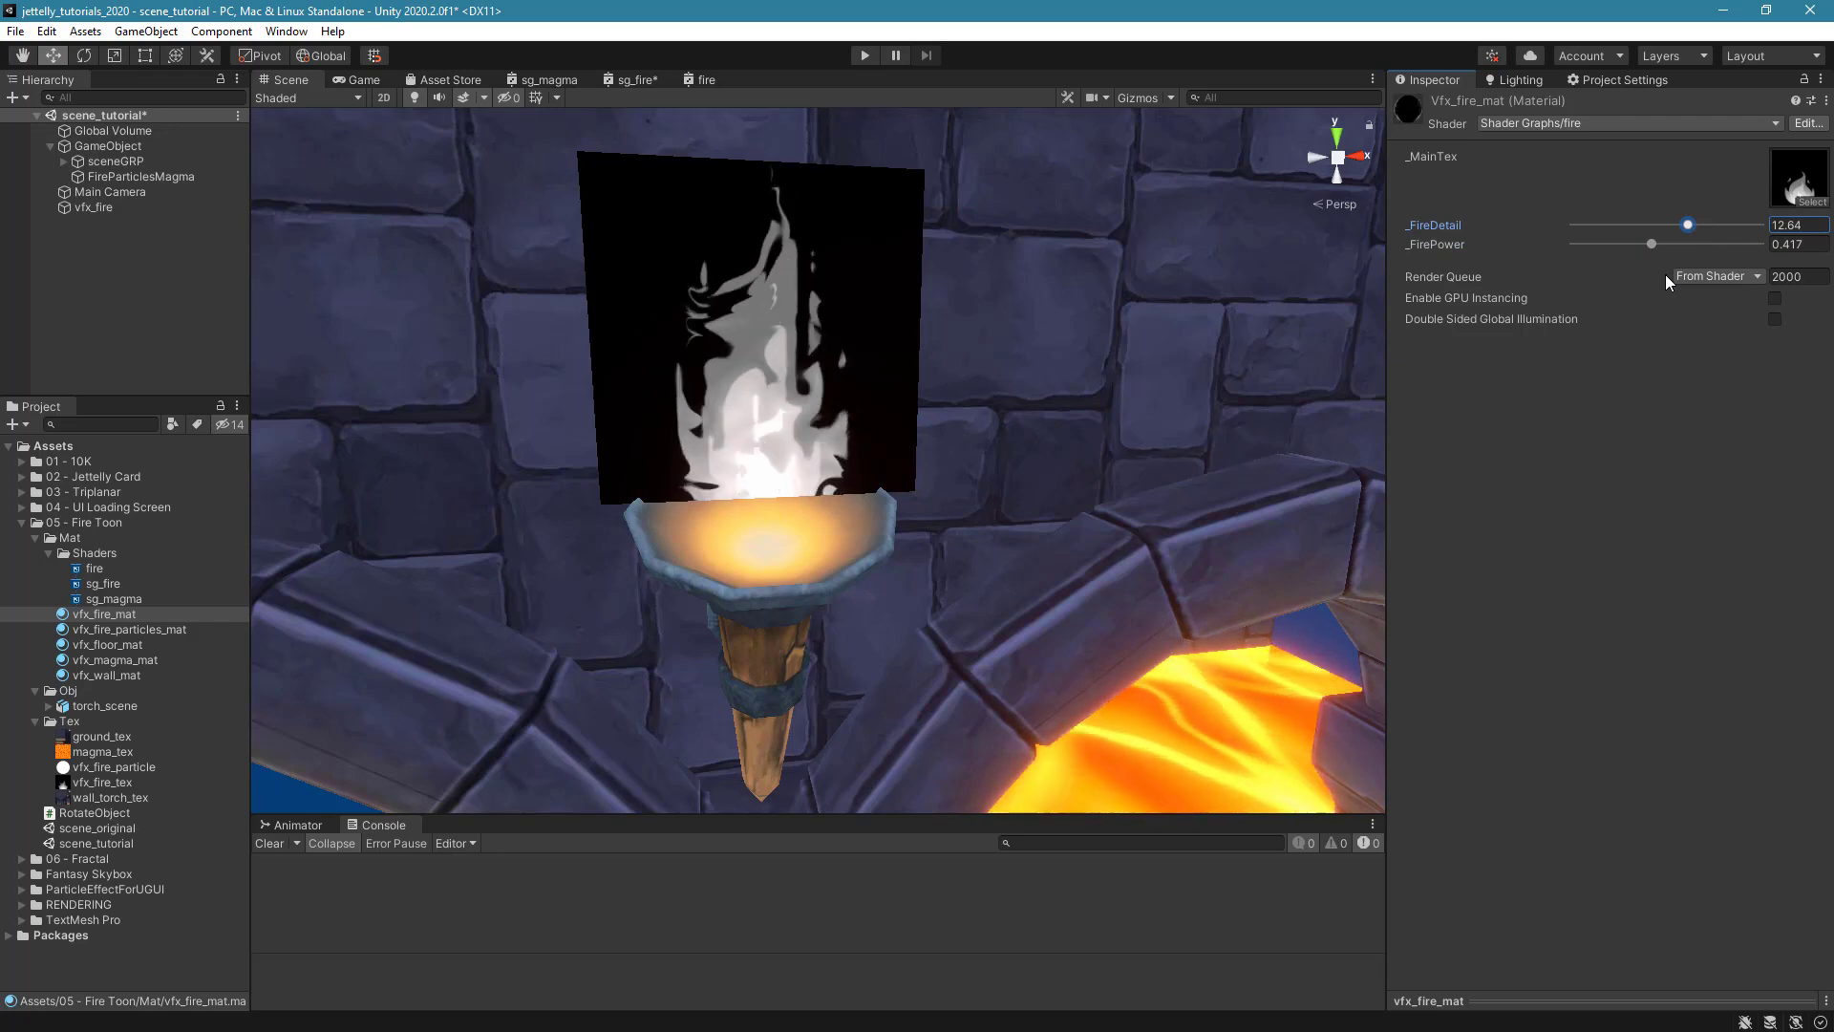
# Return to the fire shader graph and add a UV node below the Sample Texture 2D node.
pyautogui.click(708, 79)
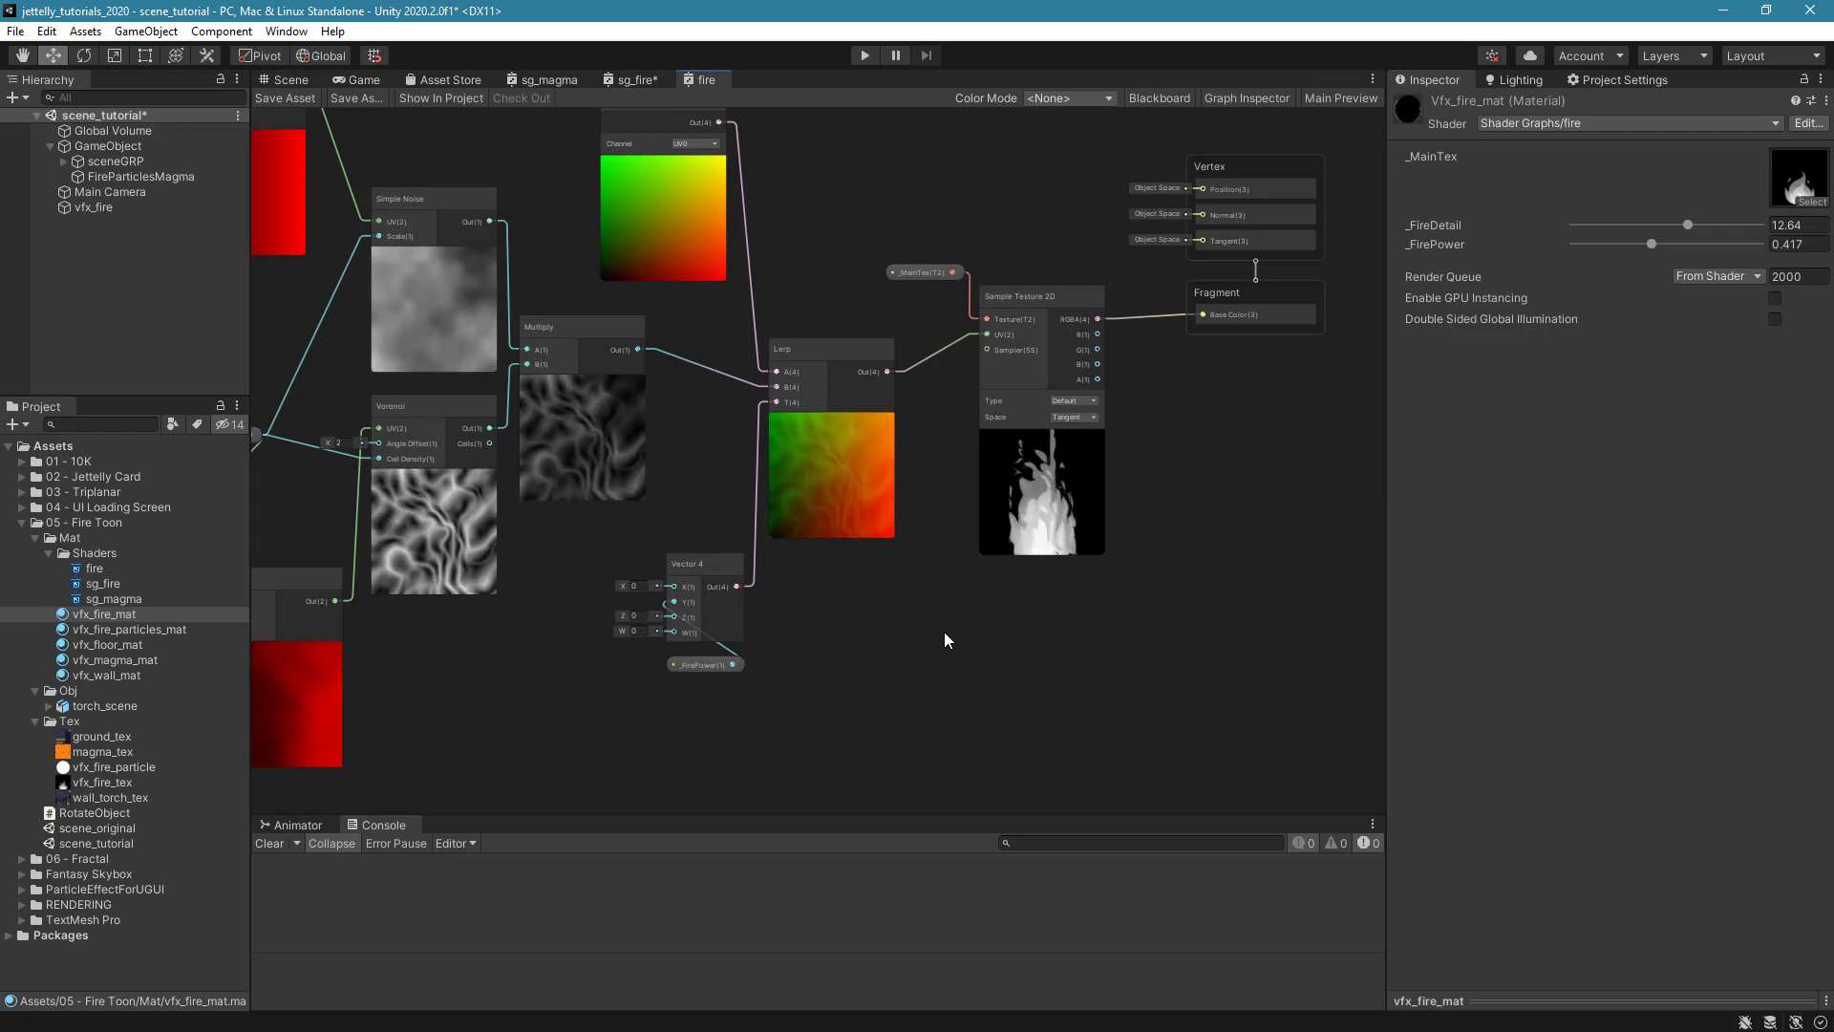
pyautogui.scroll(5, 887, 593)
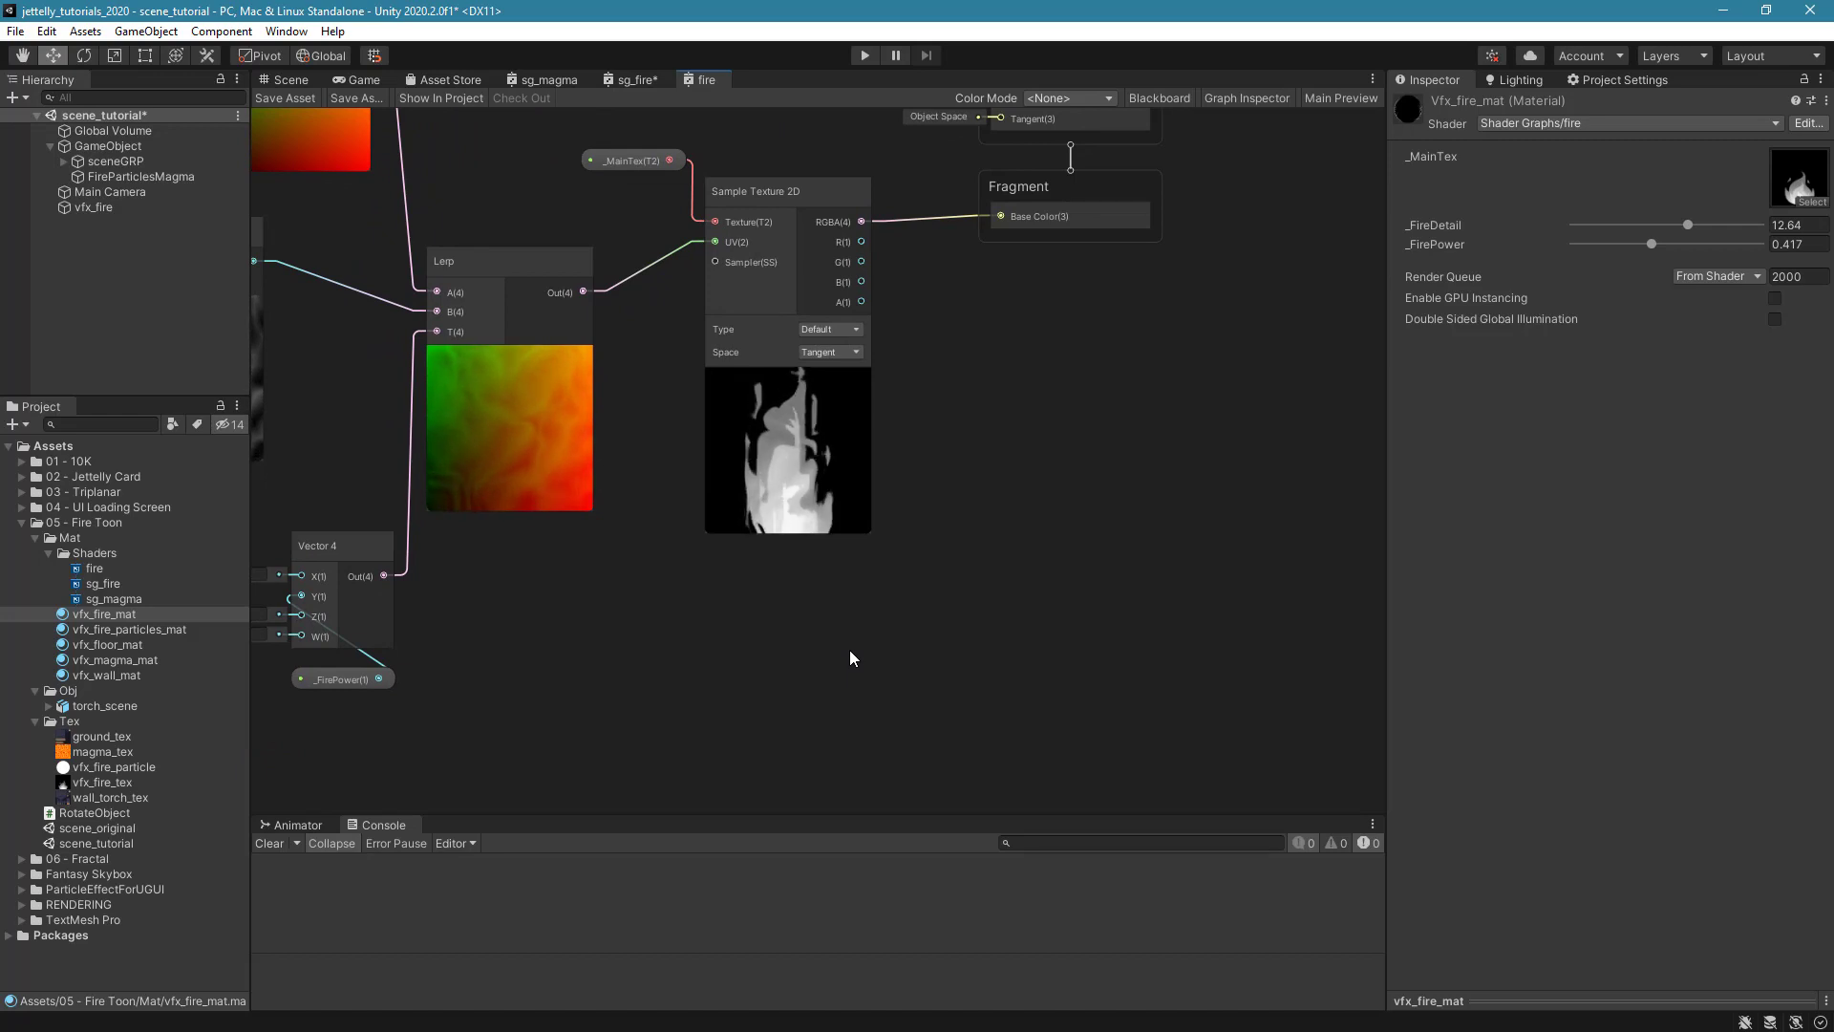
pyautogui.press('space')
pyautogui.write('uv')
pyautogui.press('Return')
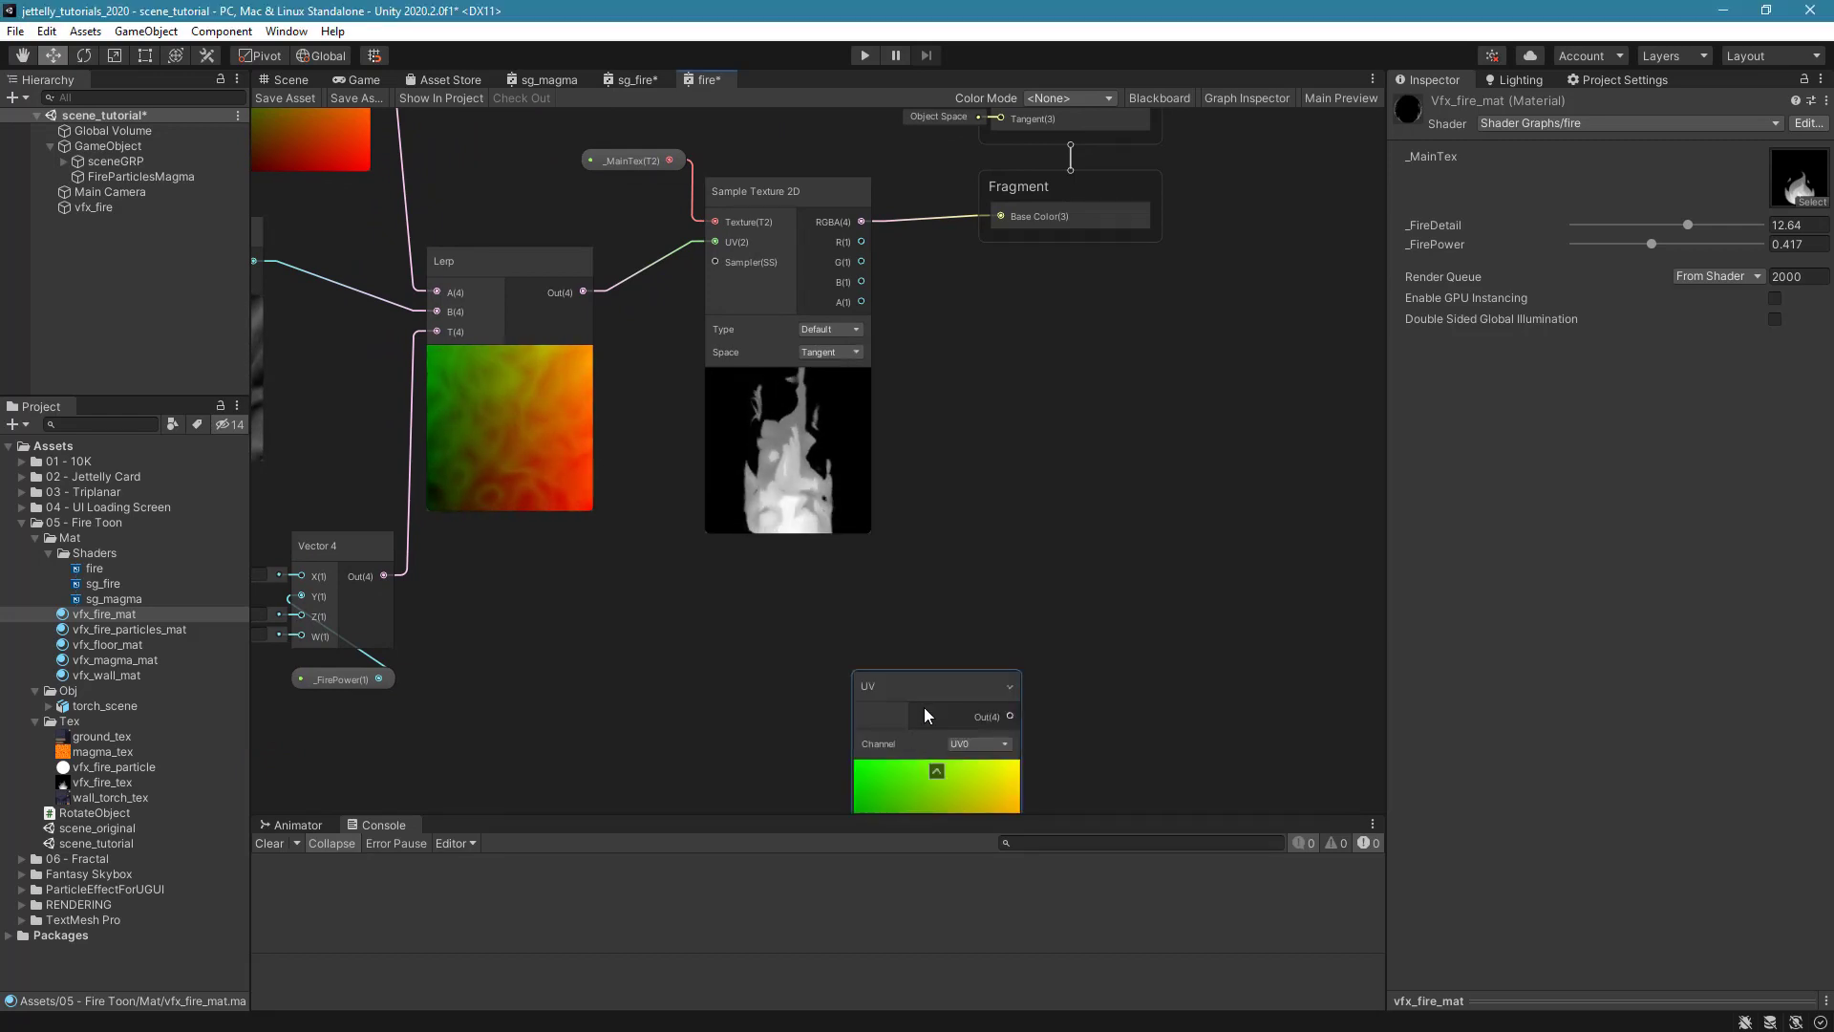
# Position the UV node directly below Sample Texture 2D and connect its output to a new Square Root node.
pyautogui.moveTo(925, 707); pyautogui.dragTo(778, 628)
pyautogui.scroll(-2, 811, 626)
pyautogui.moveTo(860, 474); pyautogui.dragTo(837, 527, button='middle')
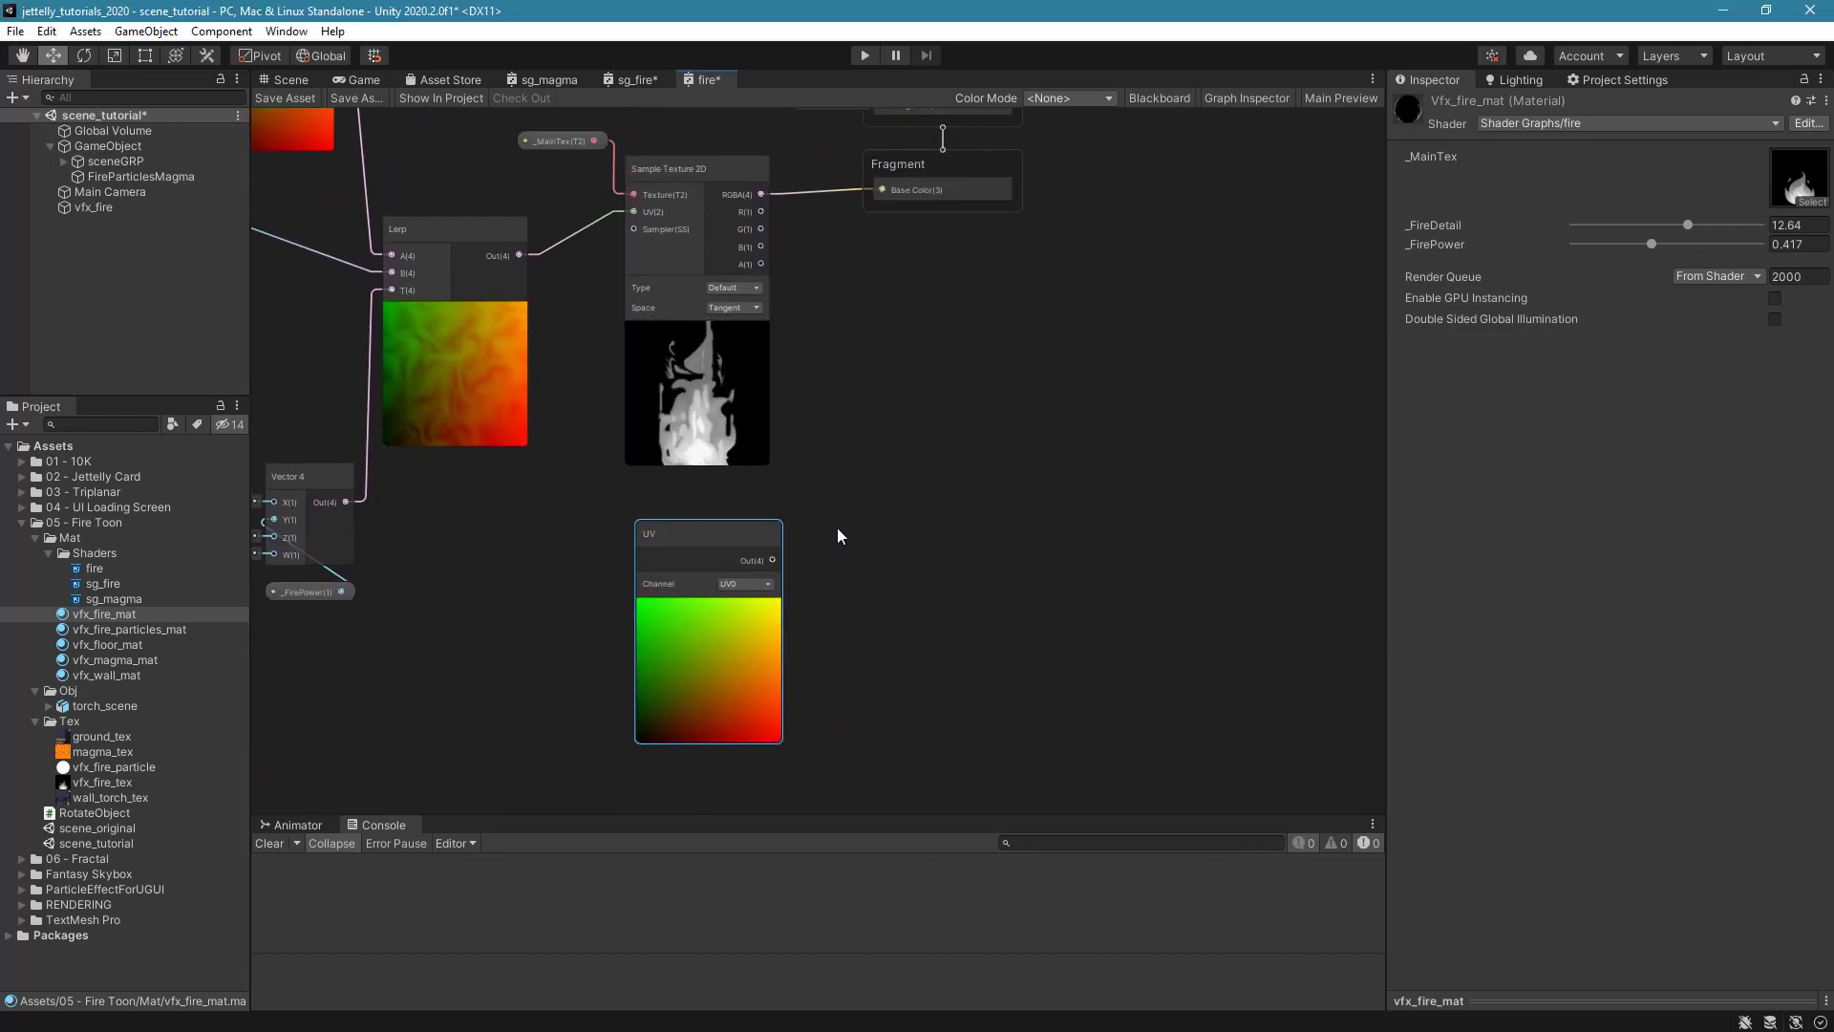
pyautogui.press('space')
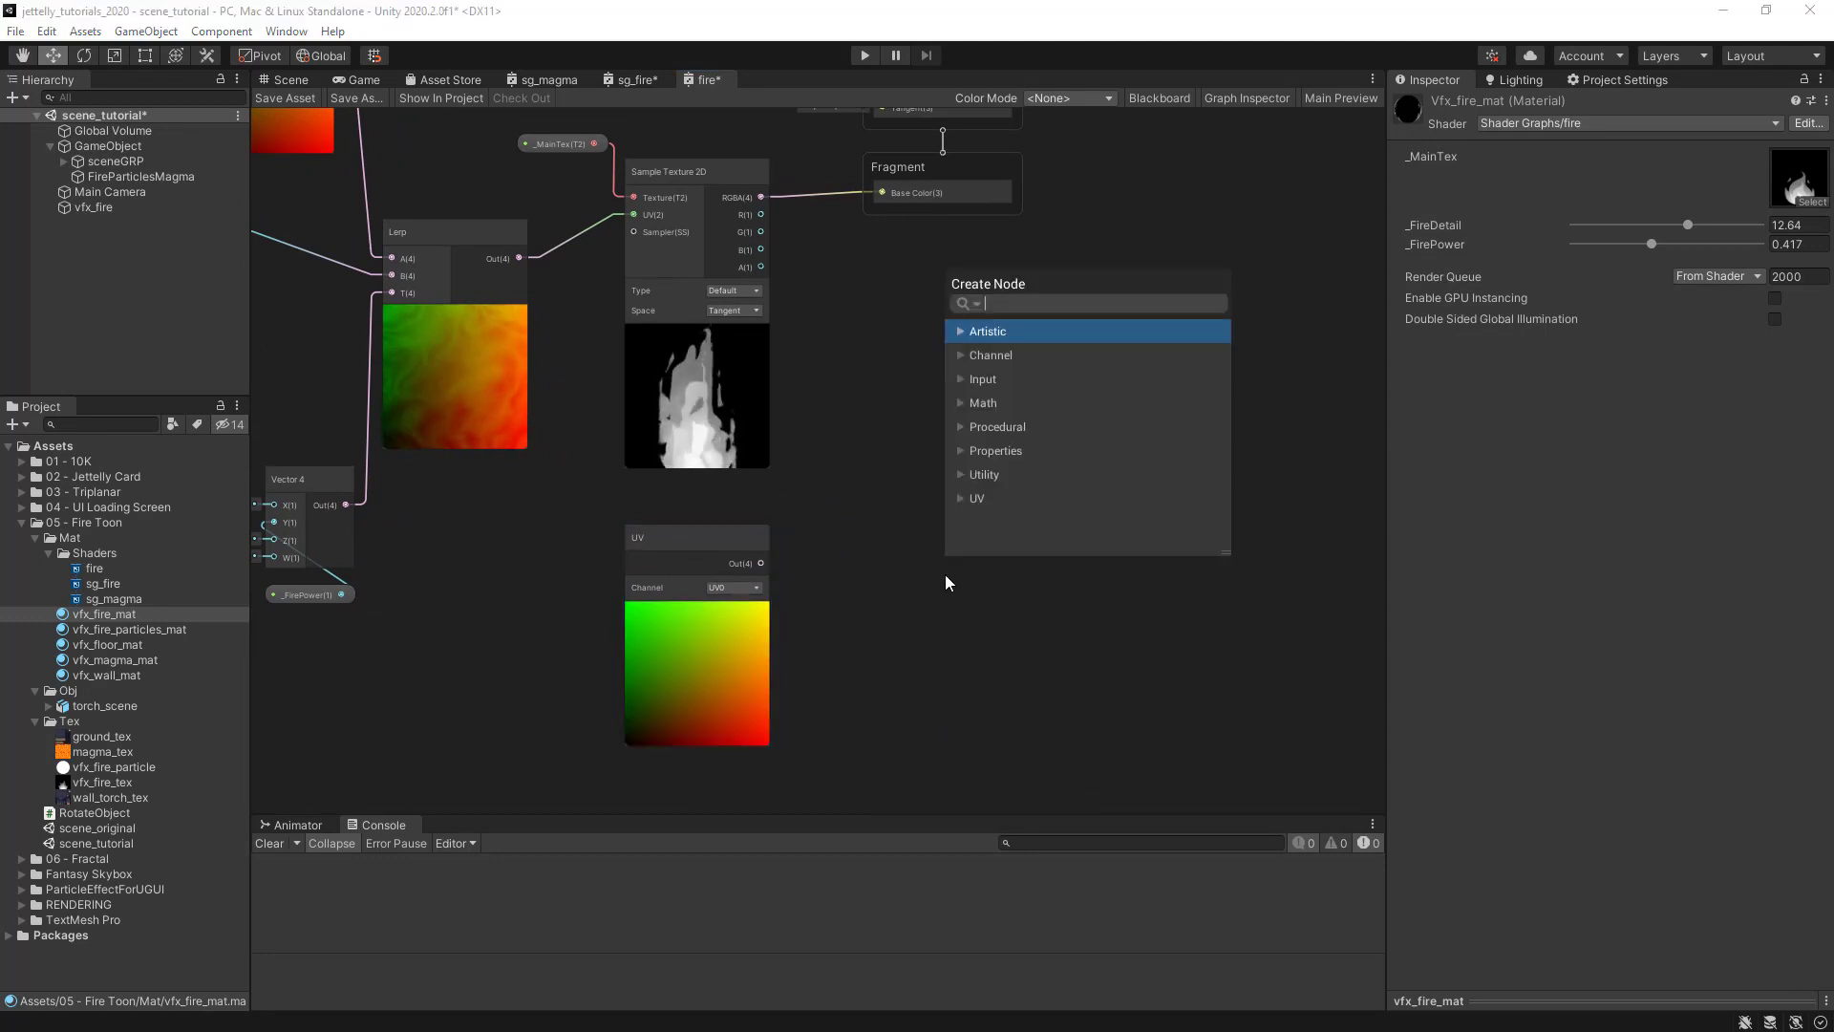
pyautogui.write('squ')
pyautogui.press('Down')
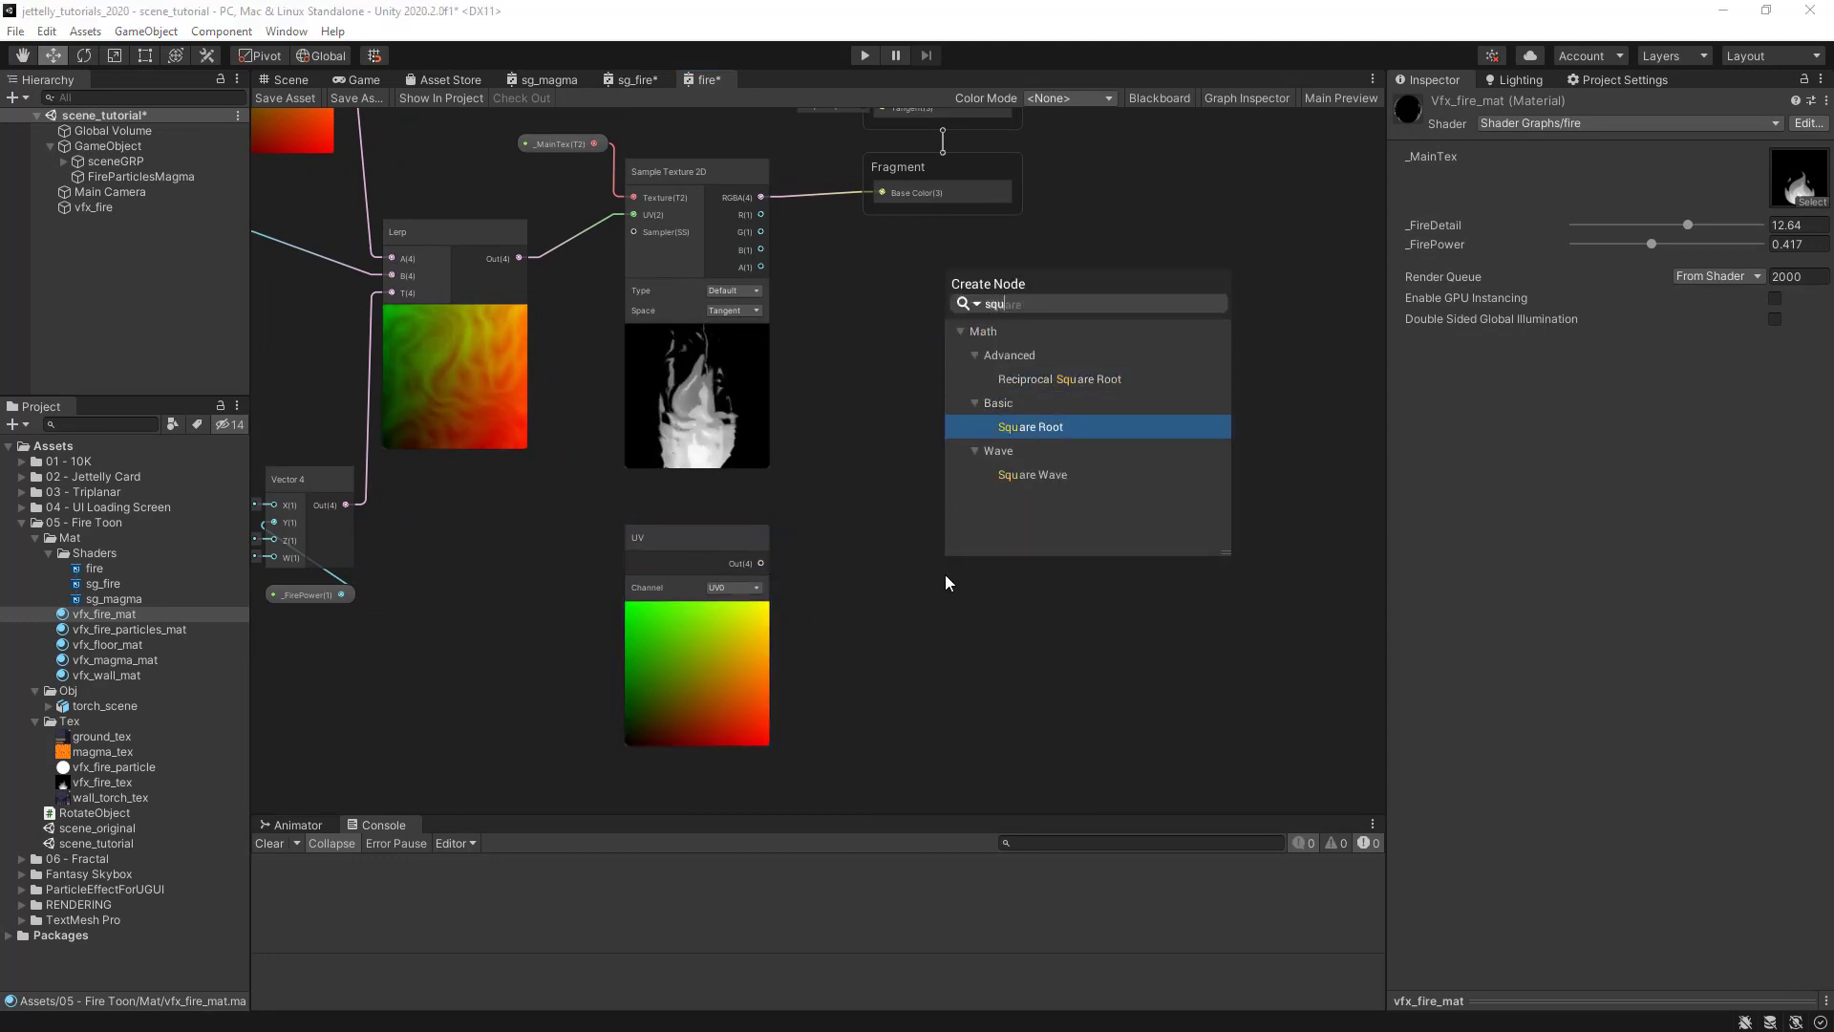
pyautogui.press('Return')
pyautogui.scroll(2, 994, 516)
pyautogui.moveTo(1035, 549); pyautogui.dragTo(953, 507)
pyautogui.moveTo(750, 460); pyautogui.dragTo(845, 539)
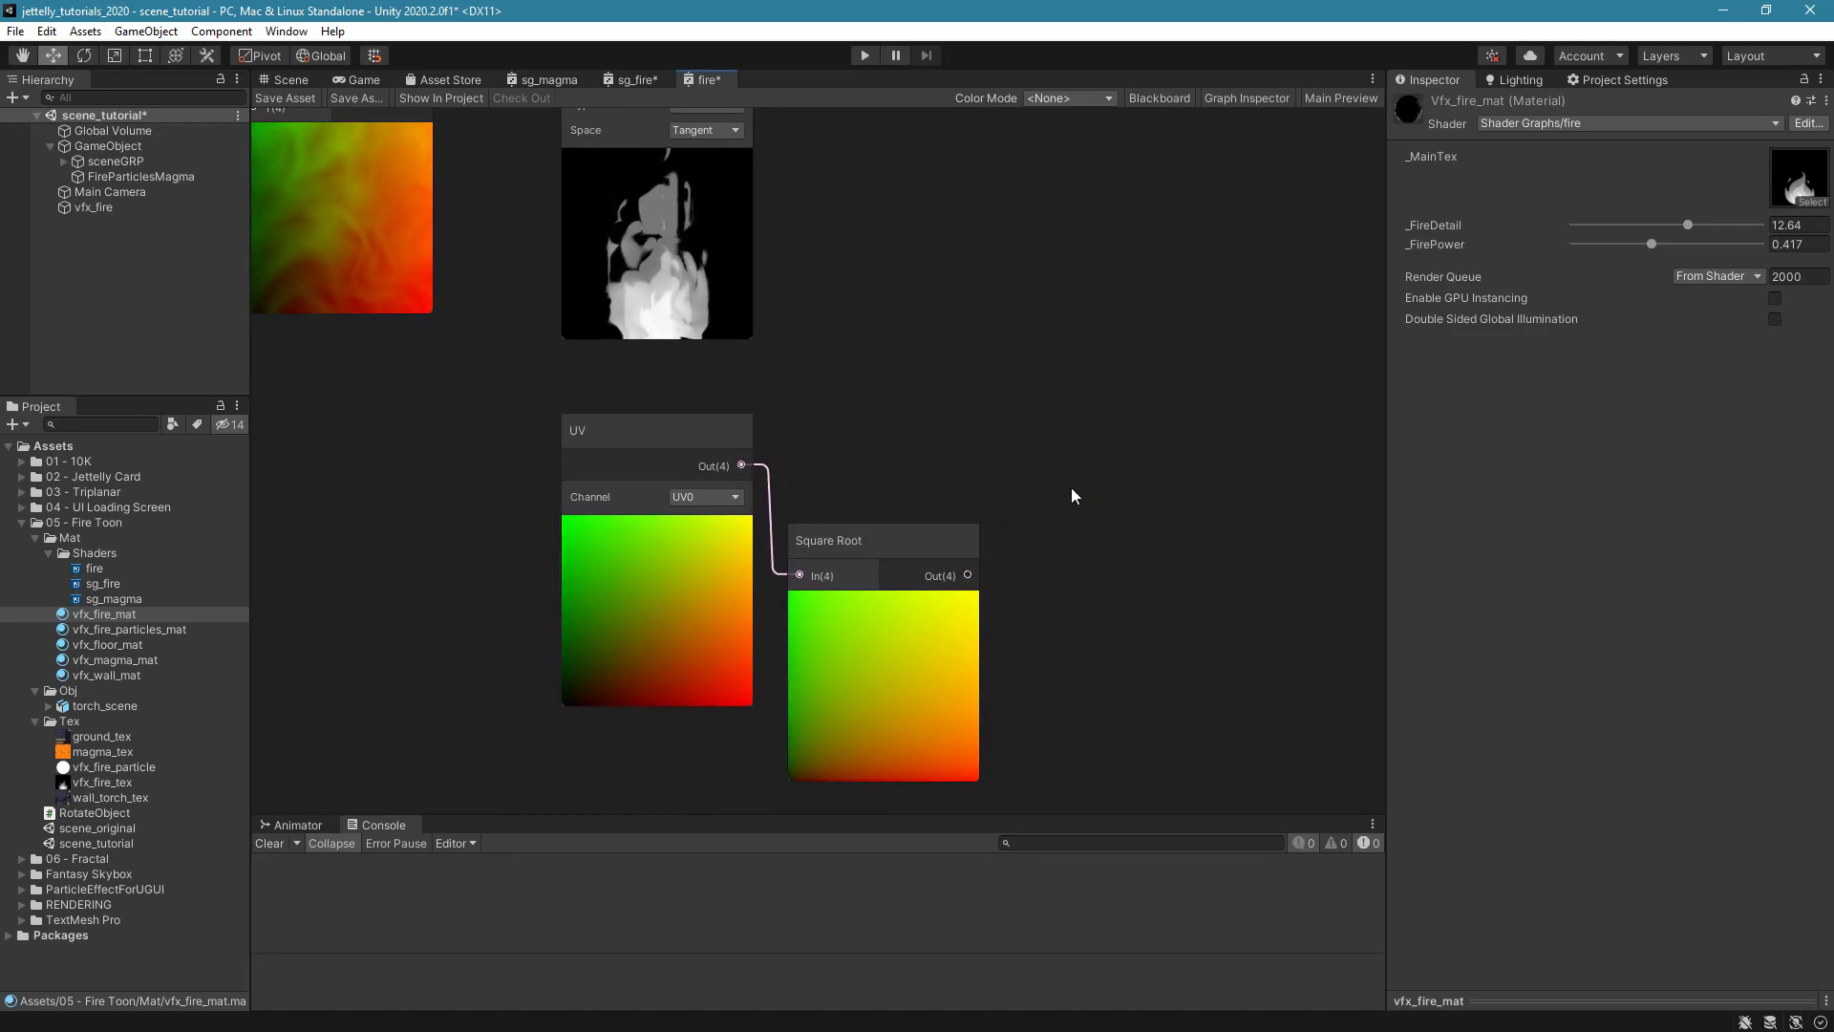
# Add a Split node beside the Square Root node and connect the Square Root output to its input.
pyautogui.press('space')
pyautogui.write('split')
pyautogui.press('Return')
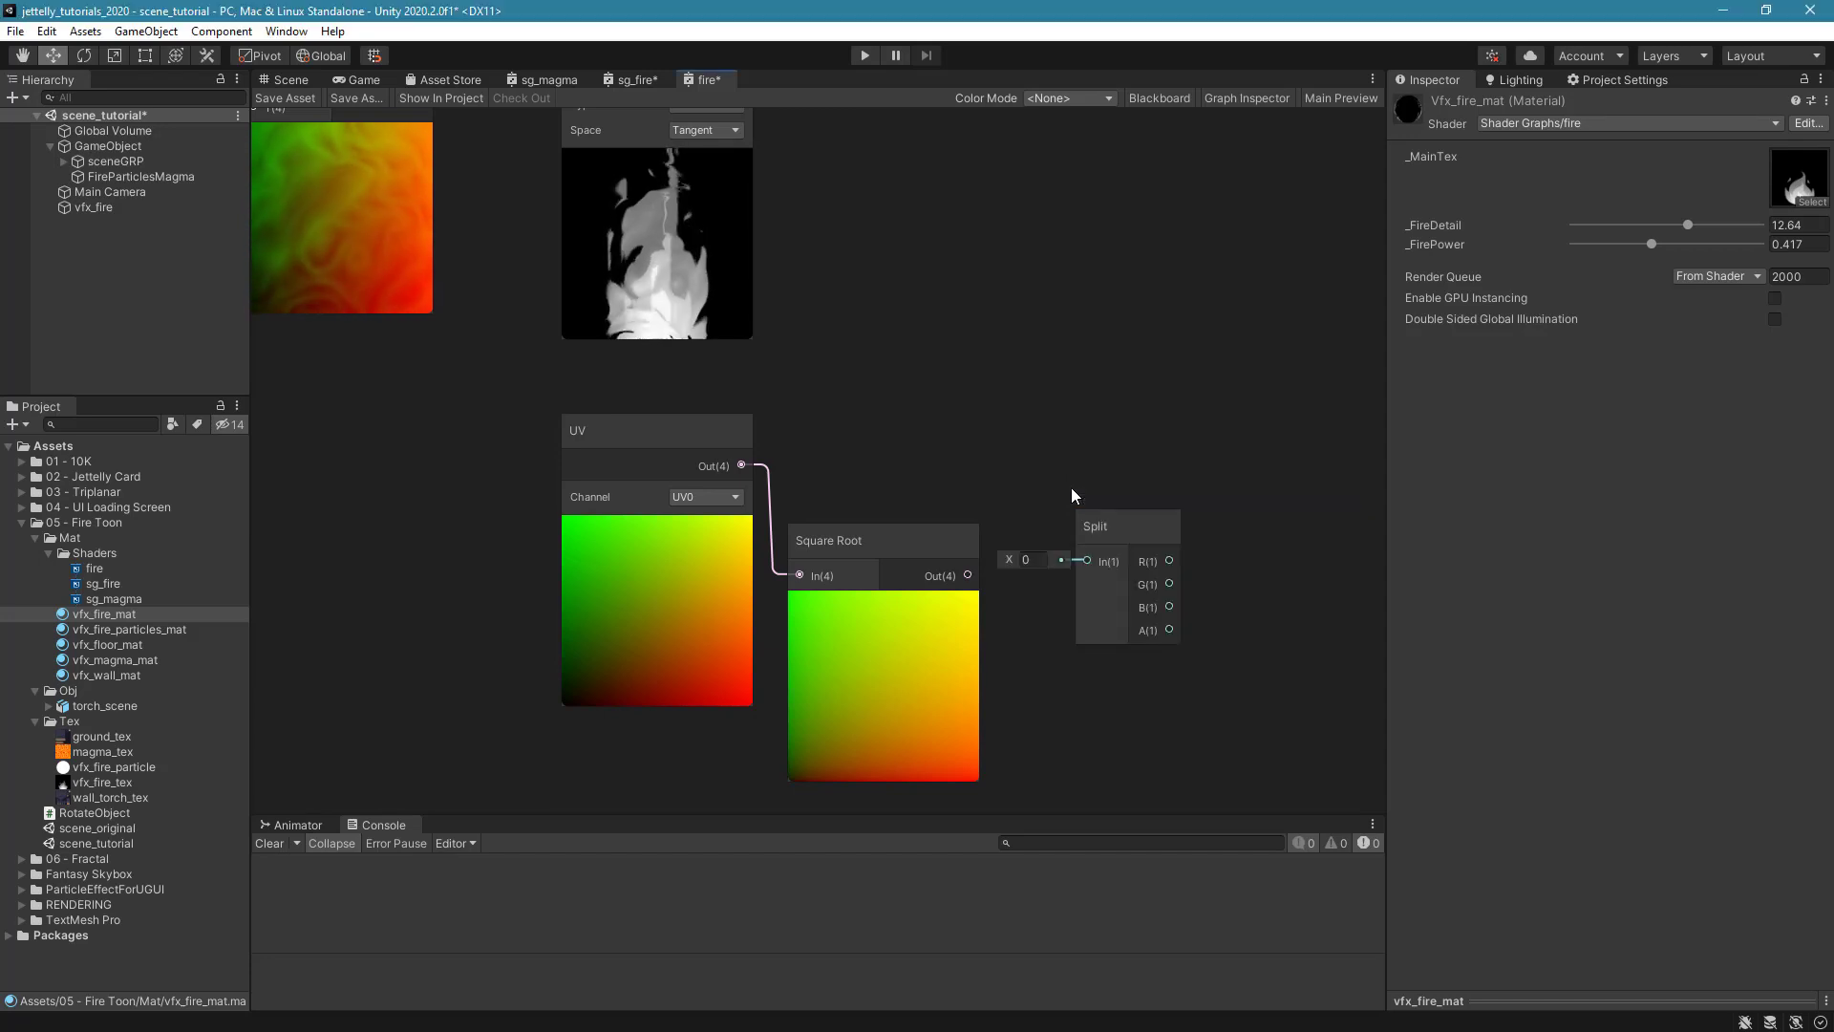
pyautogui.moveTo(968, 574); pyautogui.dragTo(1011, 577)
pyautogui.moveTo(1084, 556); pyautogui.dragTo(1046, 457)
pyautogui.scroll(-2, 1118, 516)
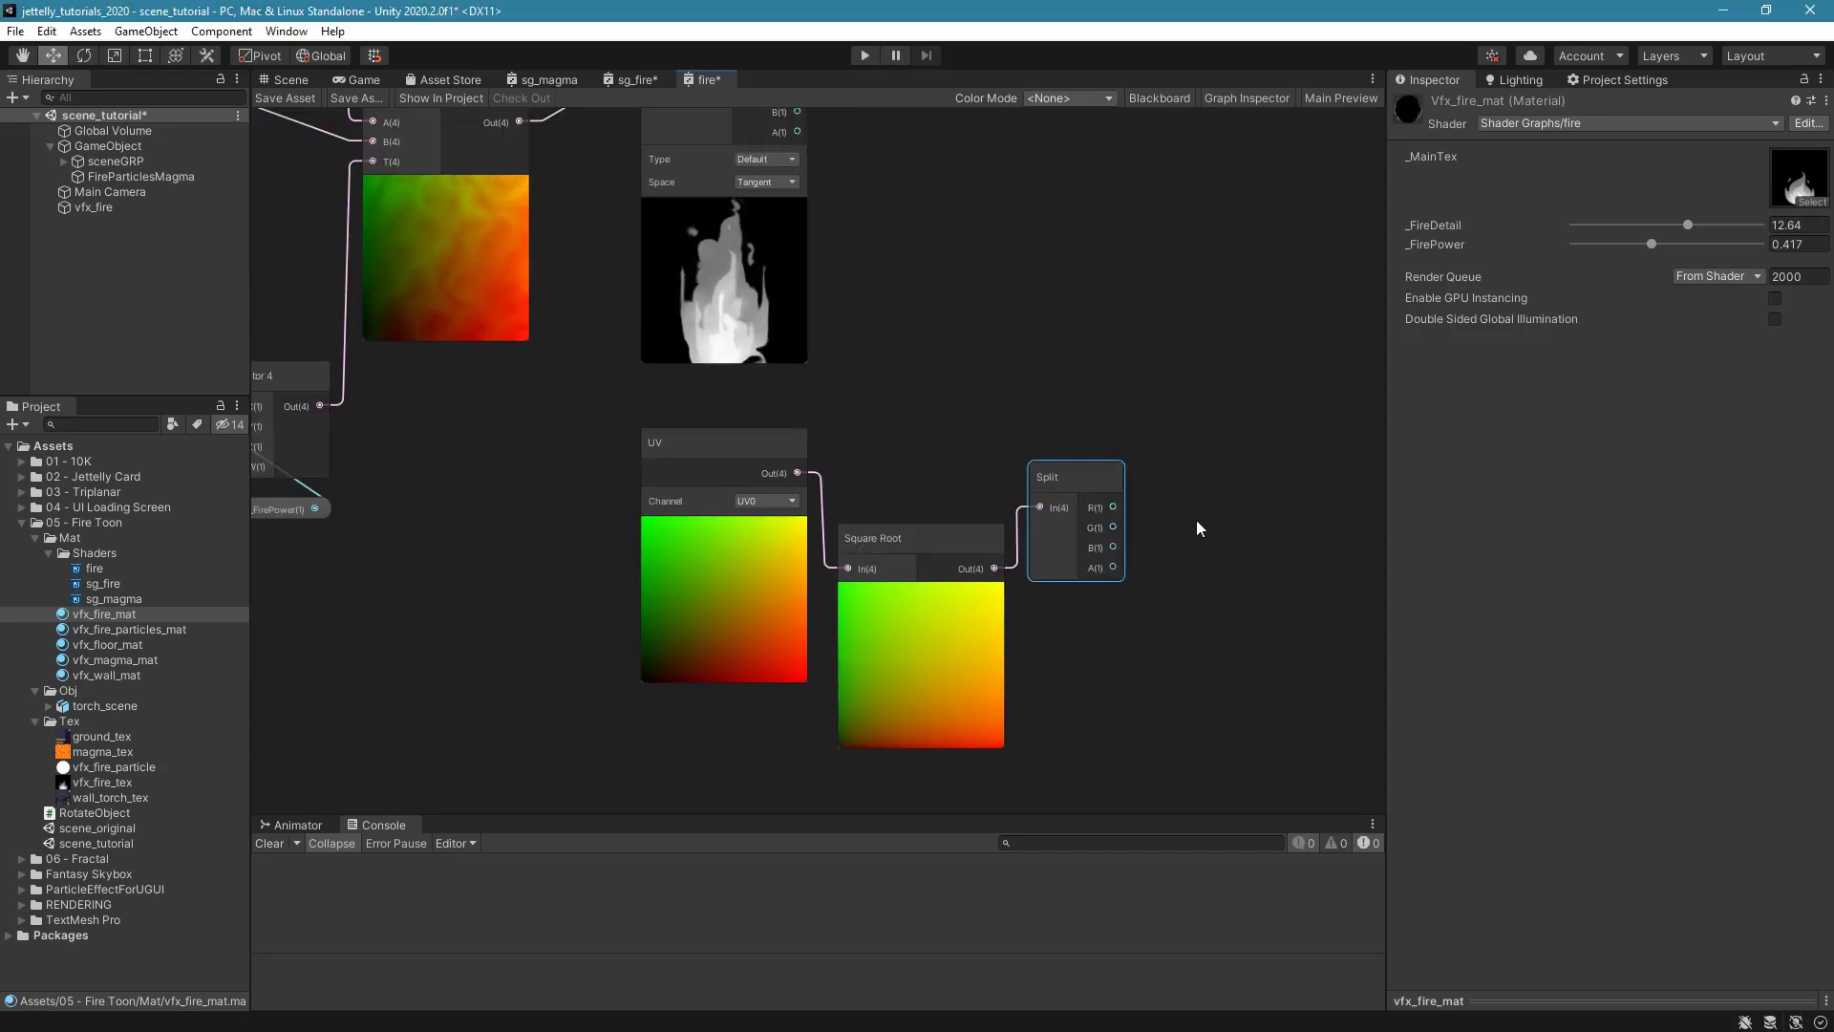
# Add a One Minus node and feed it from the Split node's G channel.
pyautogui.moveTo(1196, 520); pyautogui.dragTo(913, 475, button='middle')
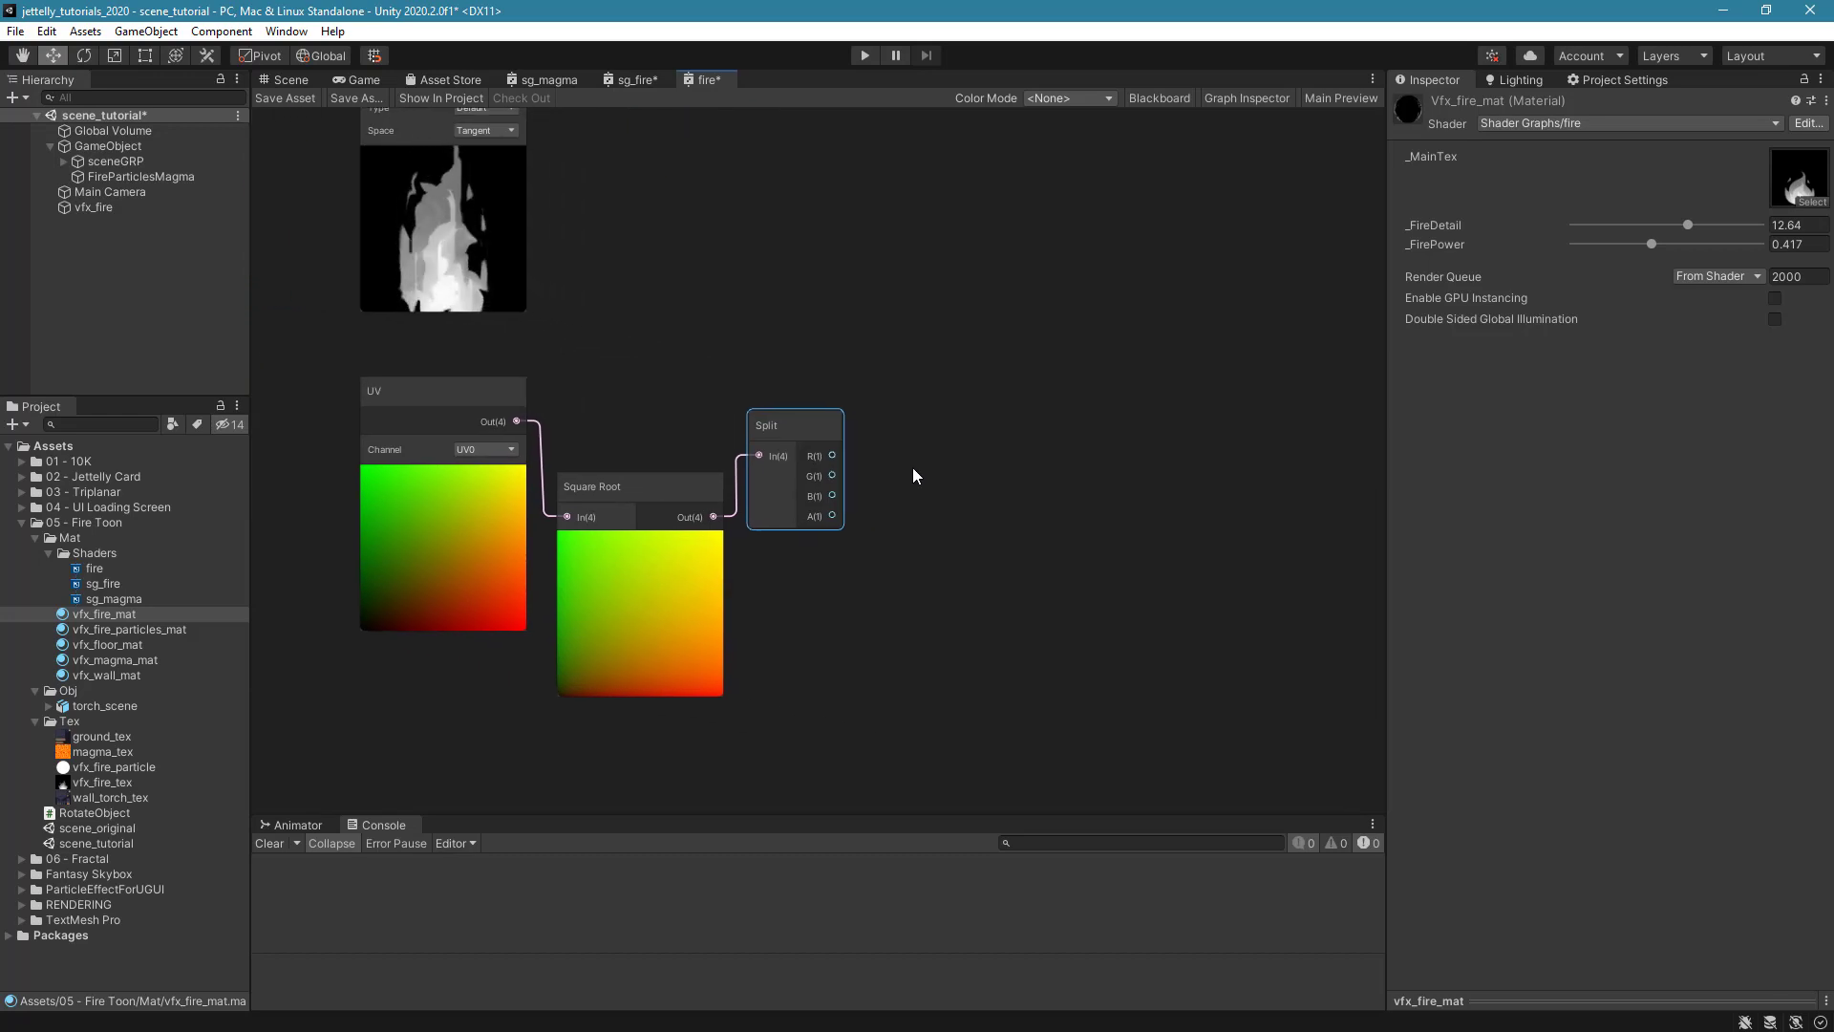
pyautogui.click(913, 469)
pyautogui.press('space')
pyautogui.write('one')
pyautogui.press('Return')
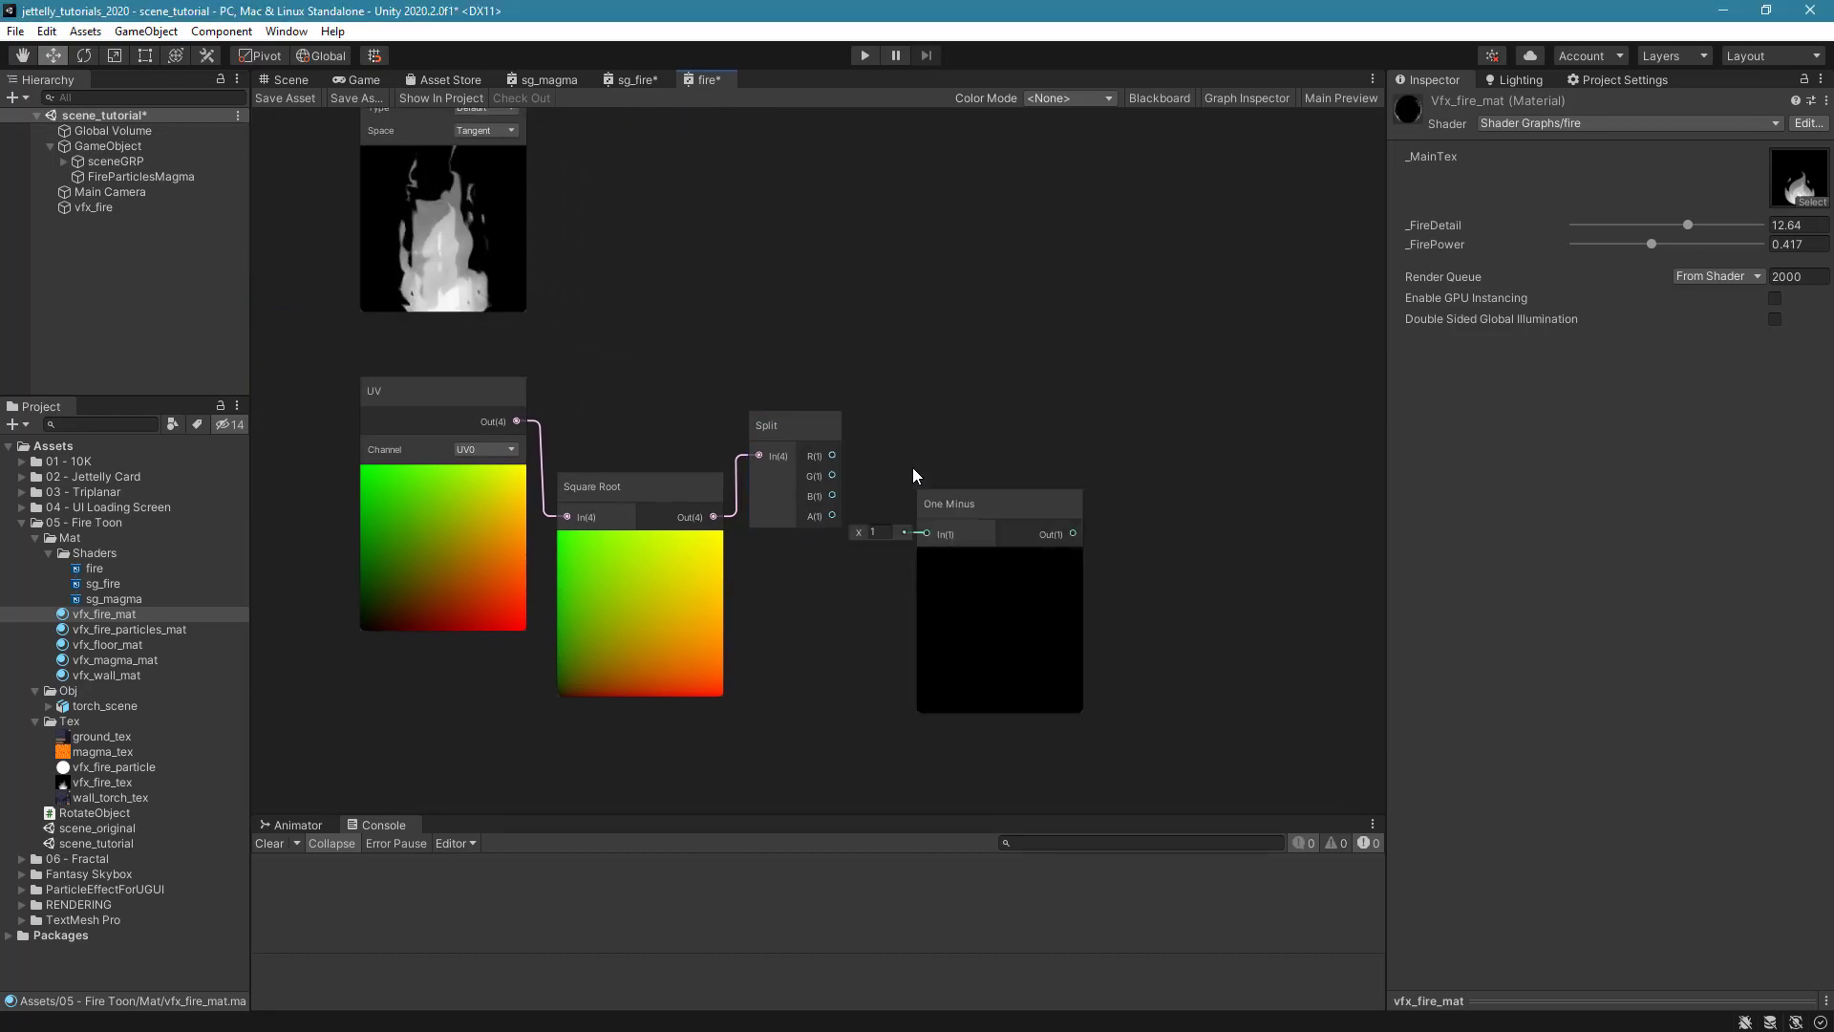
pyautogui.moveTo(832, 475); pyautogui.dragTo(938, 509)
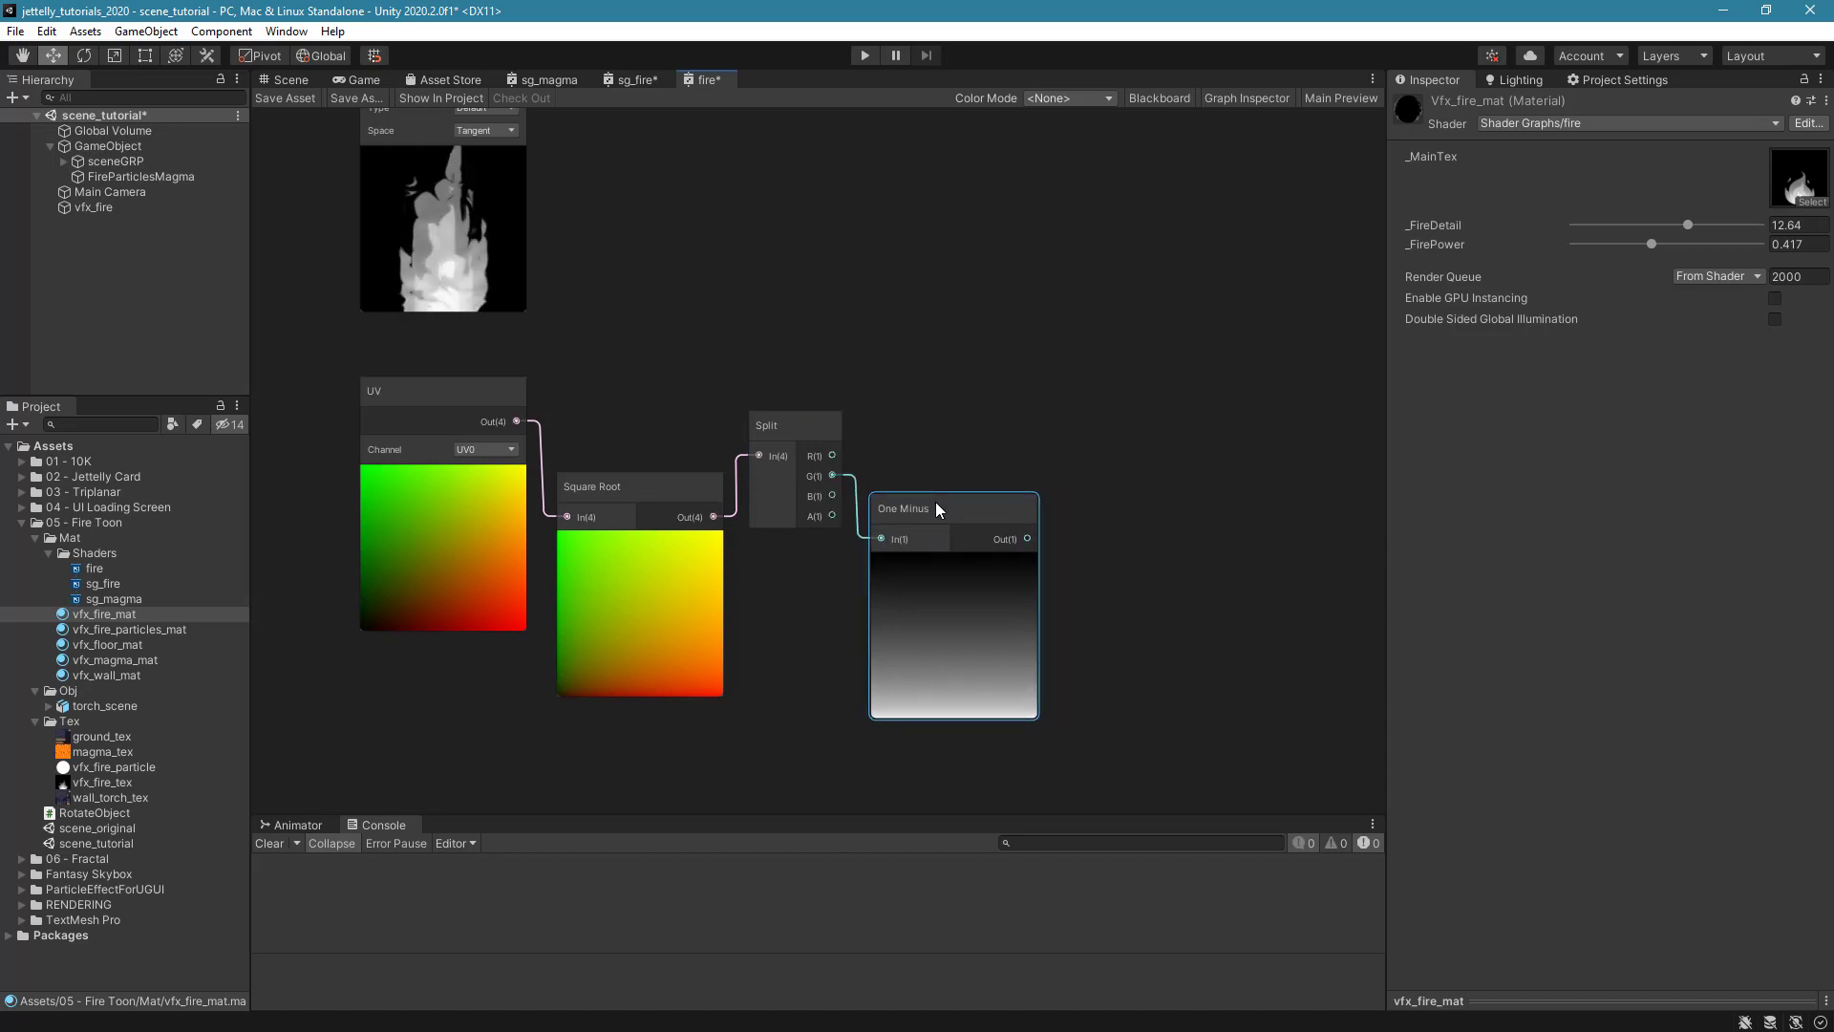
pyautogui.click(1044, 454)
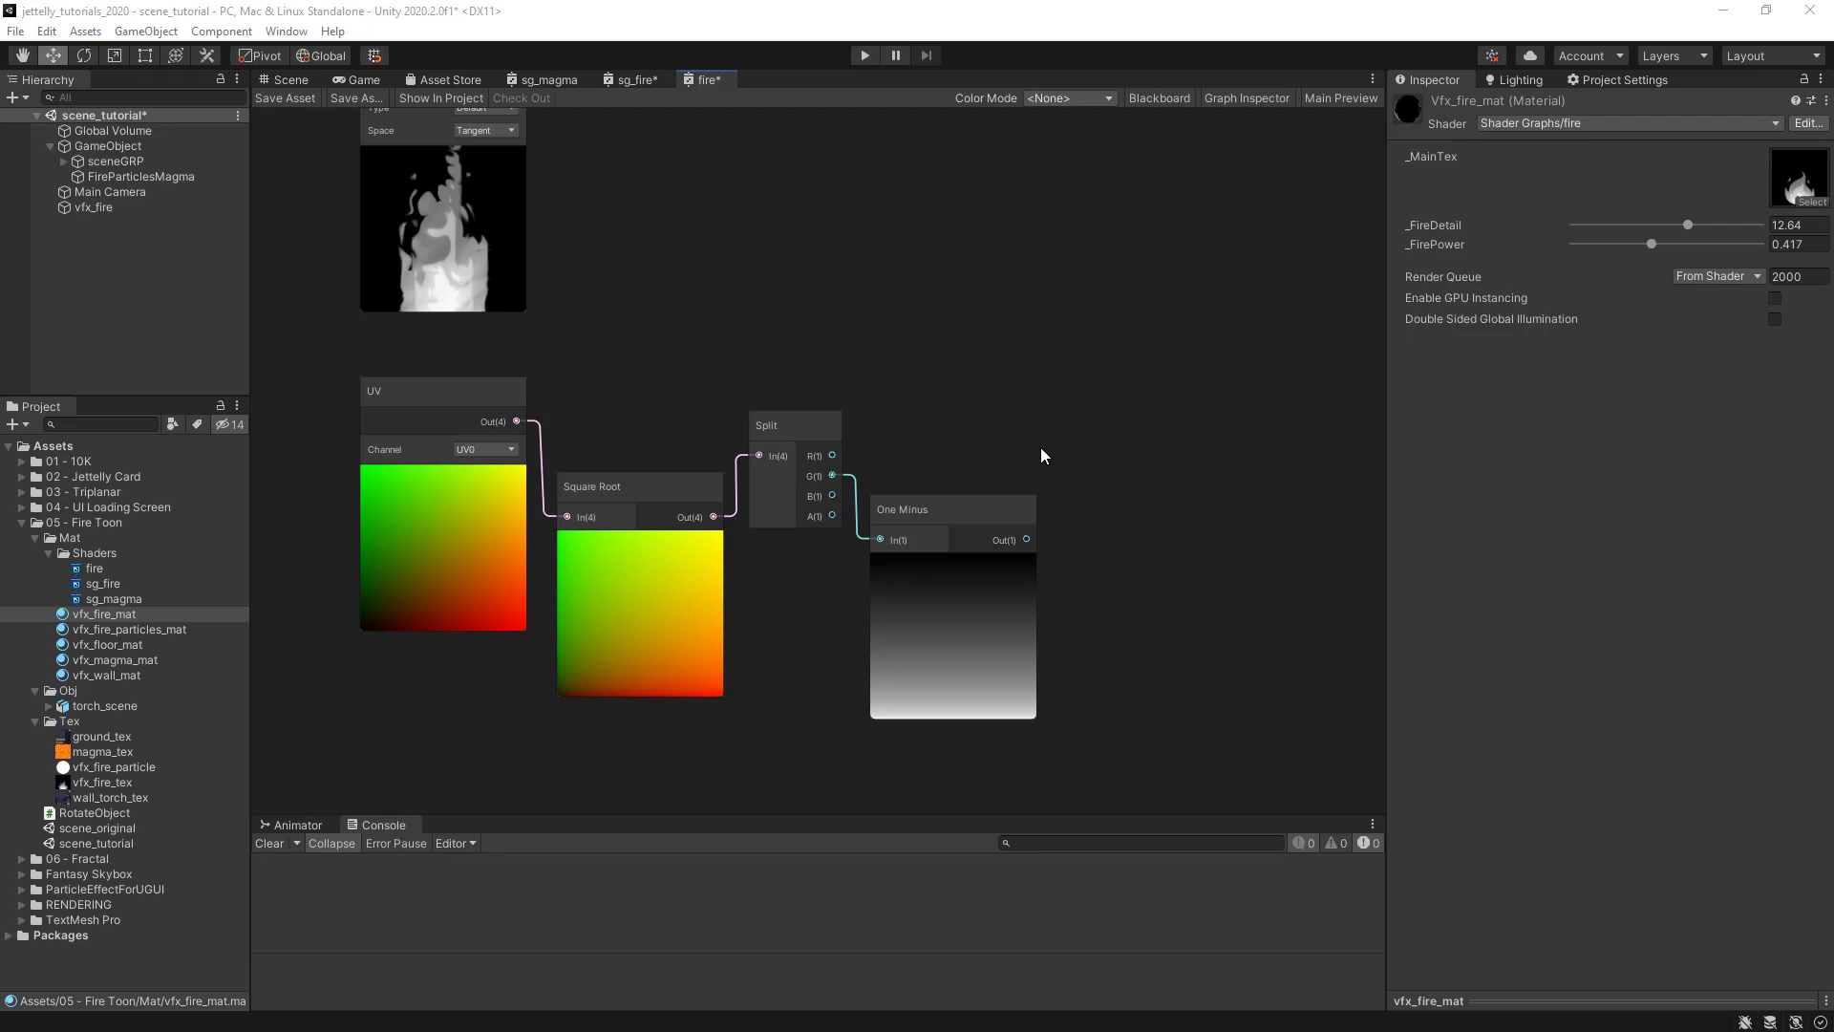
# Show the shader's properties and node settings, and add a Float property named _FireThreshold.
pyautogui.click(1176, 99)
pyautogui.click(1231, 96)
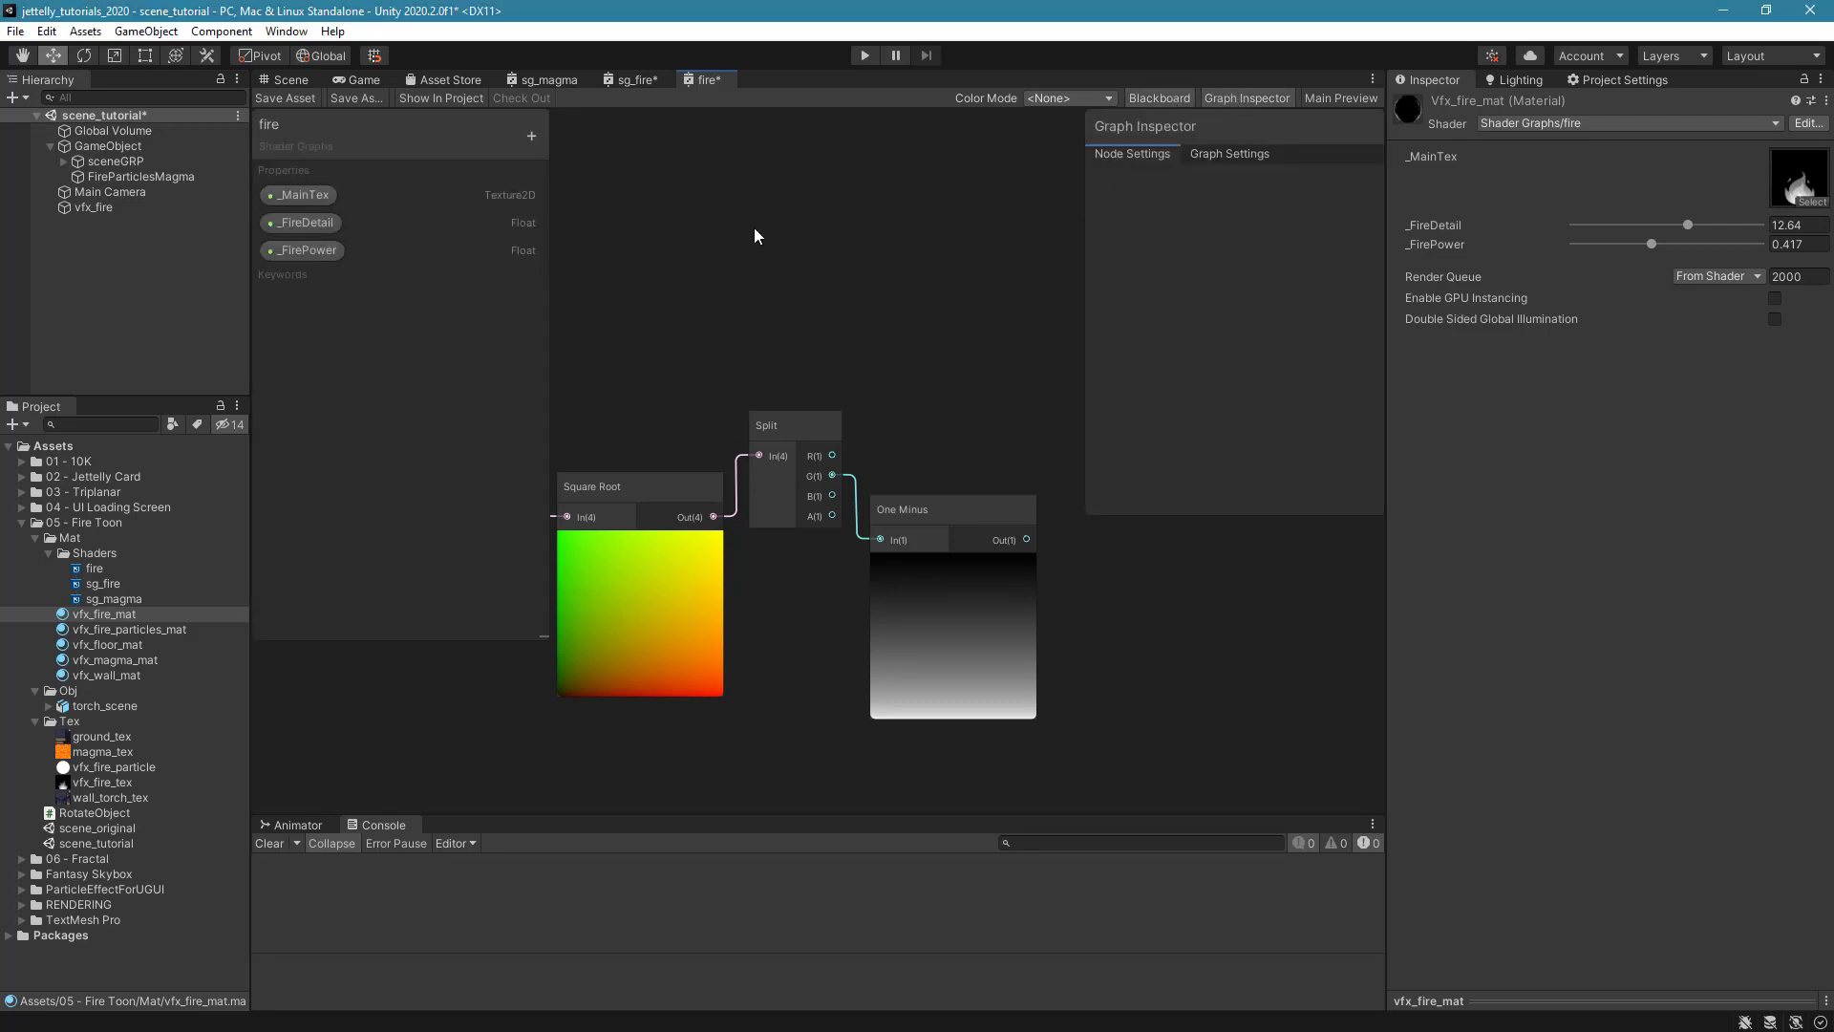
pyautogui.click(531, 135)
pyautogui.click(576, 145)
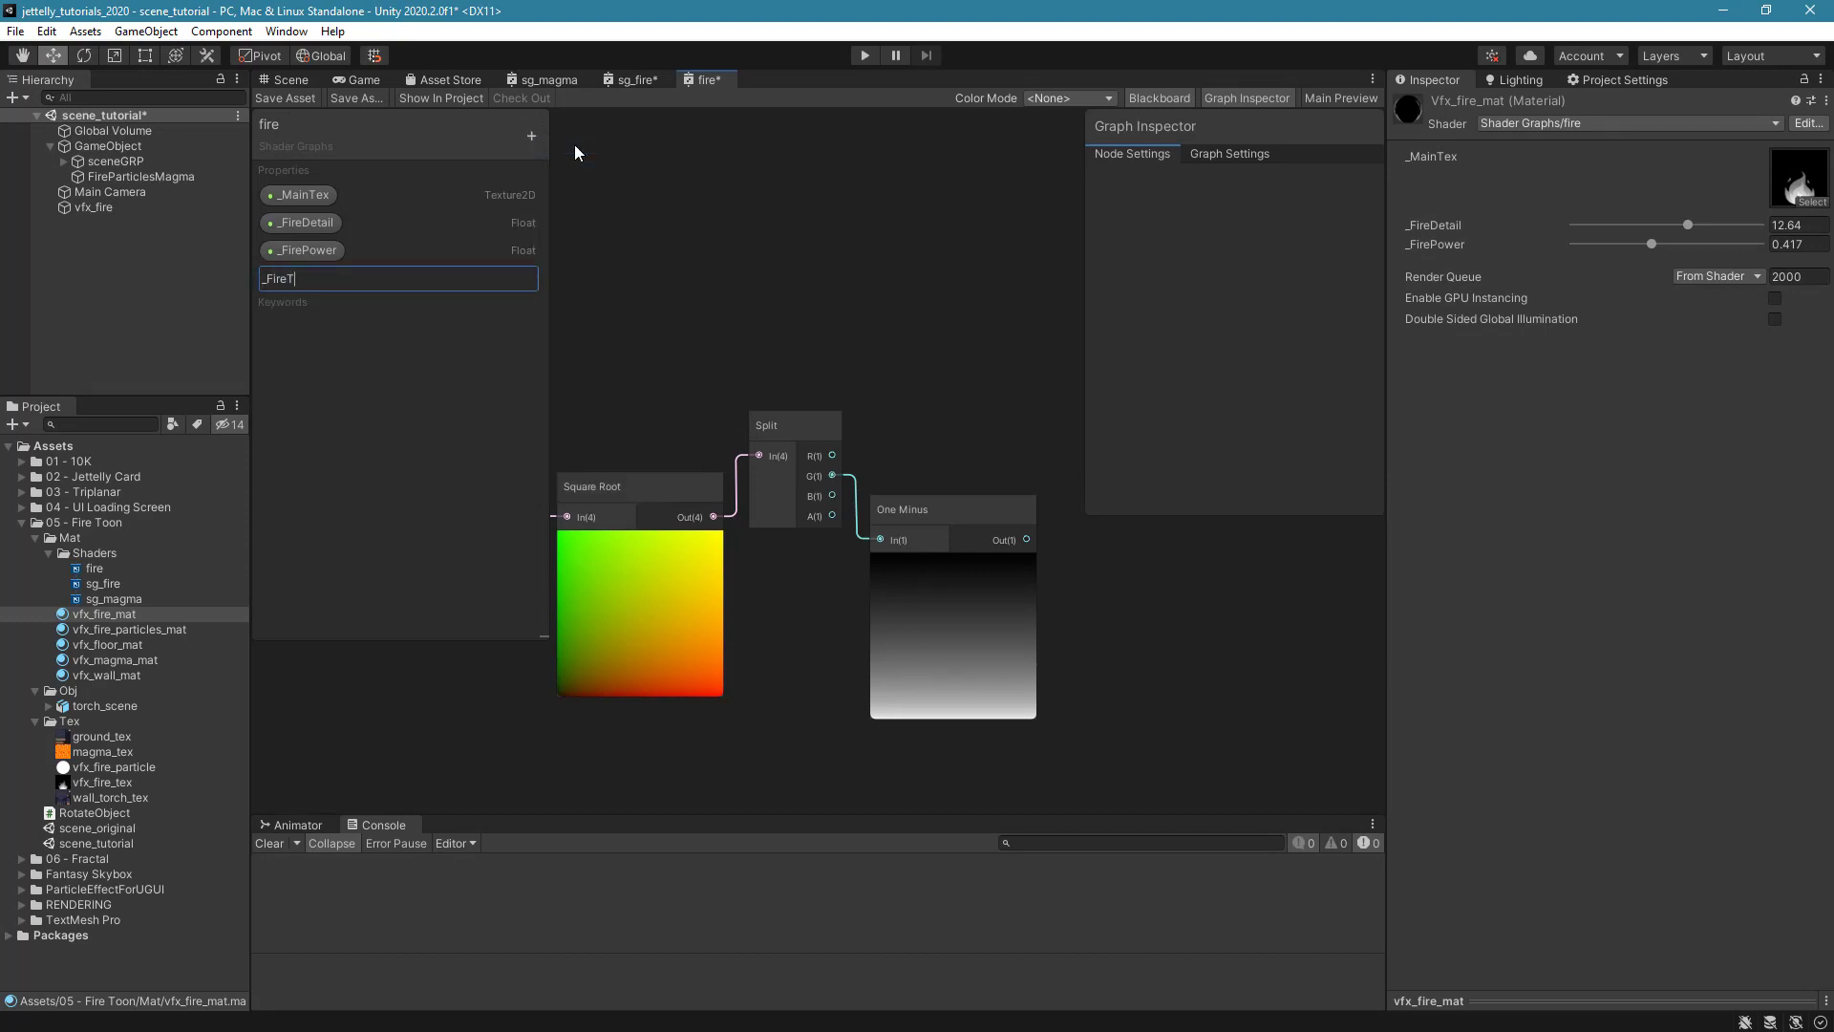
pyautogui.write('_FireThreshold')
pyautogui.press('Return')
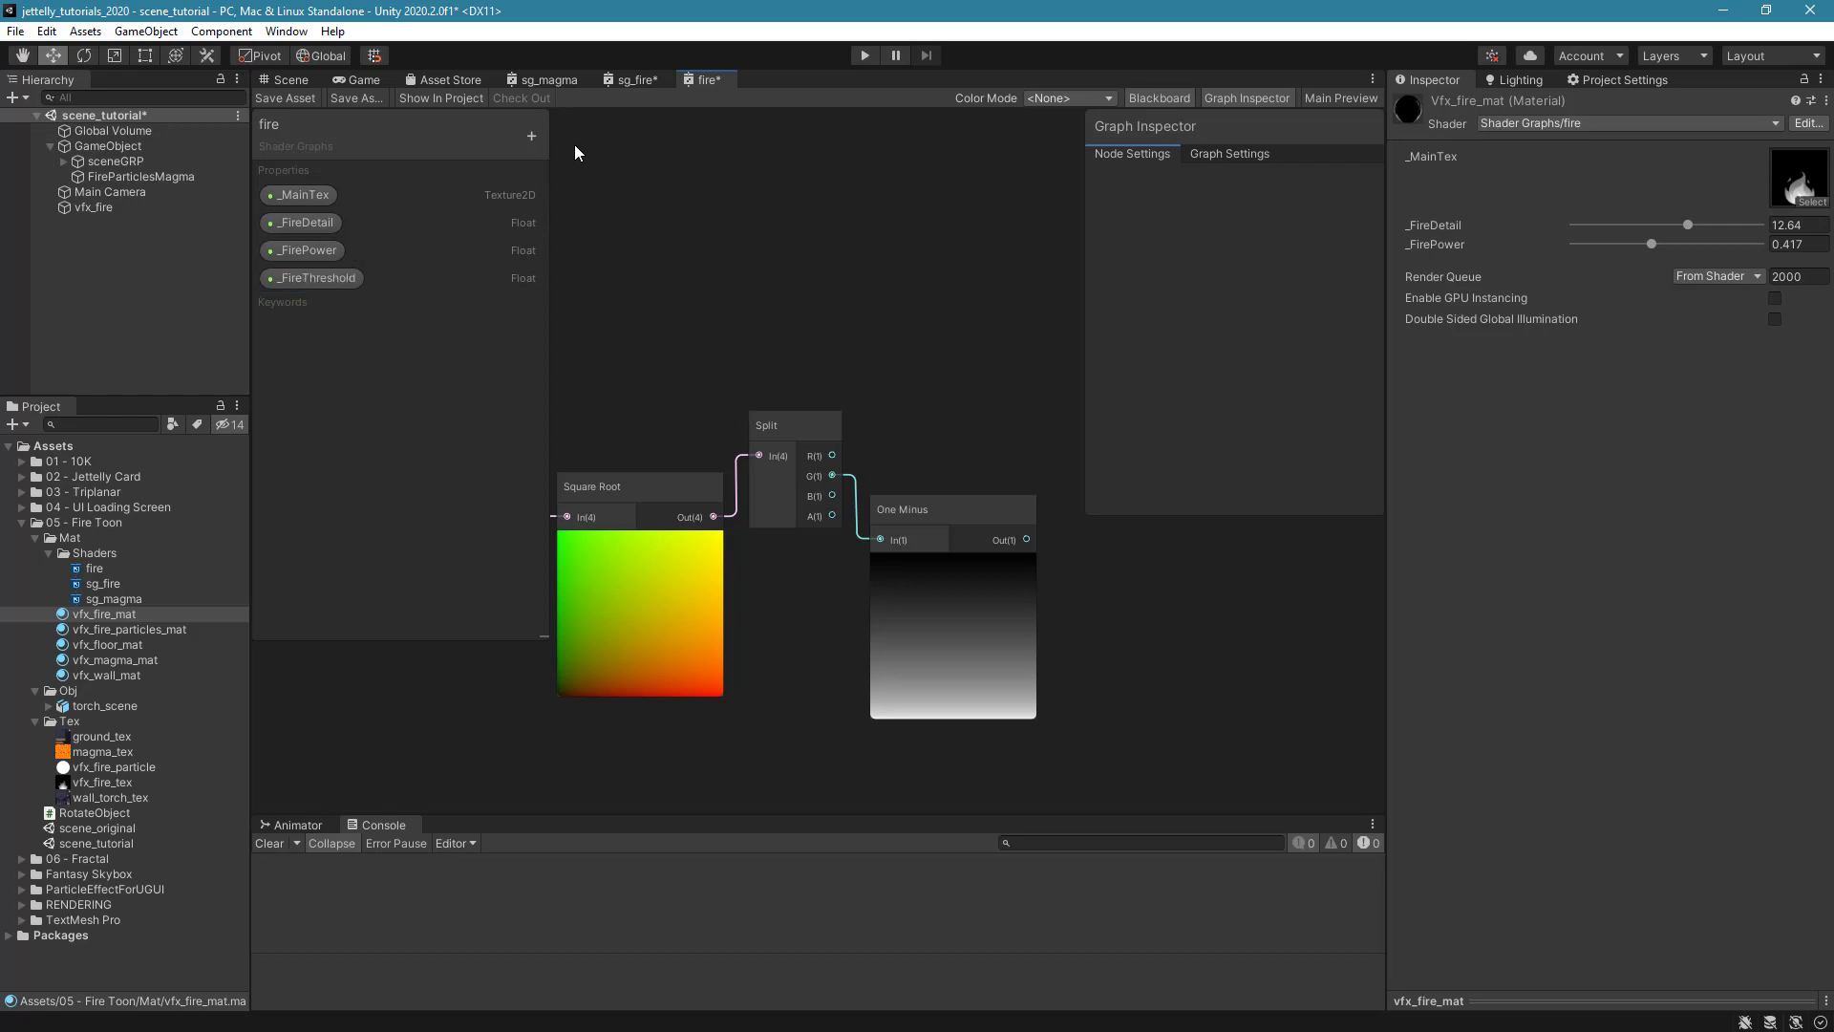
# Set the _FireThreshold property's mode to Slider and edit its range minimum.
pyautogui.click(311, 280)
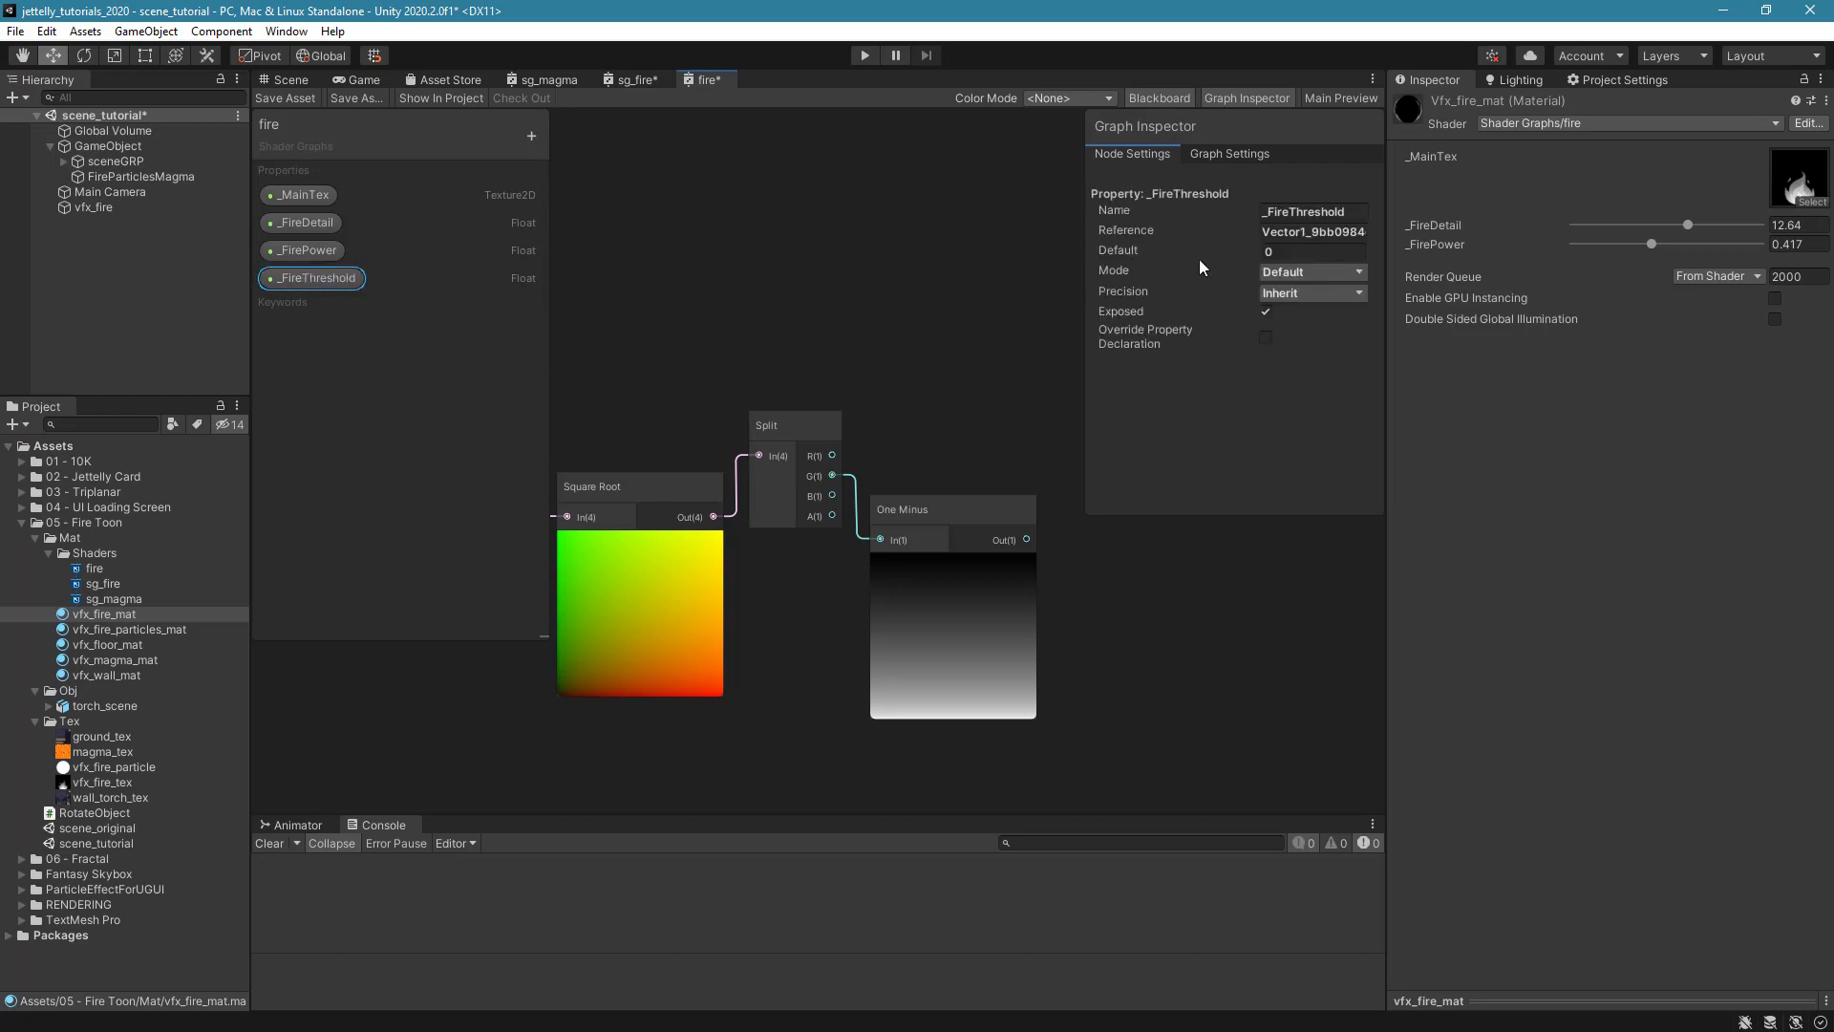
pyautogui.click(1281, 273)
pyautogui.click(1321, 318)
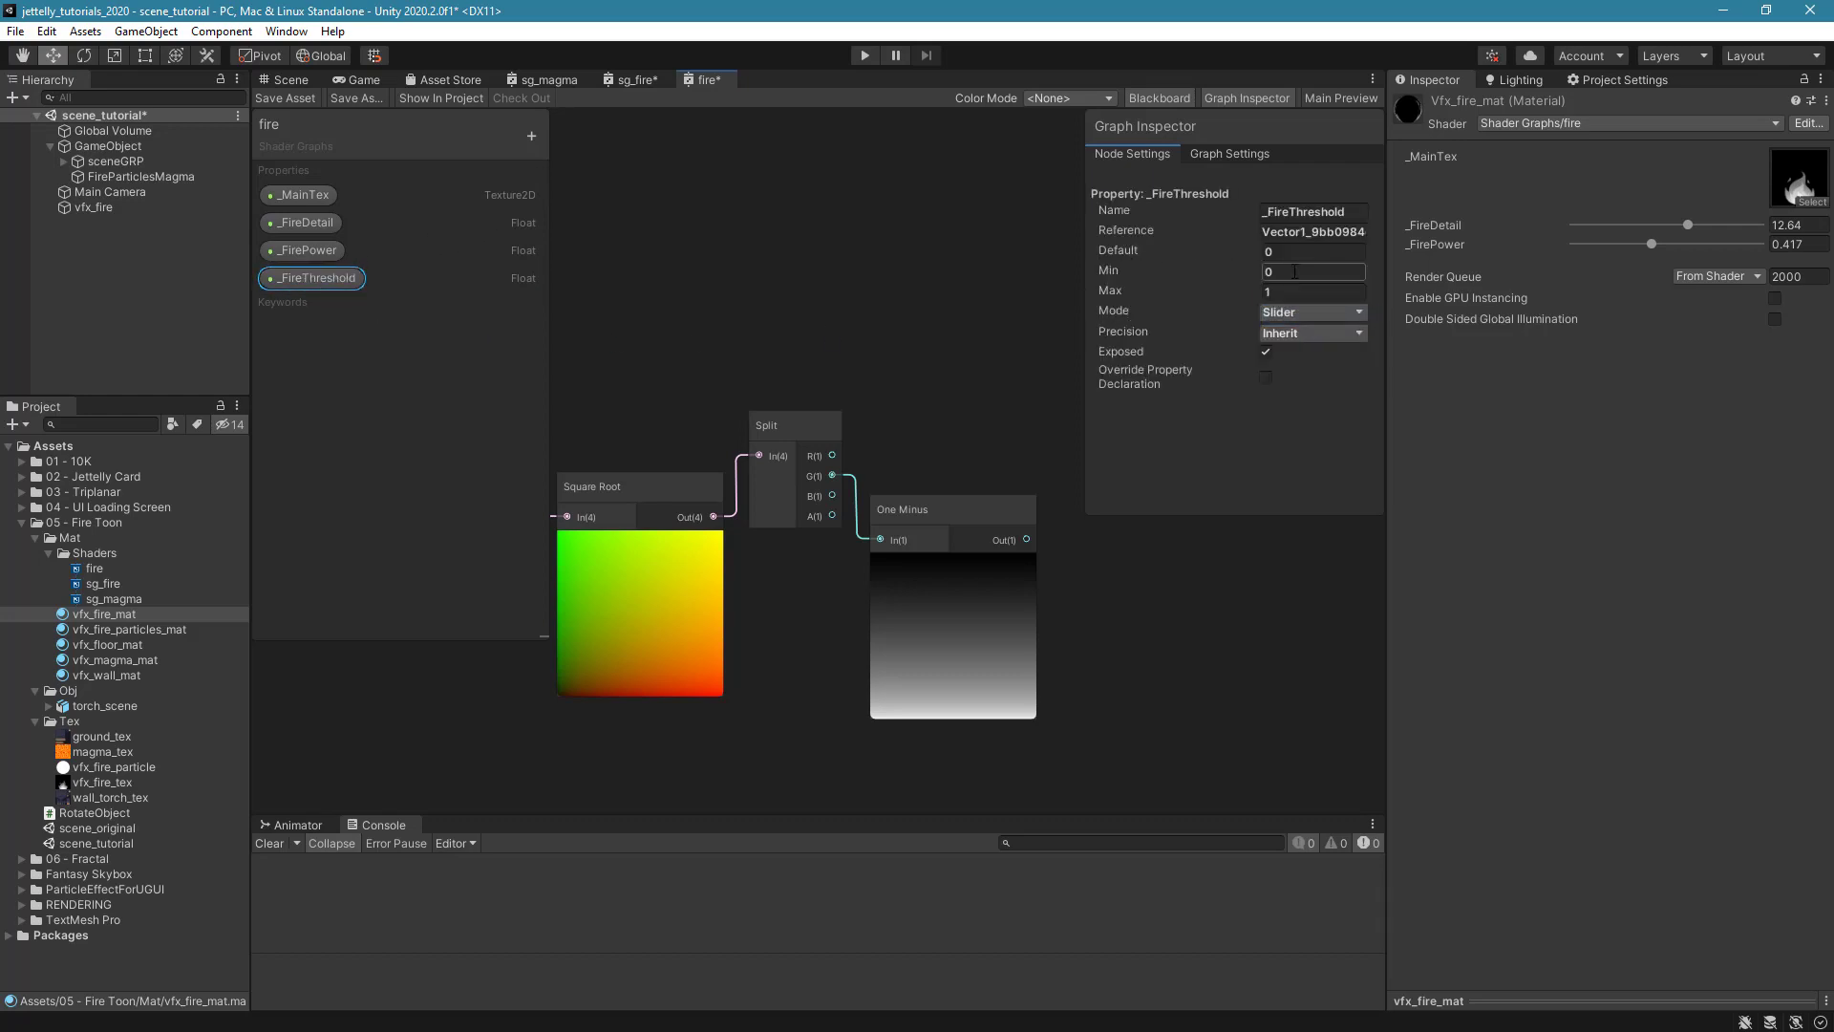
pyautogui.click(1294, 273)
pyautogui.click(1259, 95)
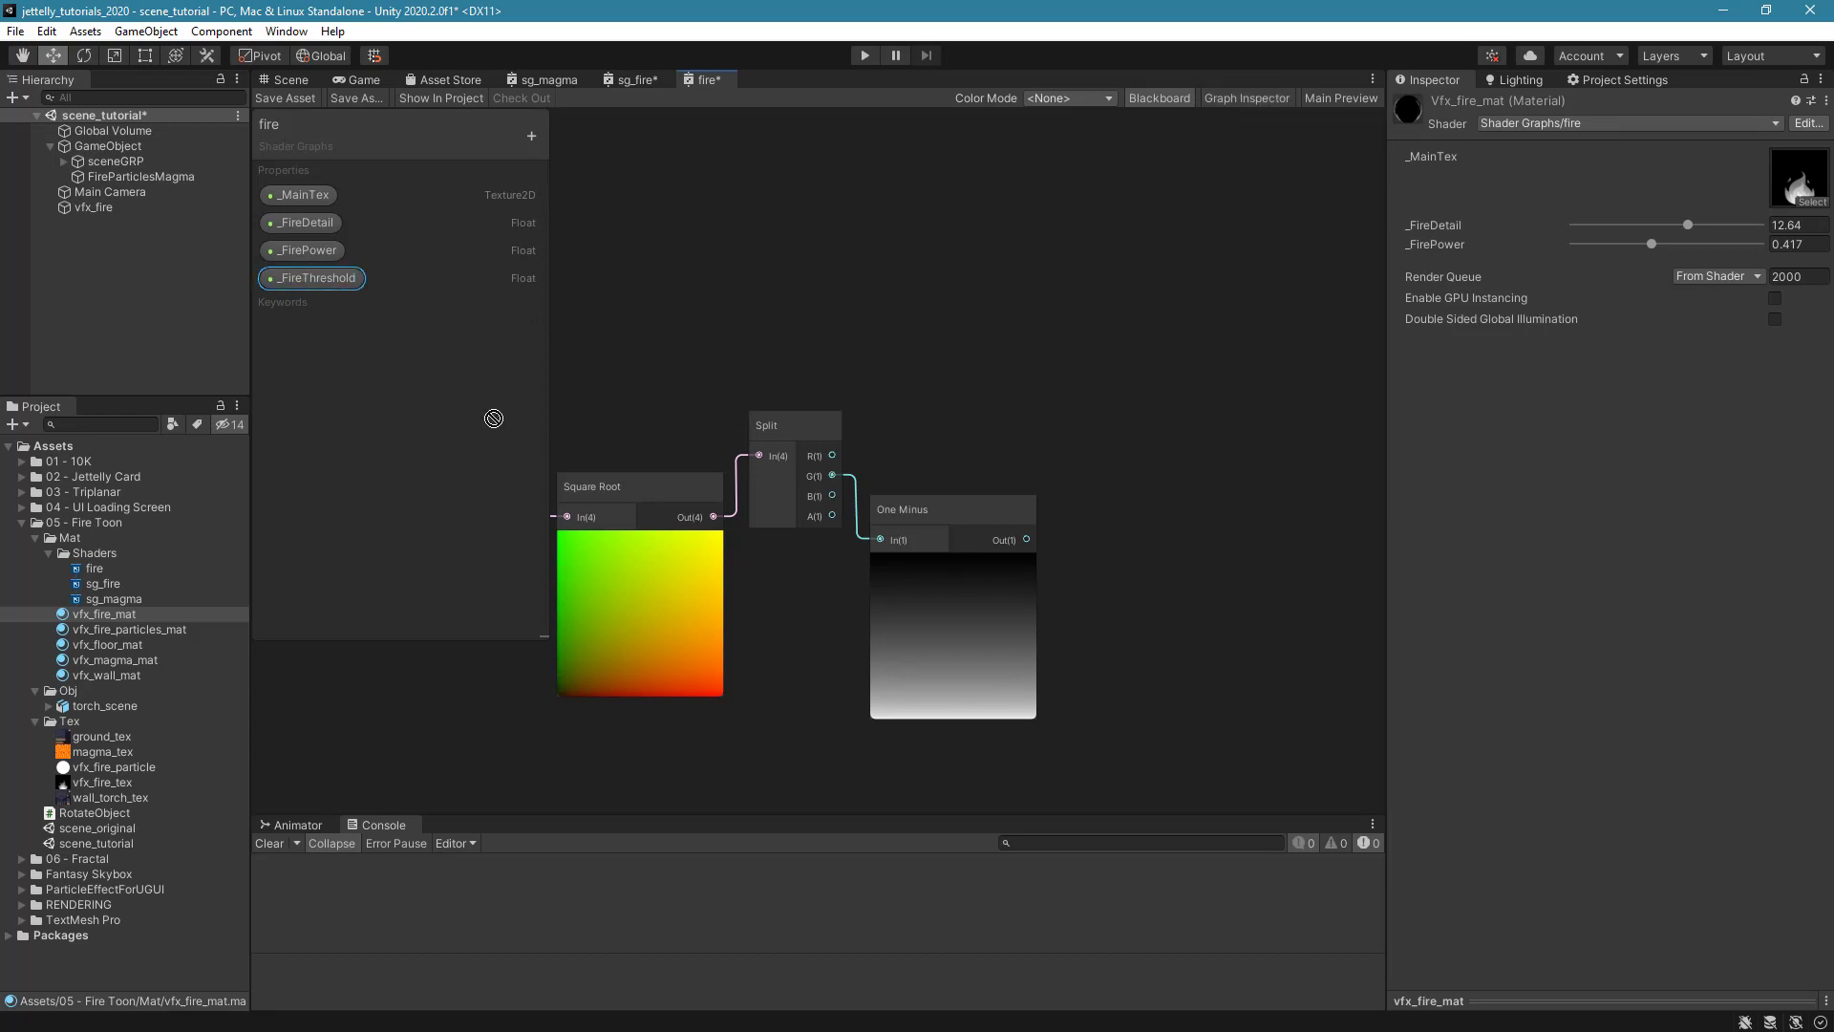
# Place a _FireThreshold node below One Minus and add the two outputs in a new Add node, with One Minus in A and _FireThreshold in B.
pyautogui.moveTo(923, 741); pyautogui.dragTo(925, 743)
pyautogui.click(1159, 95)
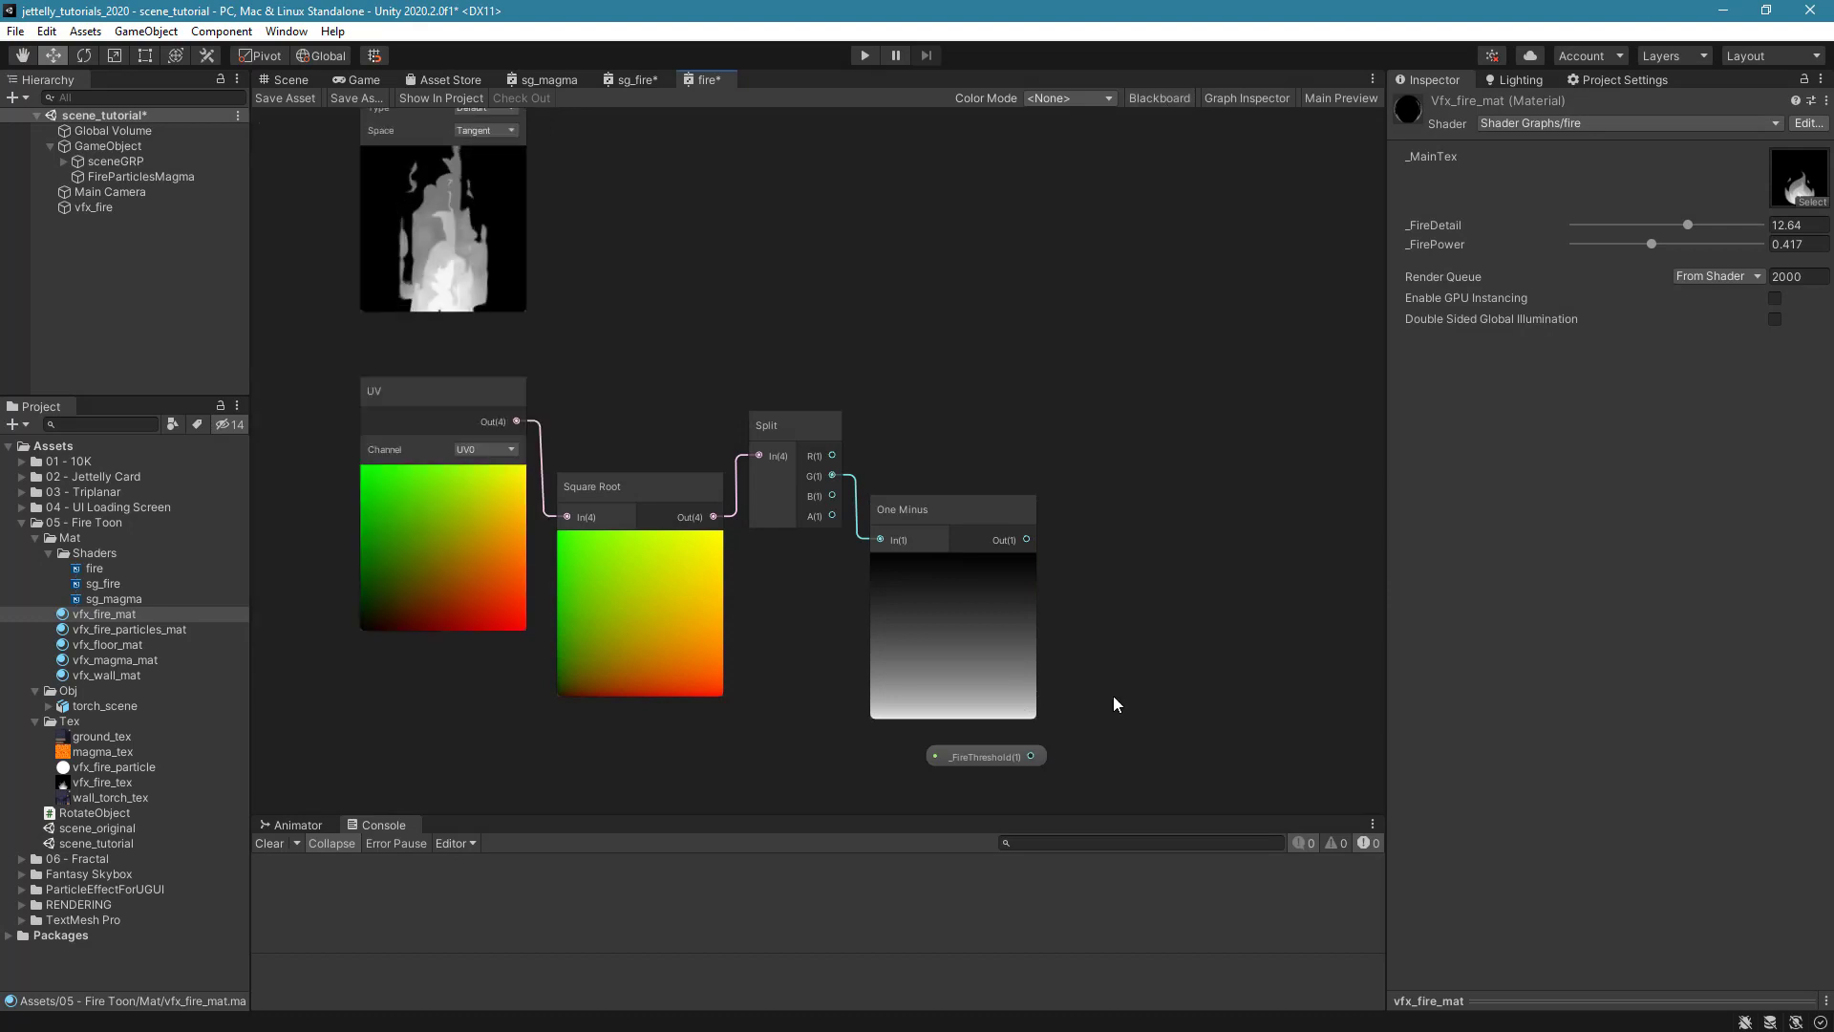
pyautogui.moveTo(1114, 695); pyautogui.dragTo(1076, 457, button='middle')
pyautogui.scroll(1, 1075, 457)
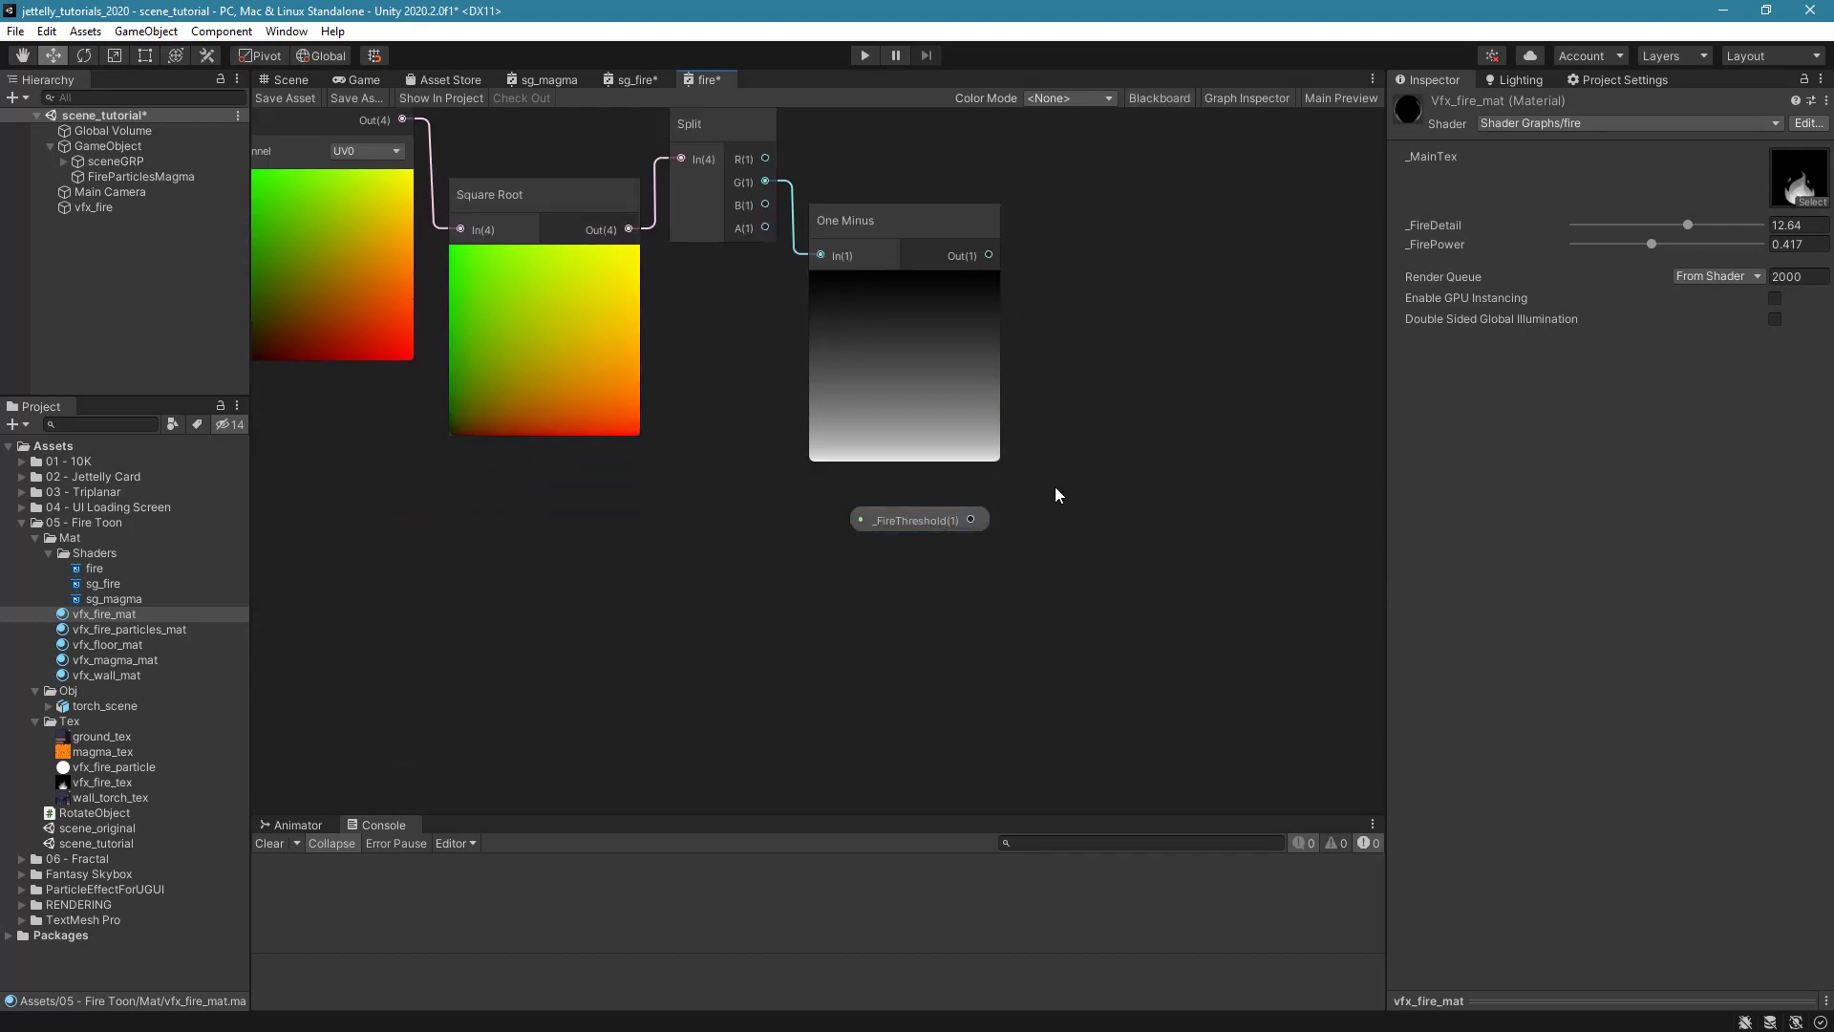
pyautogui.press('space')
pyautogui.write('add')
pyautogui.press('Return')
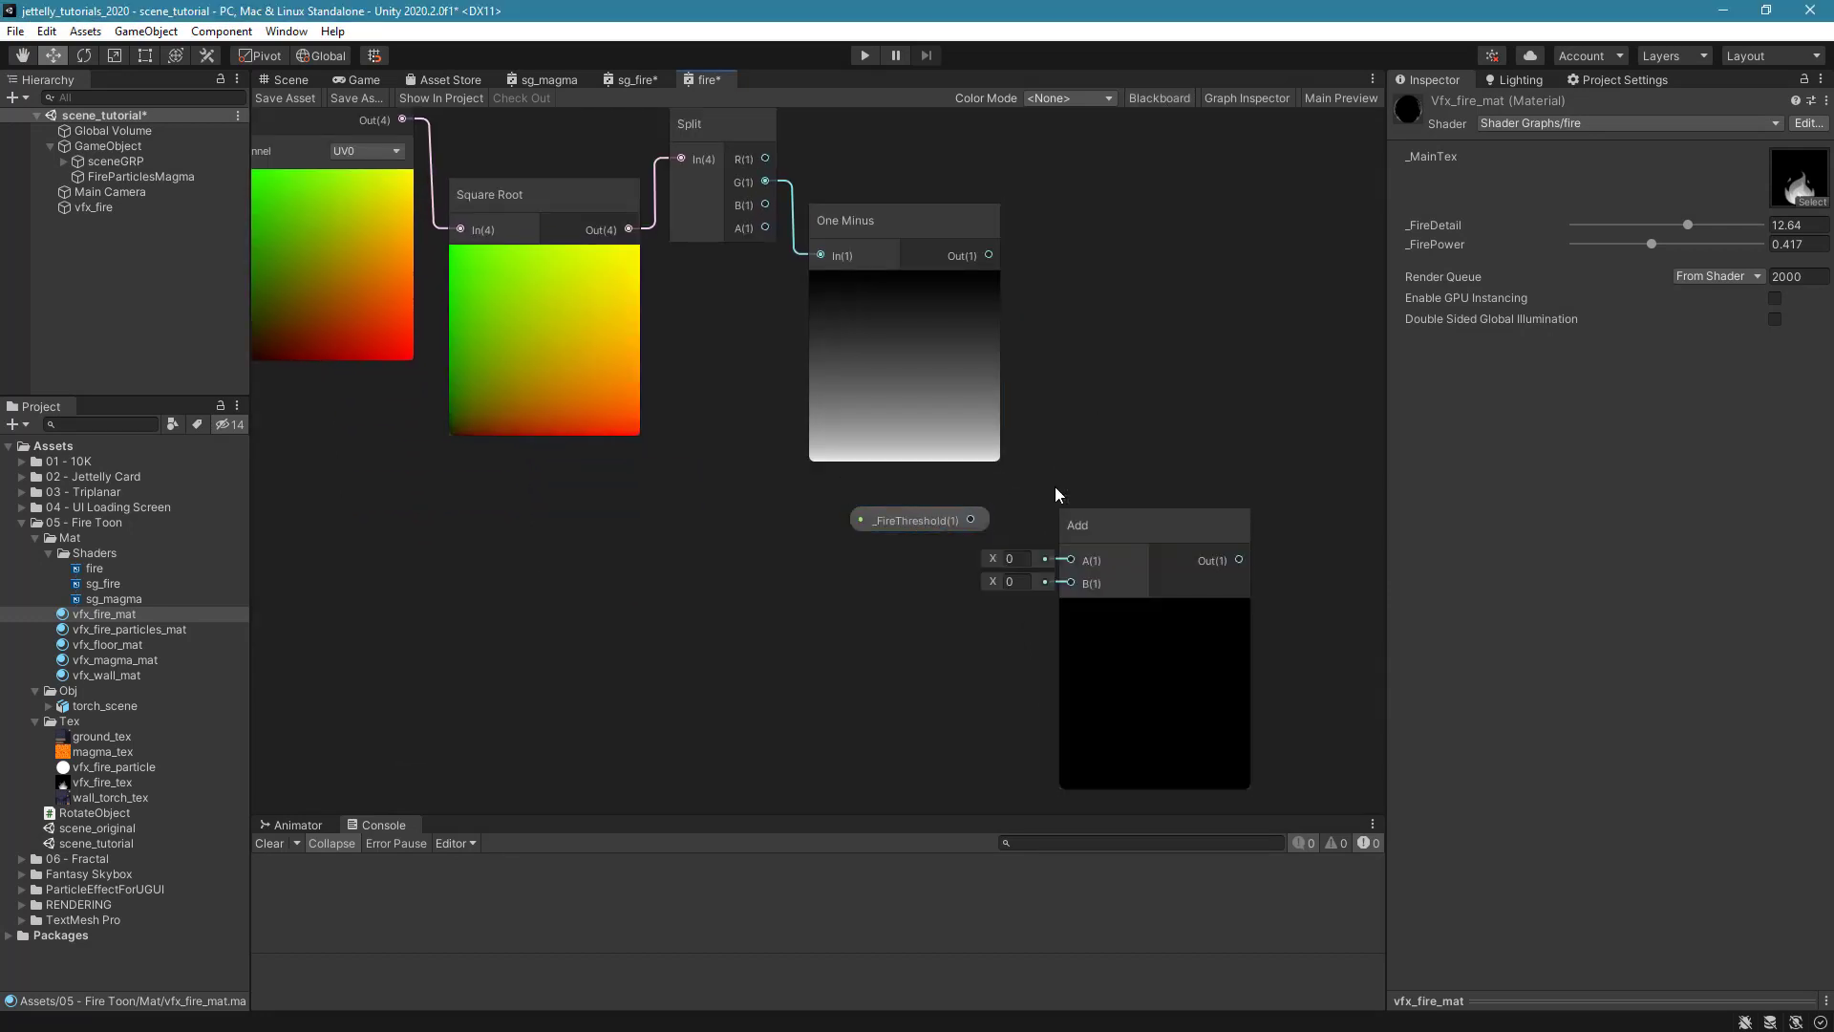
pyautogui.moveTo(1098, 470); pyautogui.dragTo(992, 583, button='middle')
pyautogui.moveTo(1031, 626); pyautogui.dragTo(1060, 365)
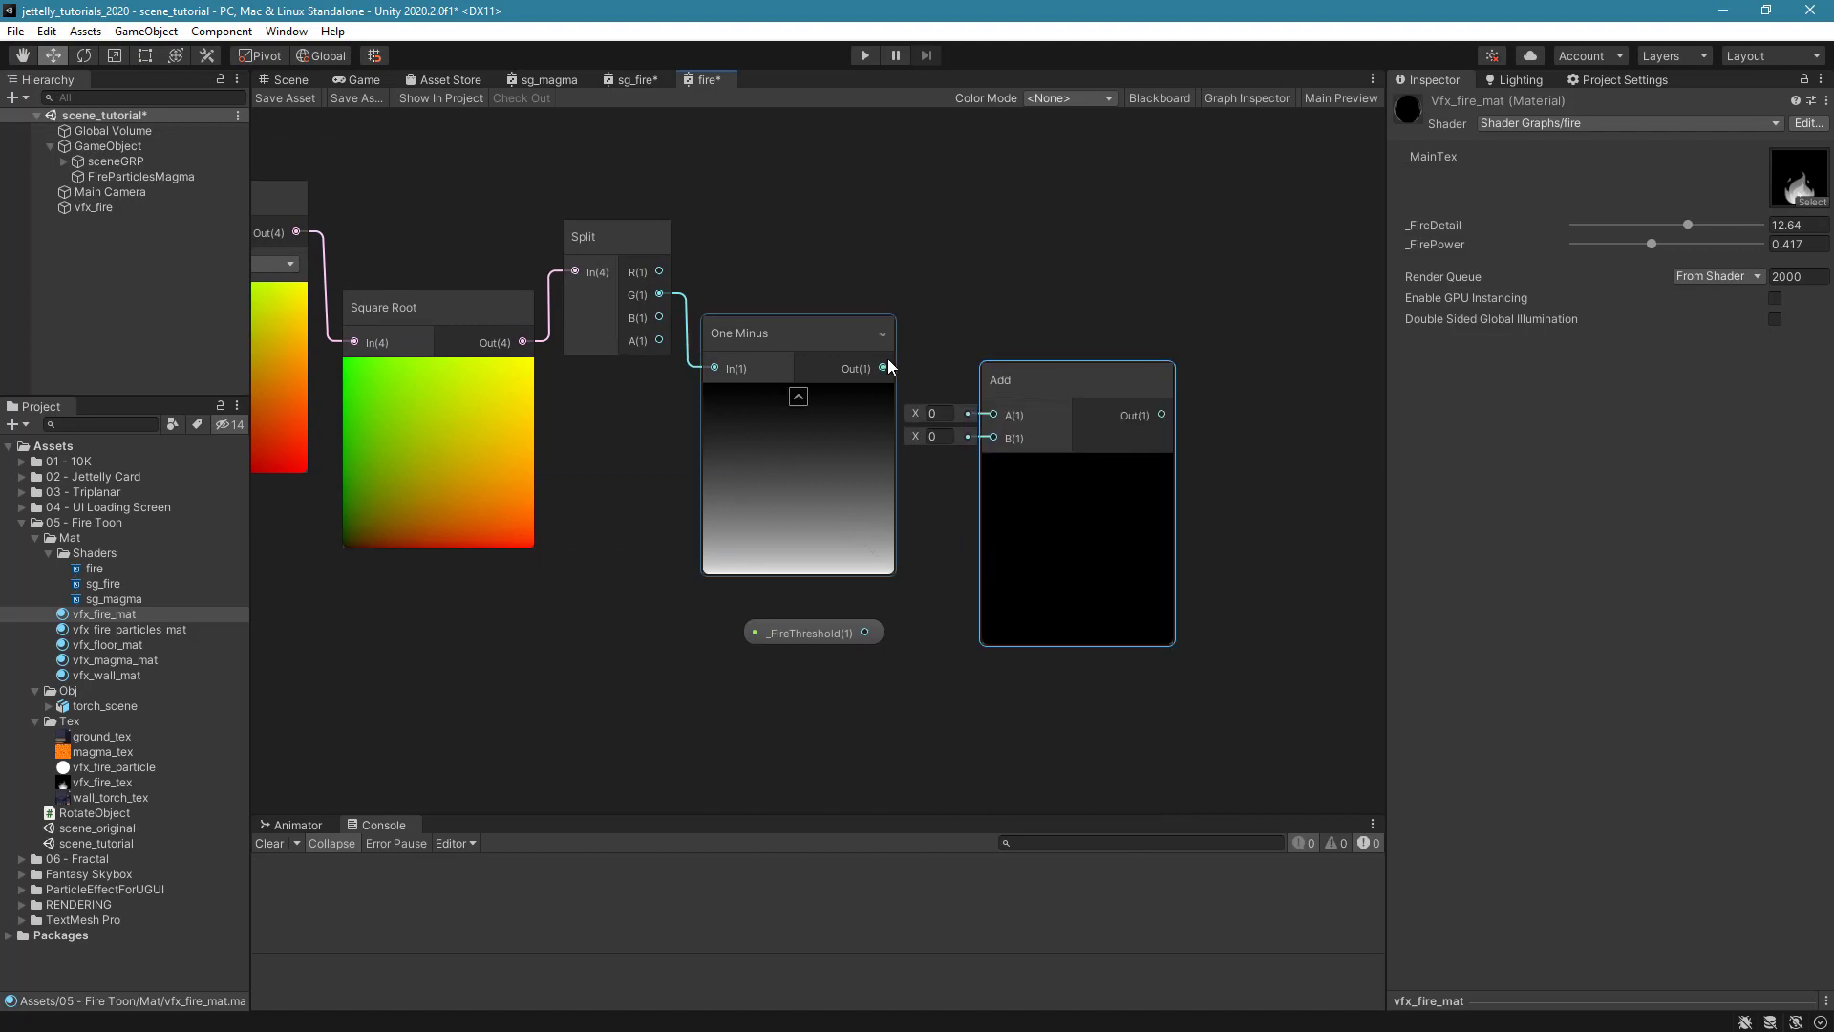
pyautogui.moveTo(883, 368); pyautogui.dragTo(991, 439)
pyautogui.moveTo(1083, 370); pyautogui.dragTo(1047, 445)
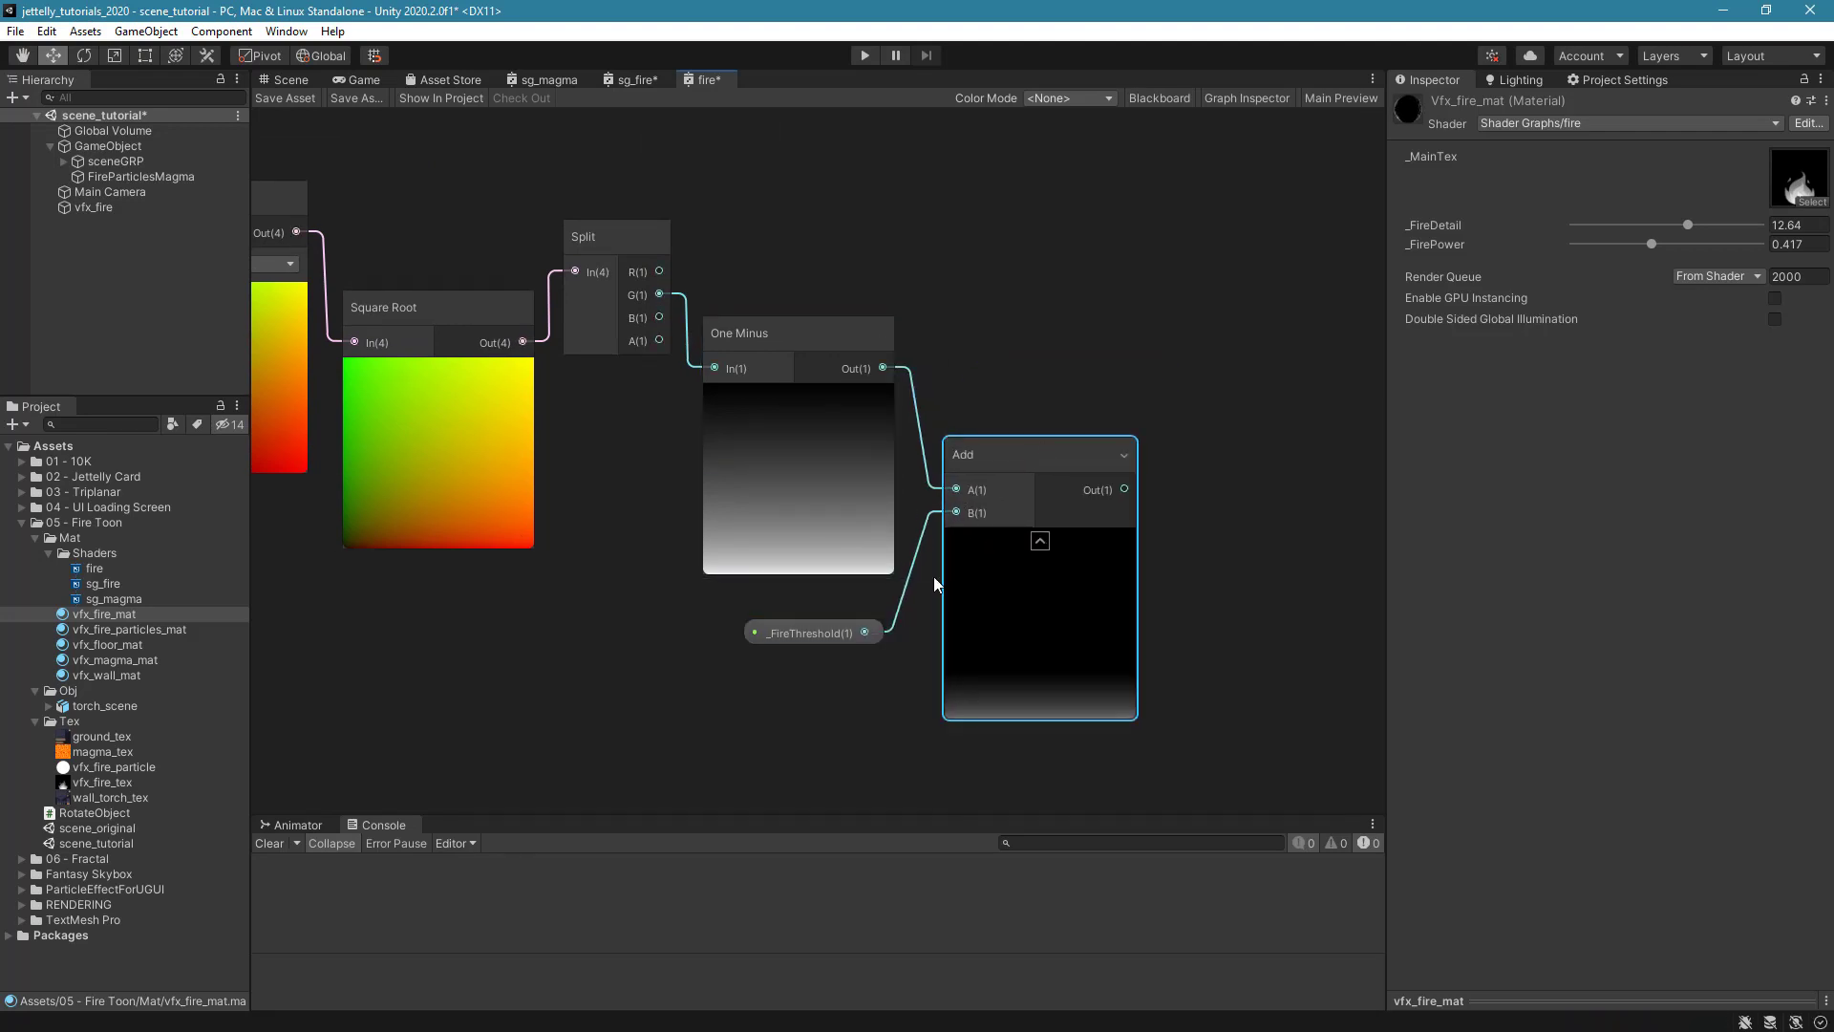
pyautogui.moveTo(829, 633); pyautogui.dragTo(862, 630)
pyautogui.moveTo(1177, 543); pyautogui.dragTo(1084, 552, button='middle')
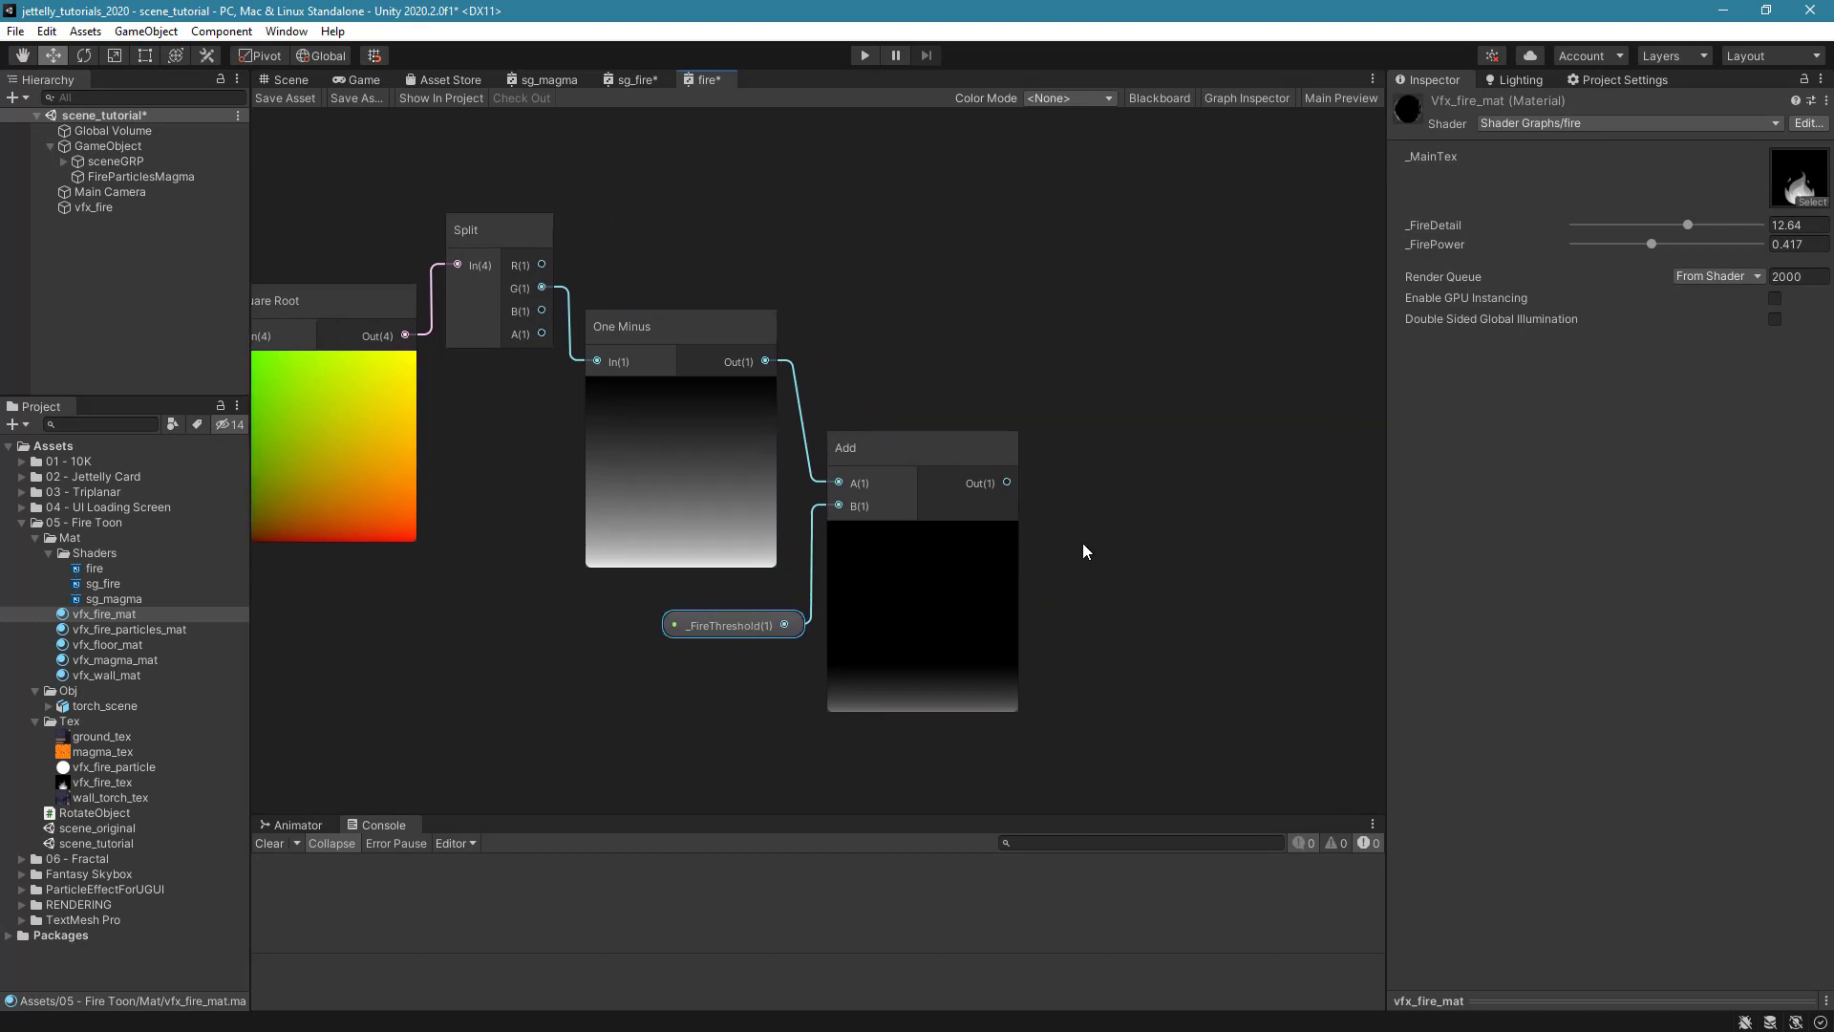
# Add a Multiply node with the Add output connected to A and B kept at 2.
pyautogui.click(1105, 489)
pyautogui.press('space')
pyautogui.write('mul')
pyautogui.press('Return')
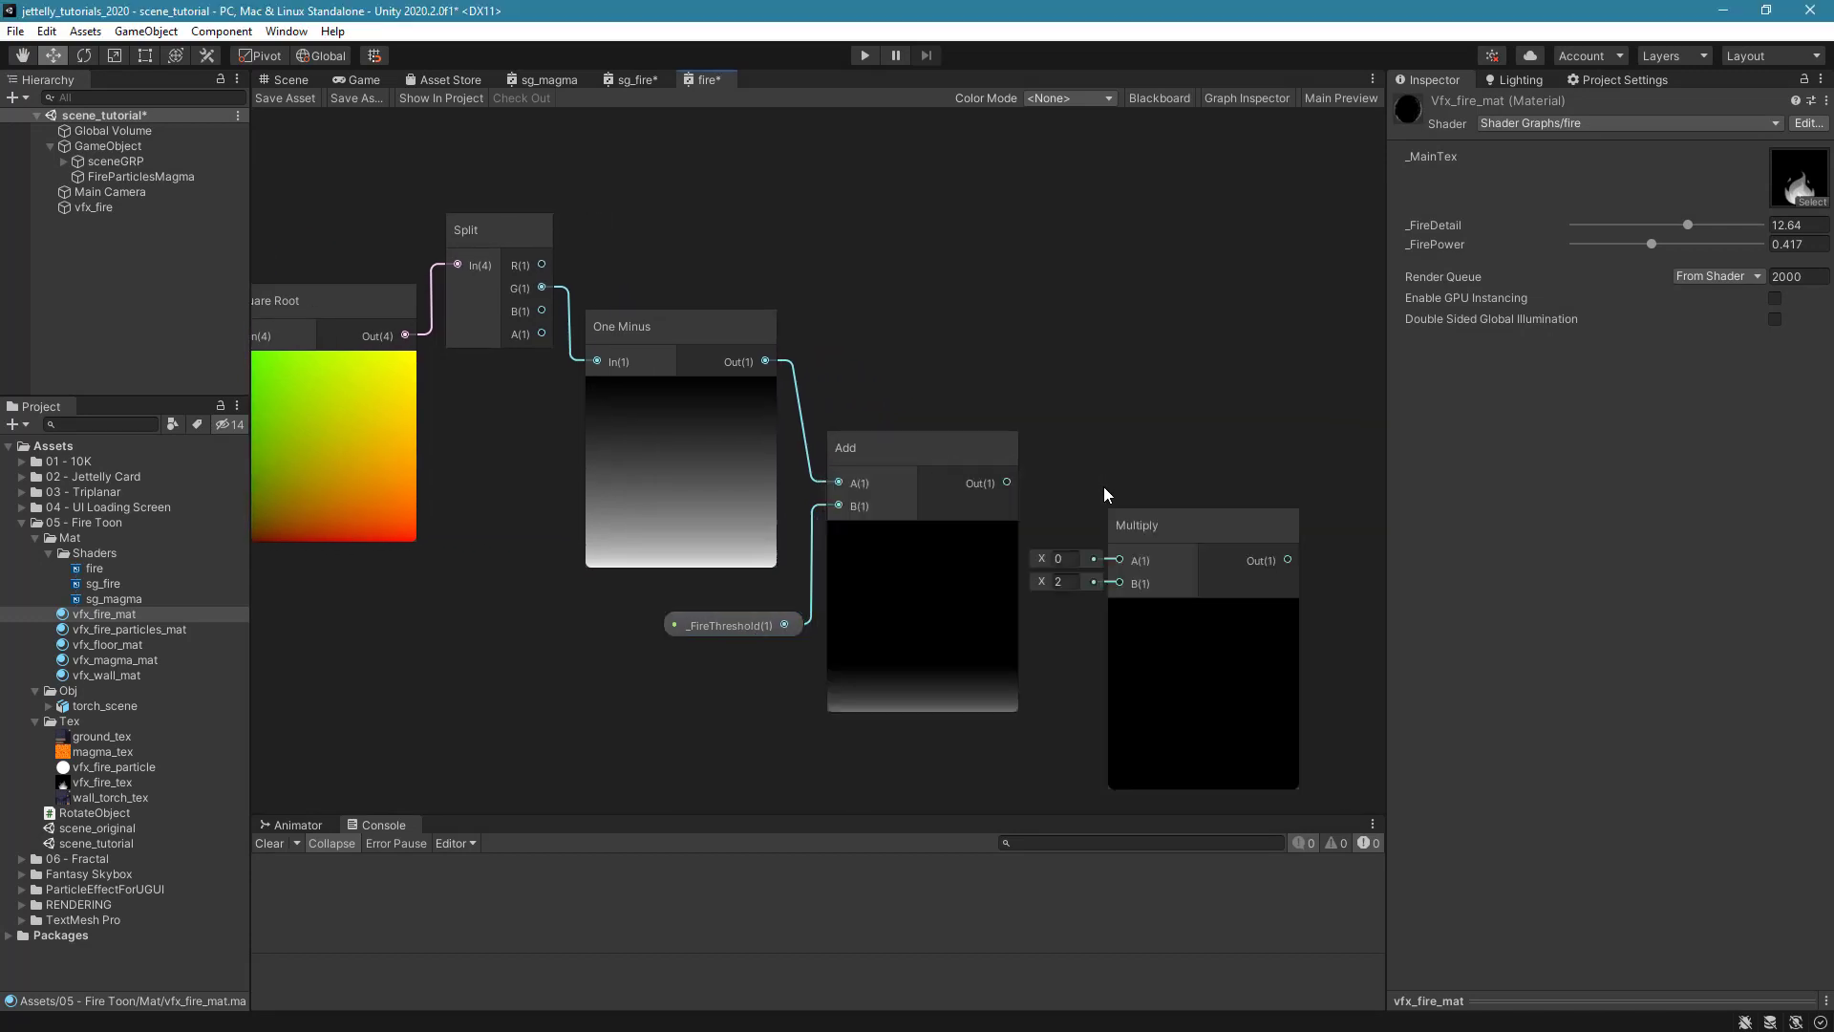
pyautogui.moveTo(1104, 485); pyautogui.dragTo(1006, 420, button='middle')
pyautogui.moveTo(905, 421); pyautogui.dragTo(1037, 264)
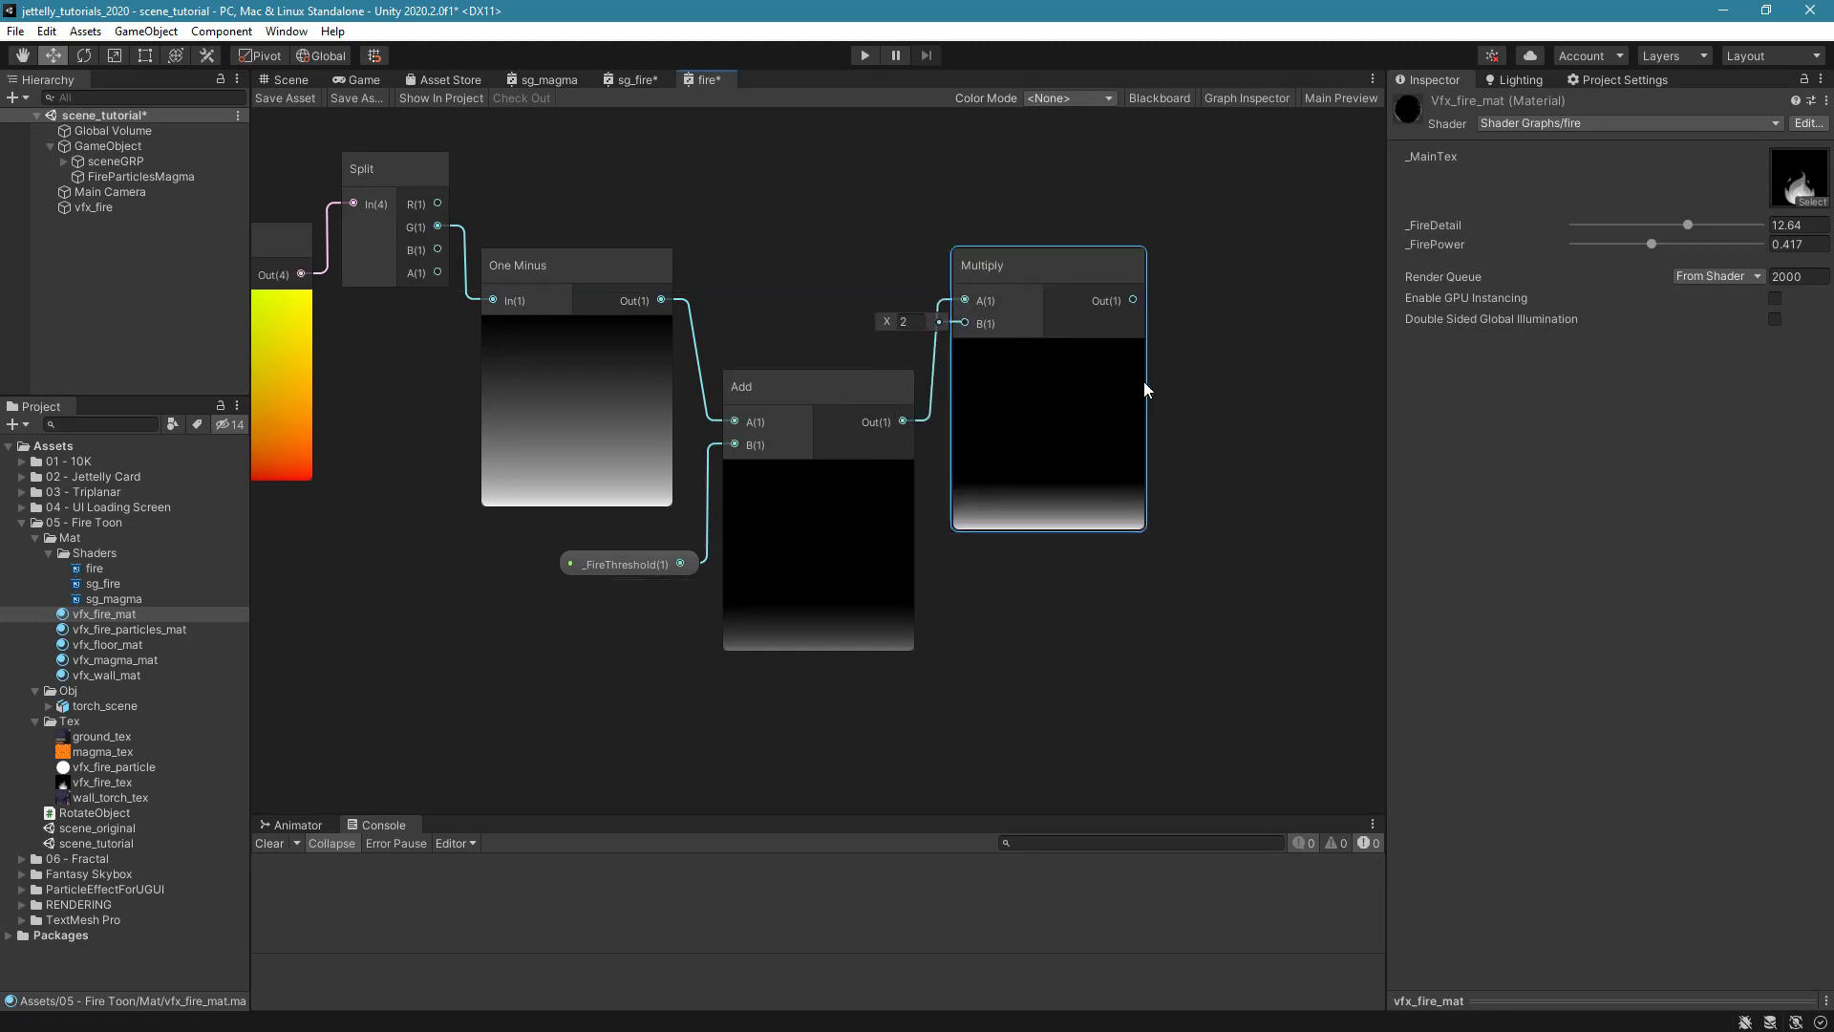
pyautogui.scroll(-2, 1089, 492)
pyautogui.click(988, 537)
# Add a Clamp node with a range of 0 to 1 and connect the Multiply output to its In port.
pyautogui.moveTo(989, 537)
pyautogui.mouseDown(button='middle')
pyautogui.moveTo(1010, 604)
pyautogui.moveTo(1014, 531)
pyautogui.mouseUp(button='middle')
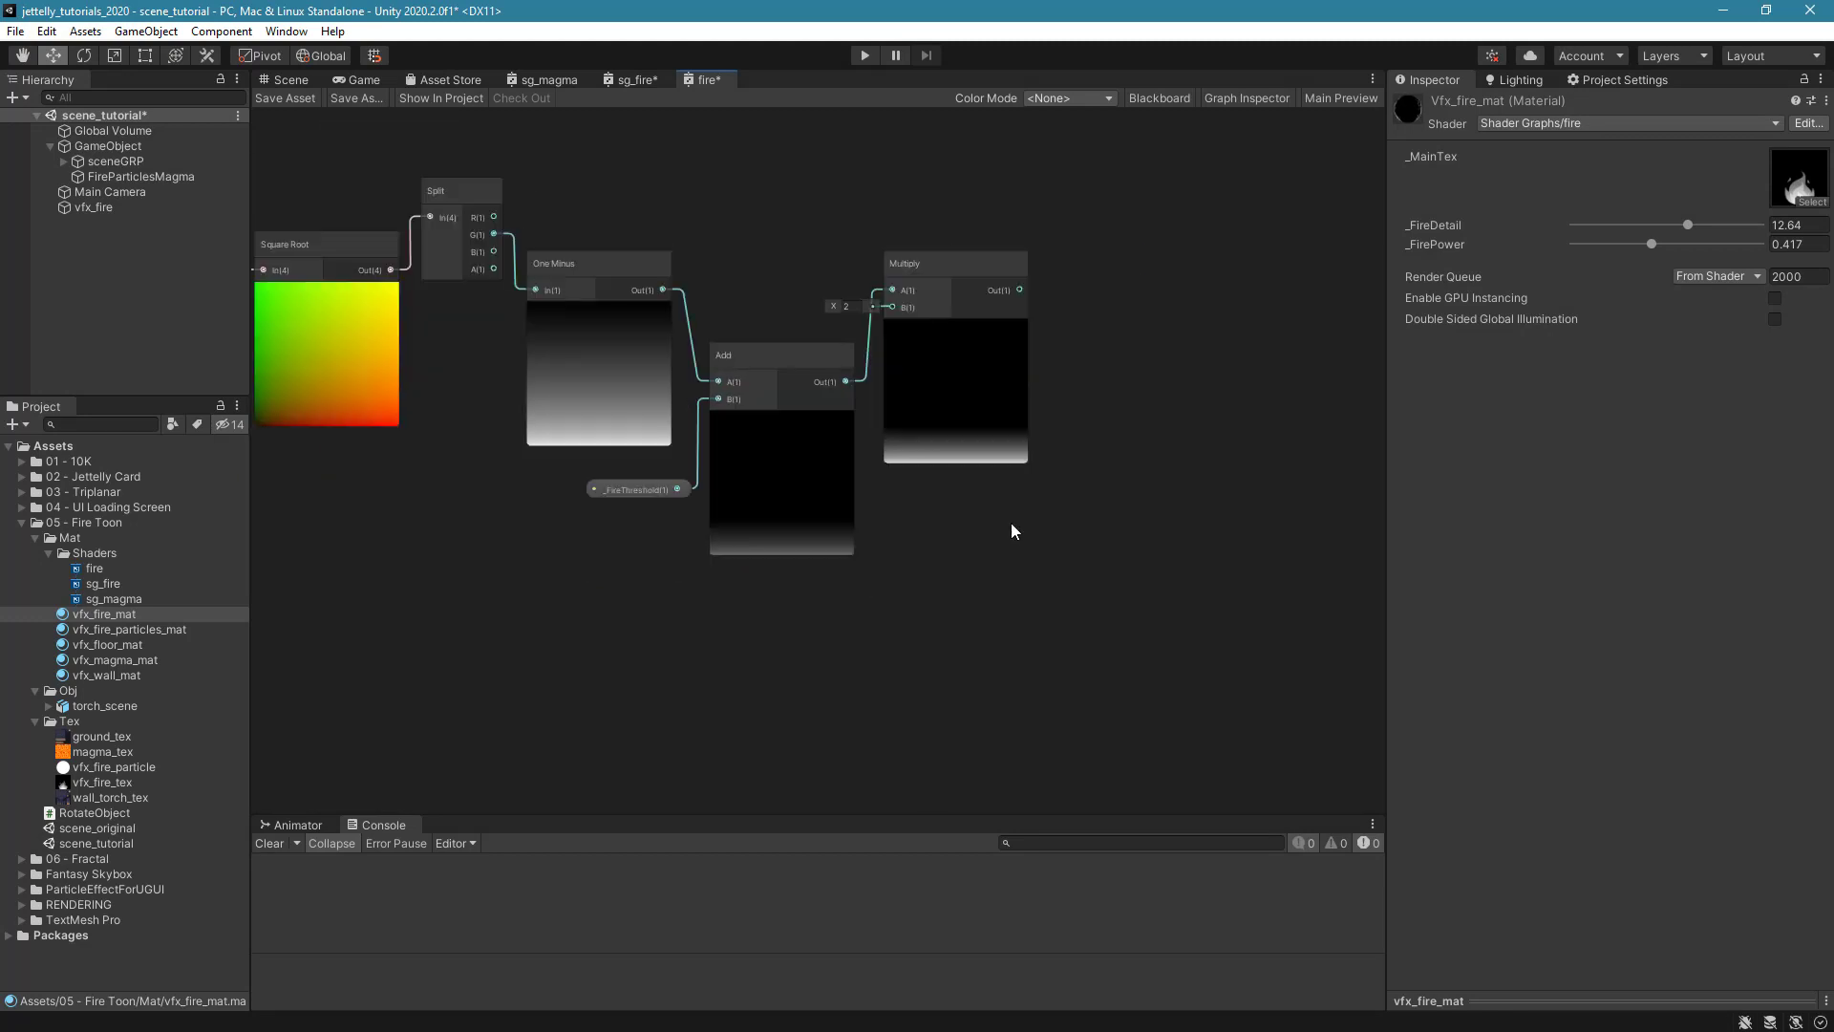
pyautogui.moveTo(1201, 506); pyautogui.dragTo(1053, 584, button='middle')
pyautogui.press('space')
pyautogui.write('l')
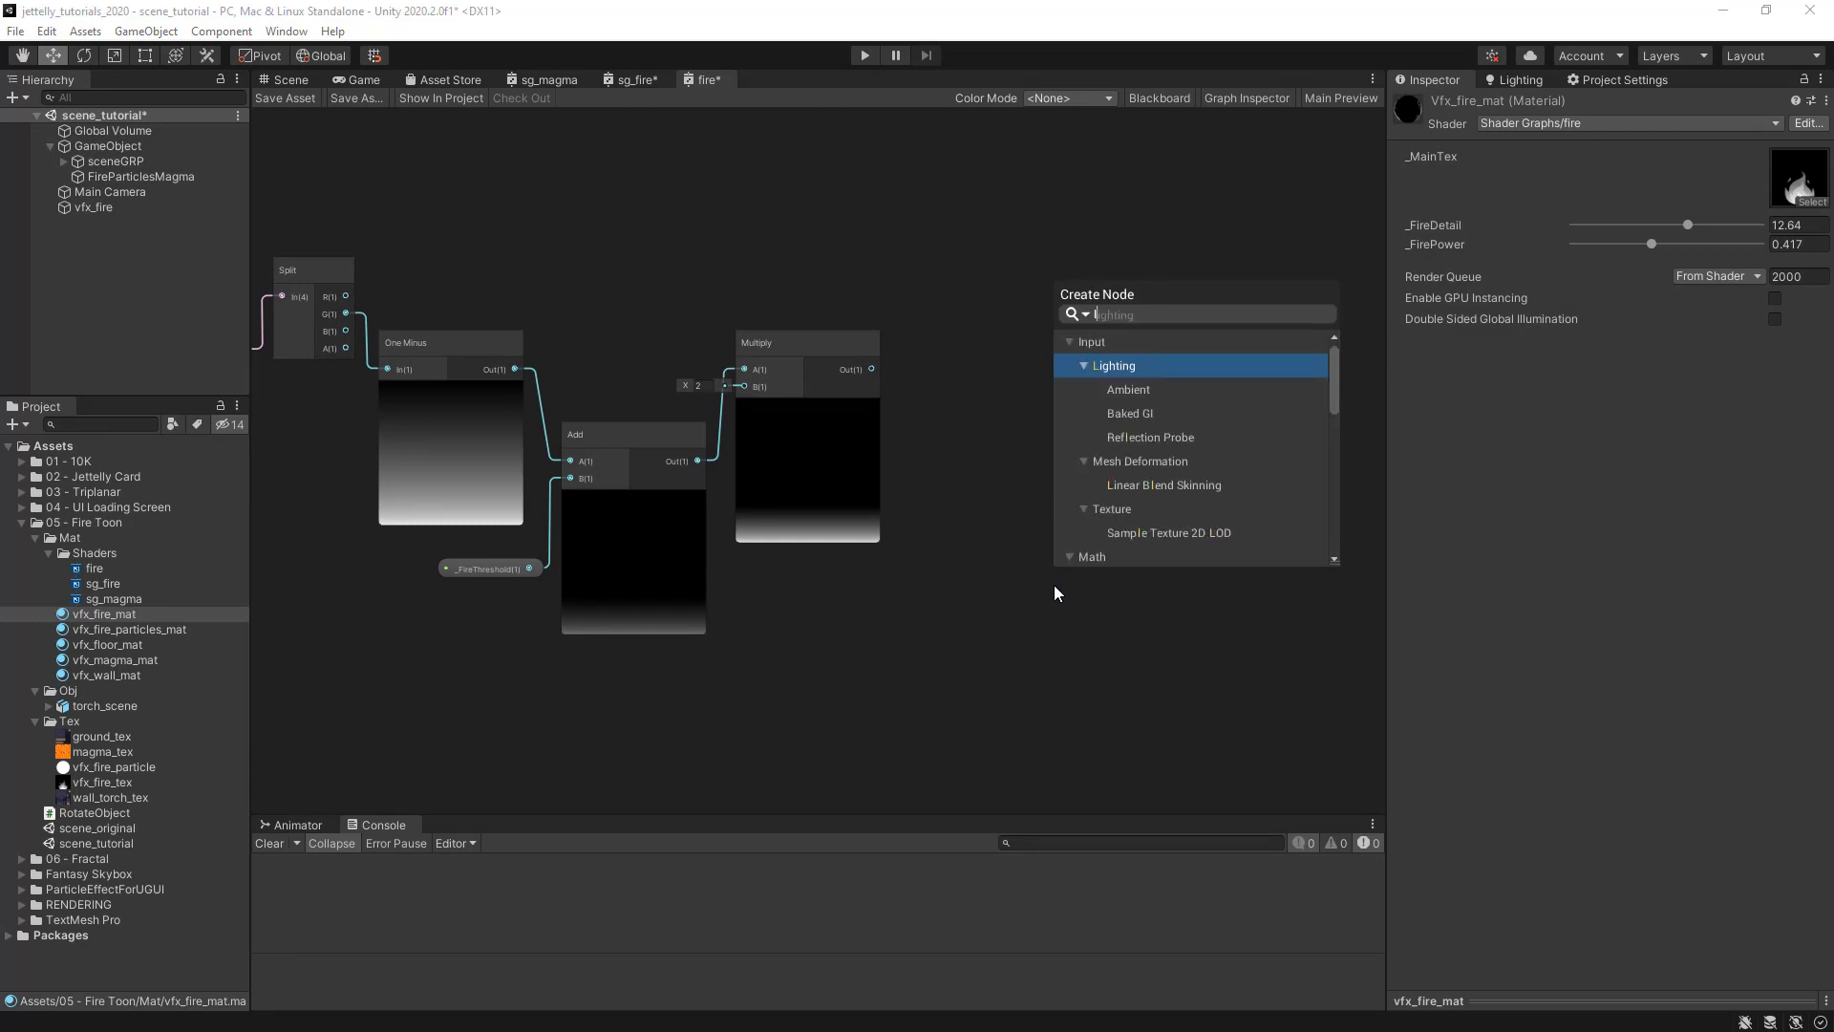
pyautogui.press('BackSpace')
pyautogui.write('clamp')
pyautogui.press('Return')
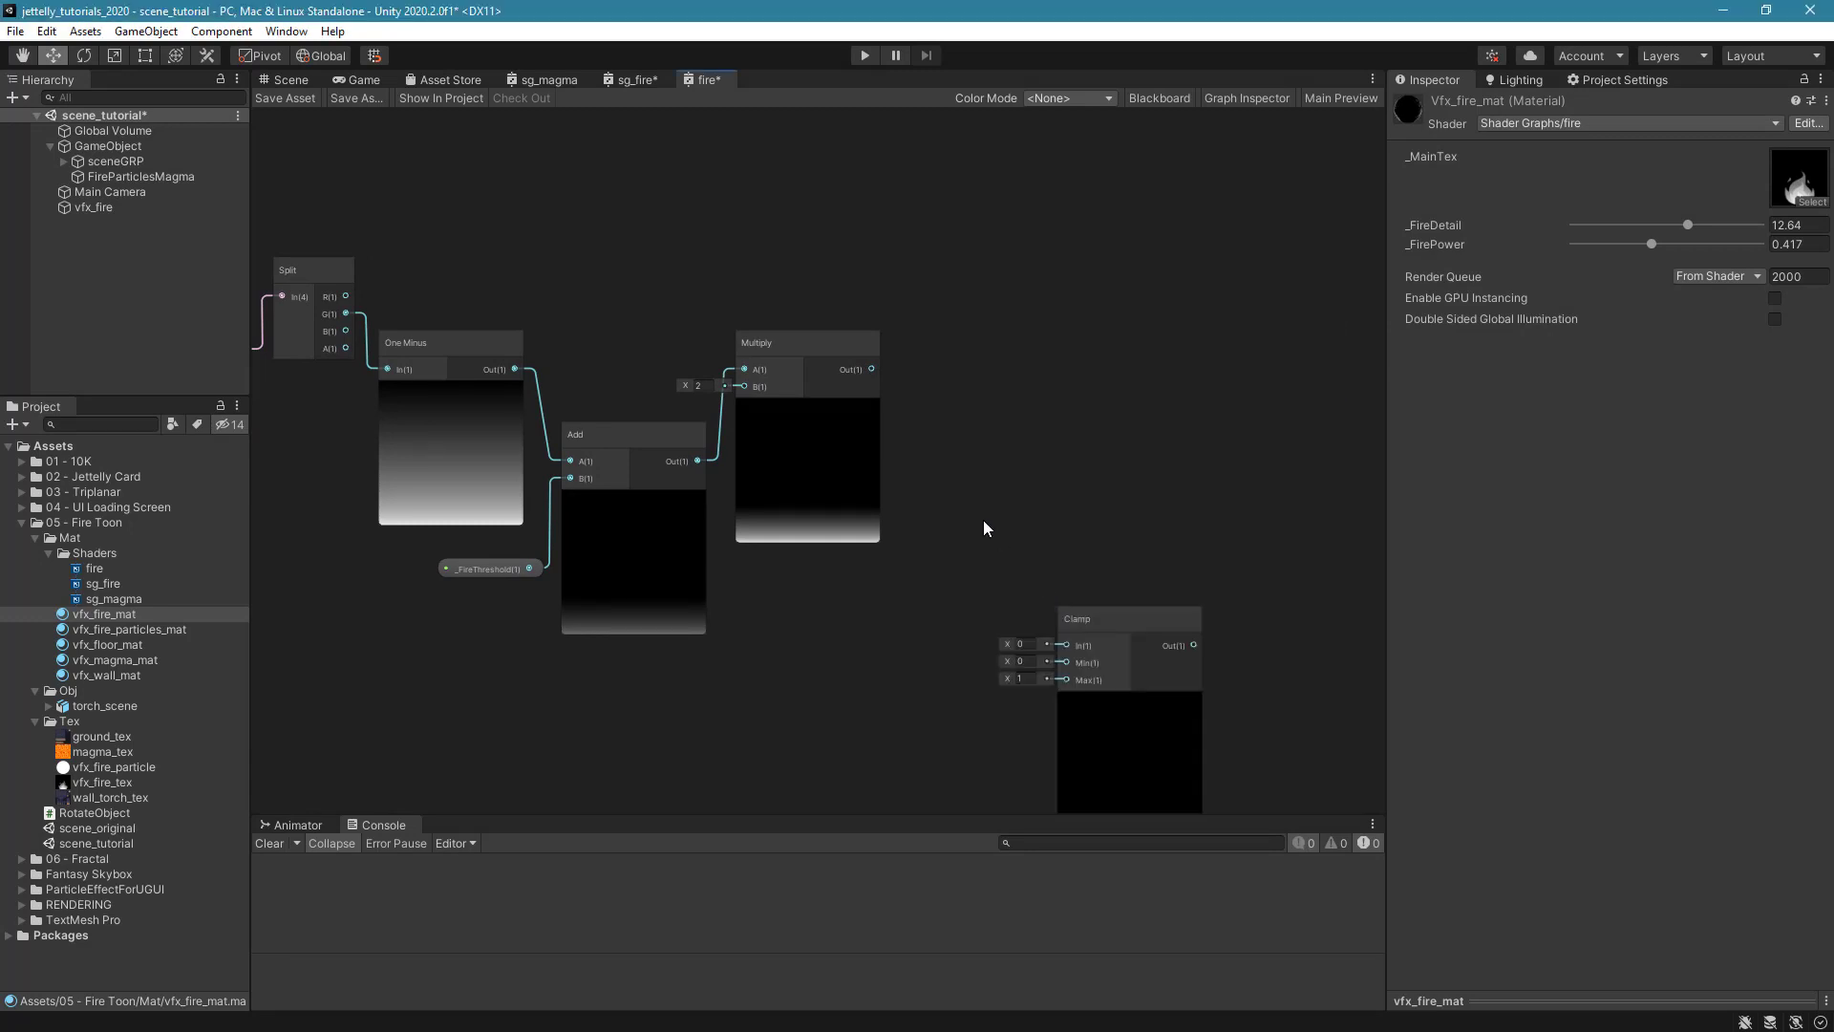
pyautogui.scroll(1, 1051, 574)
pyautogui.moveTo(1097, 621); pyautogui.dragTo(1010, 433)
pyautogui.moveTo(861, 344); pyautogui.dragTo(927, 417)
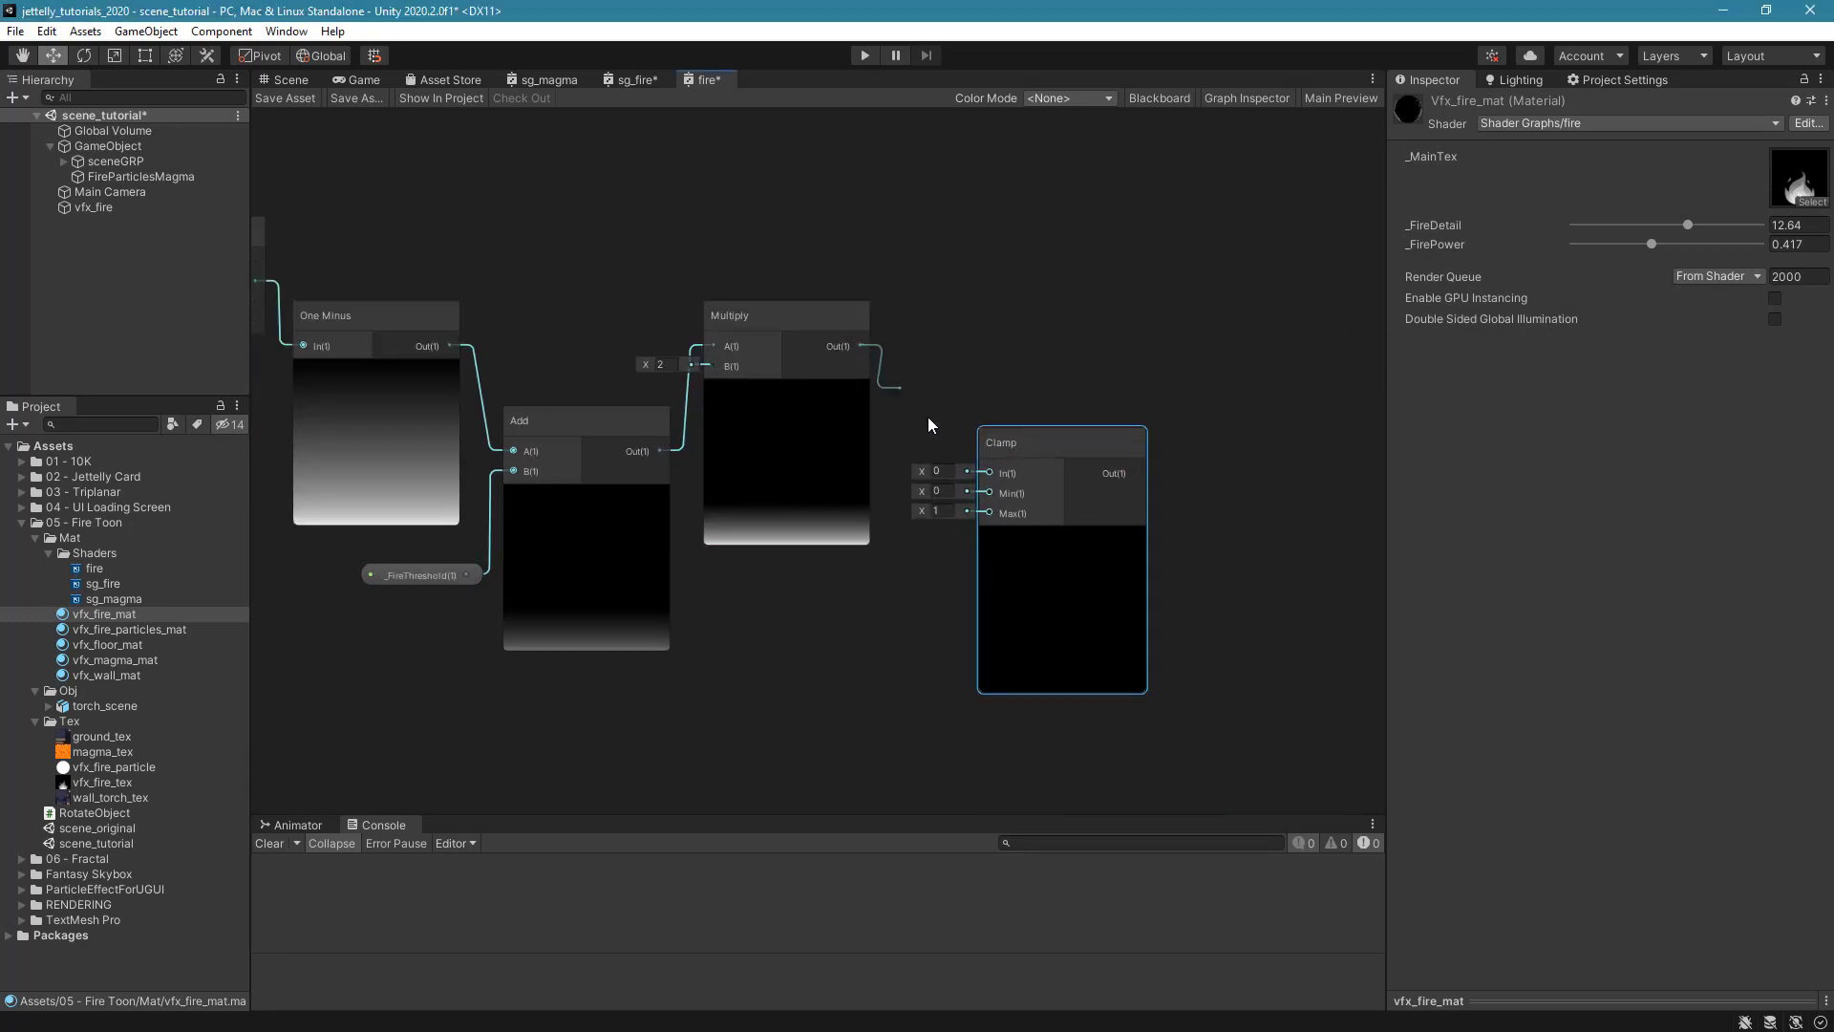
pyautogui.moveTo(986, 473); pyautogui.dragTo(971, 232)
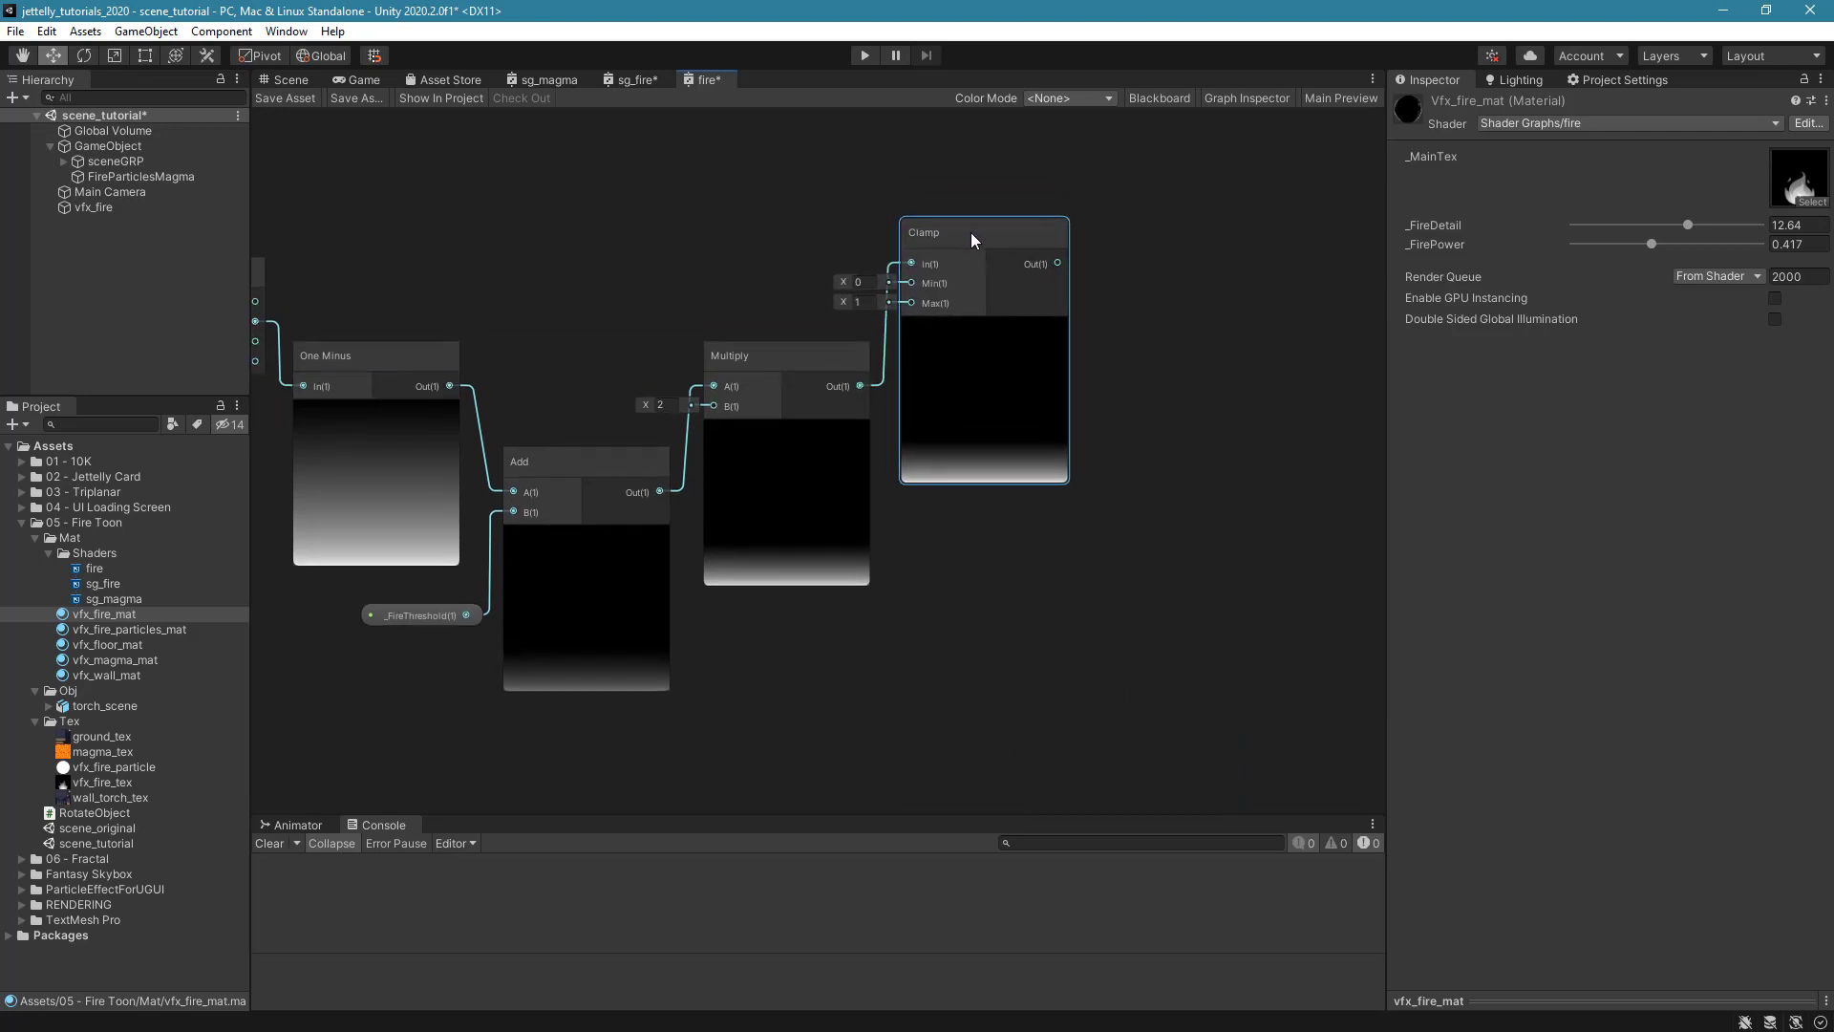
pyautogui.click(1115, 316)
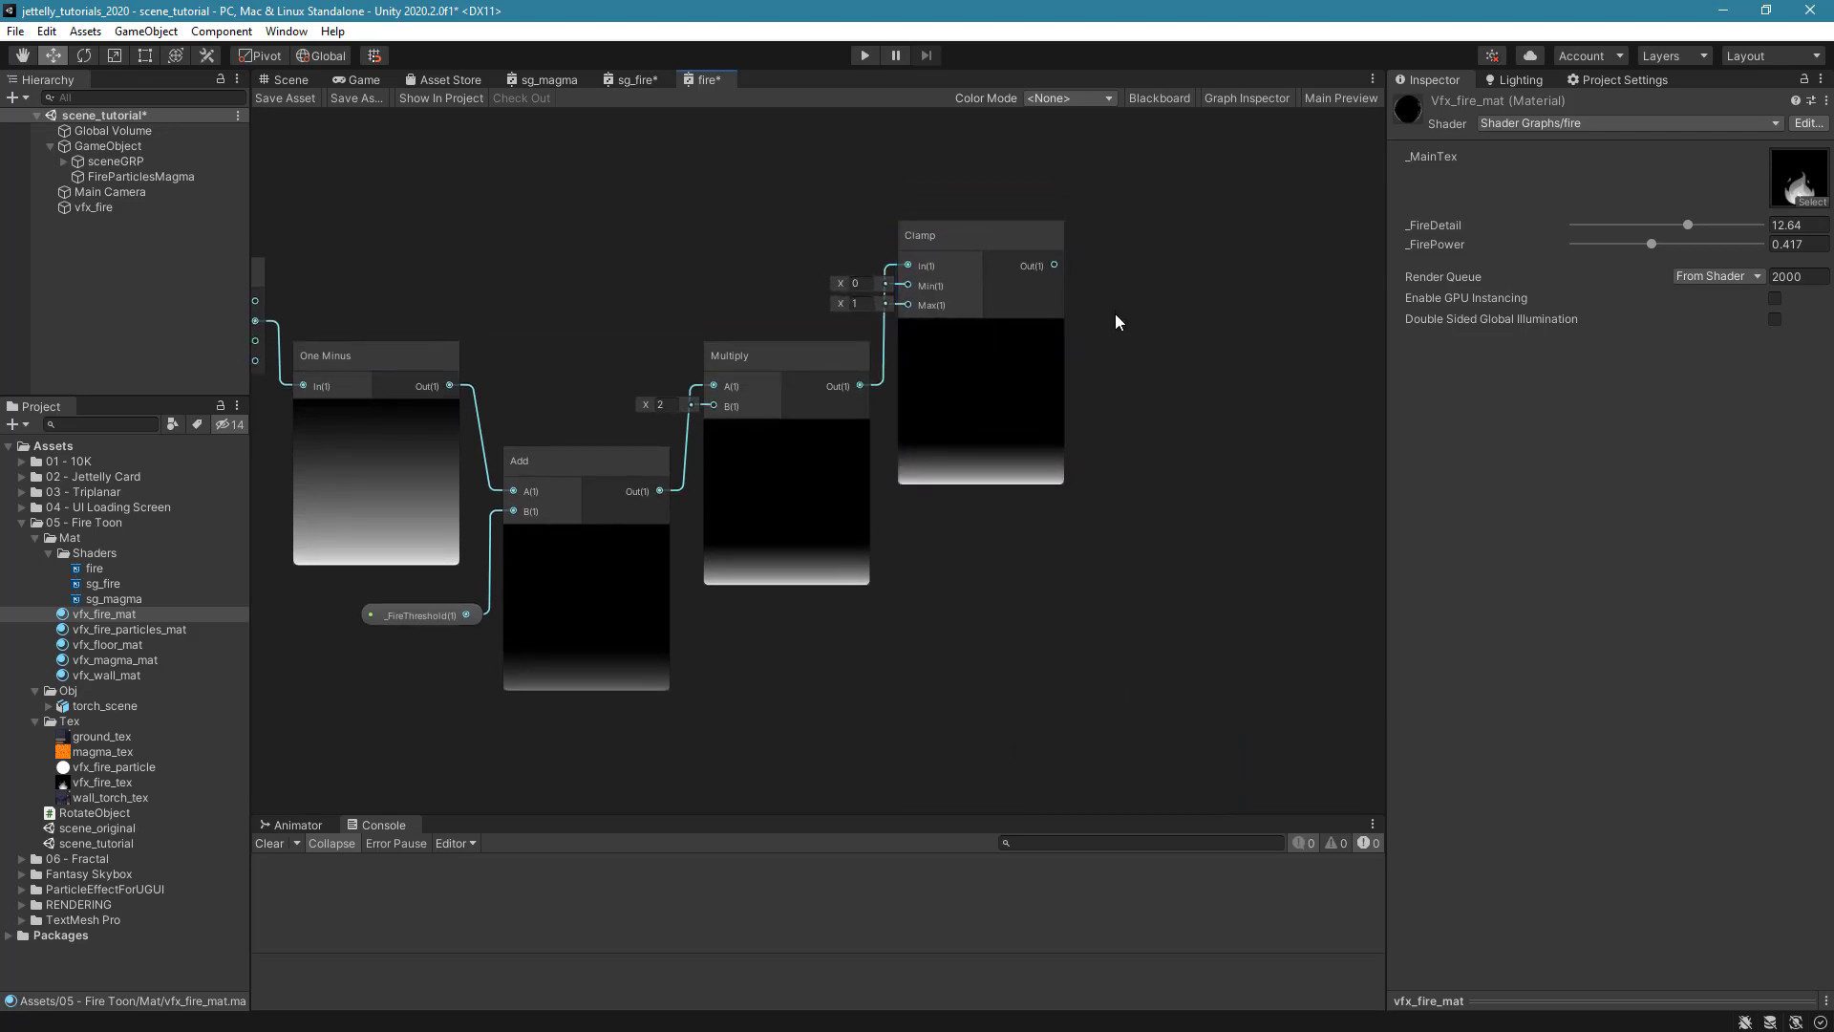
# Add a Subtract node after Clamp, keeping A at 1 and connecting the Clamp output to B.
pyautogui.scroll(-5, 1115, 320)
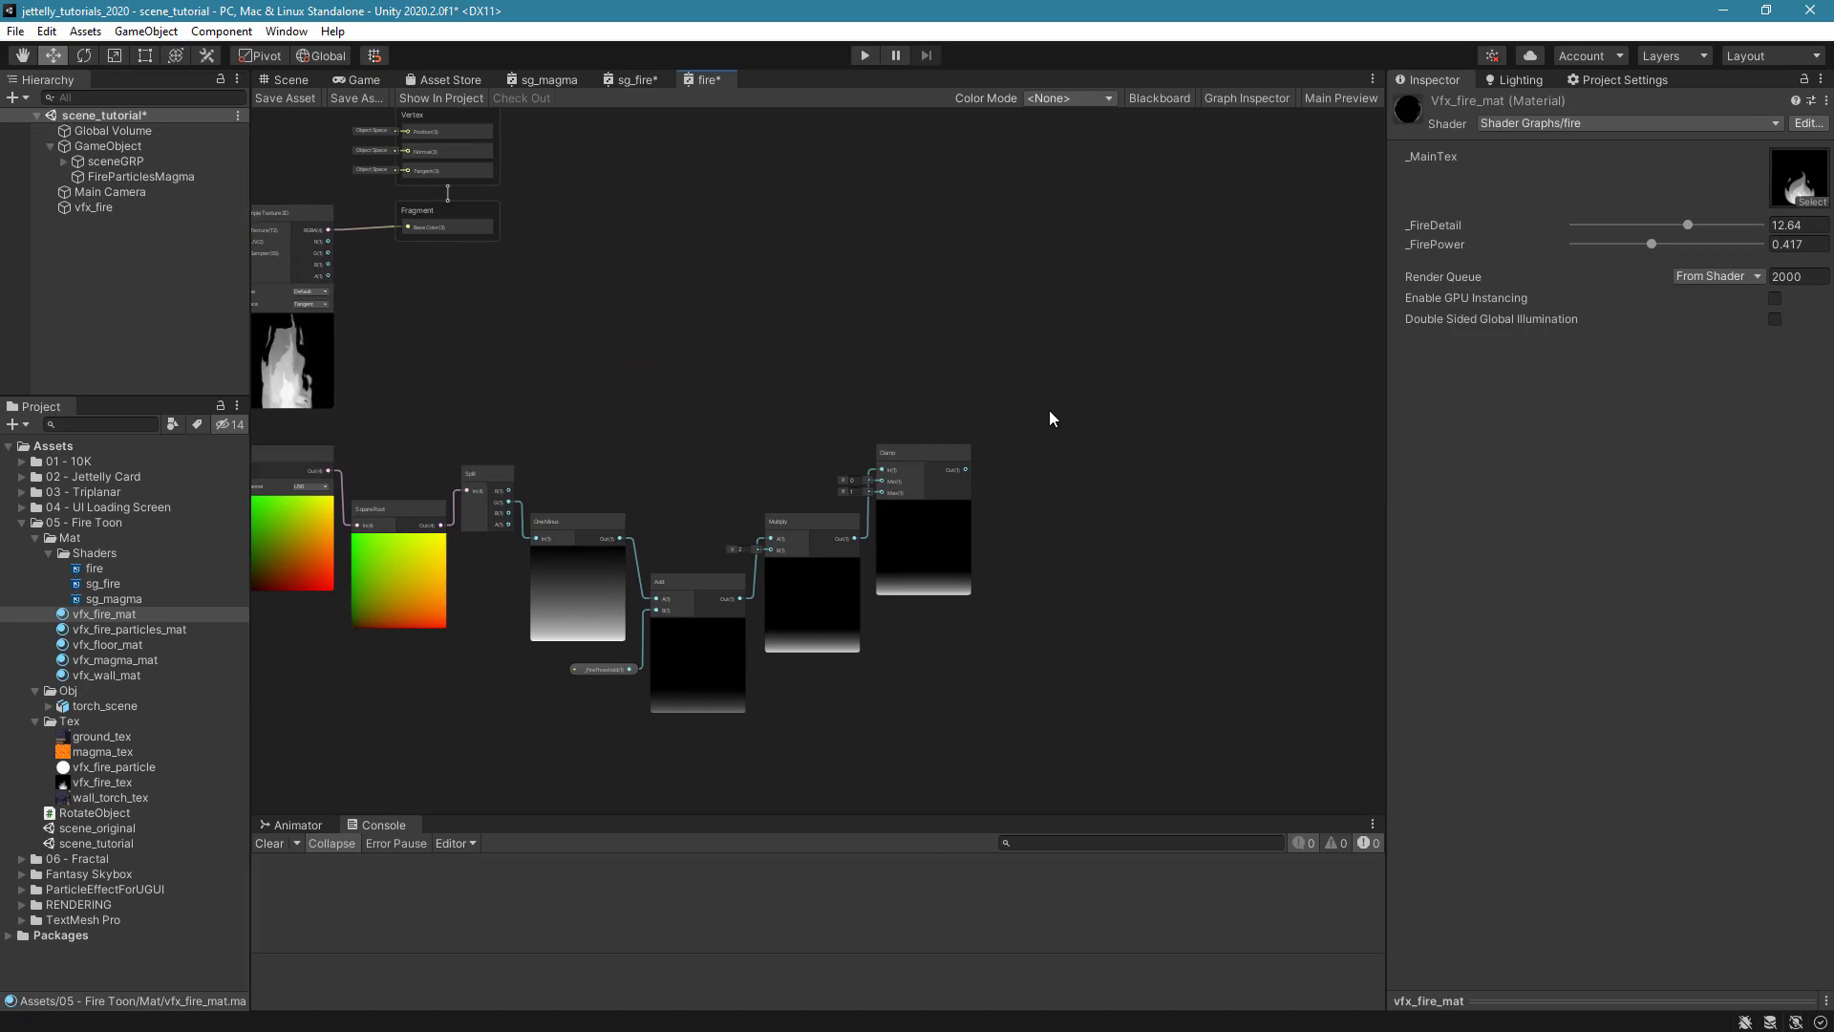
pyautogui.press('space')
pyautogui.write('subtract')
pyautogui.press('Return')
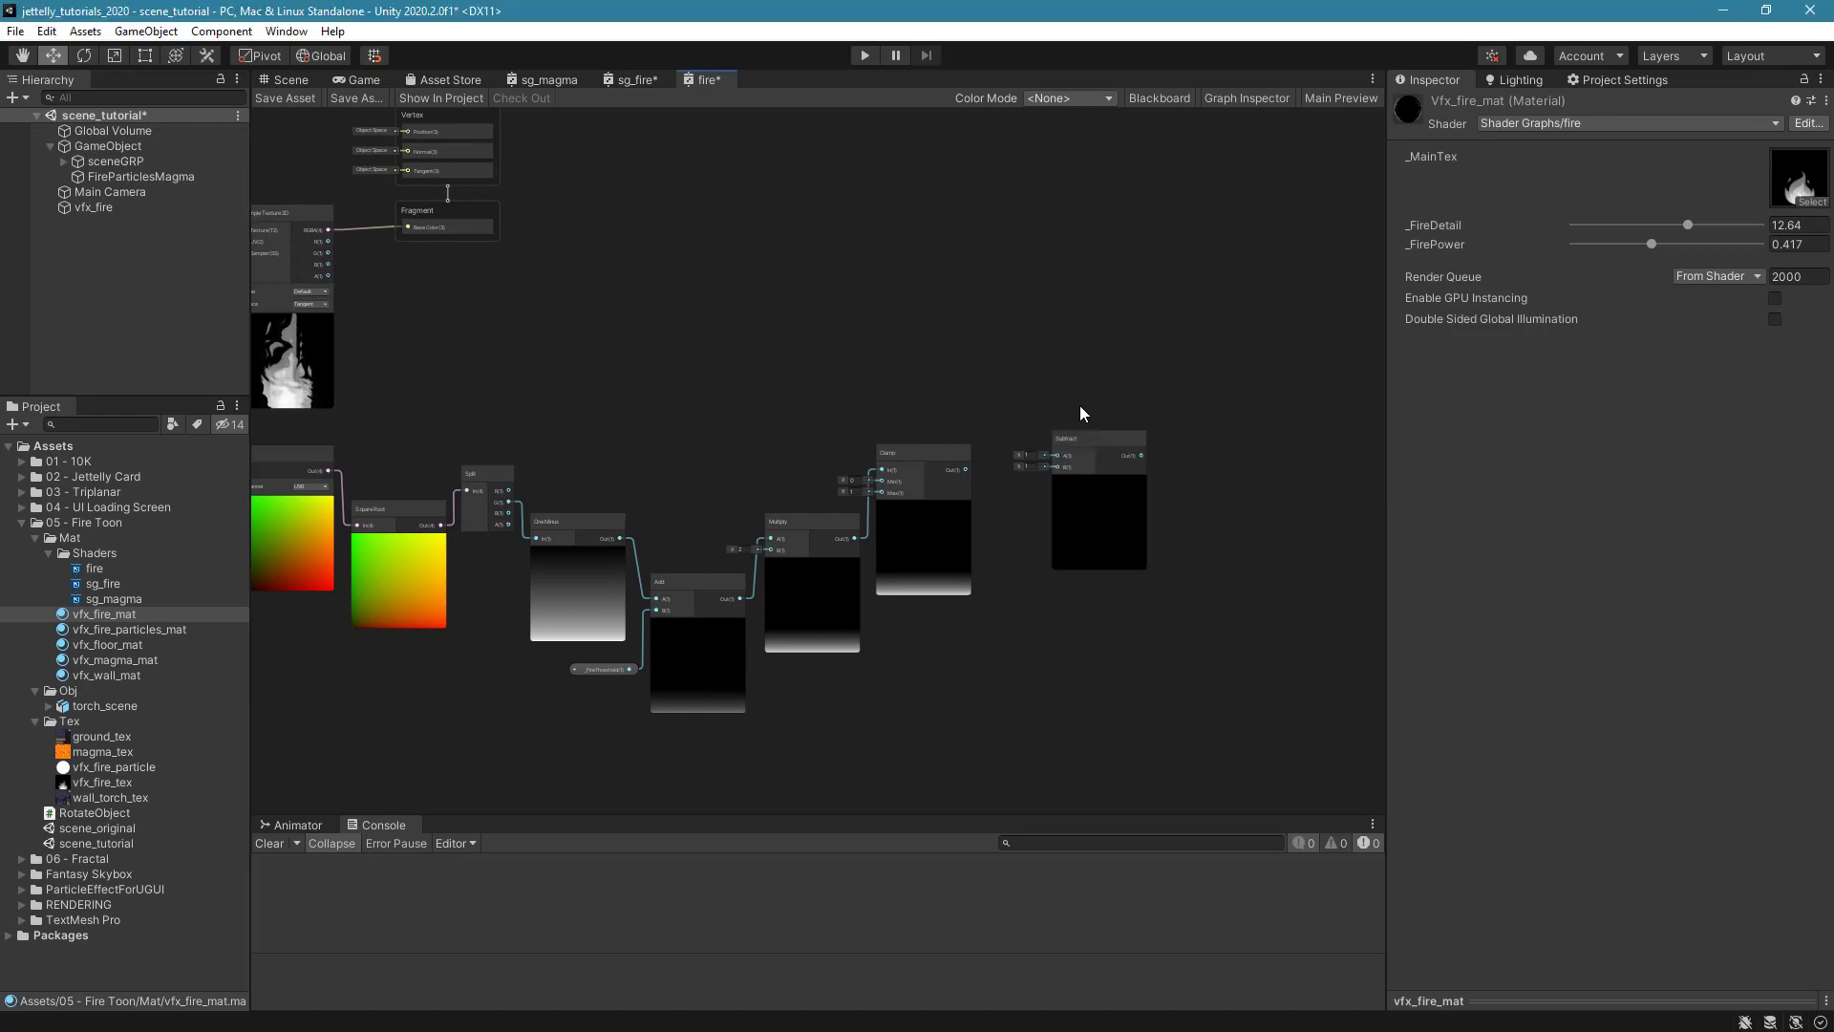
pyautogui.scroll(2, 1079, 405)
pyautogui.moveTo(1062, 485); pyautogui.dragTo(1007, 359)
# Move the _MainTex, Sample Texture 2D, Vertex and Fragment nodes together to the space above the Subtract node.
pyautogui.scroll(-2, 547, 363)
pyautogui.moveTo(548, 370); pyautogui.dragTo(778, 426, button='middle')
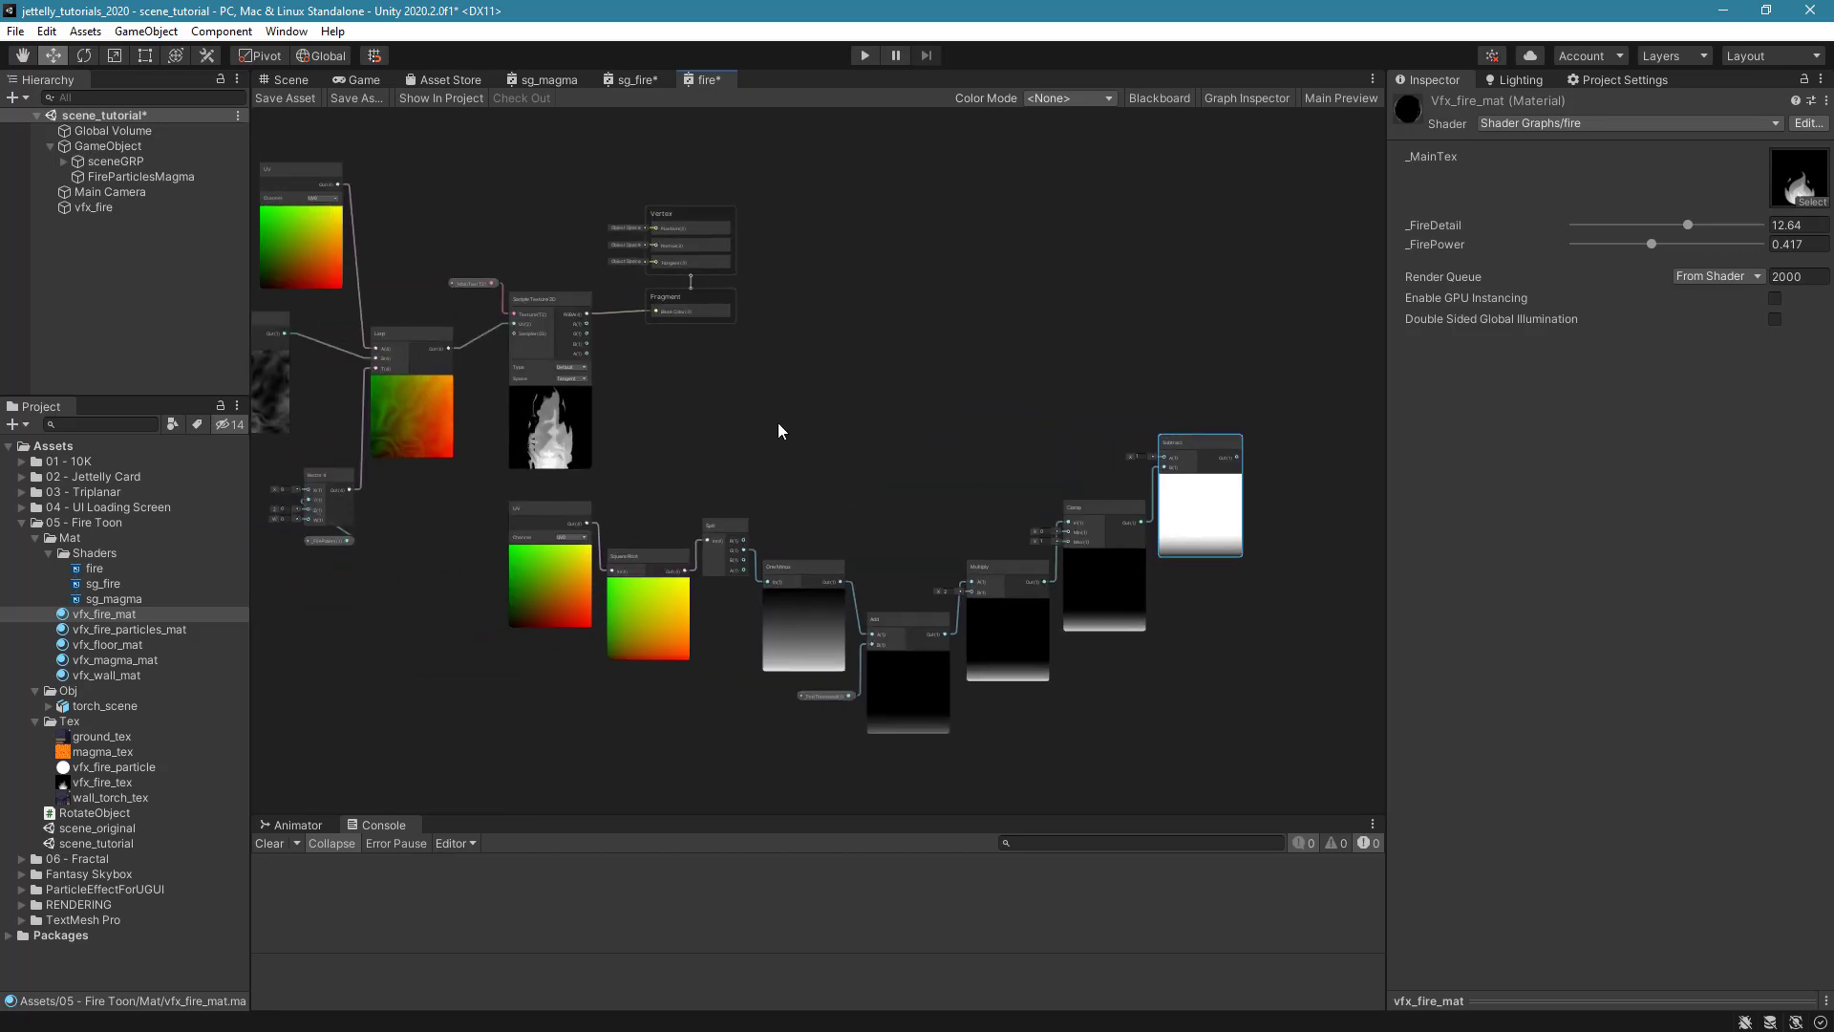
pyautogui.moveTo(472, 187); pyautogui.dragTo(743, 388)
pyautogui.moveTo(587, 302); pyautogui.dragTo(1049, 202)
pyautogui.scroll(3, 1166, 361)
pyautogui.moveTo(1166, 361); pyautogui.dragTo(981, 478, button='middle')
pyautogui.scroll(2, 981, 478)
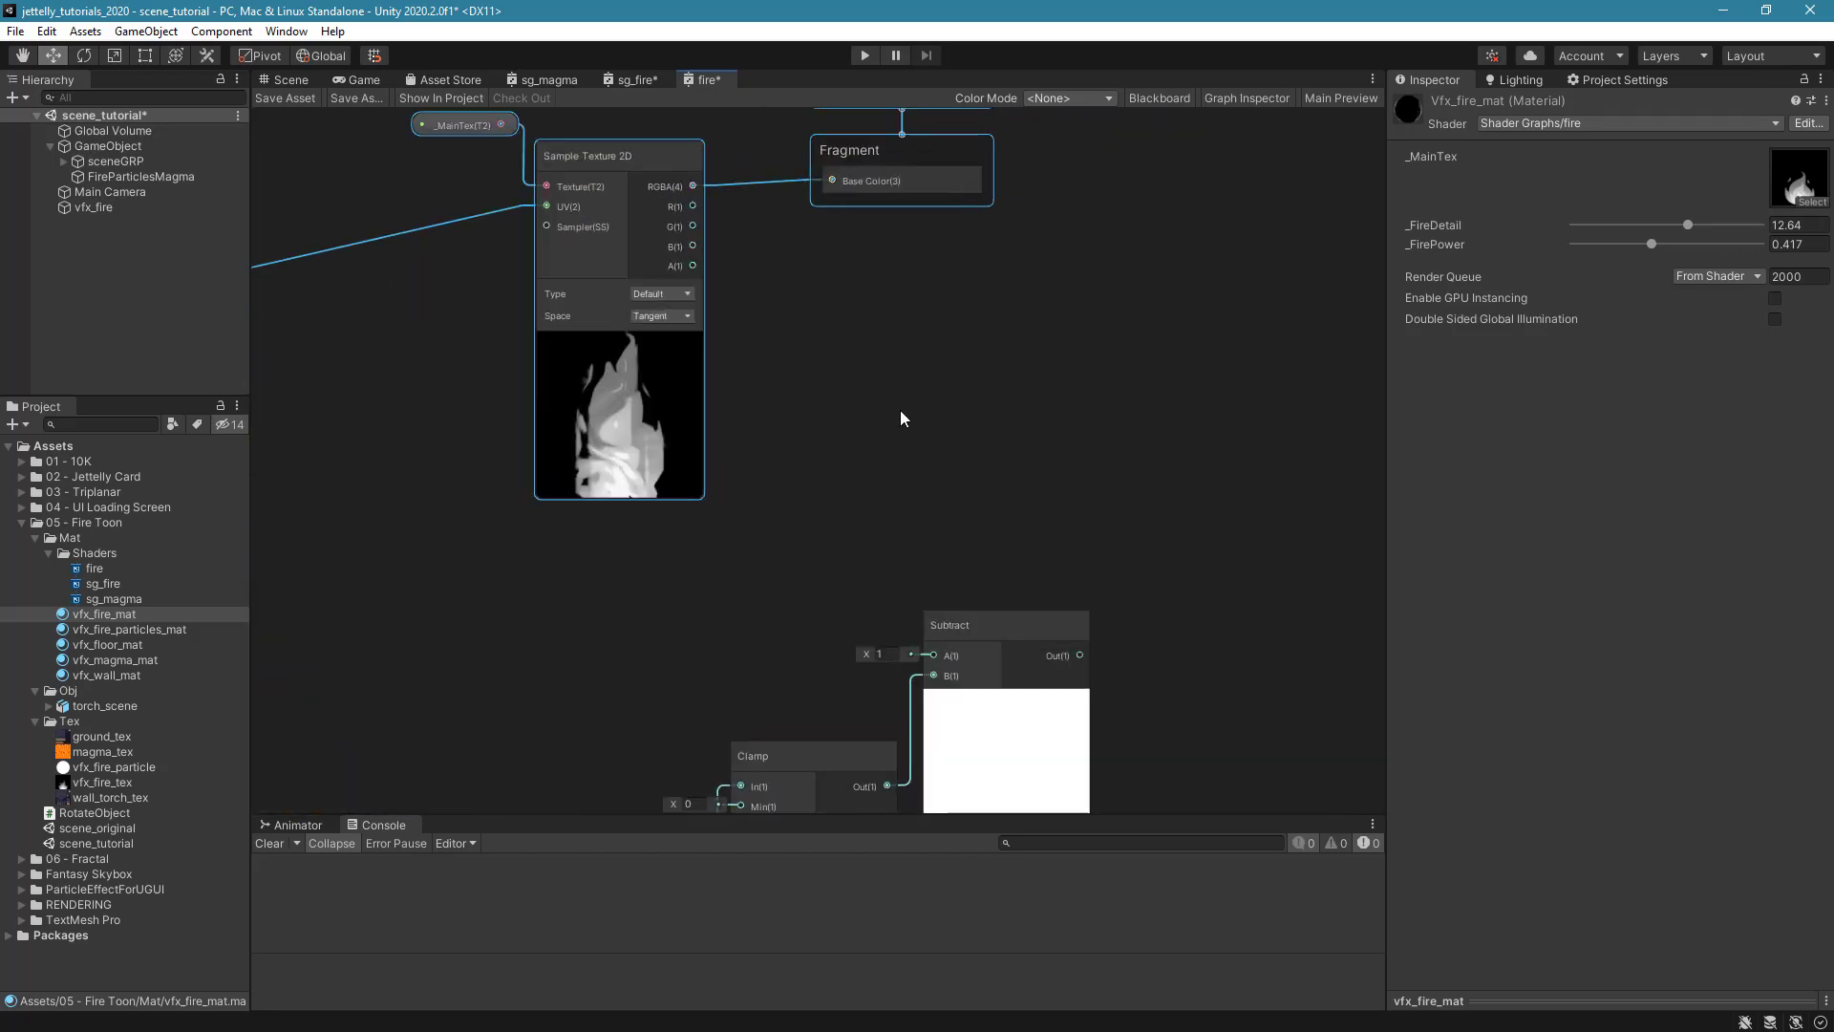
pyautogui.moveTo(899, 410); pyautogui.dragTo(833, 441, button='middle')
pyautogui.click(833, 441)
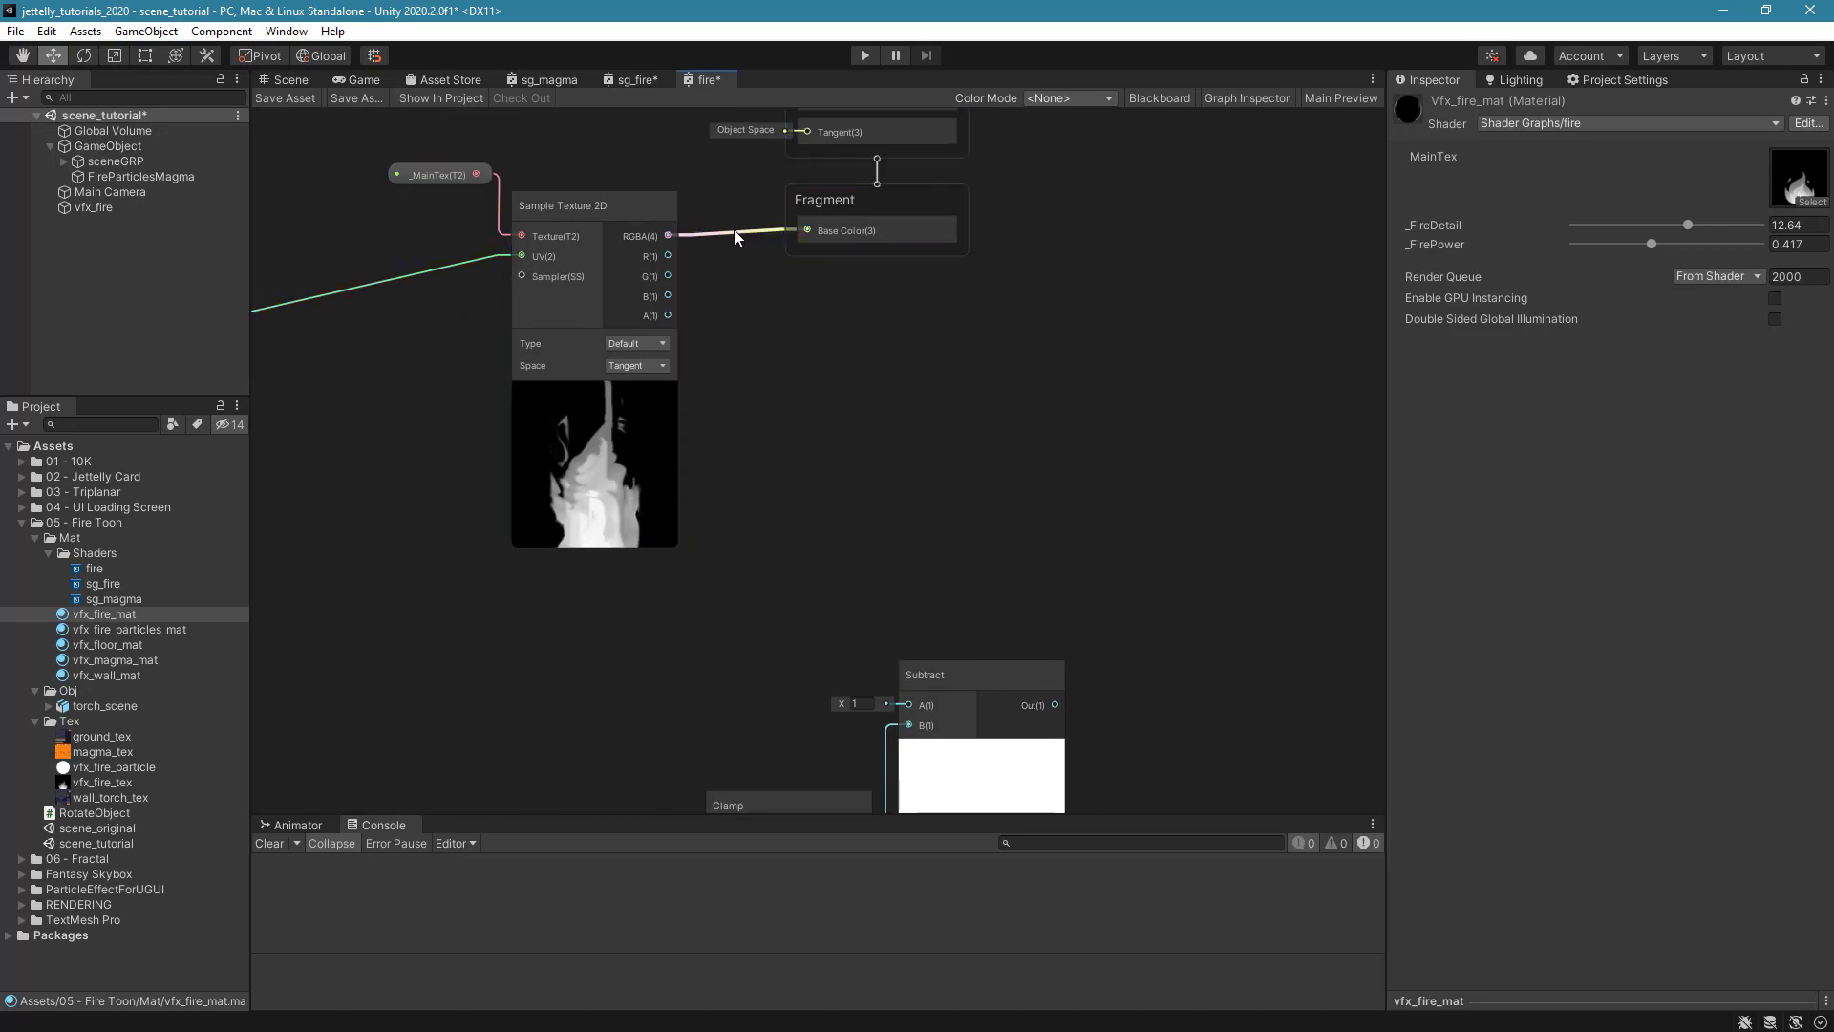
# Disconnect the Sample Texture 2D RGBA output from Base Color and connect it to the Subtract node's A input.
pyautogui.click(734, 230)
pyautogui.press('Delete')
pyautogui.moveTo(669, 233); pyautogui.dragTo(908, 704)
pyautogui.scroll(-2, 768, 622)
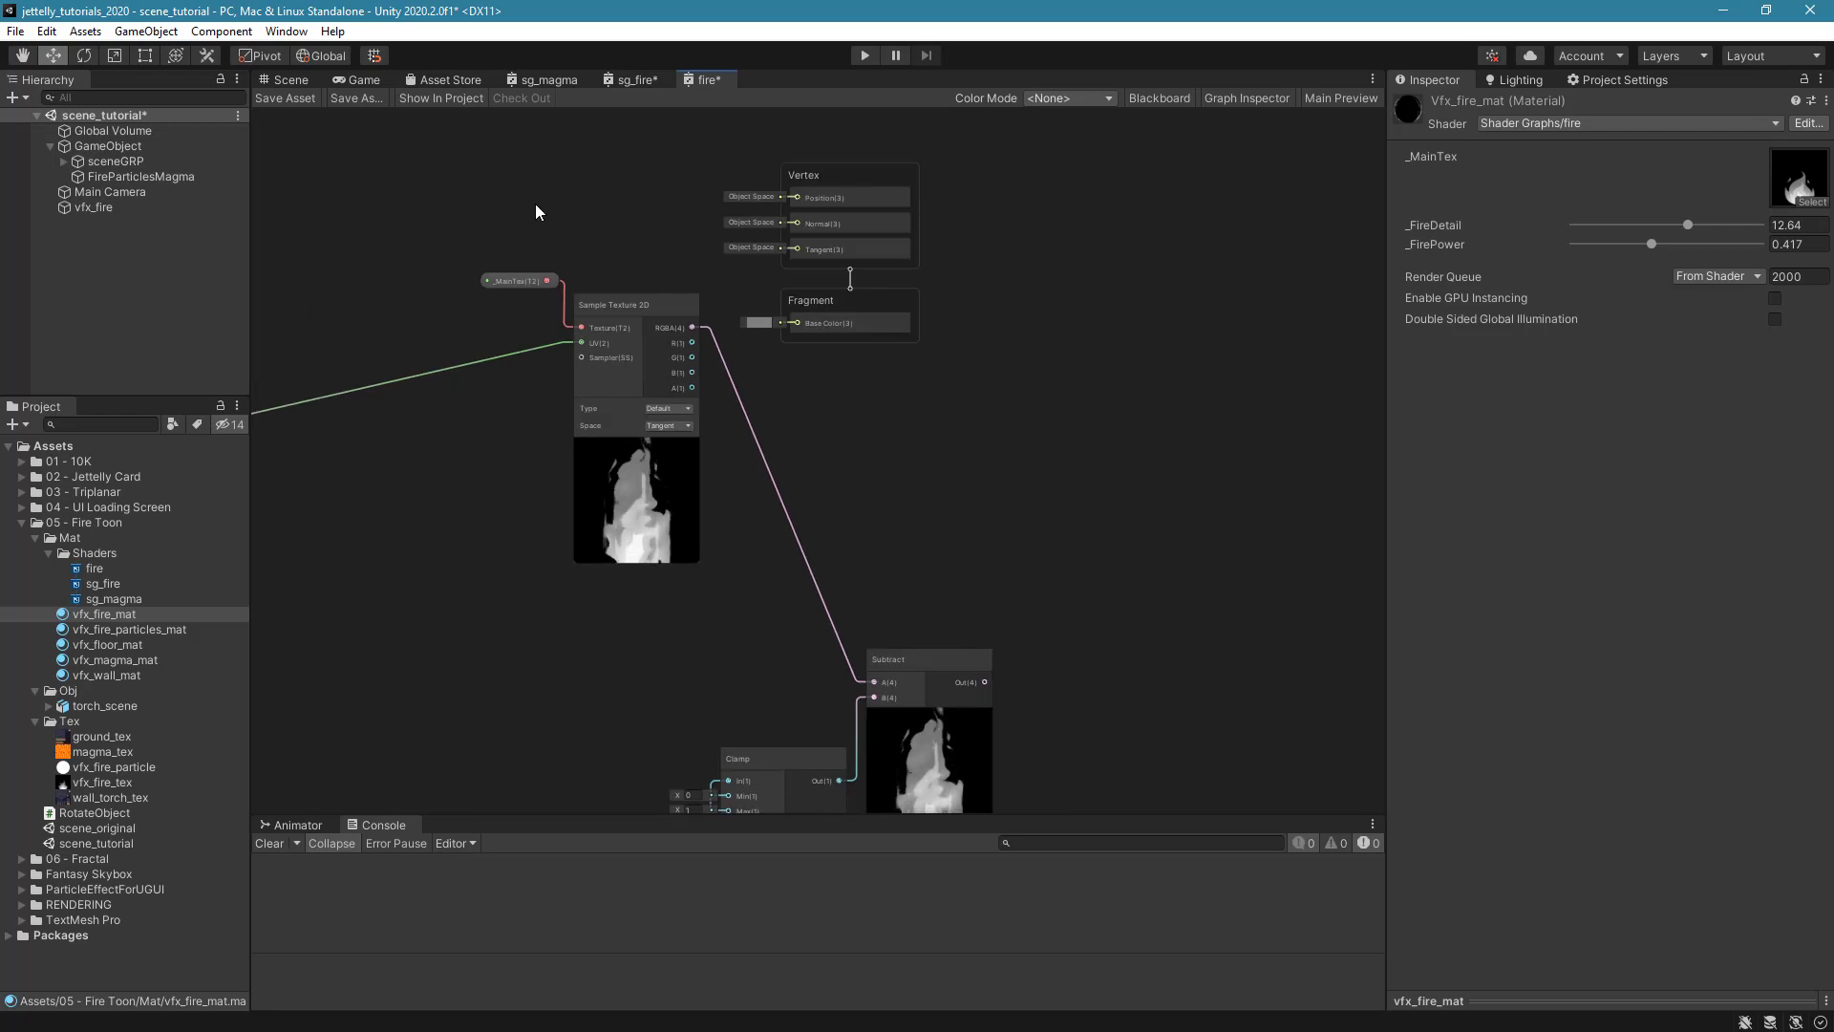
# Move _MainTex and Sample Texture 2D closer to the Subtract node, and place the Vertex and Fragment blocks after it.
pyautogui.moveTo(535, 204); pyautogui.dragTo(776, 451)
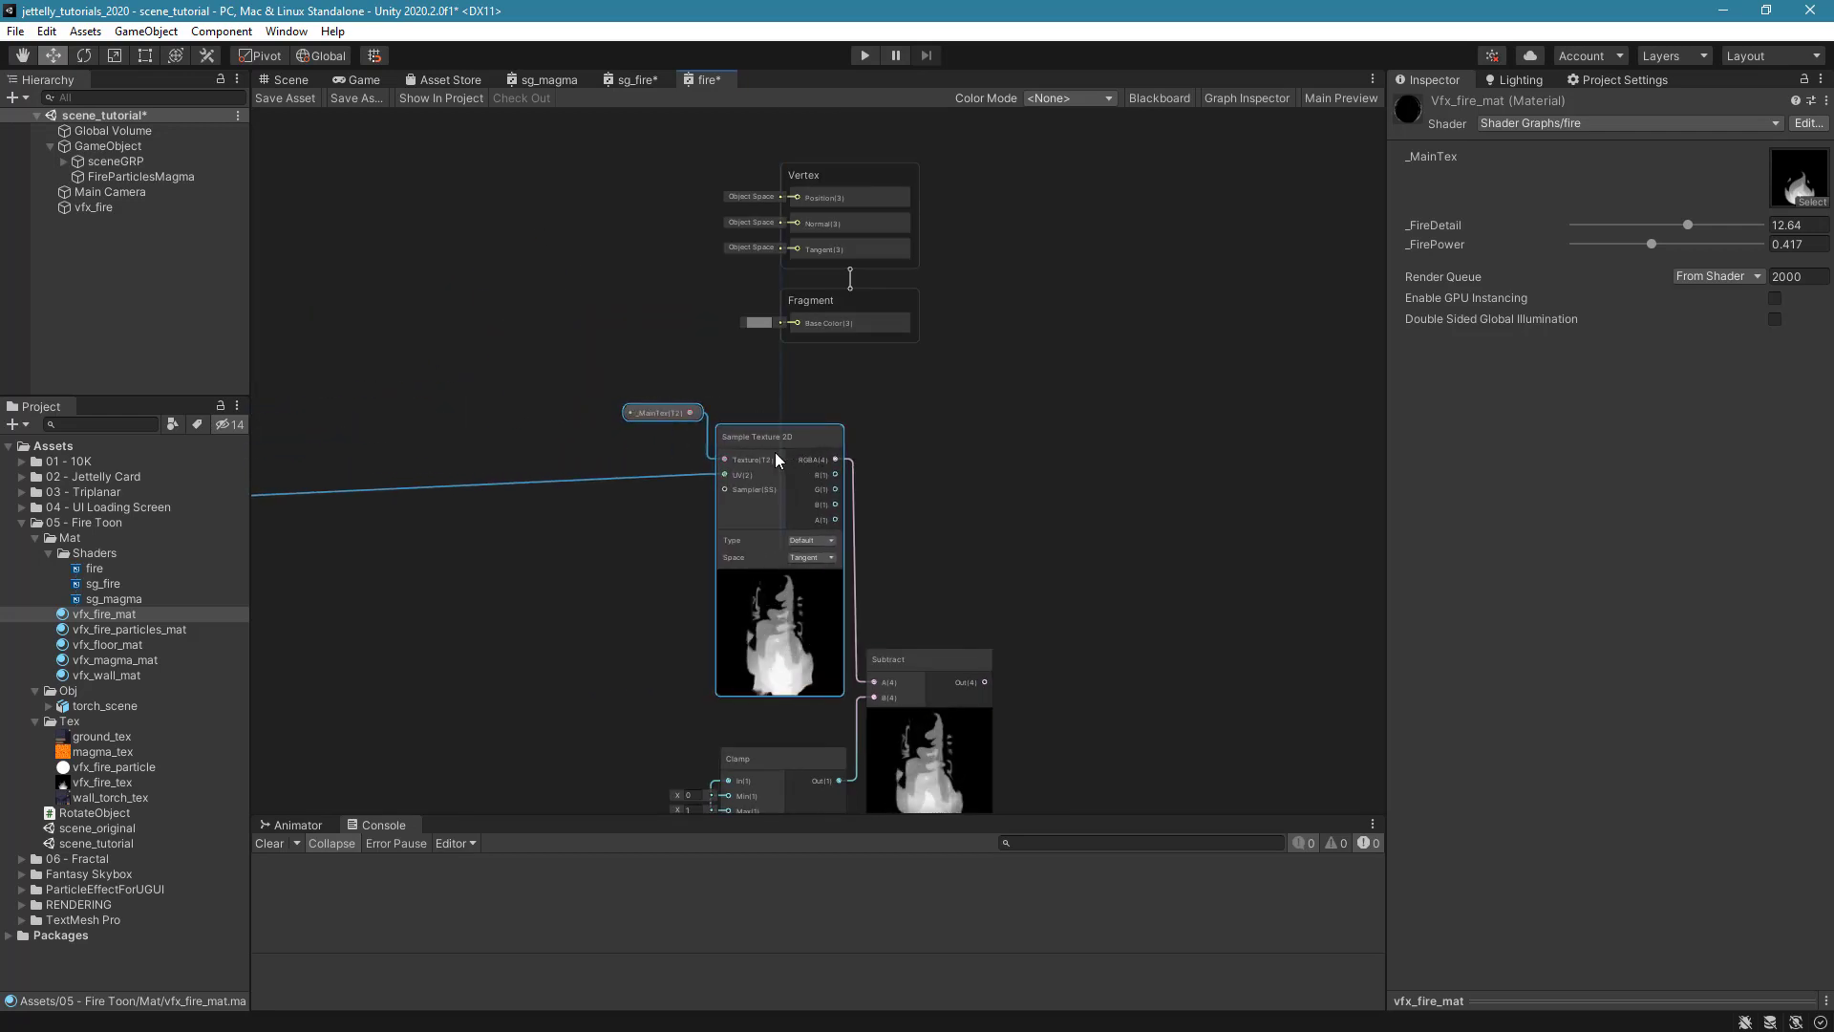
pyautogui.moveTo(747, 132); pyautogui.dragTo(942, 393)
pyautogui.moveTo(1019, 446); pyautogui.dragTo(1192, 644)
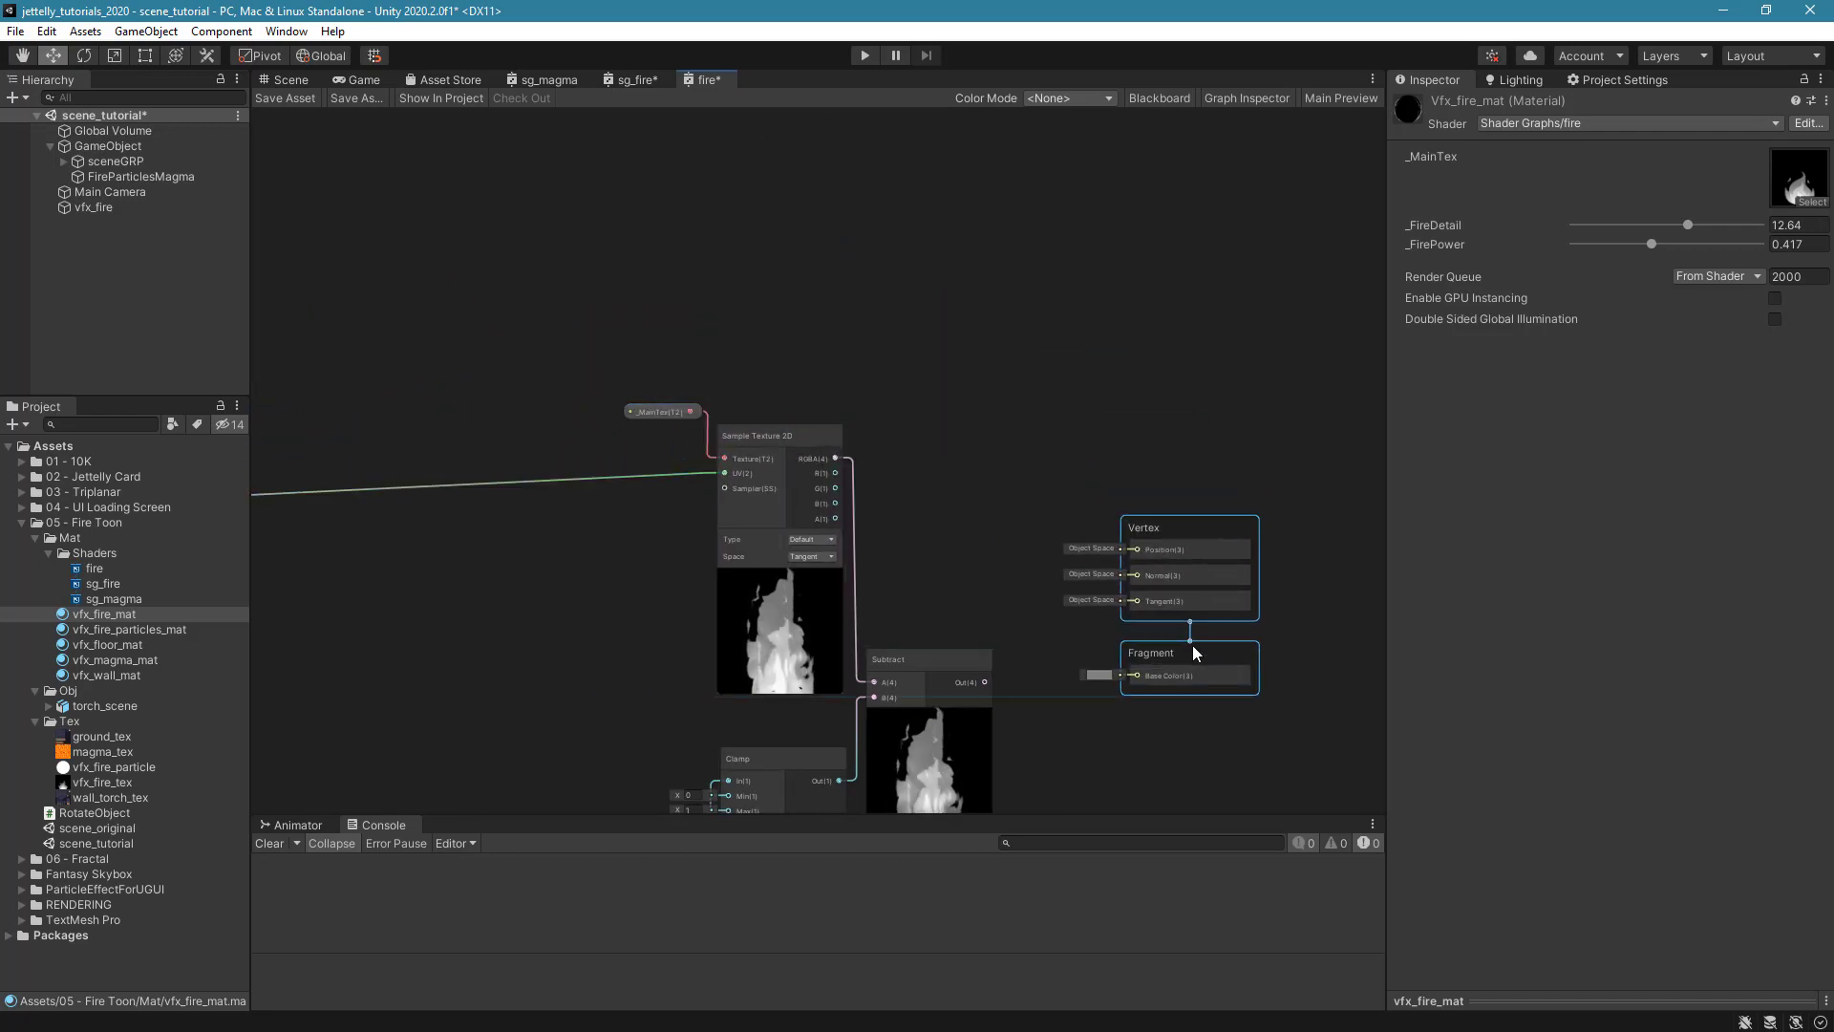
pyautogui.scroll(4, 1080, 594)
pyautogui.scroll(-2, 979, 648)
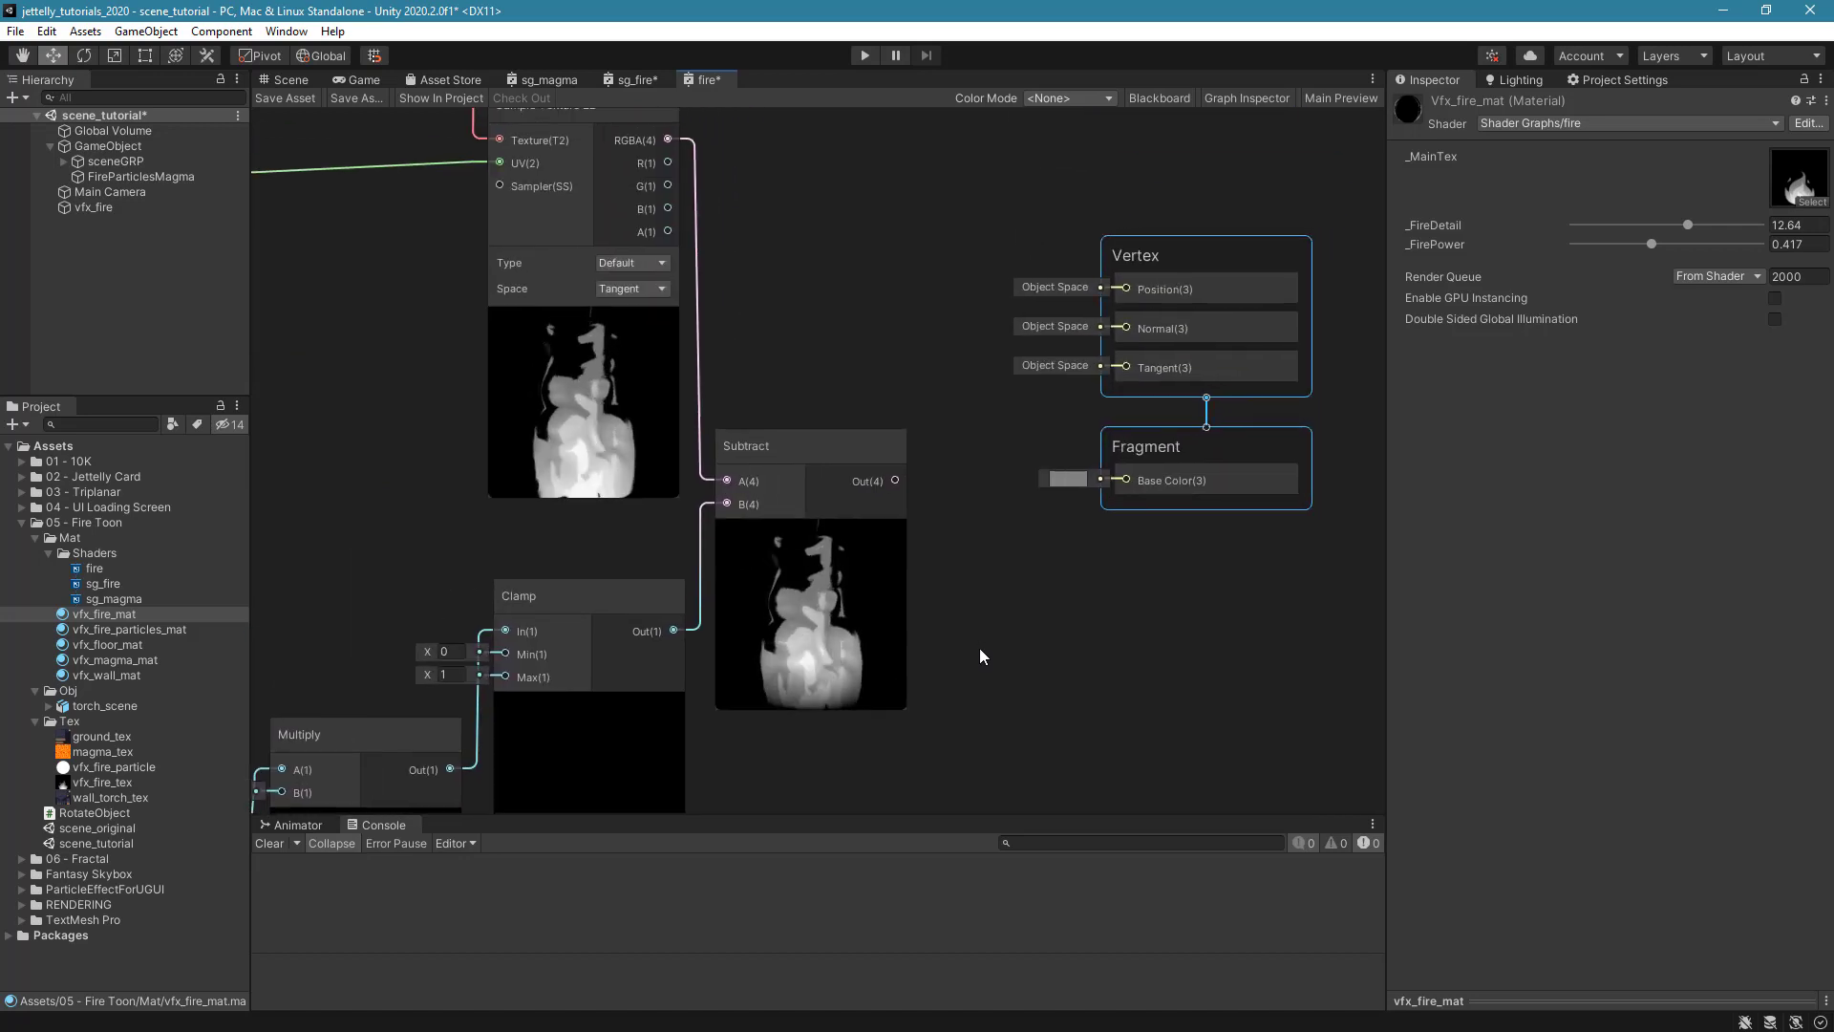
pyautogui.click(1046, 672)
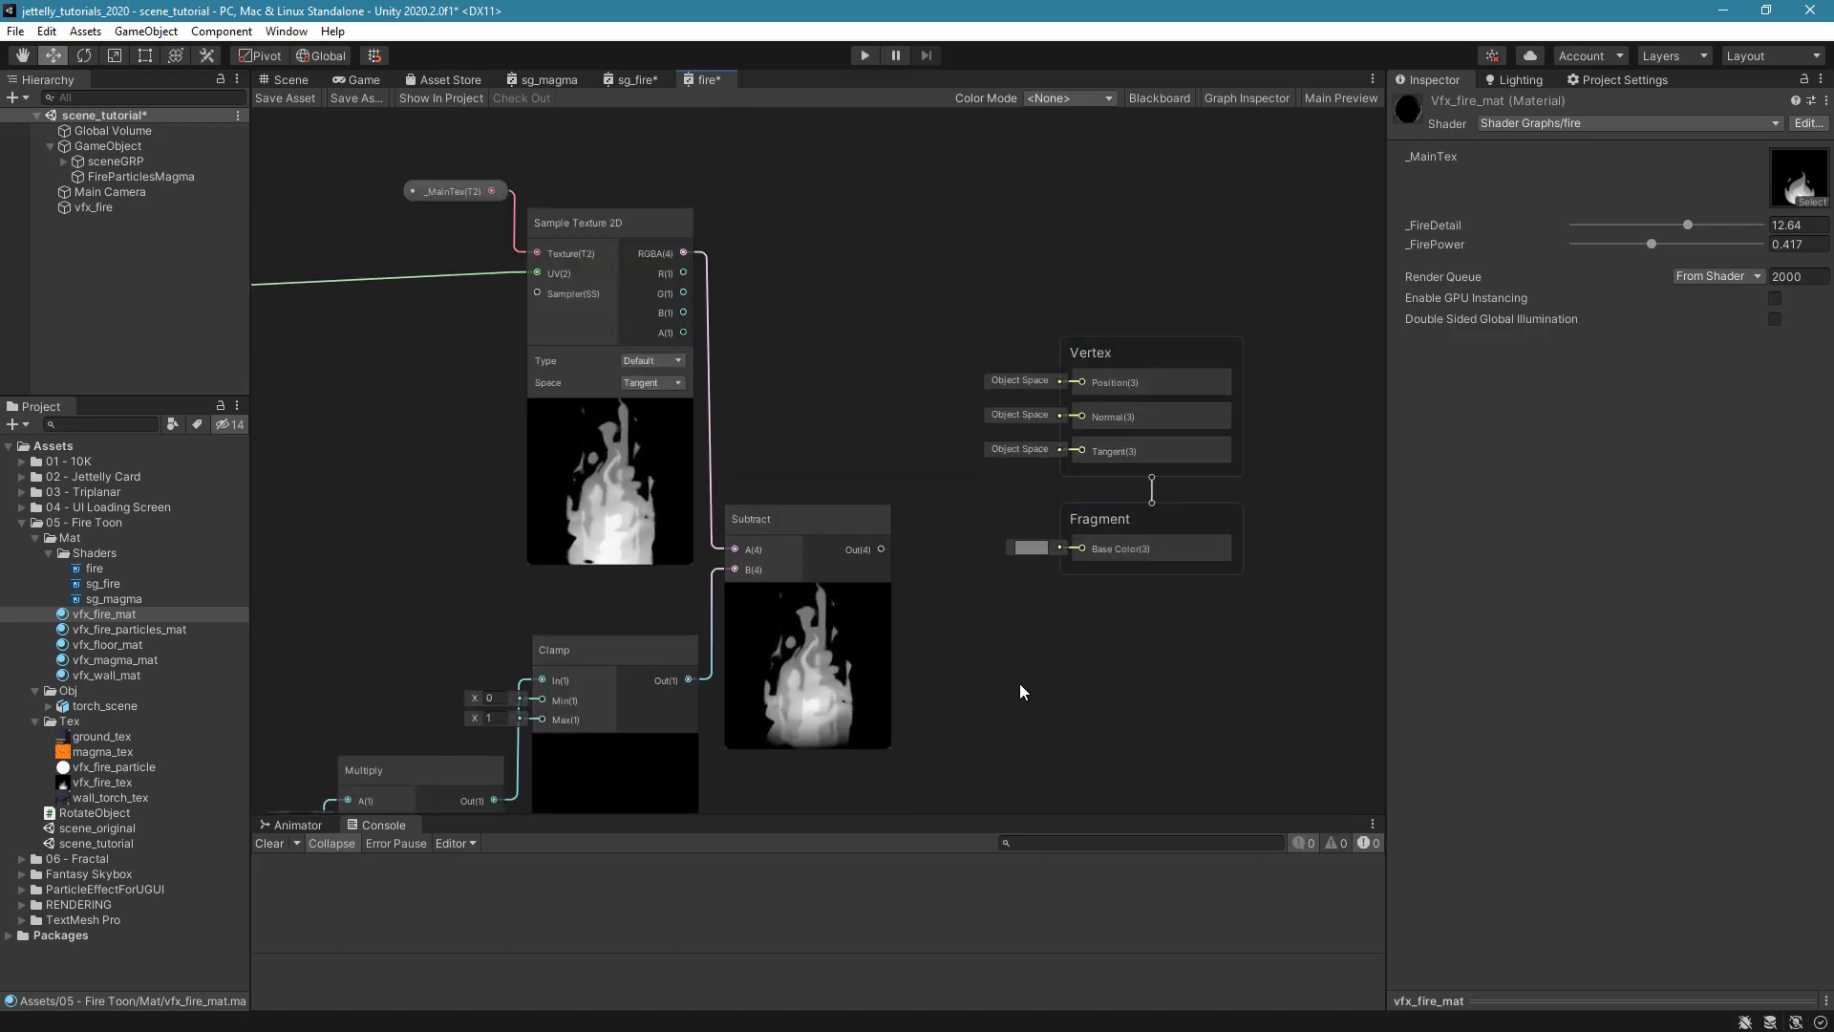
# Add a Clamp node after Subtract and connect the Subtract output to its In port.
pyautogui.moveTo(1018, 685); pyautogui.dragTo(936, 560, button='middle')
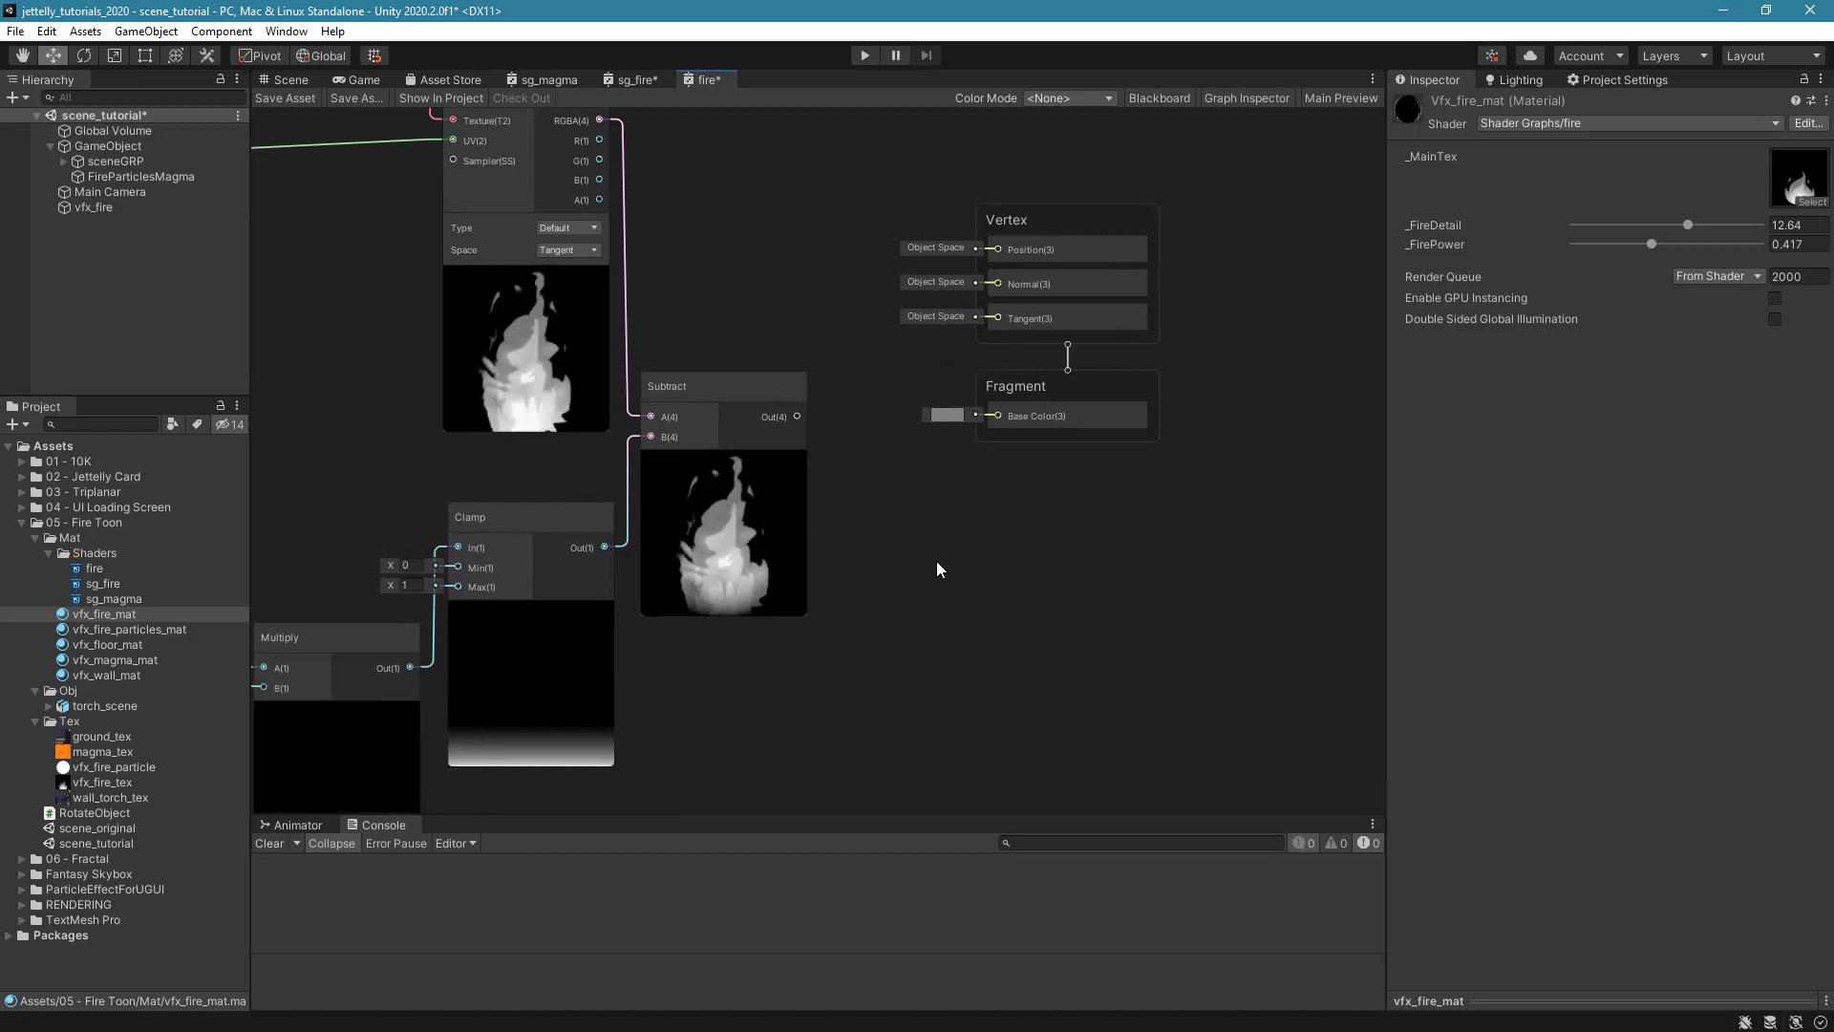
pyautogui.press('space')
pyautogui.write('clamp')
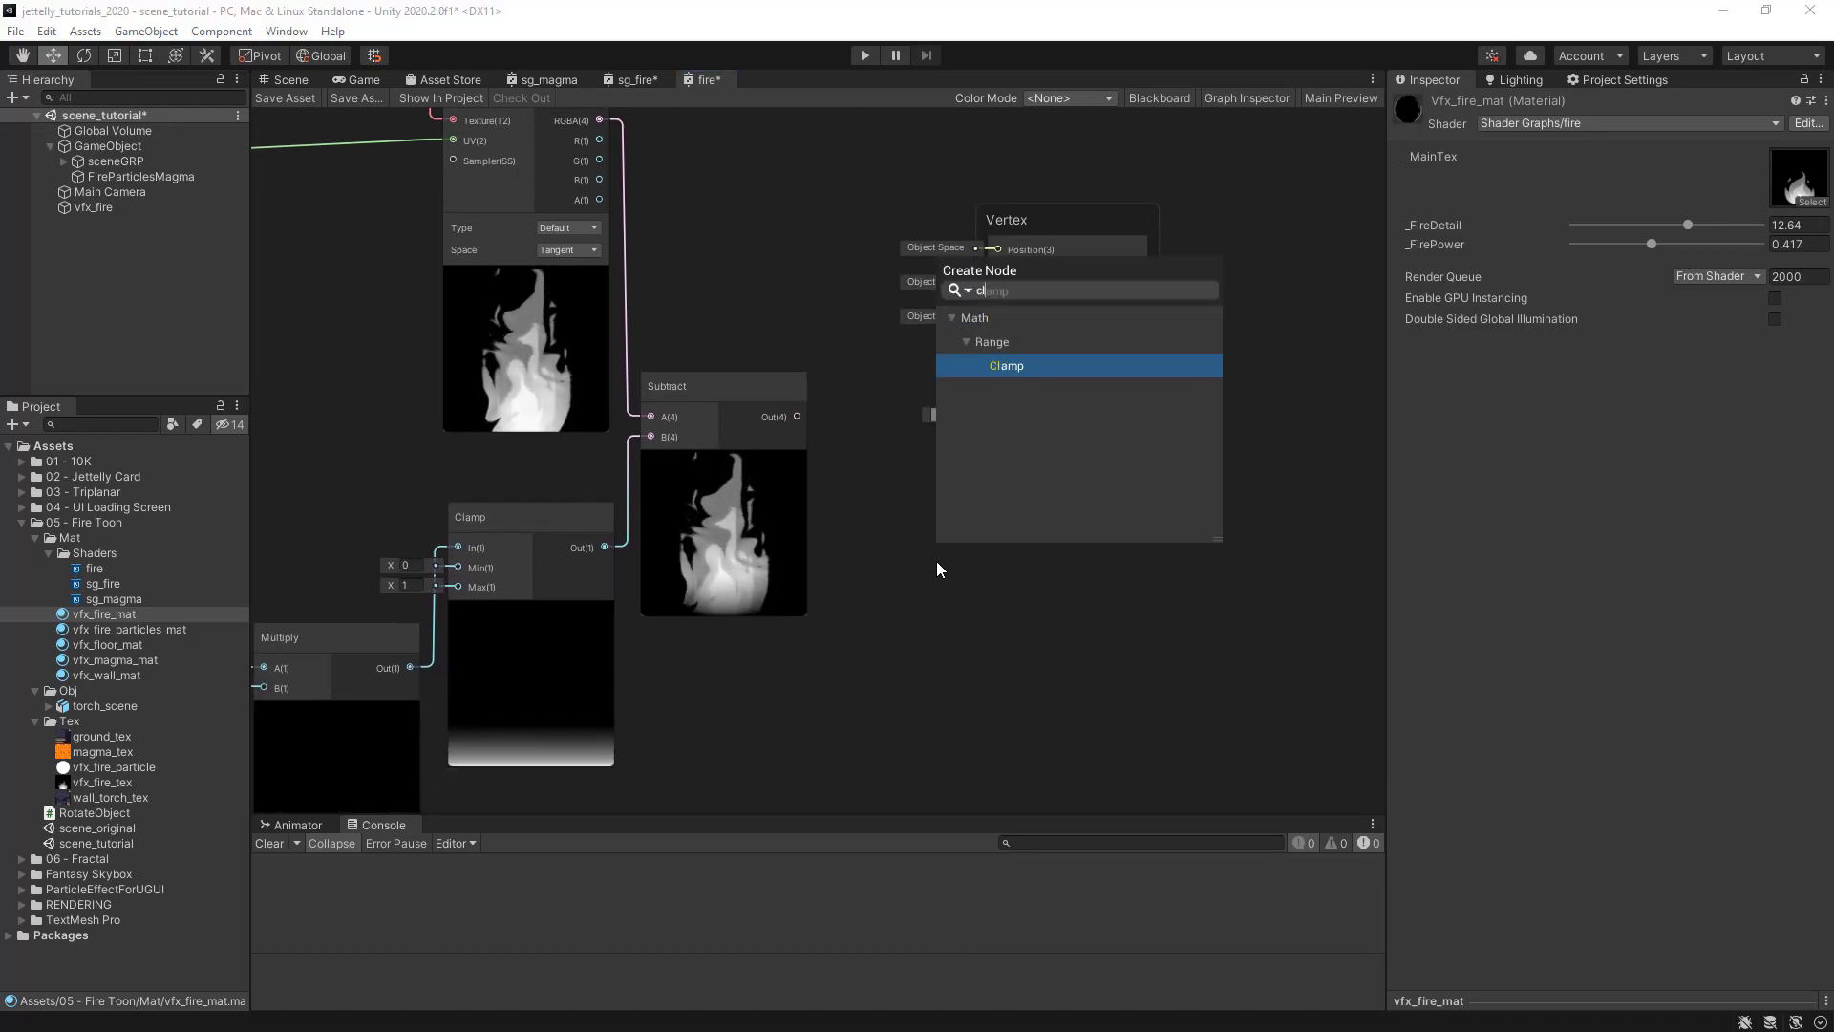
pyautogui.press('Return')
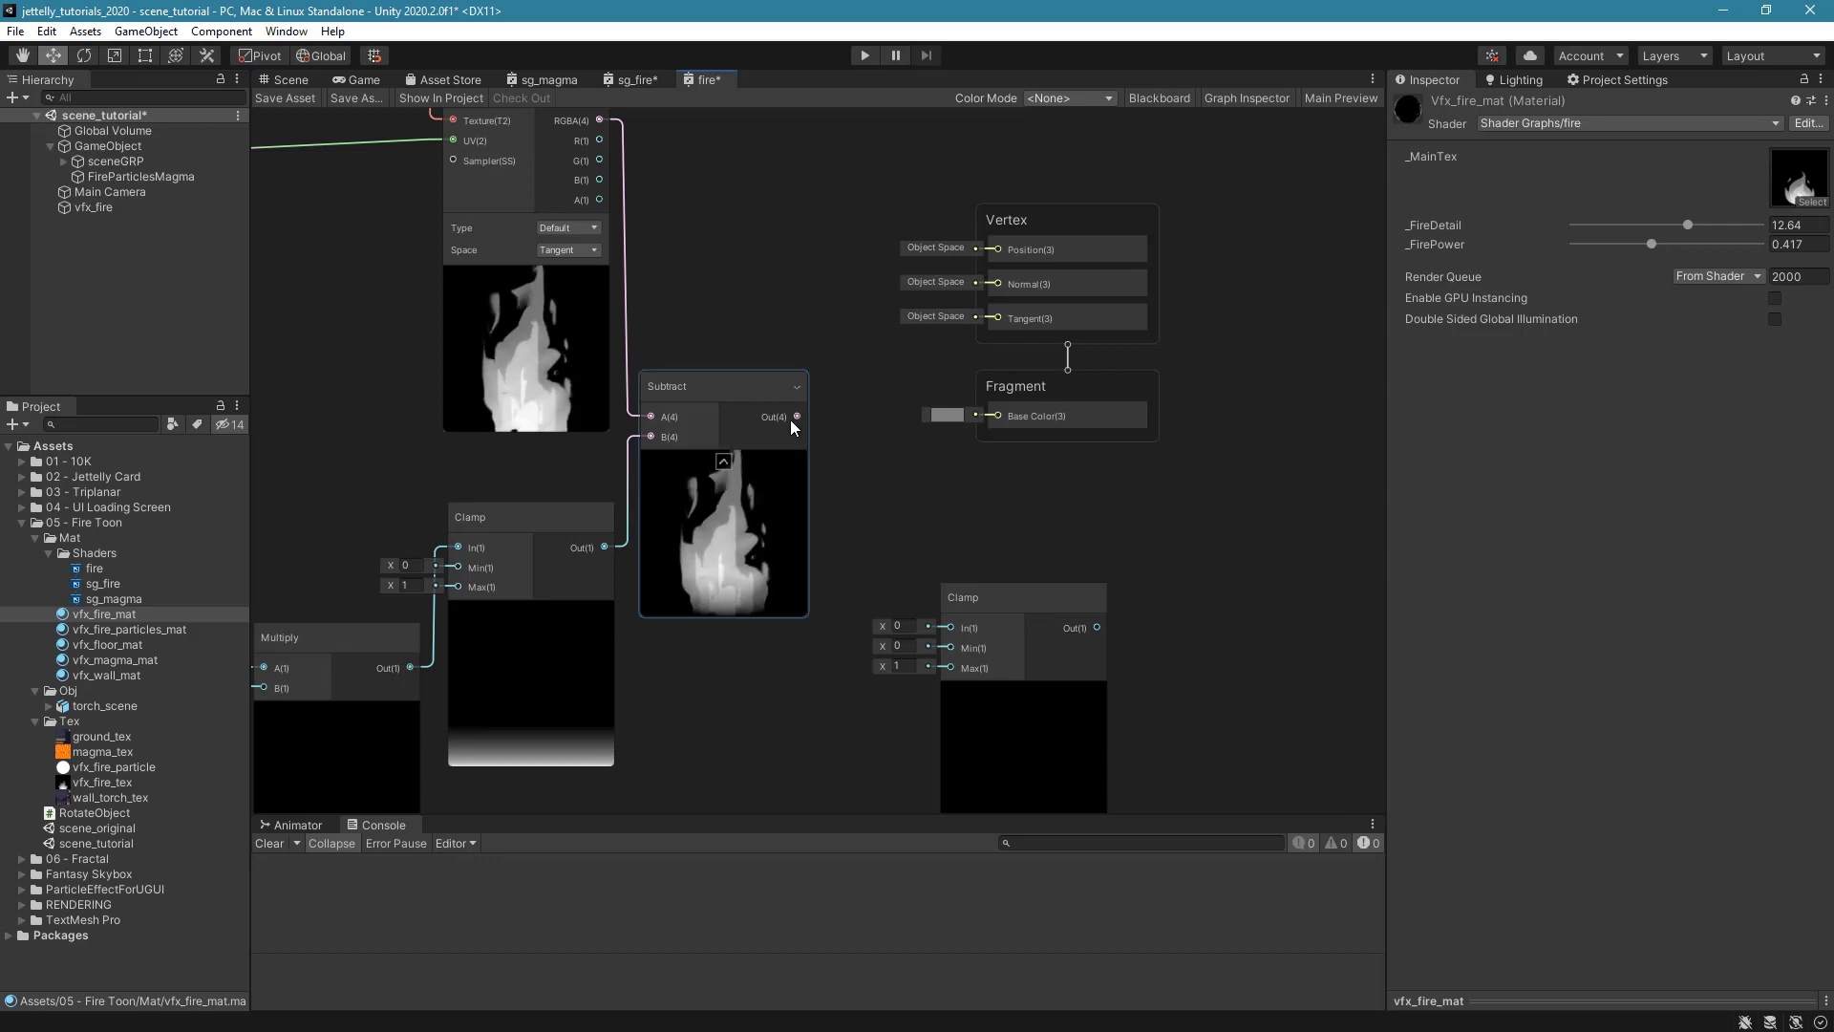
pyautogui.moveTo(797, 417); pyautogui.dragTo(909, 600)
pyautogui.scroll(-3, 935, 535)
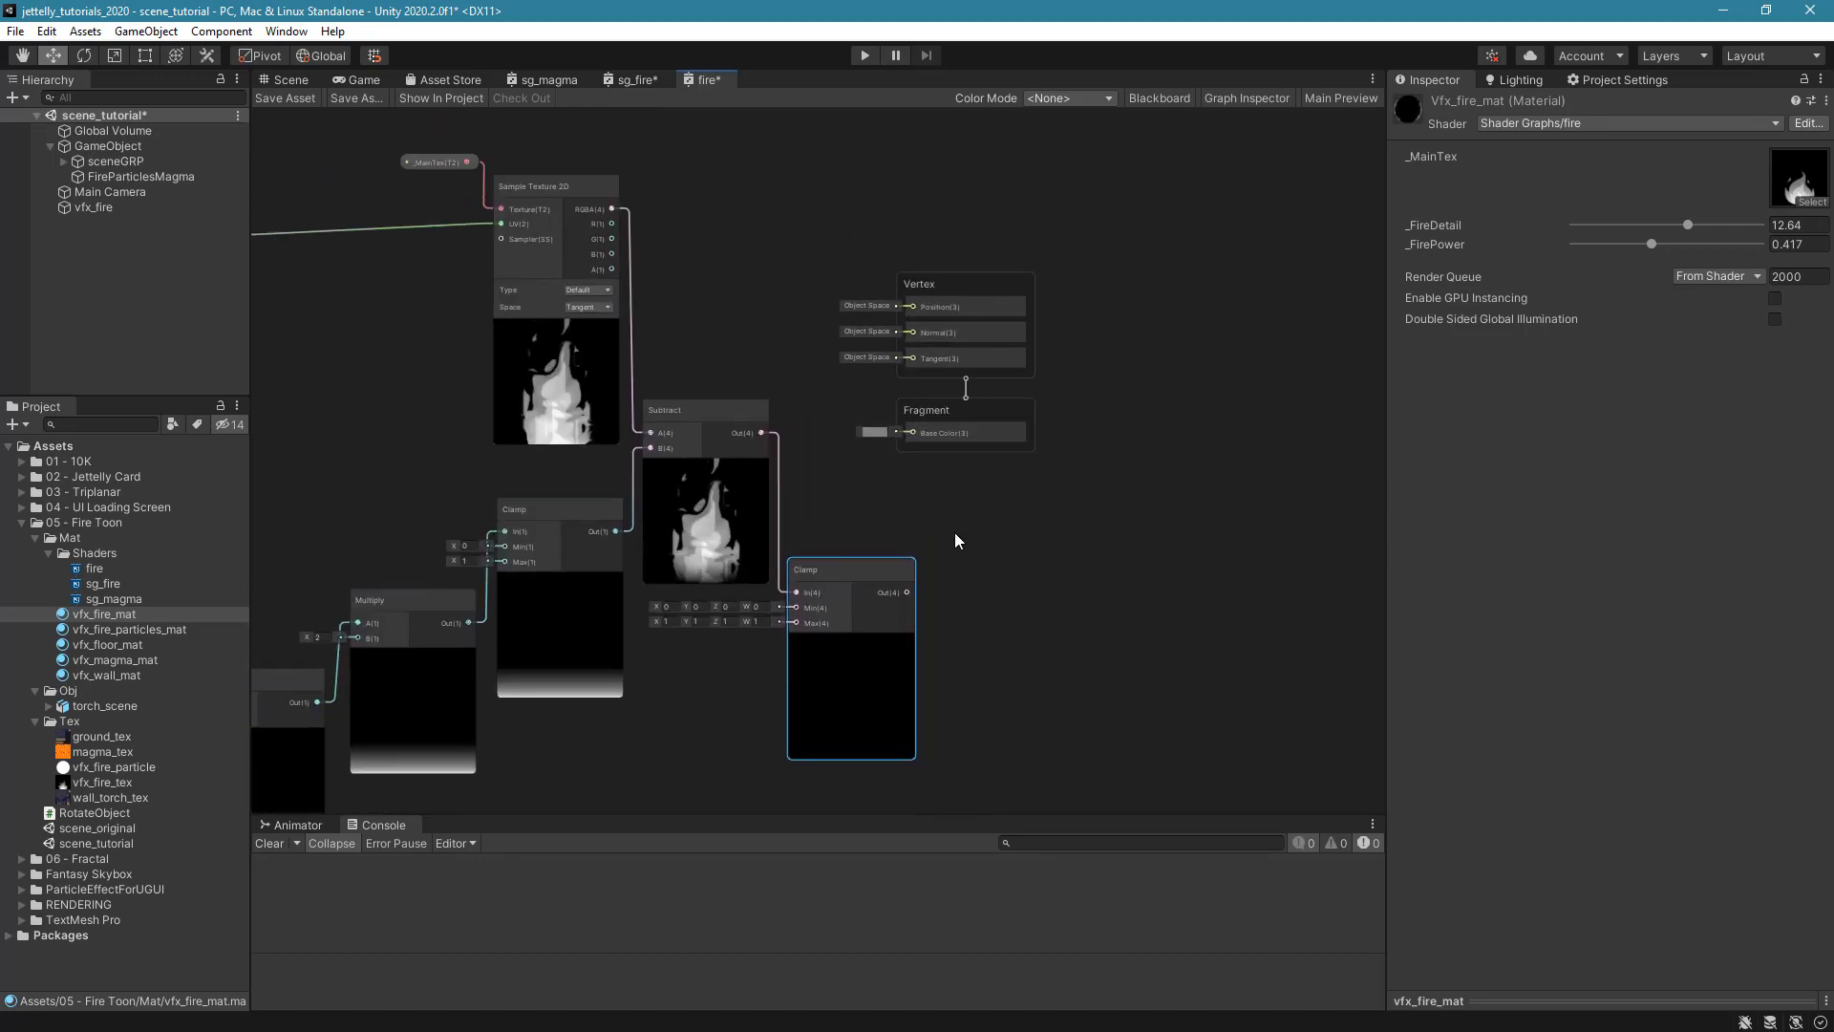
# Create a Color property named _FireColor and place it directly below _MainTex in the property list.
pyautogui.click(1163, 100)
pyautogui.click(1236, 99)
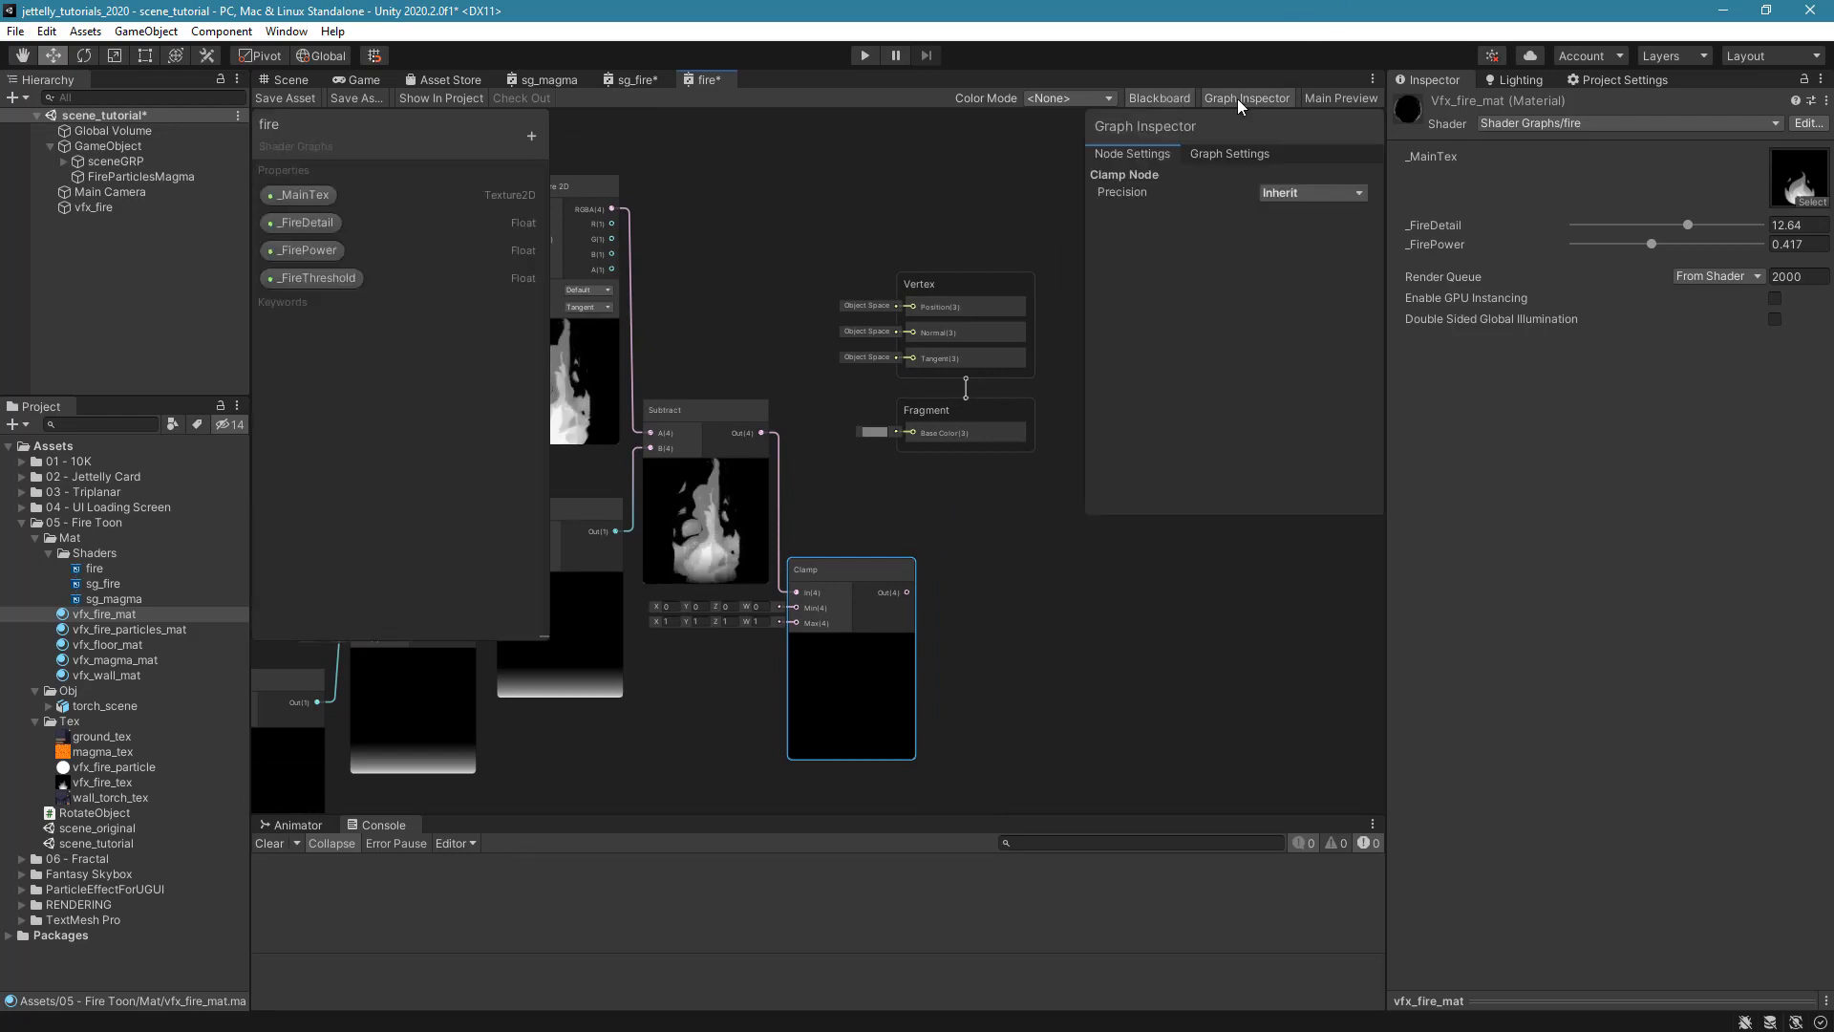
pyautogui.click(530, 136)
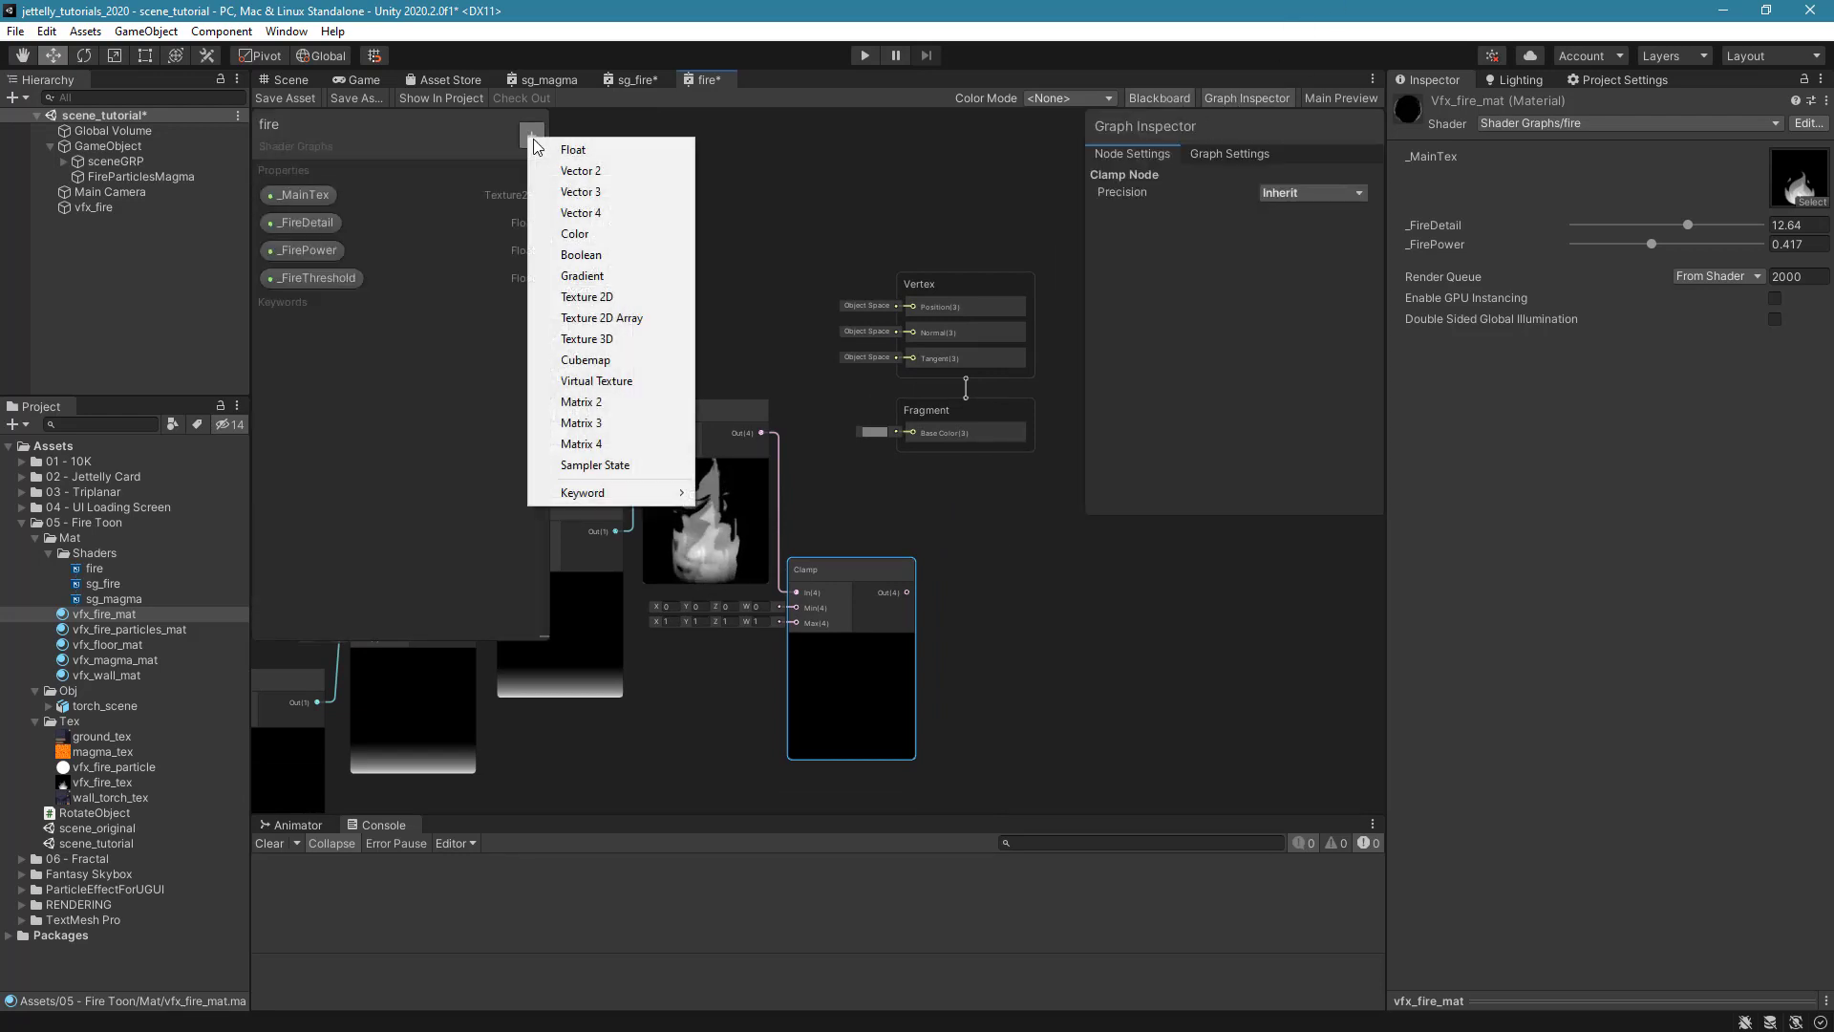
pyautogui.click(623, 235)
pyautogui.write('_FireColor')
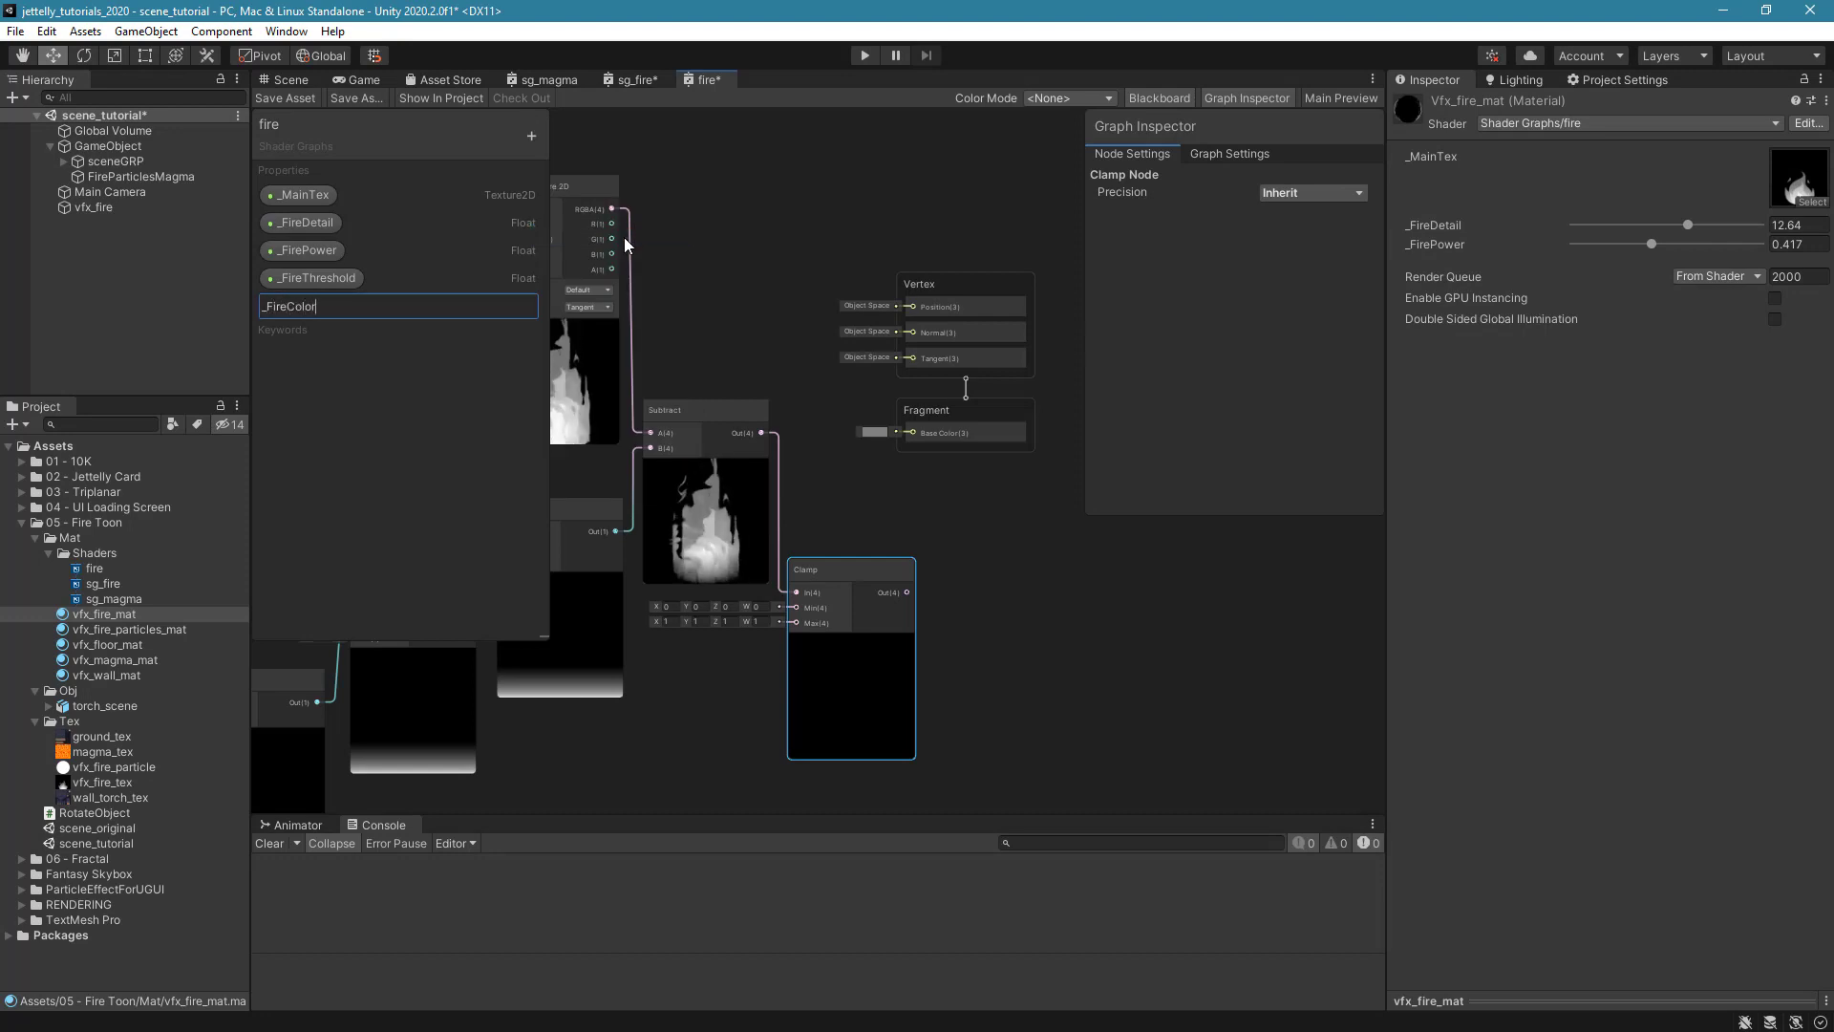
pyautogui.press('Return')
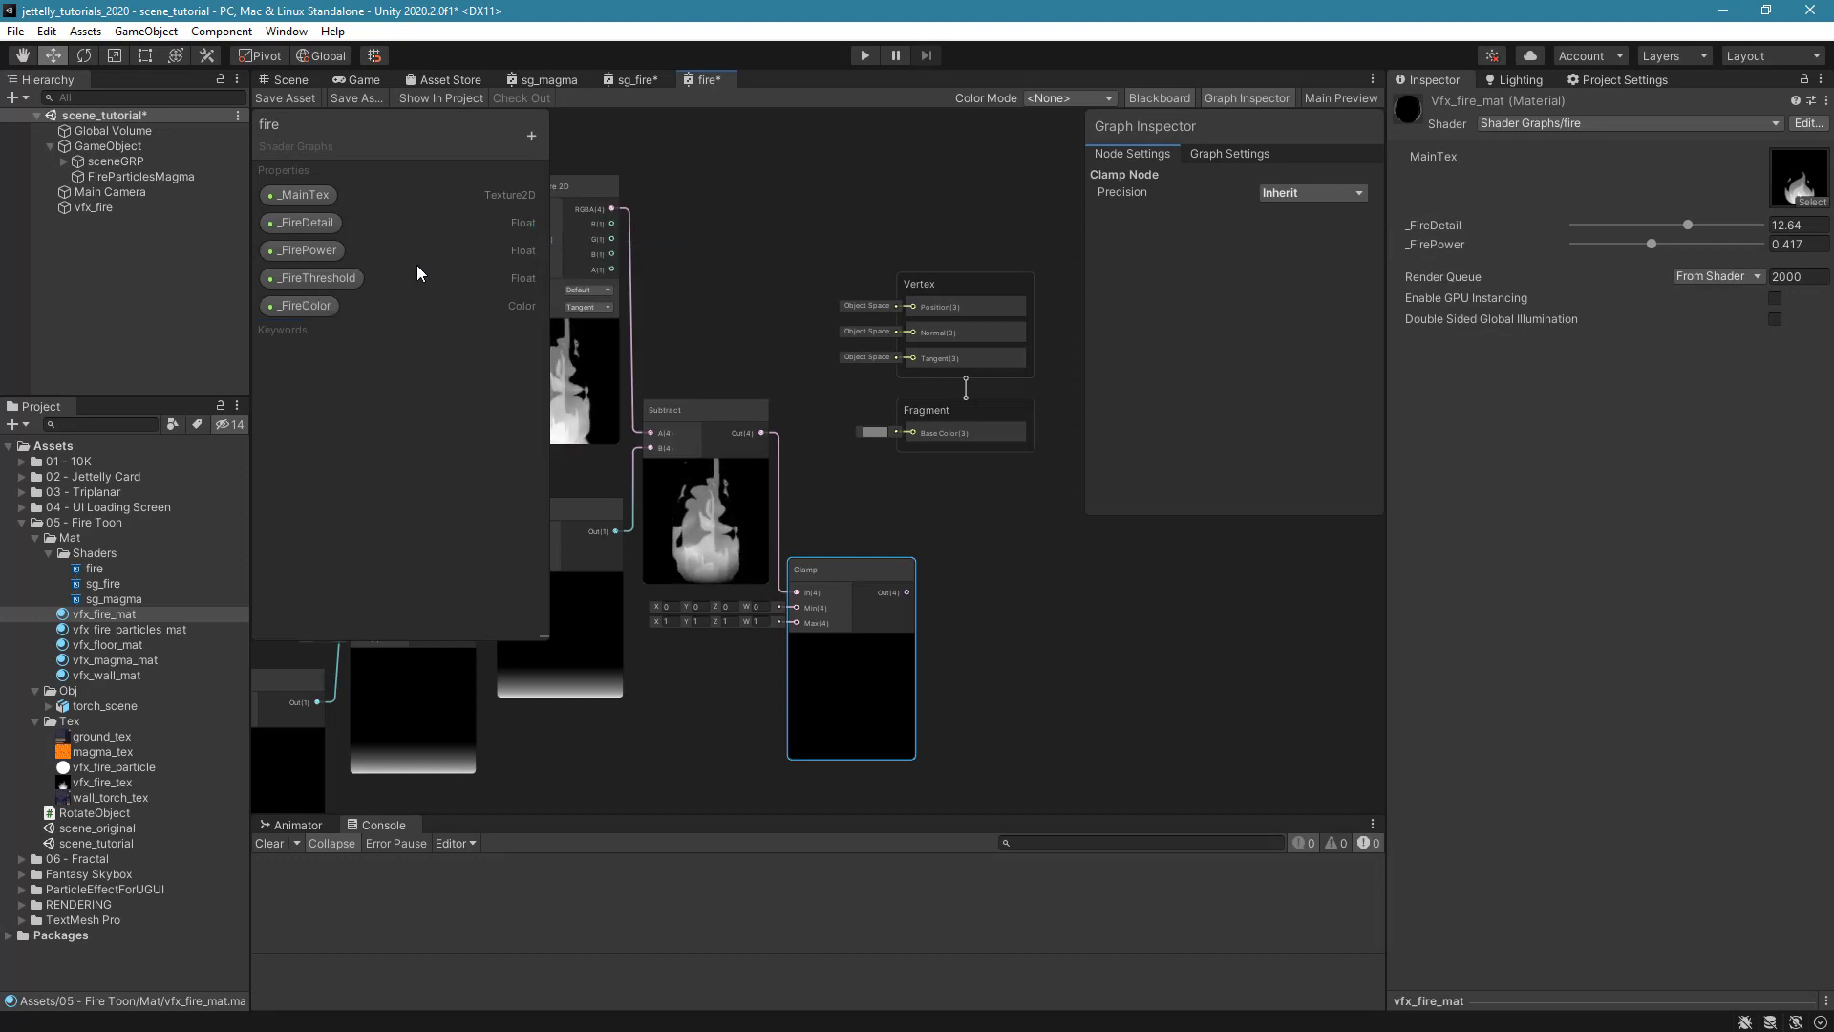
pyautogui.moveTo(300, 305); pyautogui.dragTo(313, 214)
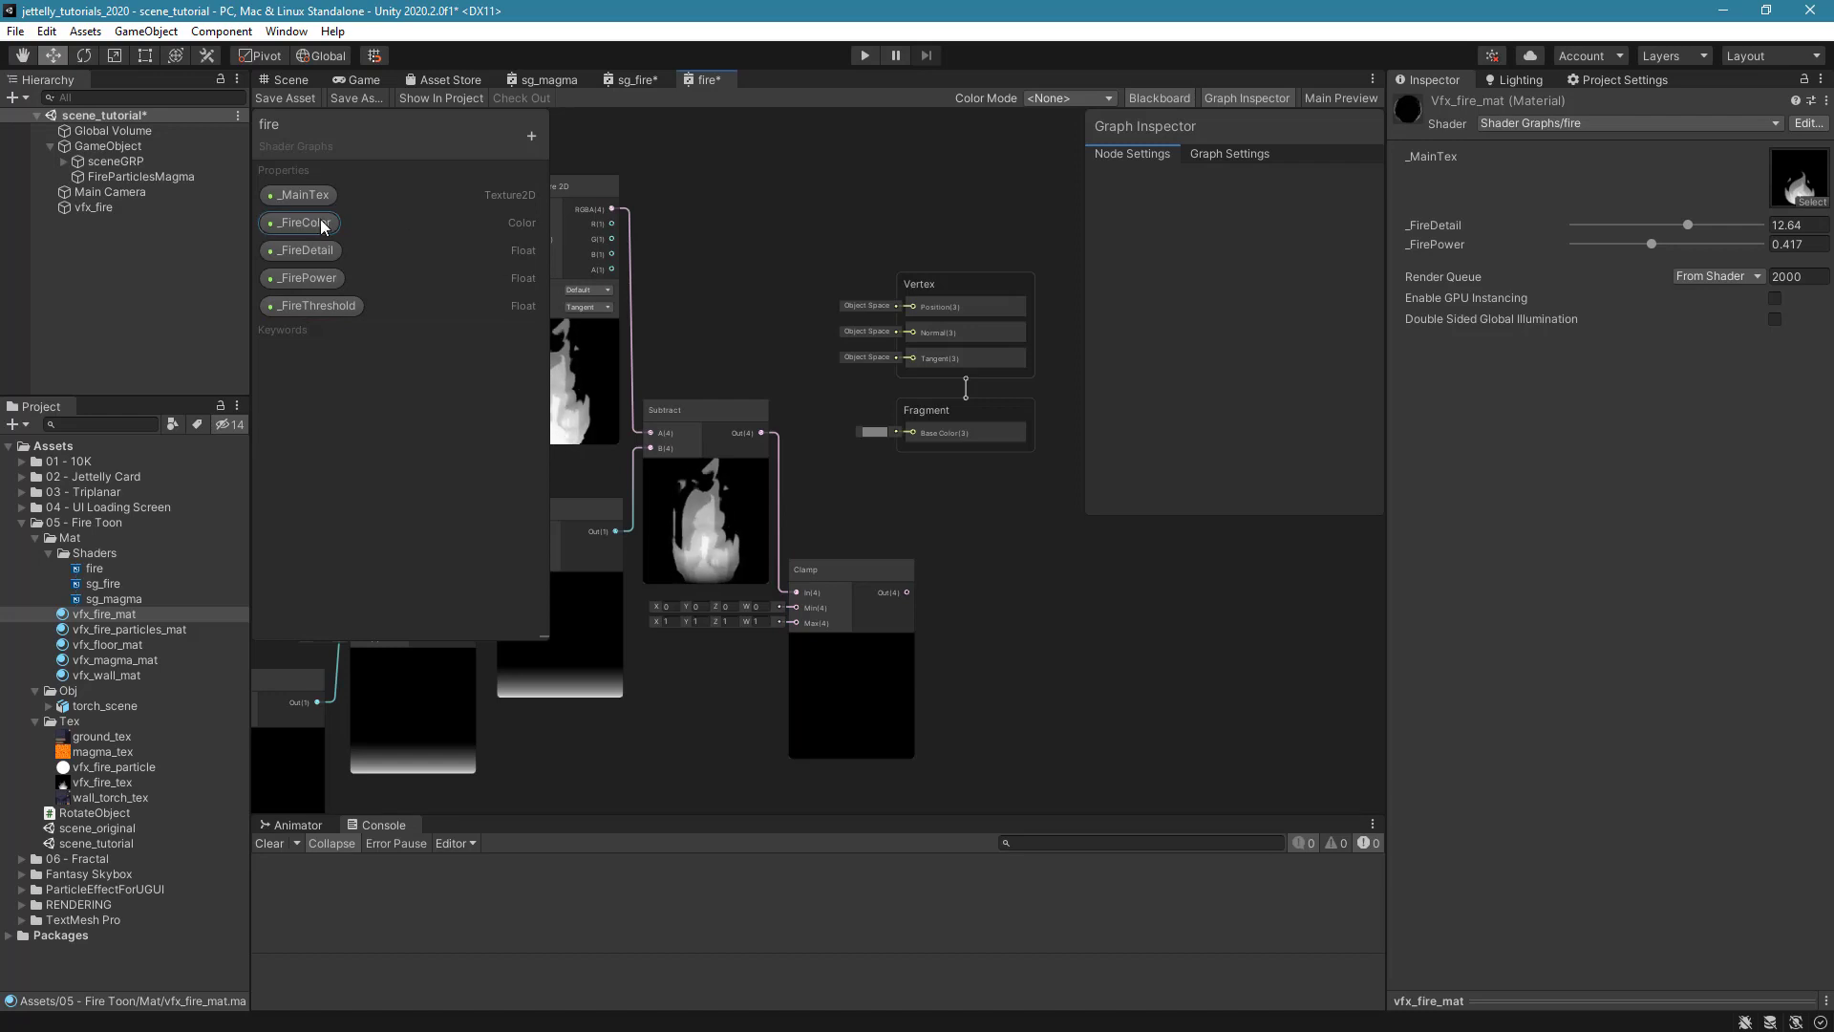
# Set the default value of _FireColor to a saturated orange with full alpha.
pyautogui.click(293, 220)
pyautogui.click(1281, 251)
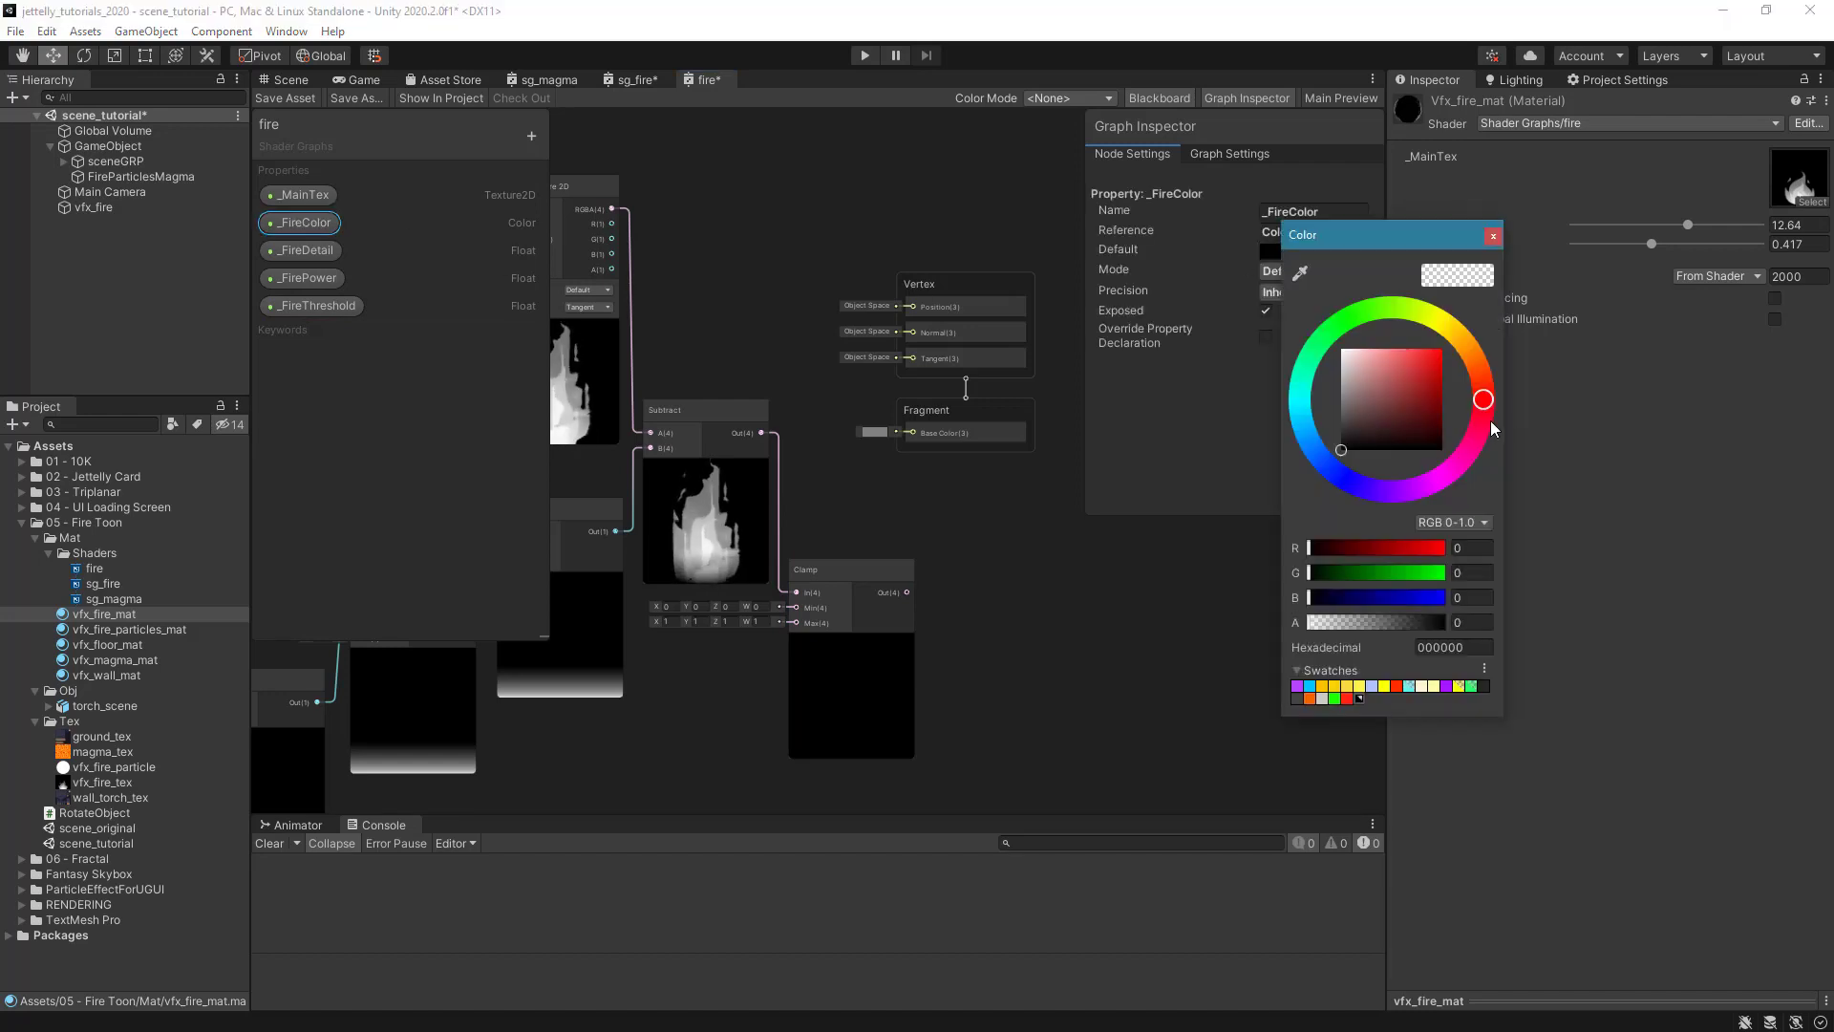
pyautogui.moveTo(1416, 376); pyautogui.dragTo(1435, 357)
pyautogui.moveTo(1413, 628); pyautogui.dragTo(1444, 623)
pyautogui.click(1493, 237)
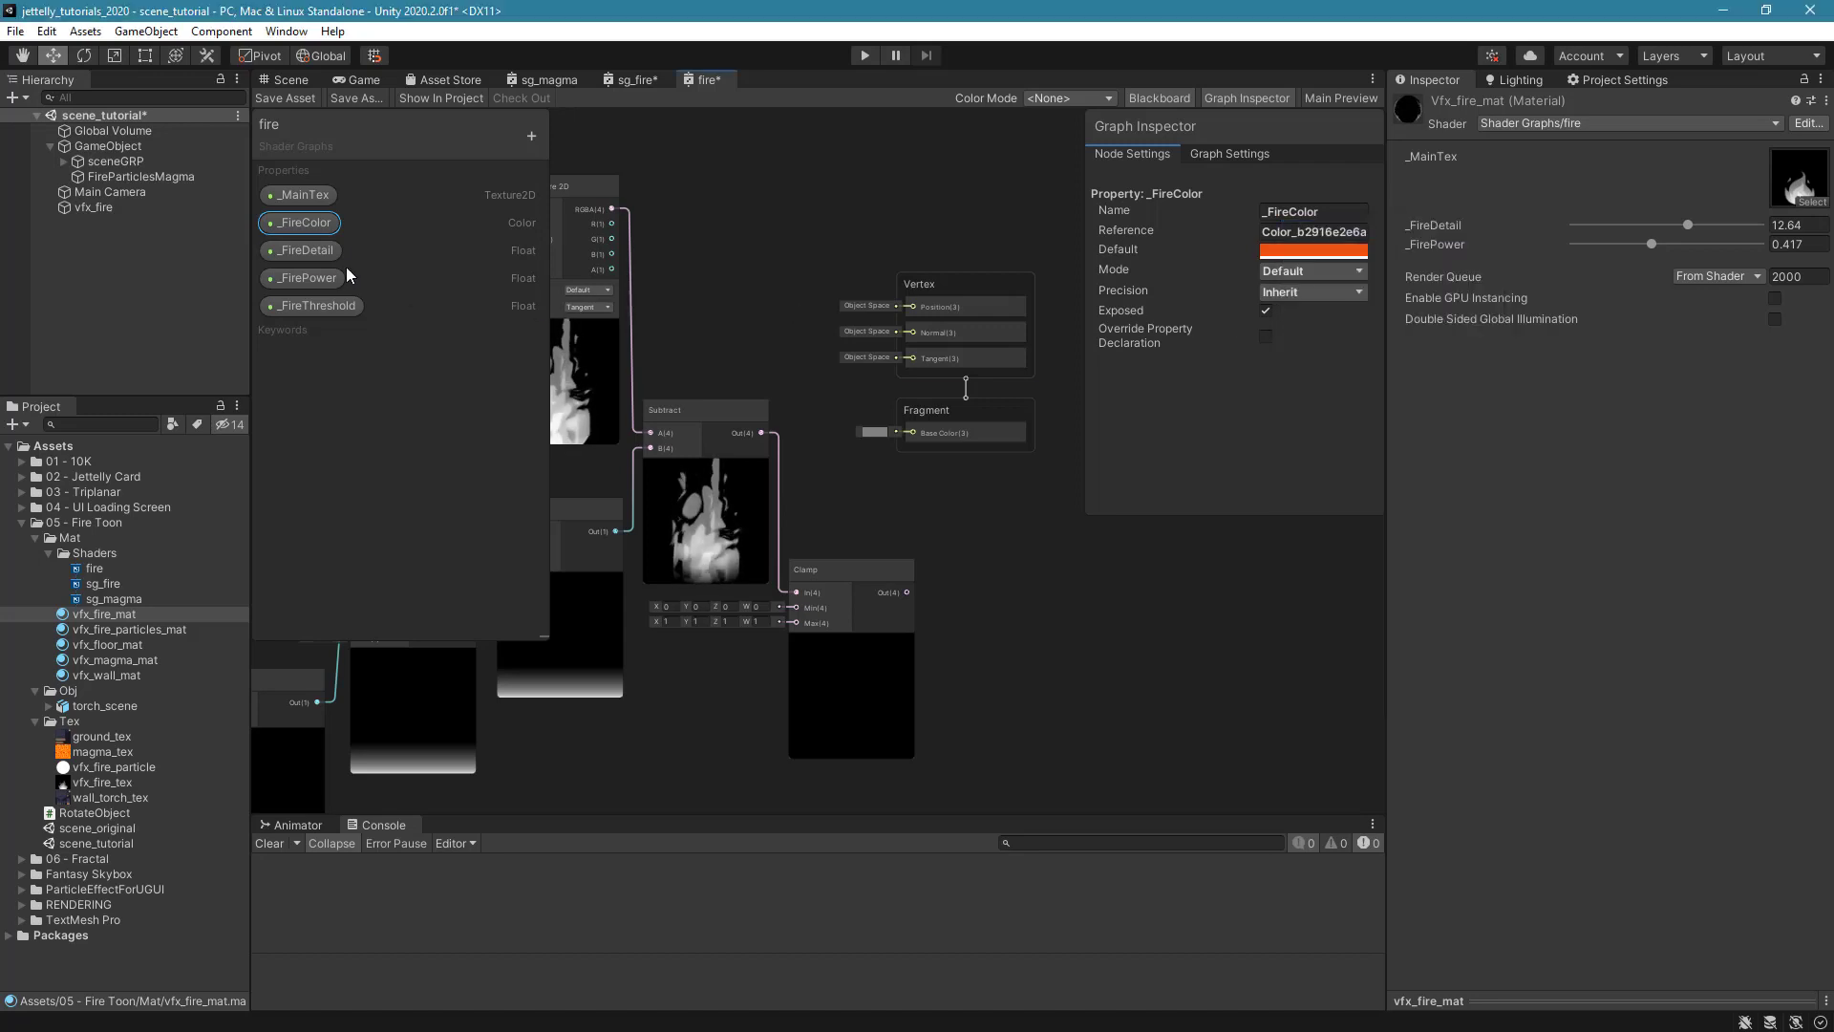
# Add the _FireColor property to the graph and position its node below the new Clamp node.
pyautogui.moveTo(313, 222); pyautogui.dragTo(969, 674)
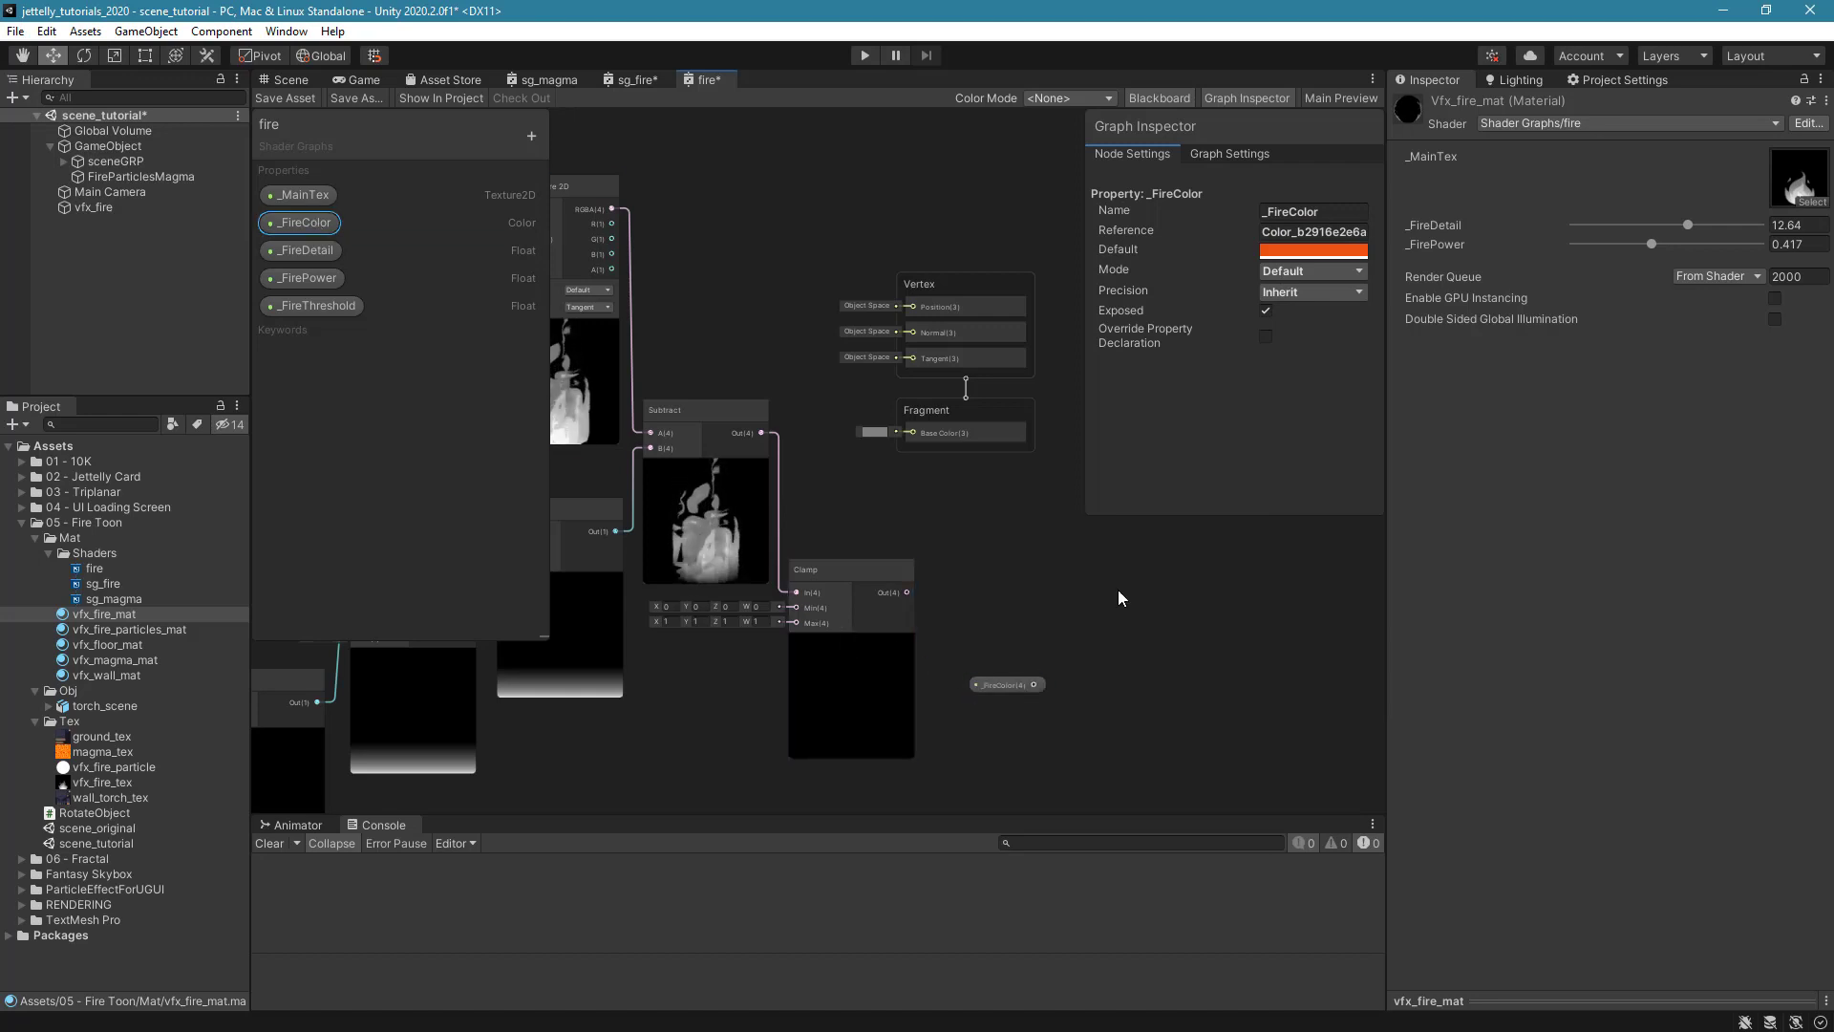
pyautogui.click(1270, 98)
pyautogui.click(1177, 99)
pyautogui.scroll(1, 1020, 696)
pyautogui.moveTo(1019, 697); pyautogui.dragTo(1019, 393, button='middle')
pyautogui.moveTo(1019, 393); pyautogui.dragTo(880, 514)
# Add a Multiply node with the Clamp output connected to A and _FireColor connected to B.
pyautogui.moveTo(881, 514); pyautogui.dragTo(986, 645, button='middle')
pyautogui.press('space')
pyautogui.write('multiply')
pyautogui.press('Return')
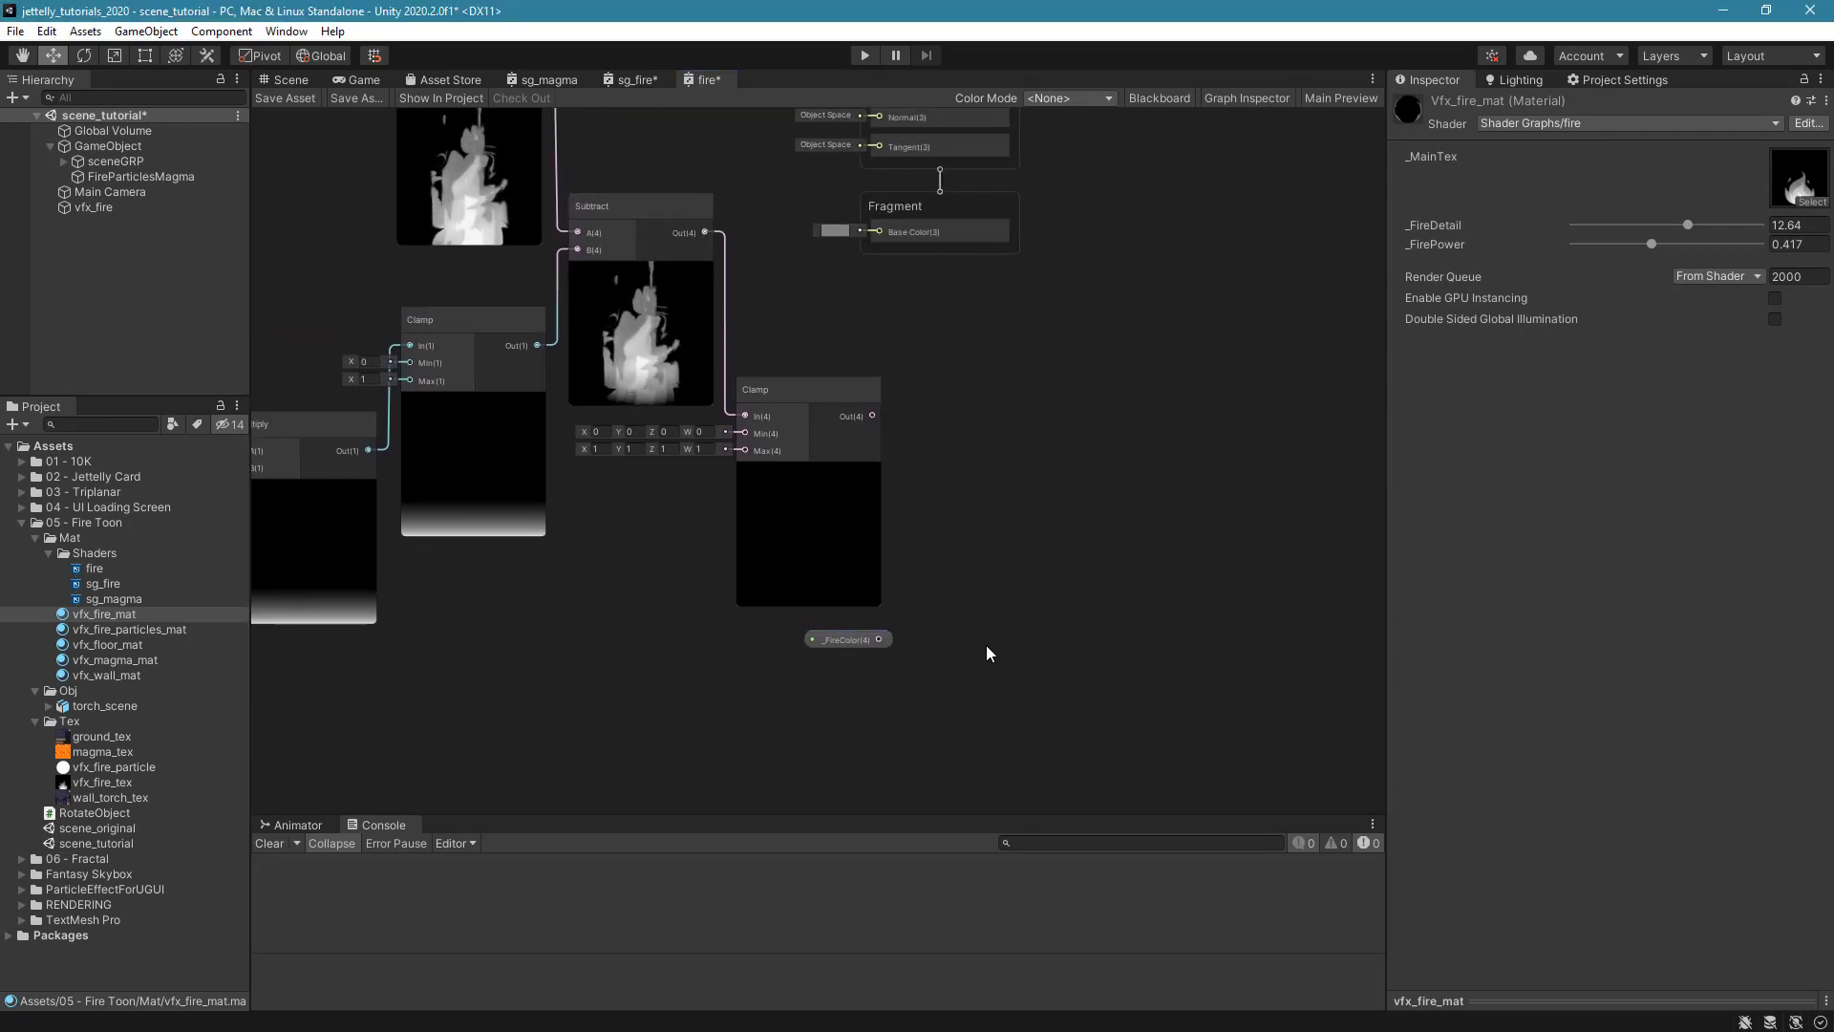
pyautogui.scroll(1, 985, 645)
pyautogui.moveTo(1055, 685); pyautogui.dragTo(1021, 392)
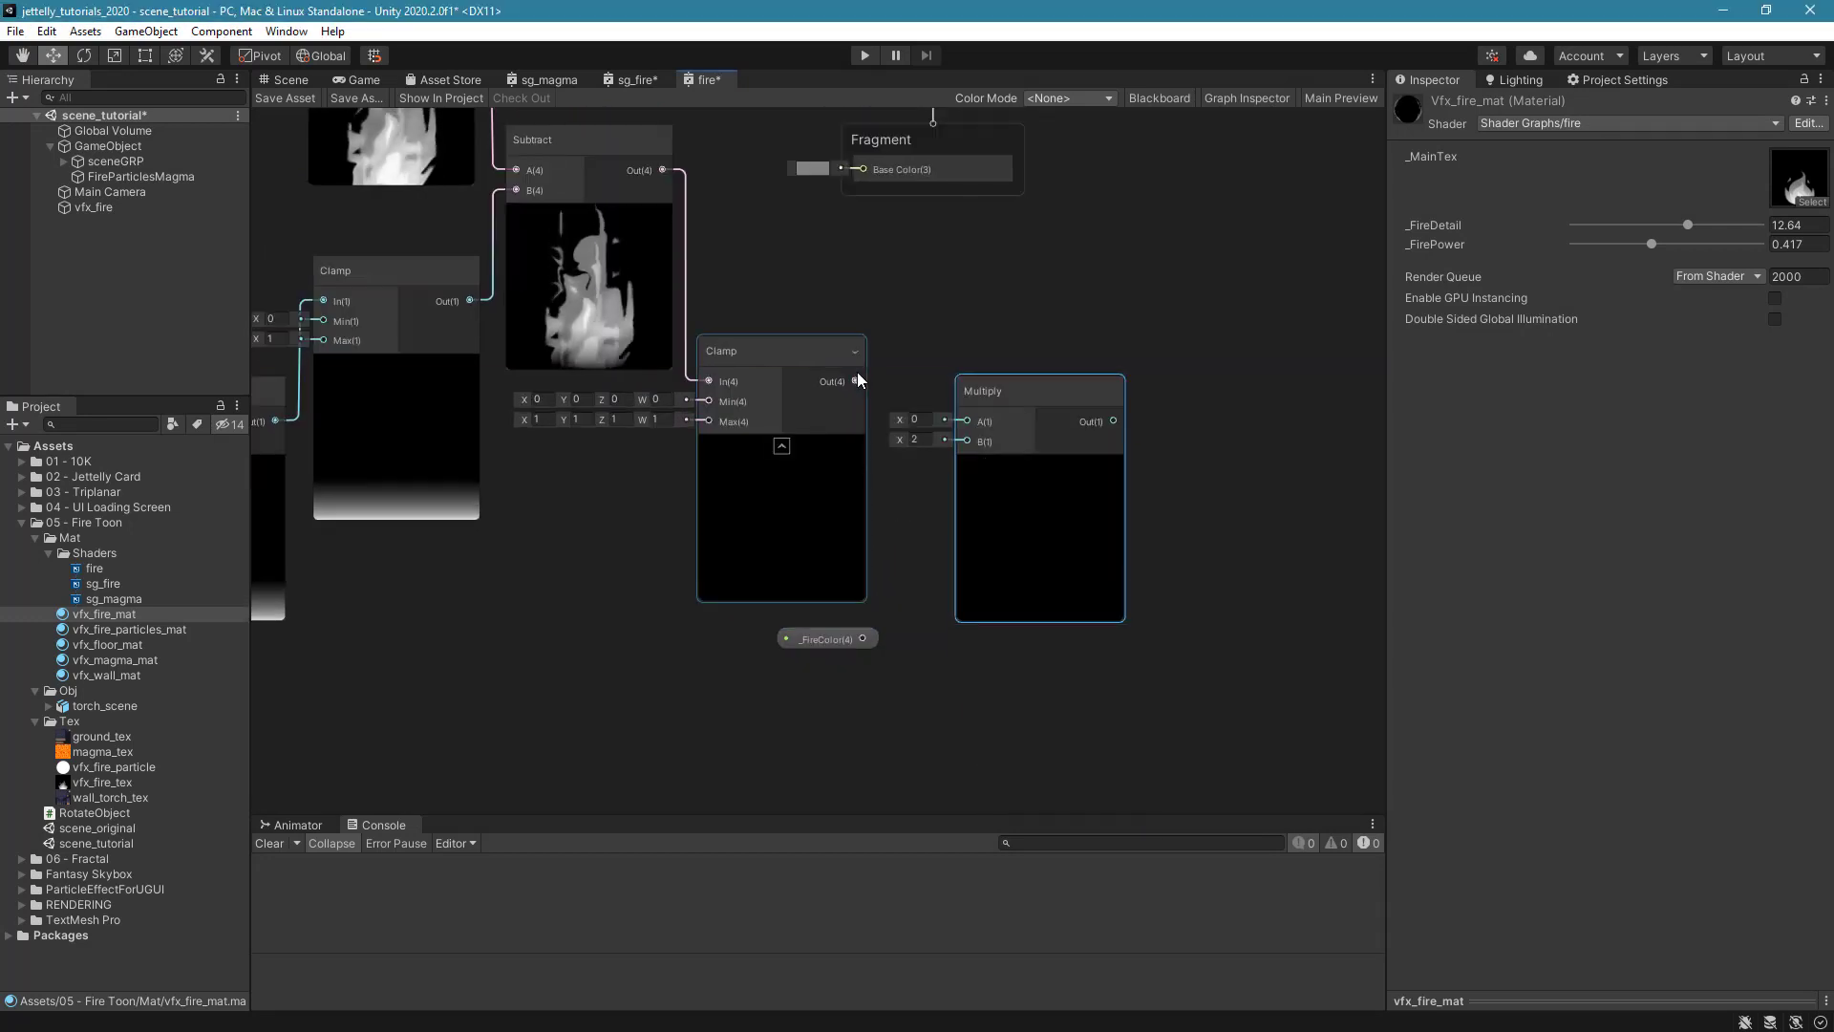
pyautogui.moveTo(856, 381); pyautogui.dragTo(966, 421)
pyautogui.moveTo(864, 636); pyautogui.dragTo(989, 463)
pyautogui.moveTo(825, 640); pyautogui.dragTo(829, 663)
pyautogui.moveTo(829, 663); pyautogui.dragTo(775, 726, button='middle')
# Add a second Multiply node after the _FireColor Multiply and connect that node's output to its A input.
pyautogui.moveTo(1105, 637); pyautogui.dragTo(1095, 662, button='middle')
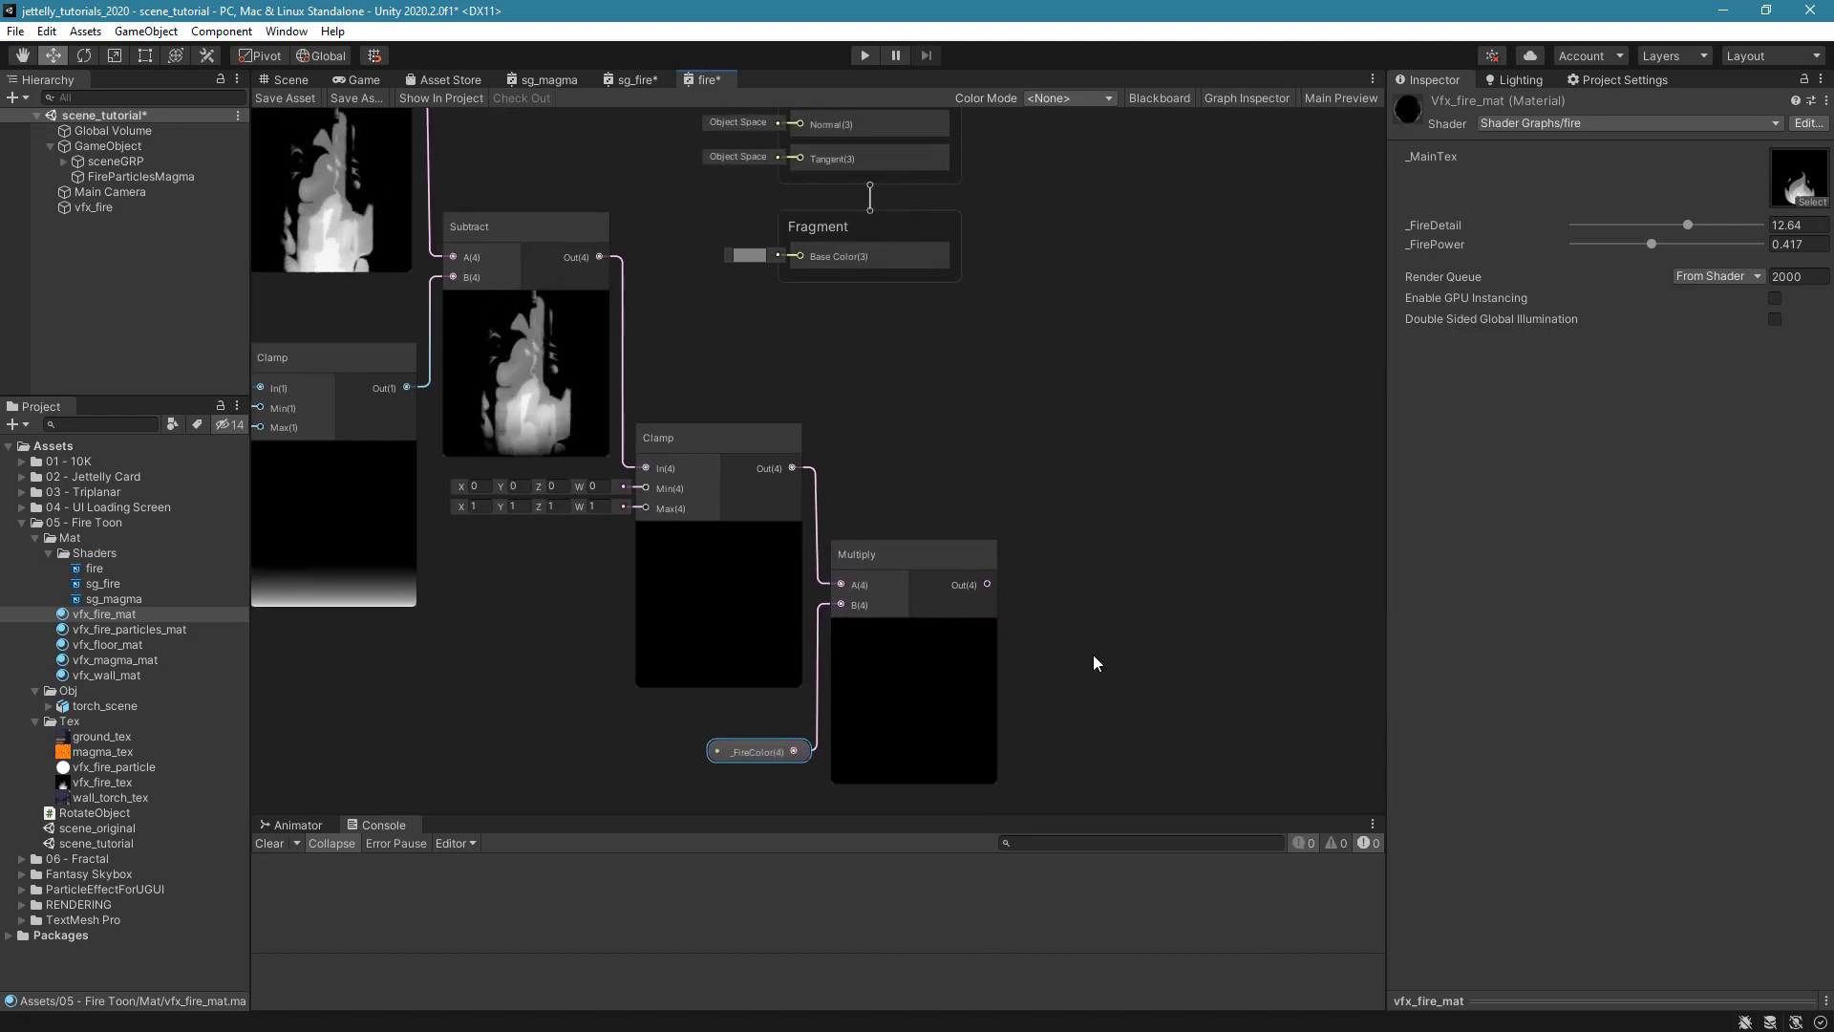
pyautogui.press('space')
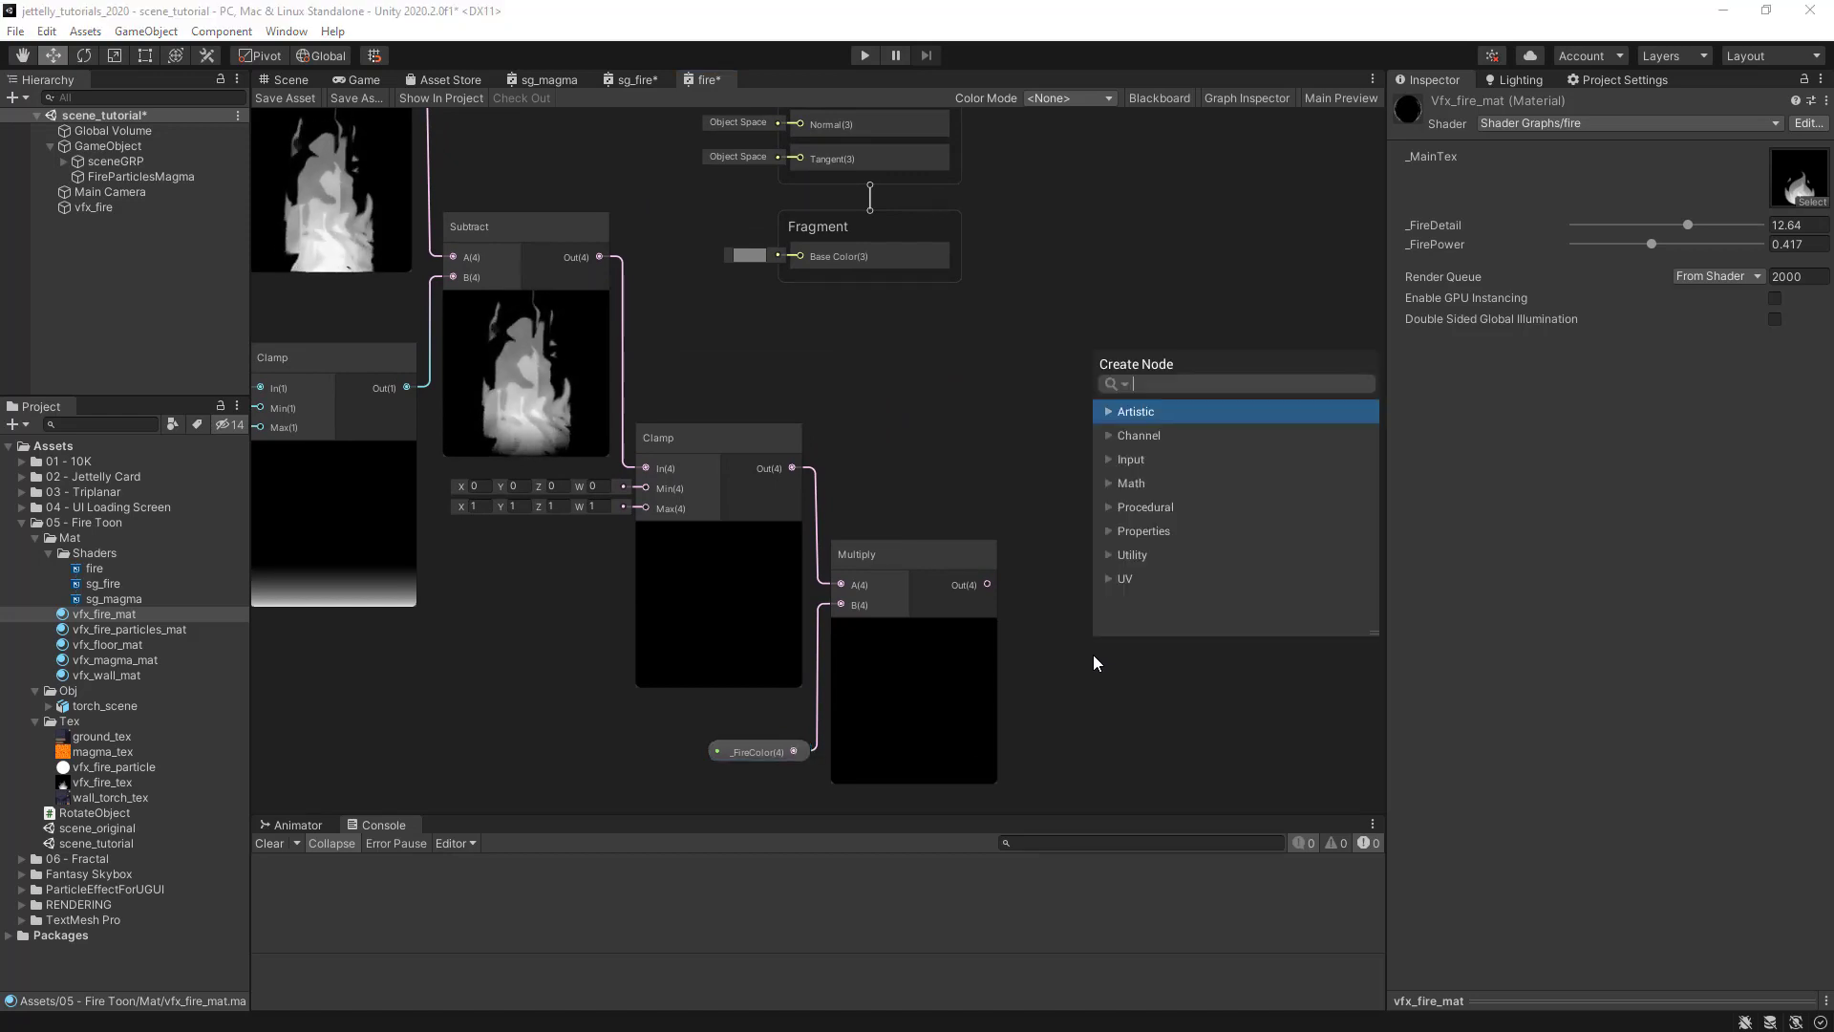
pyautogui.write('multiply')
pyautogui.press('Return')
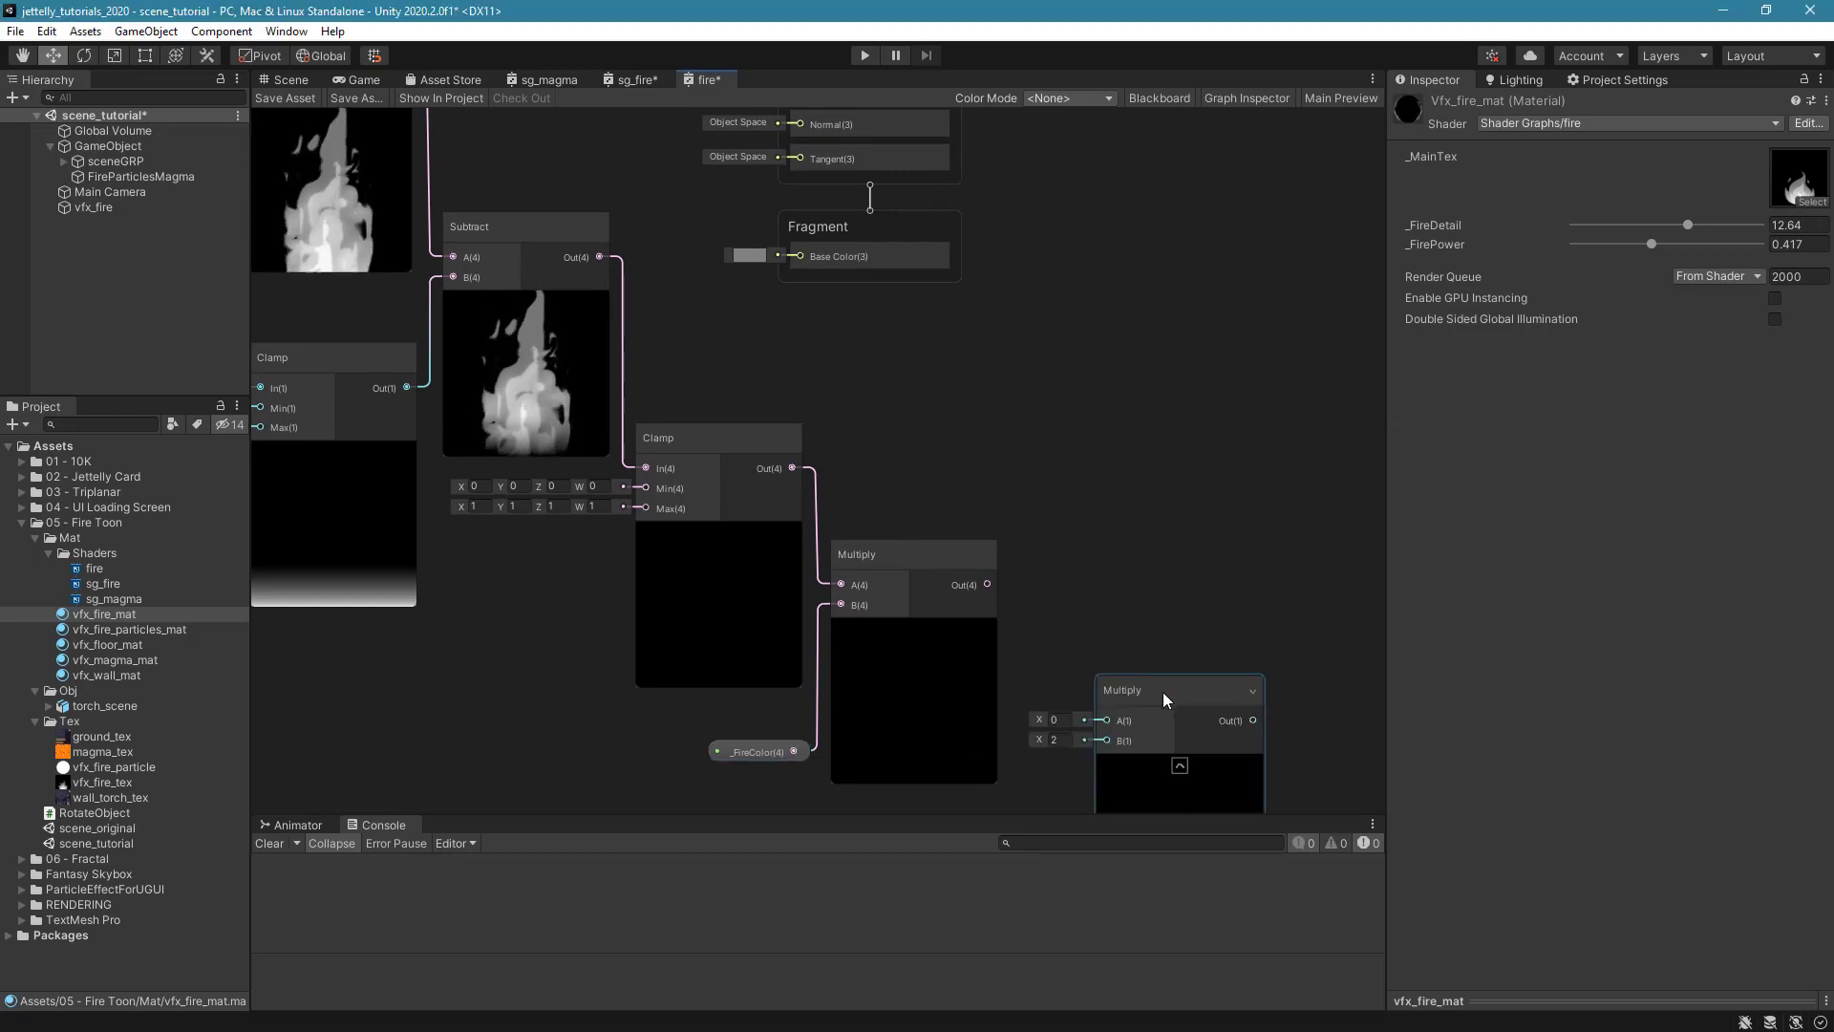
pyautogui.moveTo(1162, 692); pyautogui.dragTo(1094, 416)
pyautogui.moveTo(987, 583); pyautogui.dragTo(1035, 444)
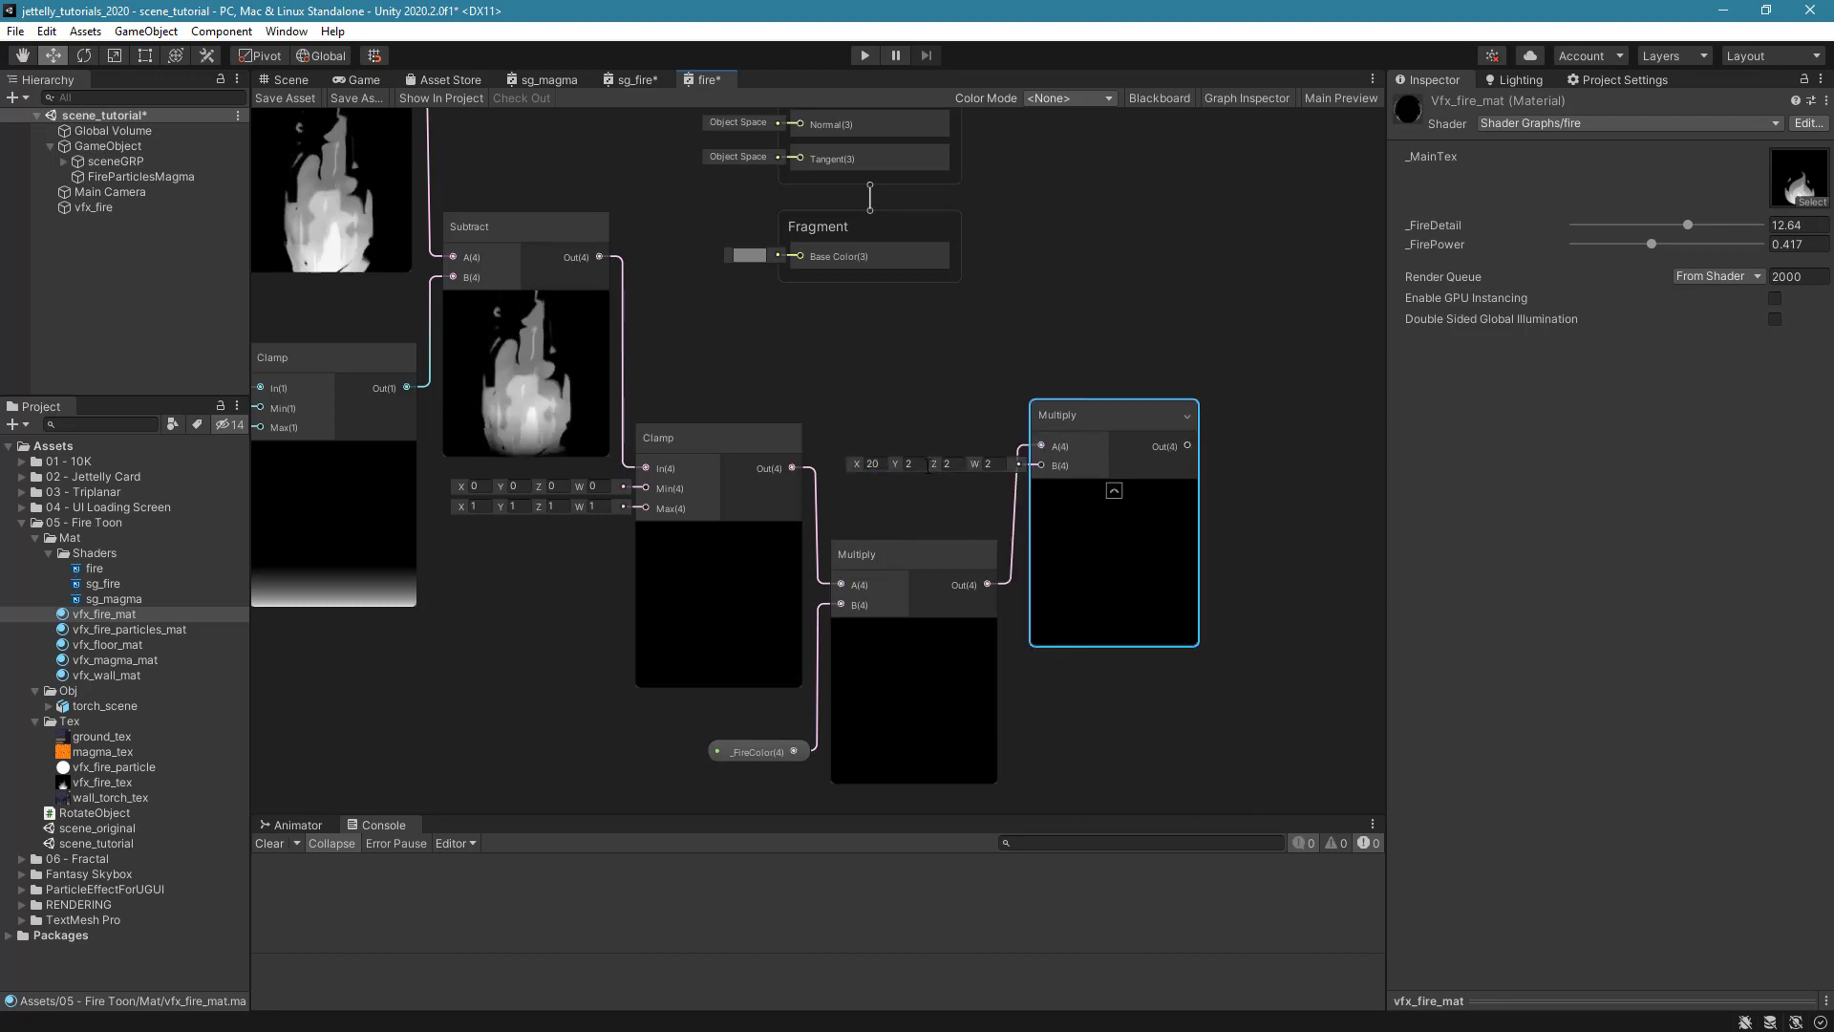
# Set the second Multiply node's B vector to X 20, Y 20, Z 20 and W 1.
pyautogui.write('9')
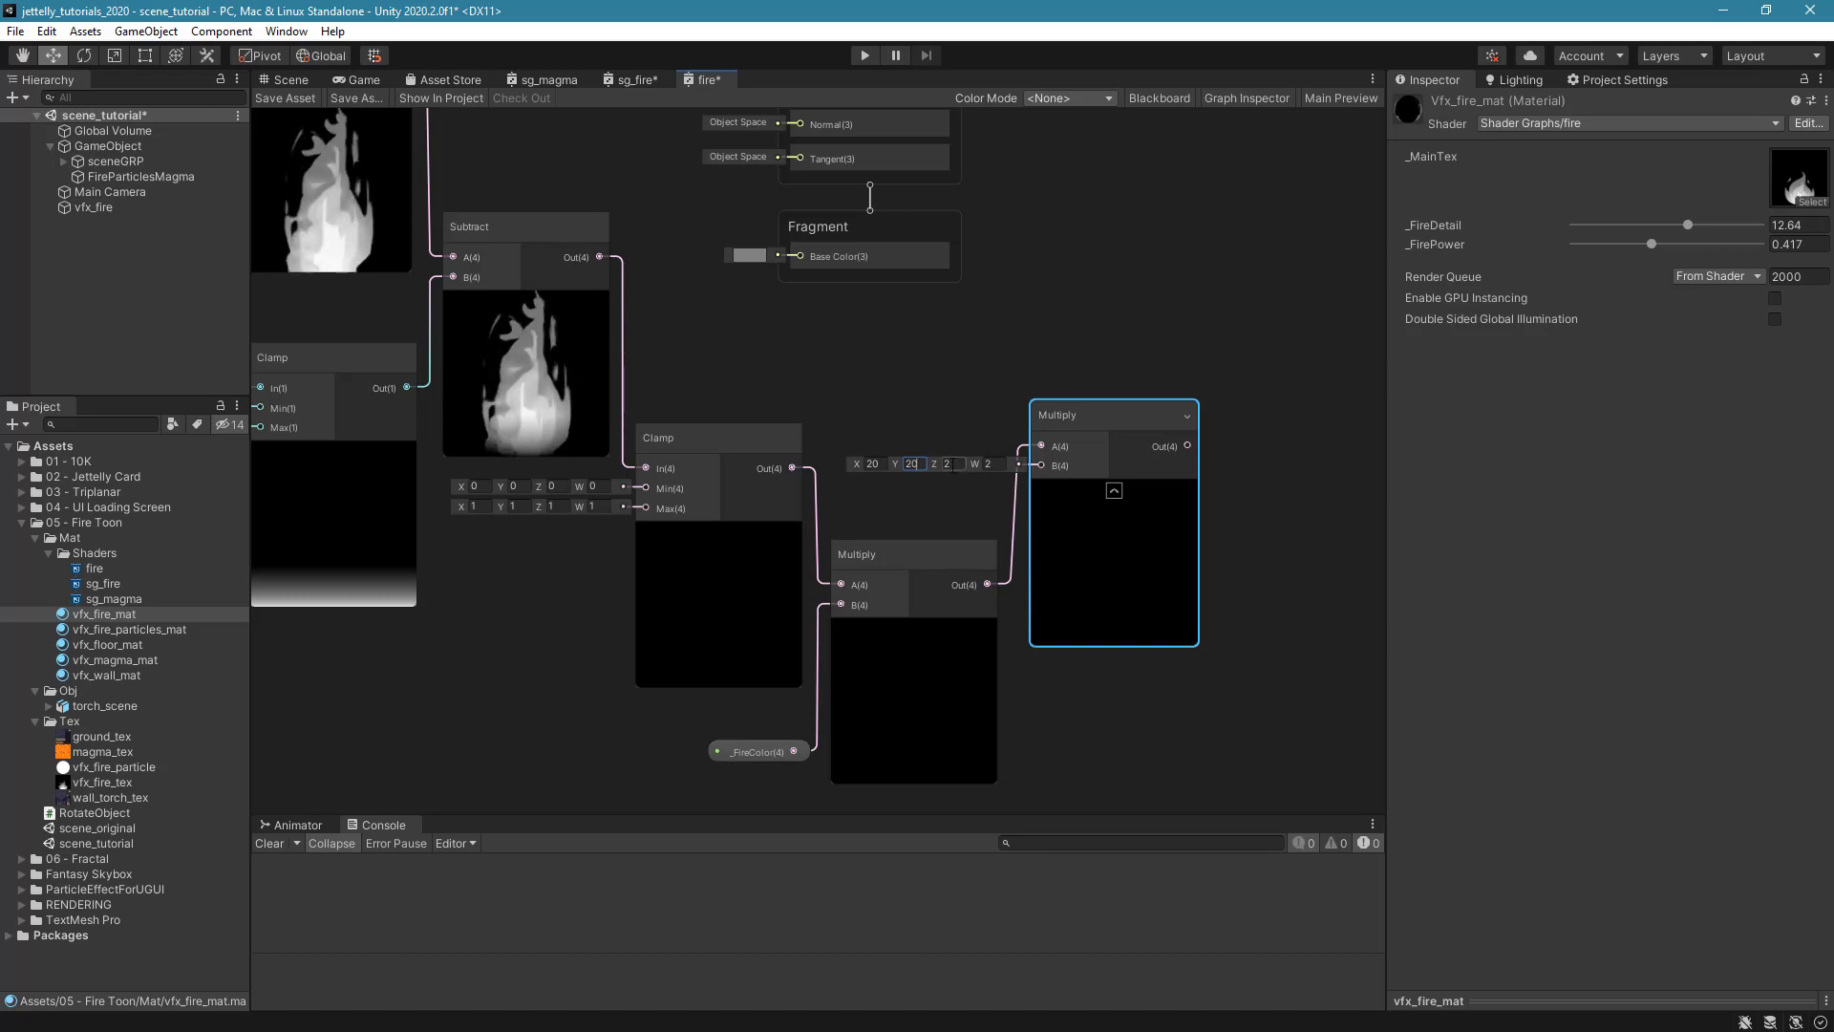
pyautogui.write('20')
pyautogui.press('Tab')
pyautogui.write('1')
pyautogui.click(1251, 443)
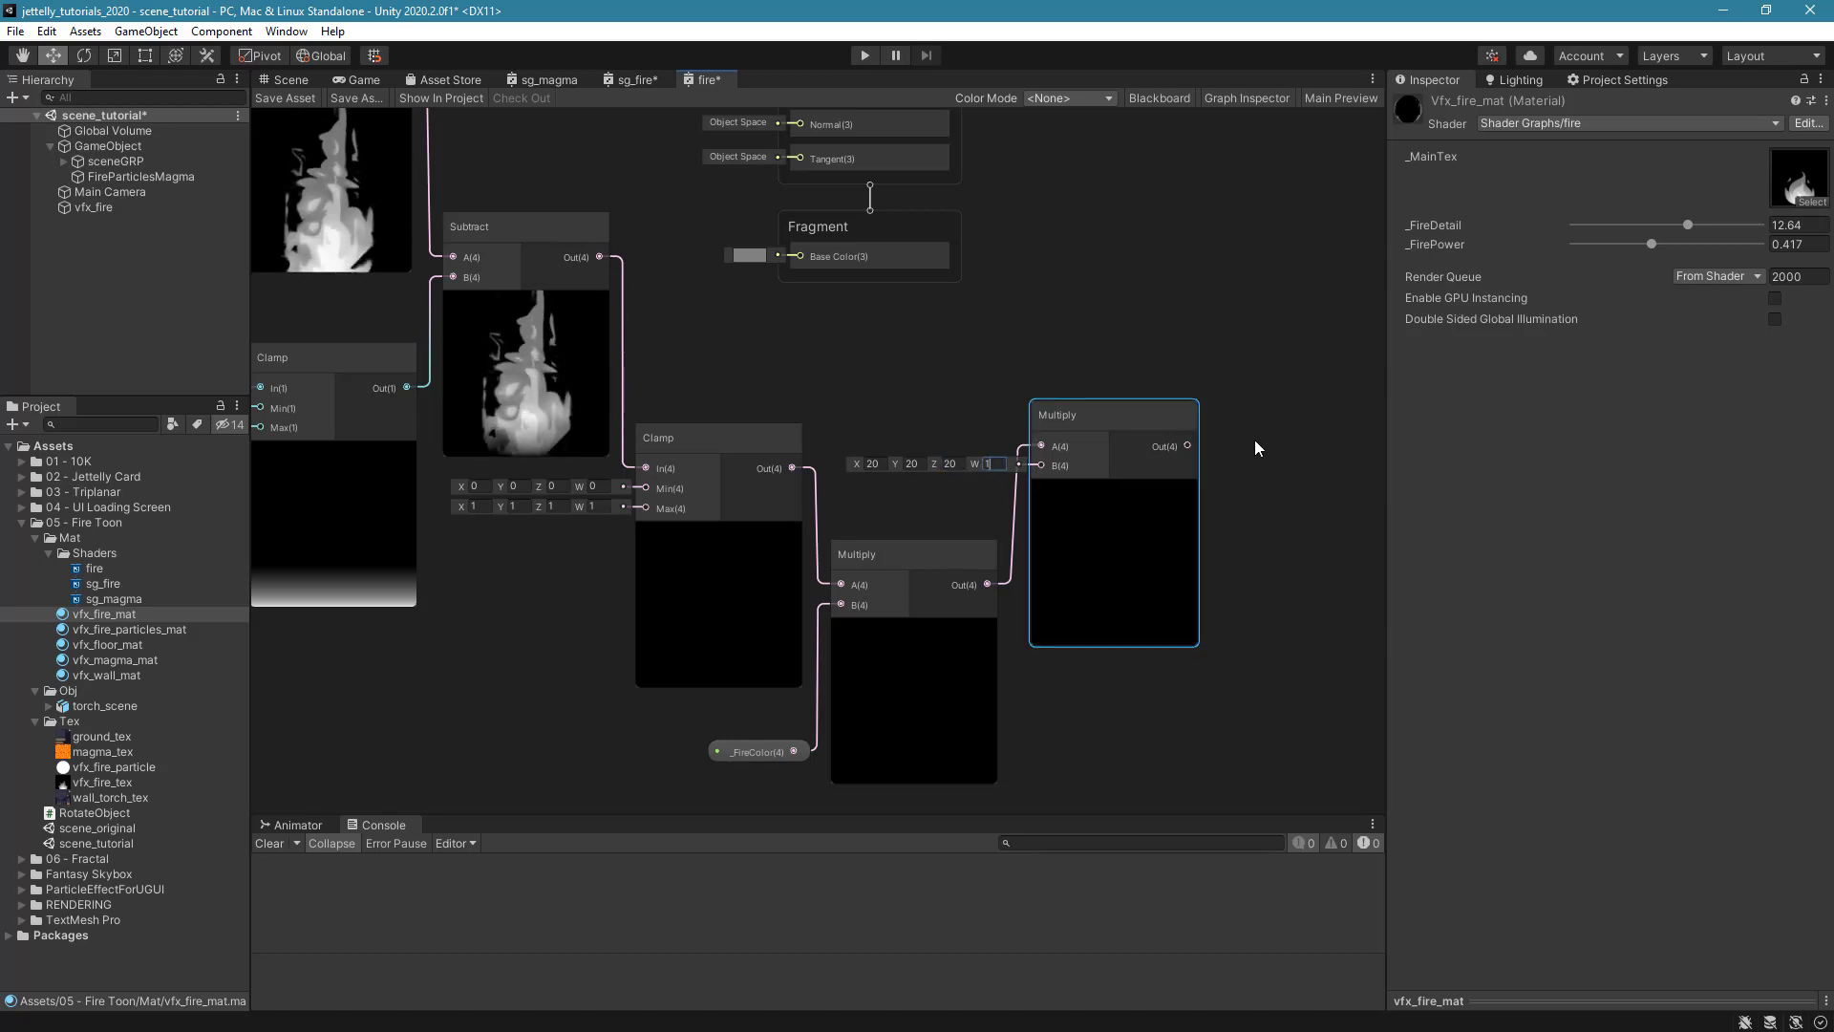
# Add a third Multiply node with the previous Multiply output connected to A and B set to 0.5, 0.5, 0.5, 1.
pyautogui.moveTo(1251, 444); pyautogui.dragTo(1137, 465, button='middle')
pyautogui.press('space')
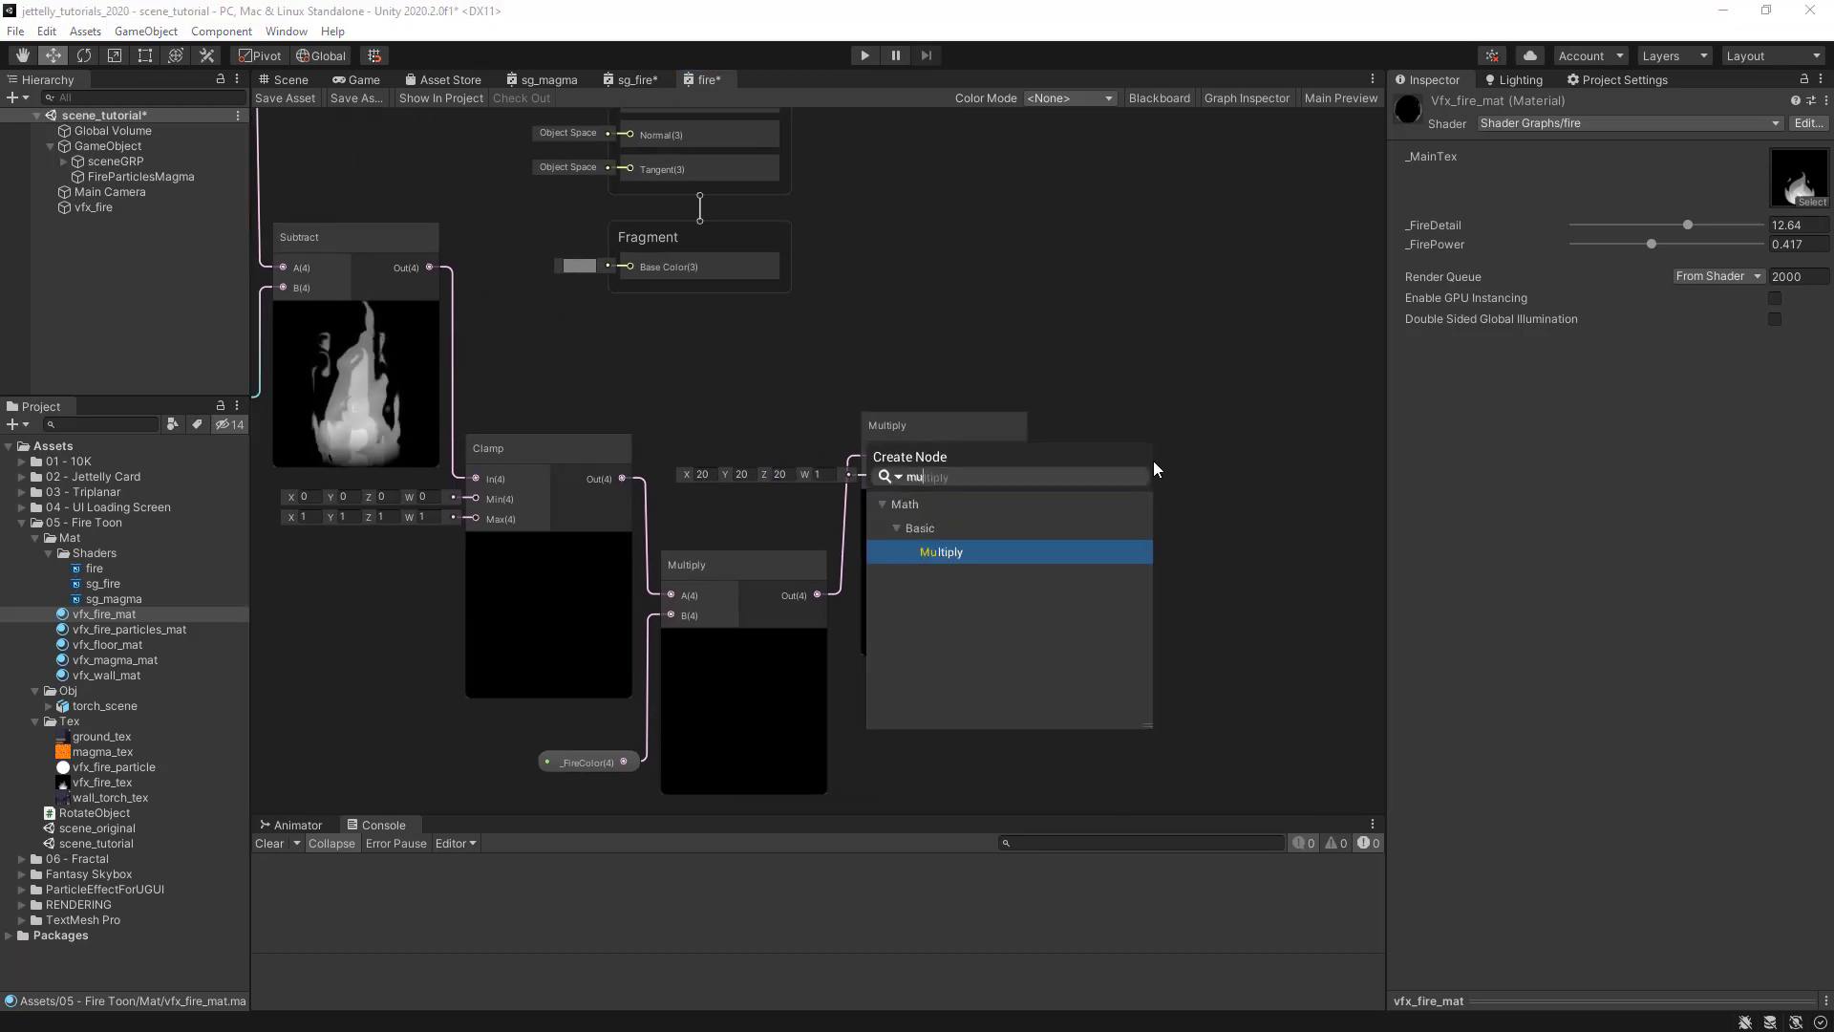
pyautogui.press('Escape')
pyautogui.scroll(1, 1161, 371)
pyautogui.moveTo(1066, 453); pyautogui.dragTo(1018, 462, button='middle')
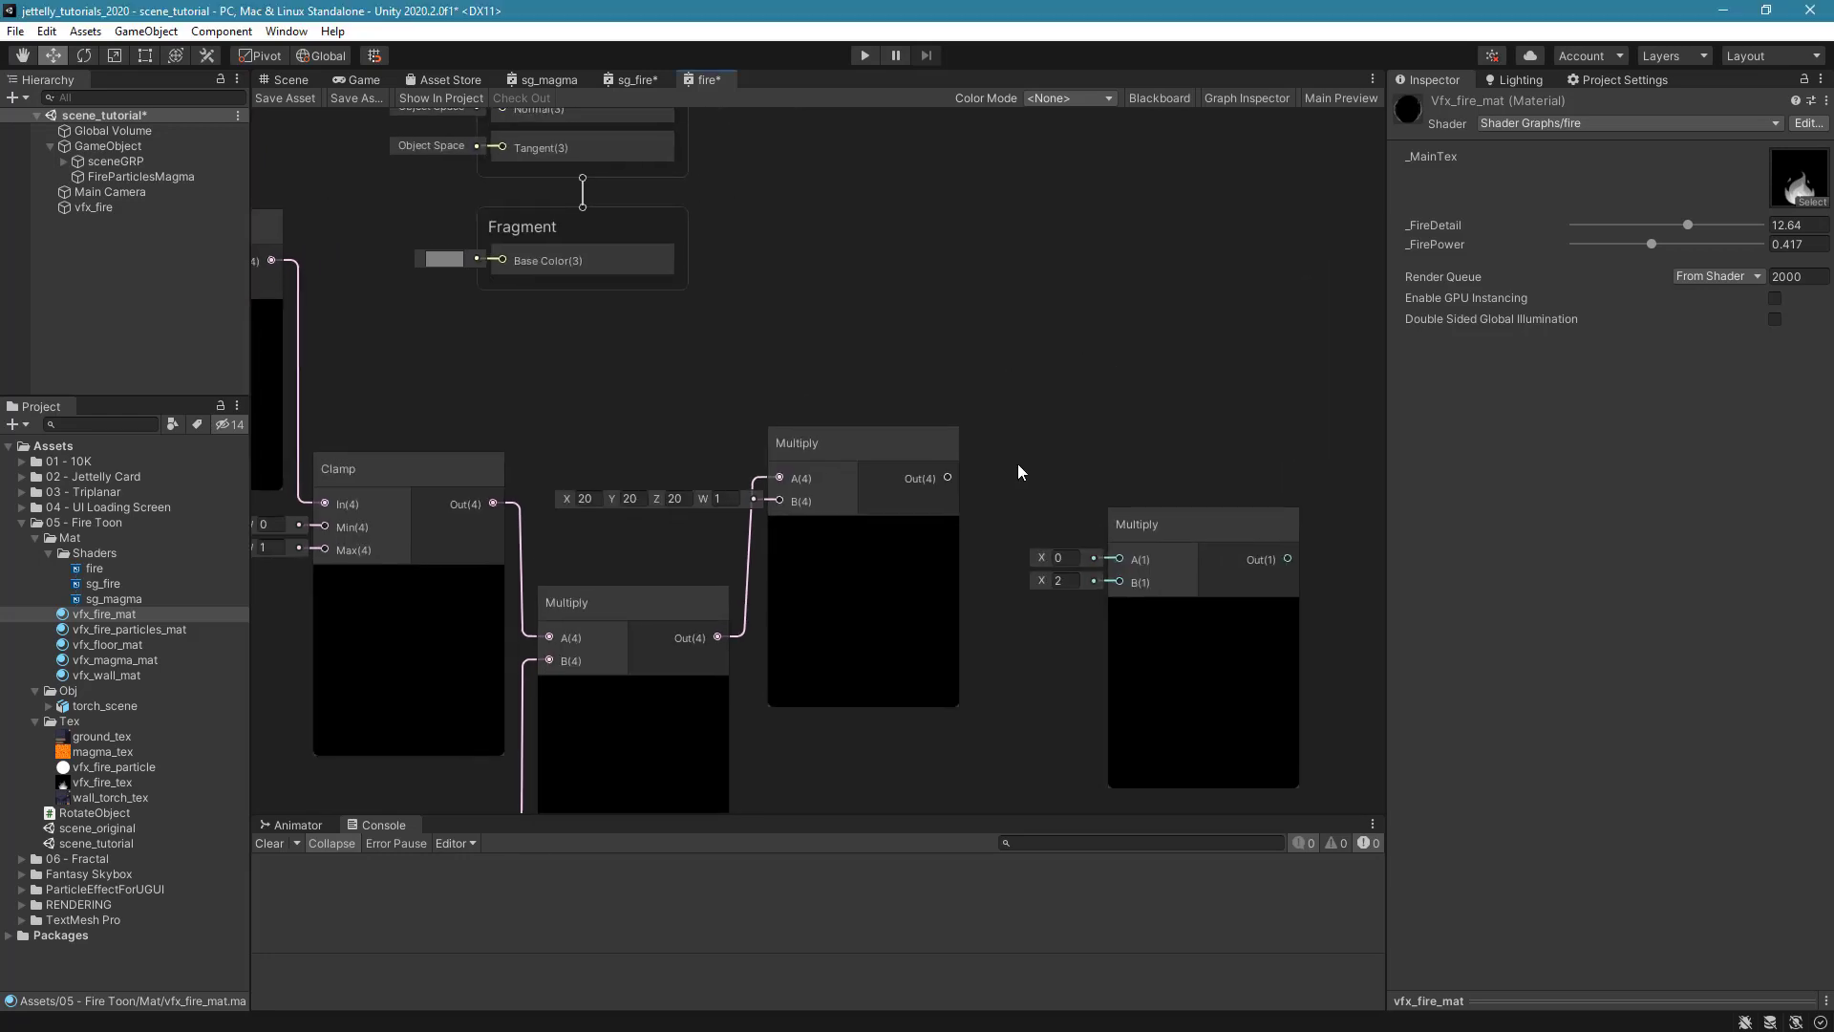
pyautogui.moveTo(950, 479); pyautogui.dragTo(1120, 582)
pyautogui.moveTo(1177, 519); pyautogui.dragTo(1058, 347)
pyautogui.moveTo(949, 477); pyautogui.dragTo(981, 428)
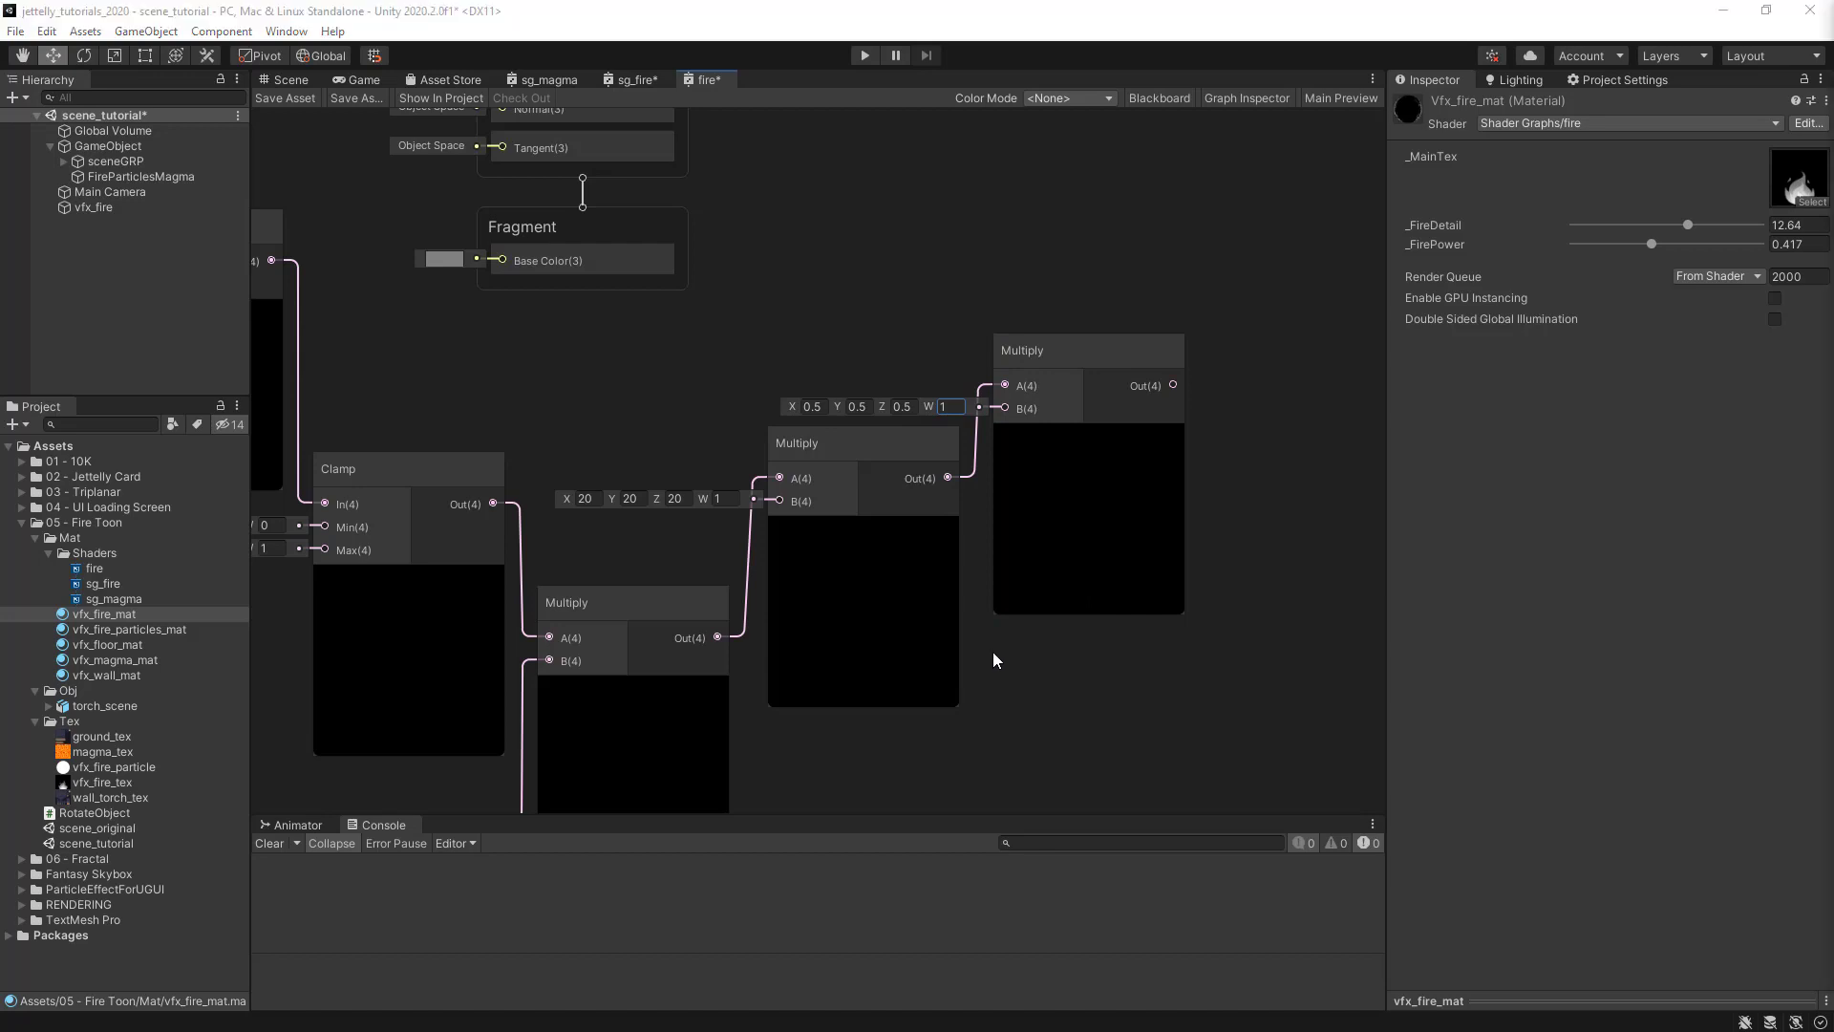
# Move the Vertex and Fragment blocks beside the last Multiply node and connect its output to Base Color.
pyautogui.scroll(-3, 991, 661)
pyautogui.scroll(3, 802, 480)
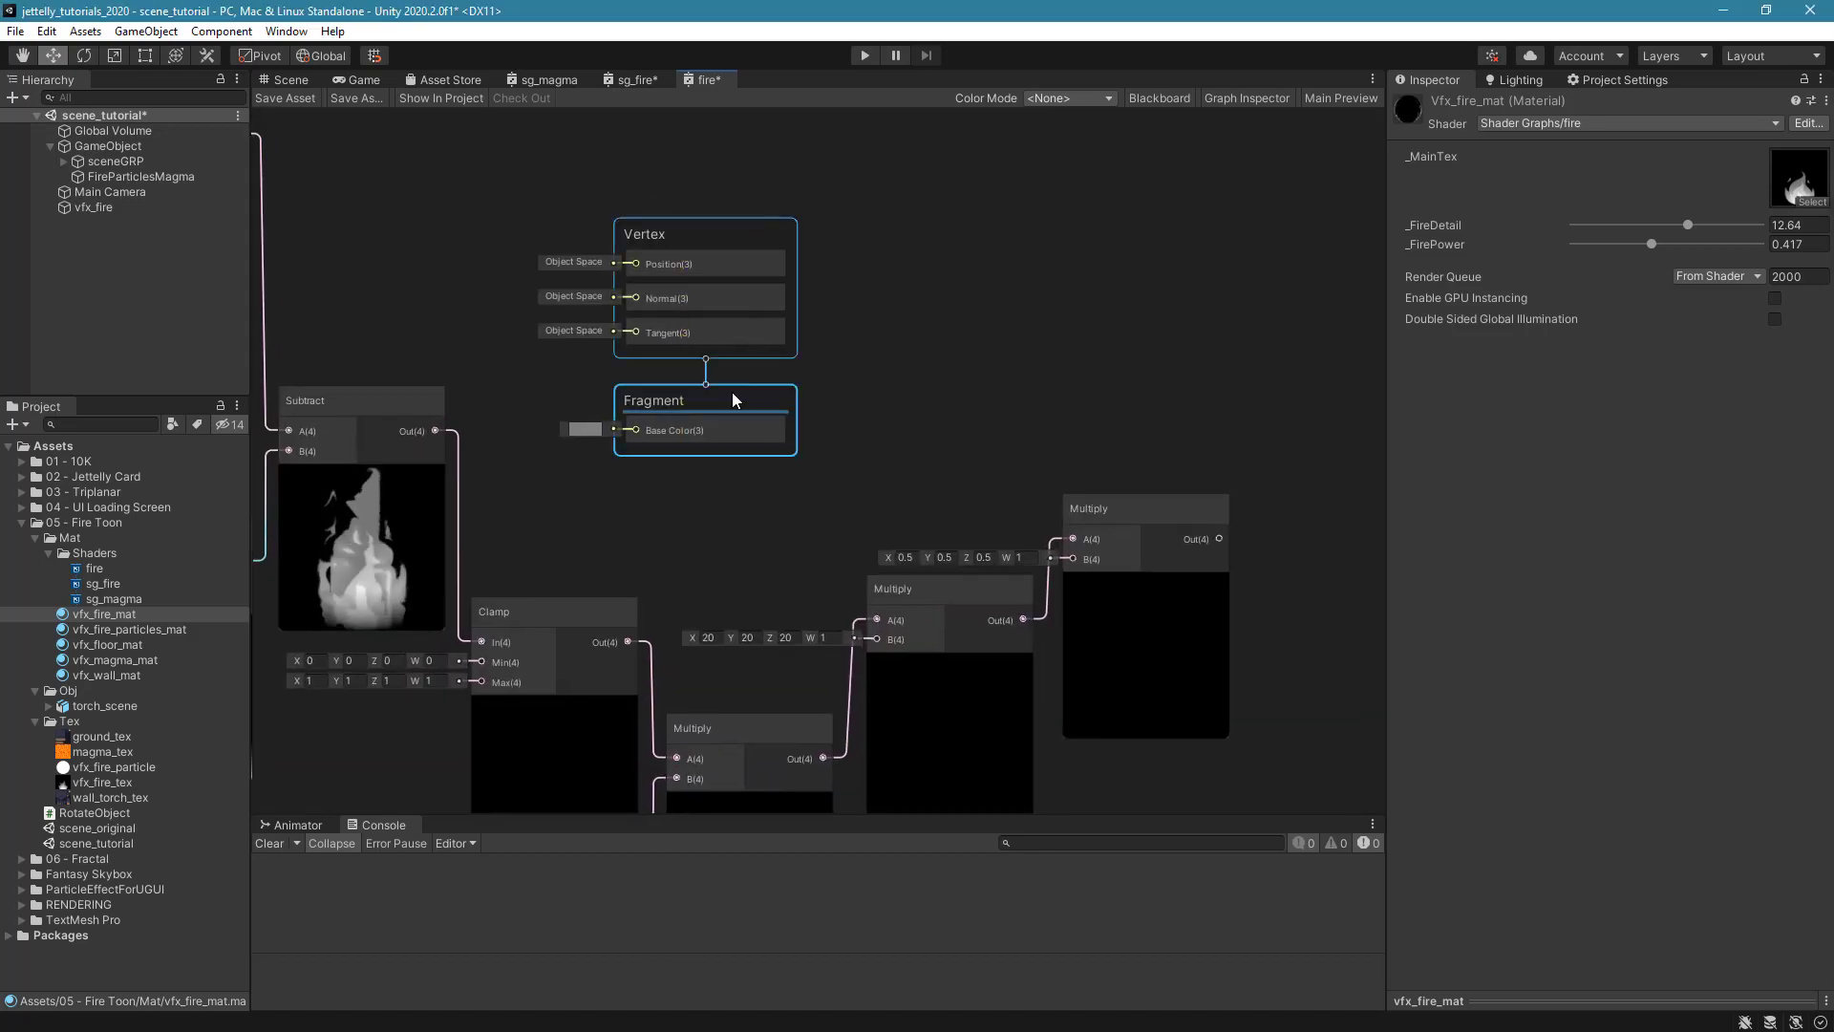
pyautogui.moveTo(732, 392); pyautogui.dragTo(1261, 411)
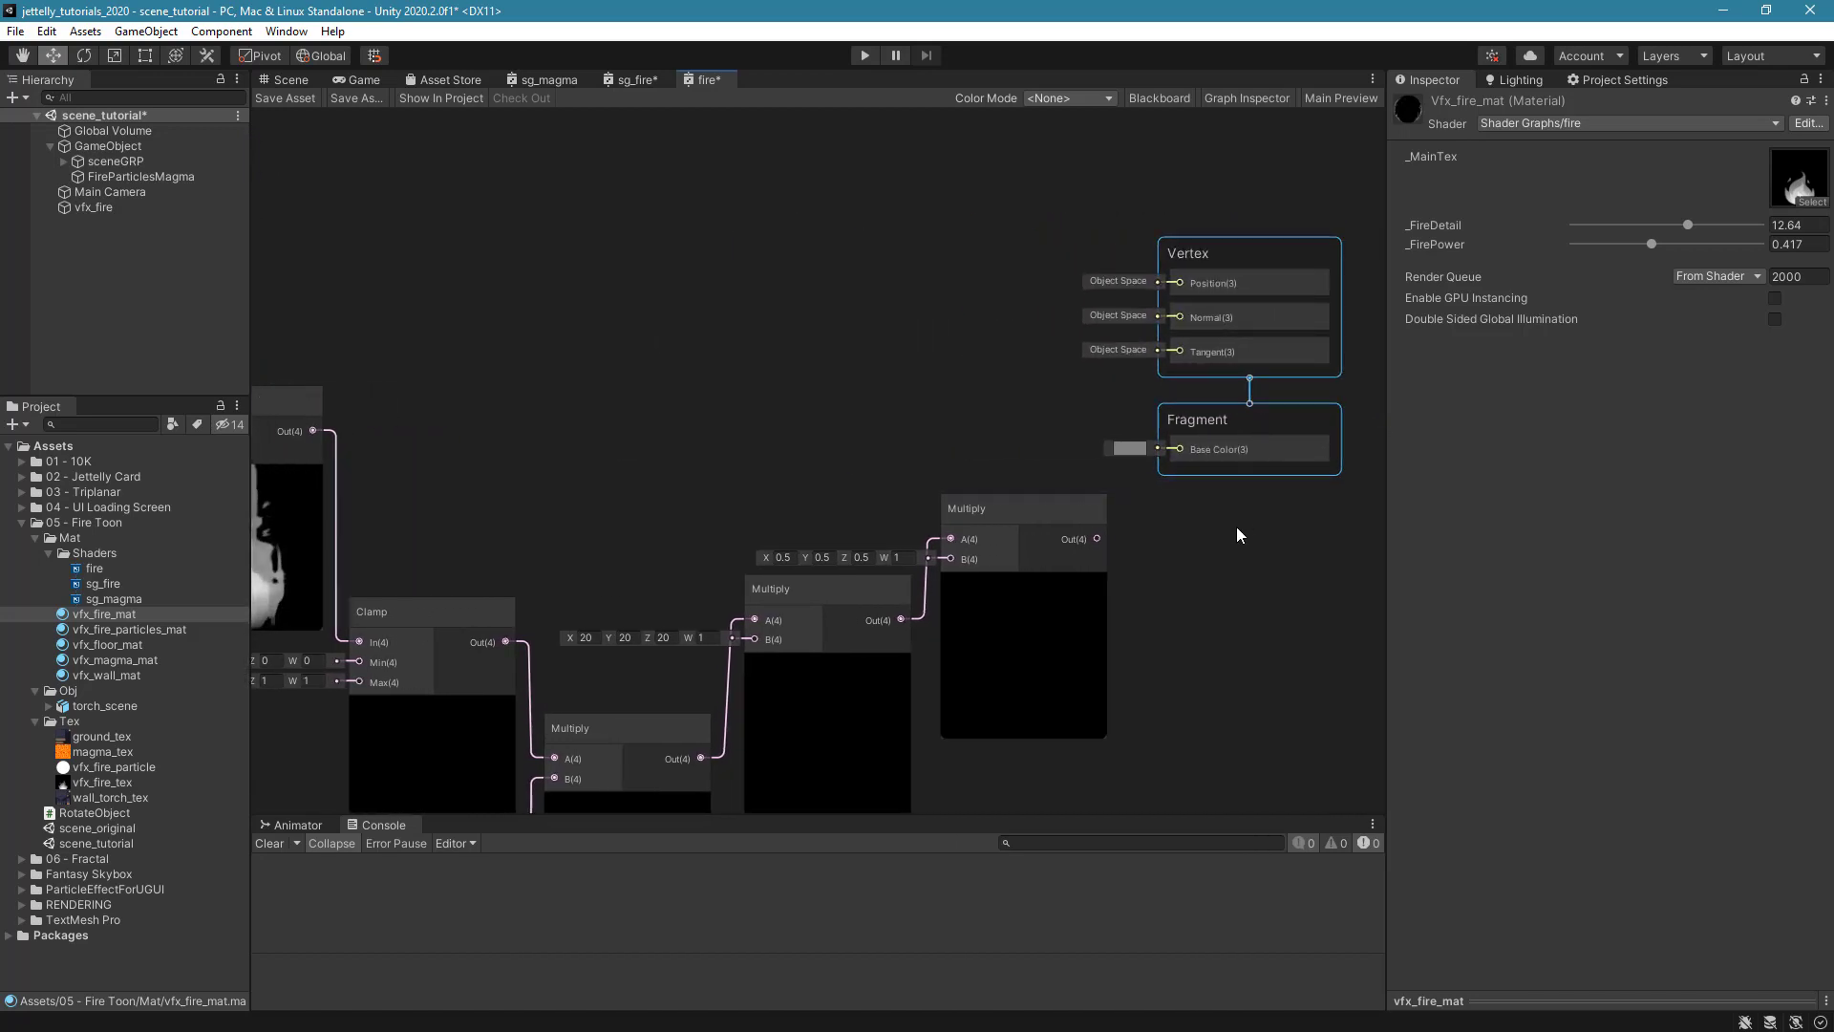
pyautogui.scroll(1, 1079, 541)
pyautogui.moveTo(1076, 540); pyautogui.dragTo(1171, 438)
pyautogui.moveTo(1235, 445); pyautogui.dragTo(1135, 483, button='middle')
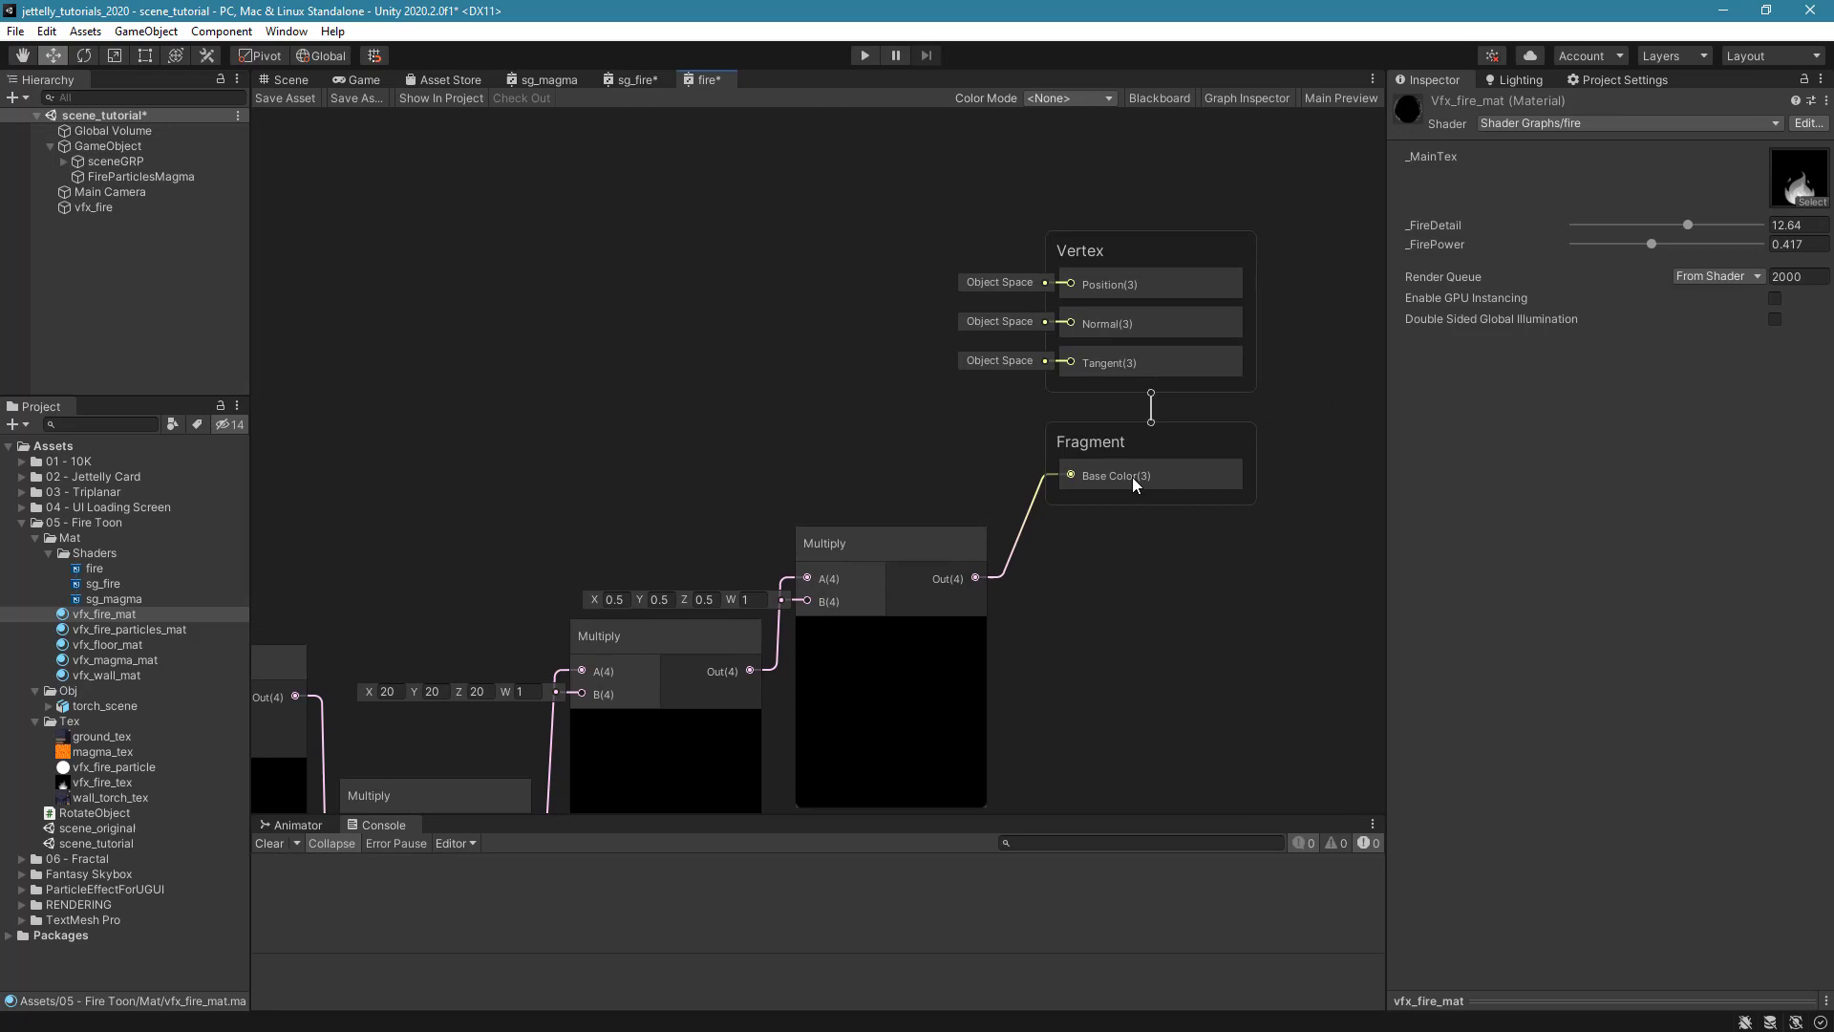
pyautogui.moveTo(1200, 603); pyautogui.dragTo(1200, 603)
pyautogui.moveTo(1102, 430); pyautogui.dragTo(1062, 433)
pyautogui.click(1188, 586)
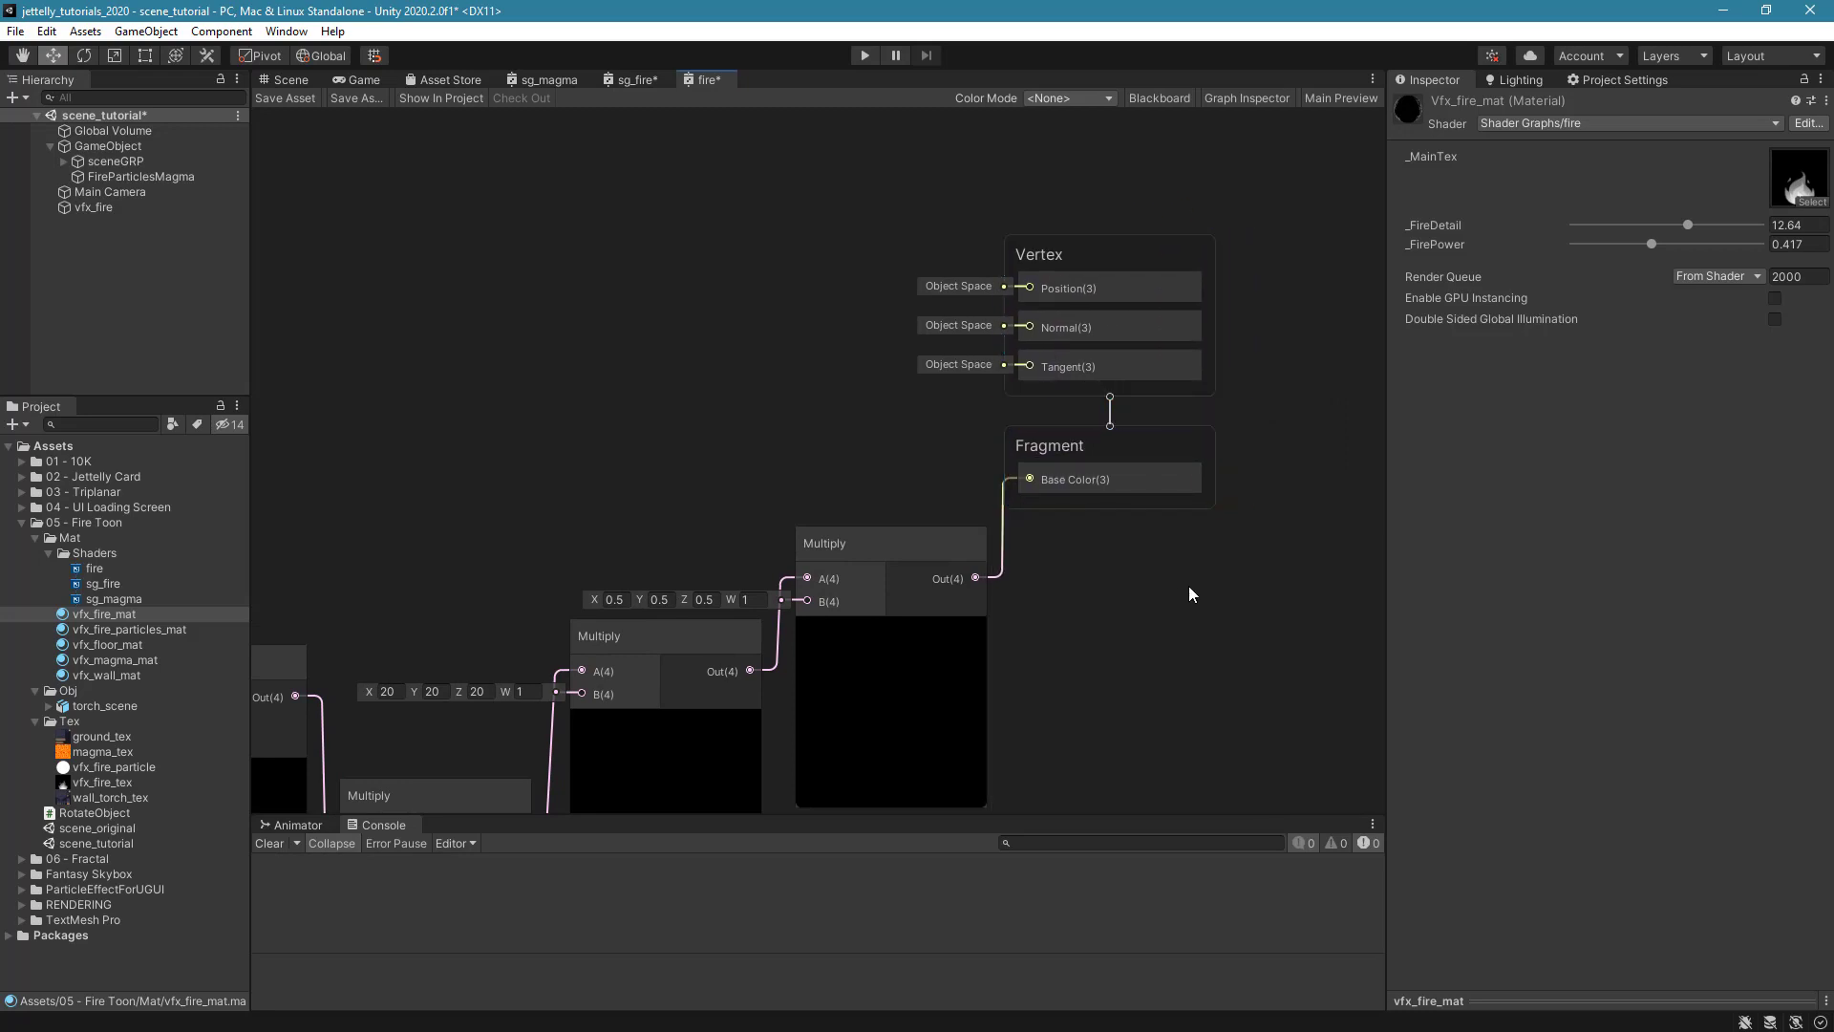
# Set the graph's Surface type to Transparent in the Universal target settings.
pyautogui.click(1247, 100)
pyautogui.click(1215, 155)
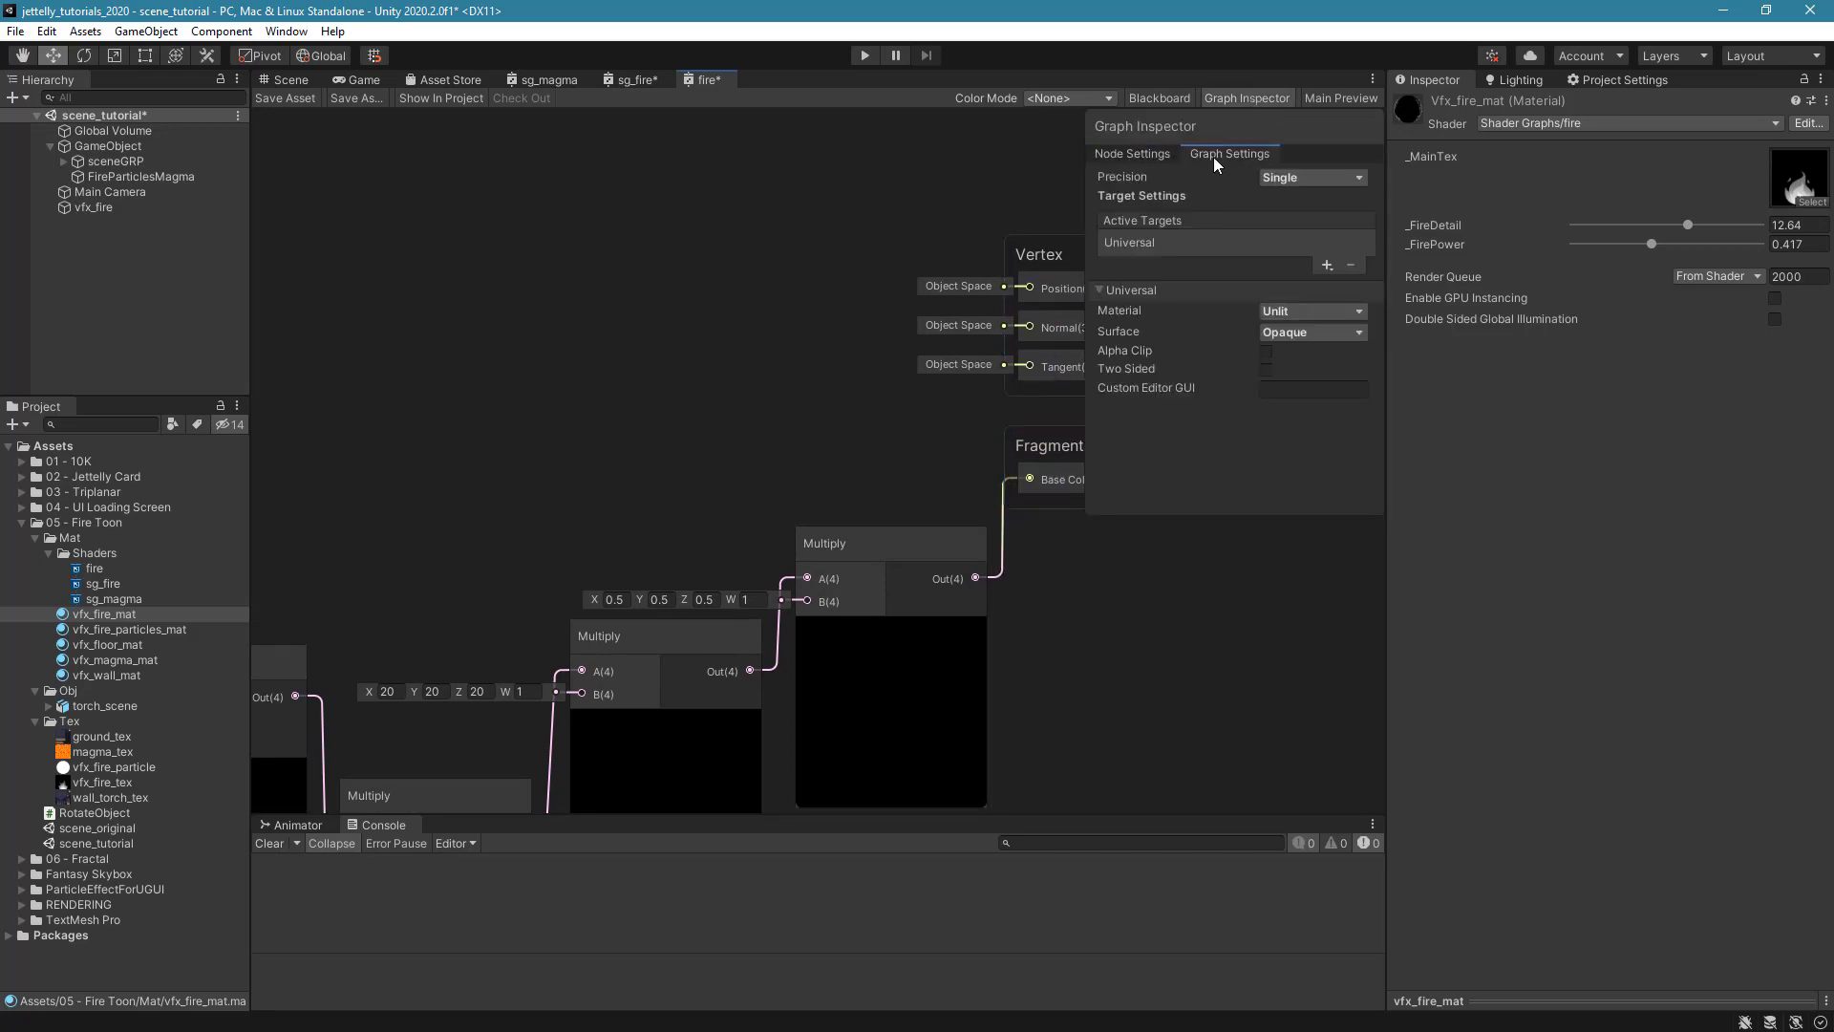
pyautogui.click(1306, 332)
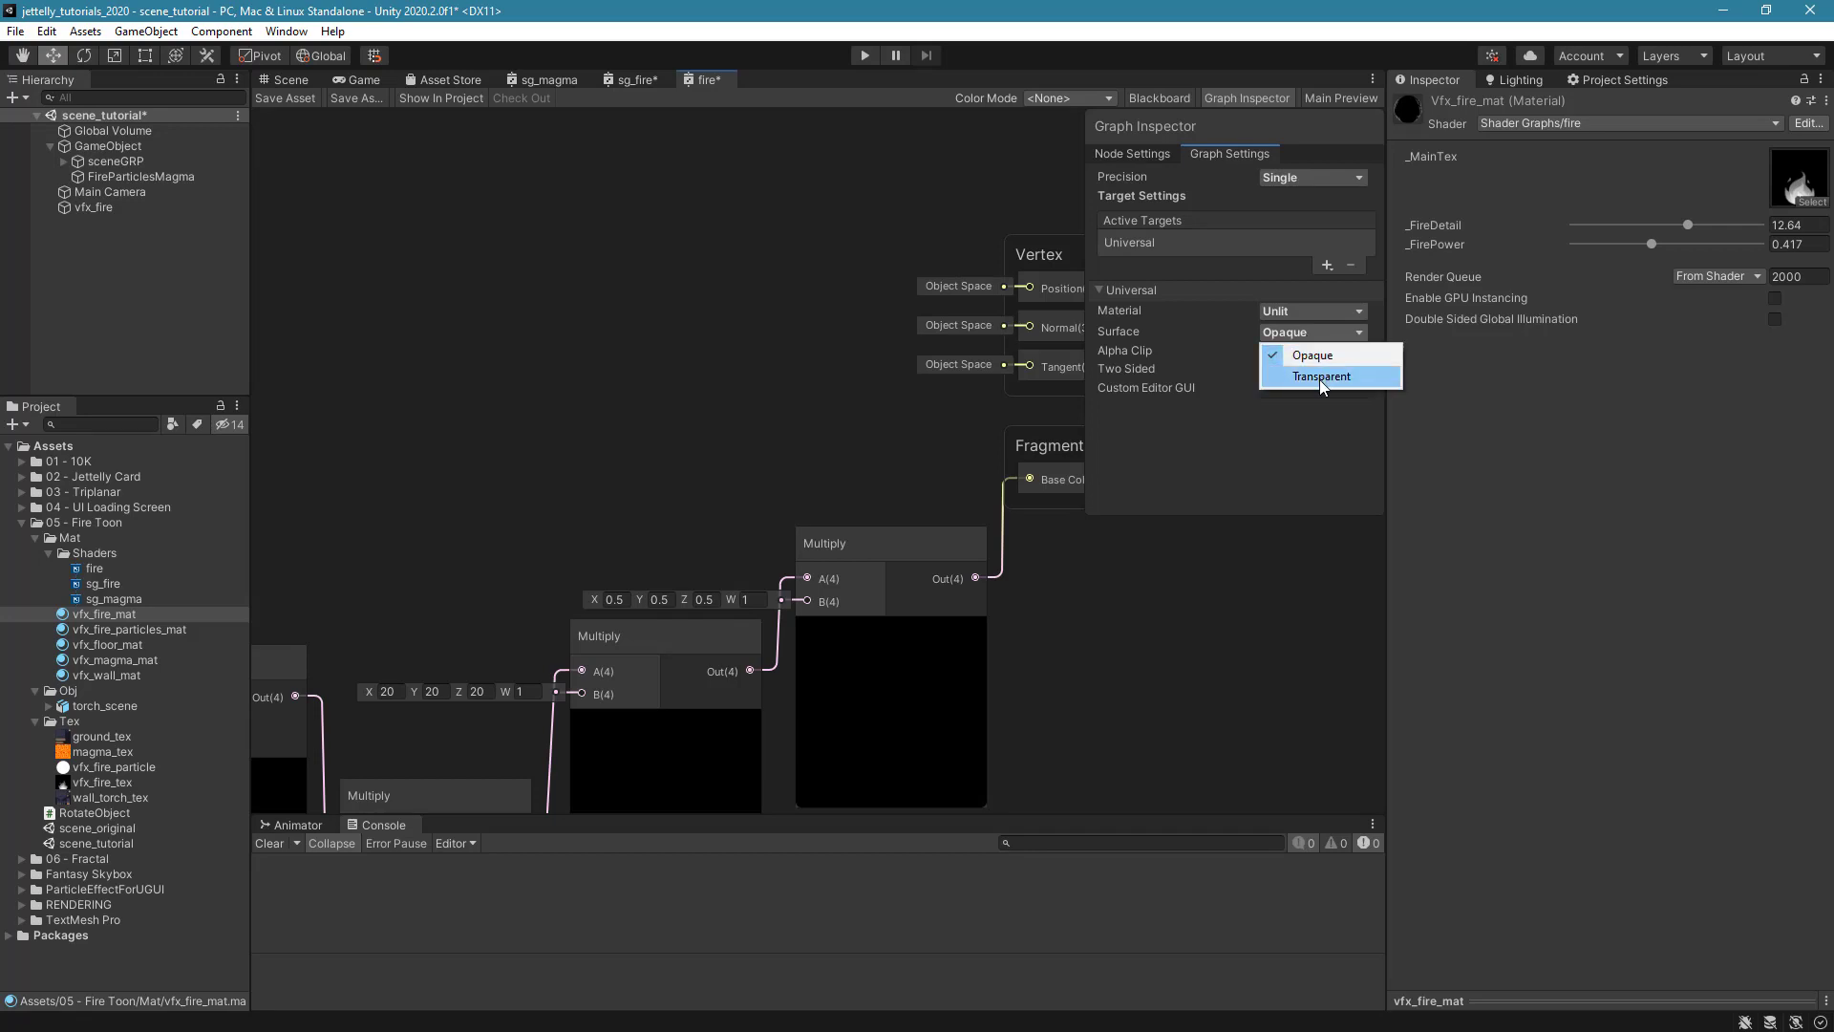
pyautogui.click(1320, 379)
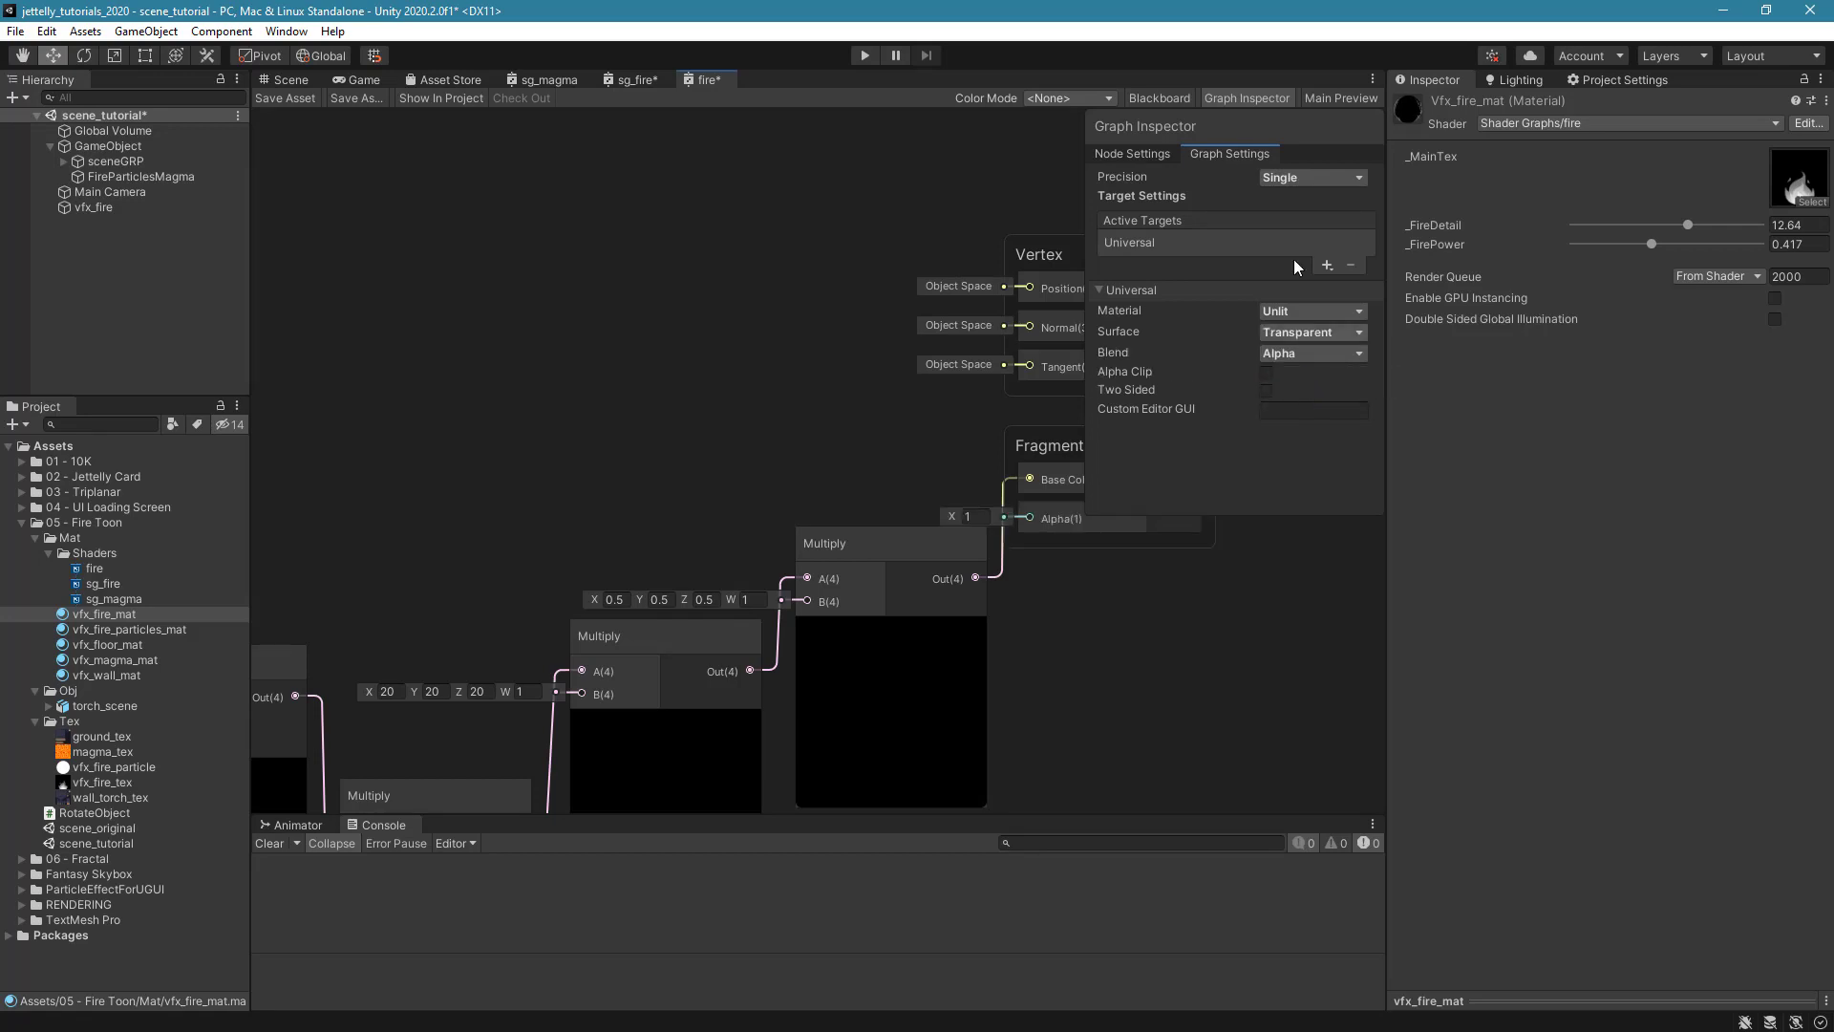
# Hide the Graph Inspector and connect the Clamp node's output to the Fragment block's Alpha input.
pyautogui.click(1248, 98)
pyautogui.scroll(-3, 992, 422)
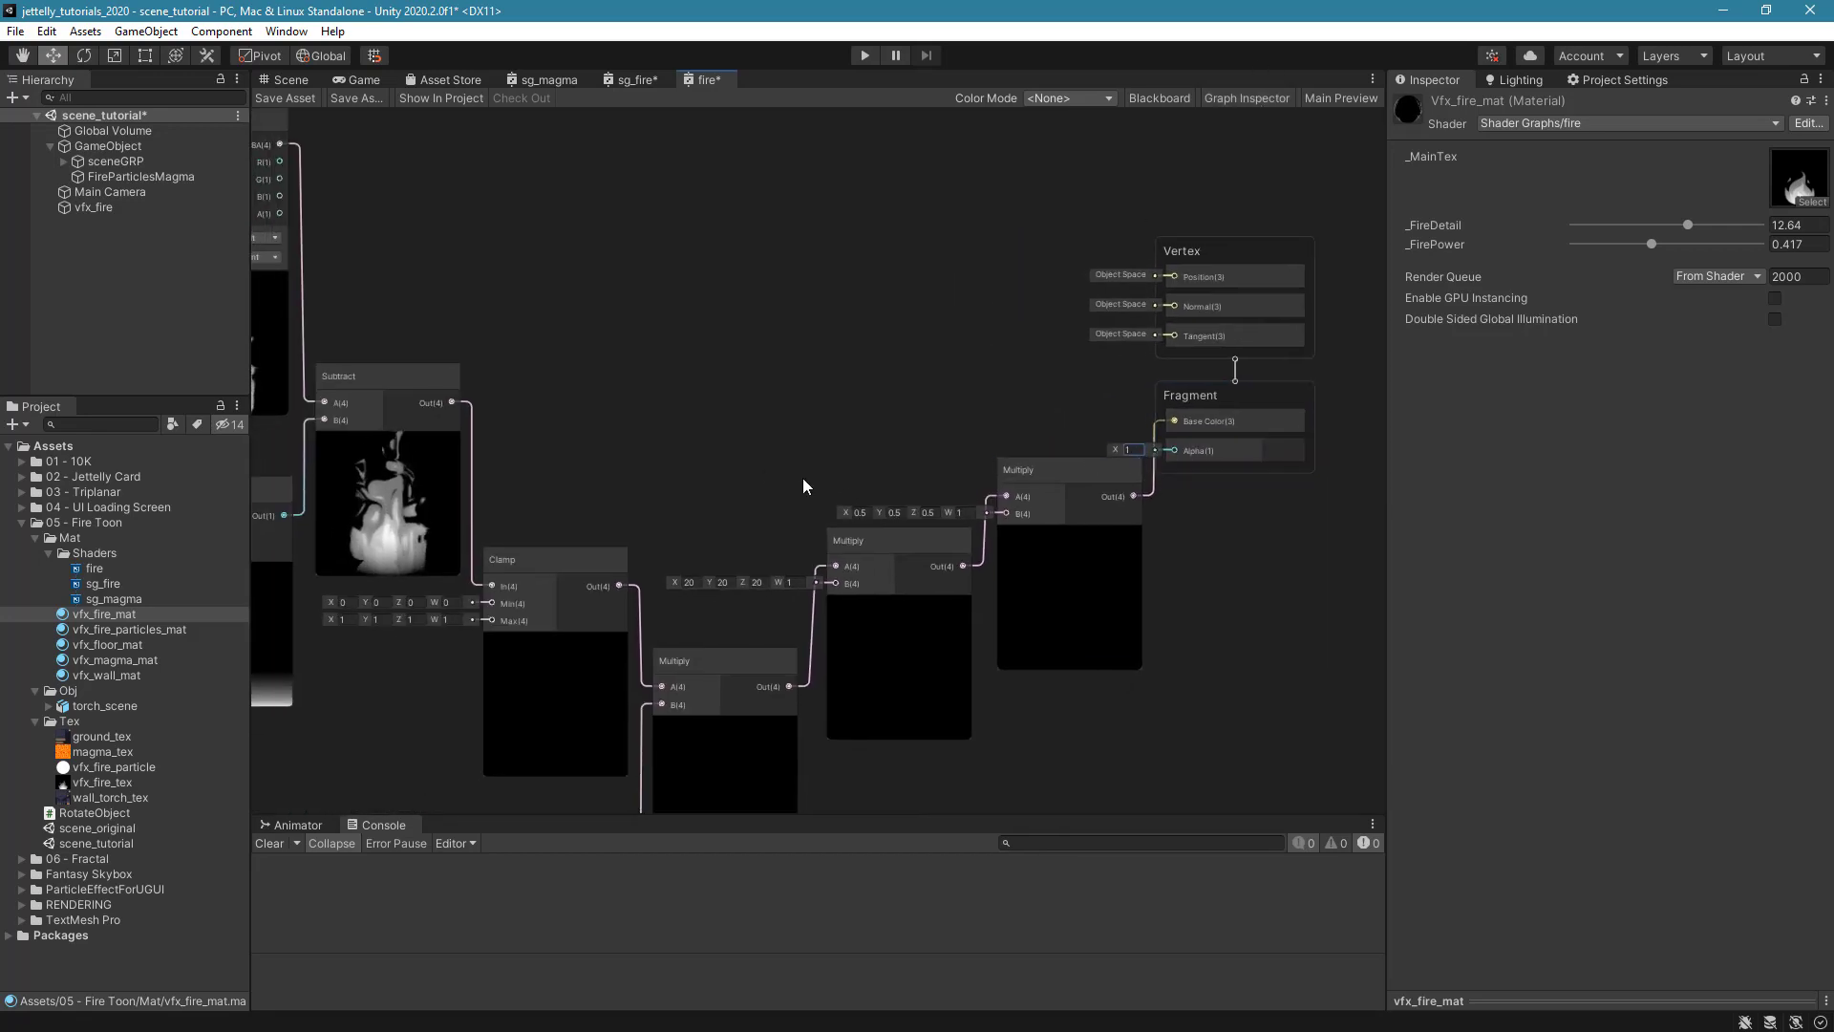
pyautogui.moveTo(644, 556); pyautogui.dragTo(607, 459, button='middle')
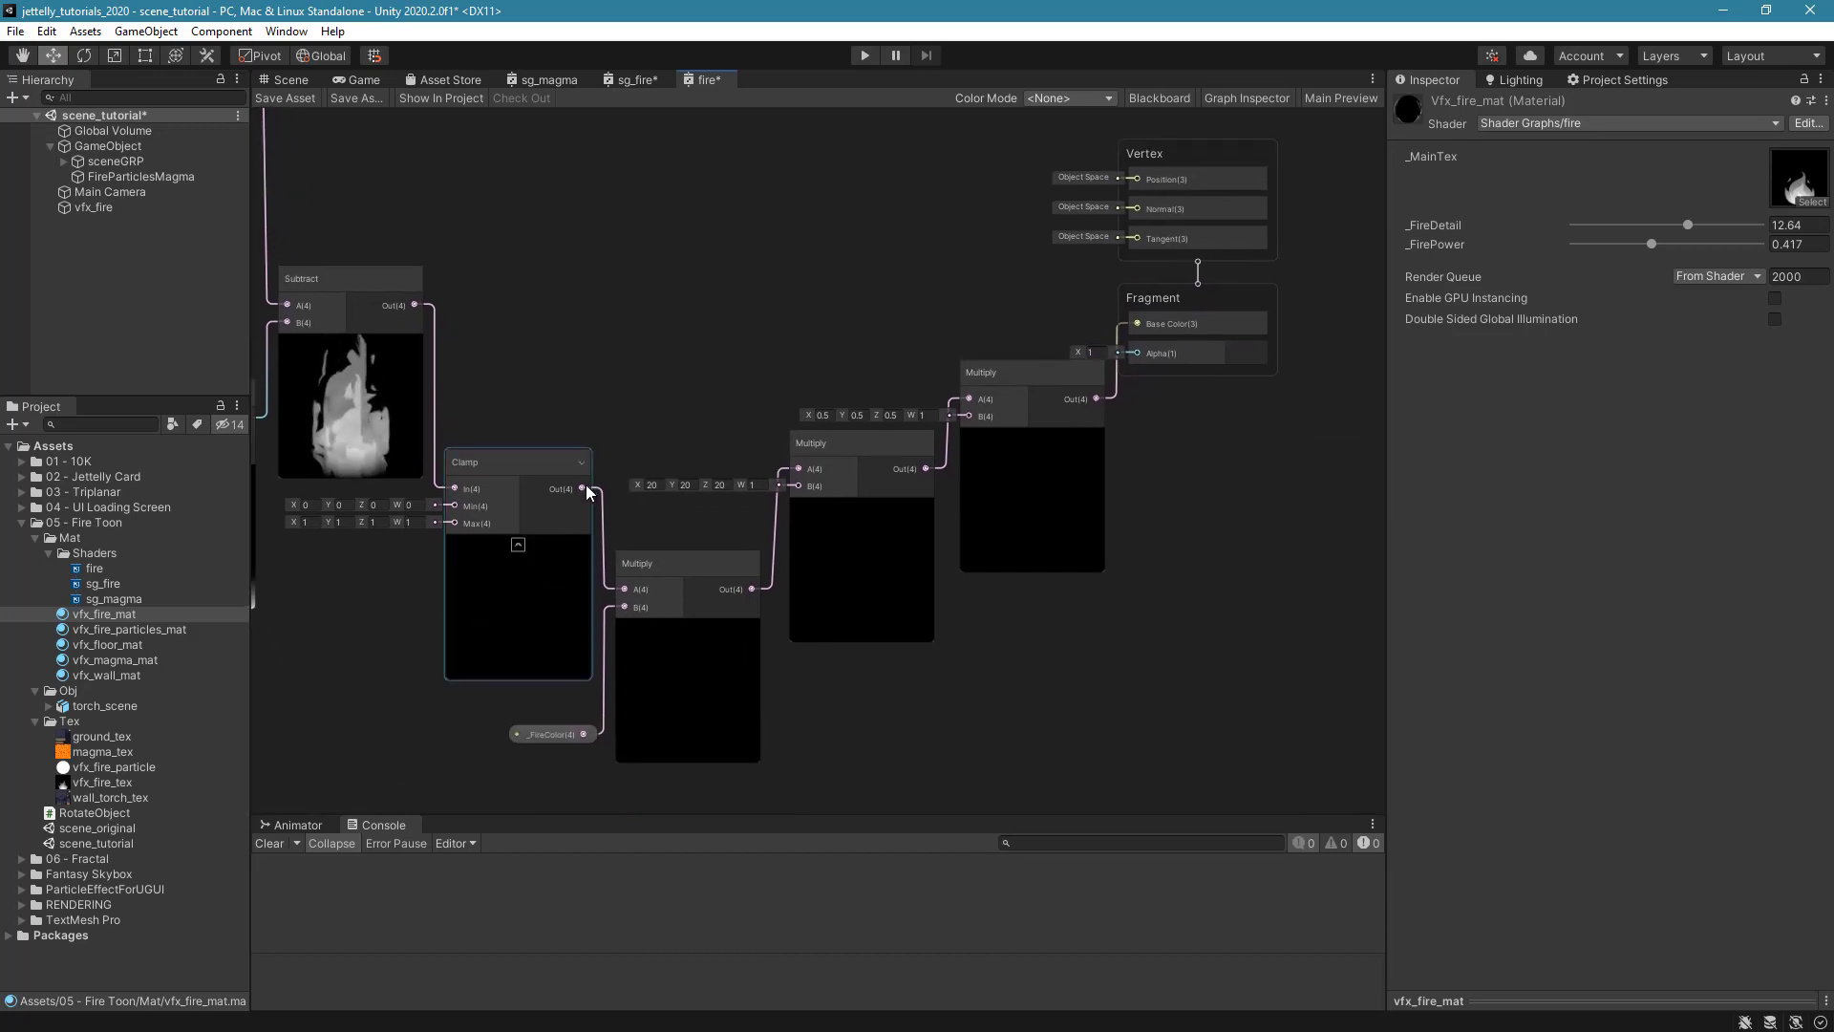
pyautogui.moveTo(586, 486); pyautogui.dragTo(1136, 353)
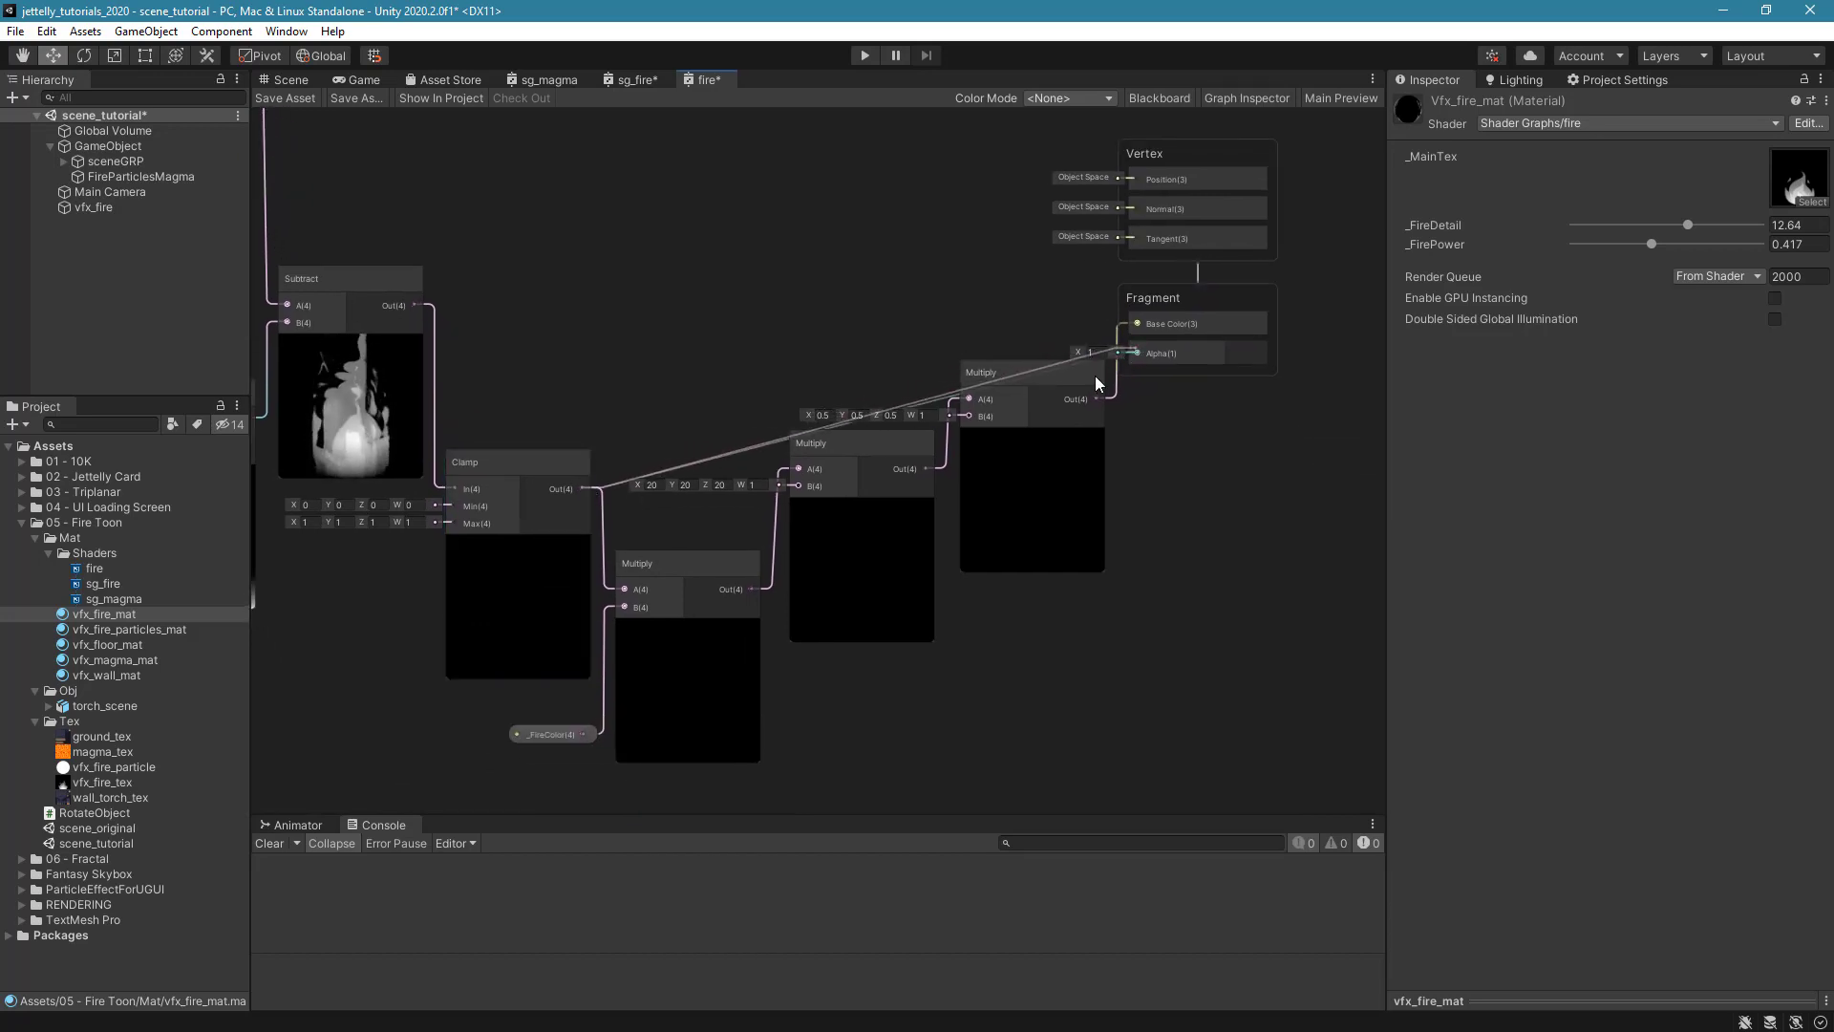
# Move the last two Multiply nodes below the Alpha connection and lower the Vertex and Fragment blocks to straighten the wiring.
pyautogui.moveTo(873, 315); pyautogui.dragTo(999, 449)
pyautogui.moveTo(999, 416); pyautogui.dragTo(1001, 489)
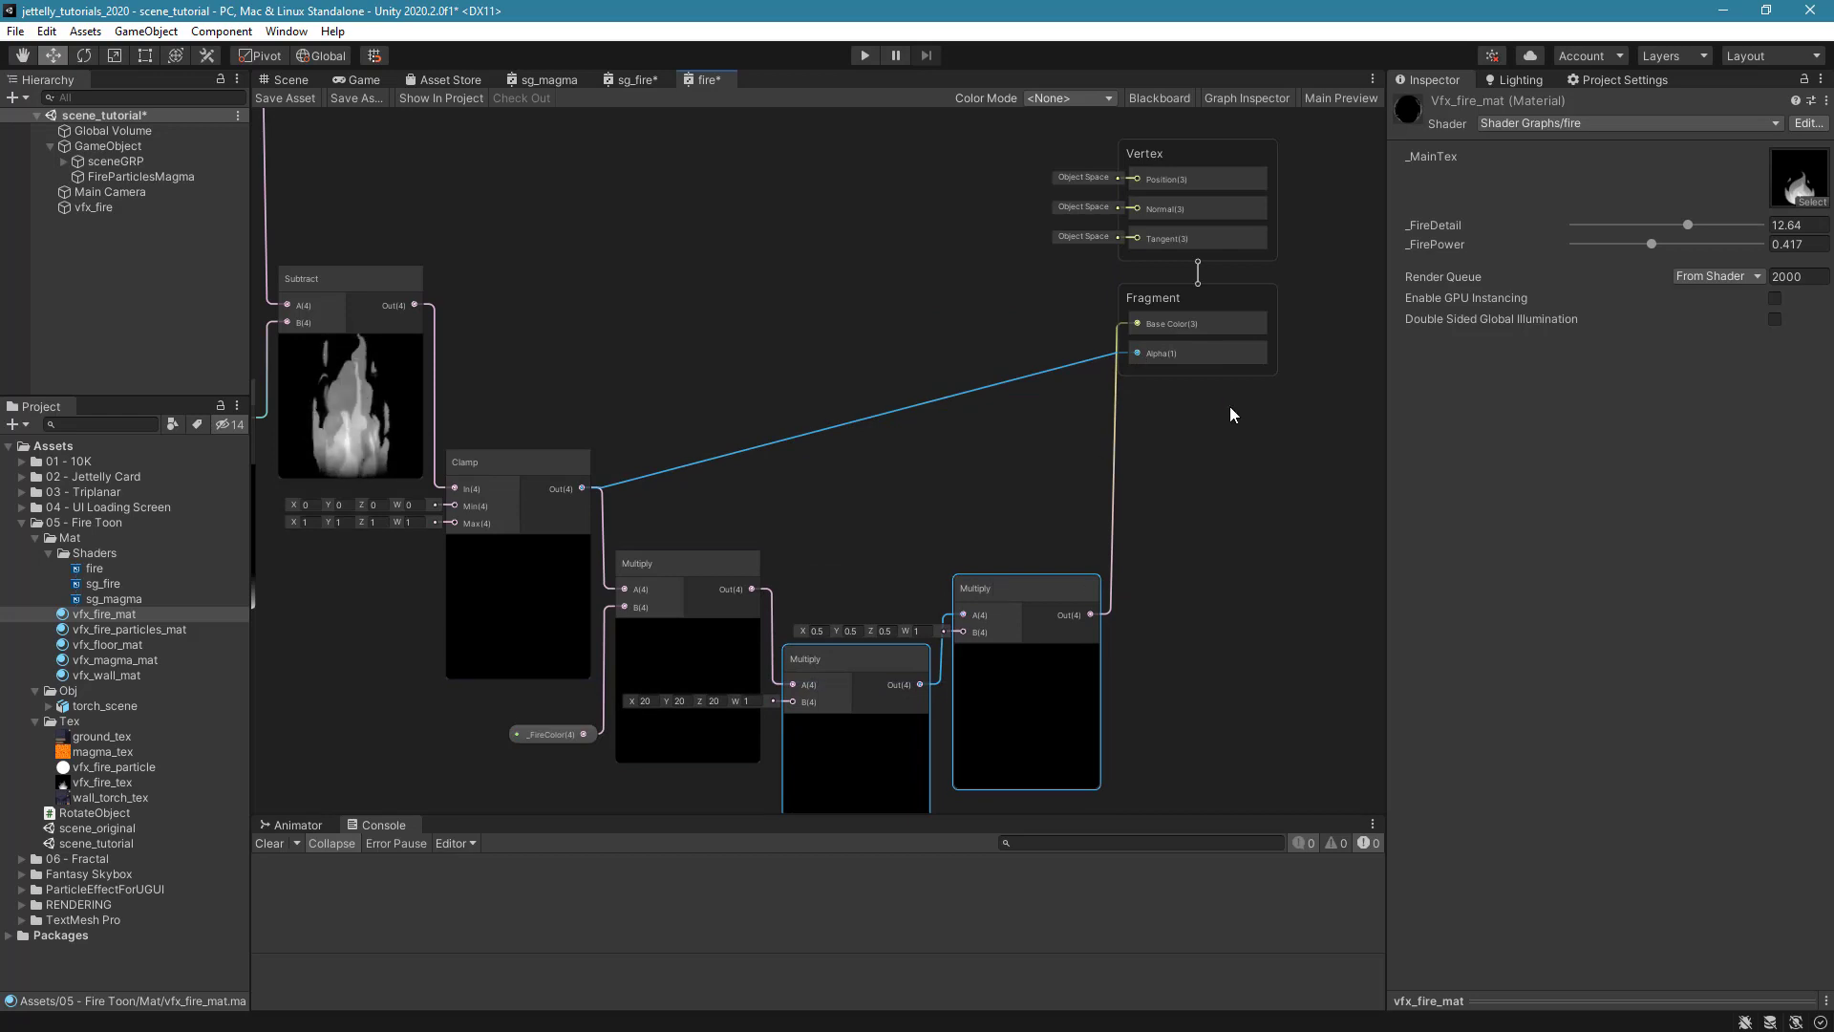
pyautogui.moveTo(1230, 405); pyautogui.dragTo(1157, 453, button='middle')
pyautogui.moveTo(1141, 318); pyautogui.dragTo(1120, 487)
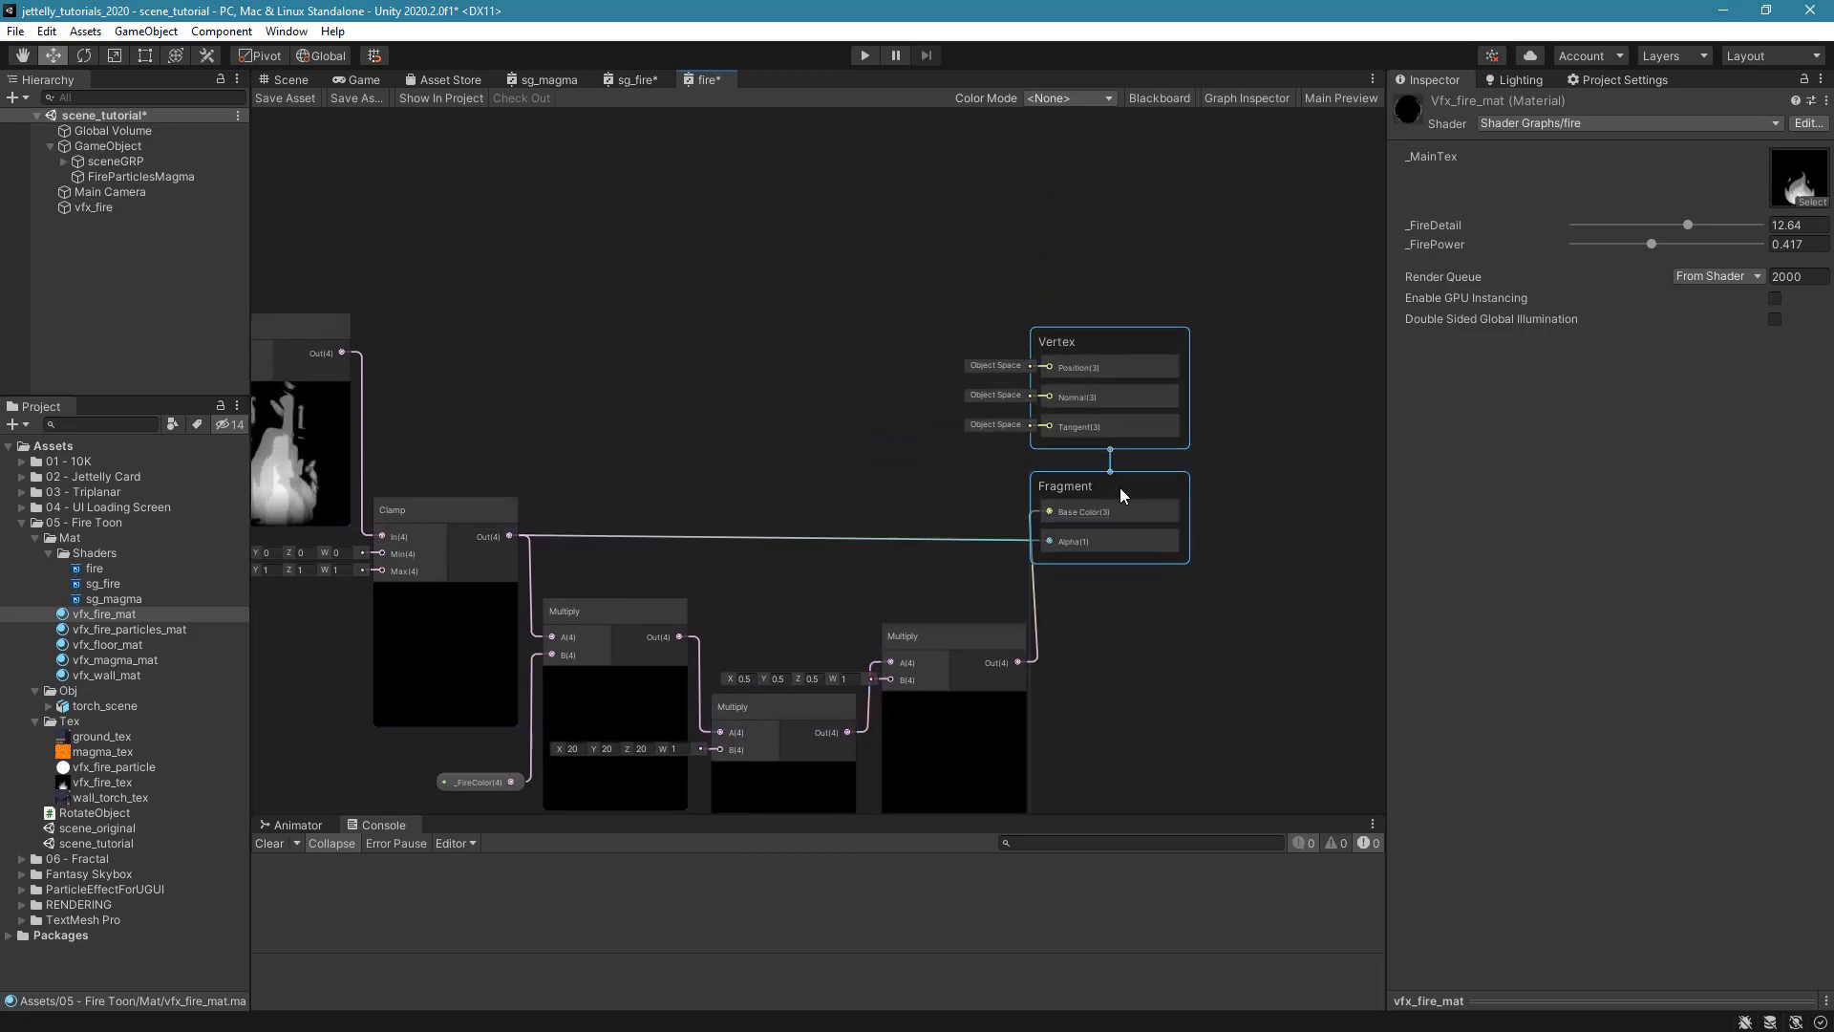
# Review the complete fire node network and save the shader graph asset.
pyautogui.scroll(-6, 782, 536)
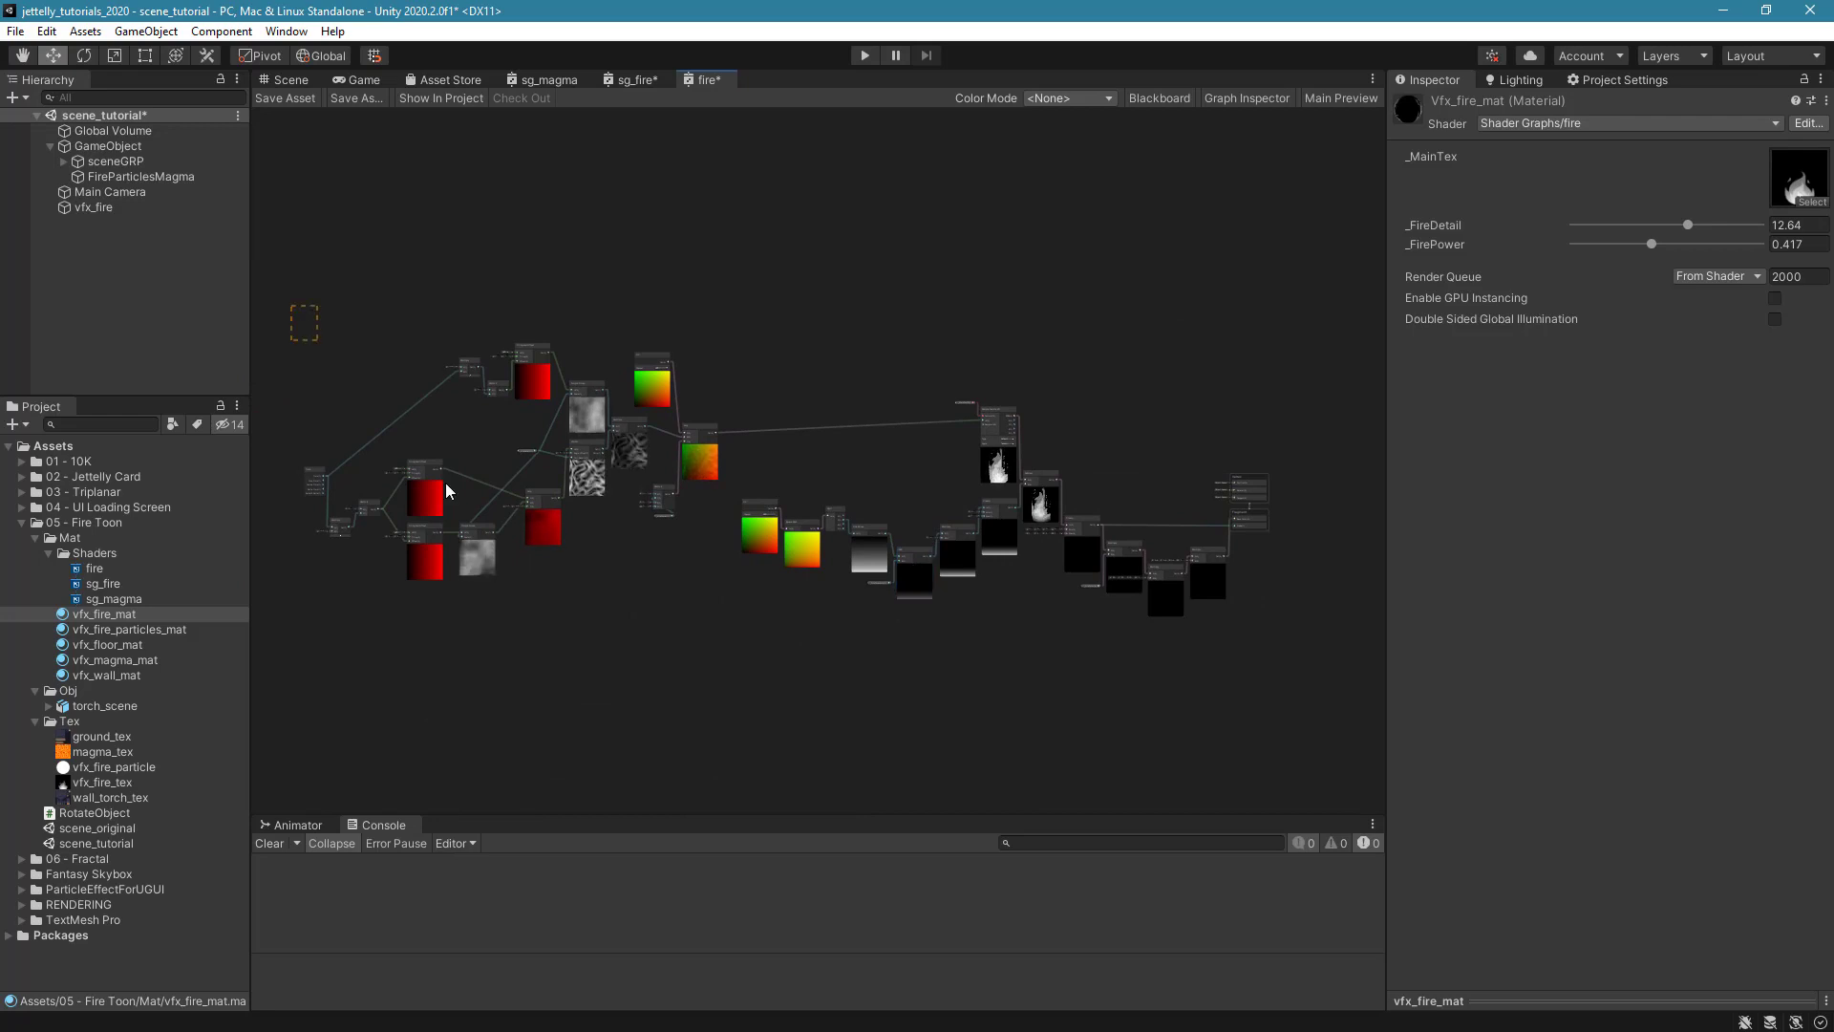
pyautogui.moveTo(704, 414); pyautogui.dragTo(925, 312)
pyautogui.scroll(3, 1203, 353)
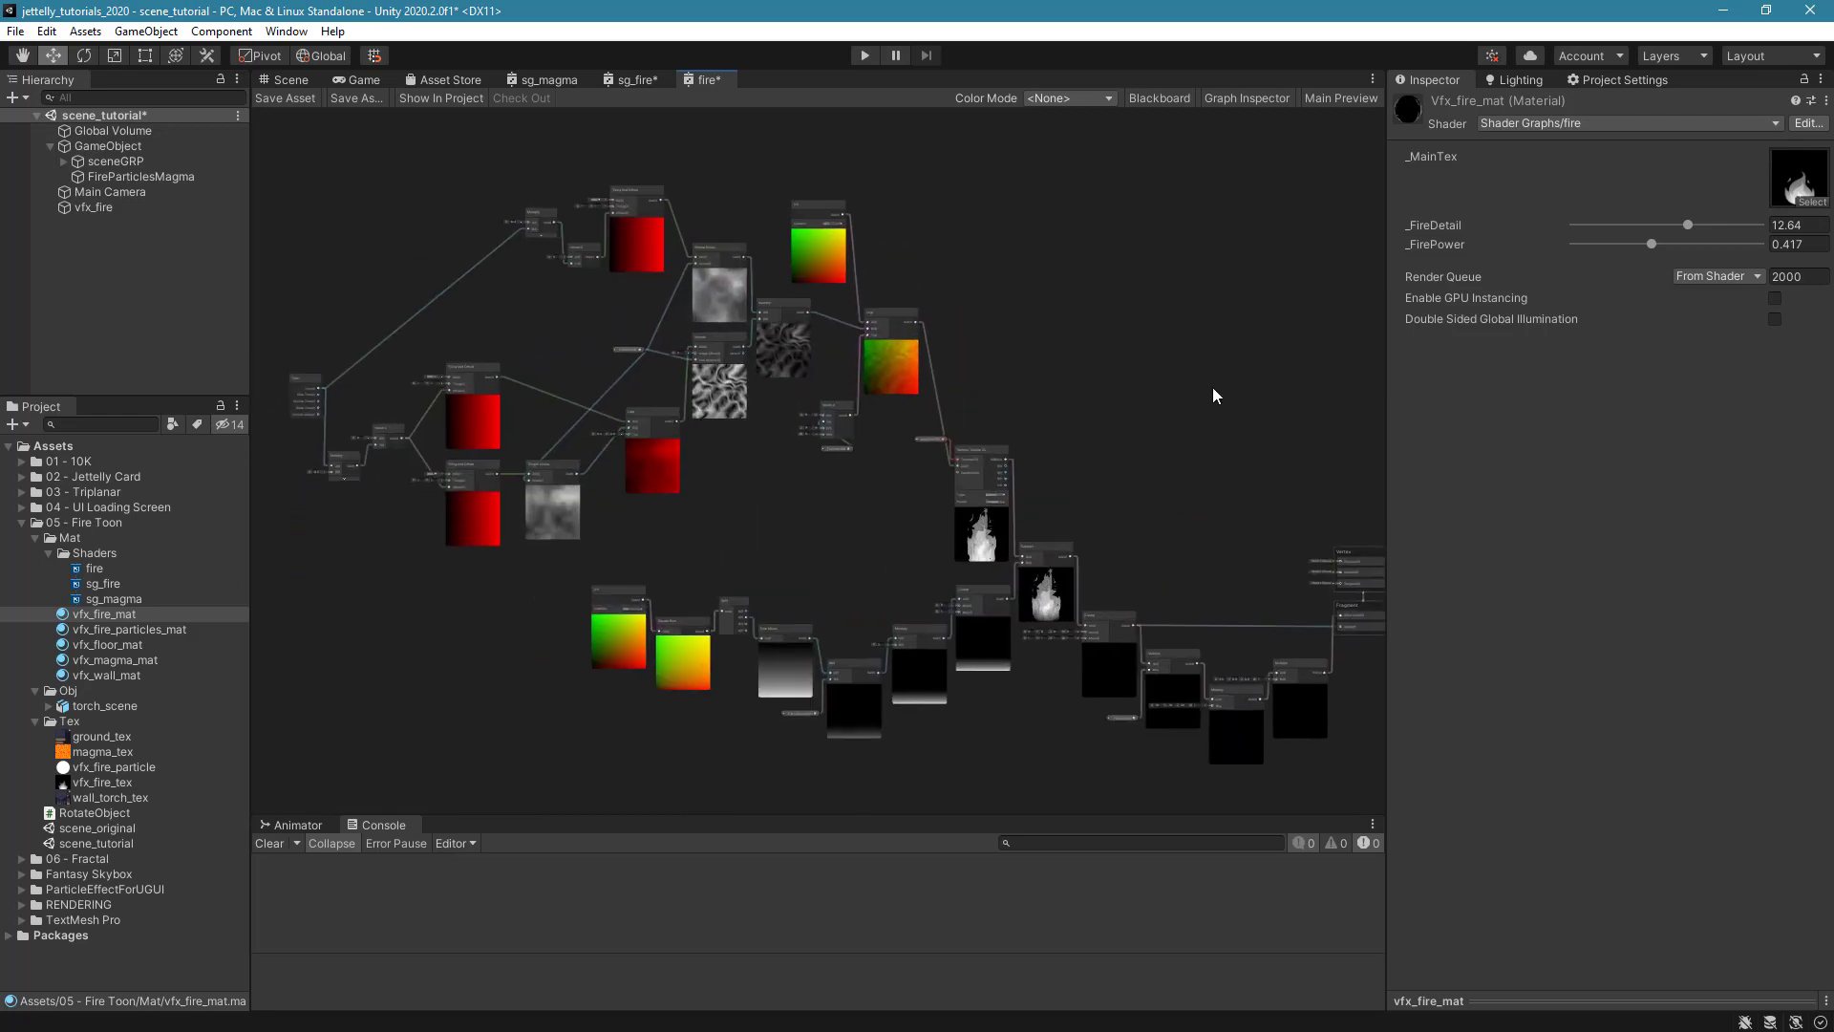
pyautogui.scroll(-2, 1185, 397)
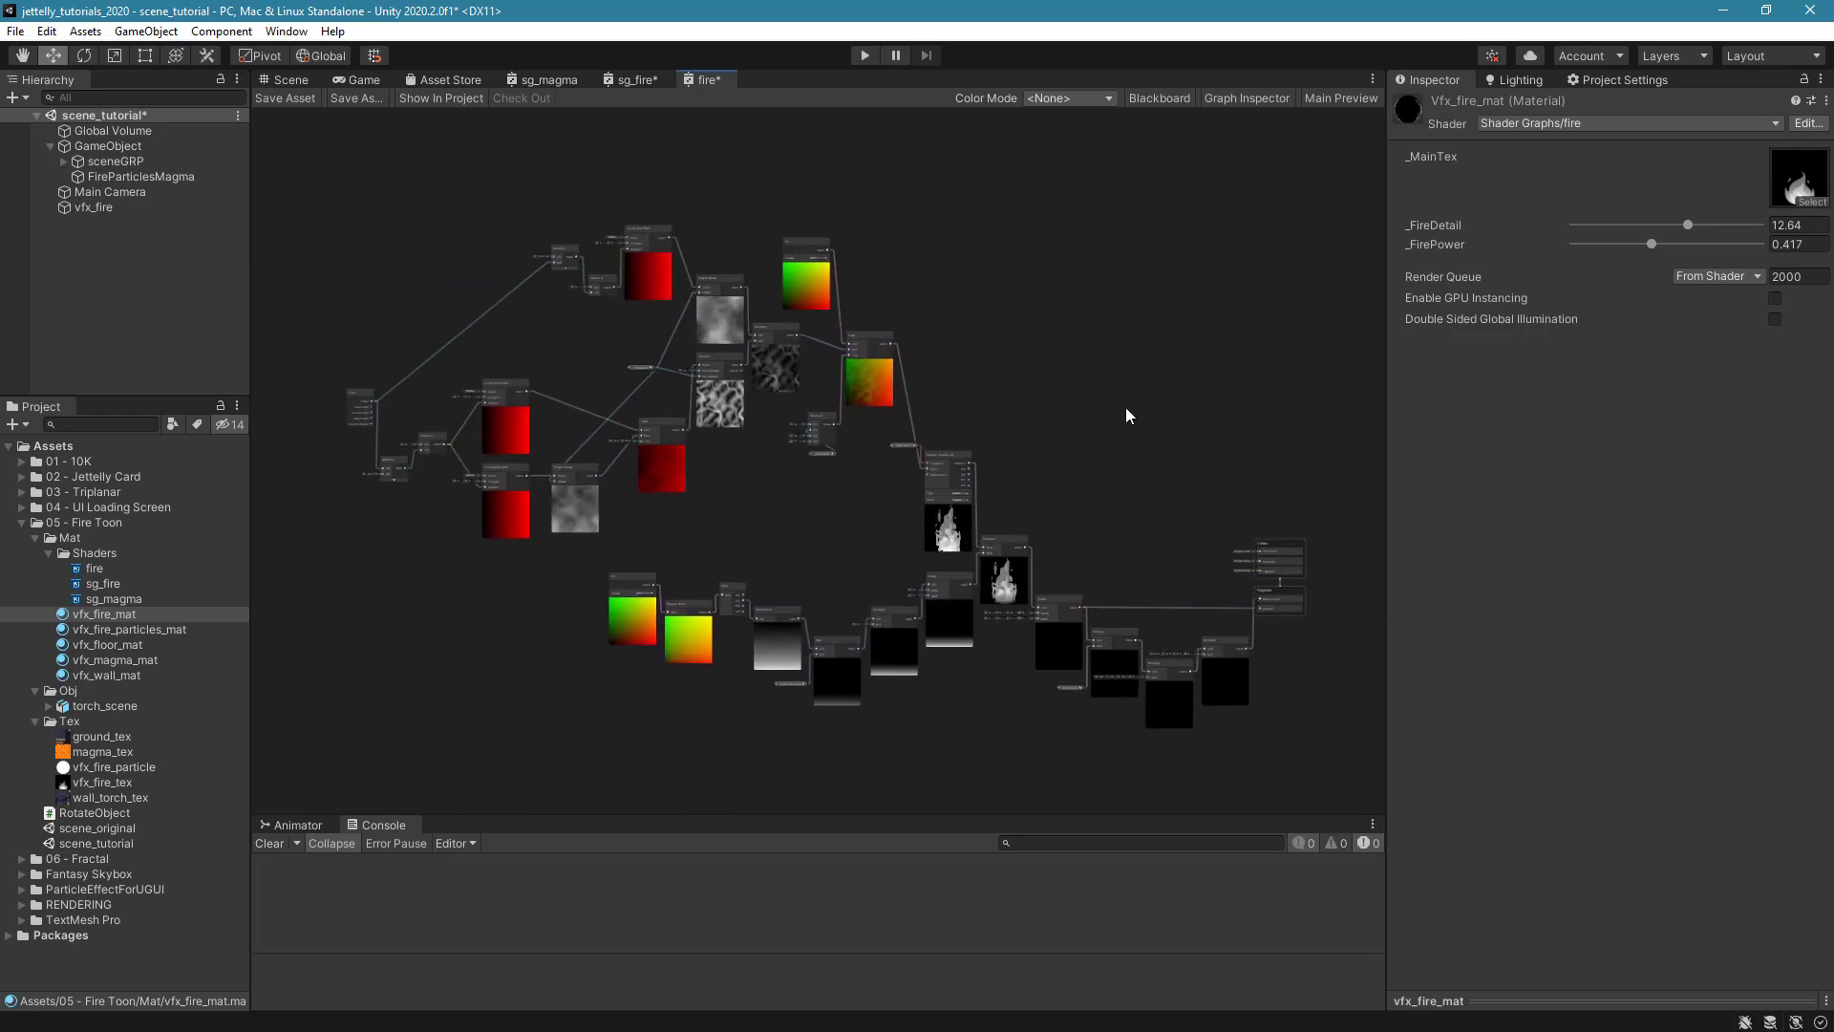
pyautogui.click(285, 98)
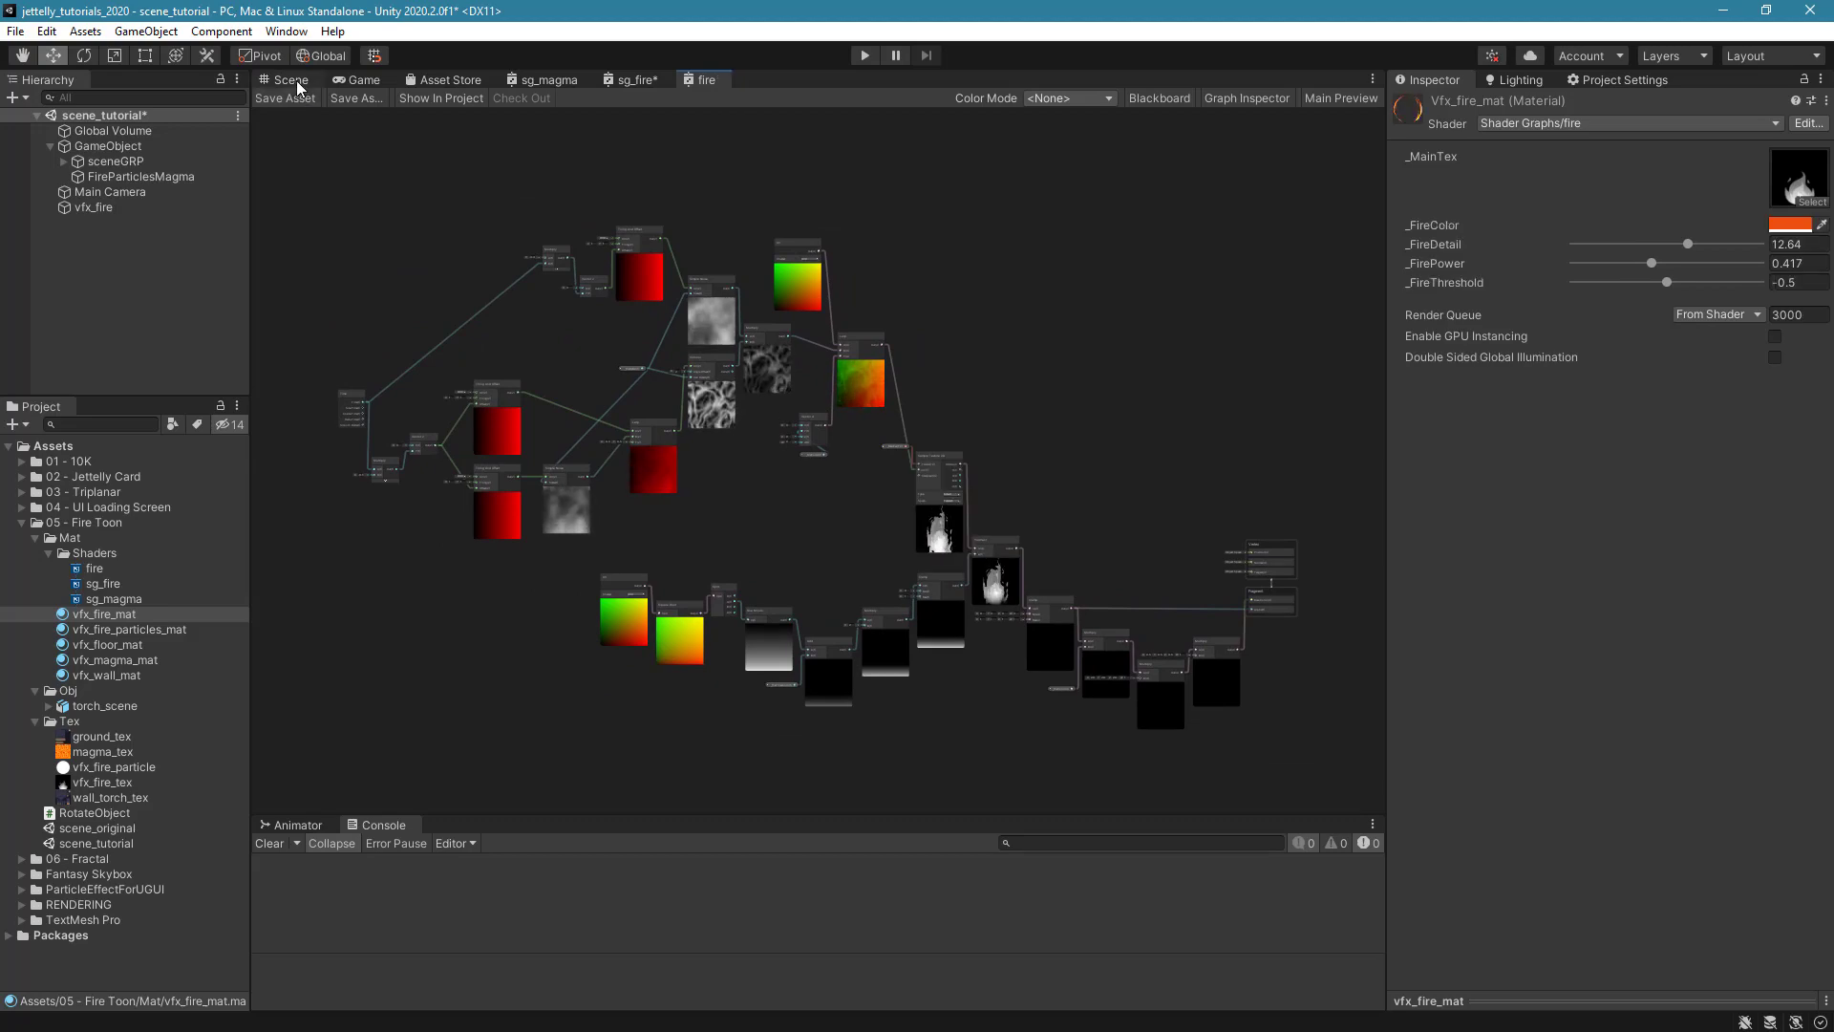
# Show the torch in the Scene view and set the fire material's _FireThreshold to -0.299.
pyautogui.click(291, 80)
pyautogui.keyDown('alt'); pyautogui.moveTo(951, 518); pyautogui.dragTo(955, 611); pyautogui.keyUp('alt')
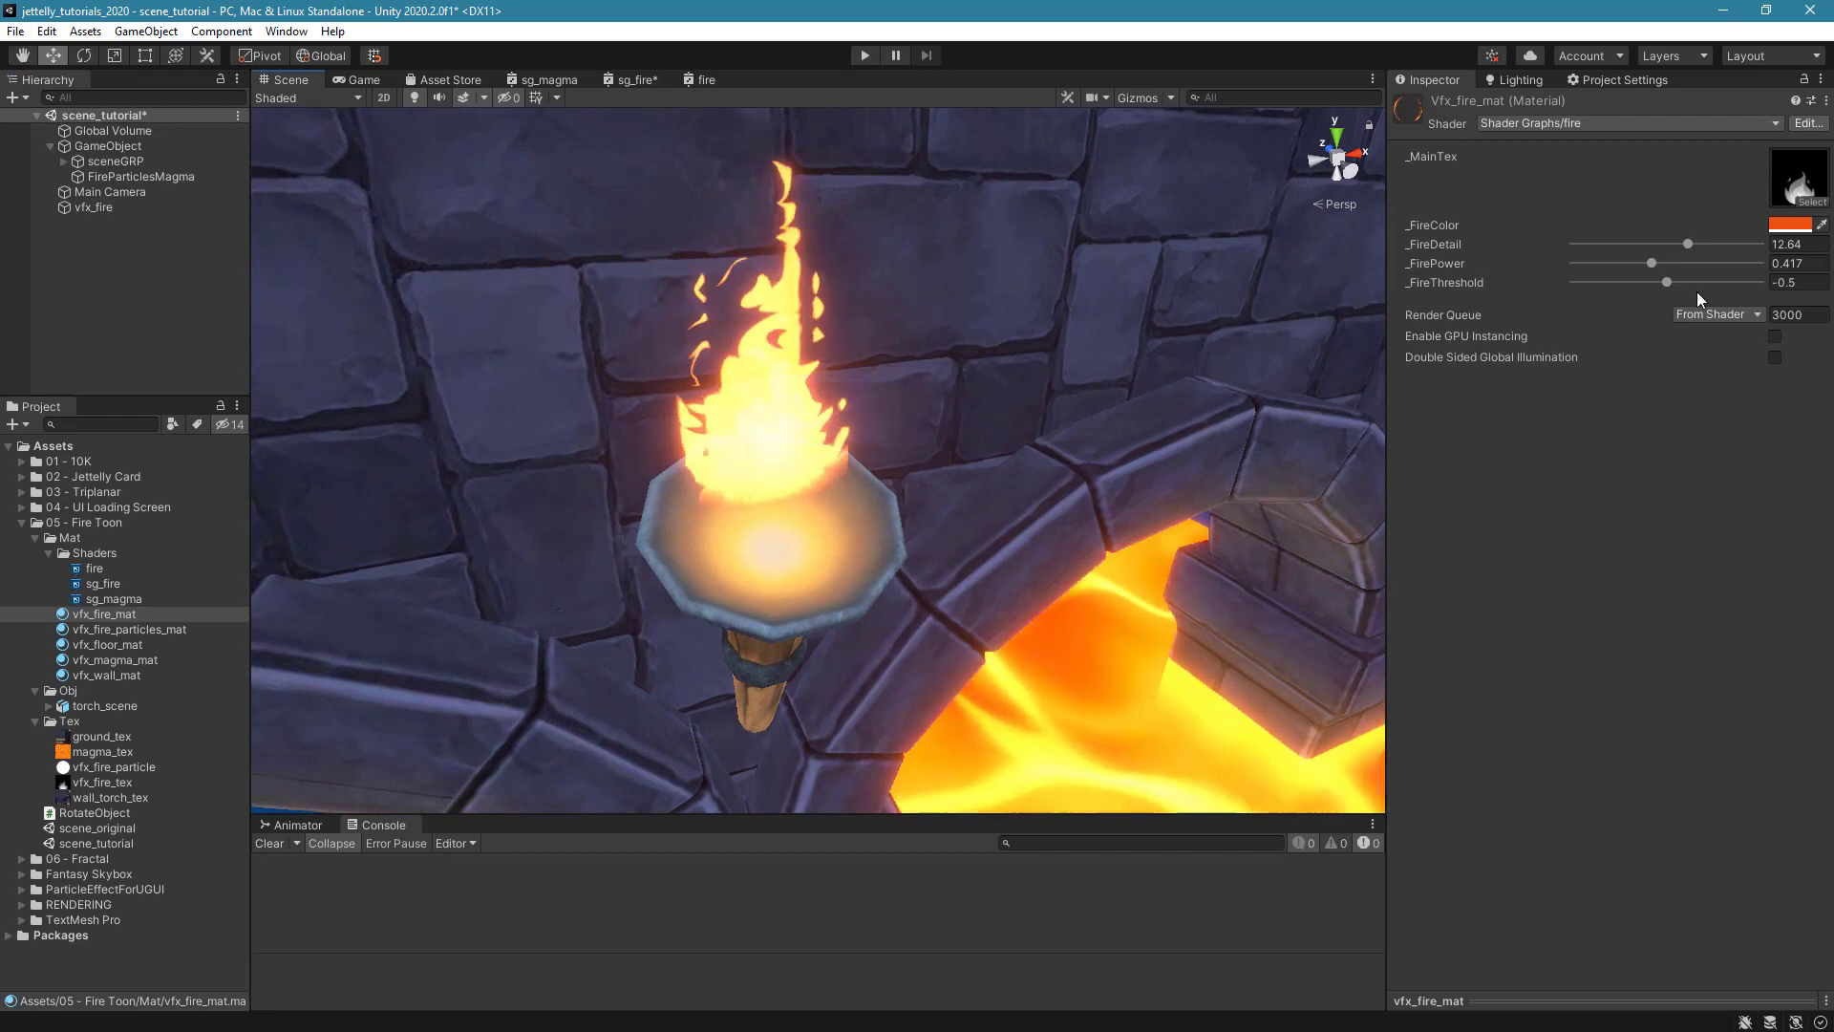
pyautogui.moveTo(1666, 282); pyautogui.dragTo(1704, 318)
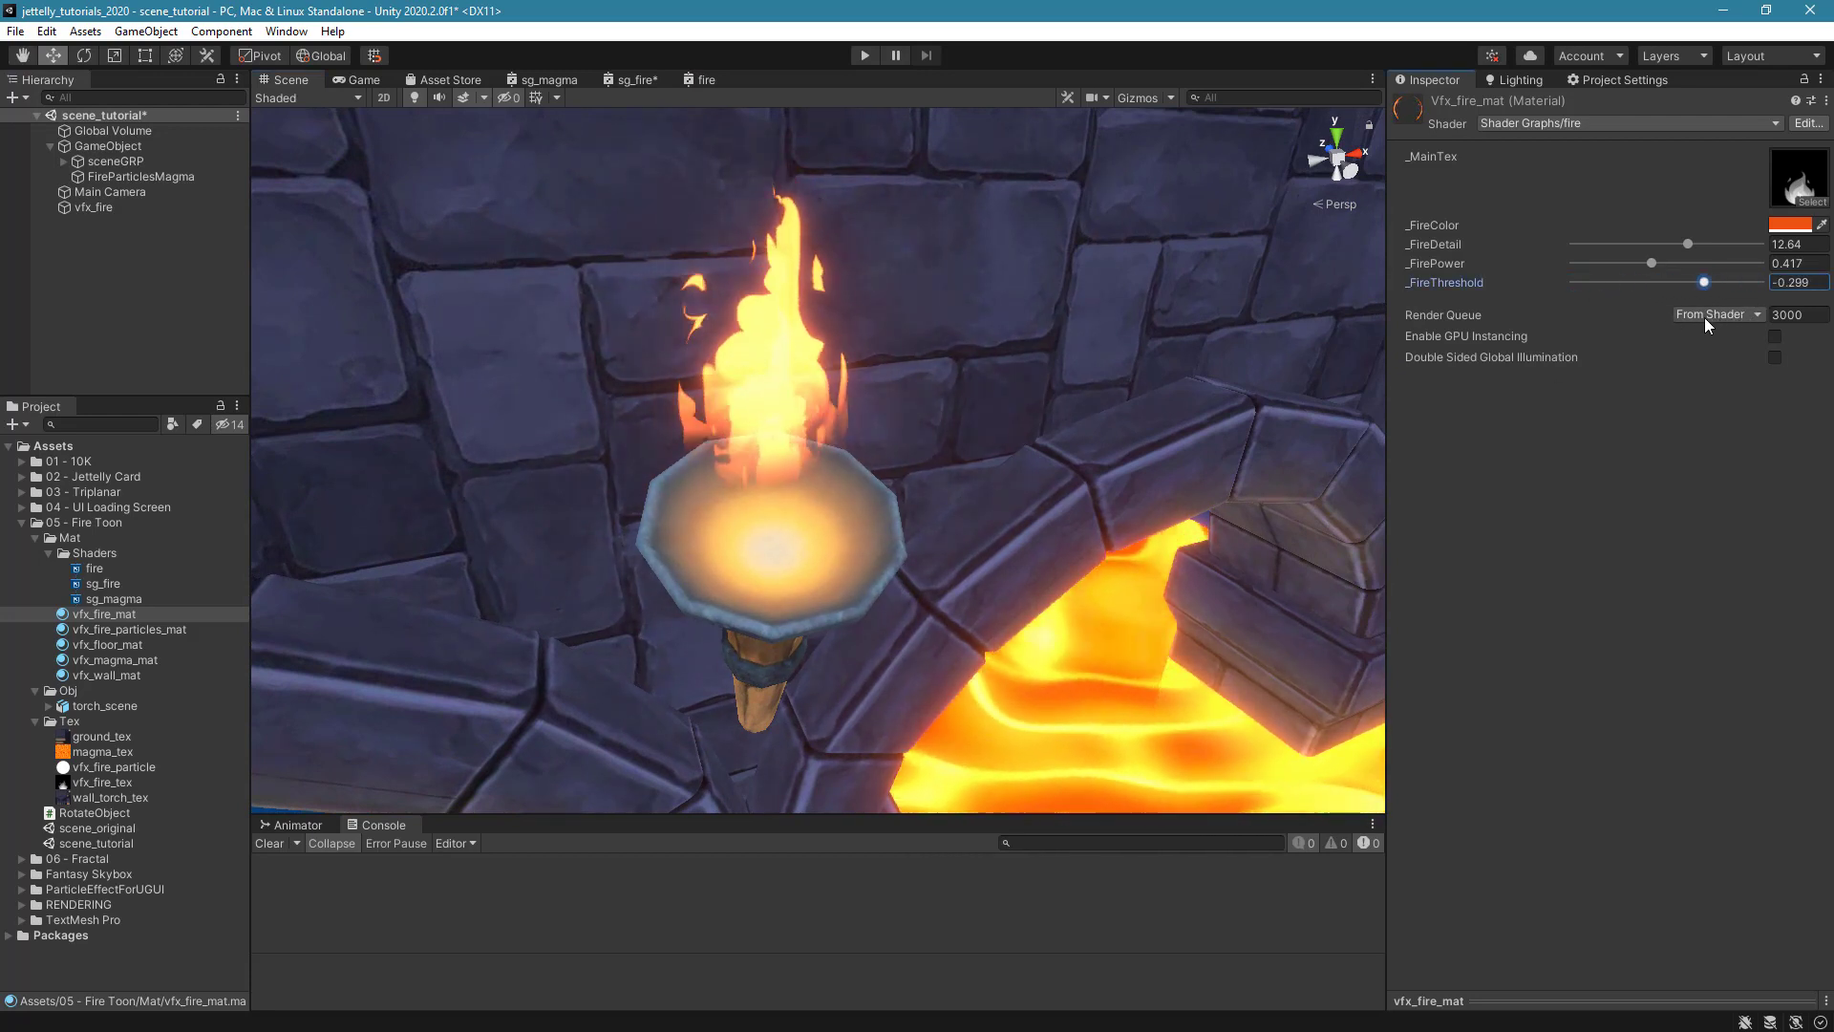
pyautogui.keyDown('alt'); pyautogui.moveTo(1146, 421); pyautogui.dragTo(933, 418); pyautogui.keyUp('alt')
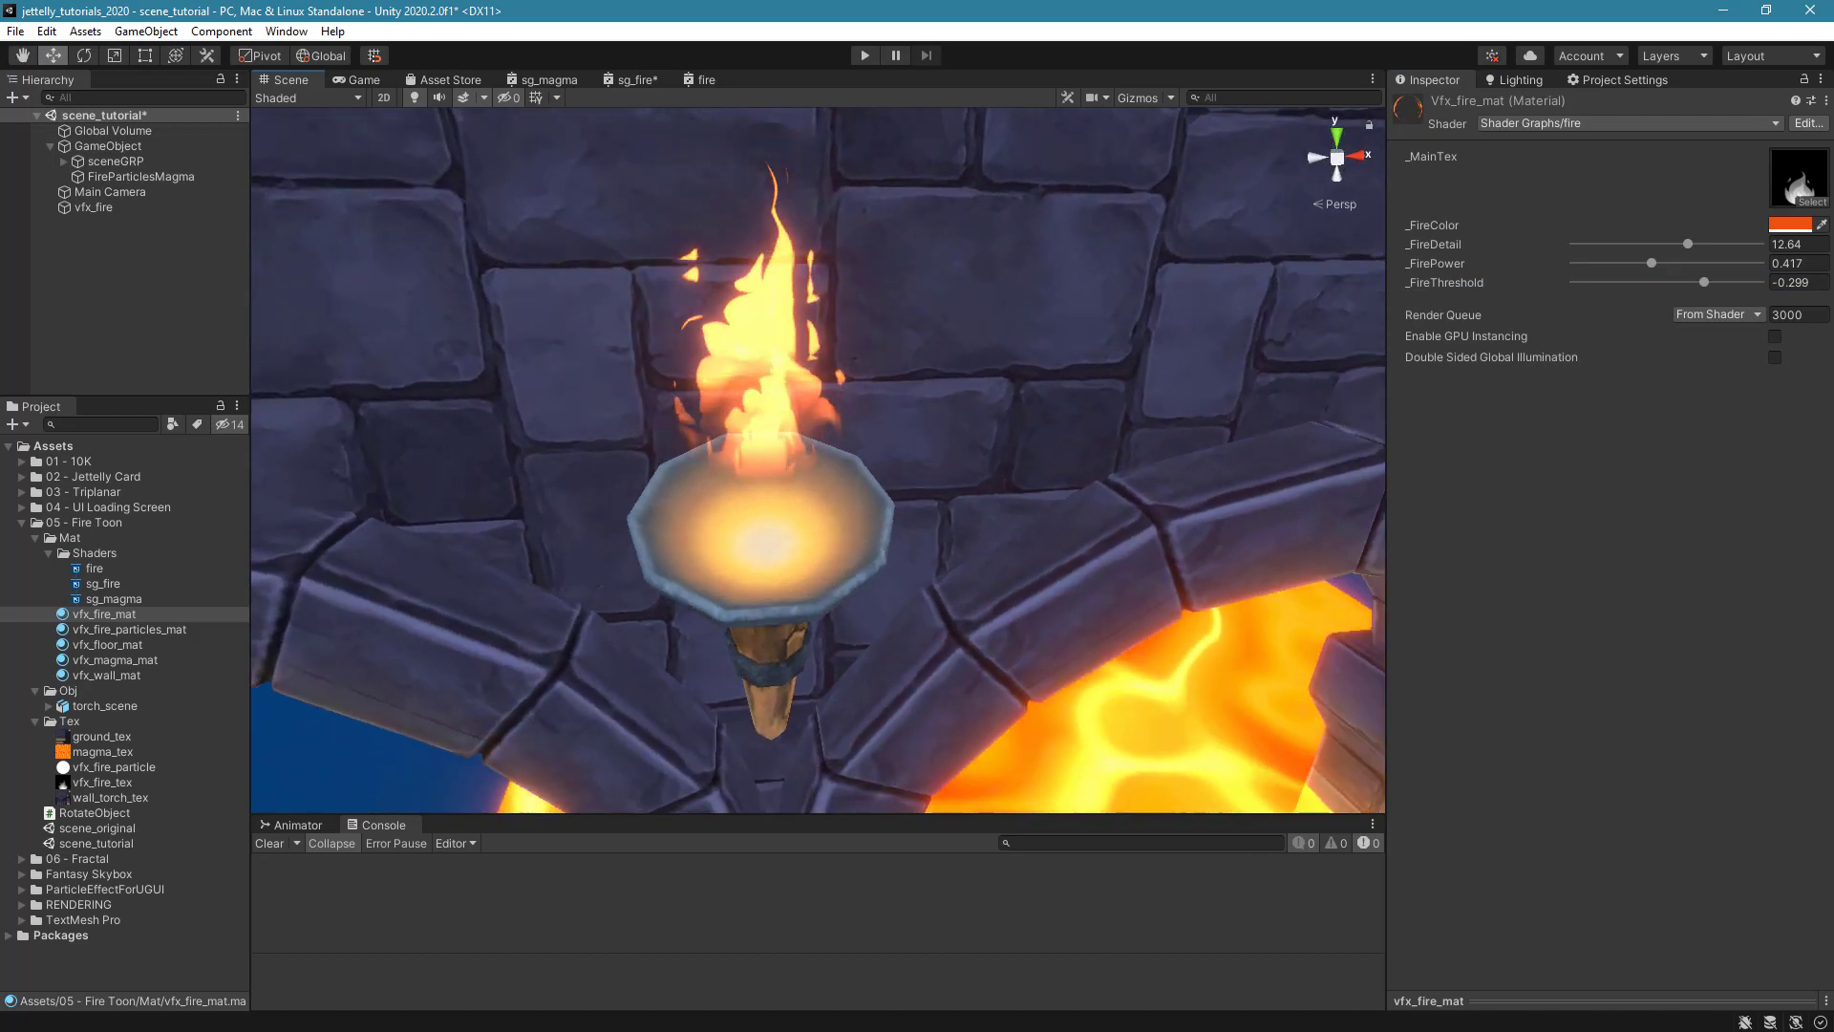
# Change the fire material's _FireColor from orange to a red tone, hexadecimal FF3D2A, and close the color picker.
pyautogui.click(1789, 226)
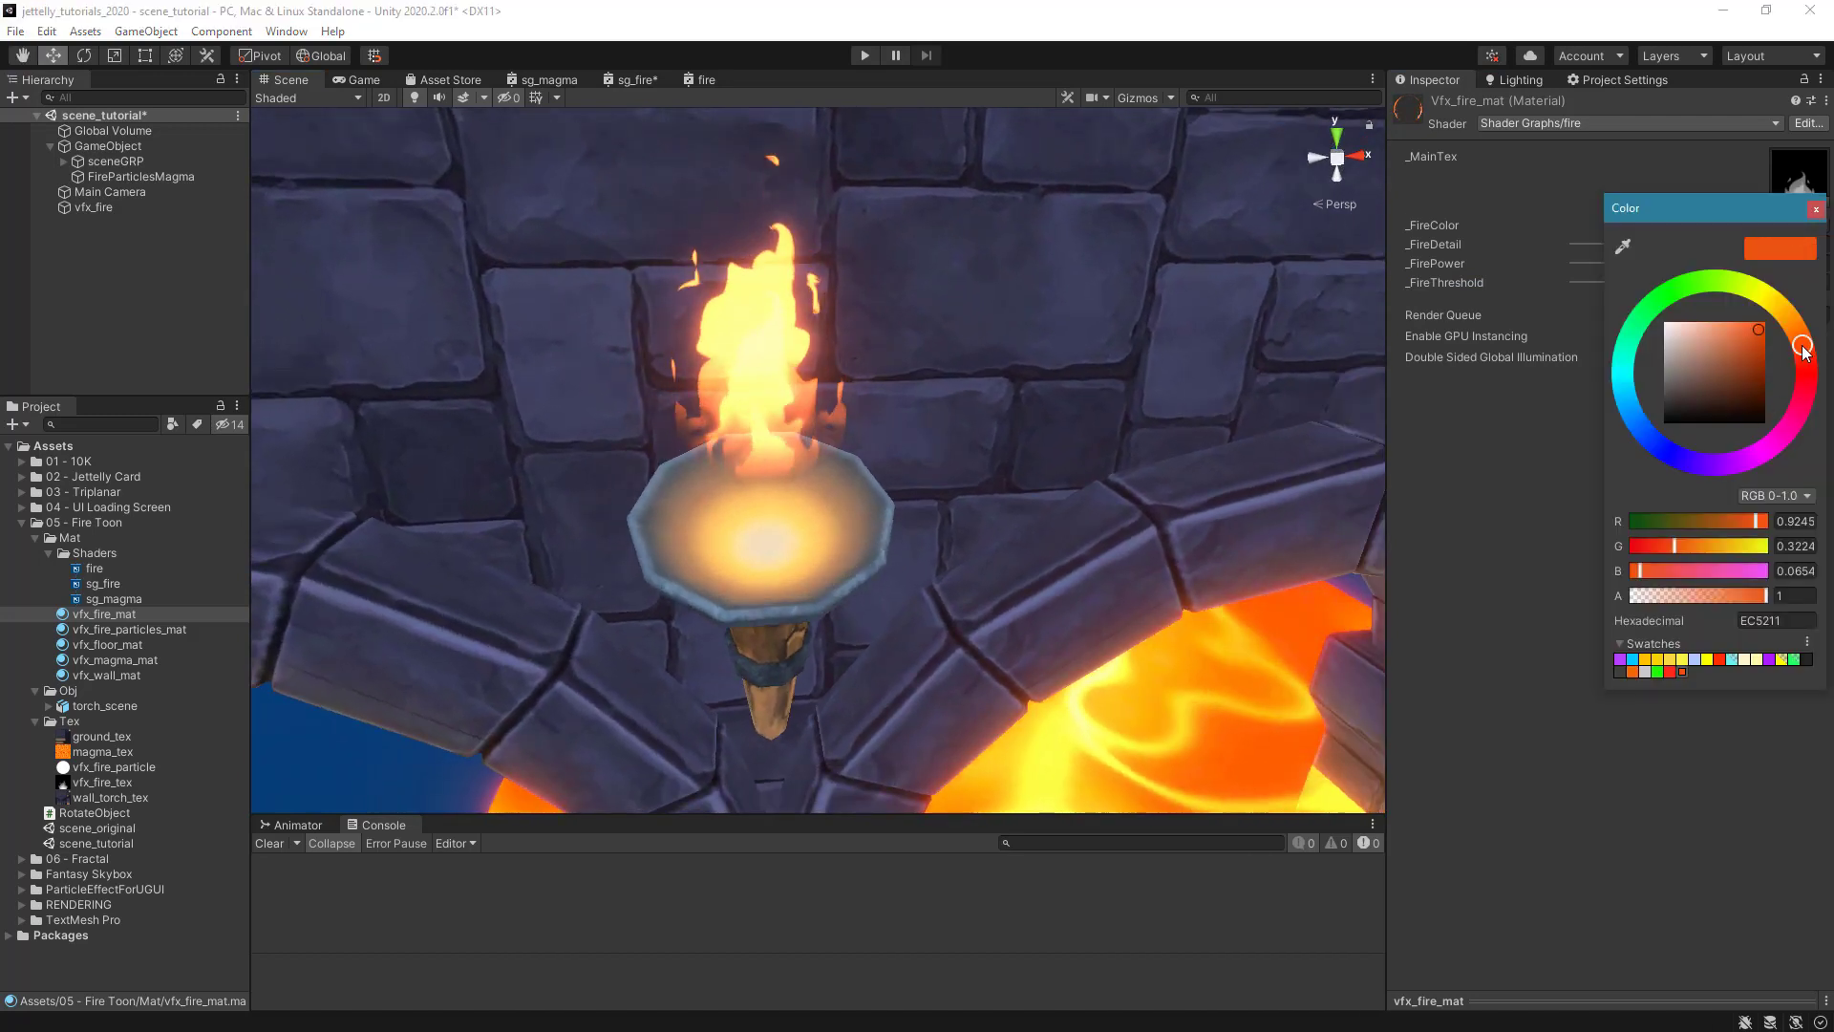
pyautogui.moveTo(1805, 351); pyautogui.dragTo(1806, 372)
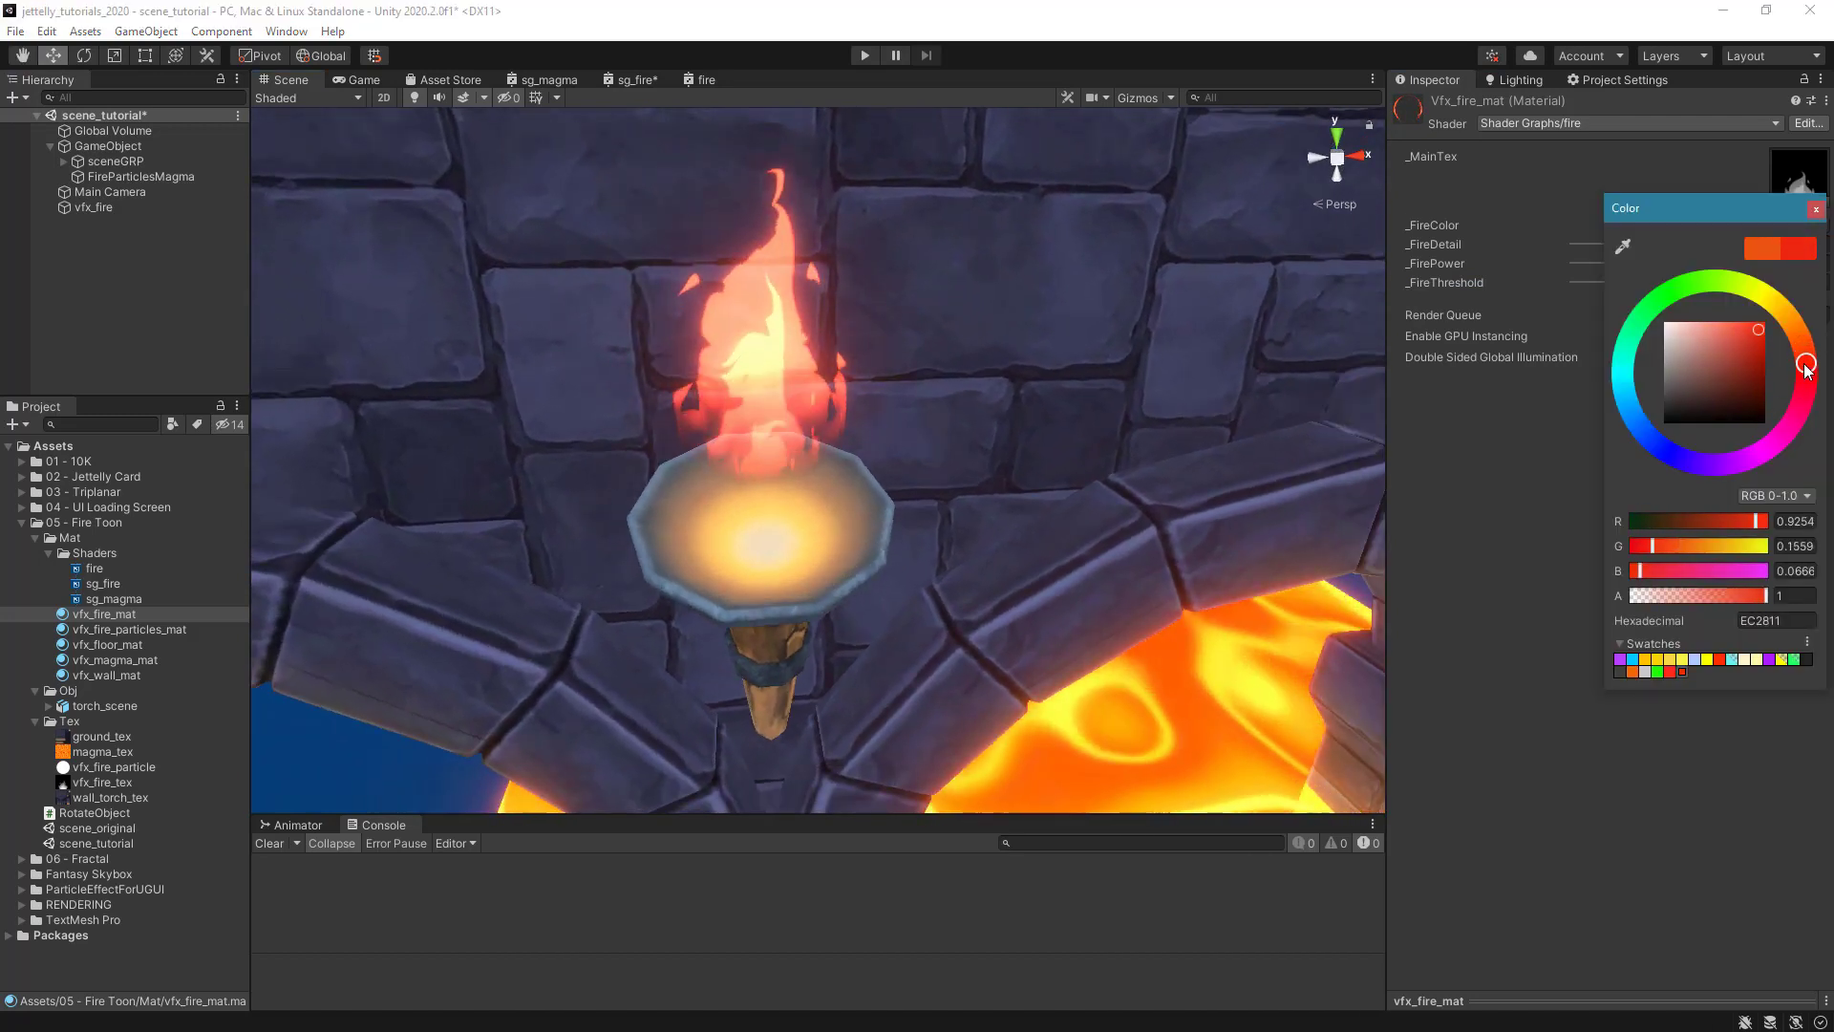
pyautogui.moveTo(1640, 547); pyautogui.dragTo(1665, 578)
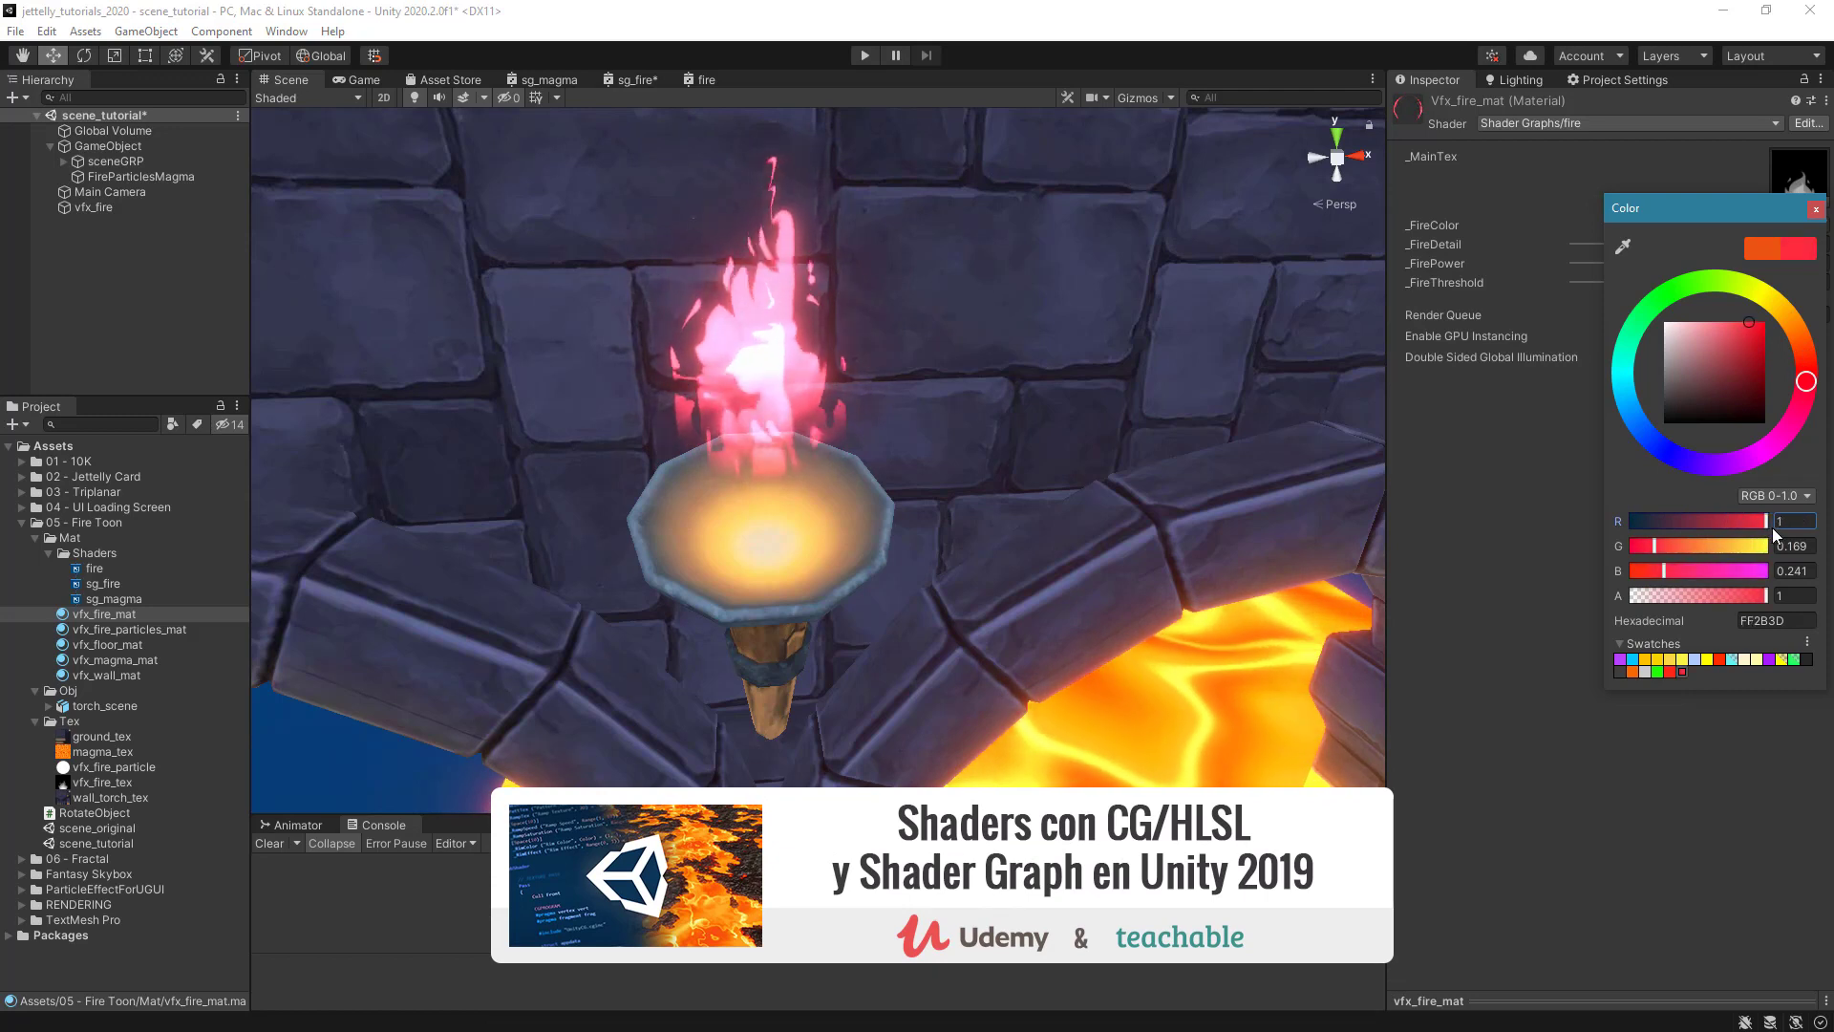
pyautogui.moveTo(1663, 572)
pyautogui.mouseDown()
pyautogui.moveTo(1643, 548)
pyautogui.moveTo(1666, 565)
pyautogui.mouseUp()
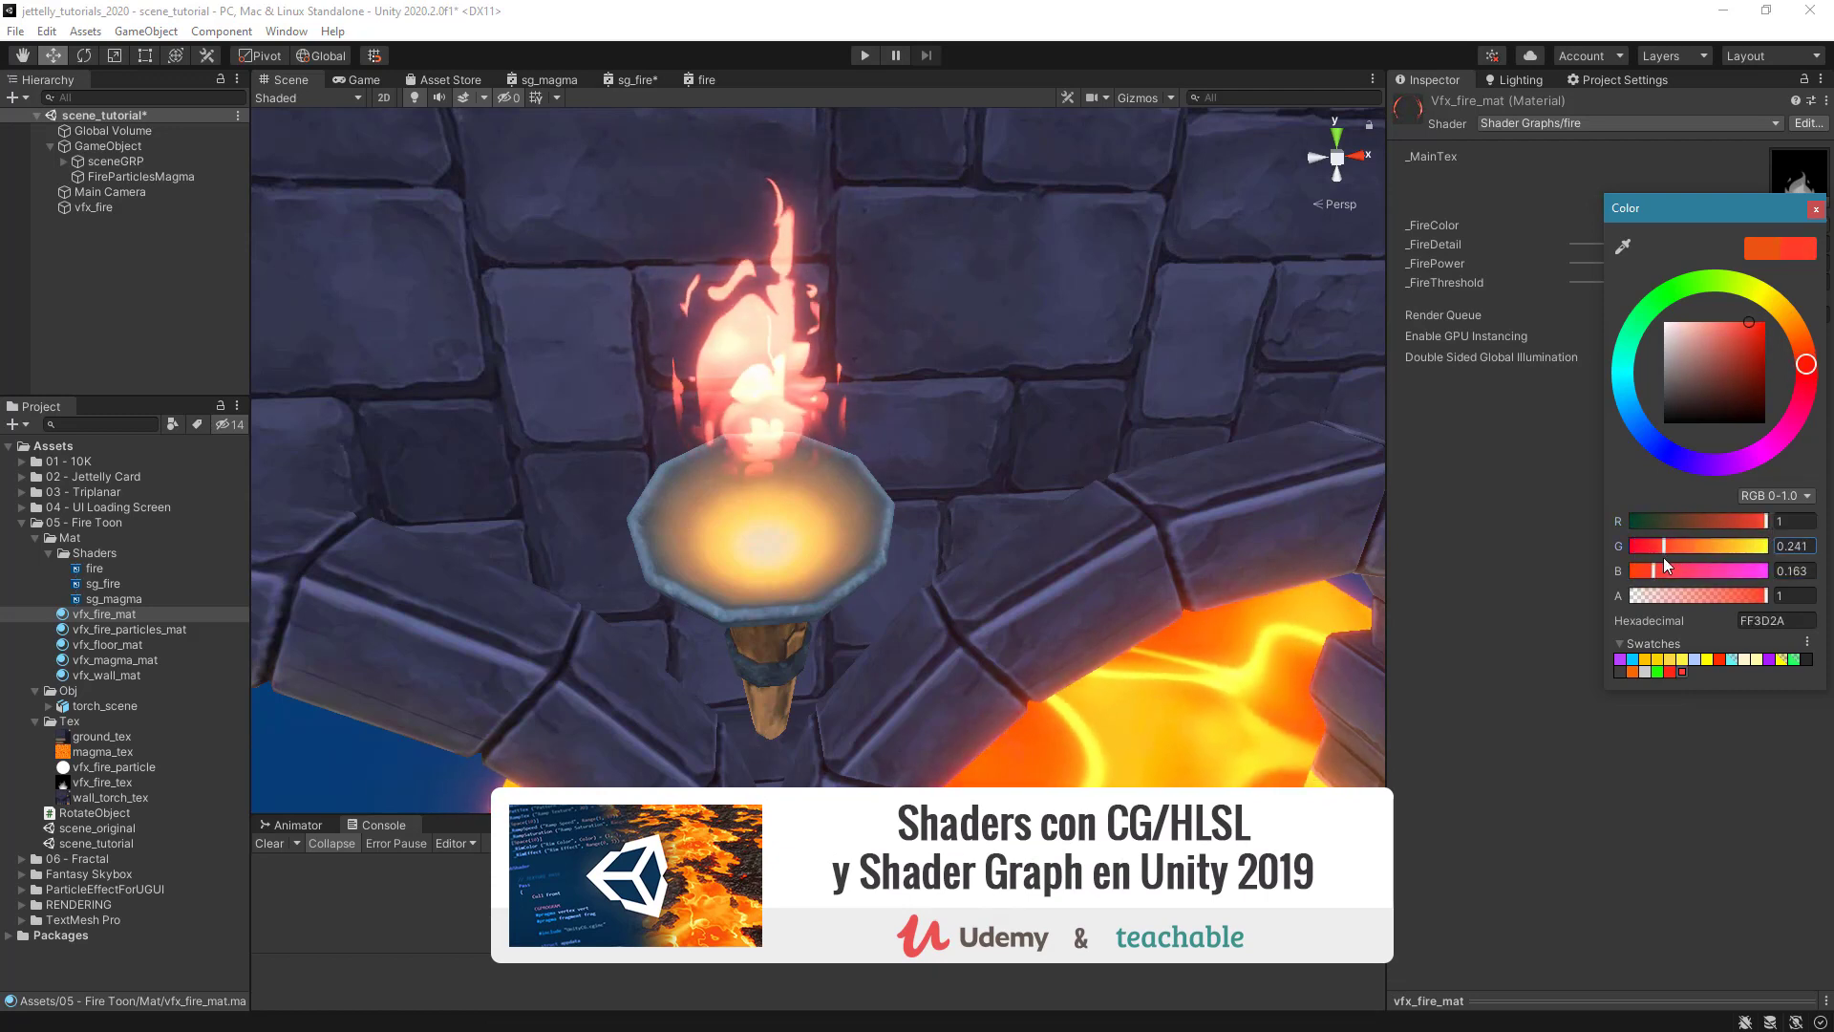
pyautogui.click(1814, 208)
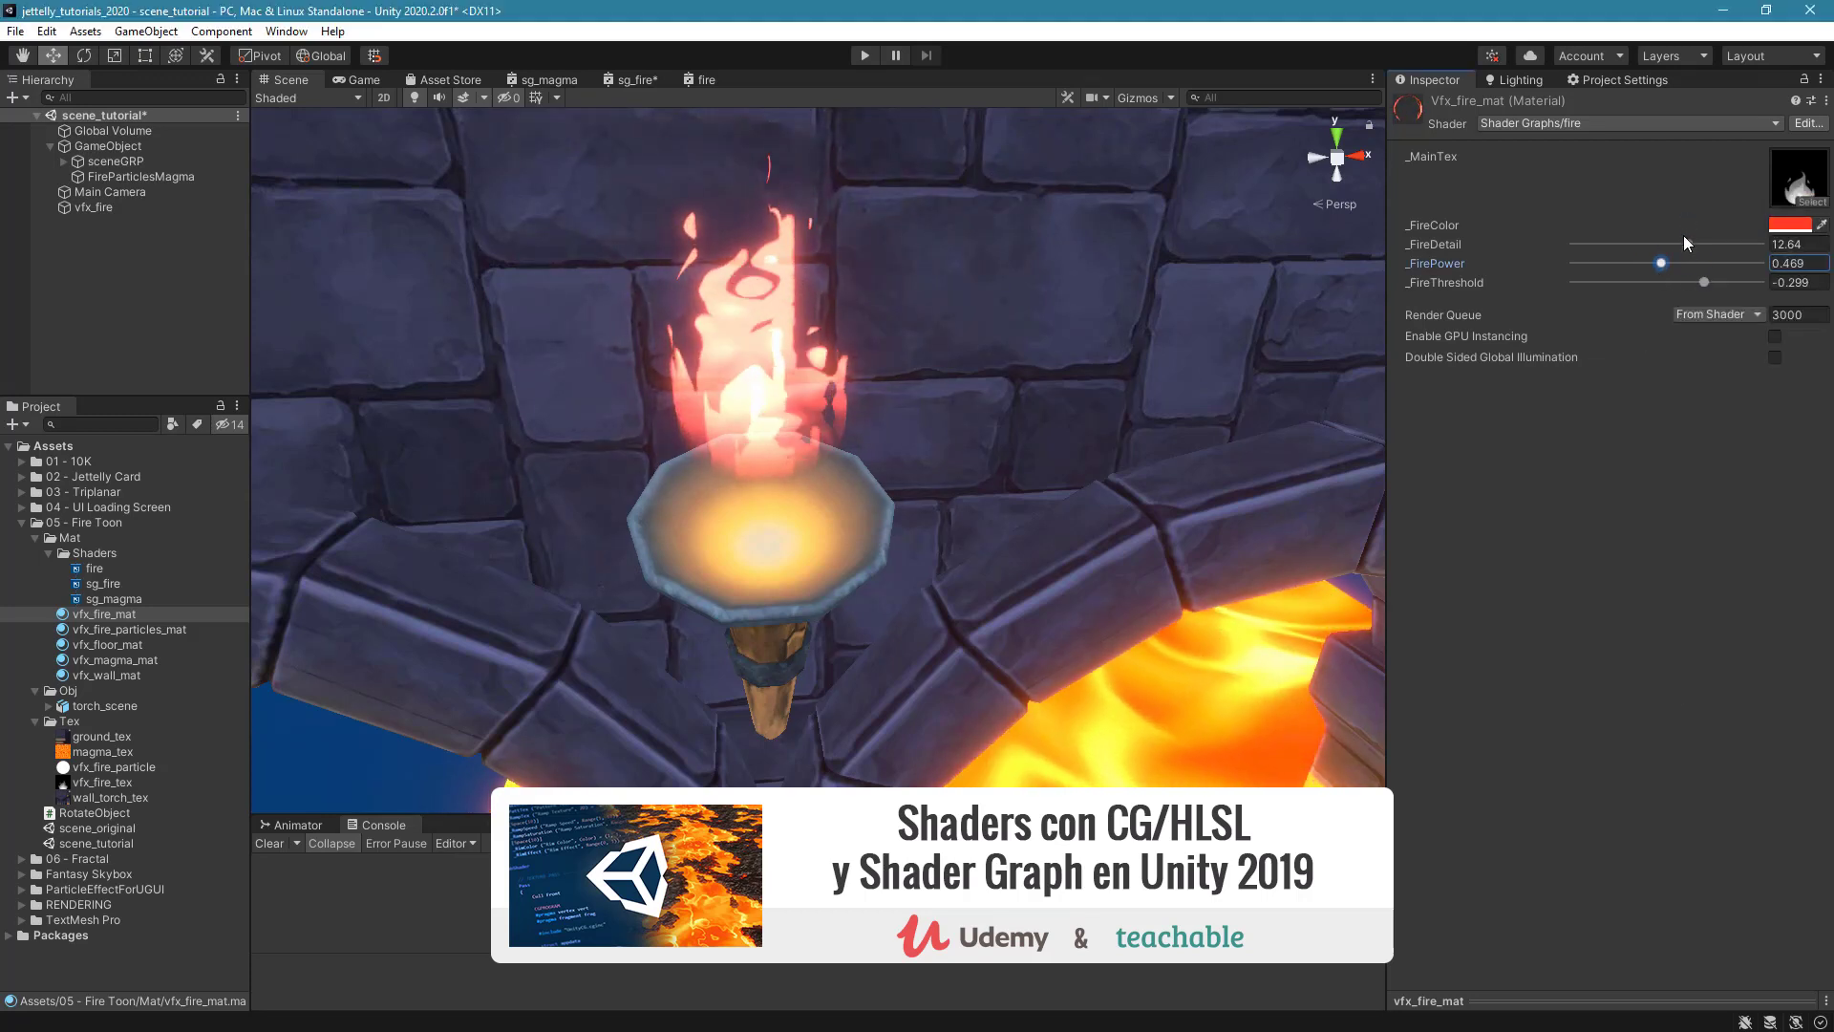
# Set the fire material's _FireDetail to 13.23.
pyautogui.moveTo(1687, 244)
pyautogui.mouseDown()
pyautogui.moveTo(1626, 248)
pyautogui.moveTo(1719, 255)
pyautogui.moveTo(1696, 261)
pyautogui.mouseUp()
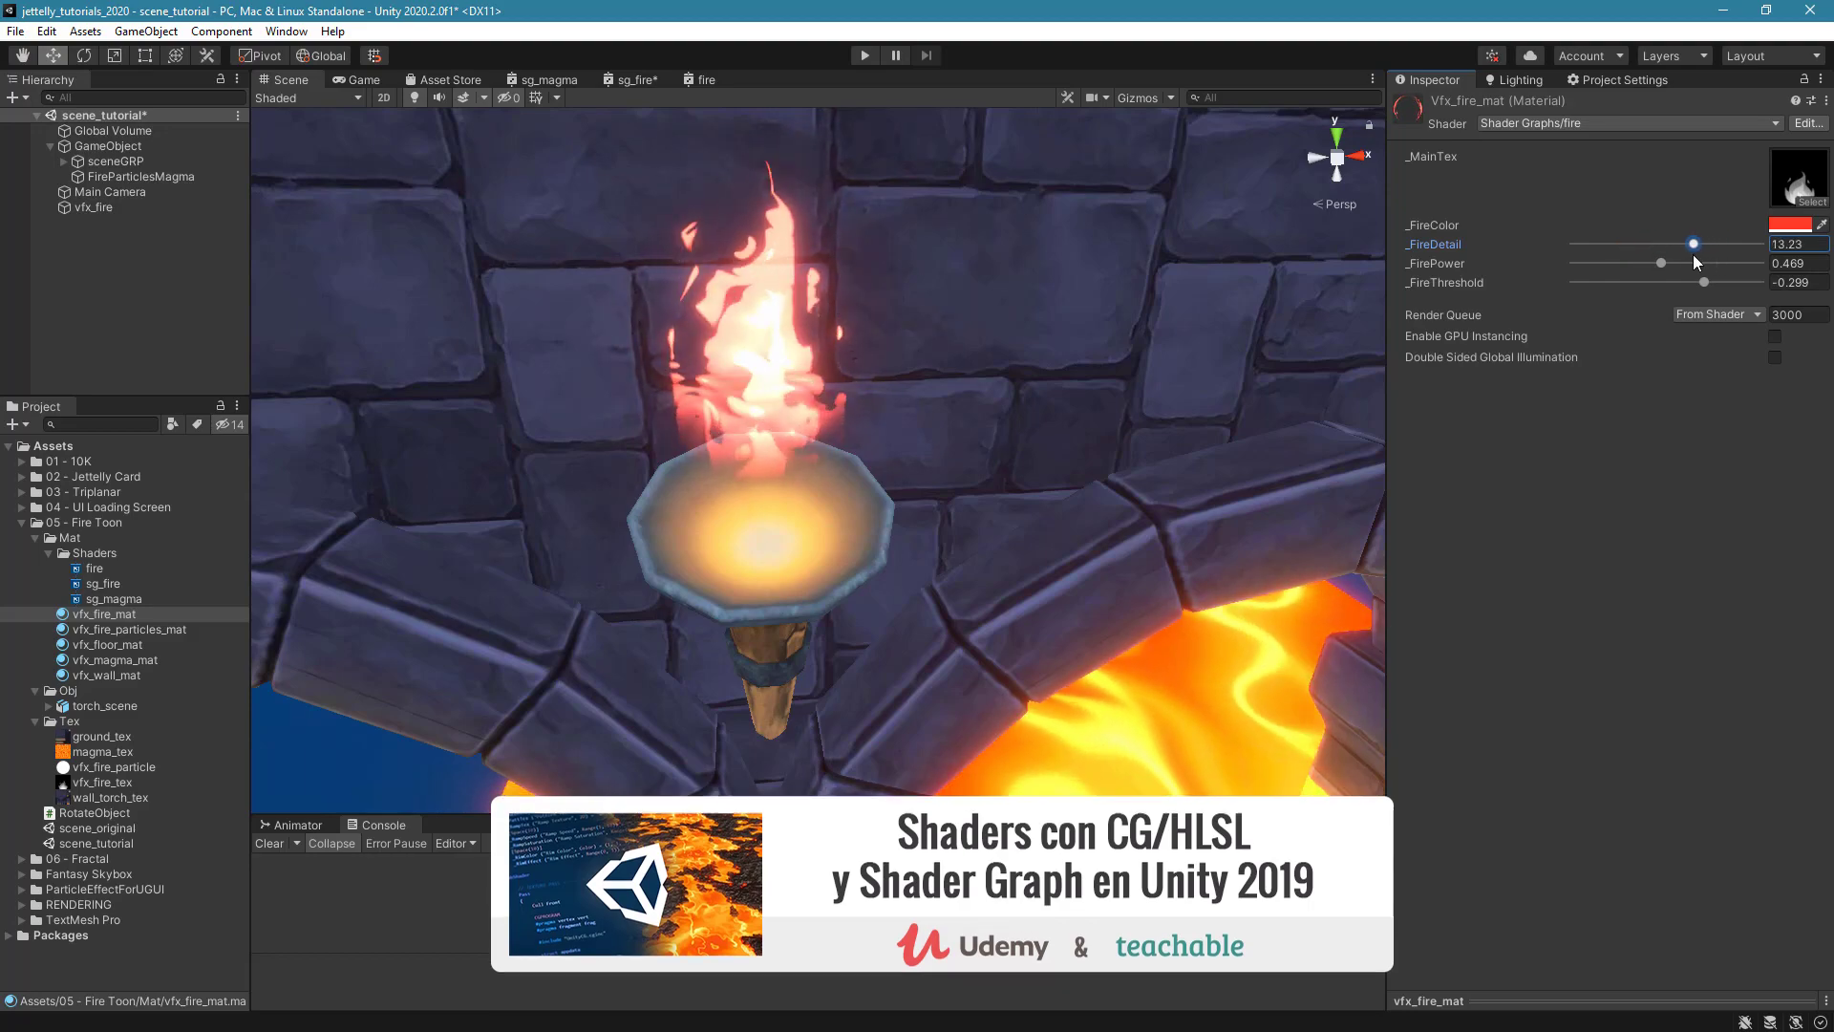